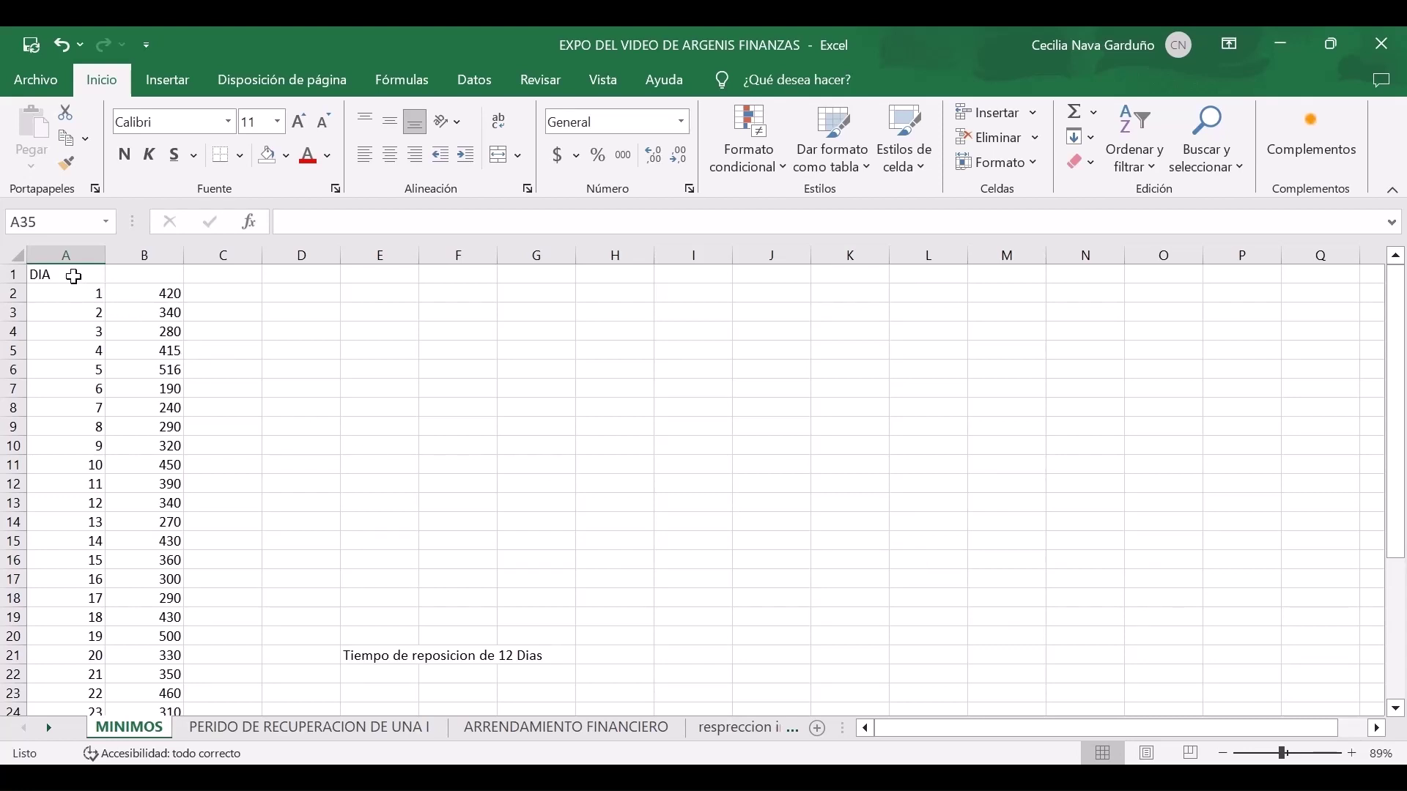
Examine the DIA column and the daily consumption values beside it, through to the total row.
drag(74, 276, 164, 385)
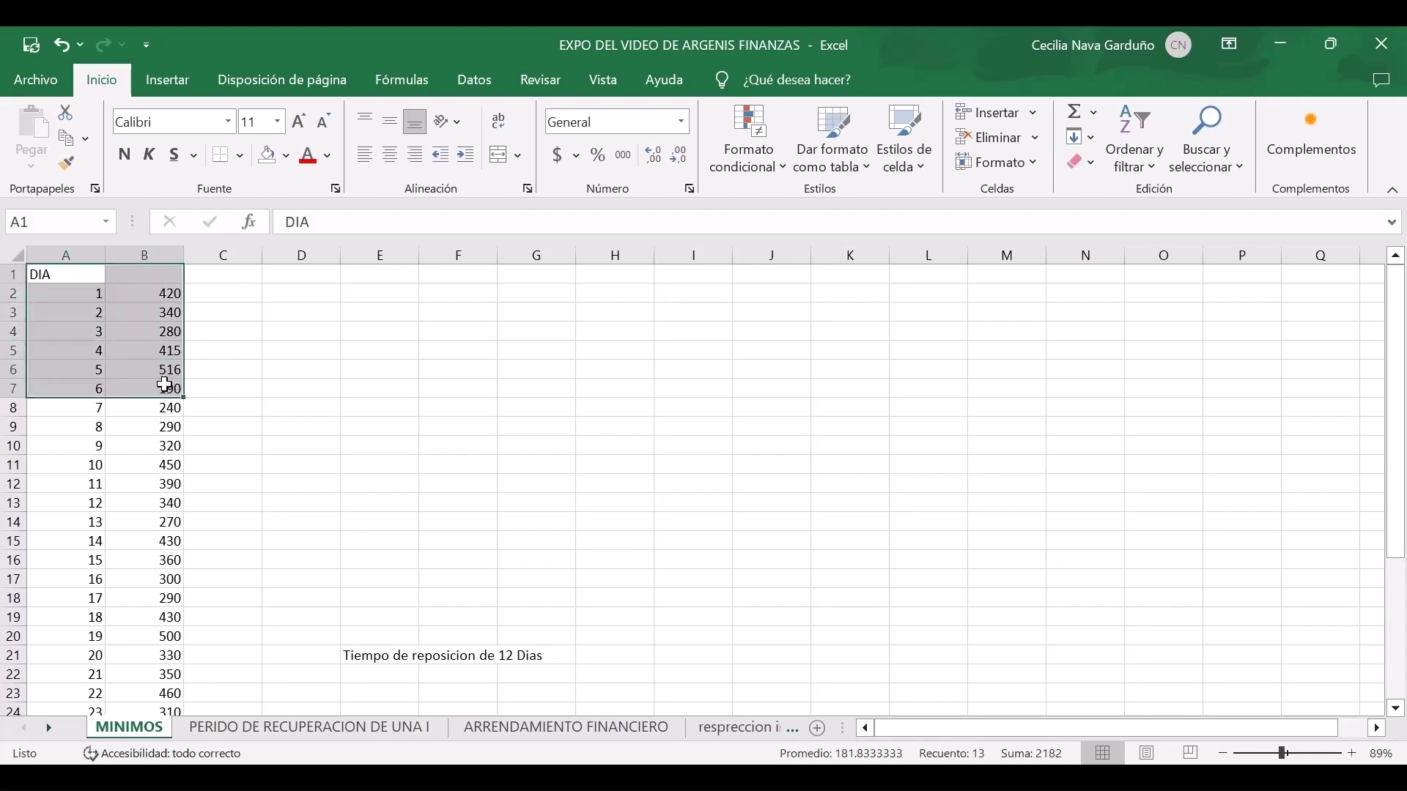
click(65, 275)
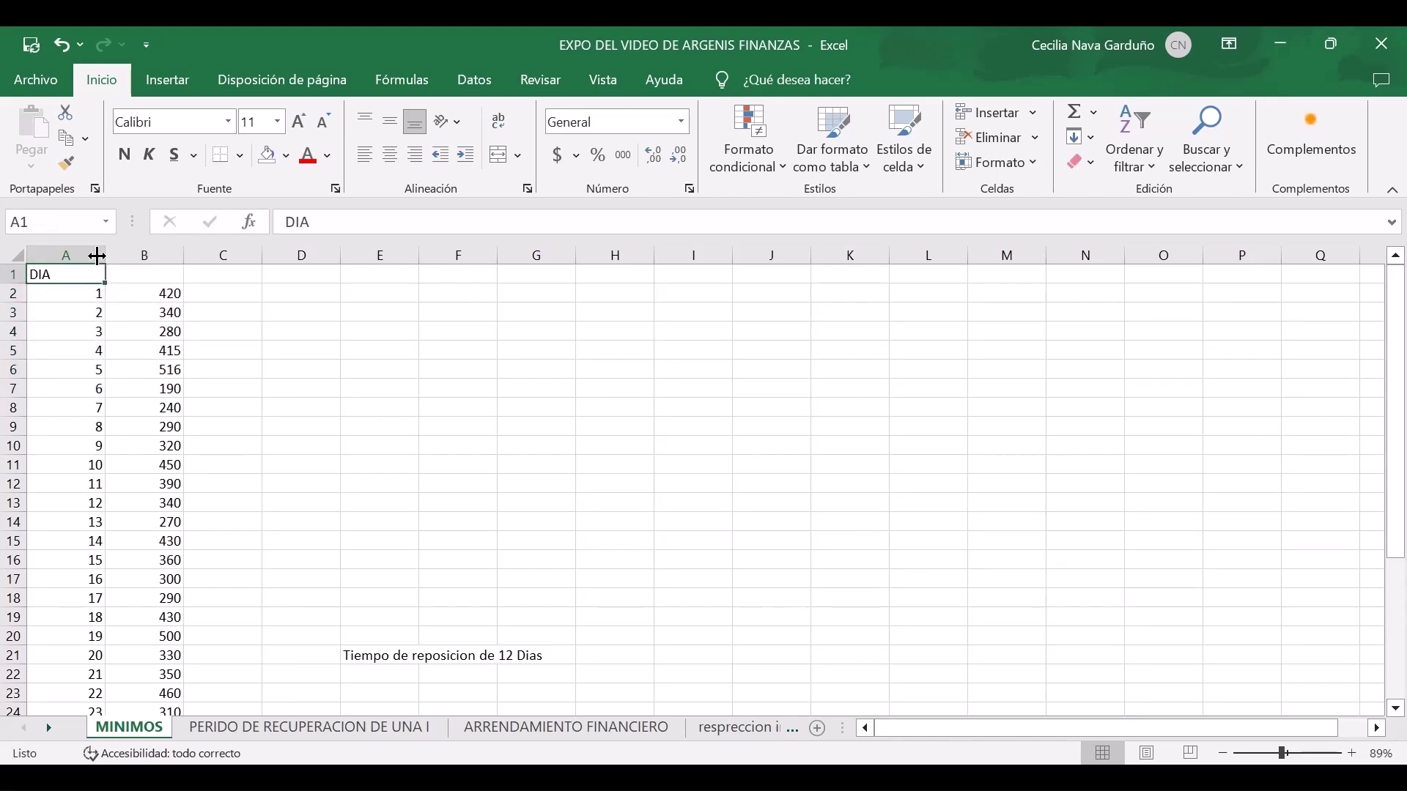
click(88, 255)
click(214, 318)
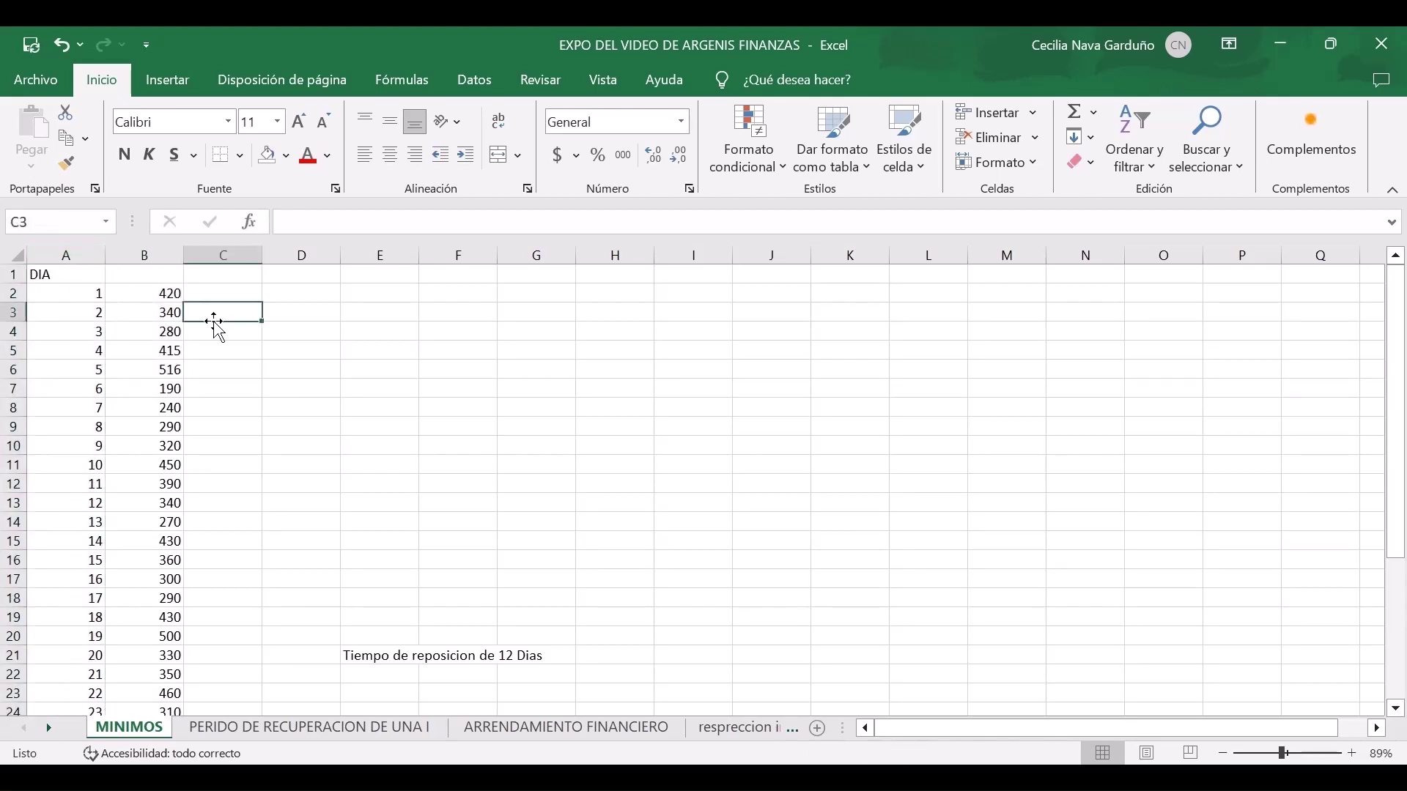
click(151, 255)
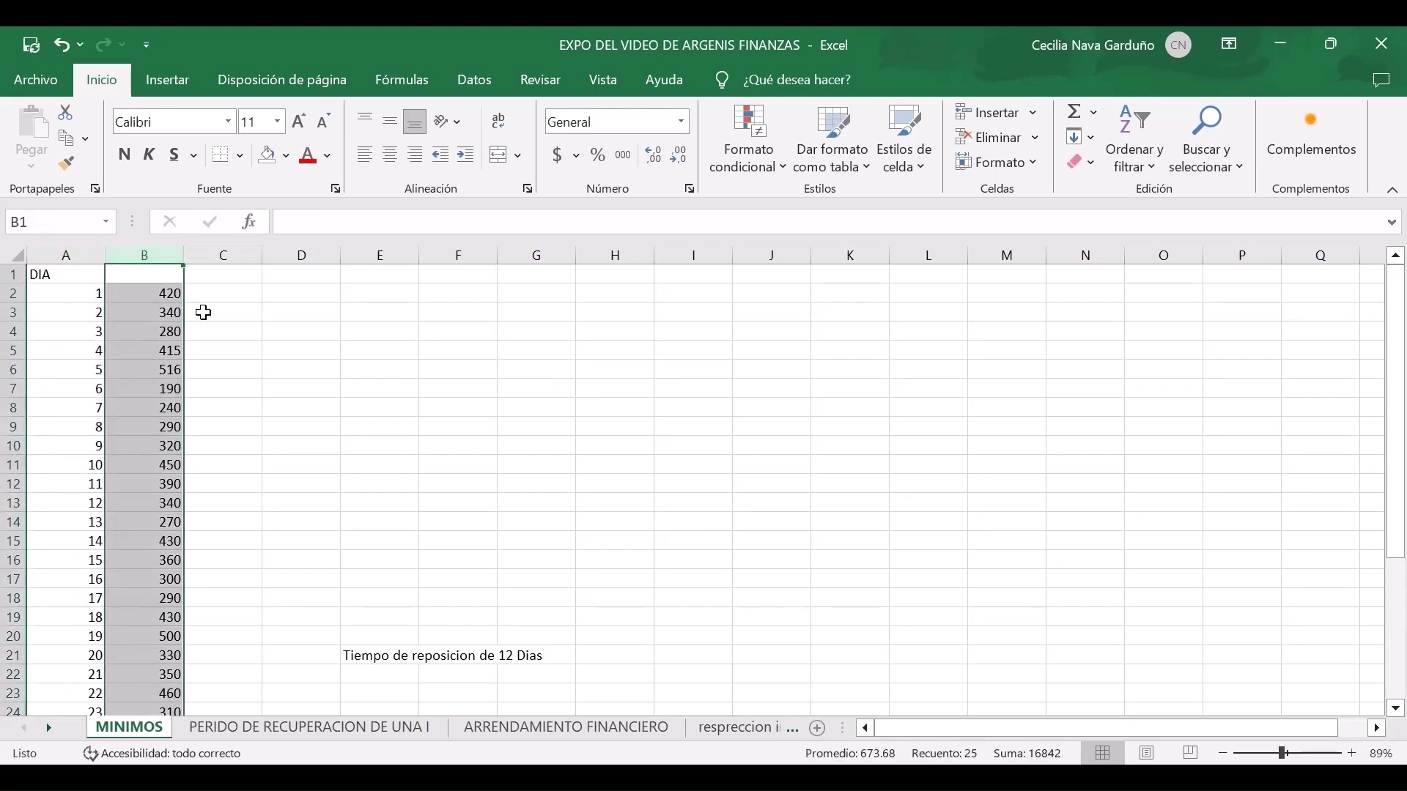
click(219, 329)
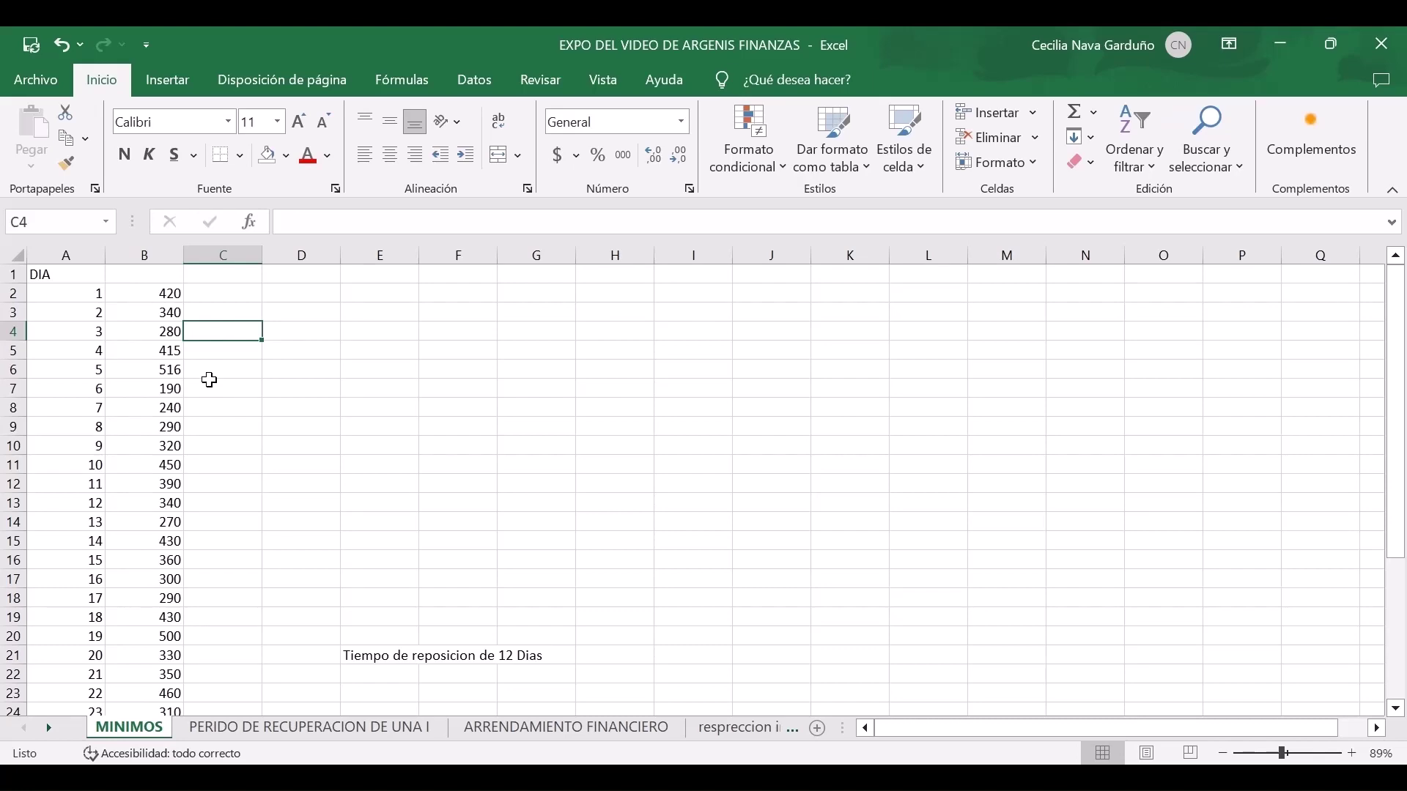
scroll(174, 392, down, 1)
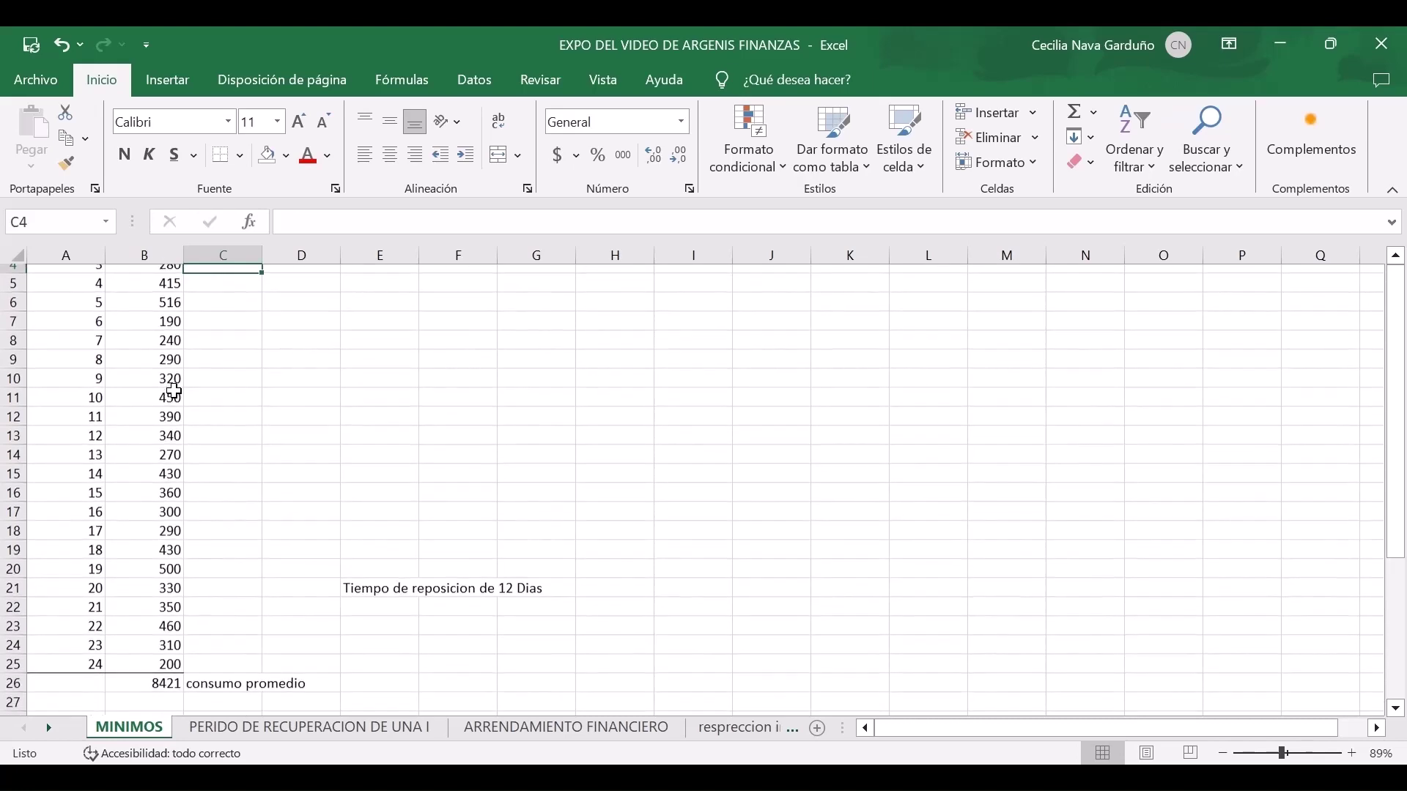
scroll(174, 392, up, 1)
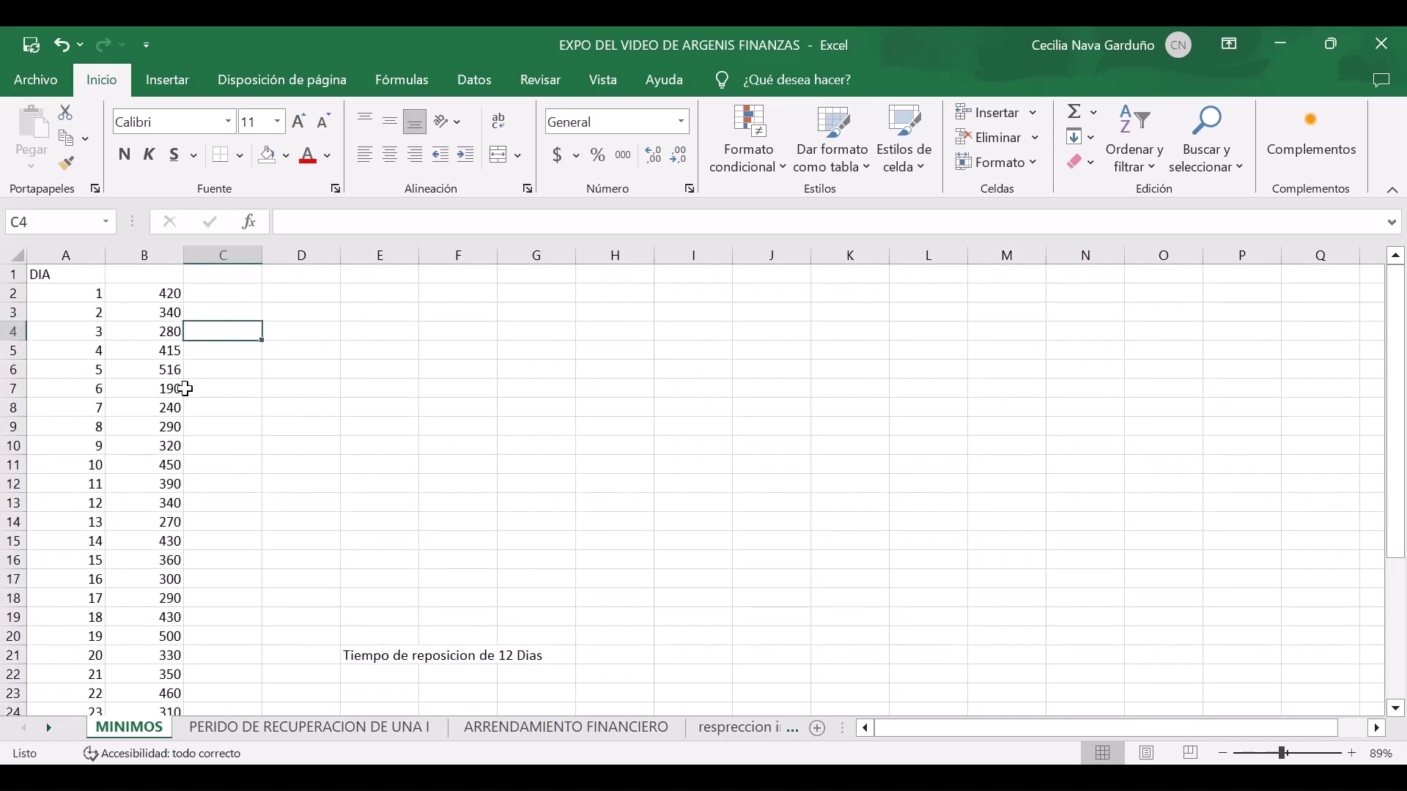
Shade the day 6 value in B7 light blue and label it "existencia minima" in C7.
click(180, 389)
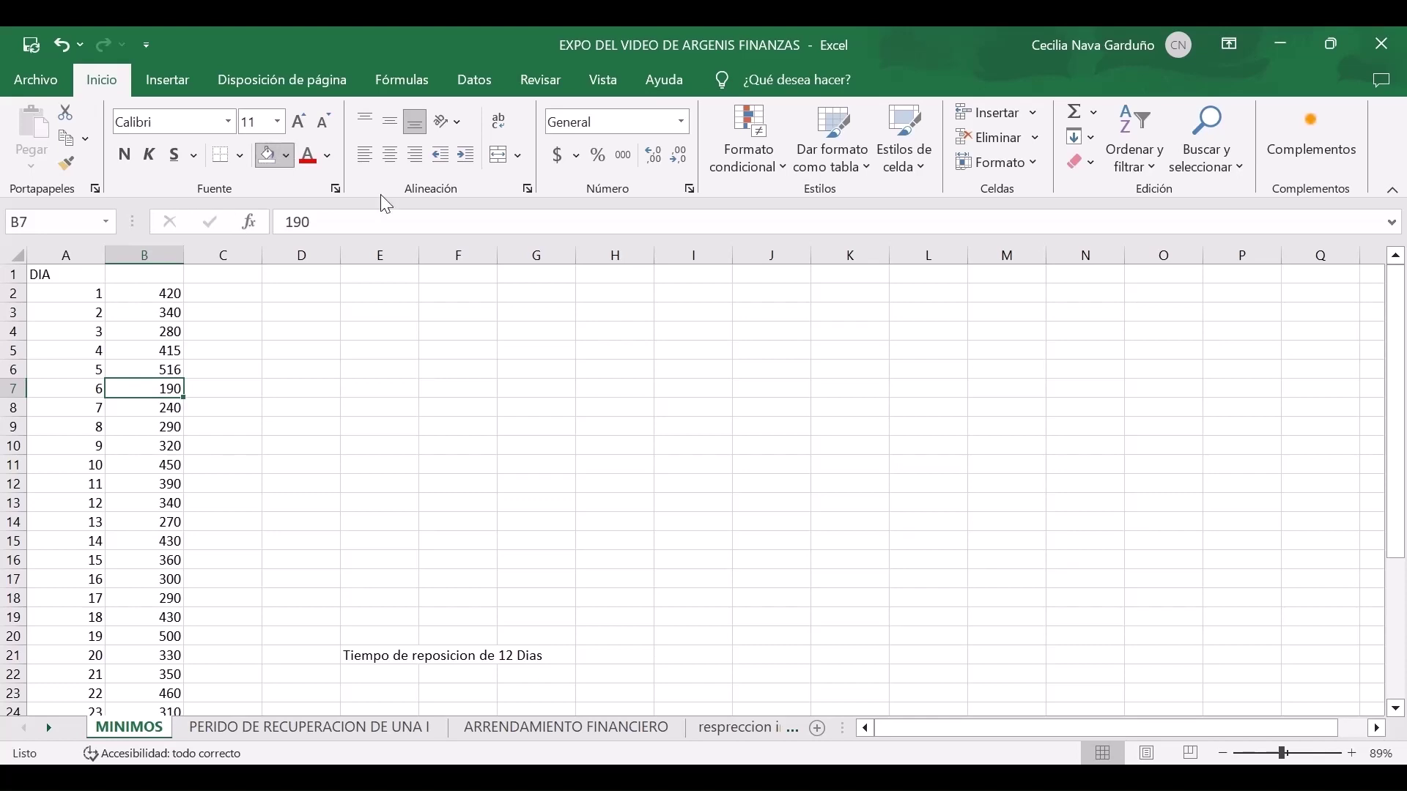
click(235, 388)
text(exist)
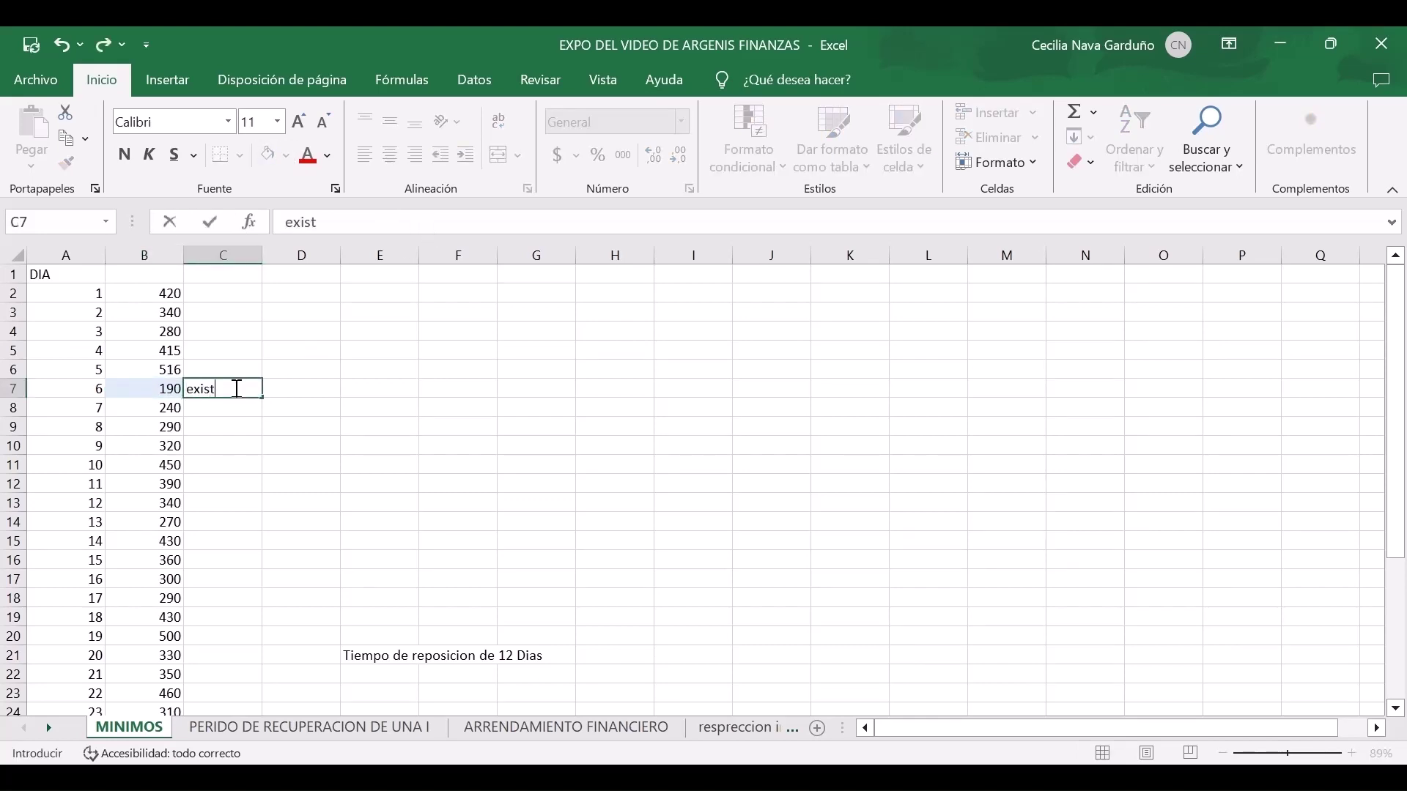
text(encia minima)
key(Up)
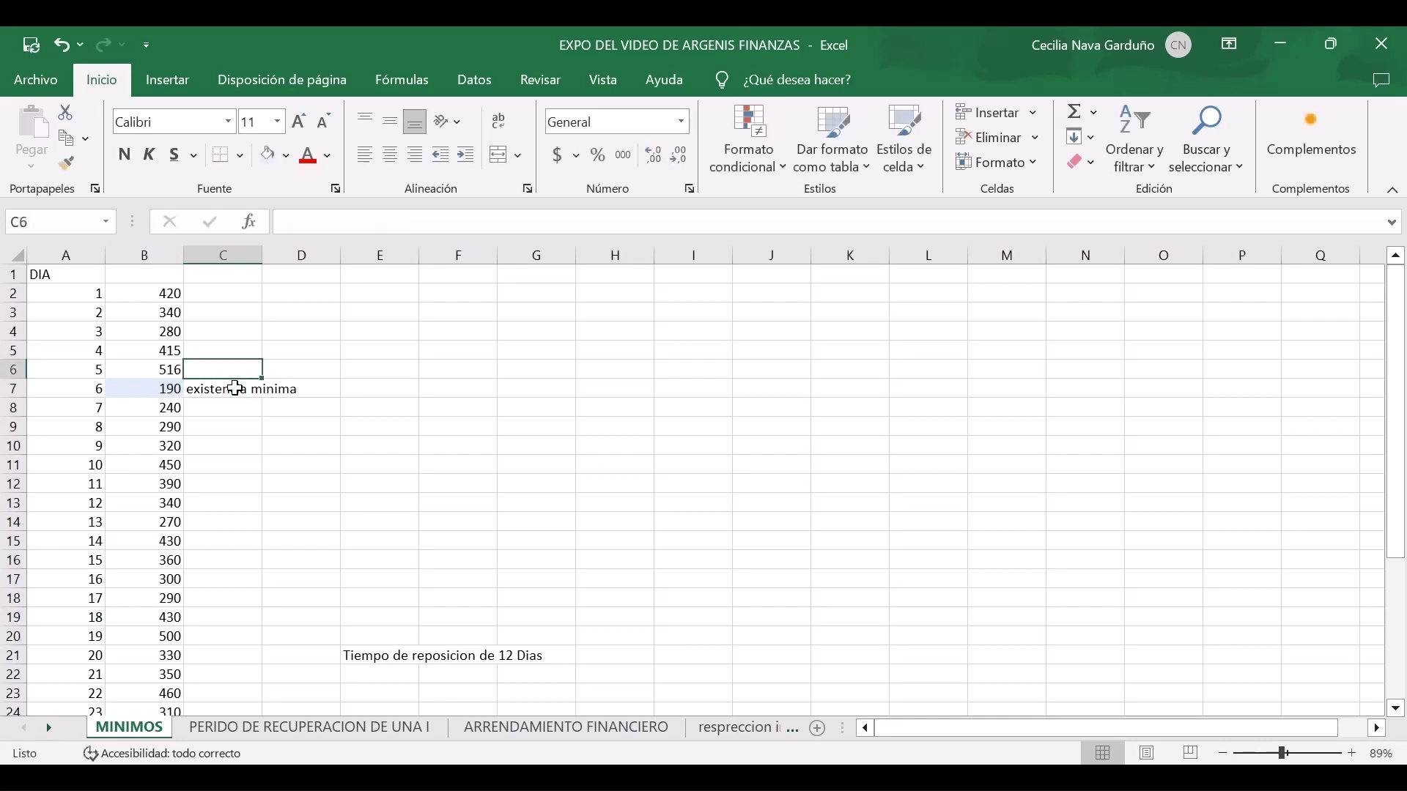
Shade the day 5 value in B6 light orange and label it "Existencia maxima" in C6.
scroll(233, 429, down, 1)
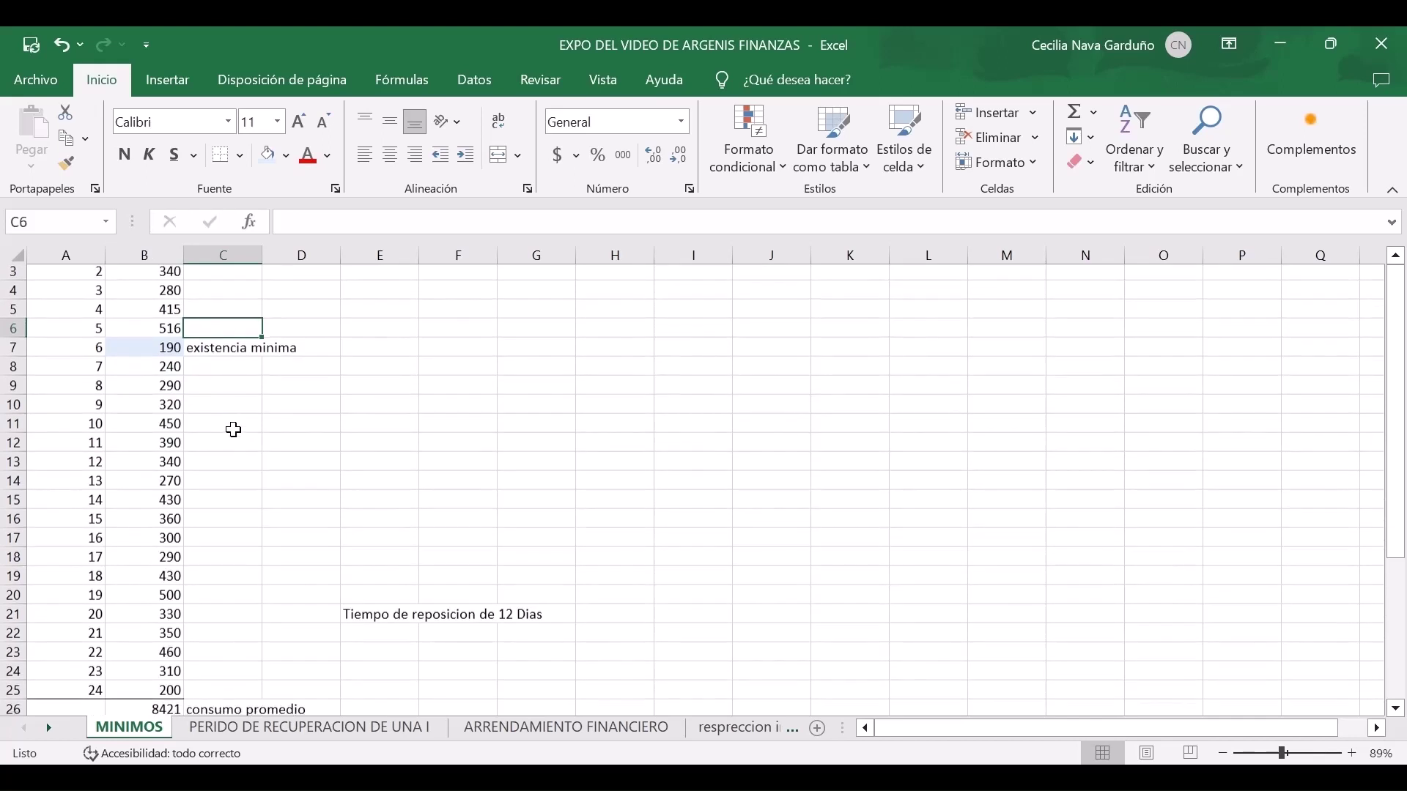
scroll(233, 430, up, 1)
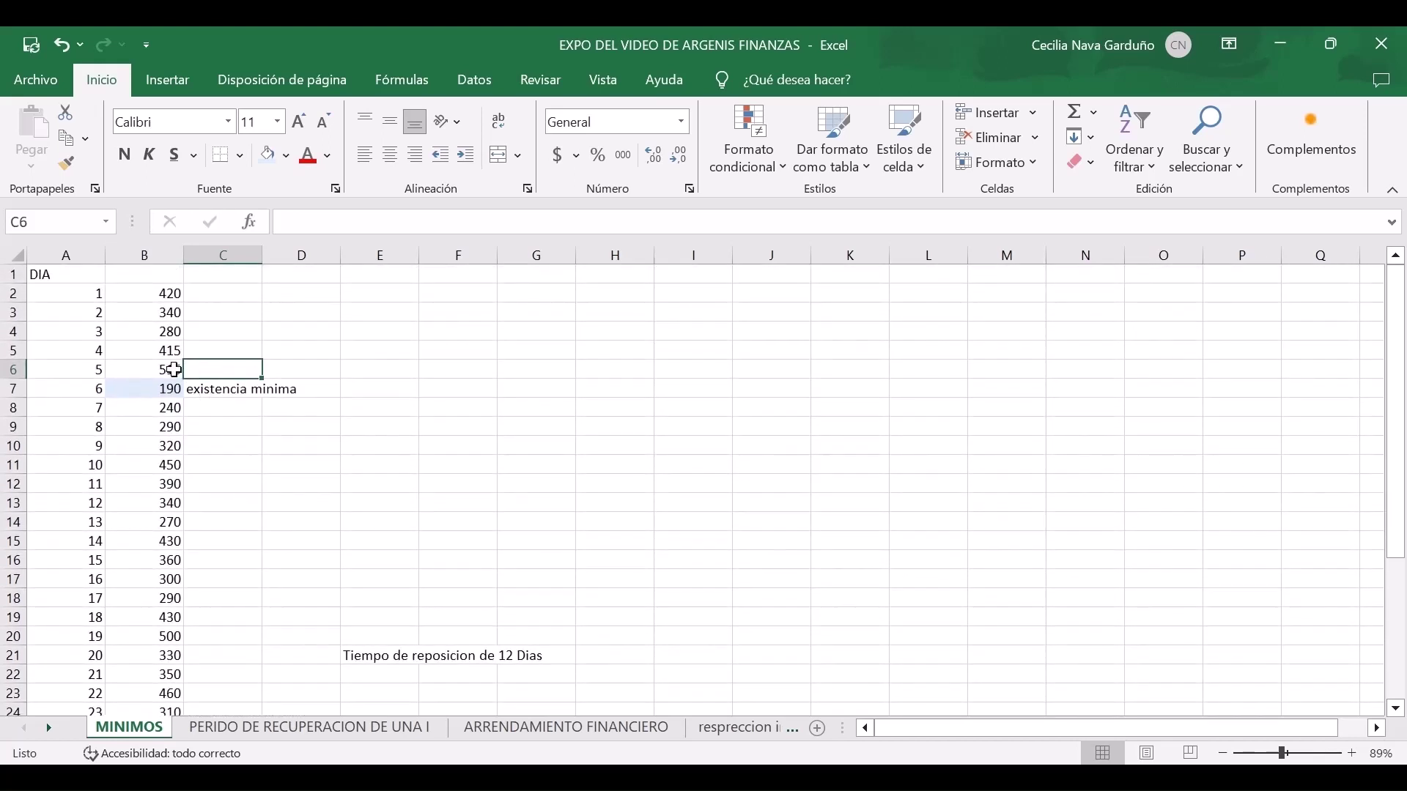
click(176, 369)
click(283, 160)
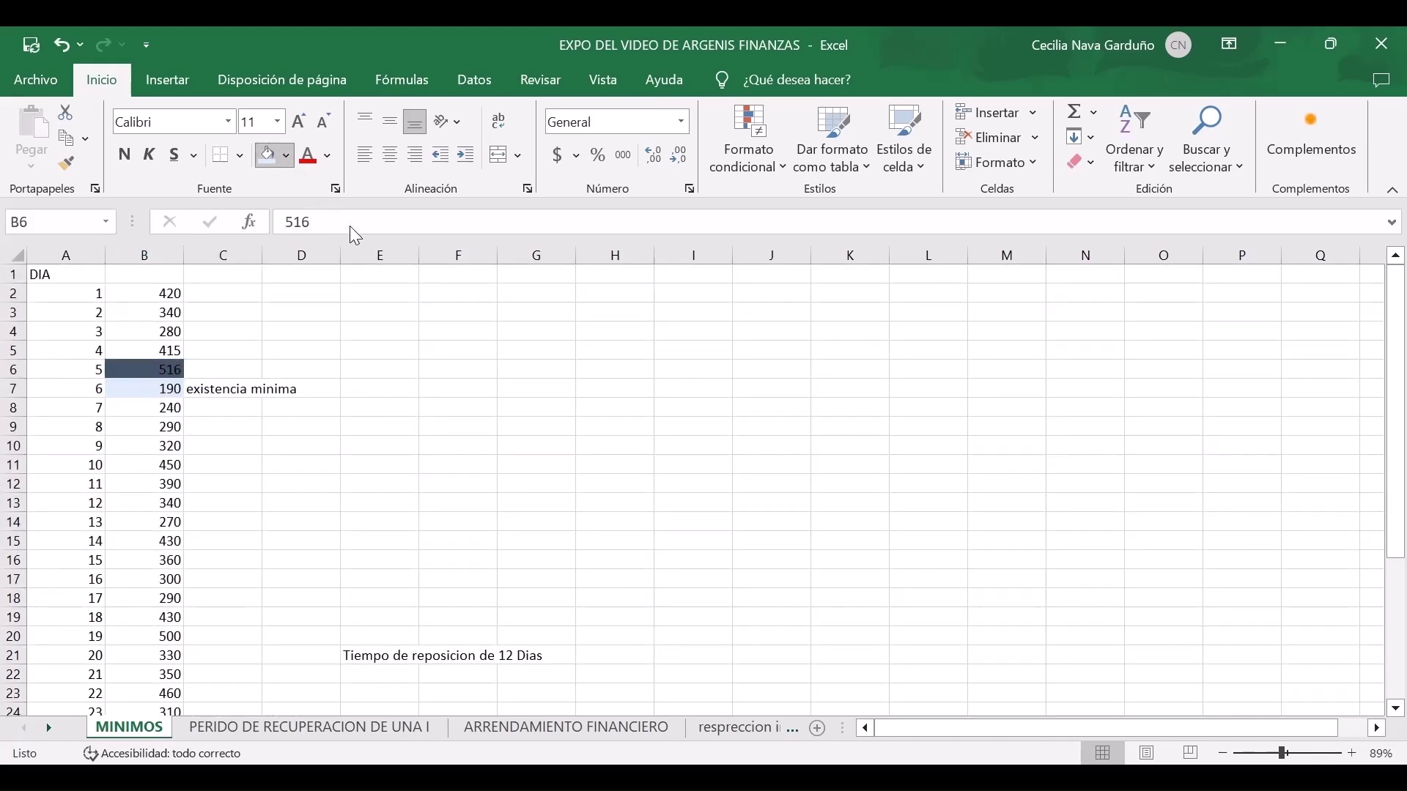
click(223, 366)
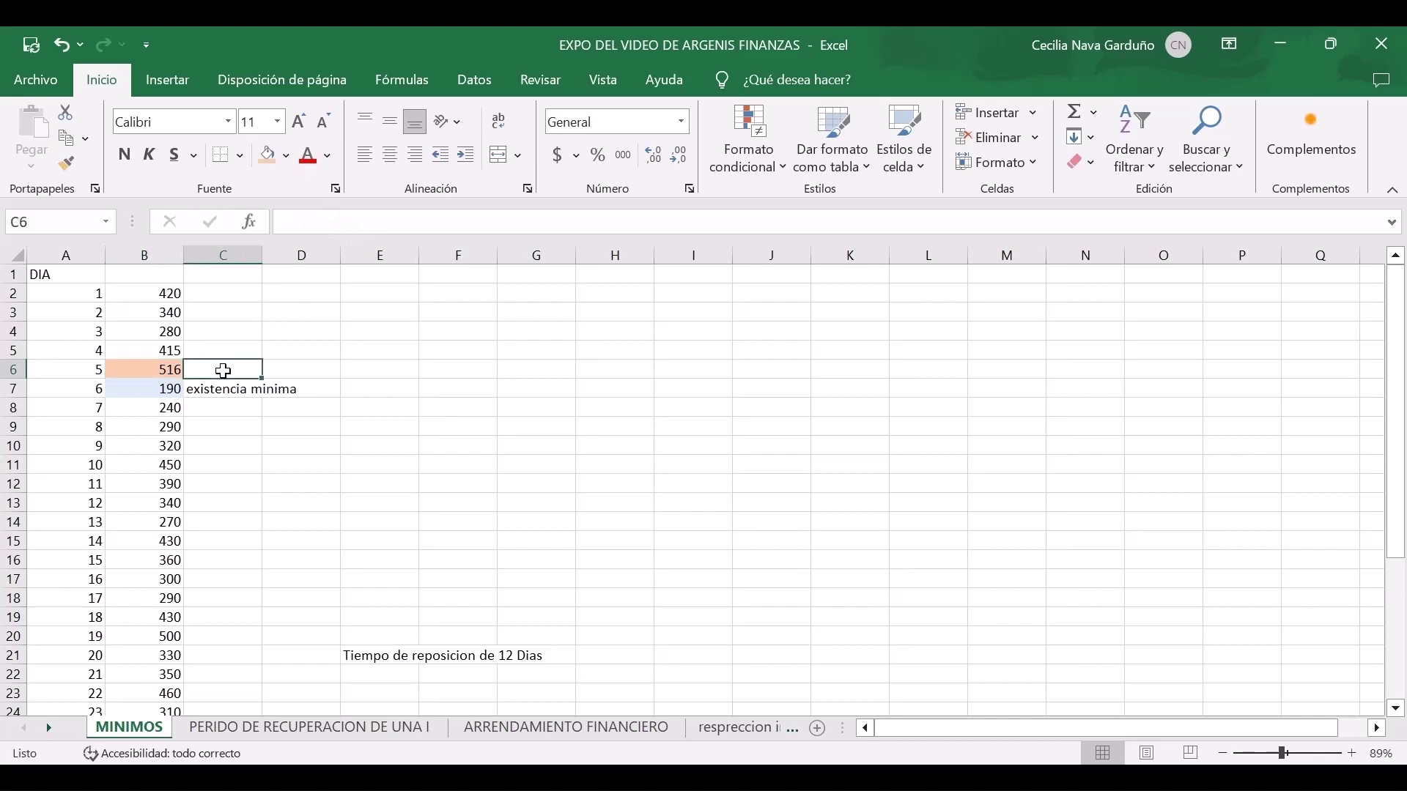
text(Existencia )
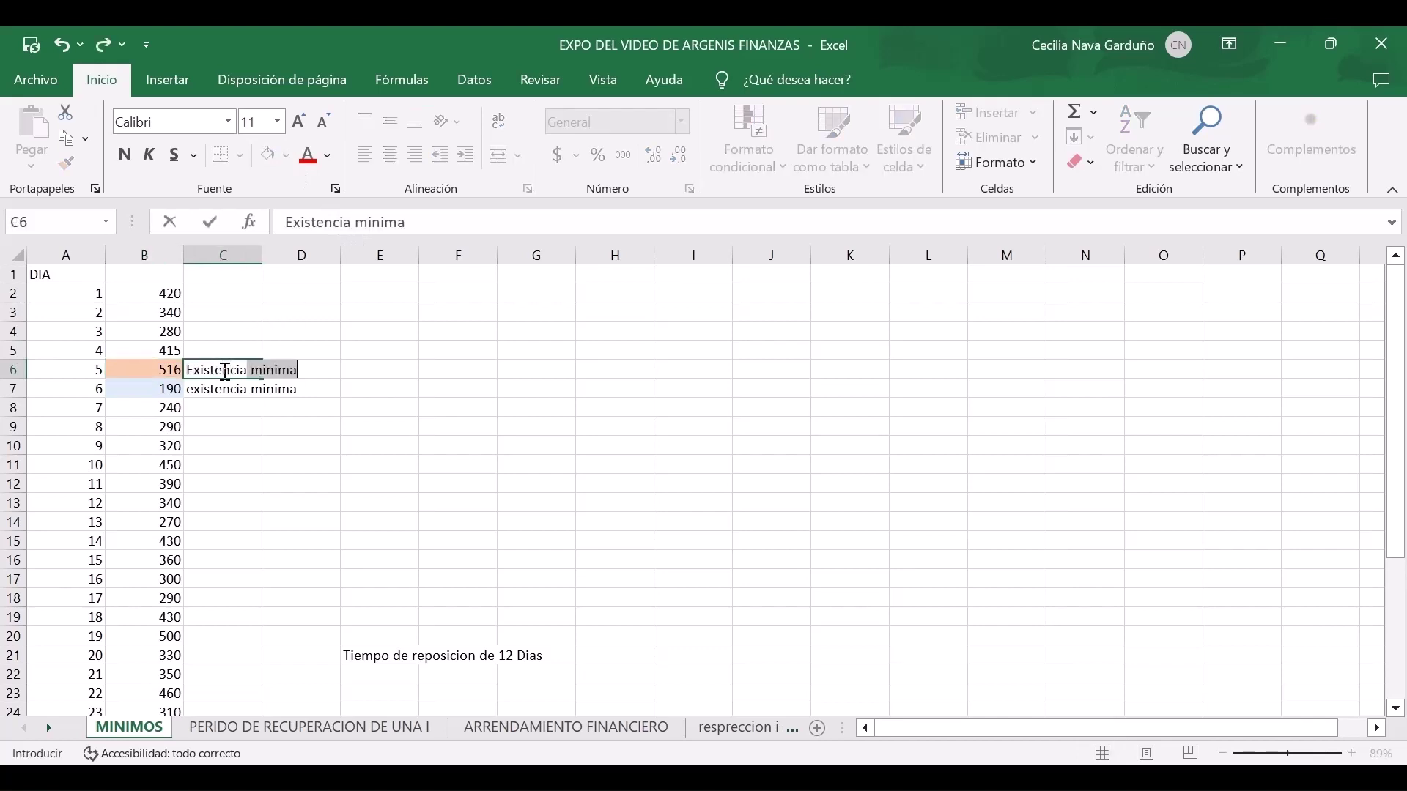
text(maxima)
key(Return)
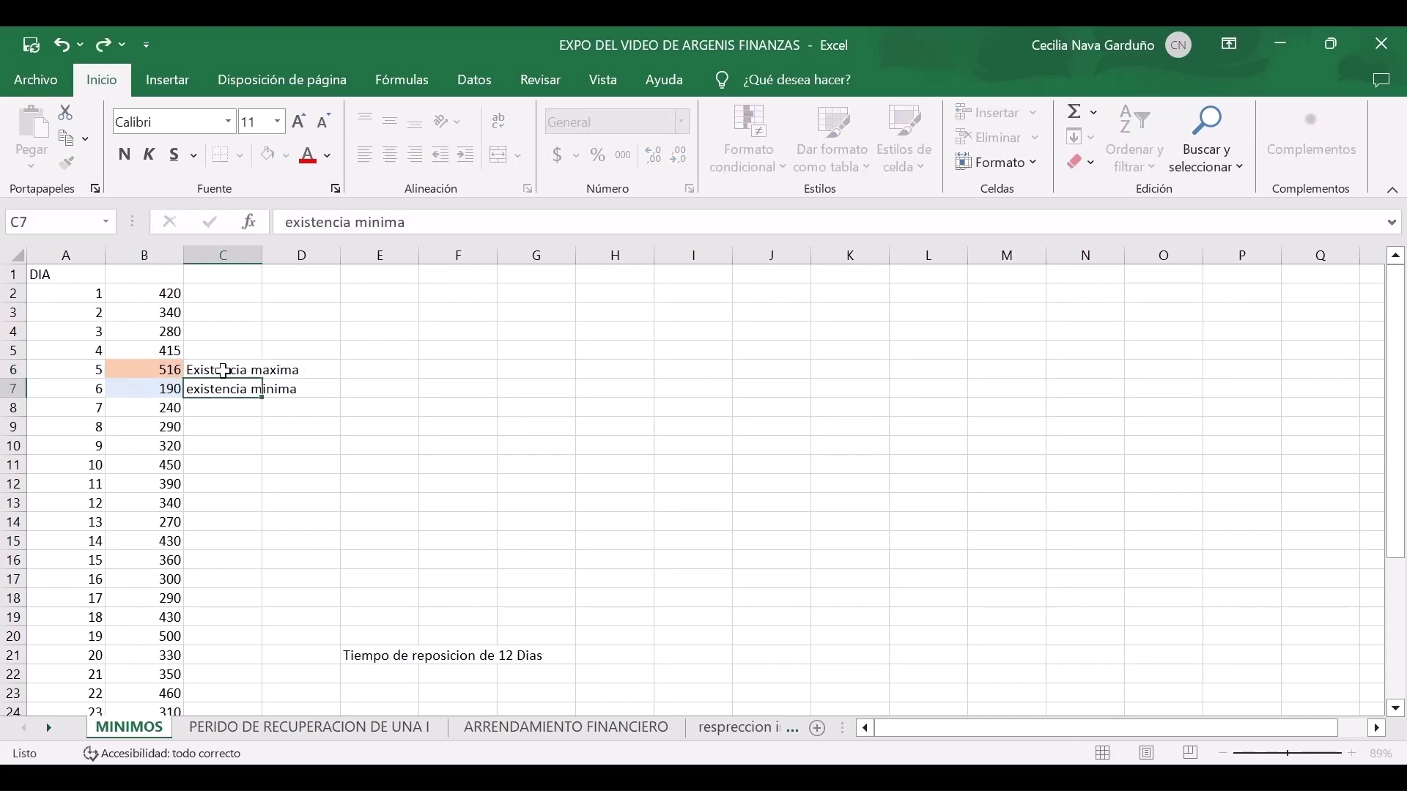
Review the existence formulas below the table, the consumption values in column B and the sum formula in B26.
scroll(311, 509, down, 3)
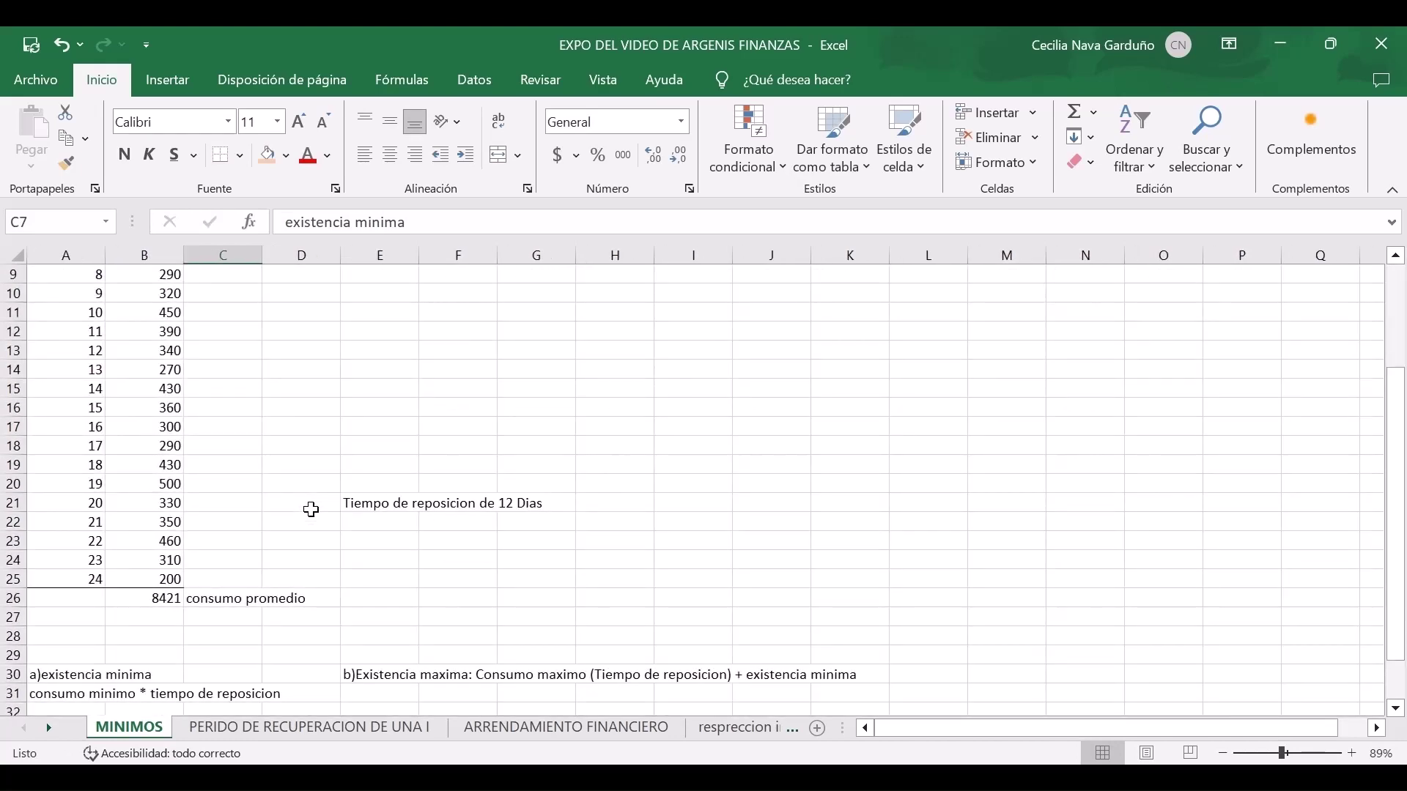
scroll(311, 509, up, 2)
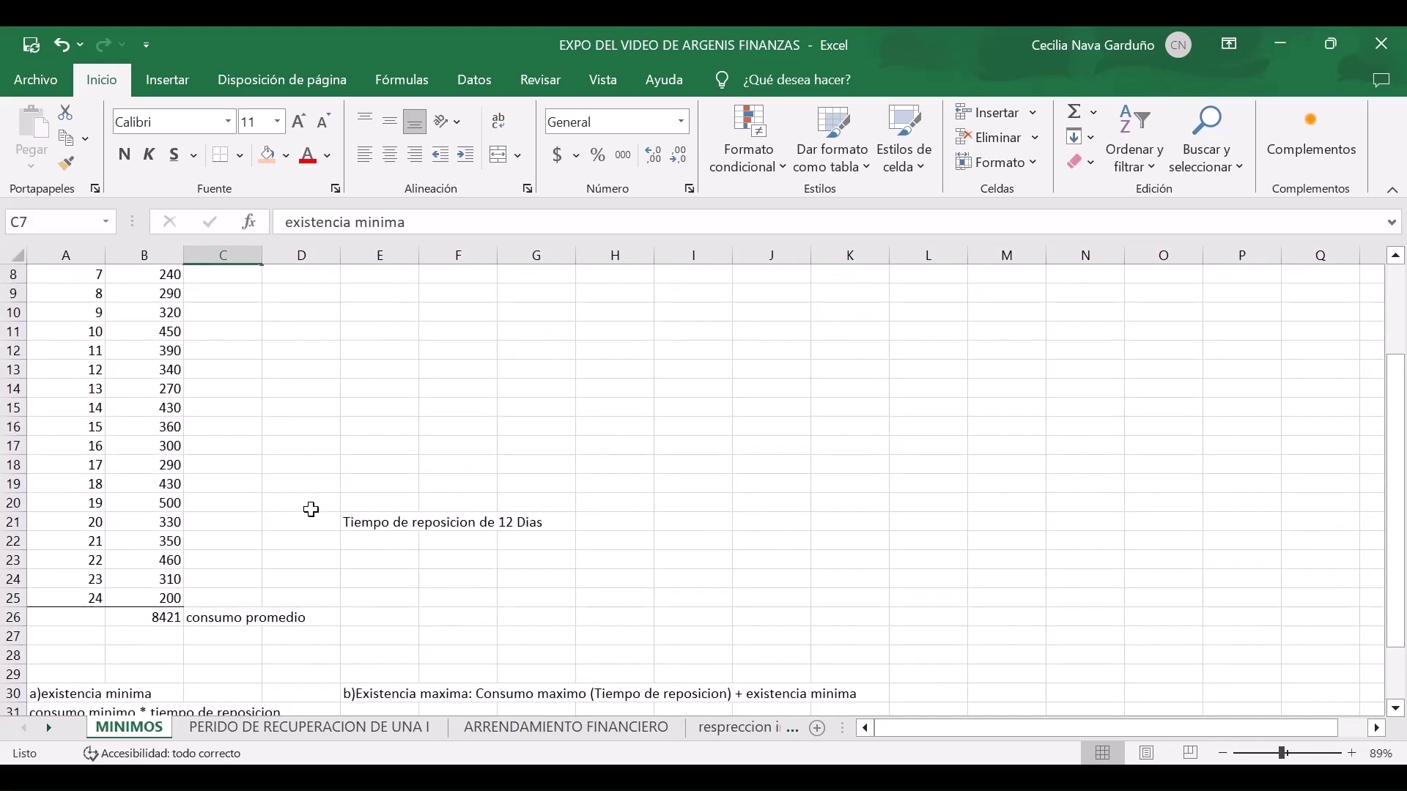
scroll(312, 509, down, 2)
scroll(283, 484, up, 3)
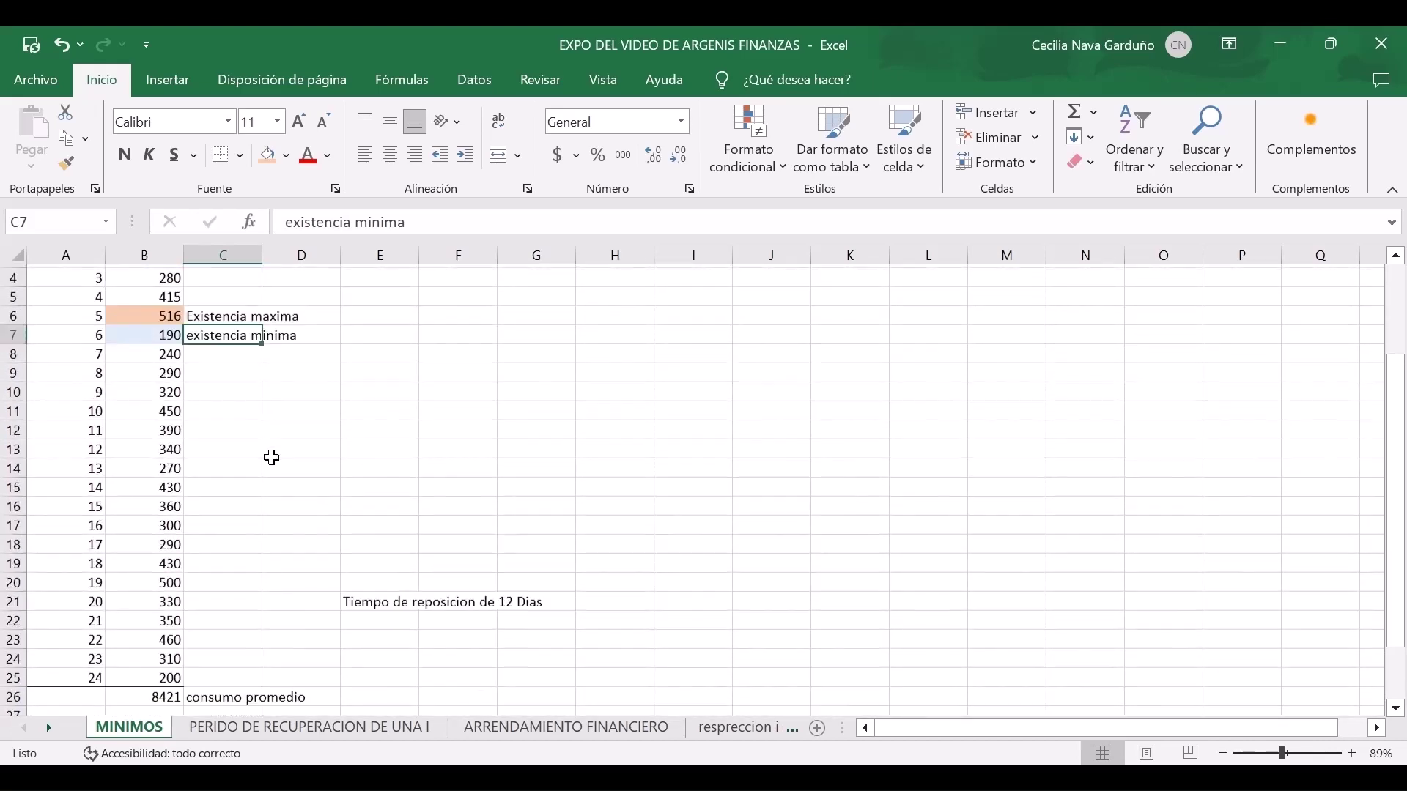
drag(178, 300, 136, 673)
click(135, 673)
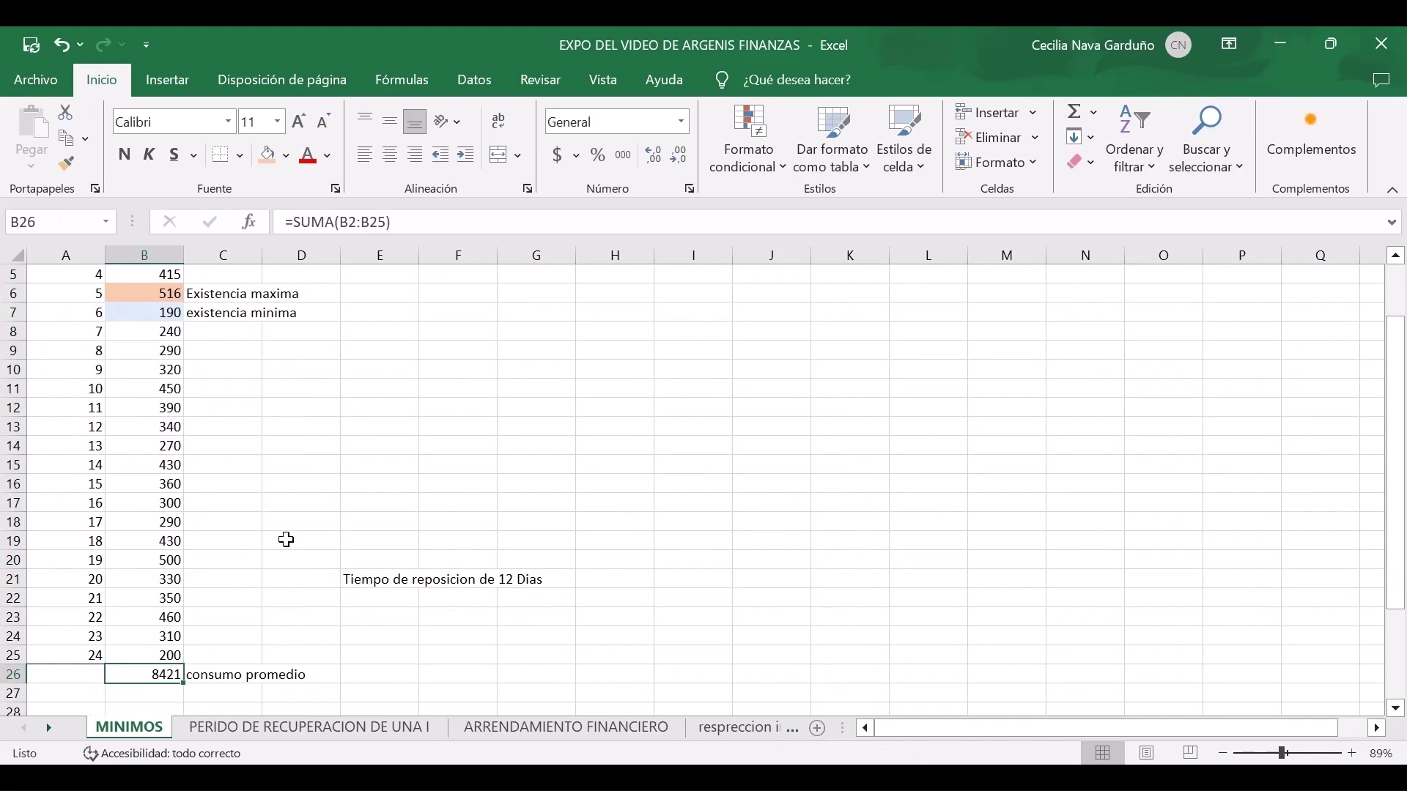
Enter the average-consumption operation 8421/24 as text in A27, below the total row.
scroll(258, 531, down, 1)
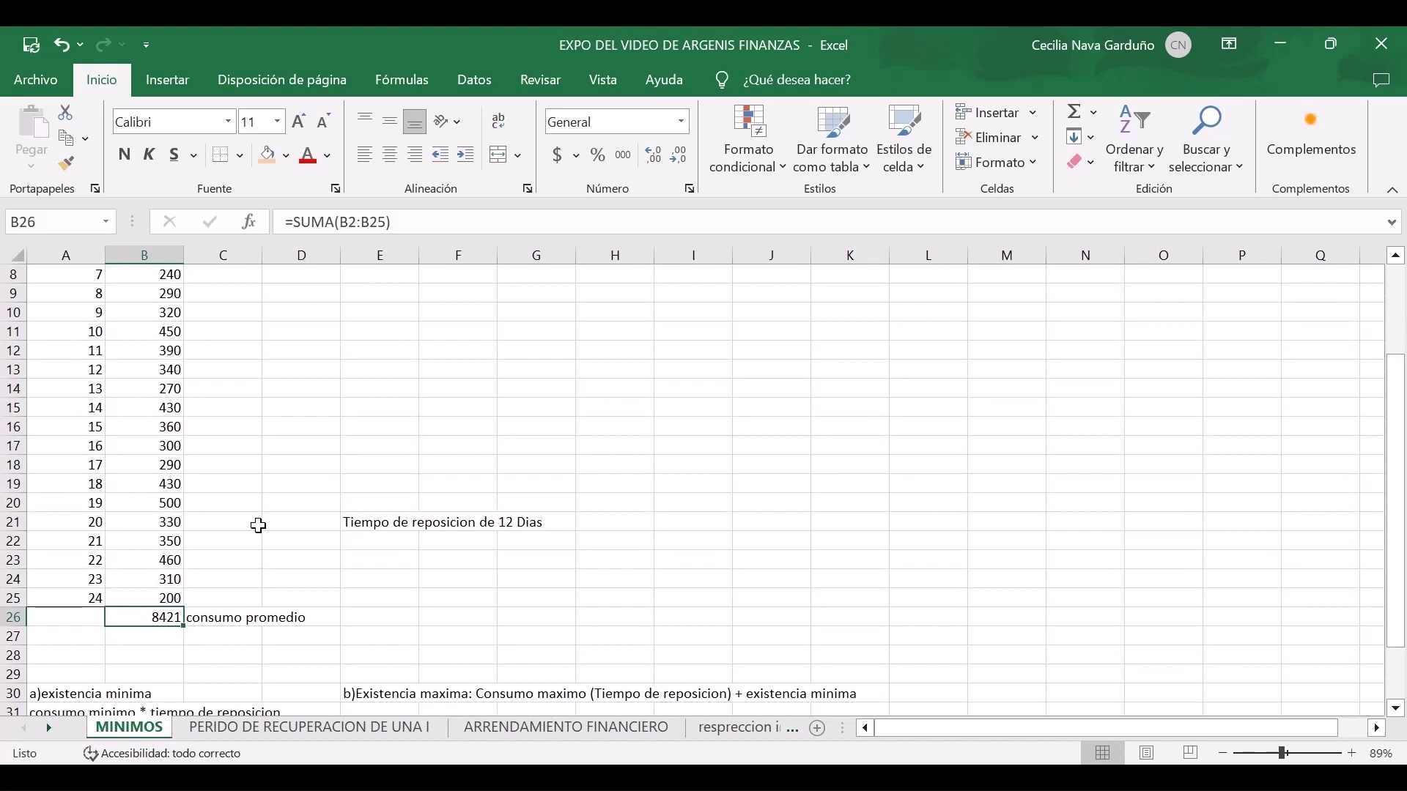
click(92, 636)
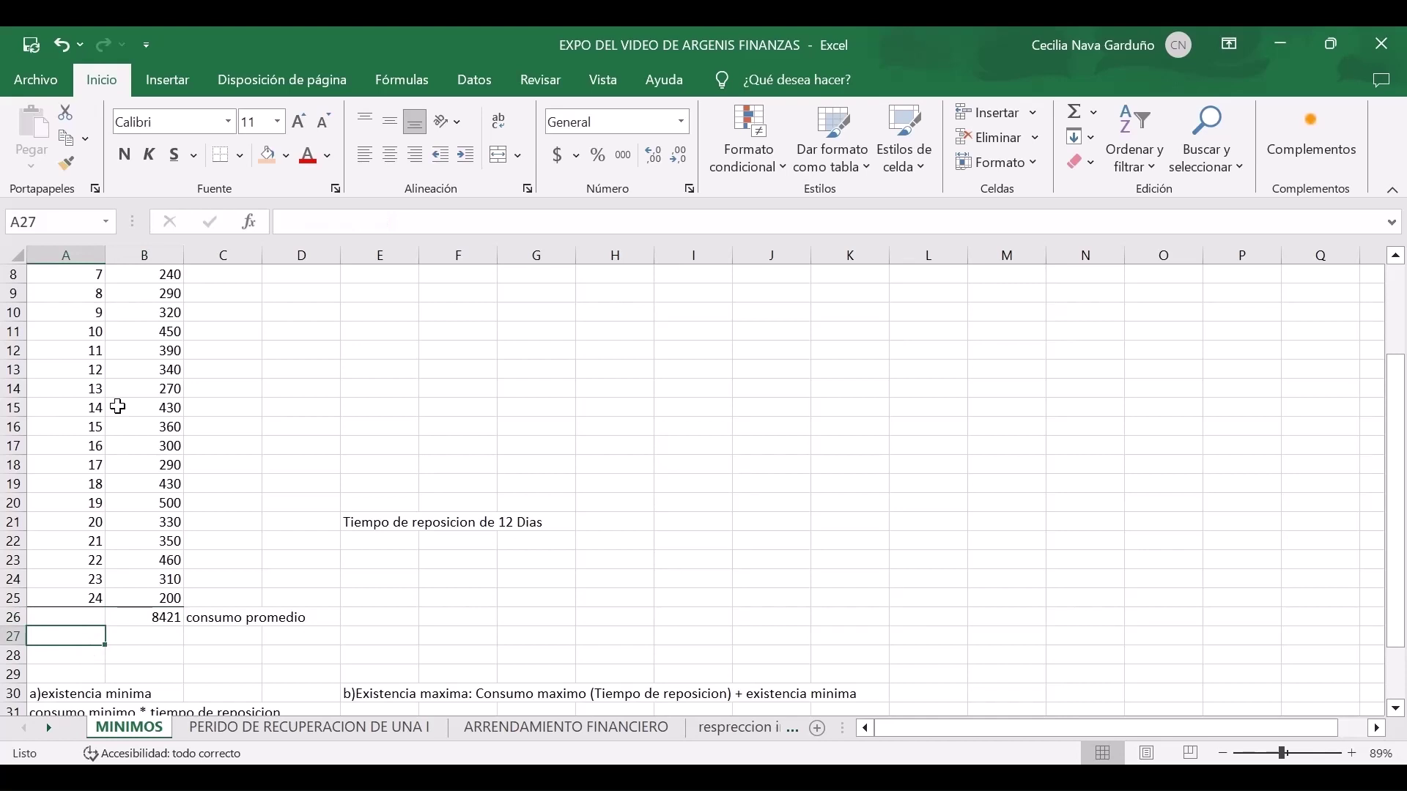
text(84)
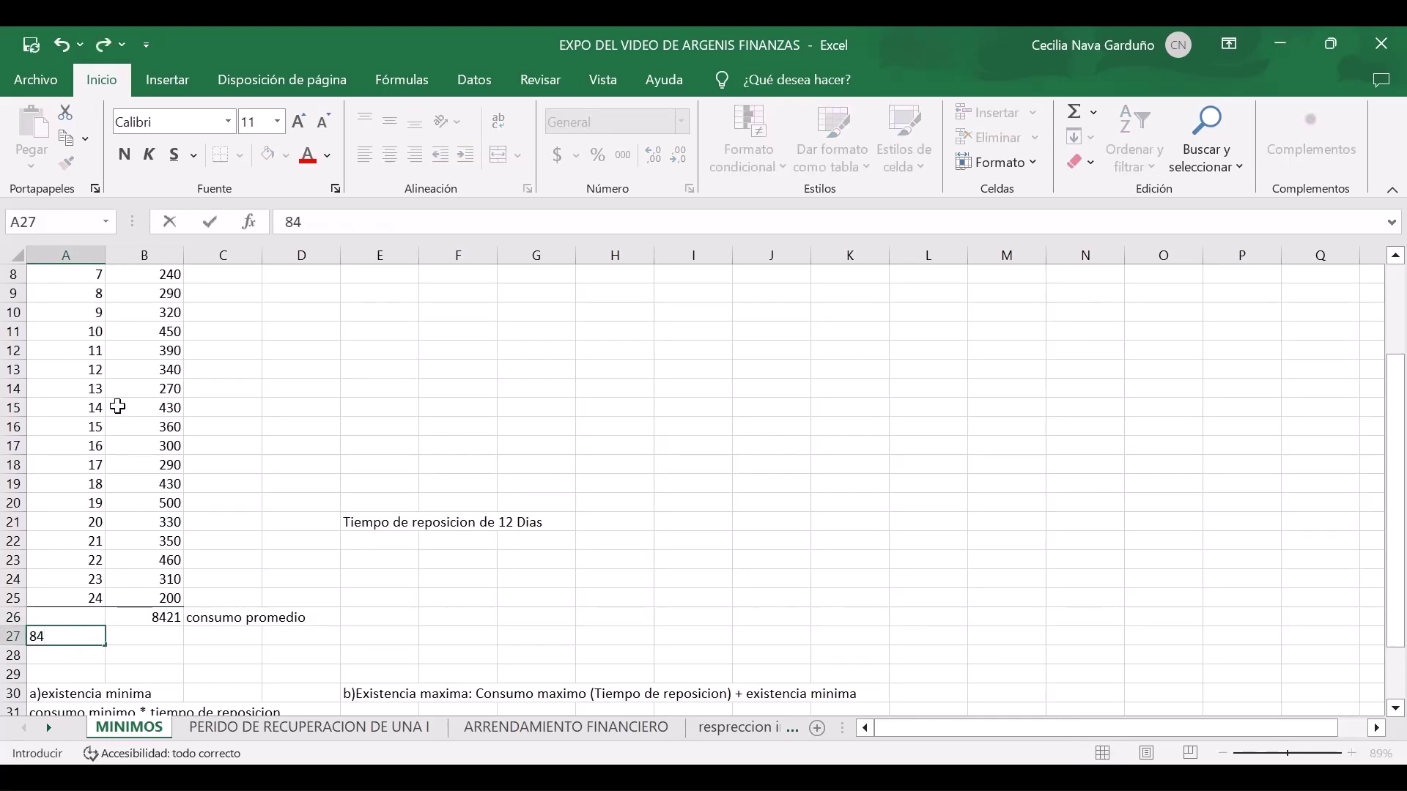
text(21/)
scroll(100, 323, up, 3)
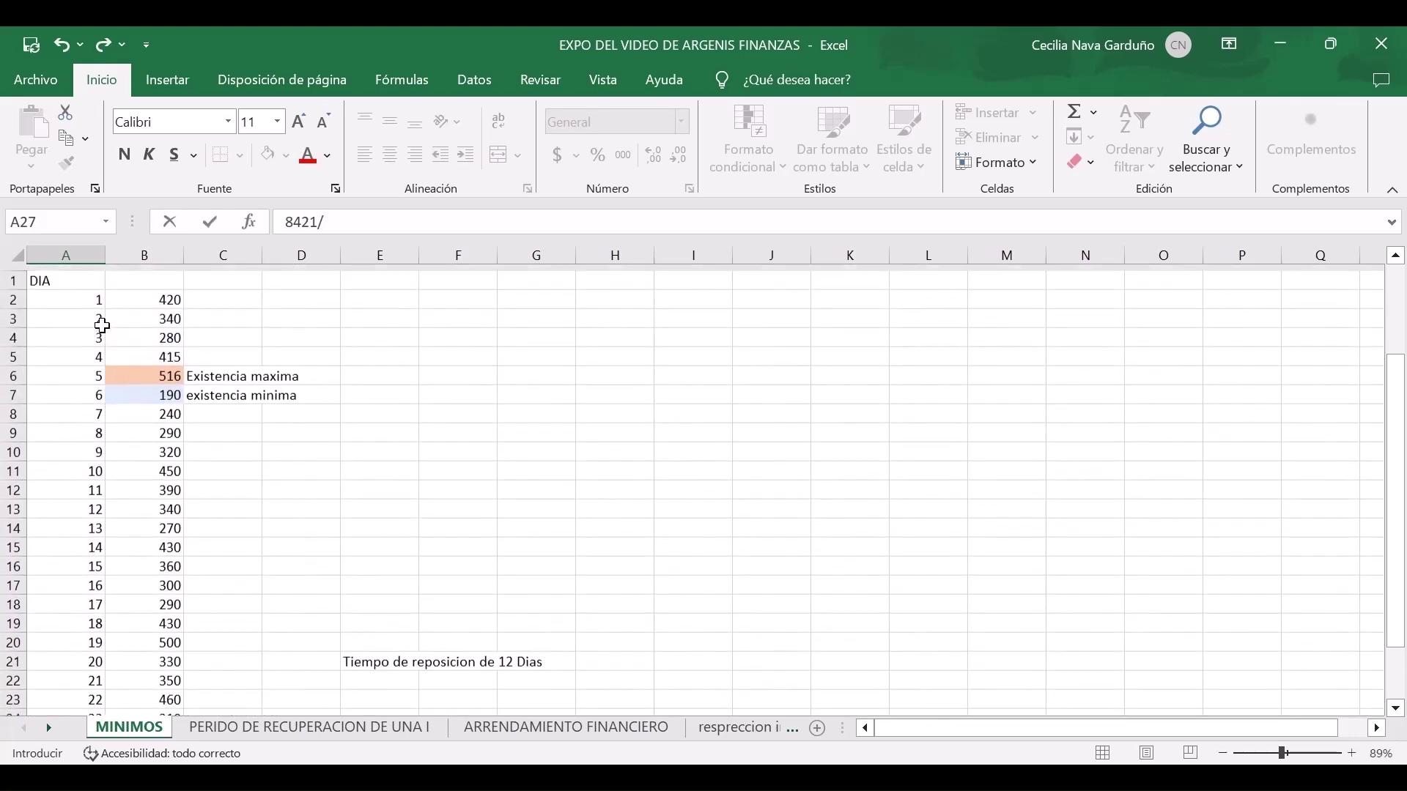
scroll(103, 326, down, 2)
scroll(102, 326, down, 2)
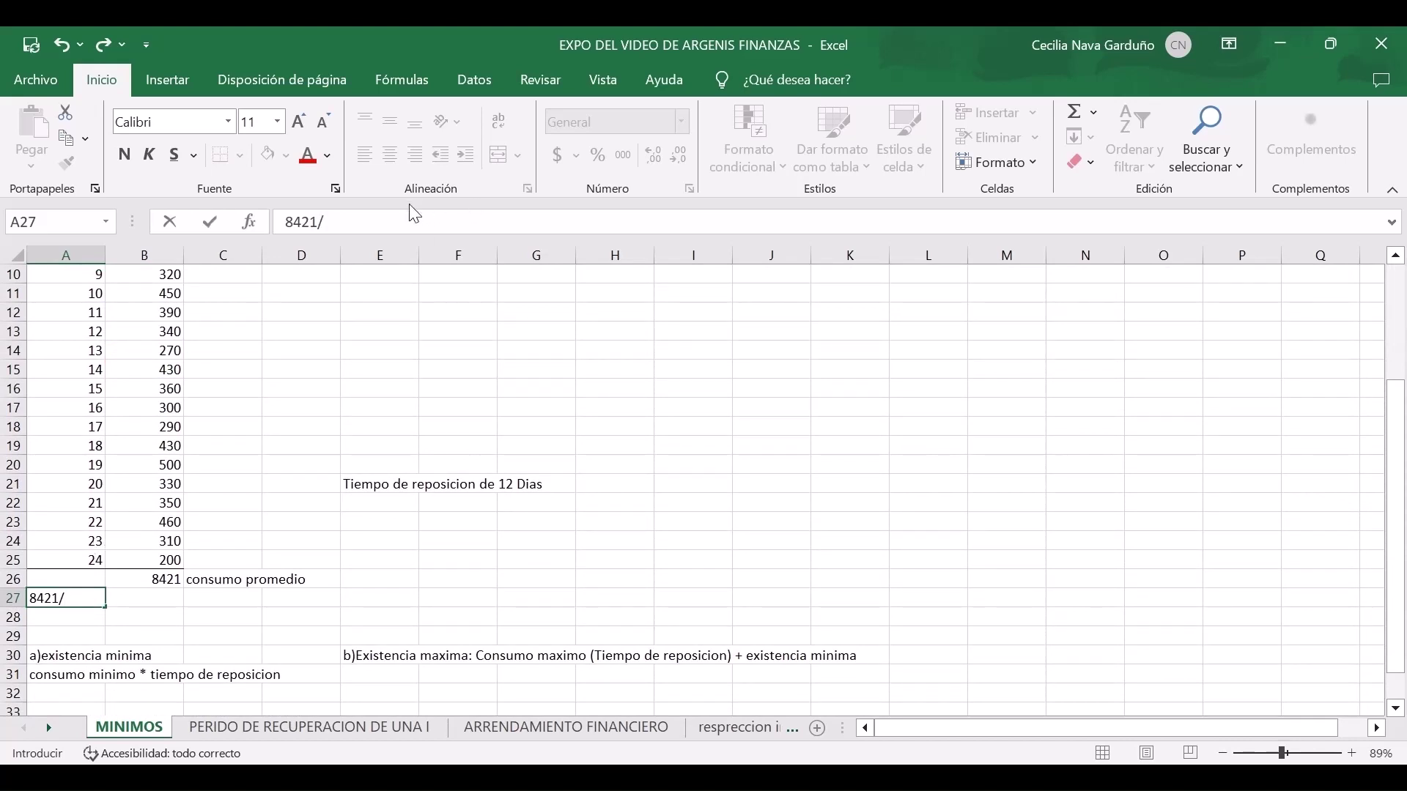
click(377, 218)
text(24)
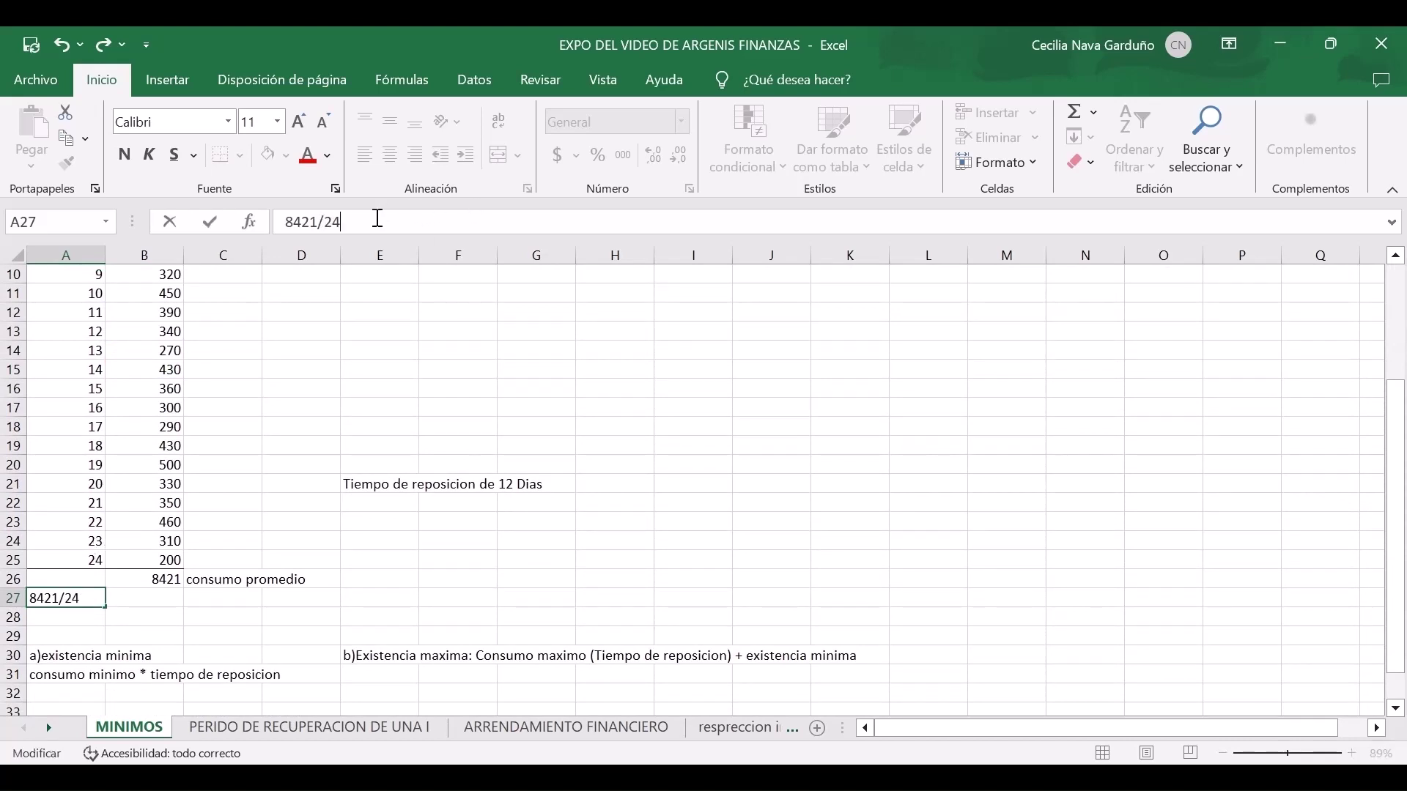
key(Return)
Calculate the average consumption in B27 with the formula =8421/24.
key(Up)
key(Right)
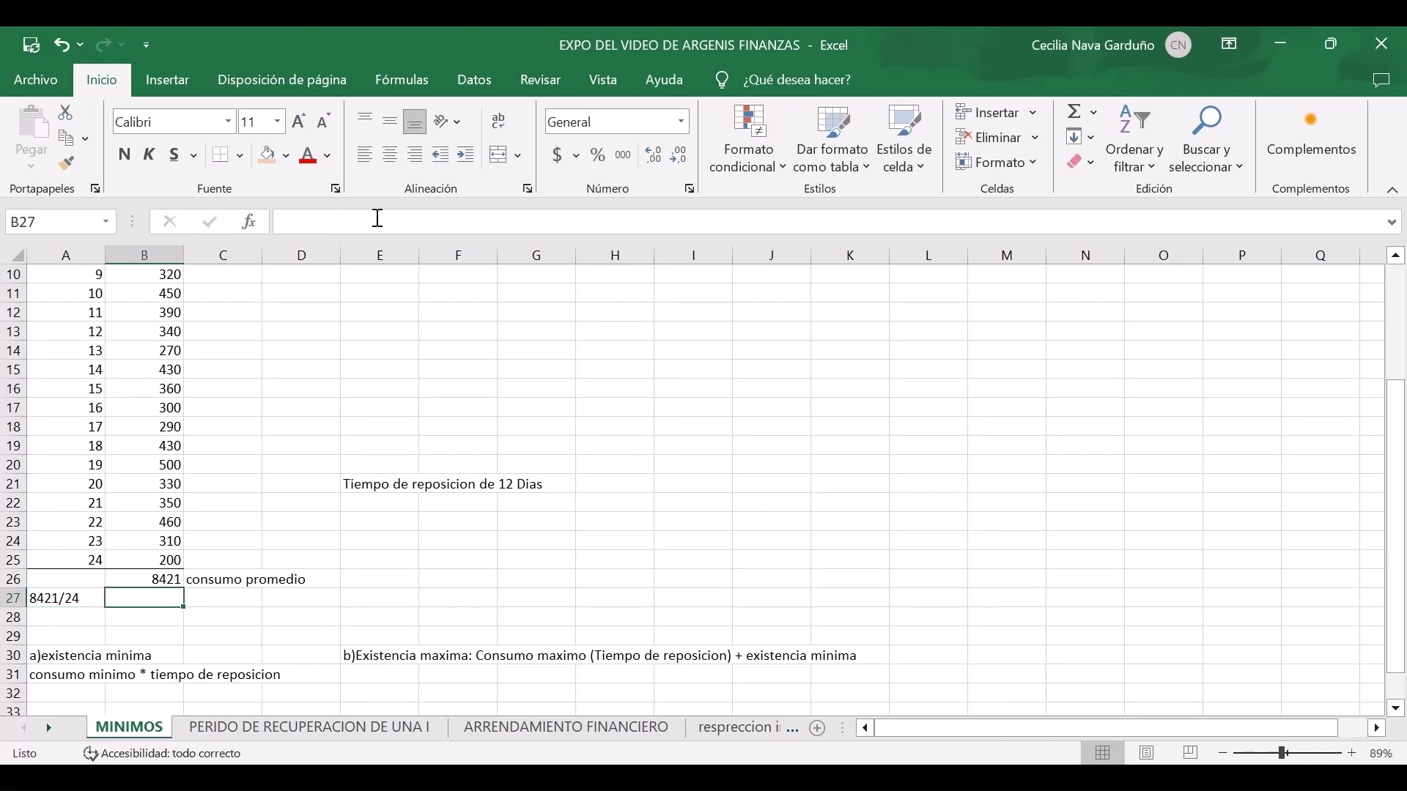
text(=)
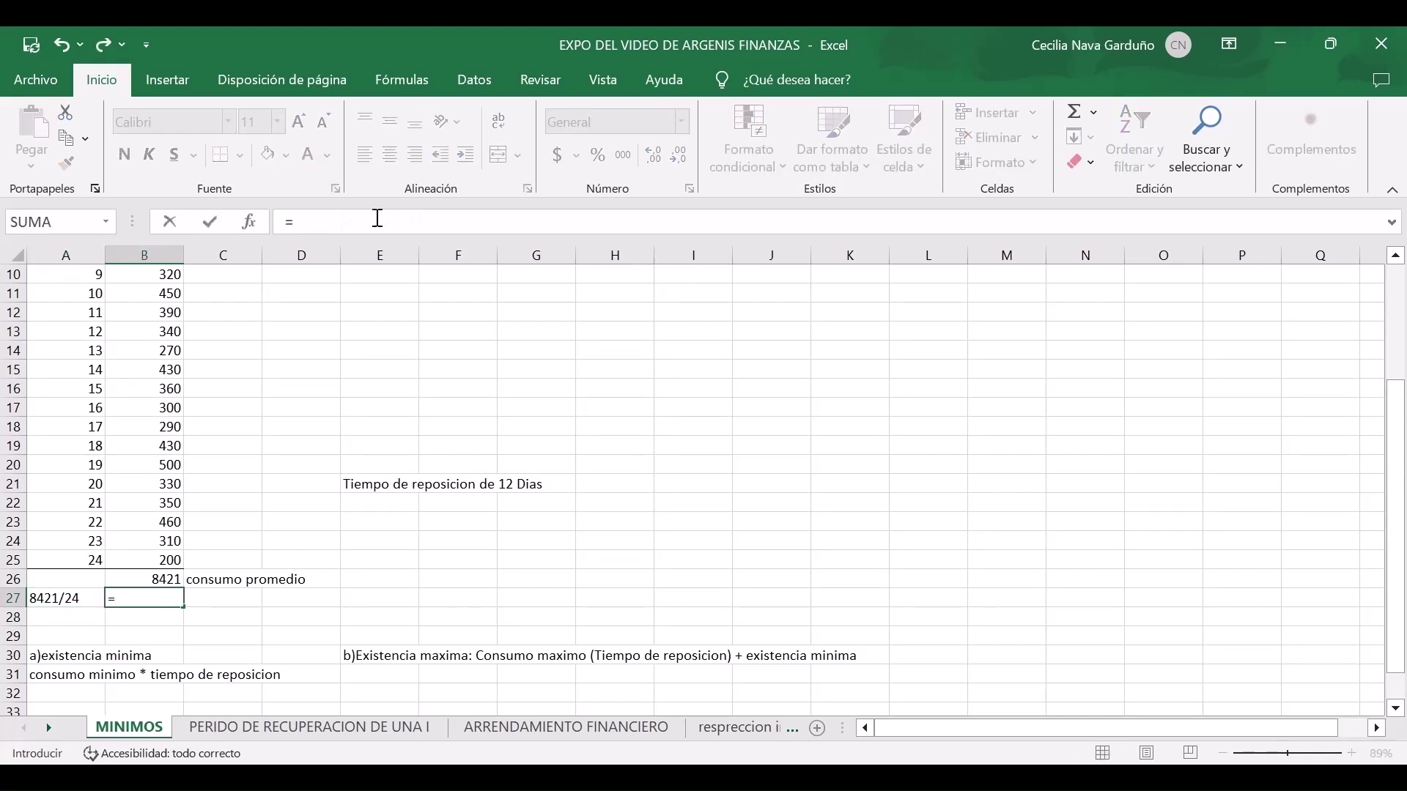
text(8421/24)
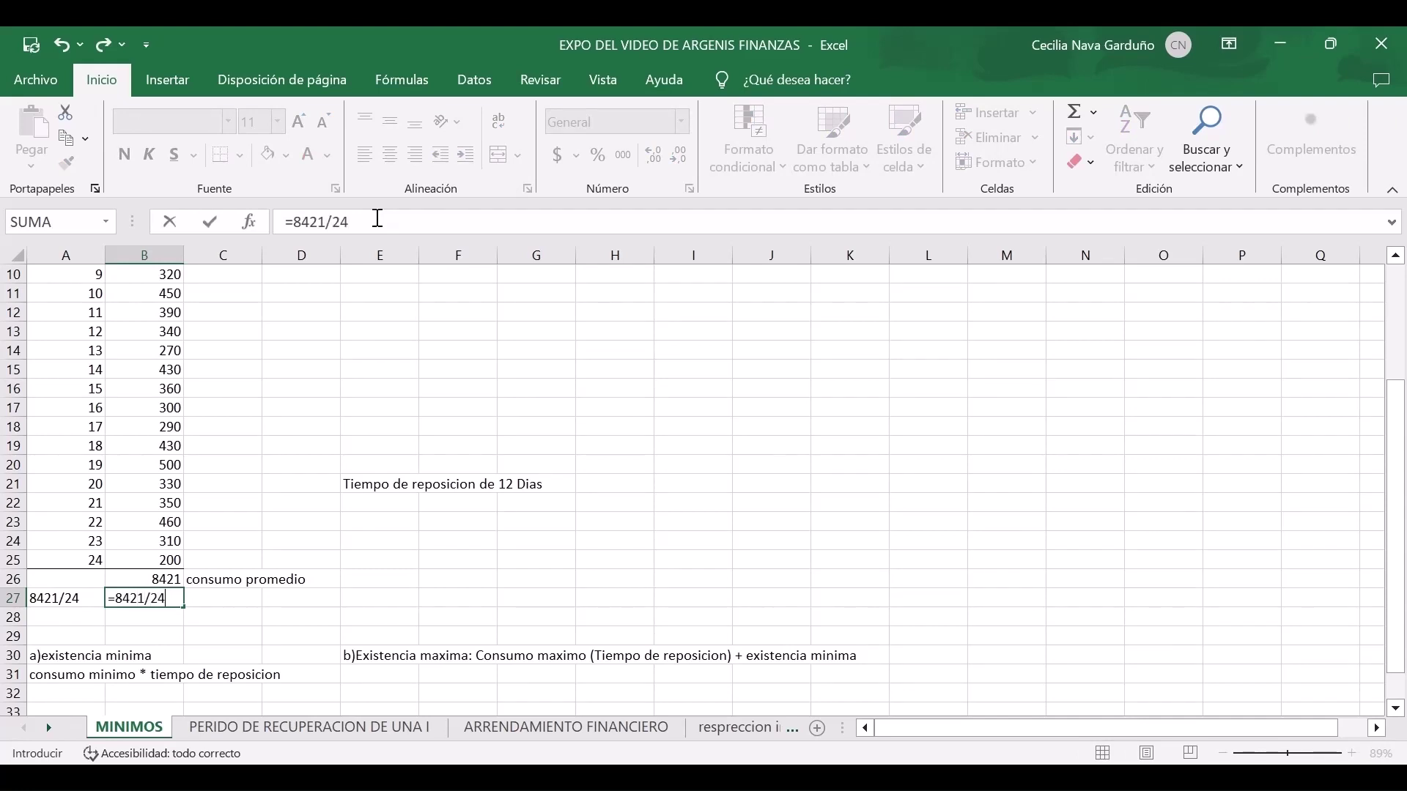
key(Return)
key(Up)
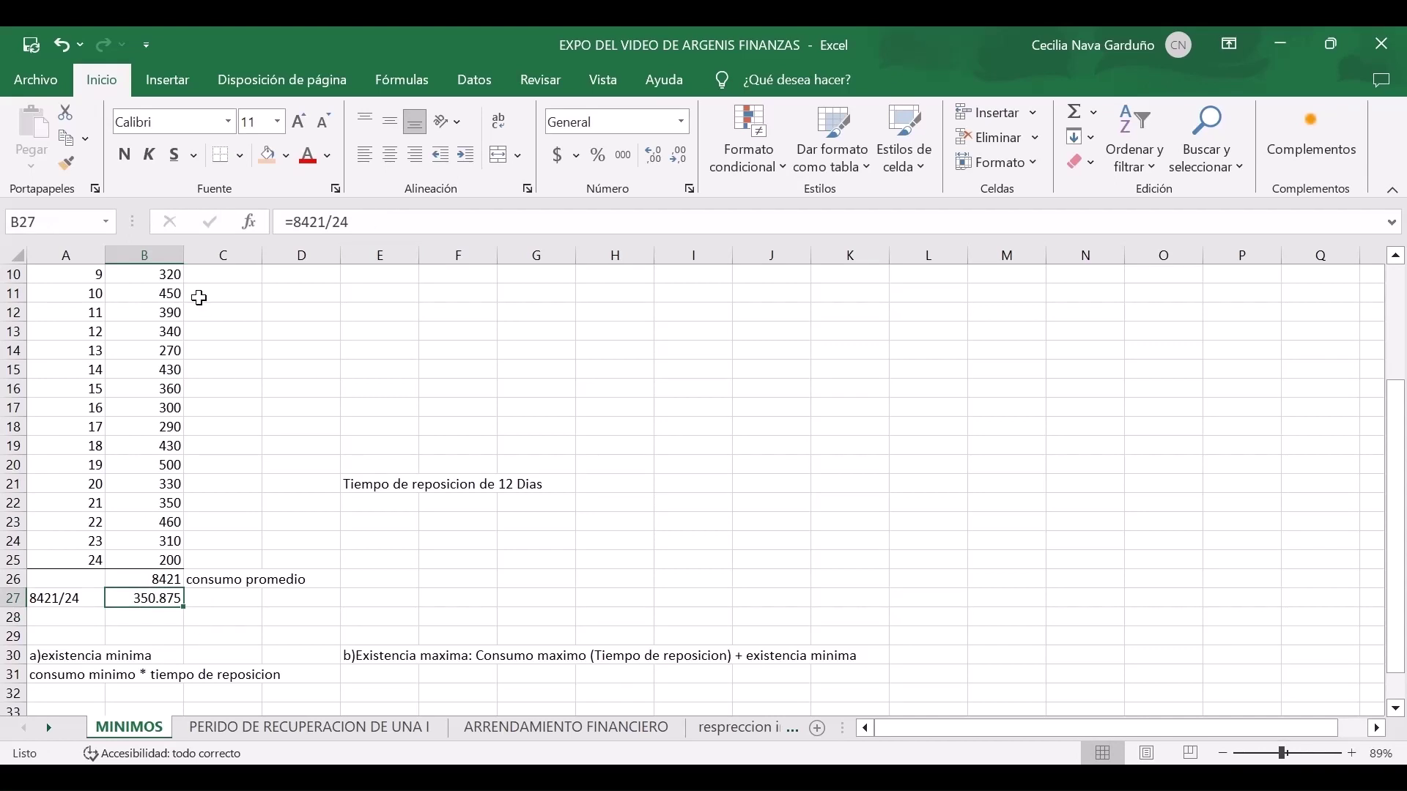
Fill B27 with red and move the "consumo promedio" label from C26 to C27 beside it.
click(293, 163)
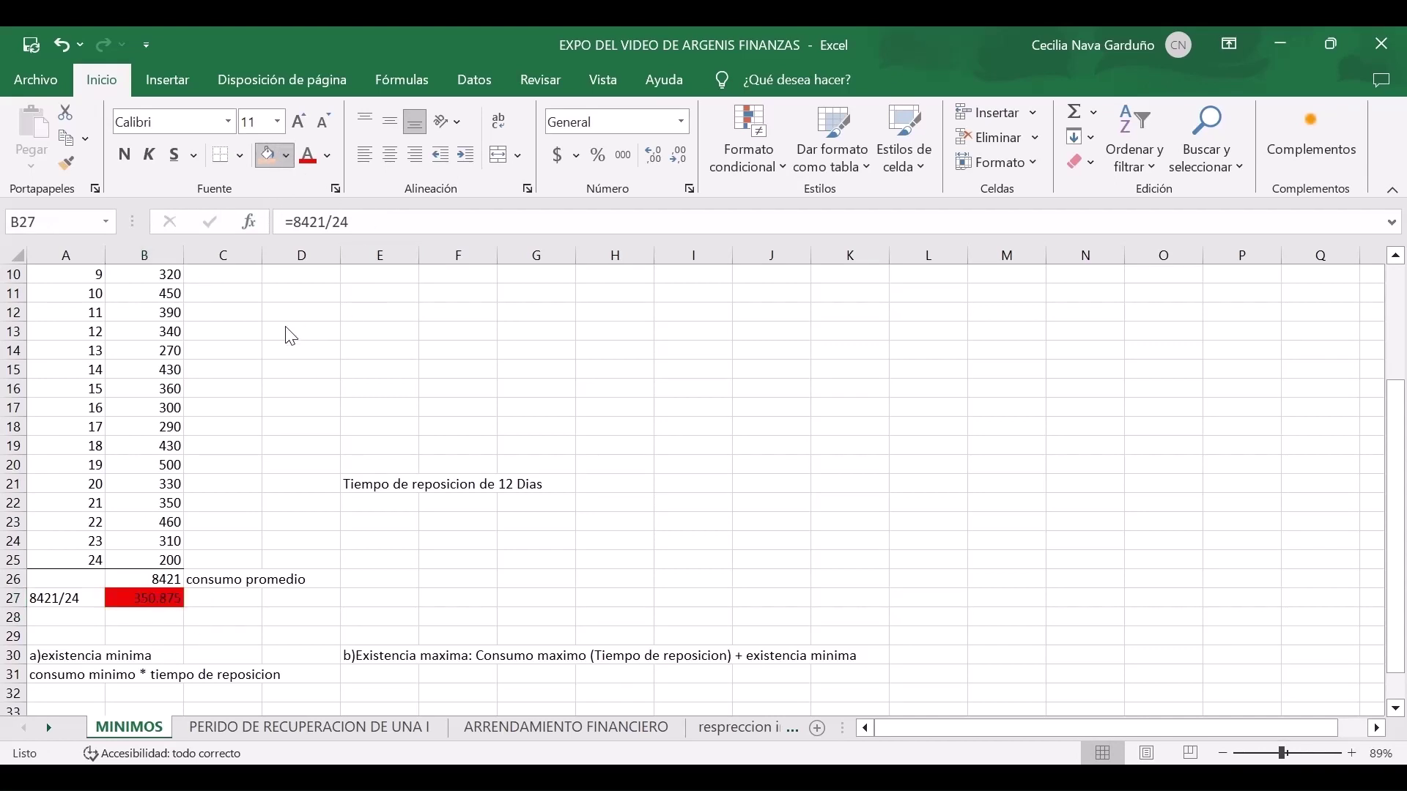
click(237, 583)
drag(229, 575, 224, 598)
click(333, 574)
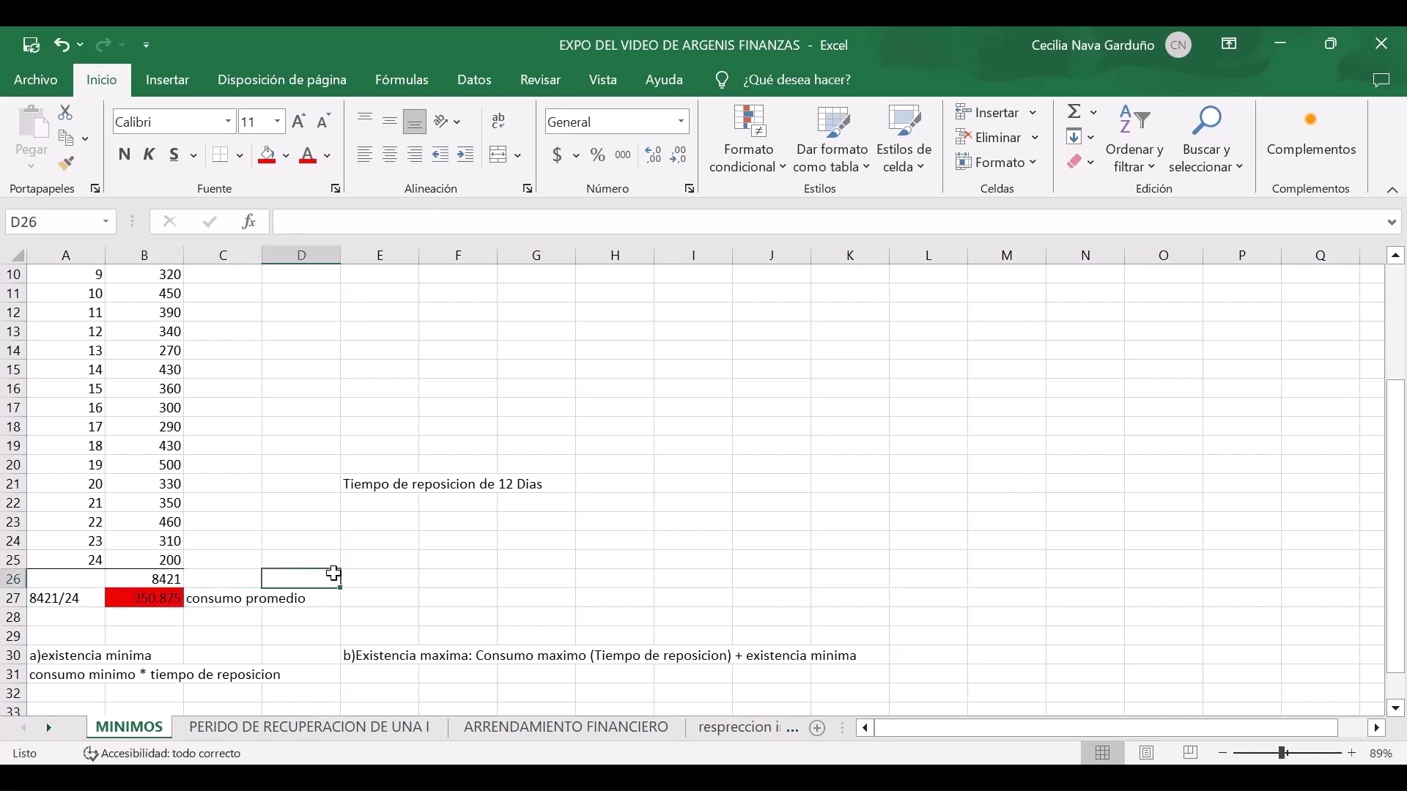
Enter the minimum-stock operation 190*12 as text in A33, below the existencia minima description.
scroll(333, 575, down, 3)
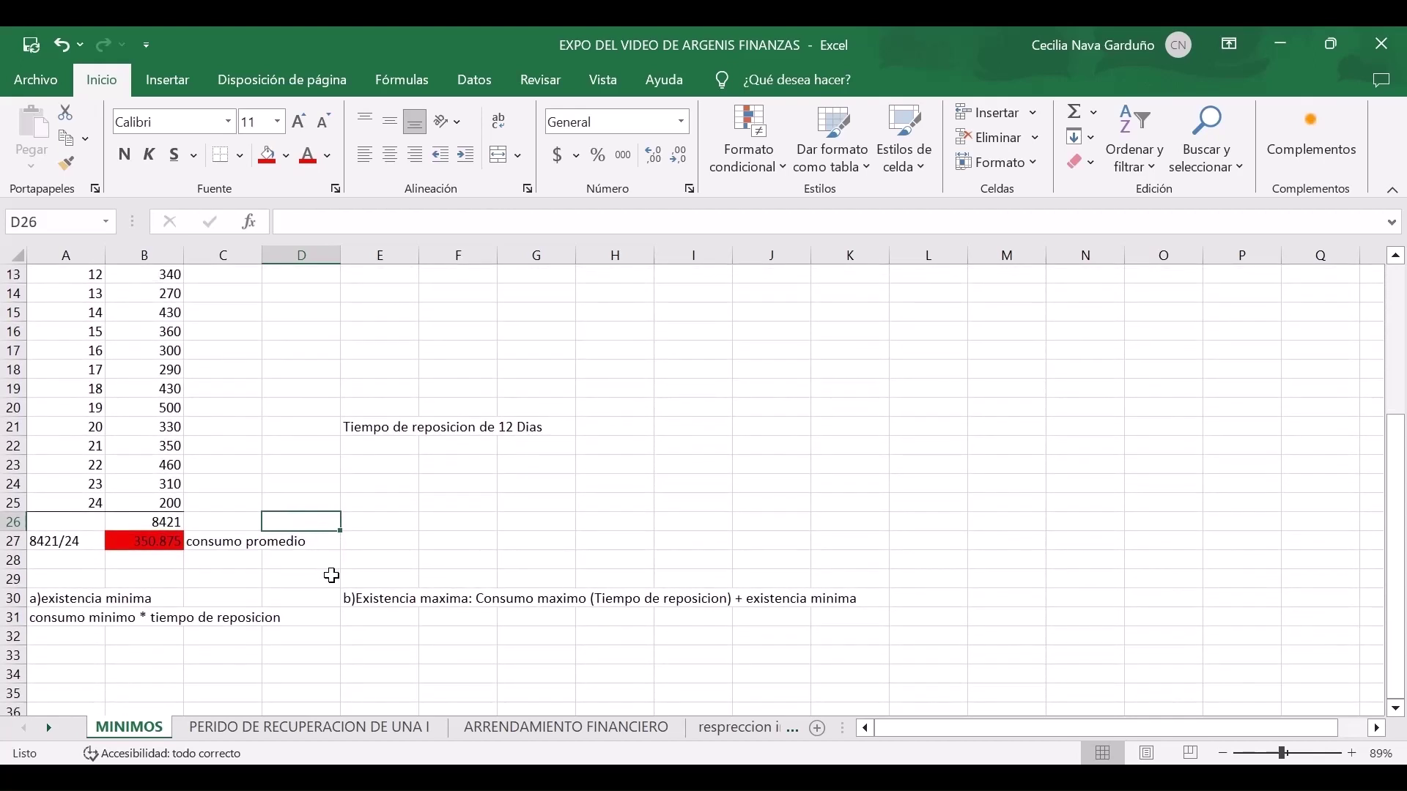
click(88, 639)
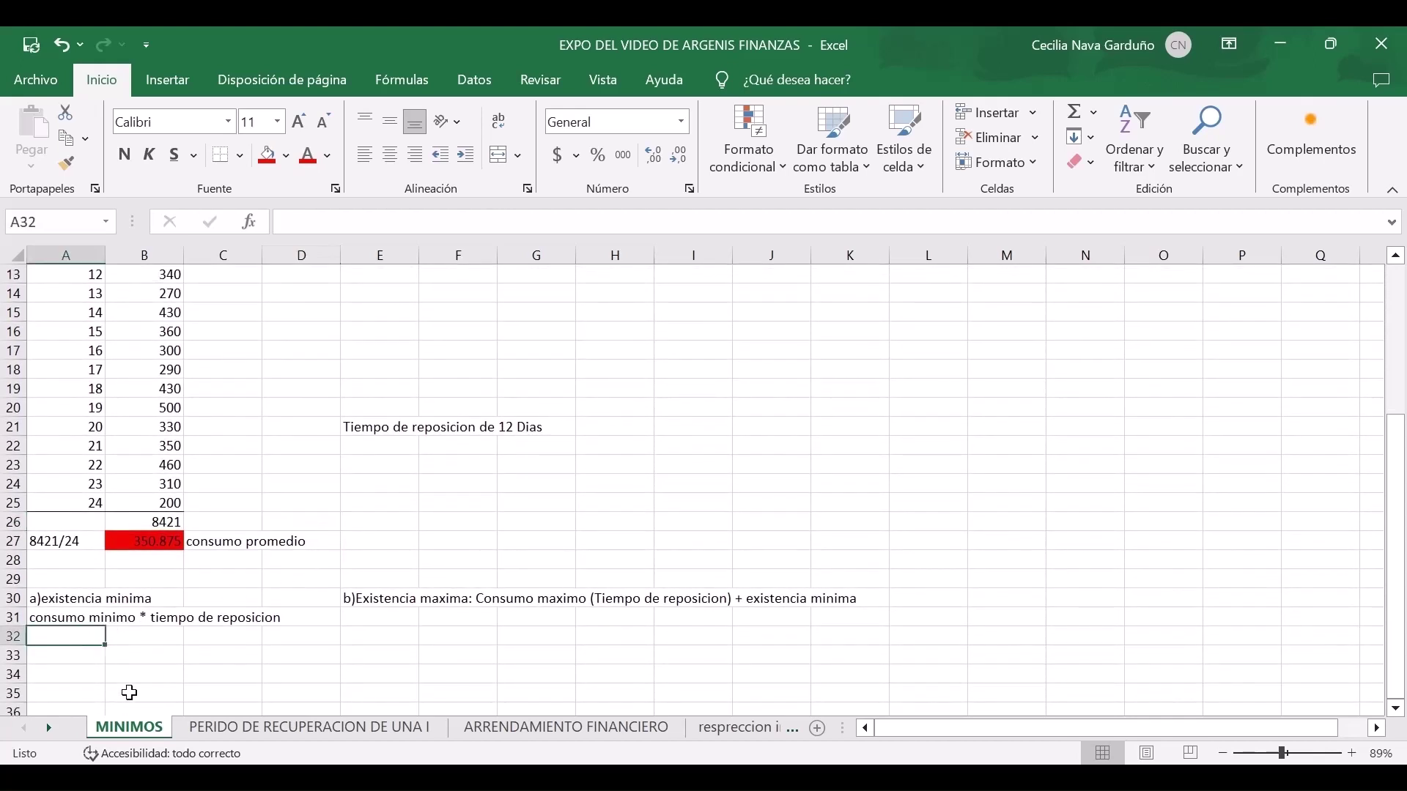
key(Down)
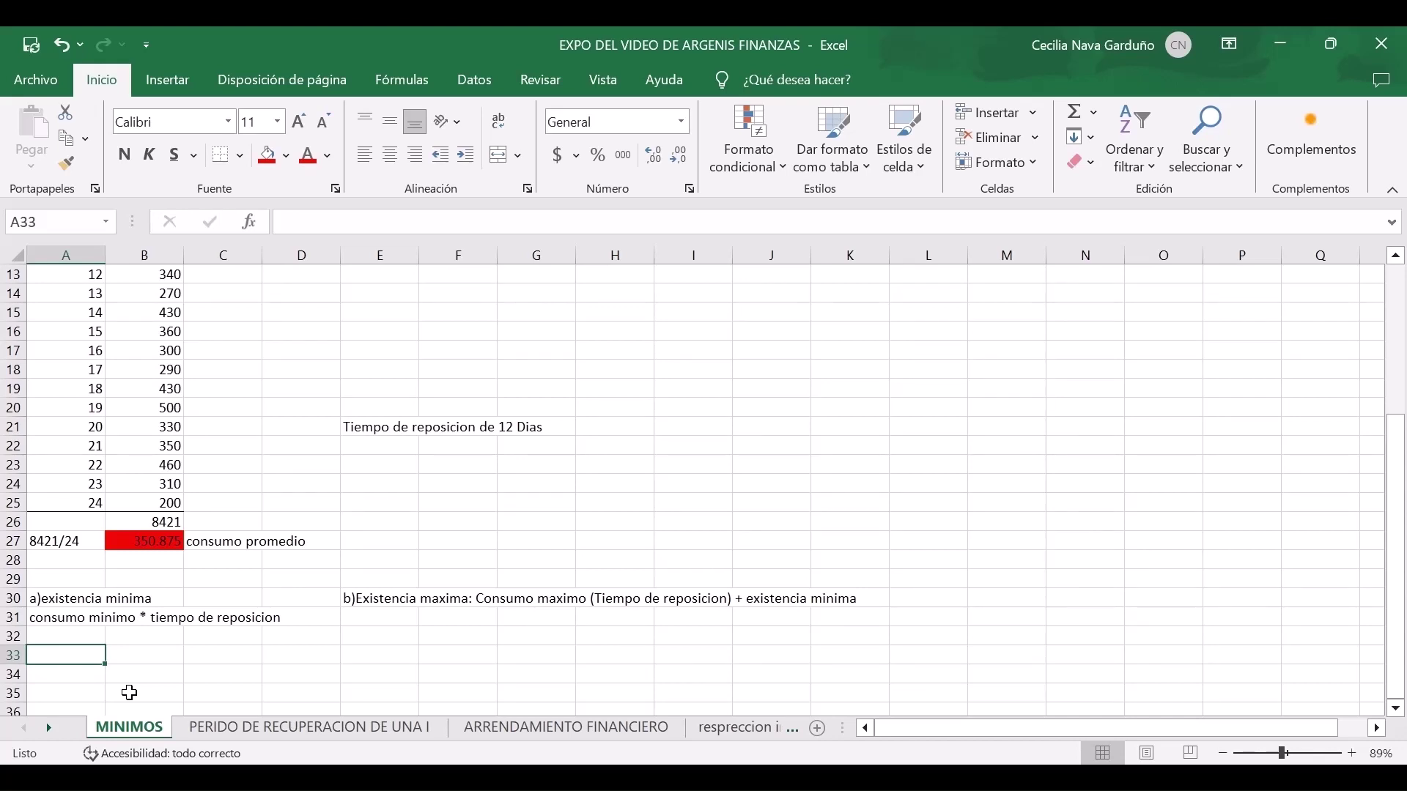
scroll(178, 527, up, 2)
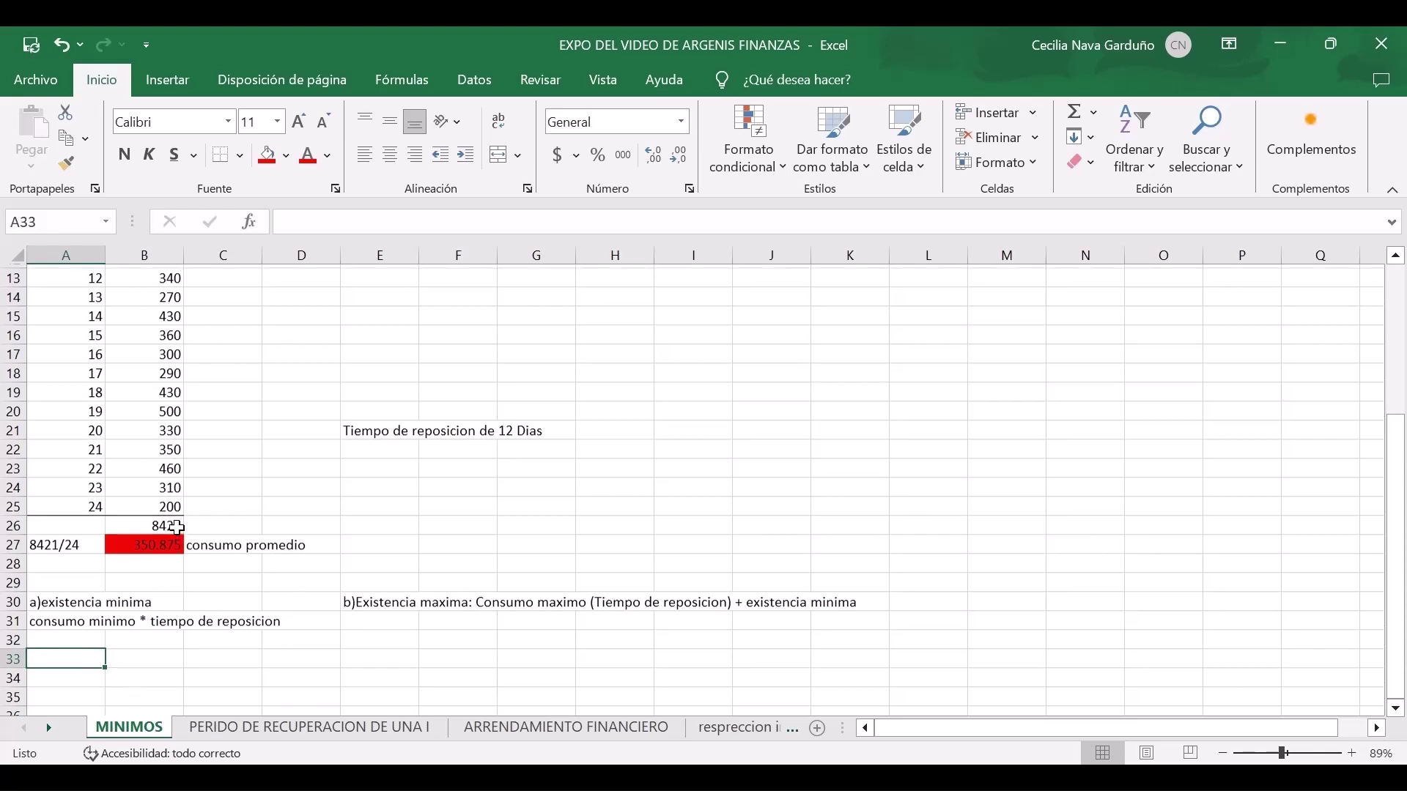
scroll(177, 528, up, 1)
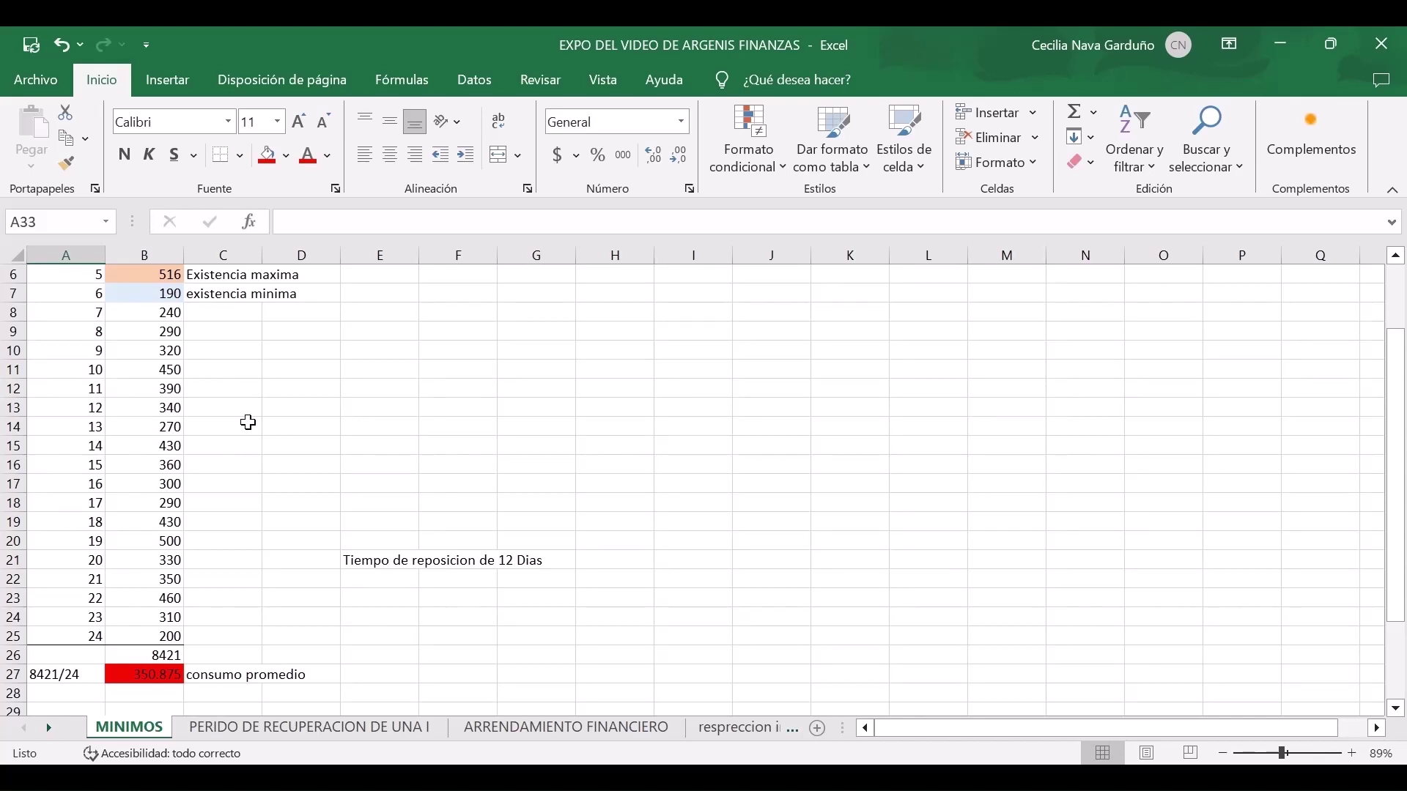
click(170, 295)
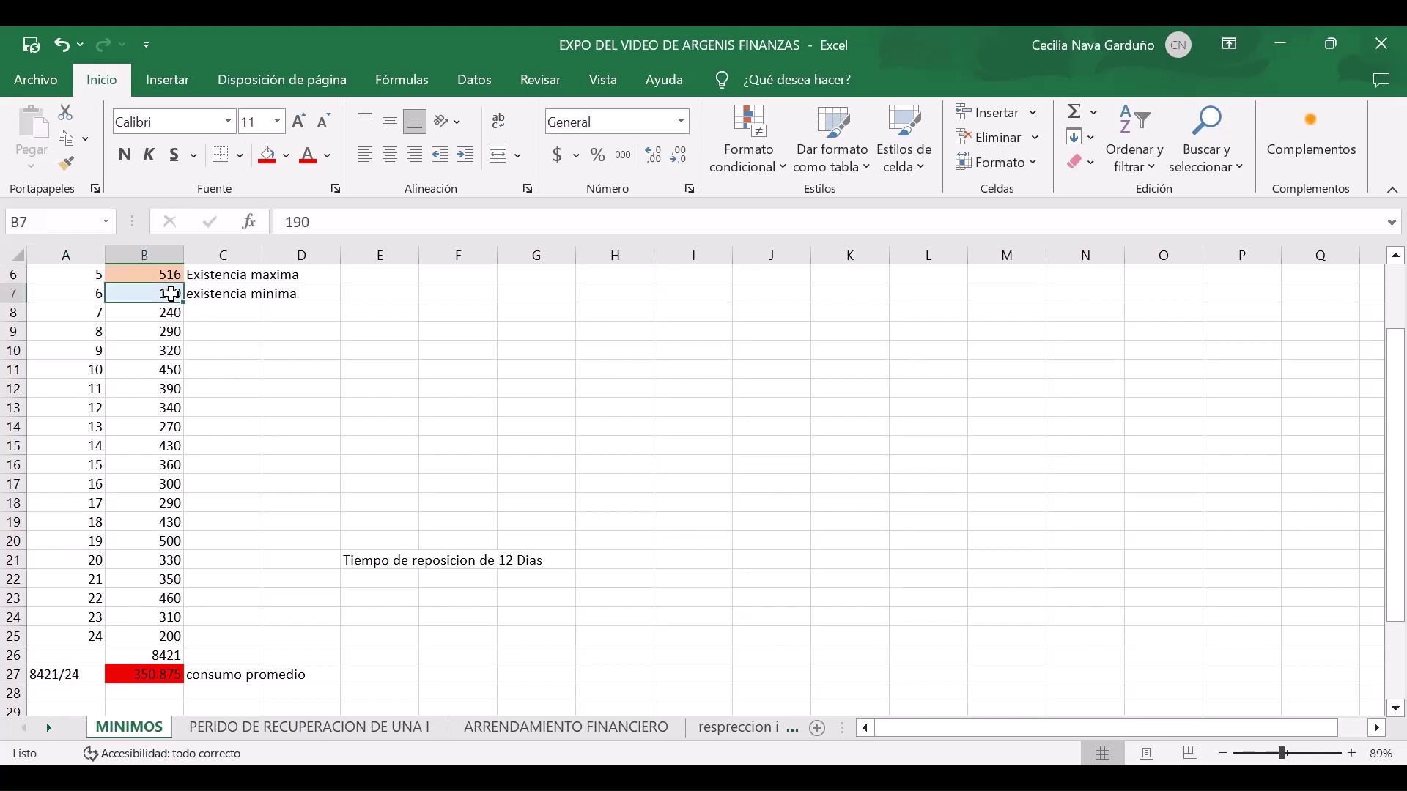
scroll(231, 386, down, 2)
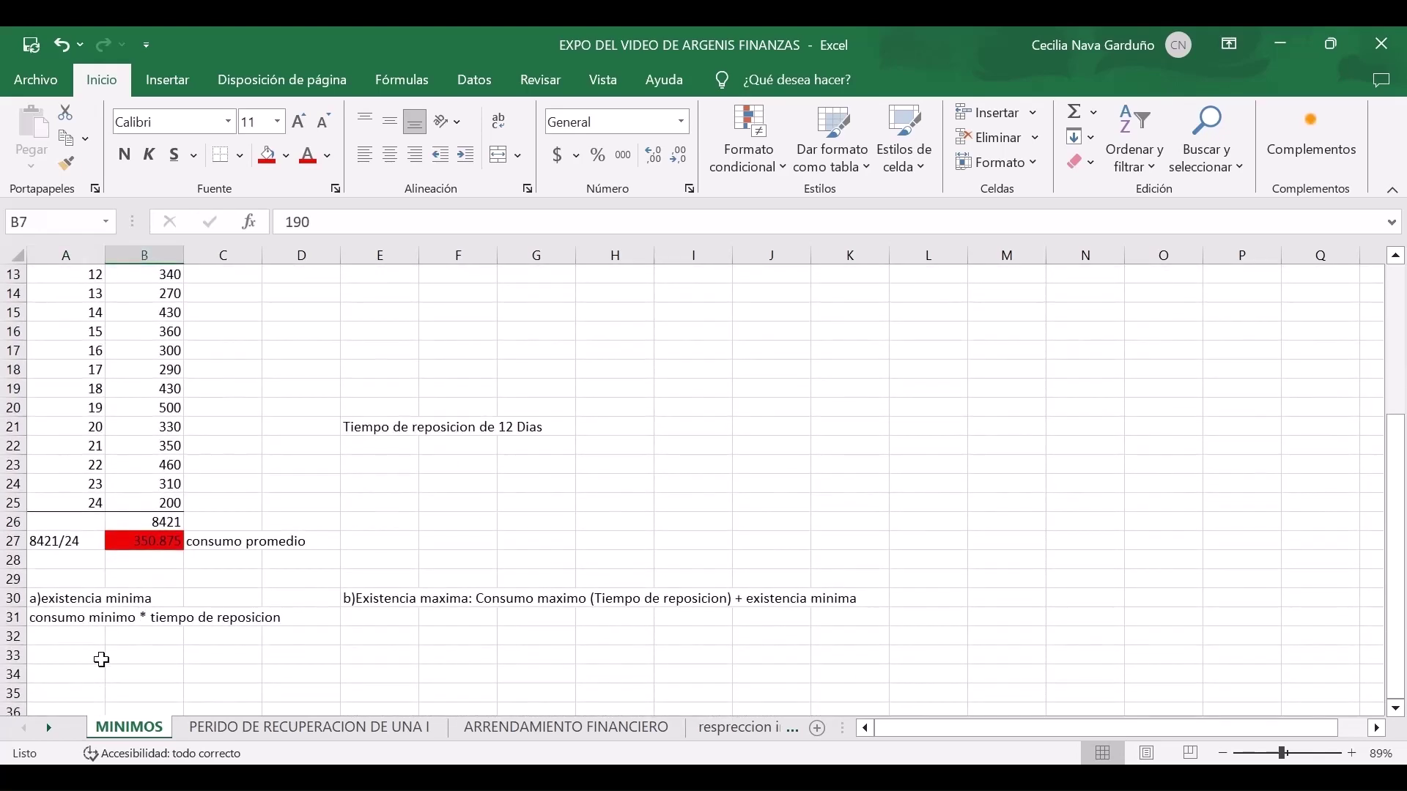
click(88, 655)
text(190)
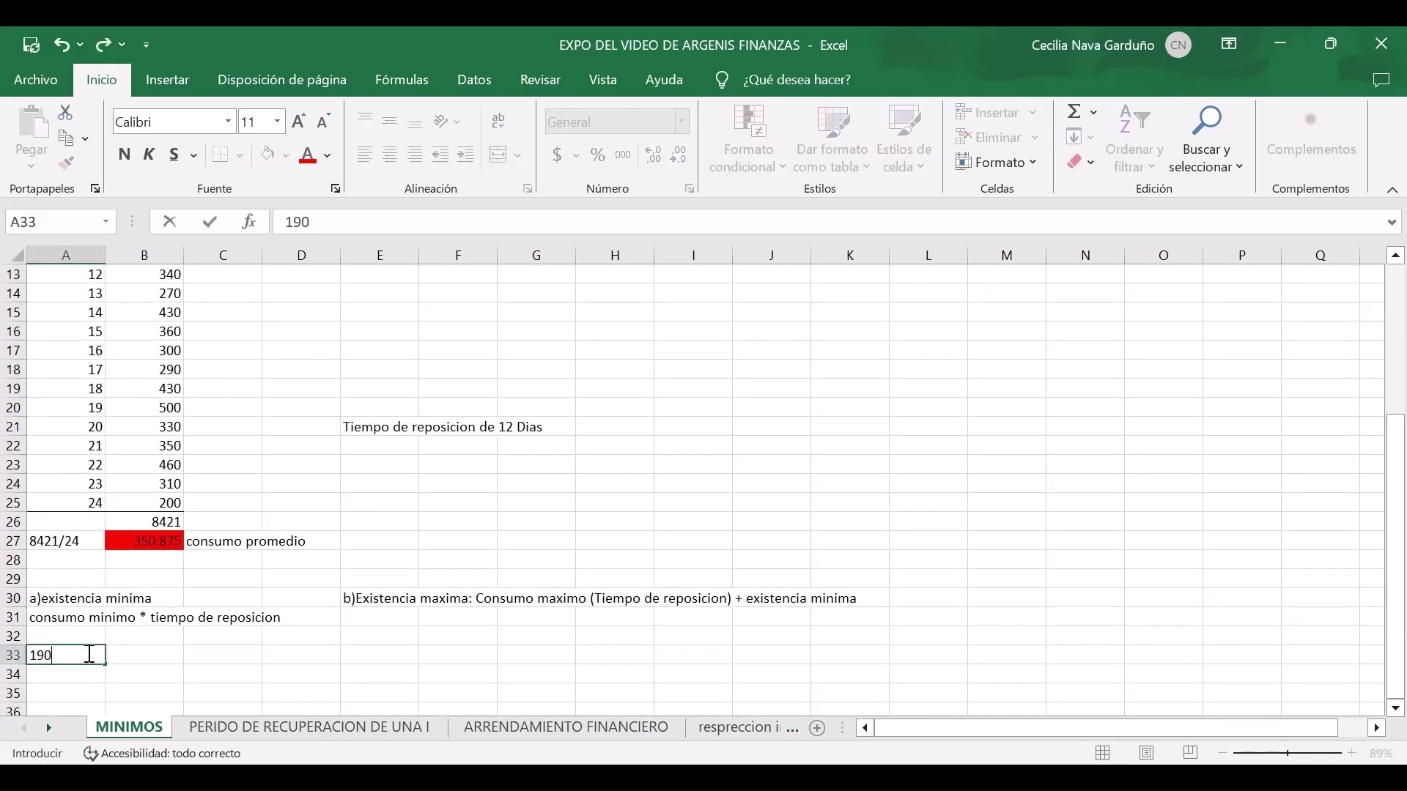
text(*)
text(12)
key(Return)
Calculate the minimum stock in B33 with the formula =190*12 and fill the cell with red.
key(Up)
key(Right)
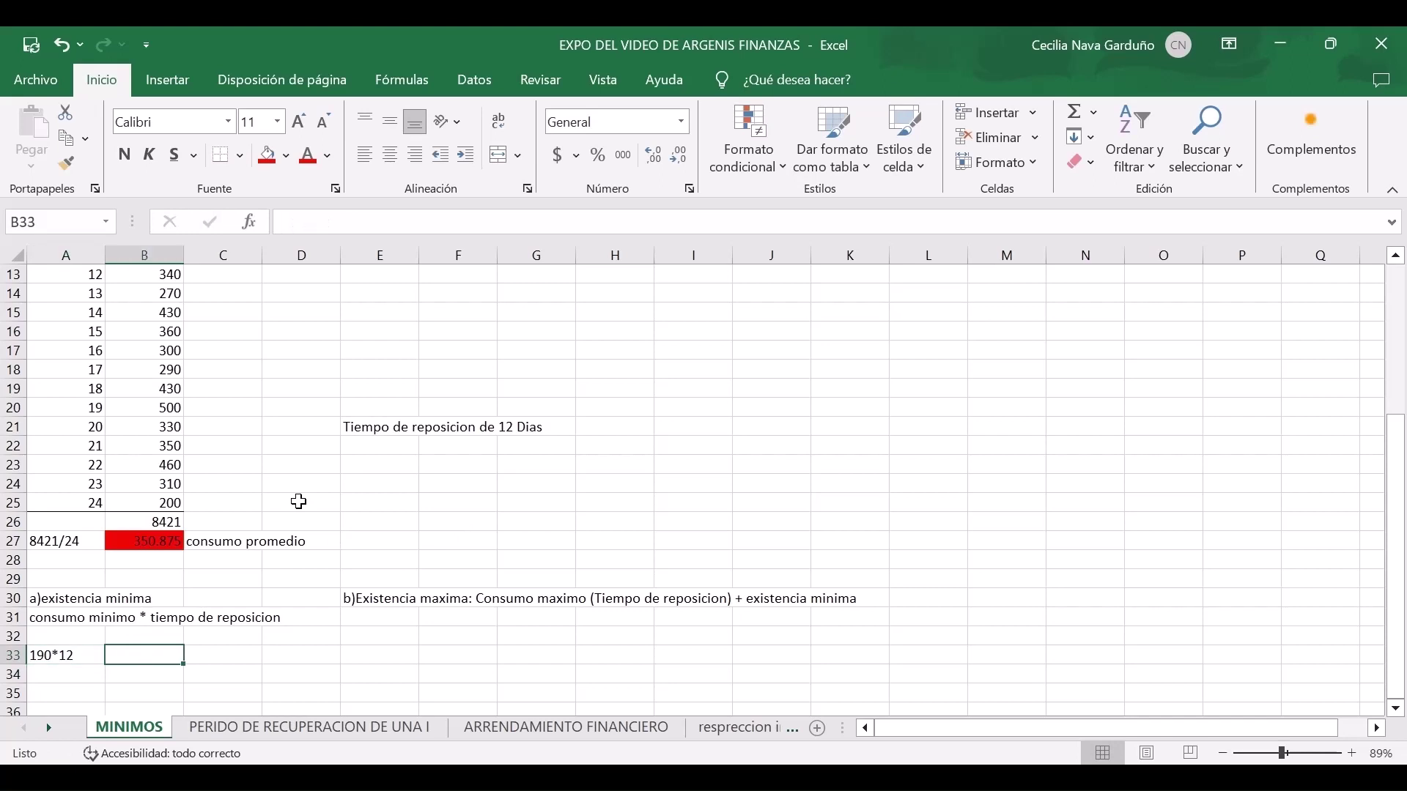
text(=190)
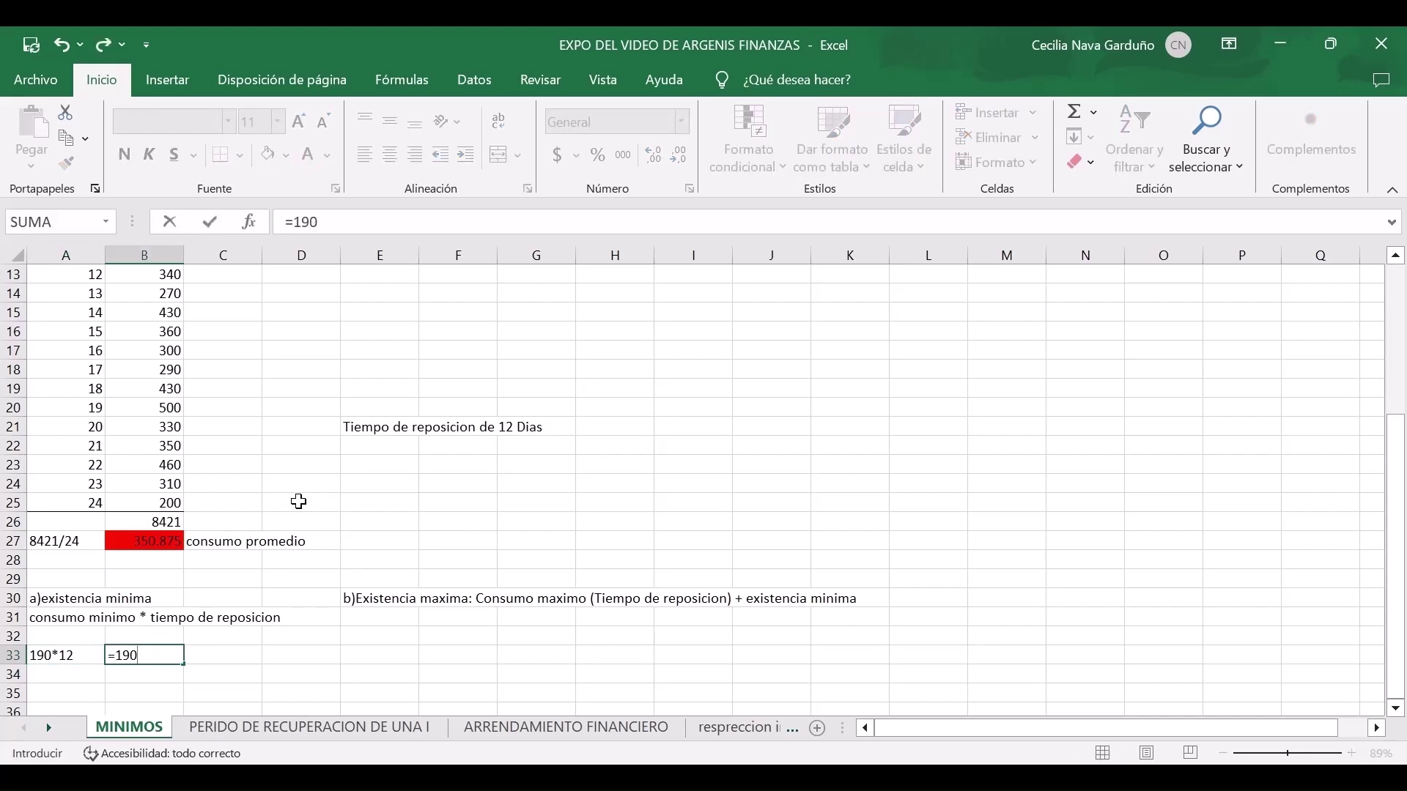
text(*12)
key(Return)
key(Up)
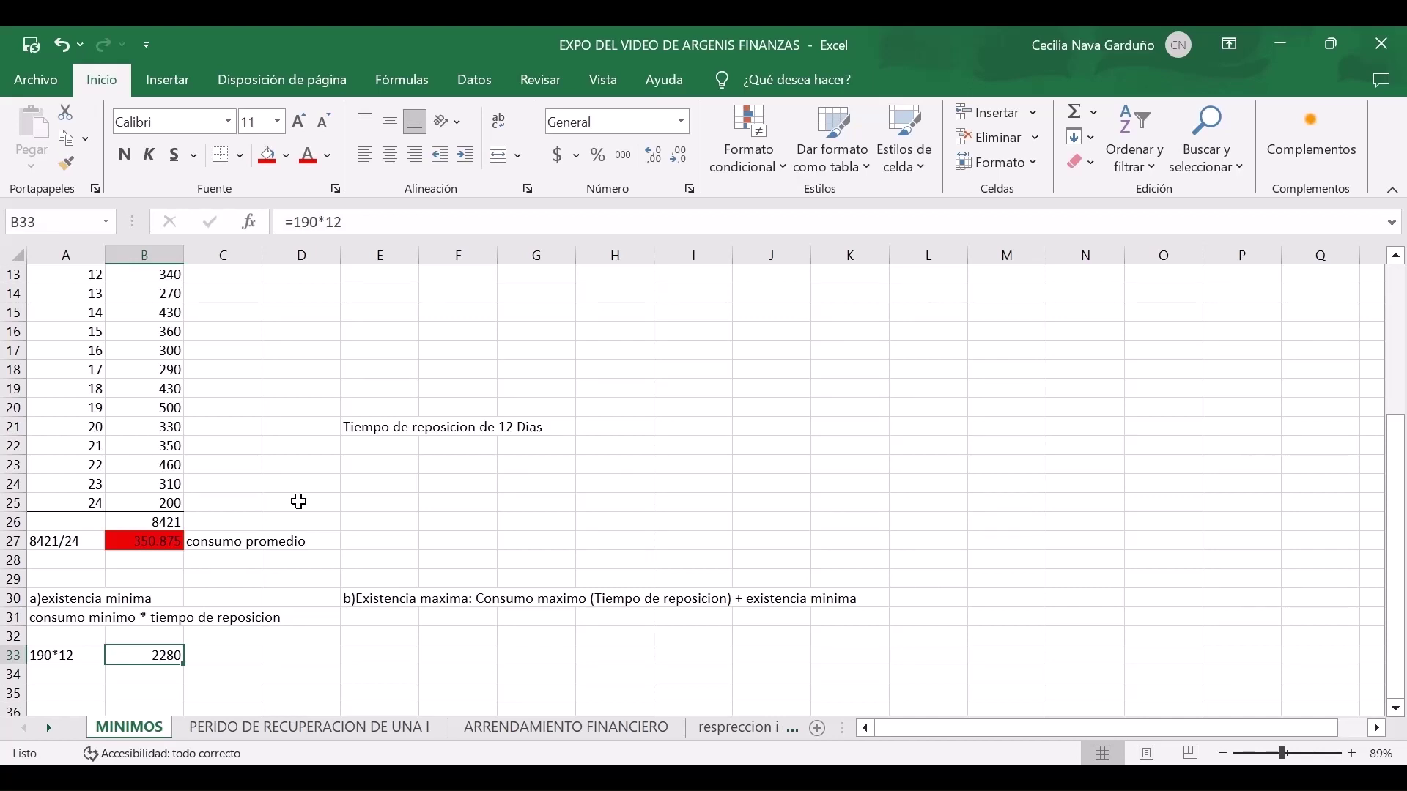
click(268, 156)
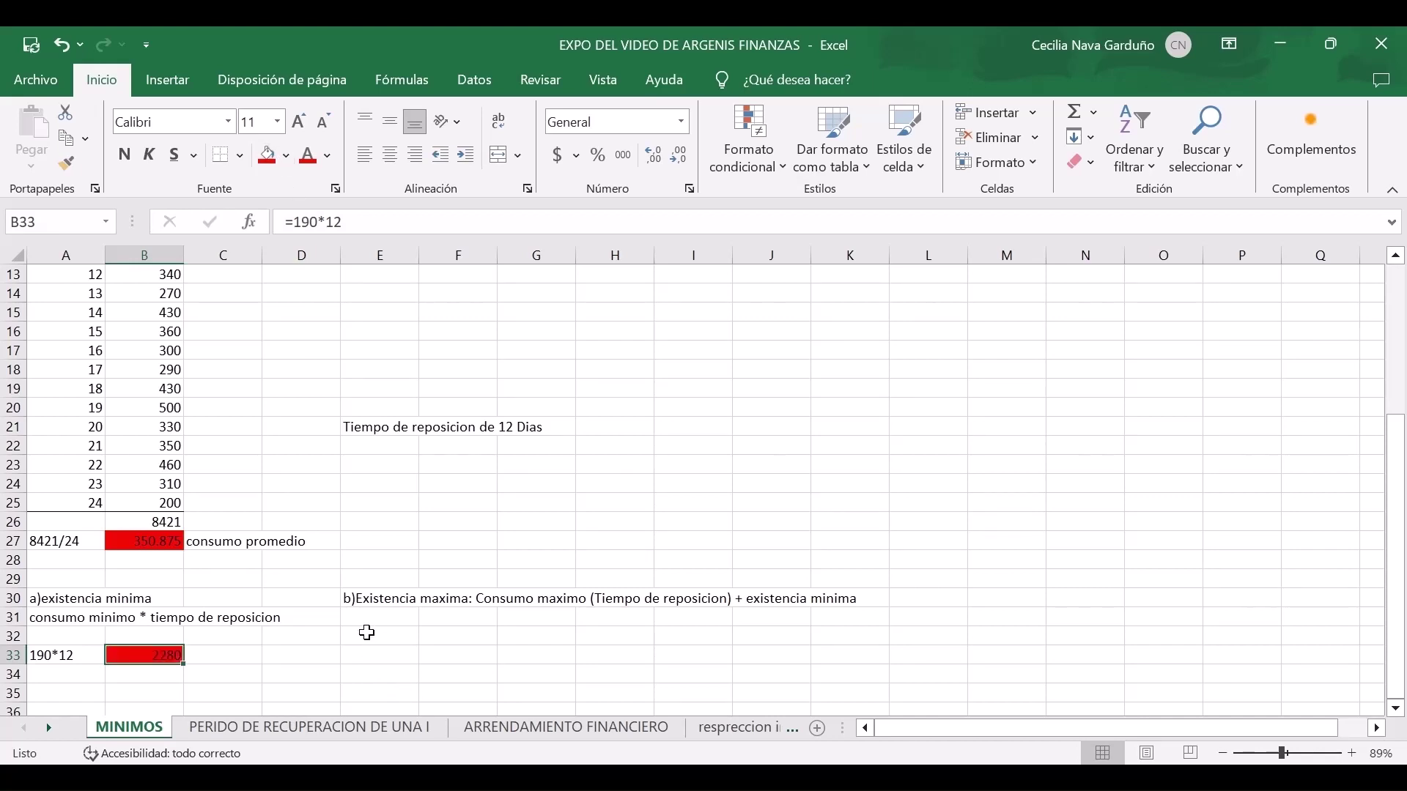
click(218, 655)
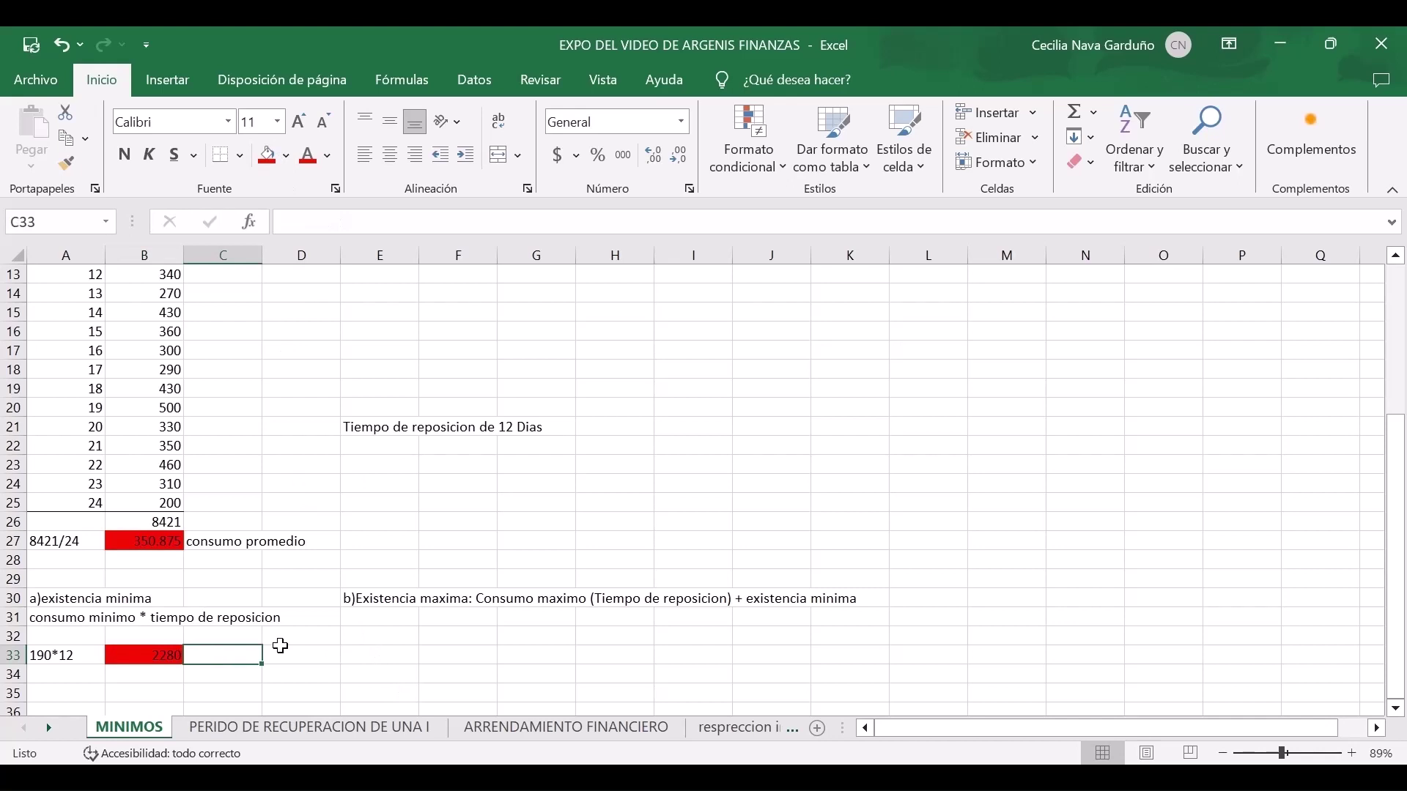
Calculate the maximum stock in E33, below its description, with the formula =(516)*(12)+2280.
click(387, 649)
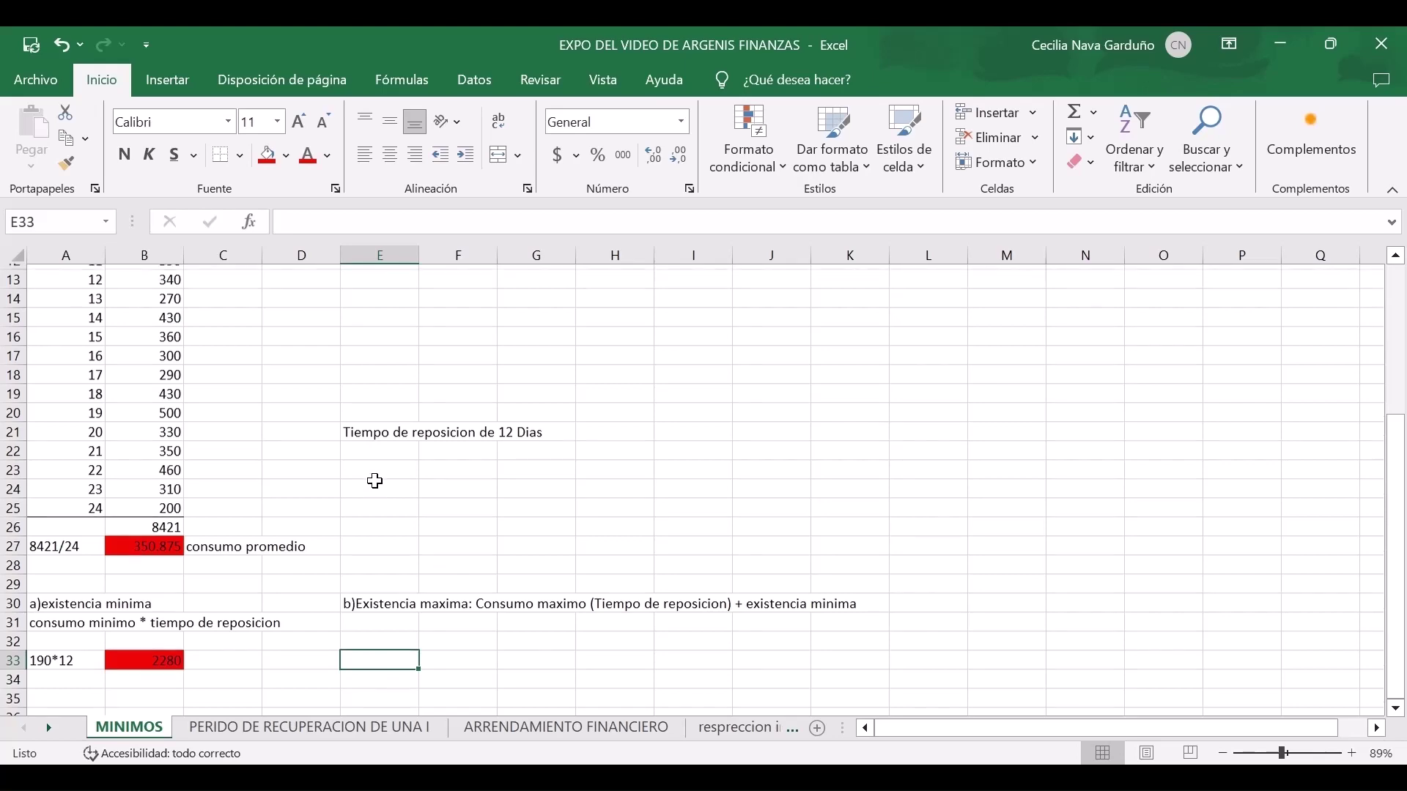
scroll(375, 480, up, 3)
scroll(375, 481, up, 1)
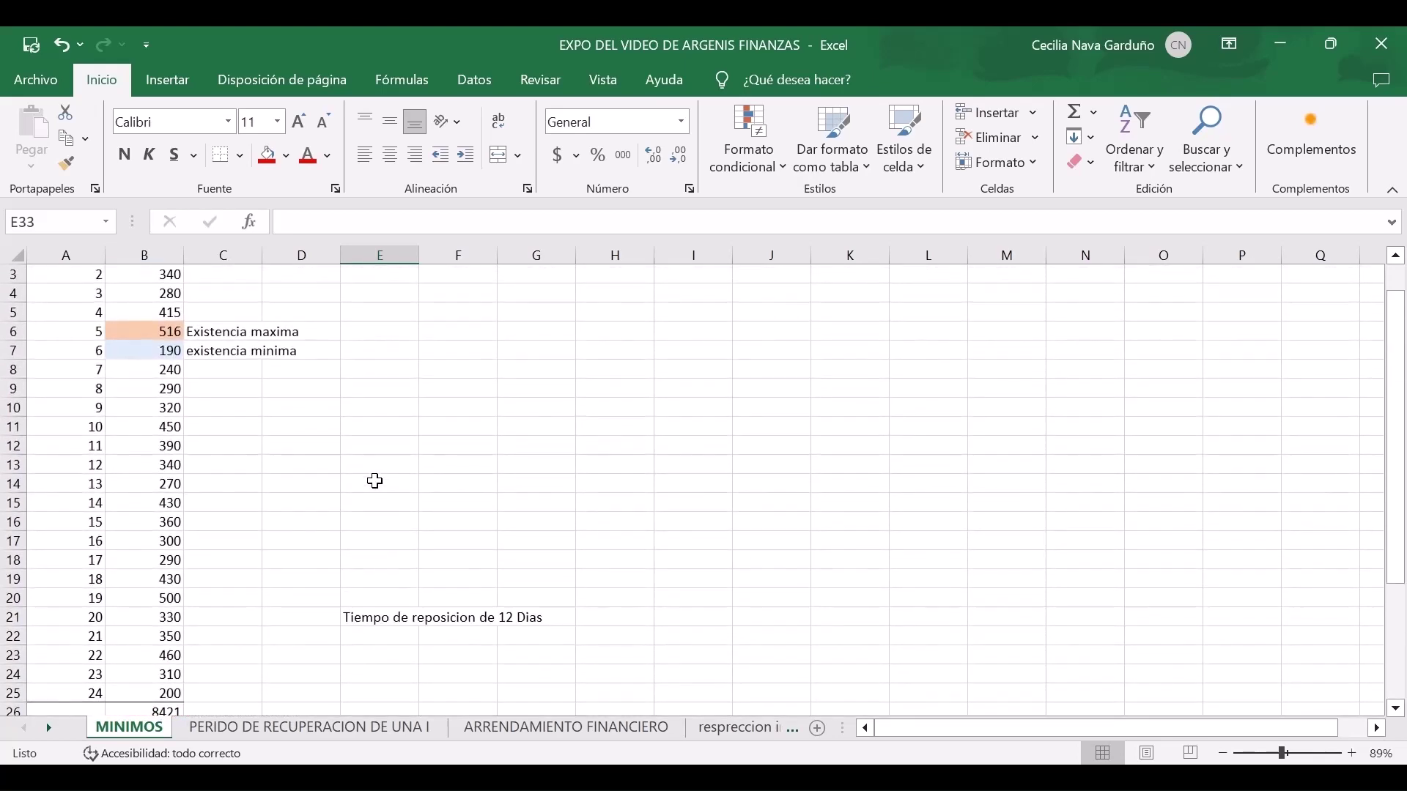
scroll(375, 480, down, 4)
text(516)
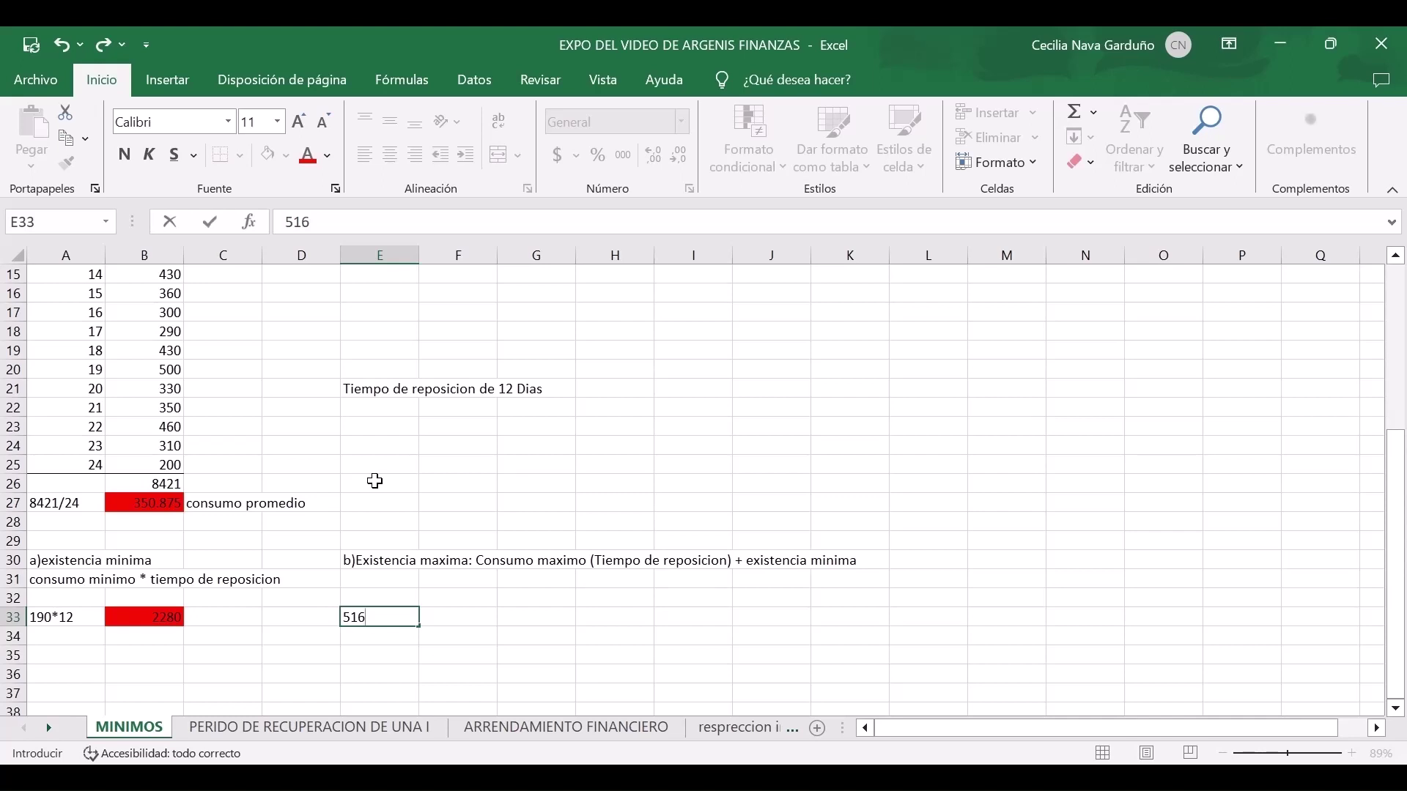
click(288, 222)
text(=)
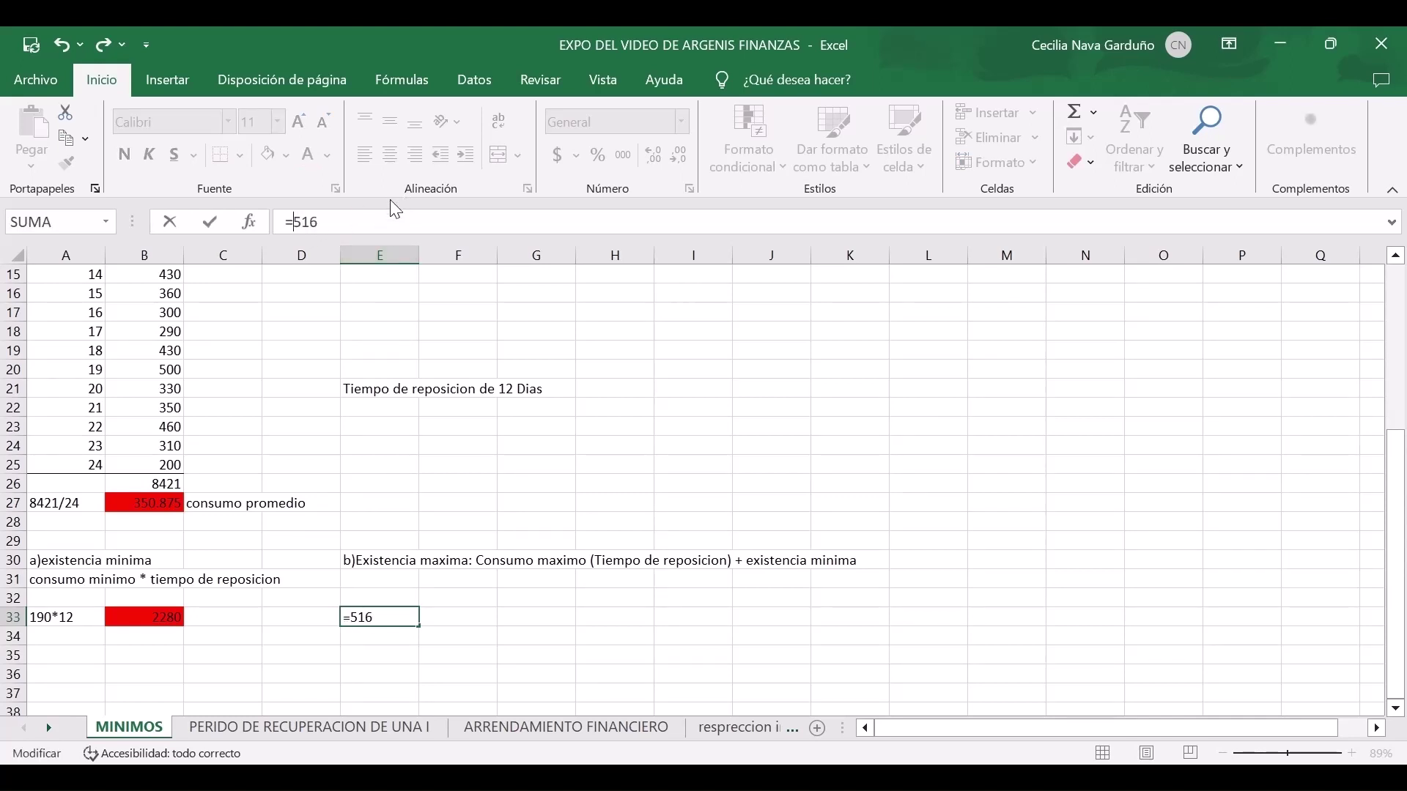
click(340, 224)
text()<=)
key(BackSpace)
key(BackSpace)
key(BackSpace)
text((516)
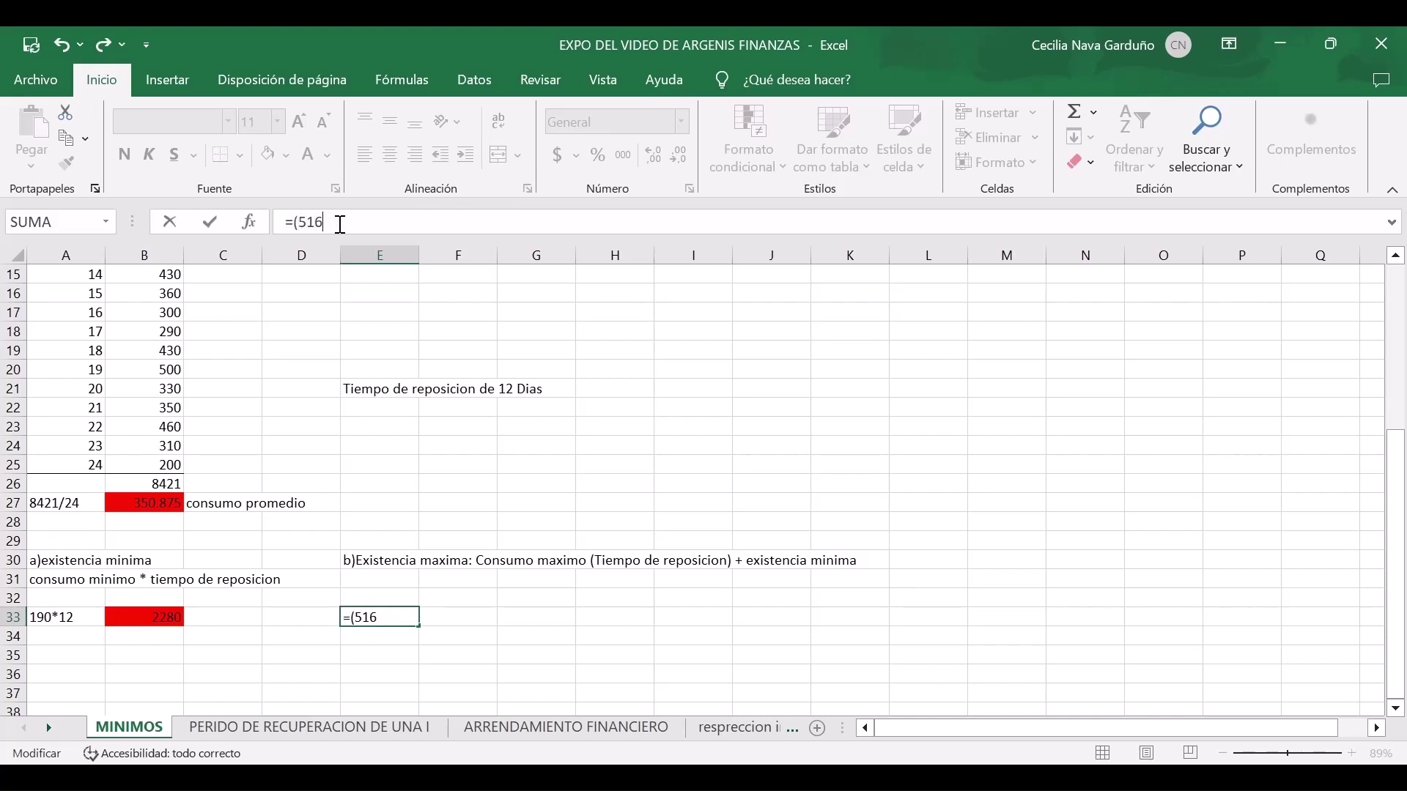
text()(12)+2280)
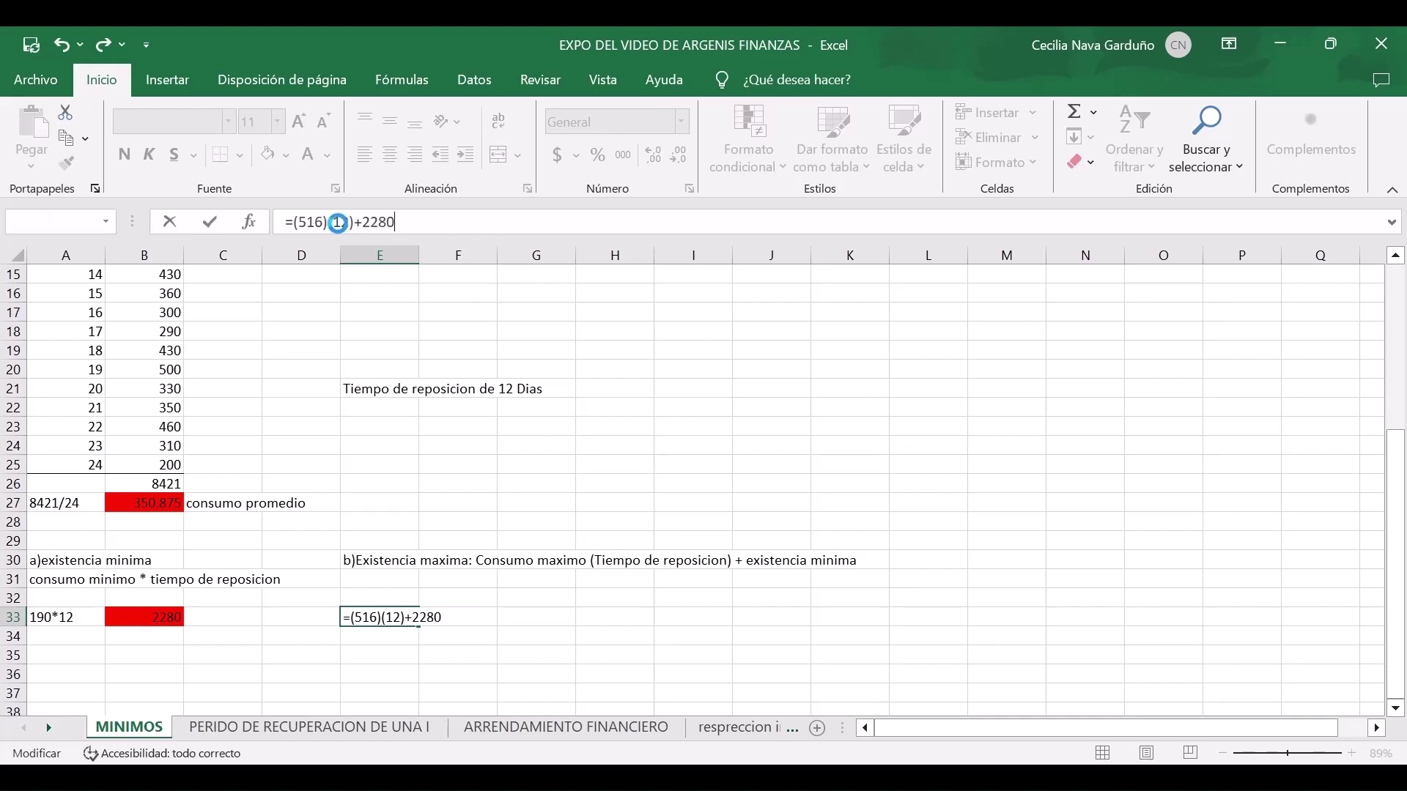
key(Return)
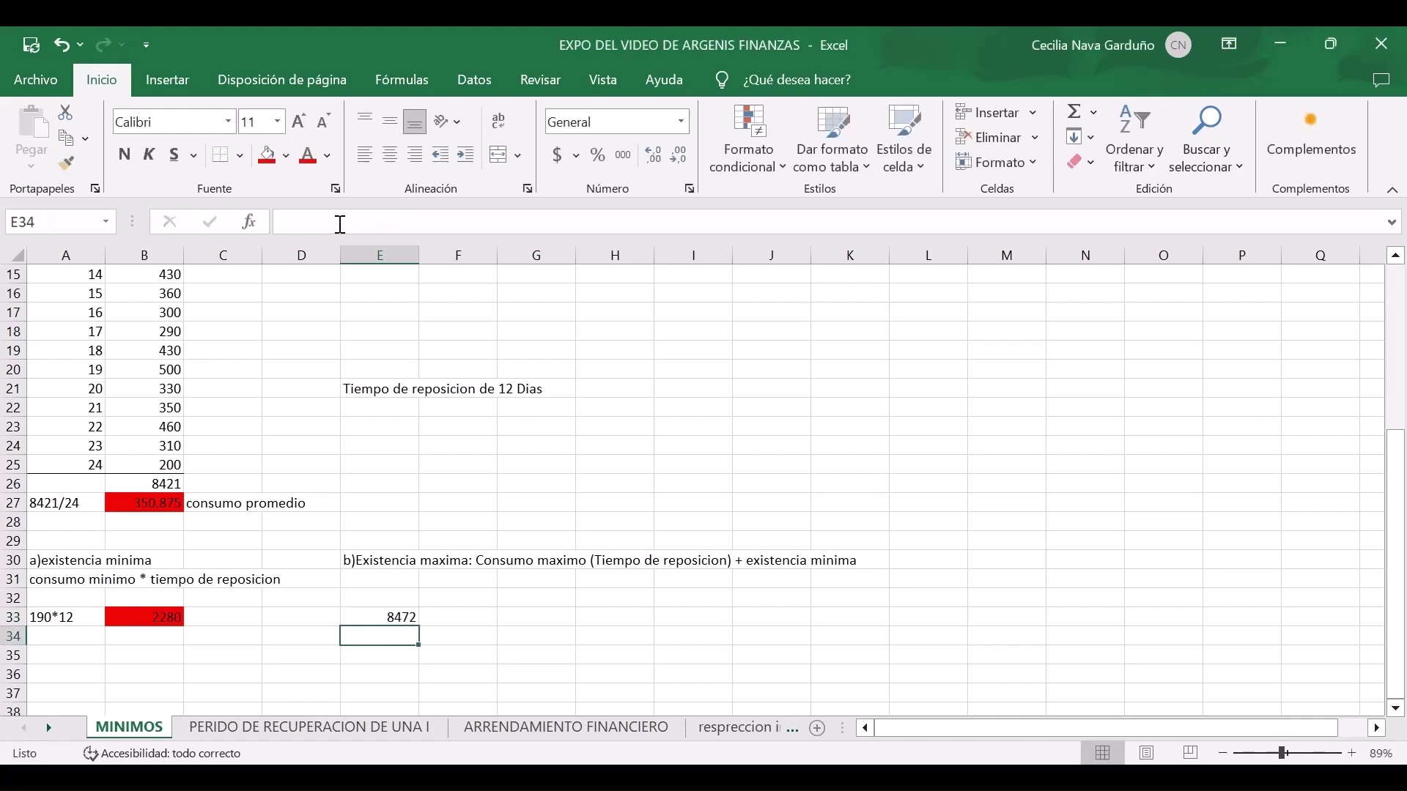
Fill the maximum-stock result in E33 with yellow and enter the label EMX beside it in F33.
key(Up)
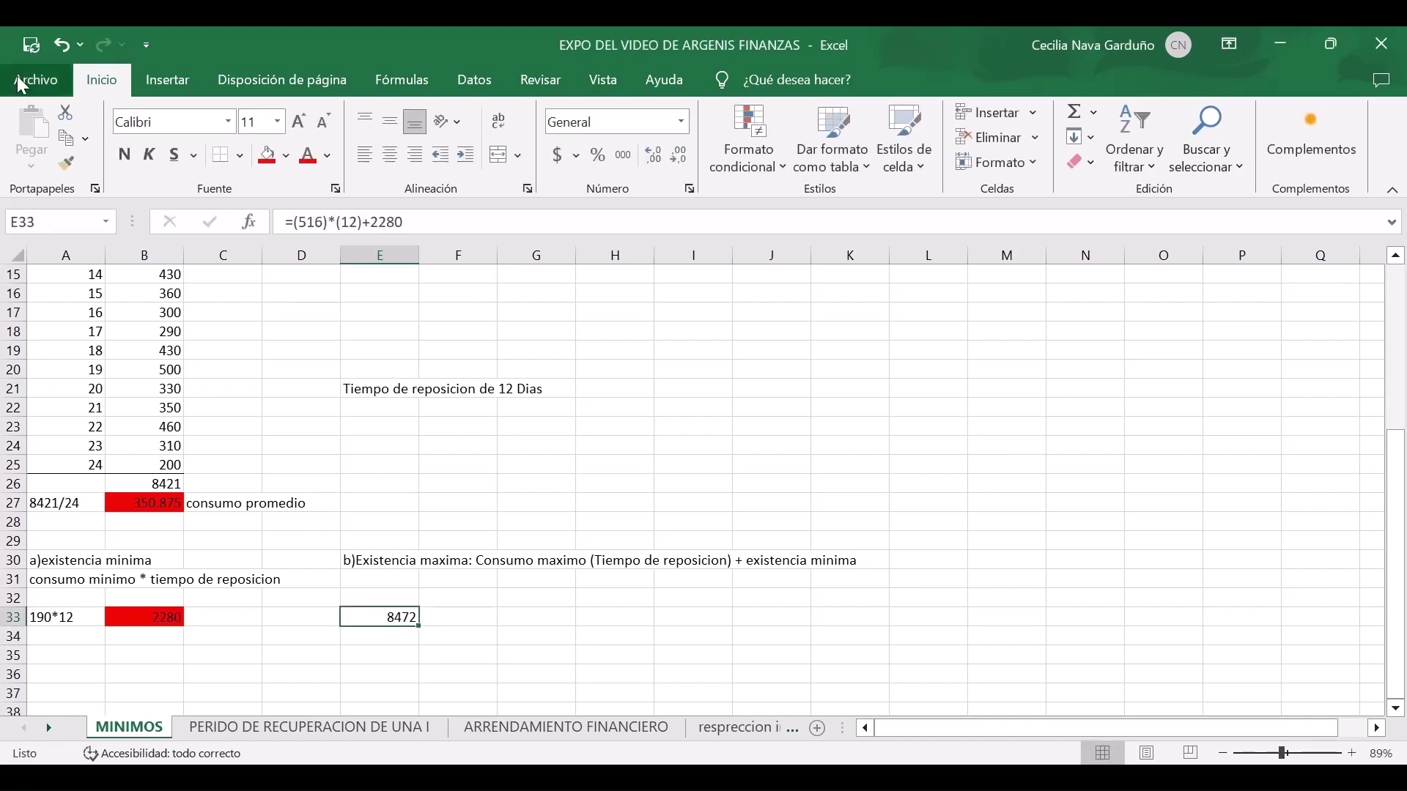
click(290, 163)
click(325, 327)
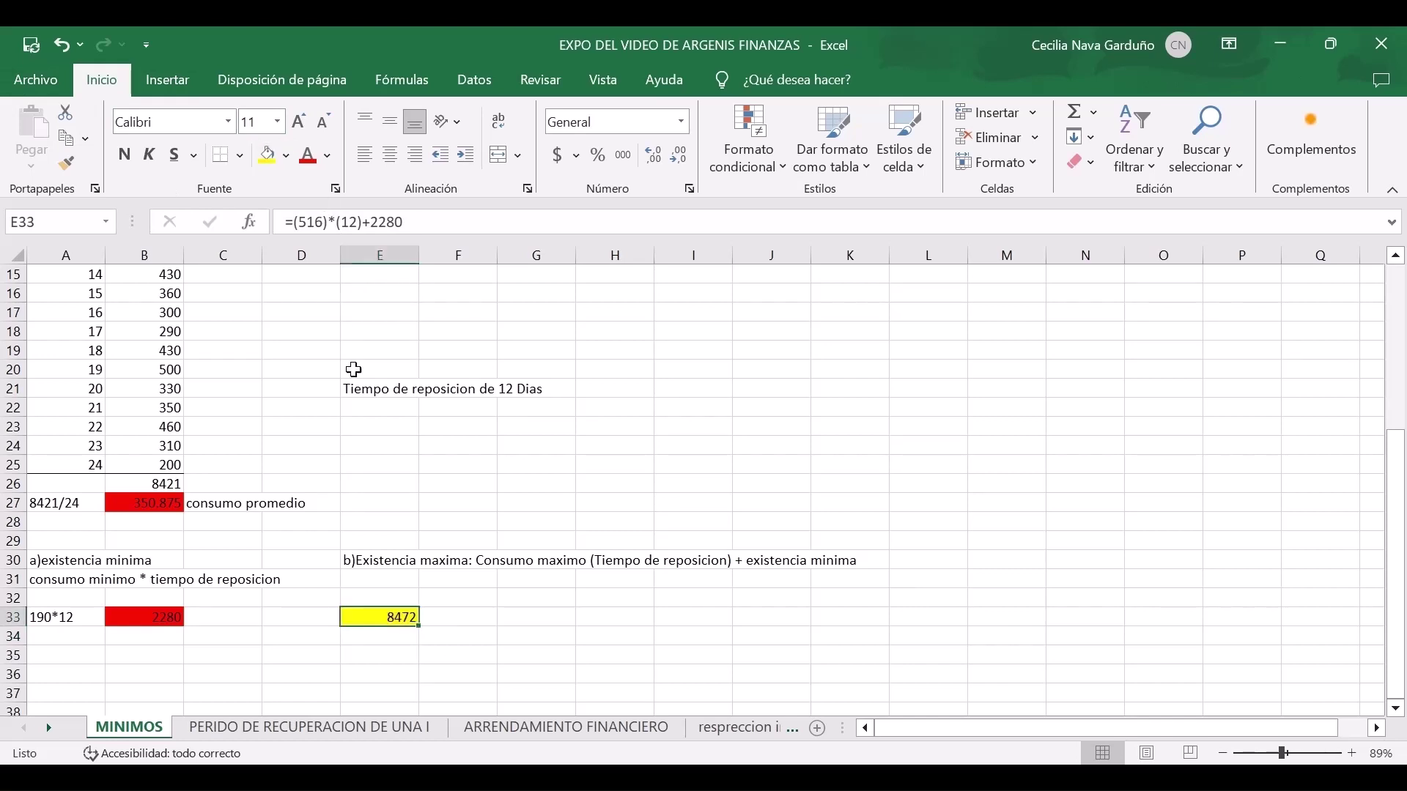
click(454, 616)
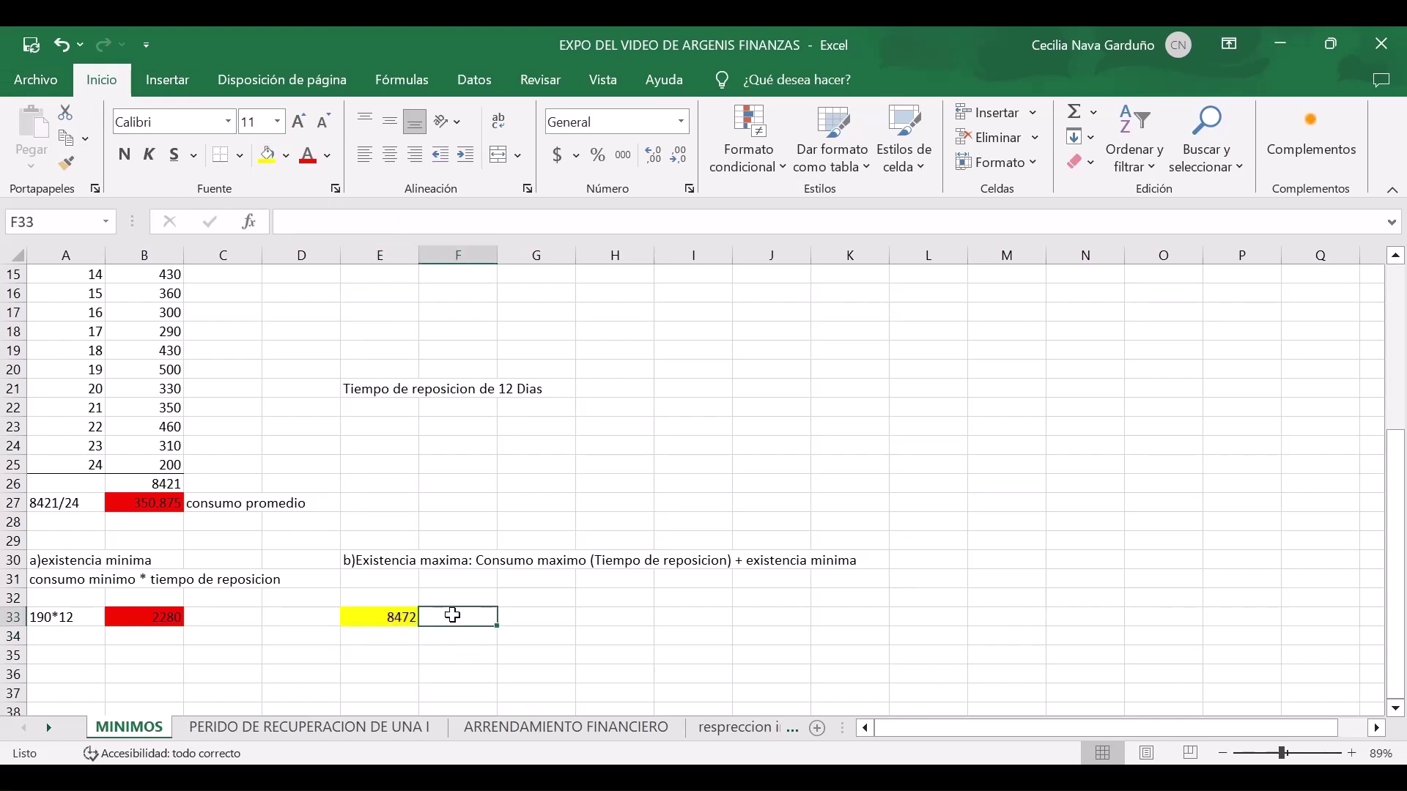
text(EMX)
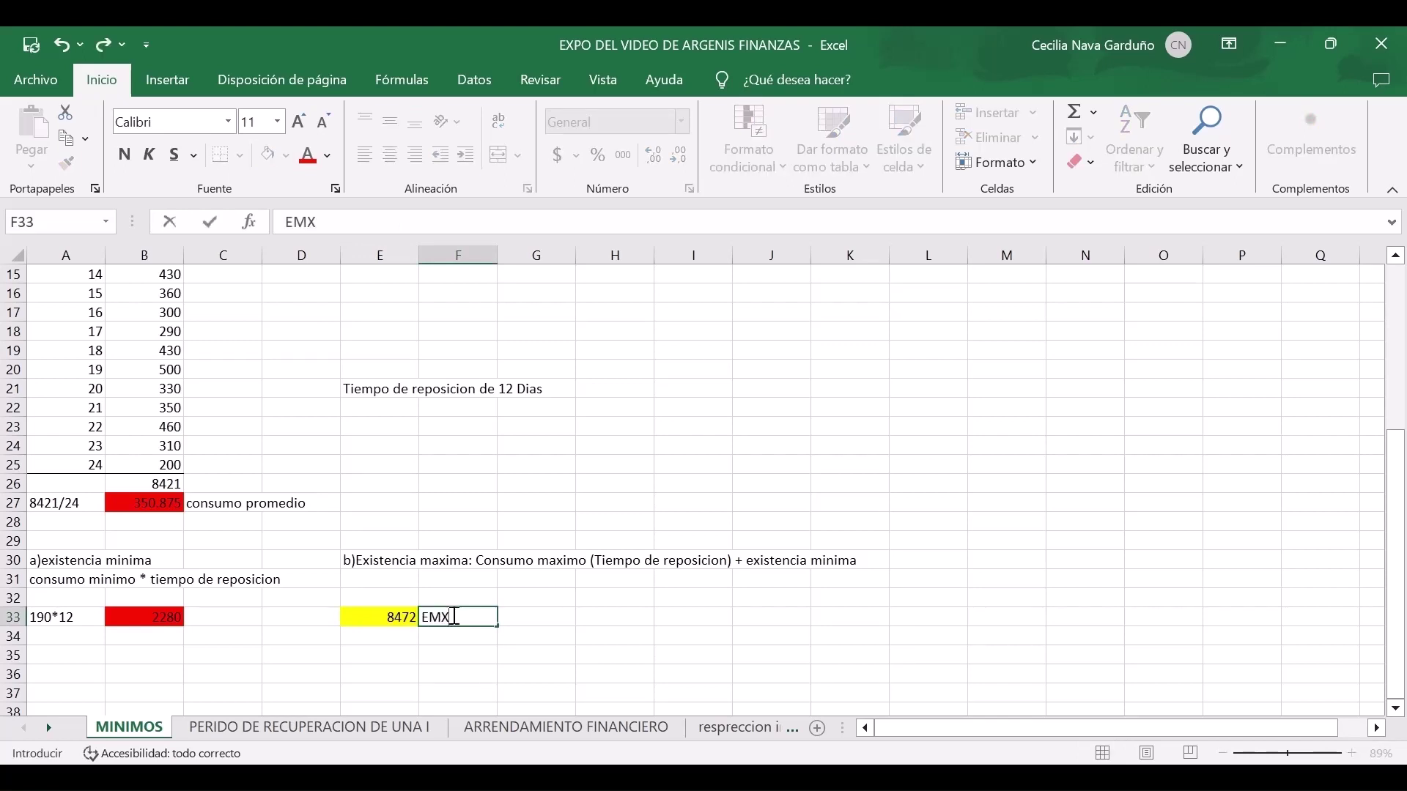
key(Return)
click(453, 616)
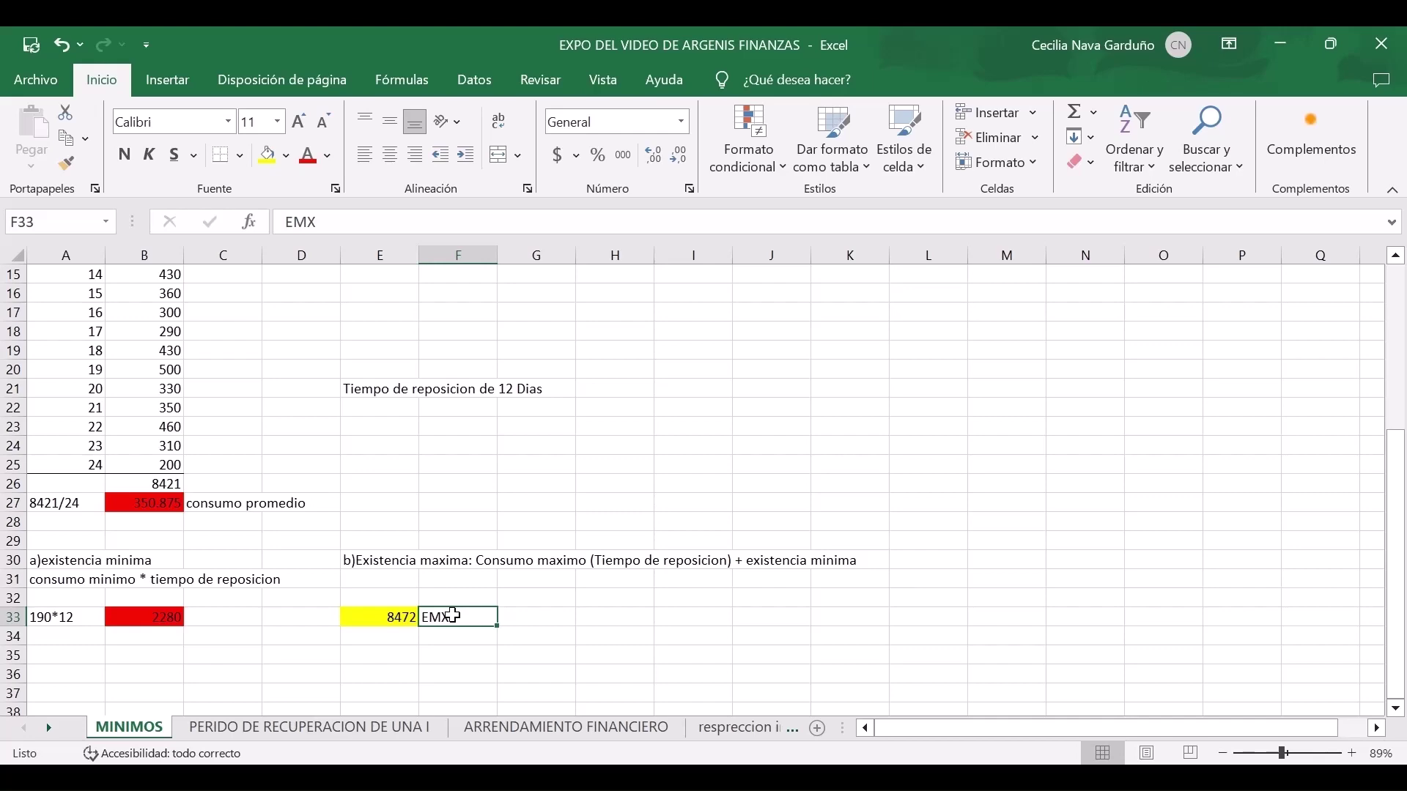
Enter the heading "Punto de pedido" in A36, below the minimum-stock calculation.
scroll(929, 543, down, 3)
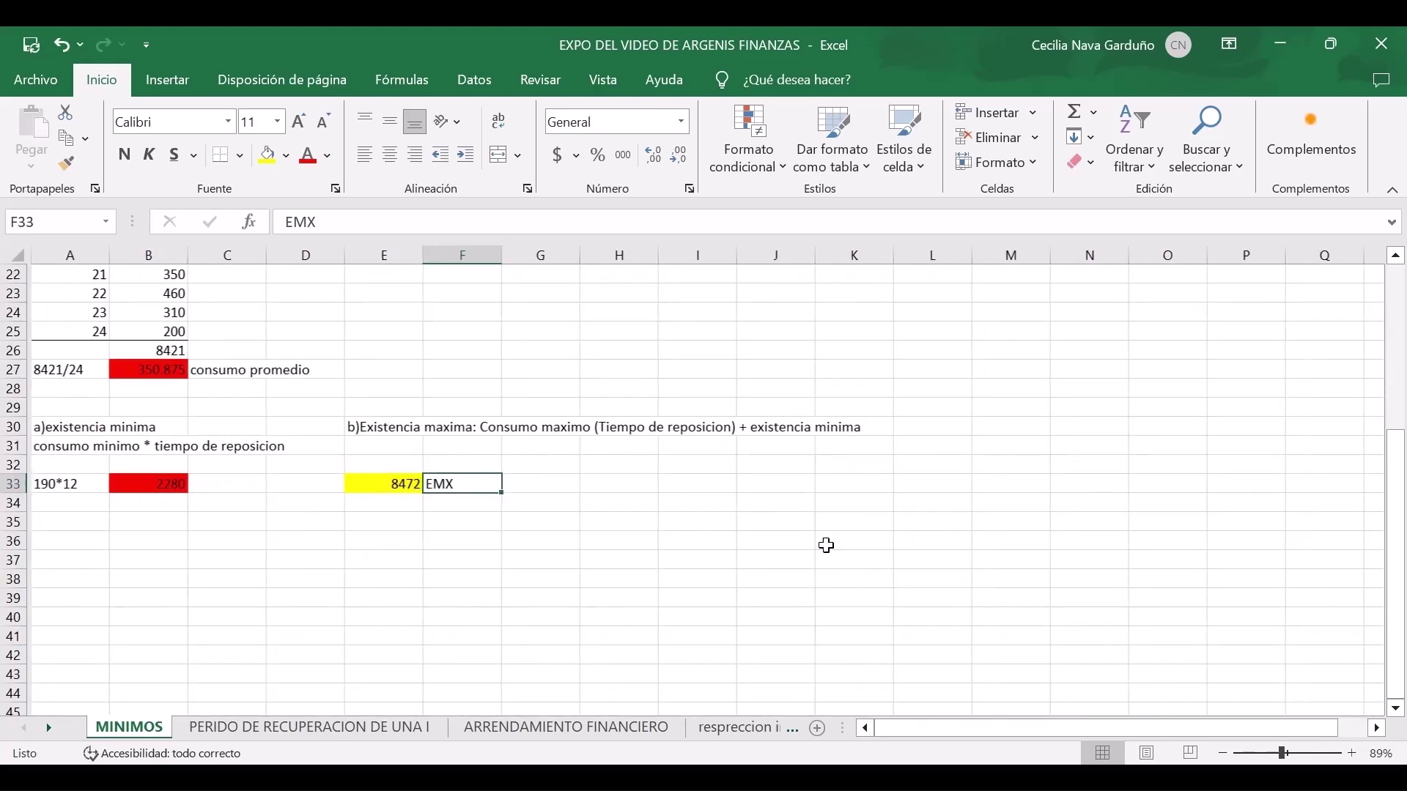
click(88, 543)
text(Pu)
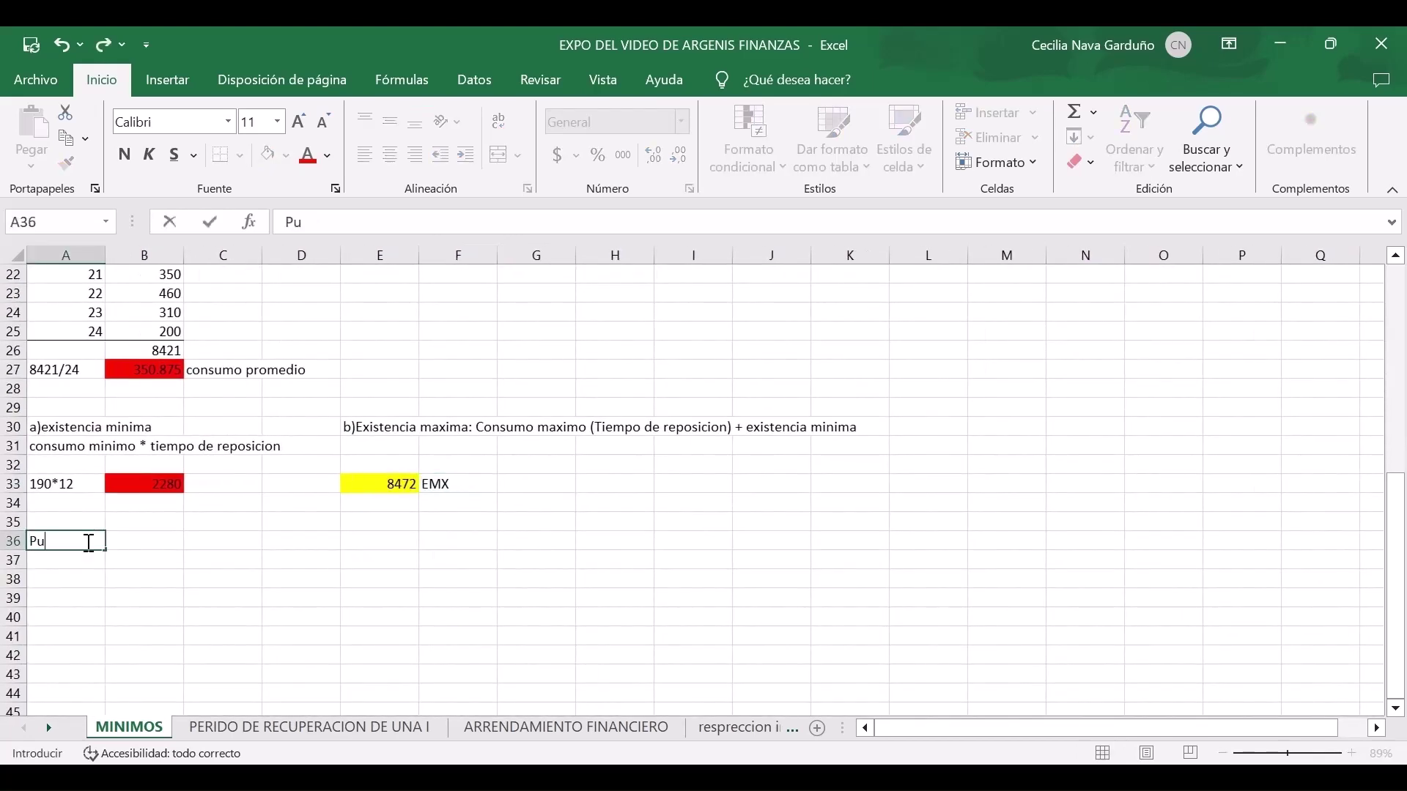
text(nto de pedido)
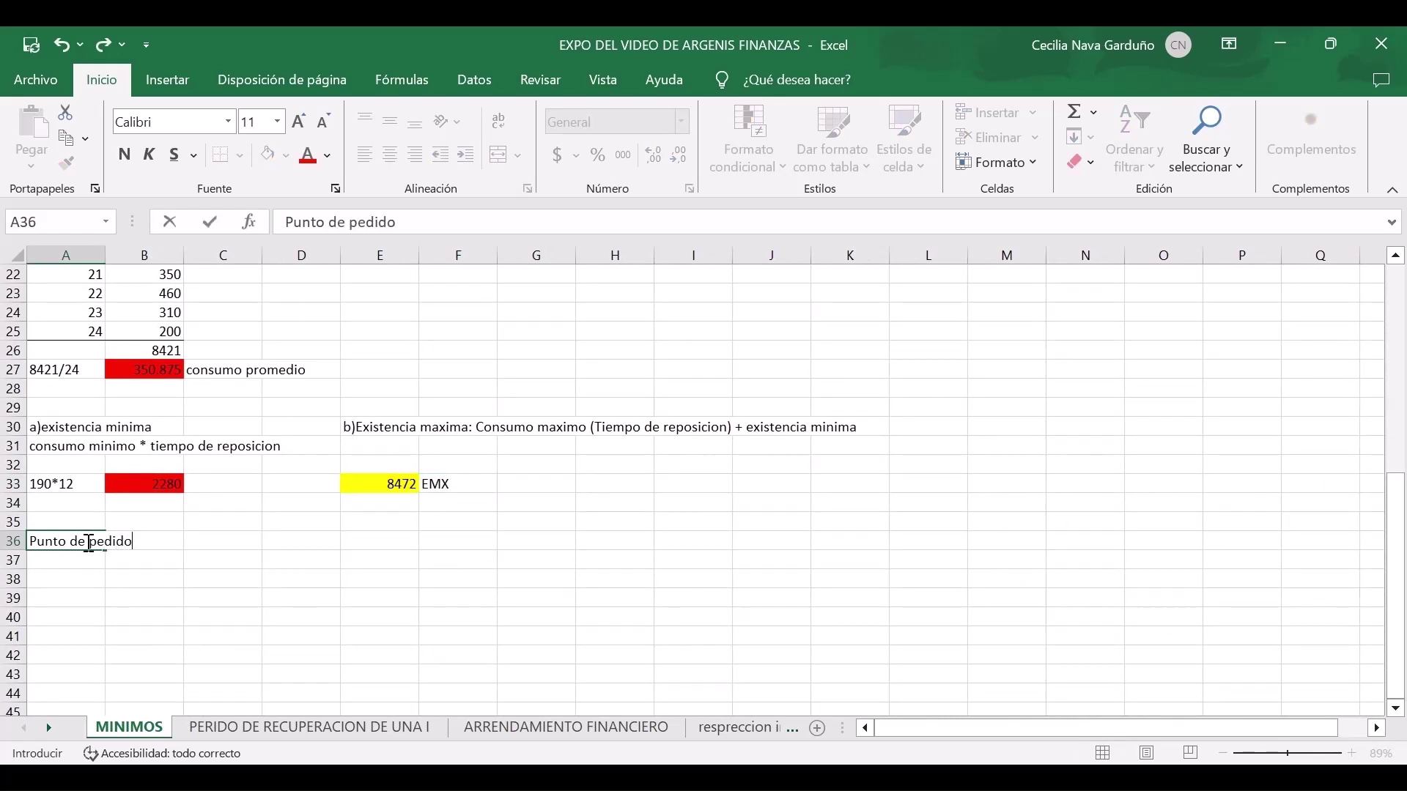
key(Return)
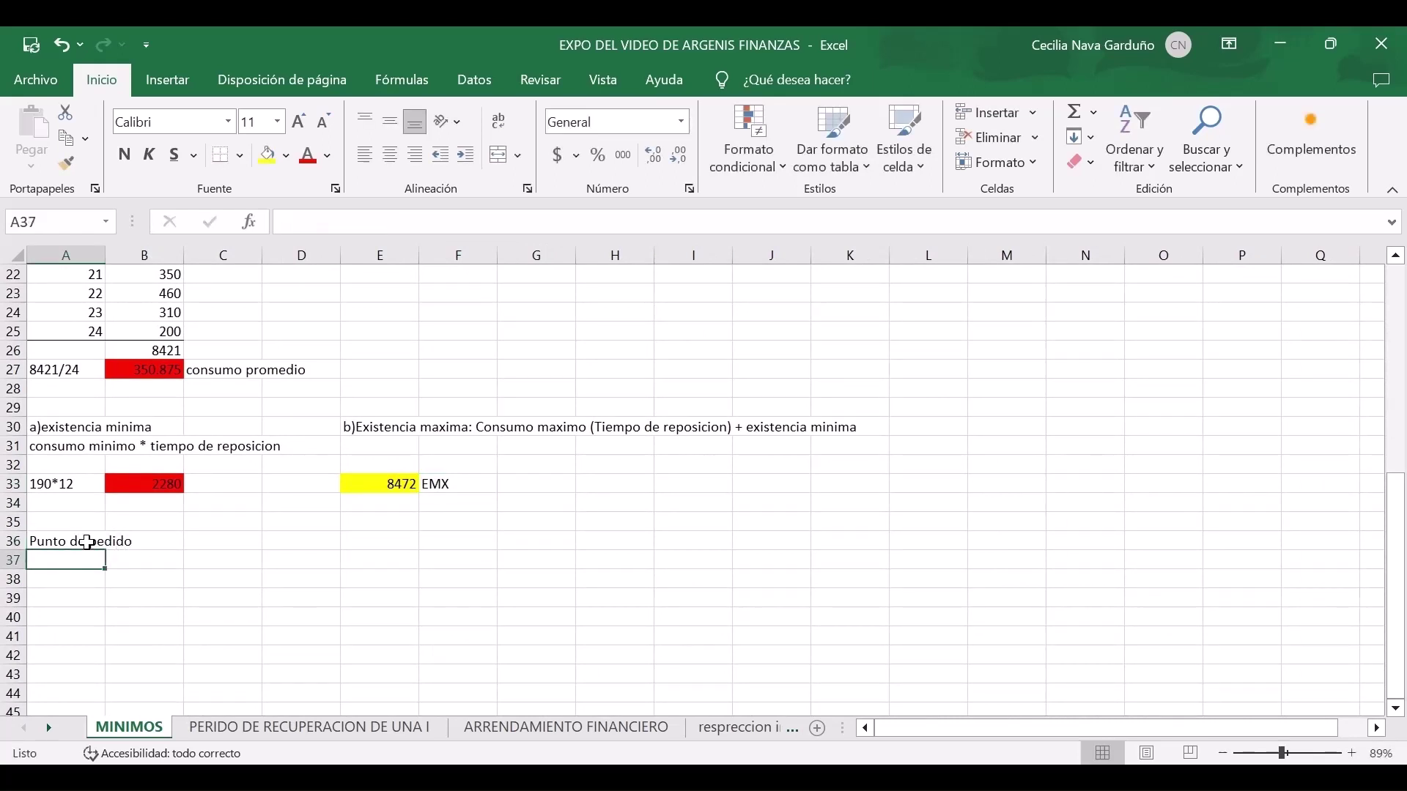
Enter the order-point description "Consumo promedio(tiempo de reposicion)+existencia minima" in A37.
text(C)
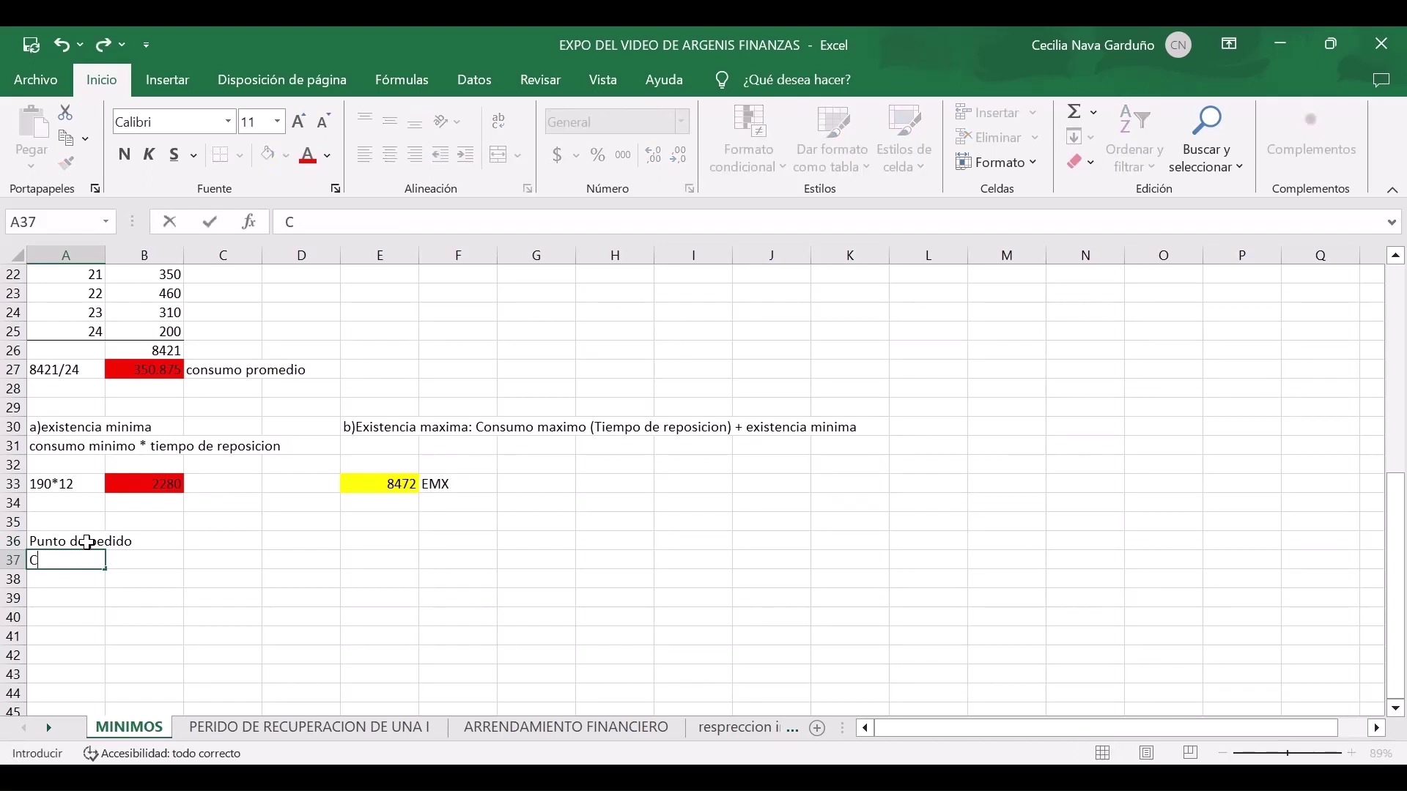
text(onsumo promedio)
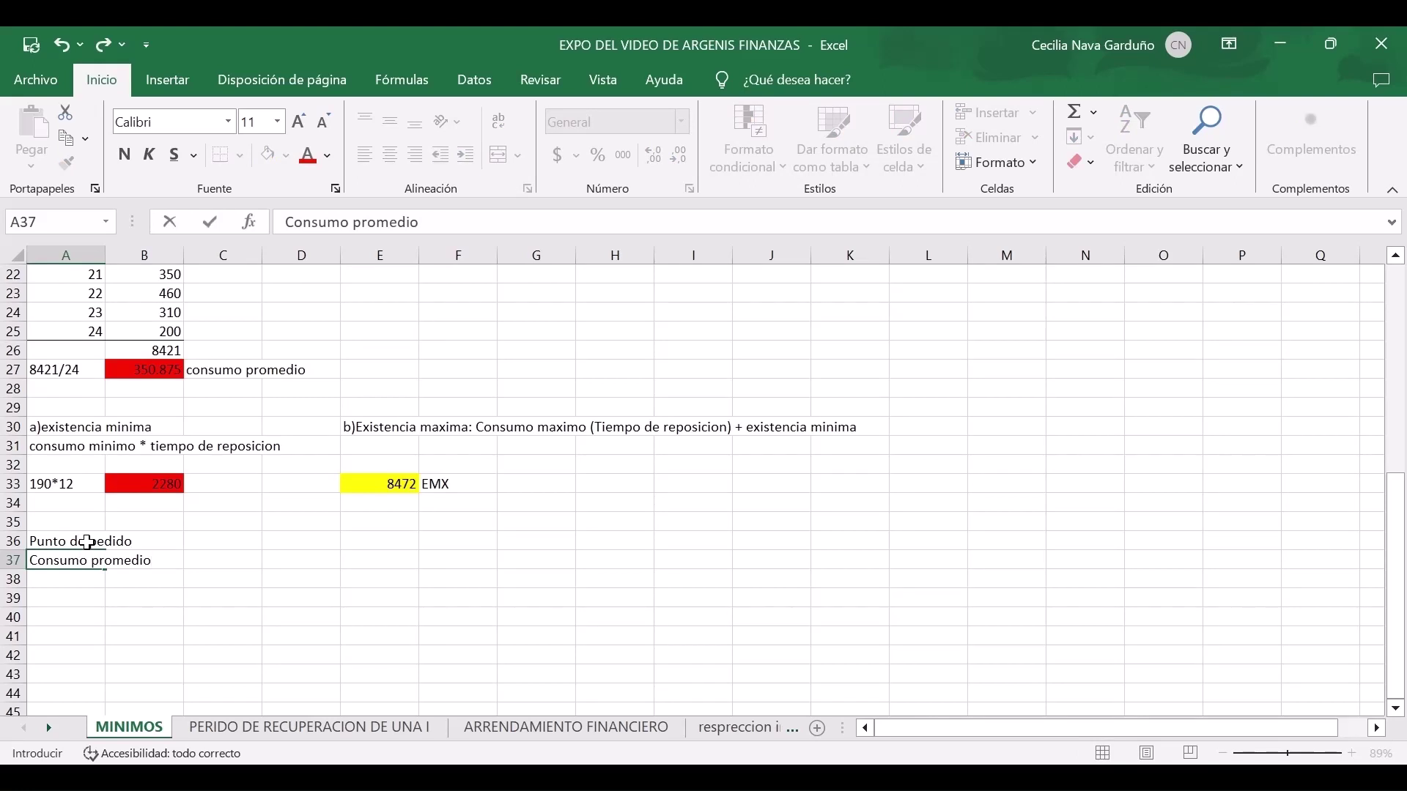
text((tiempo de reposici)
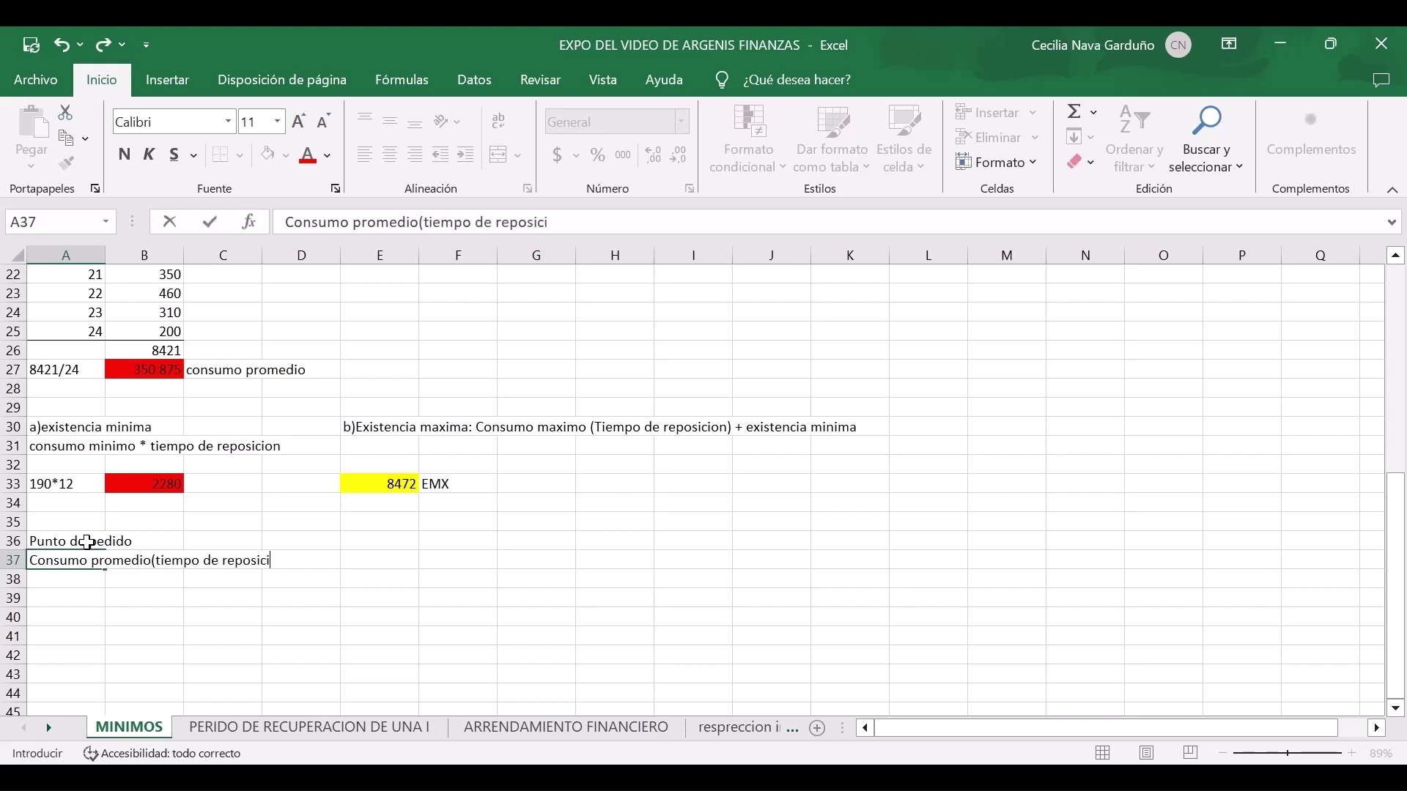
text(on)+existe)
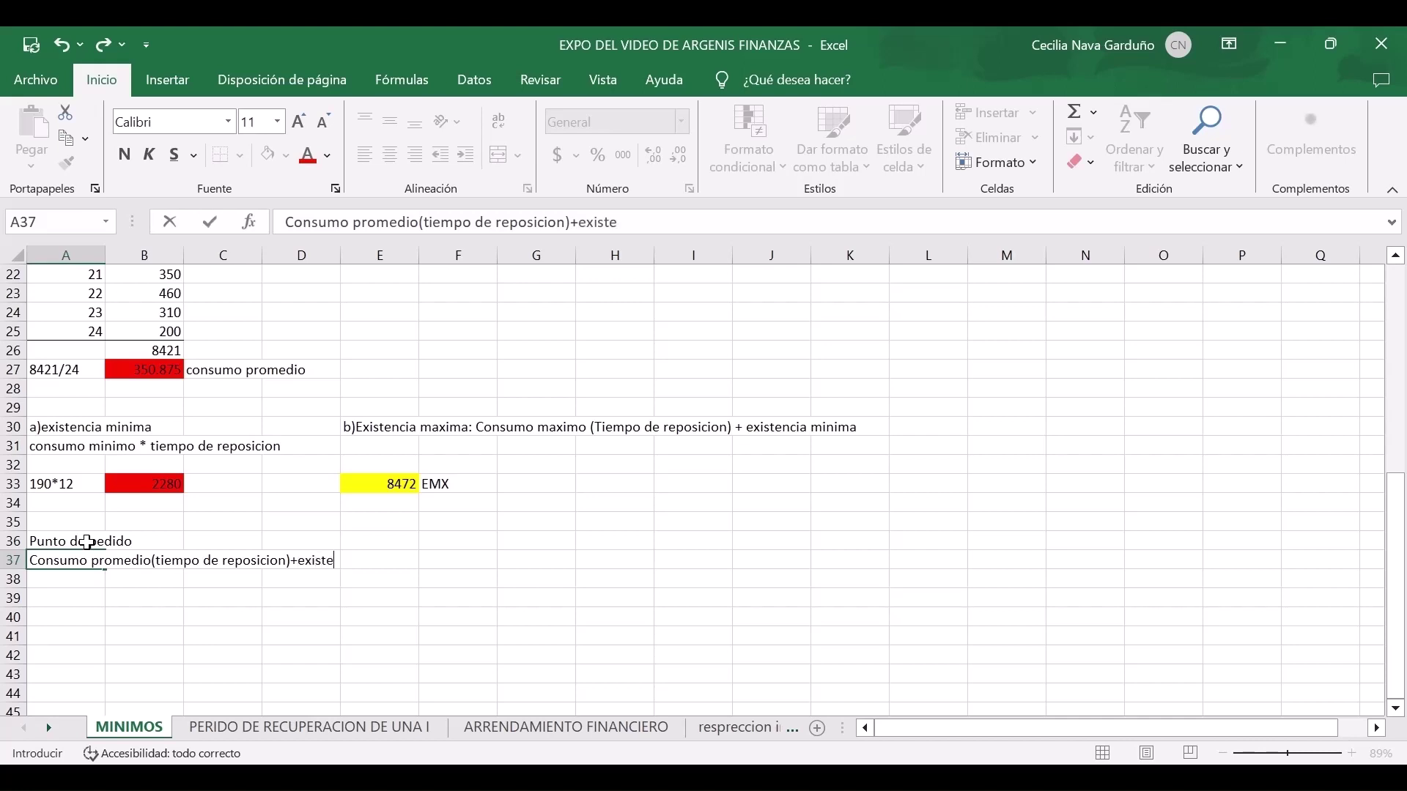
text(nci a minima)
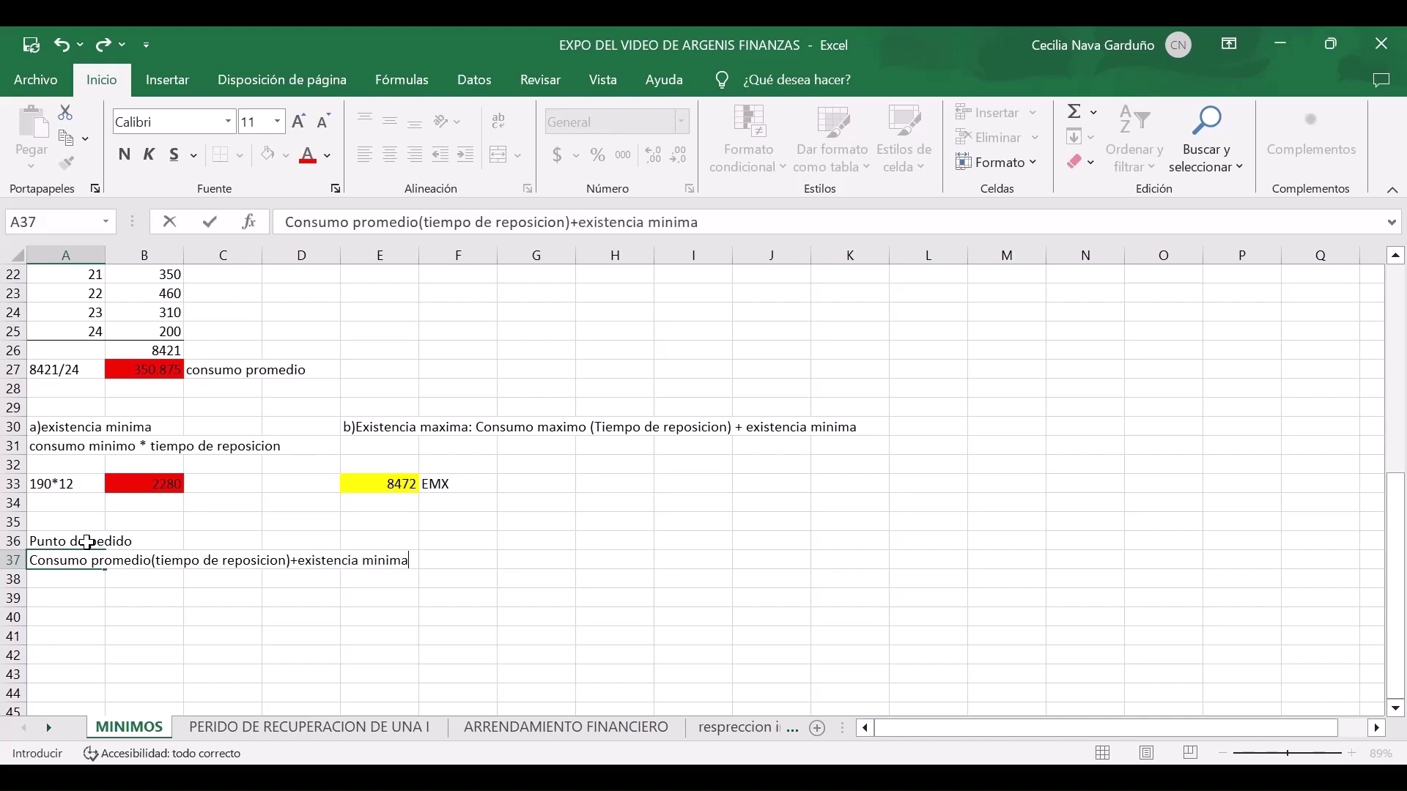
key(Return)
Try to calculate the order point in A38 with the formula =(B27)(12)+B33, and clear the cell.
text(=)
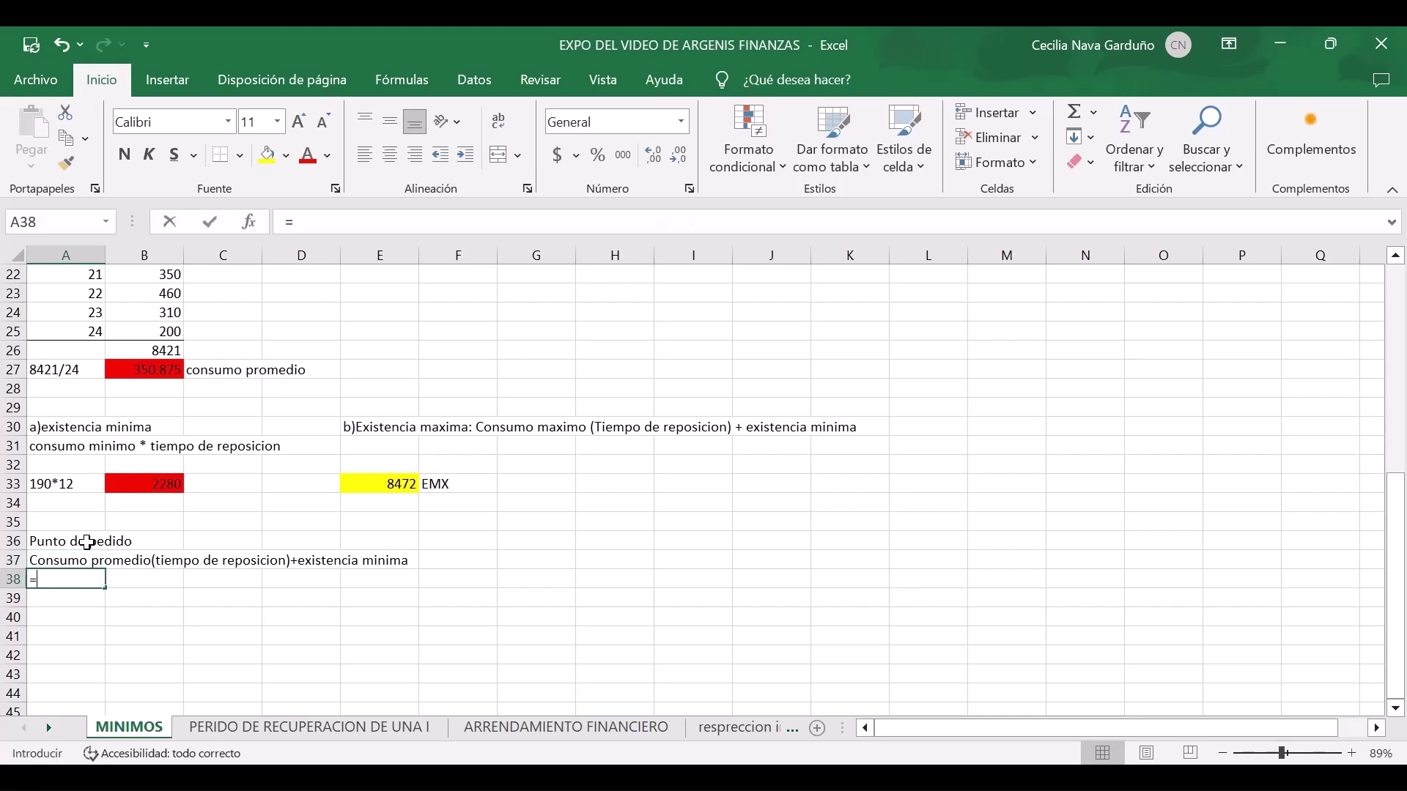
text(()
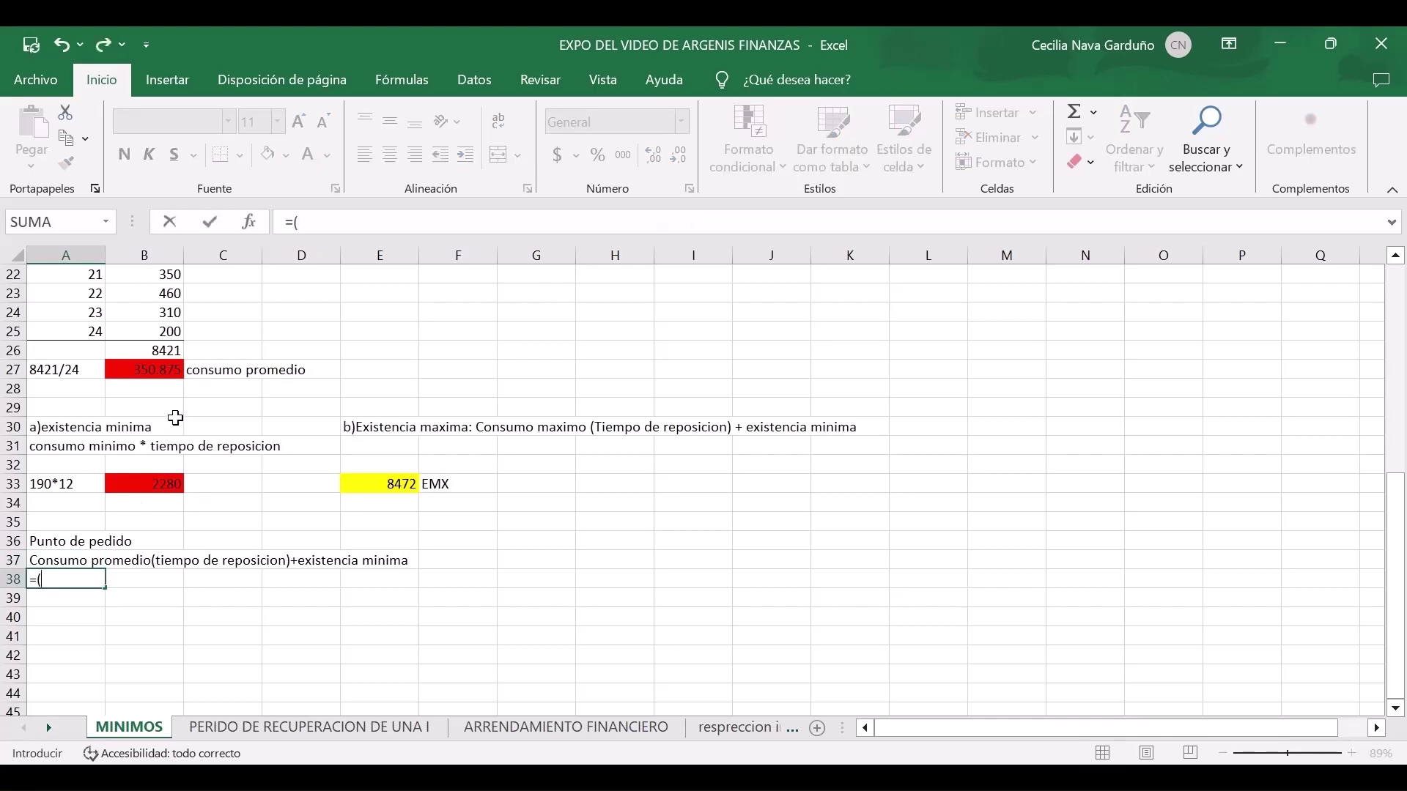
click(157, 370)
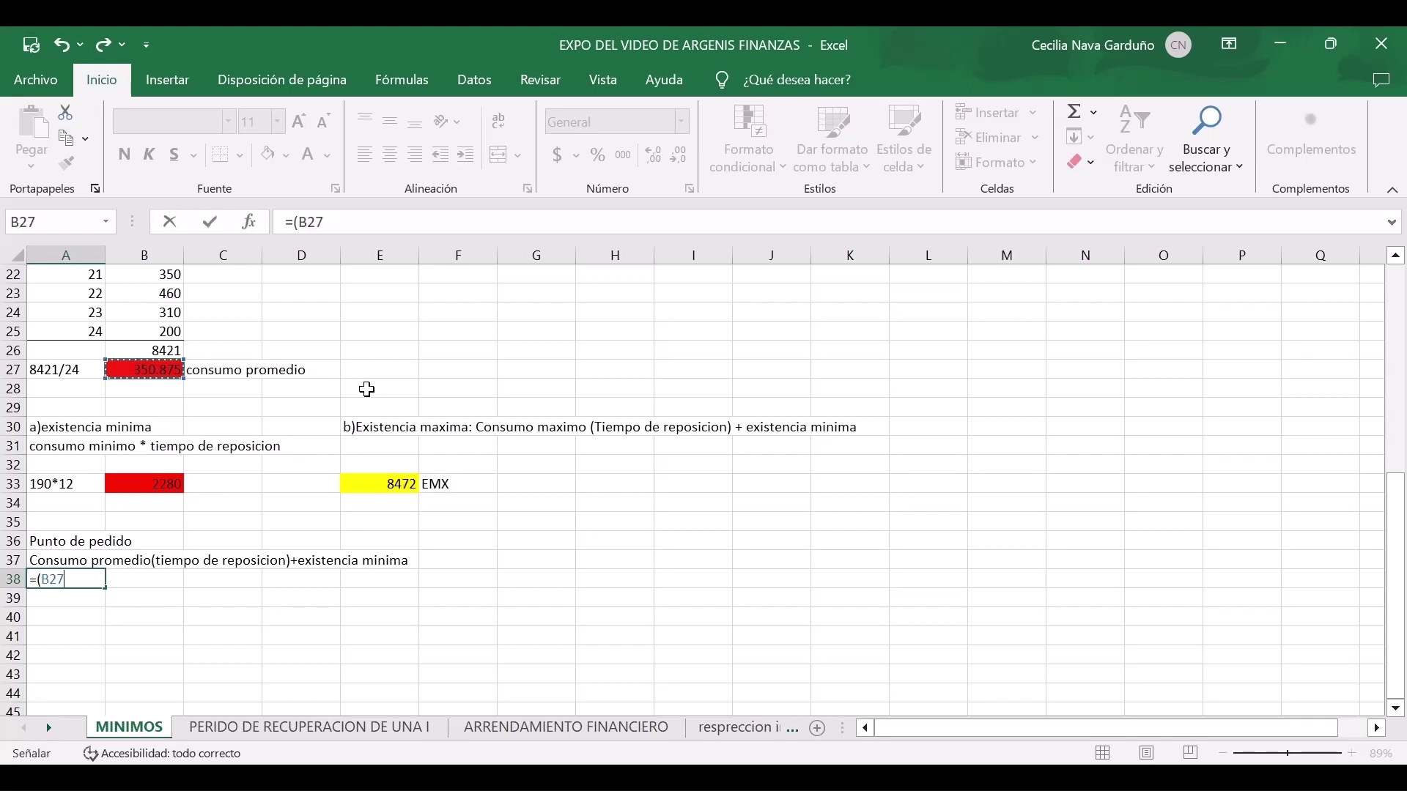
text()(12))
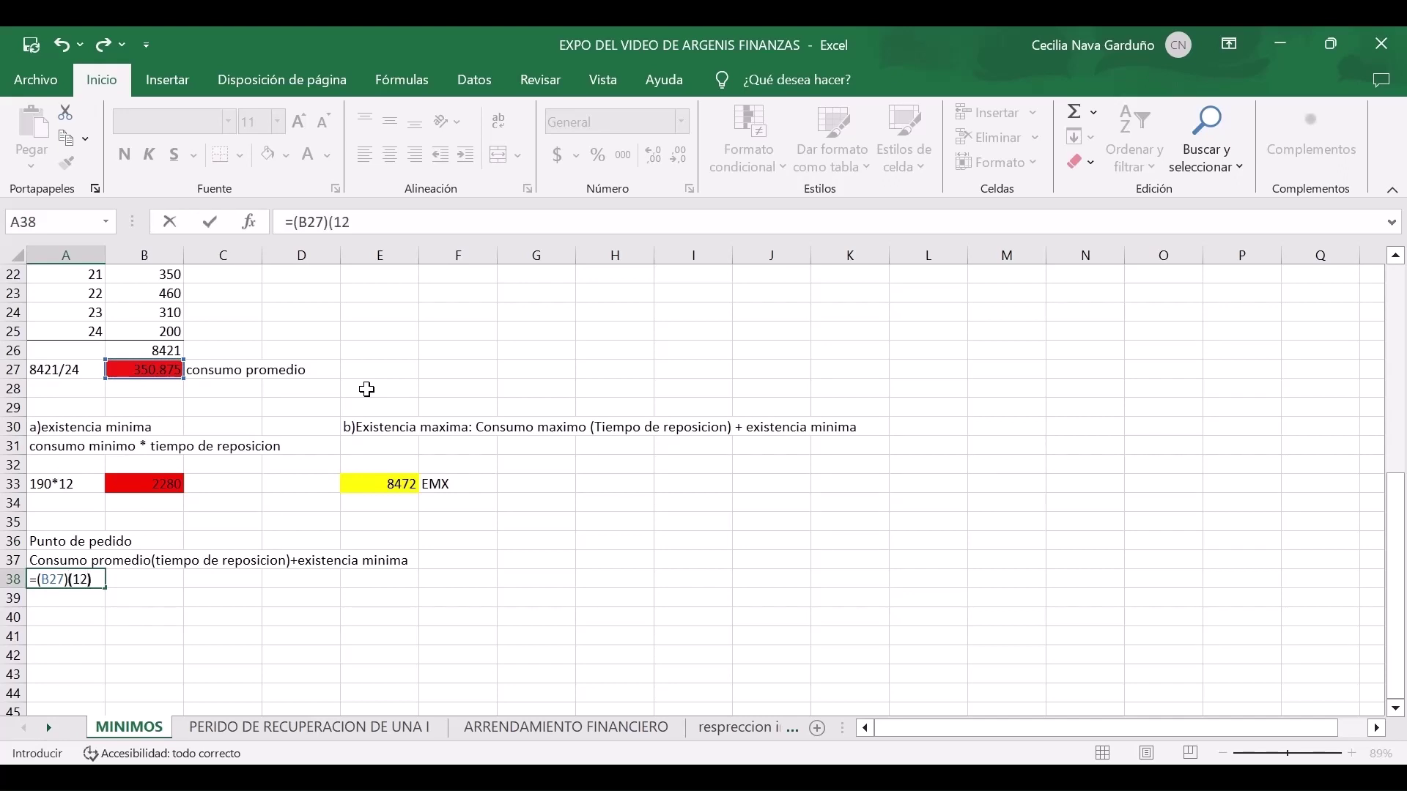
text(+)
click(126, 485)
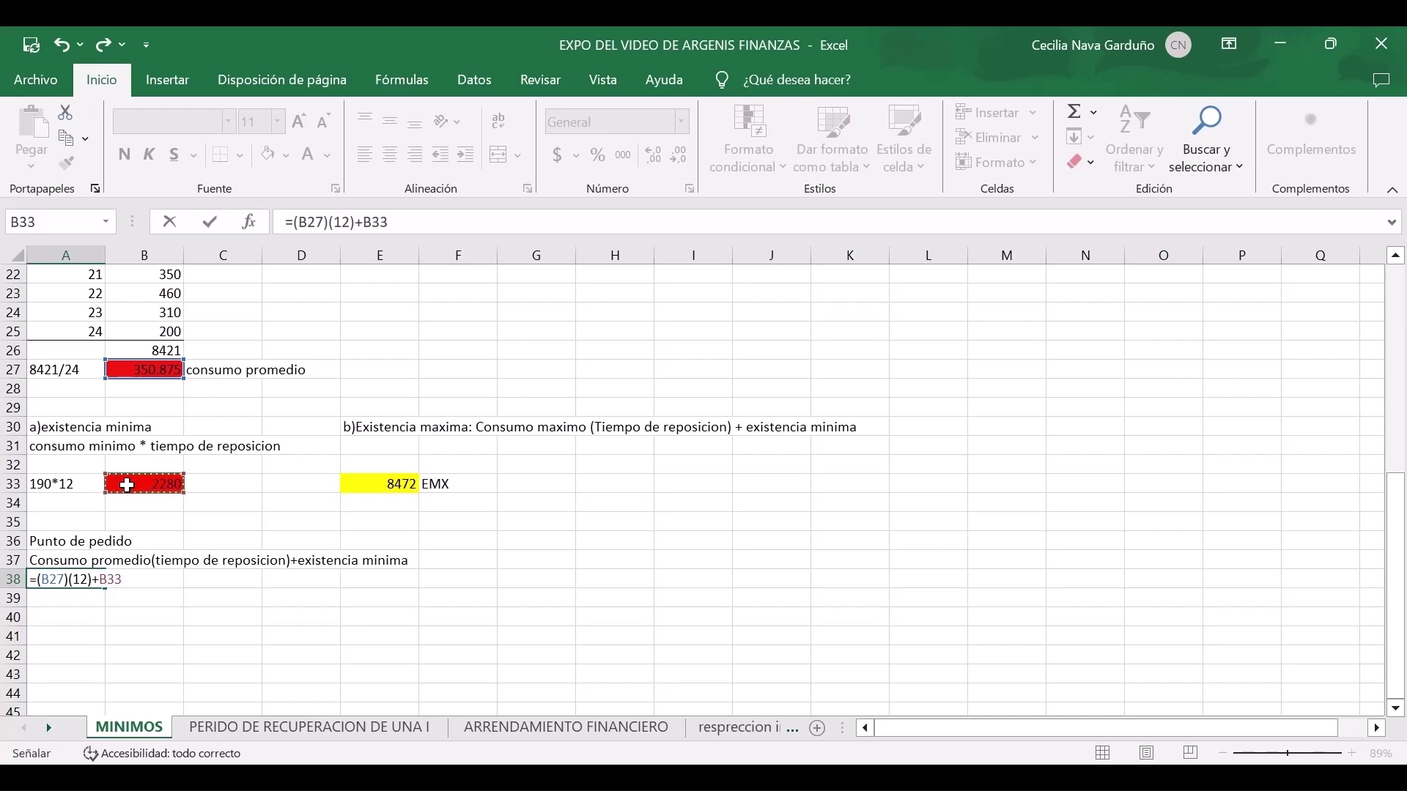
key(Return)
key(Up)
key(F2)
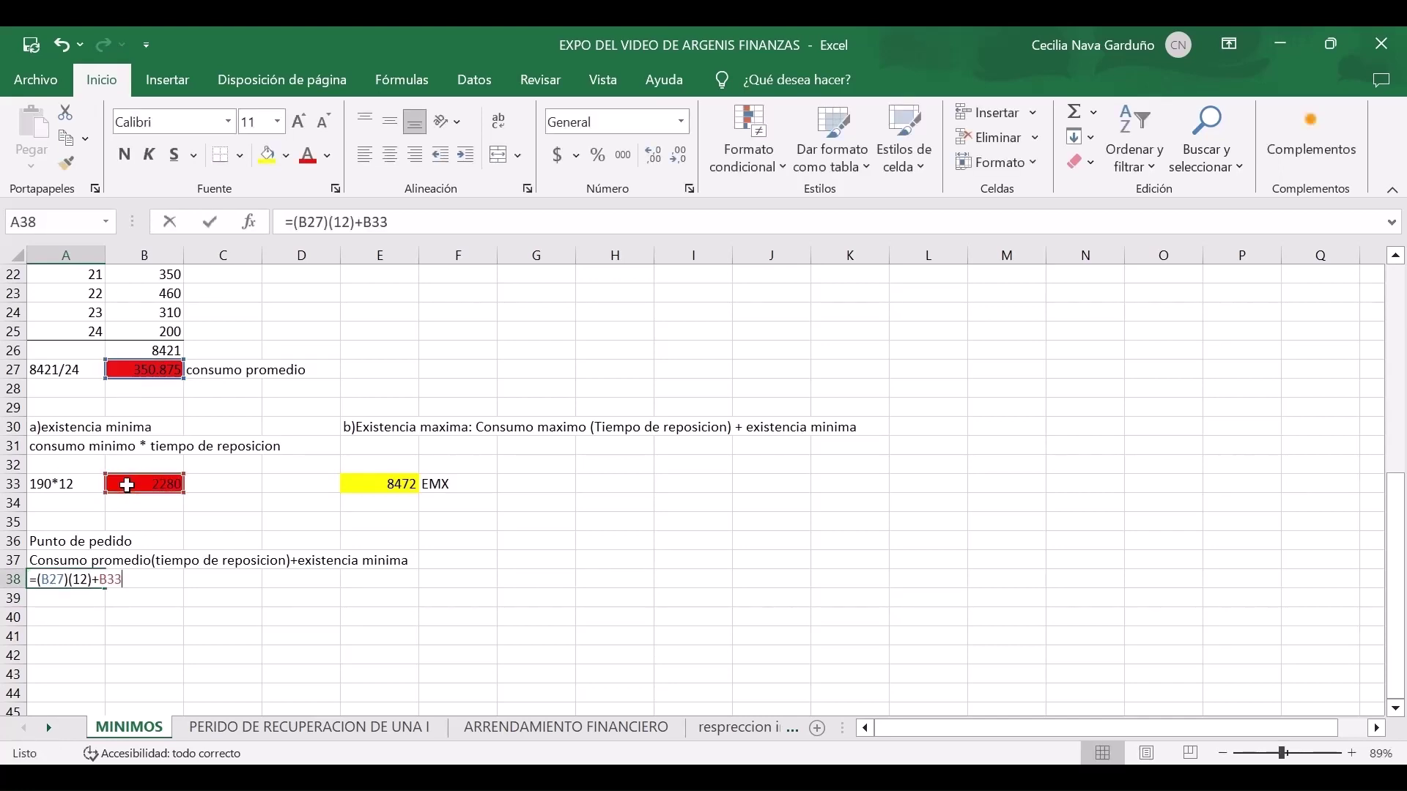
key(BackSpace)
key(Return)
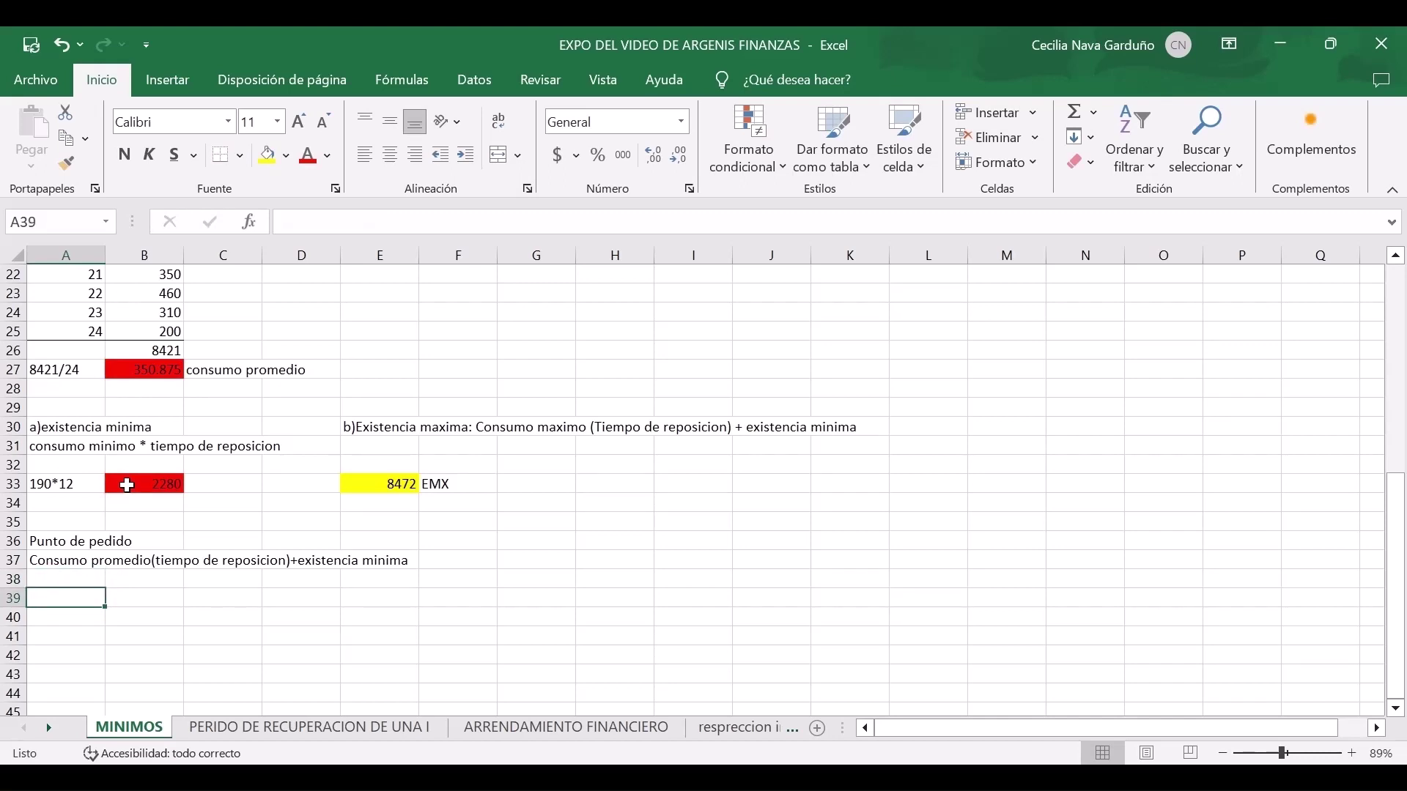
Enter the order-point value 6490.50 in A39 and fill the cell with yellow.
text(6490)
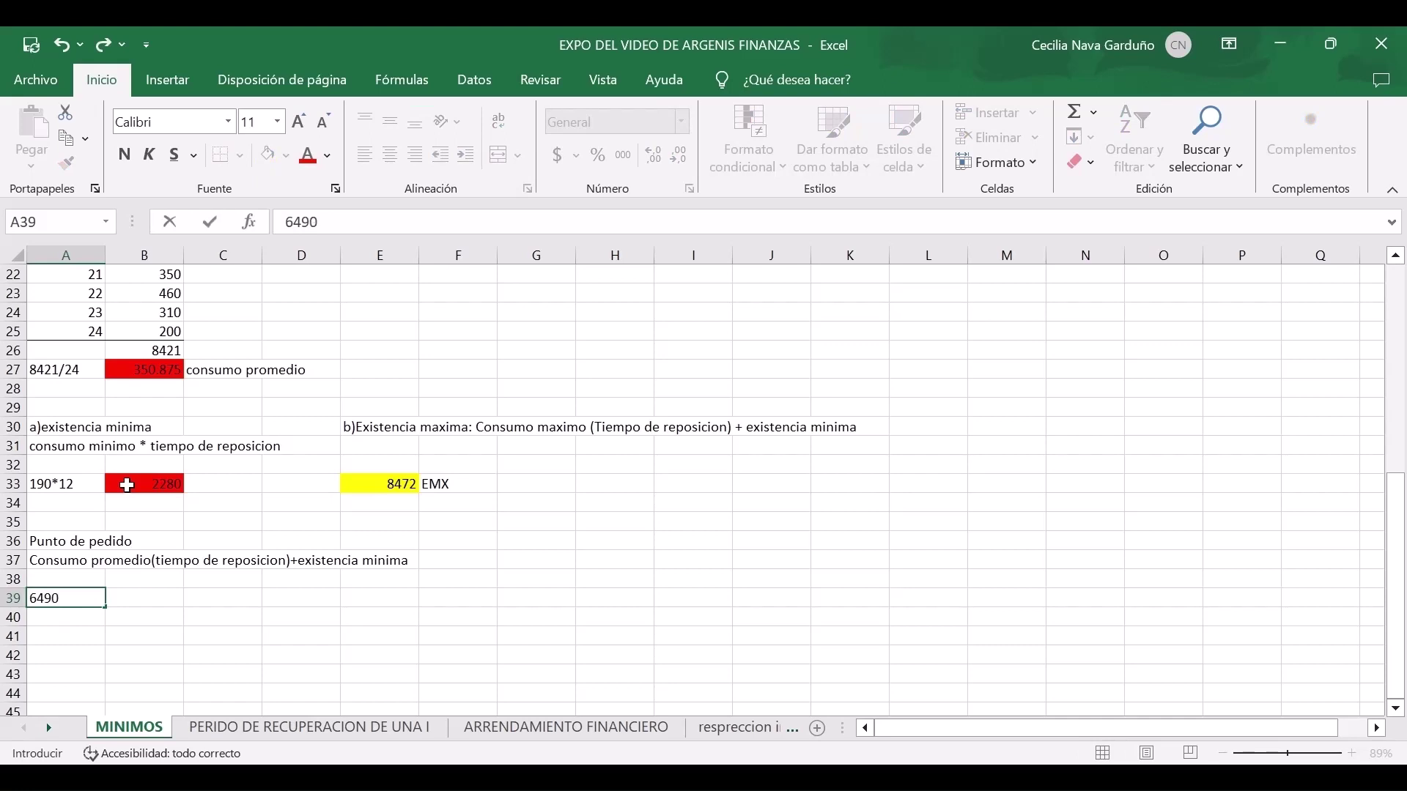
text(.50)
key(ctrl+Return)
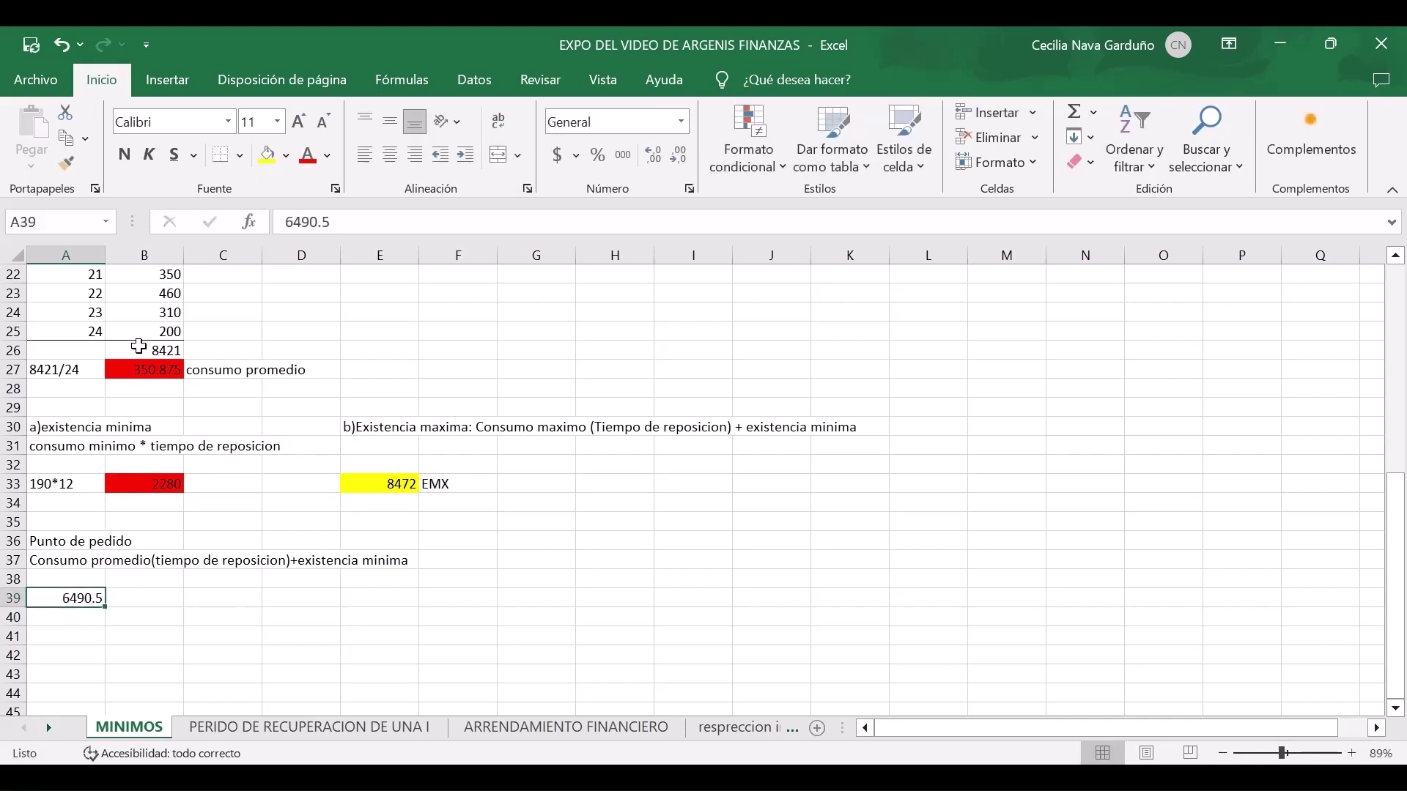
click(267, 155)
Enter the label PP in B39, beside the order-point value.
click(127, 600)
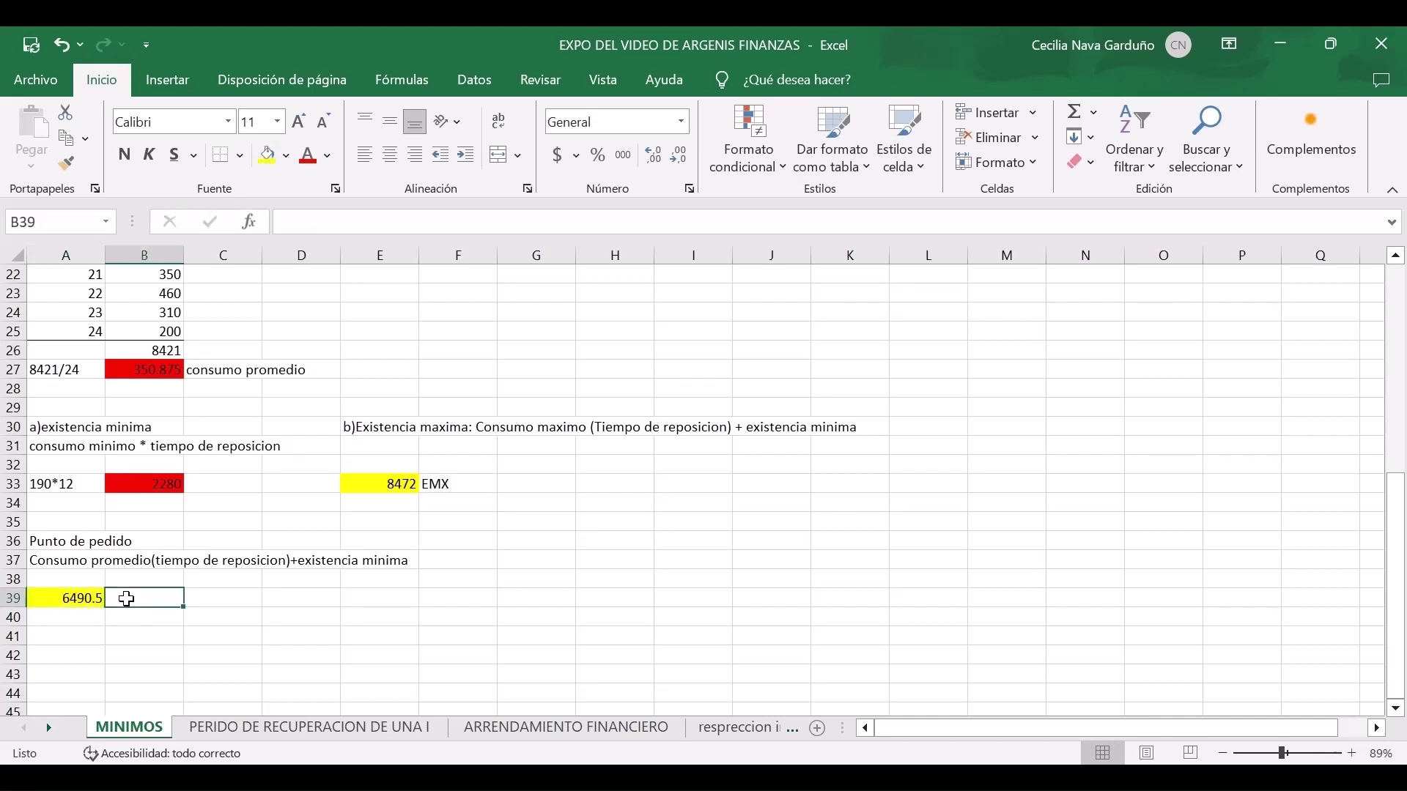
text(PP)
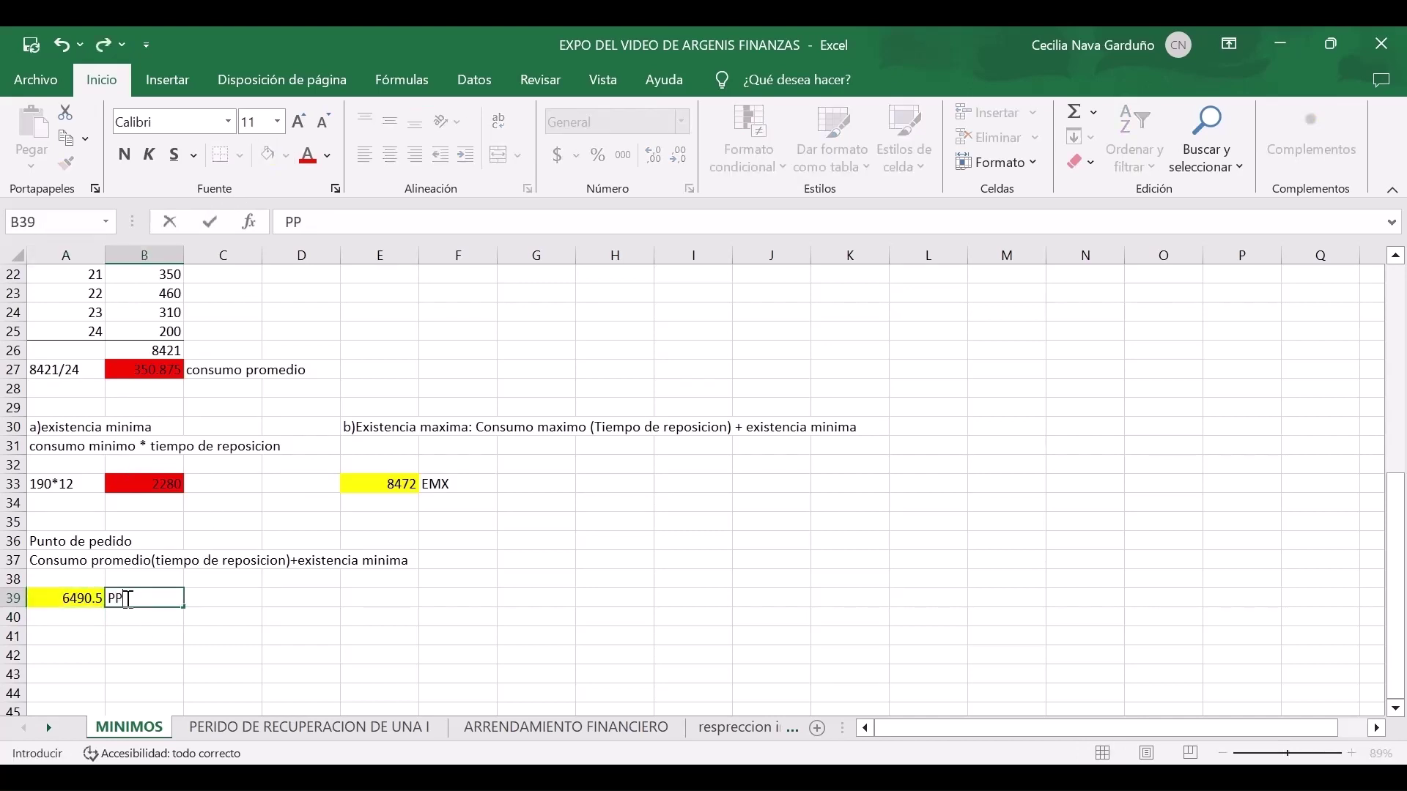
key(Return)
click(127, 600)
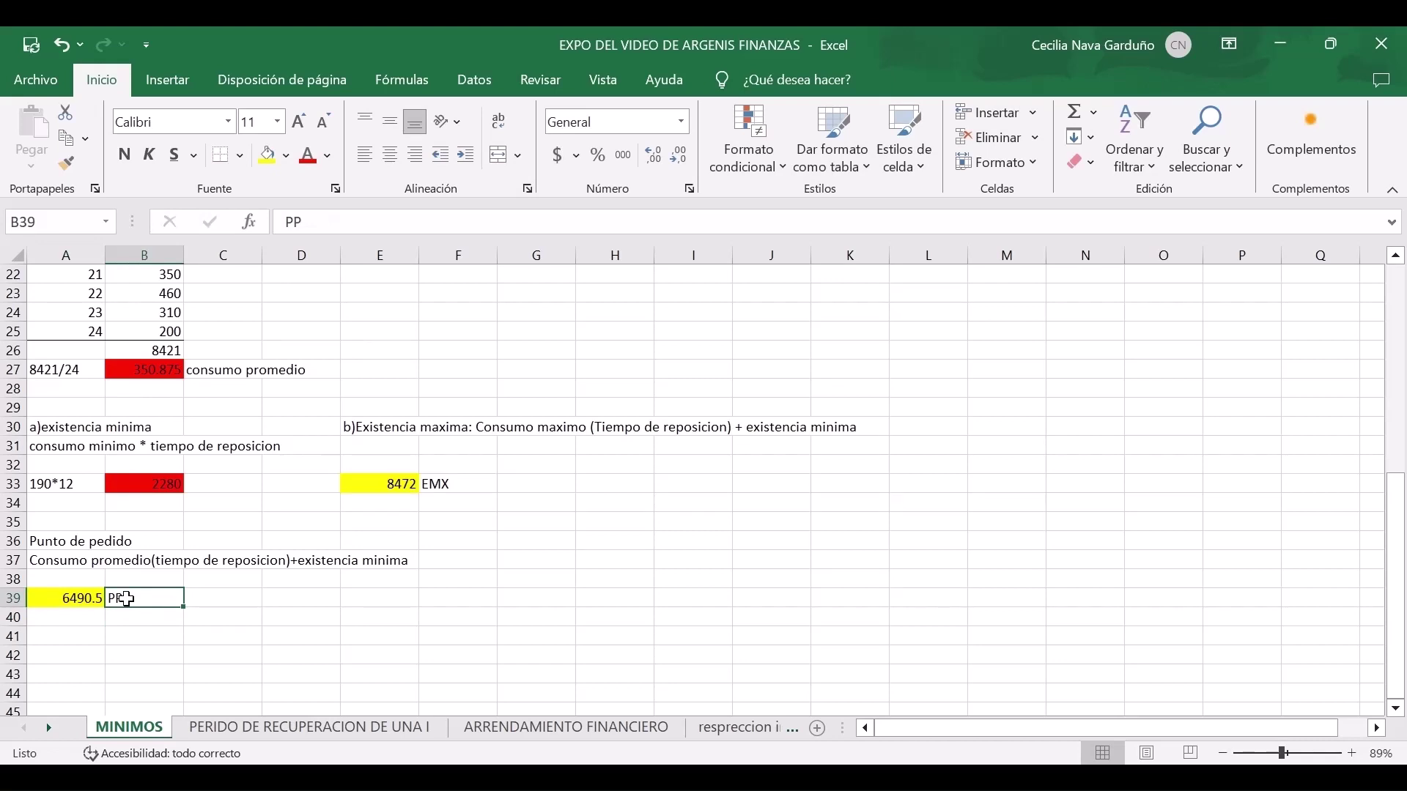
Enter the heading "Cantidad de pedido" in G36, on the same row as the order-point heading.
click(509, 540)
text(Canti)
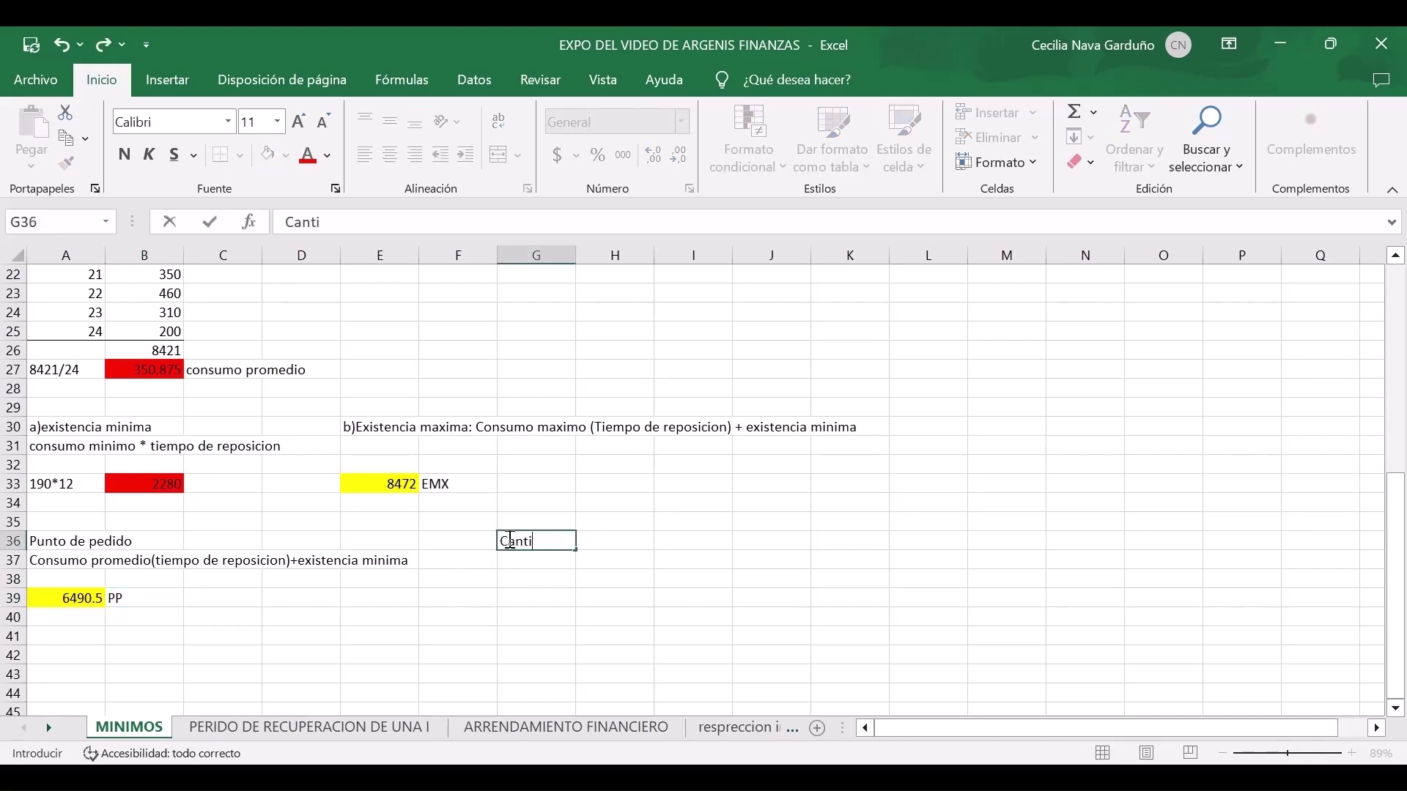
text(dad de ped)
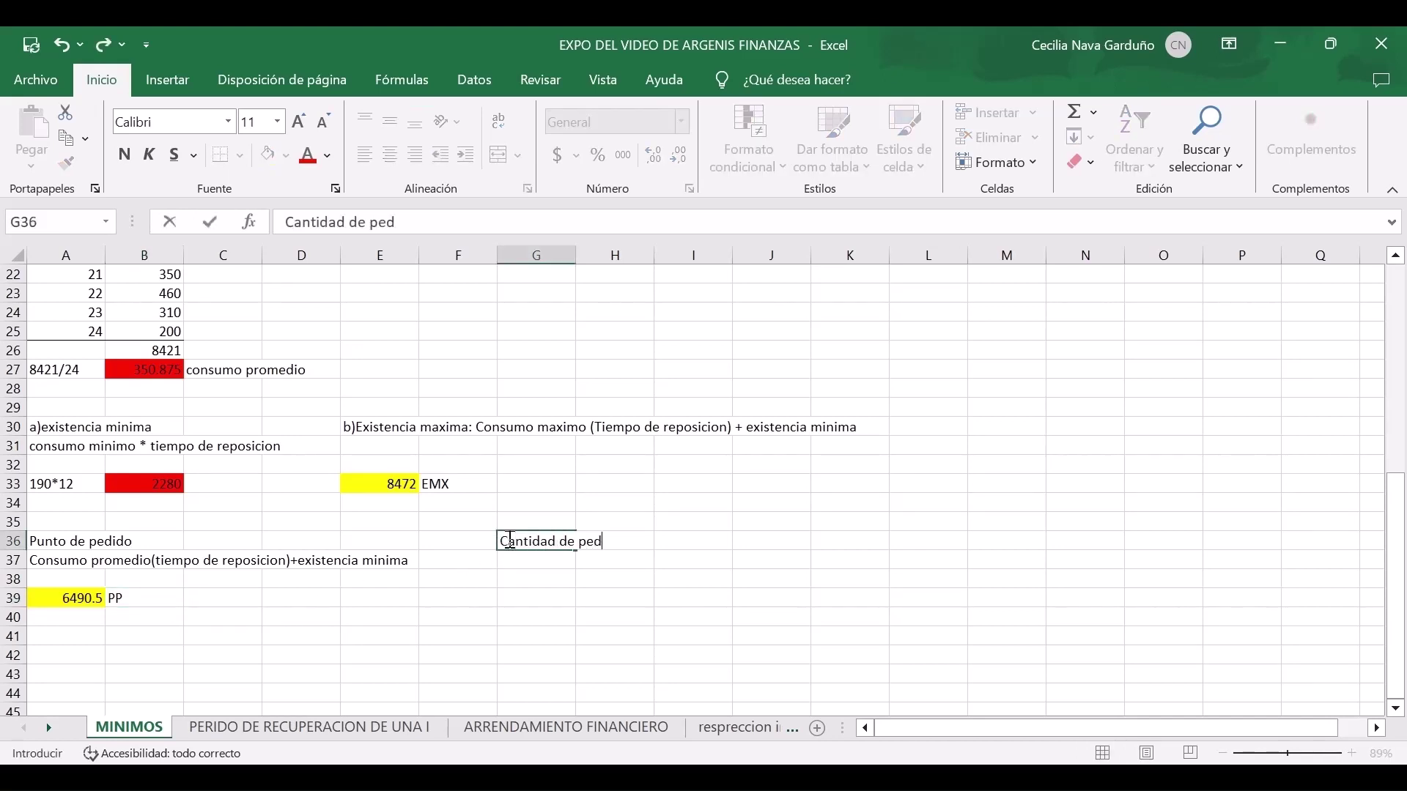
text(ido)
key(Return)
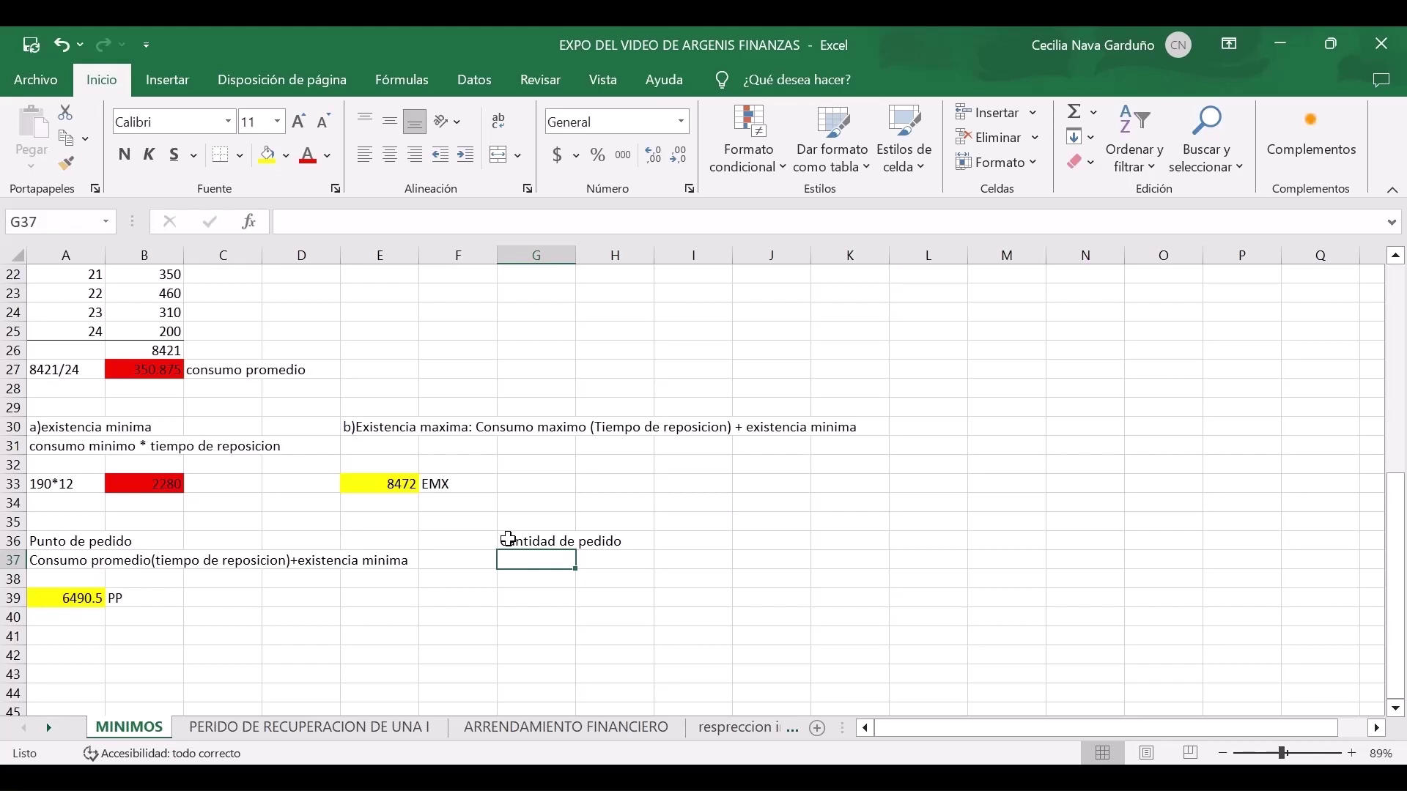
Enter the order-quantity description "Existencia maxima -Inventario" in G37, under its heading.
text(Ex)
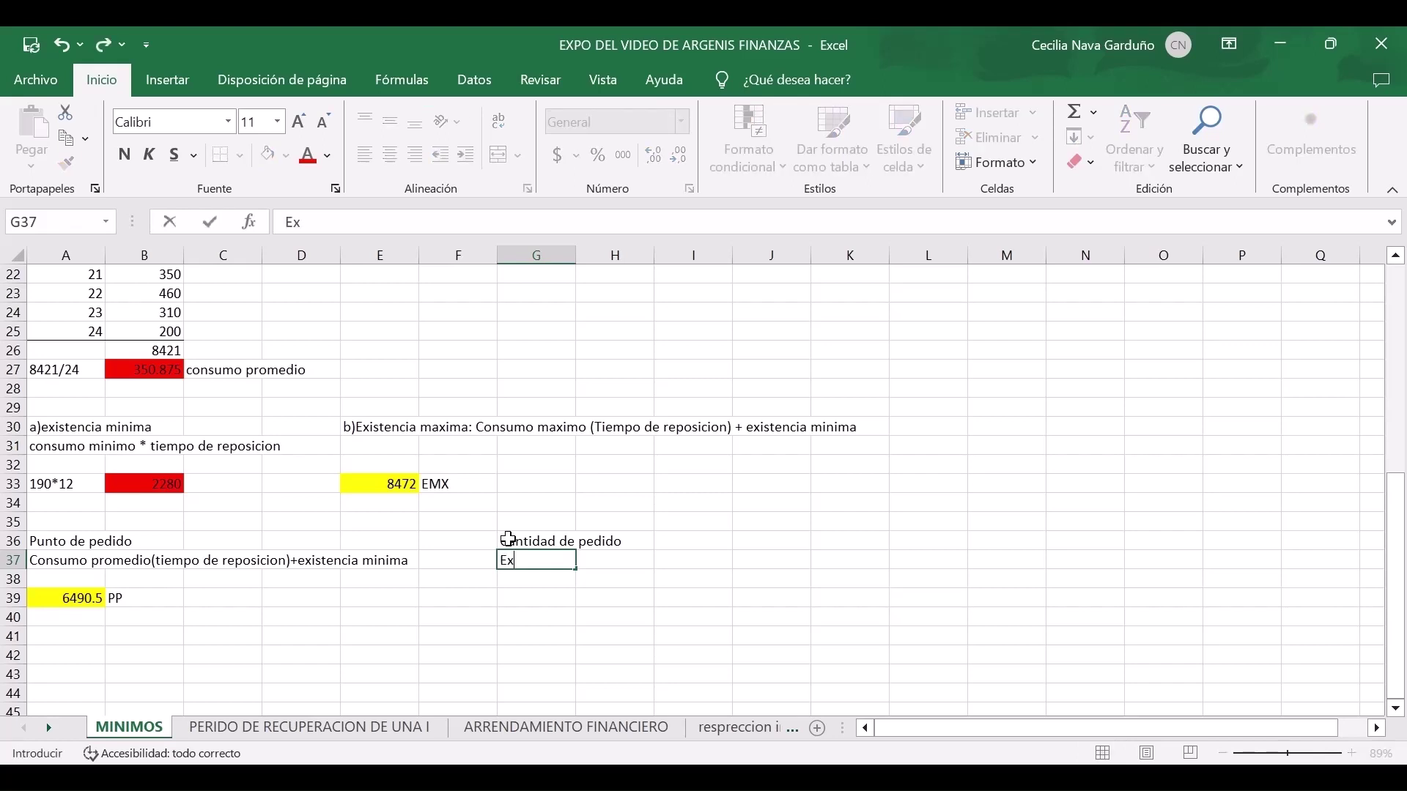
text(istencia maxima -)
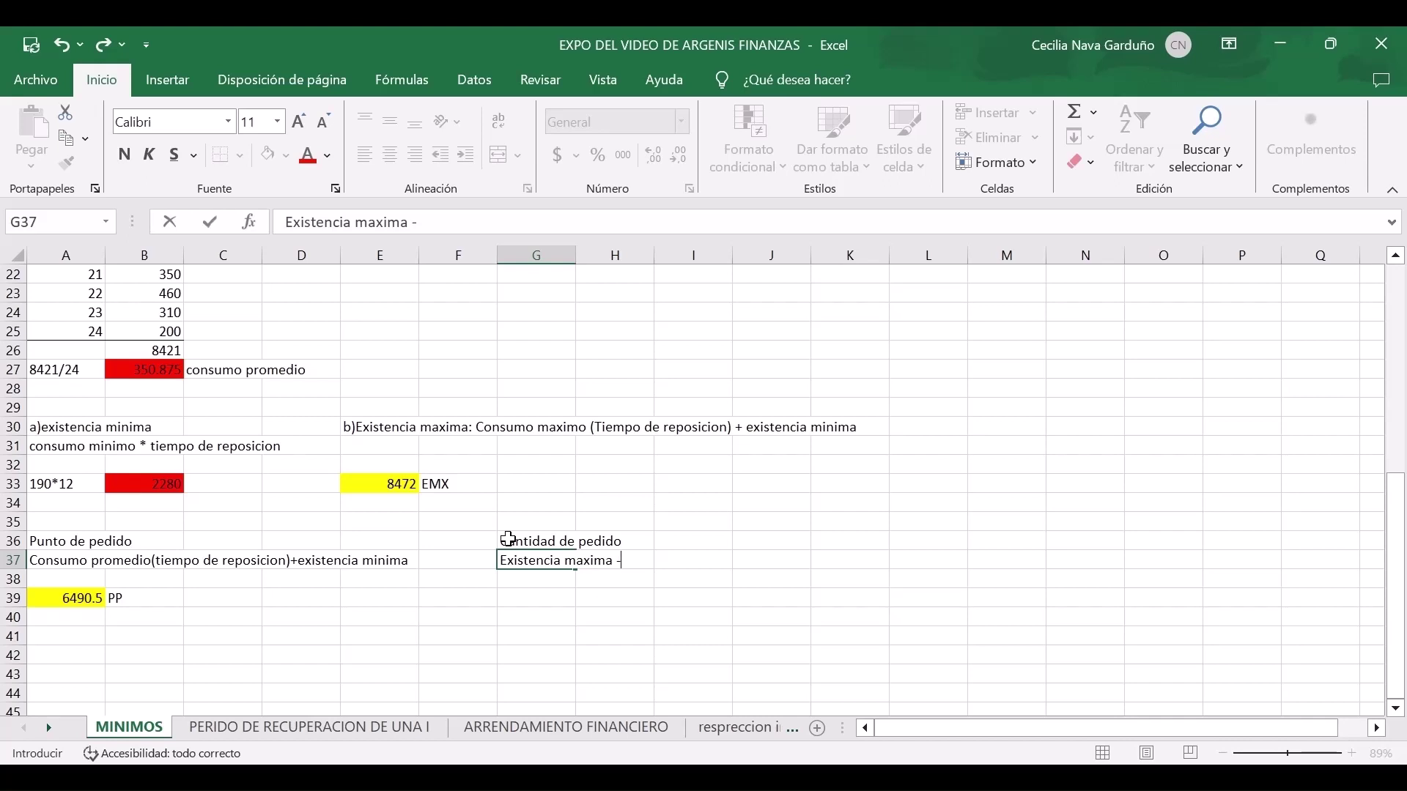
text(Inventario)
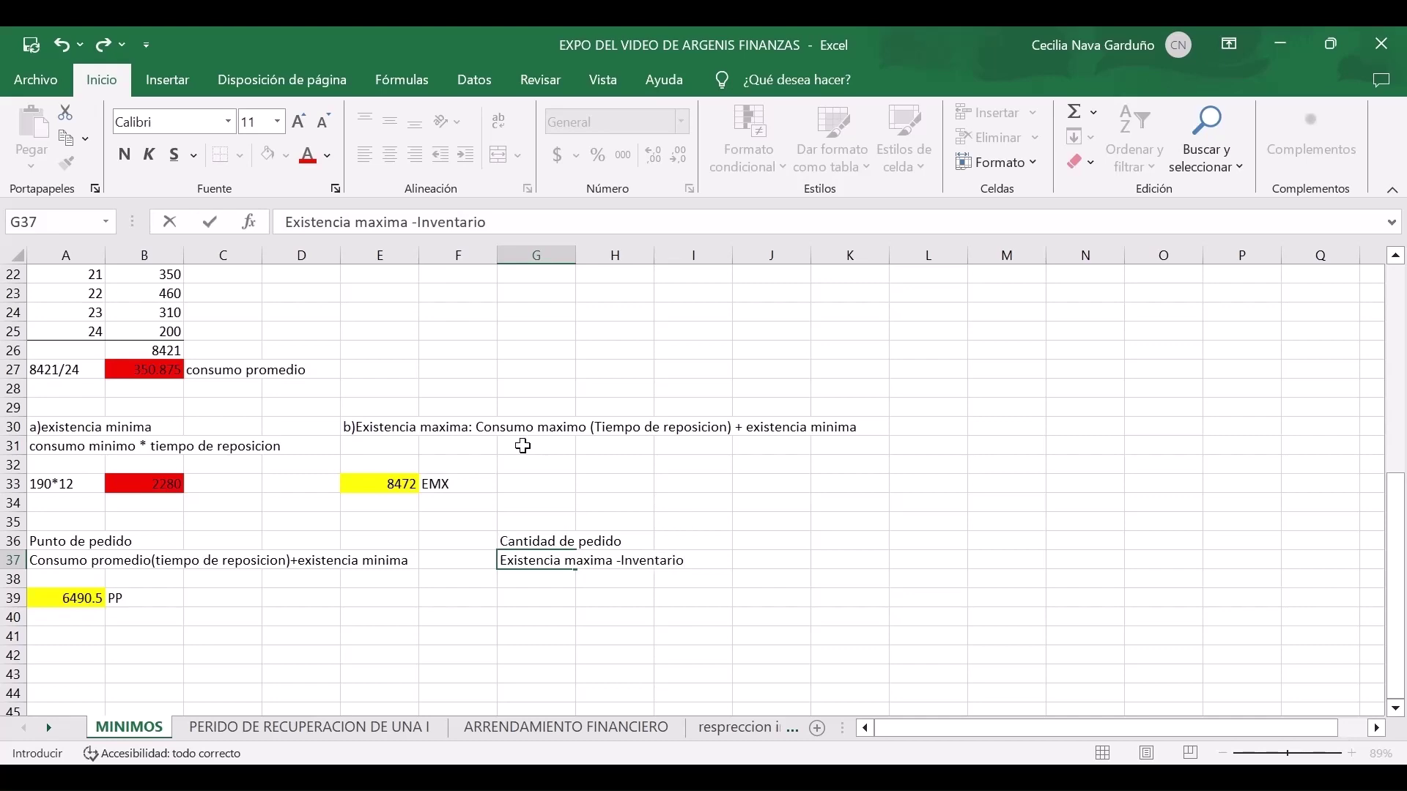
Add the note "Inventario inicial 1250" in E22, below the replenishment-time note.
scroll(447, 374, up, 3)
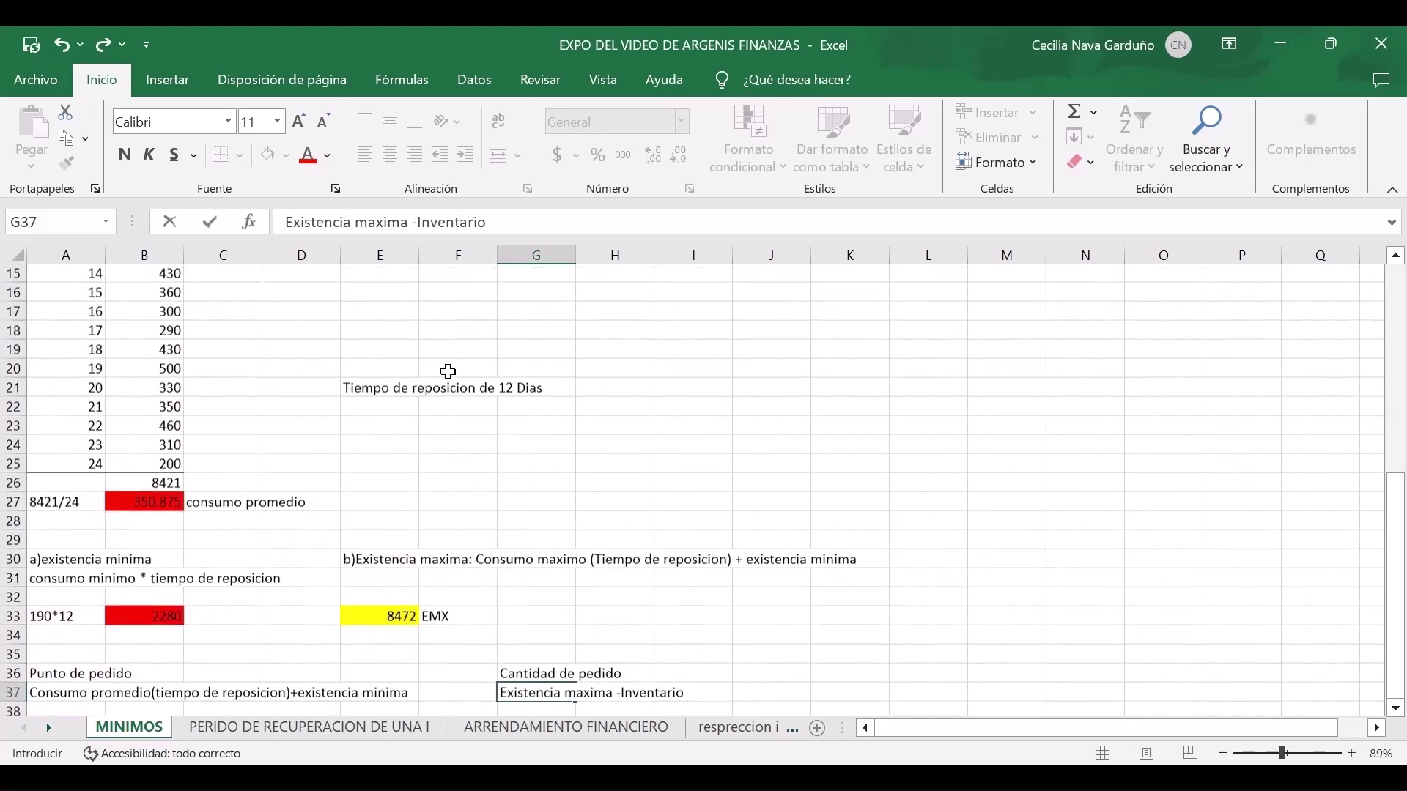
click(373, 408)
text(Inven)
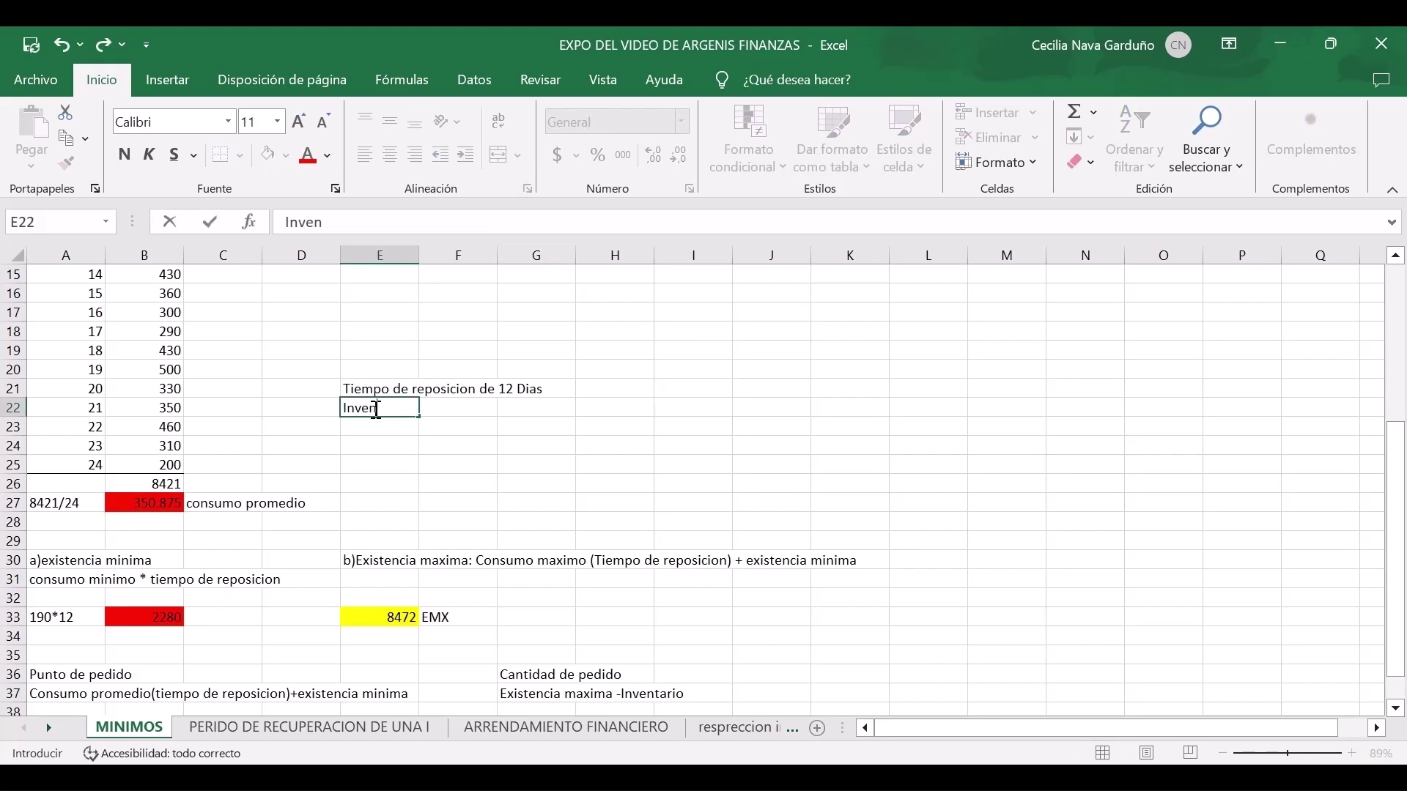
text(tario inicial)
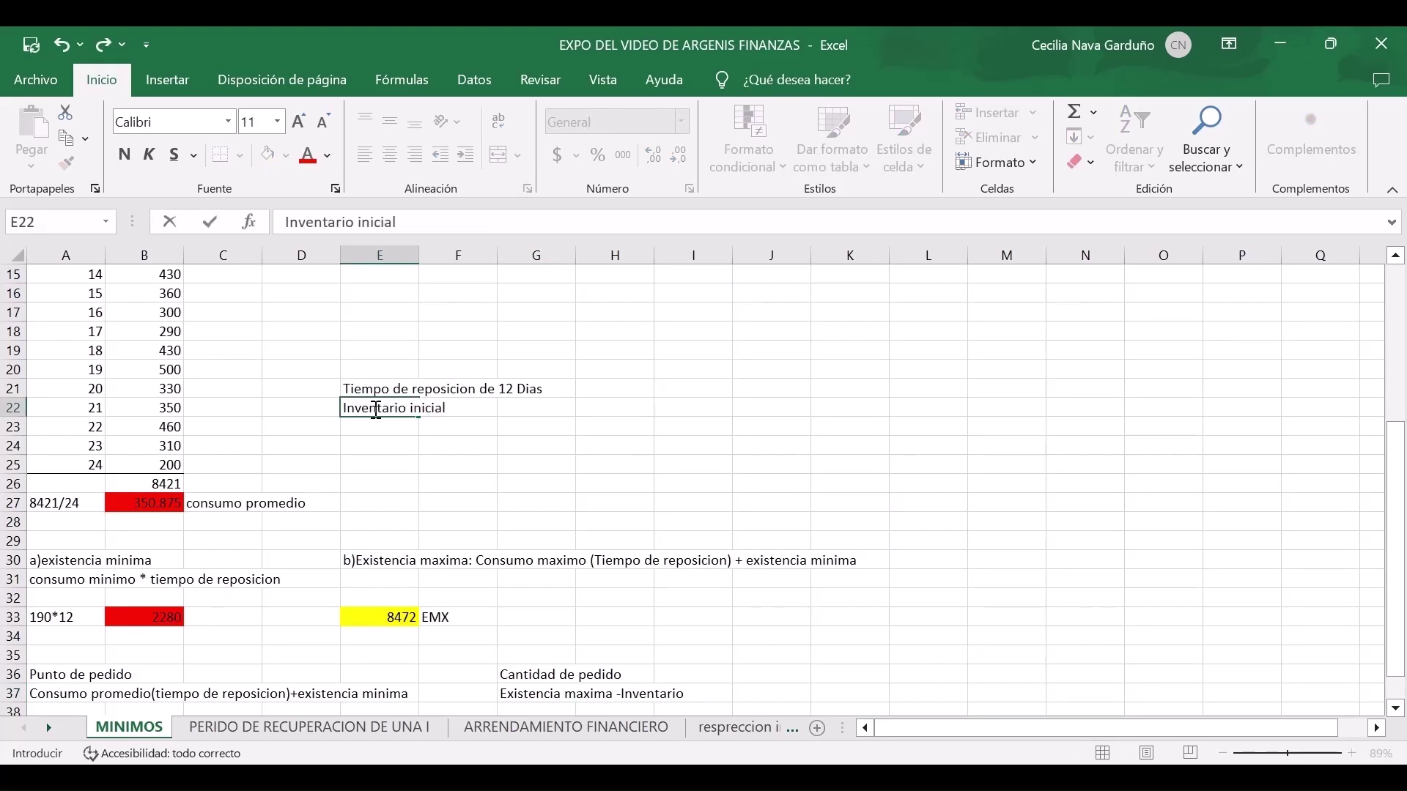
text( 1250)
key(Up)
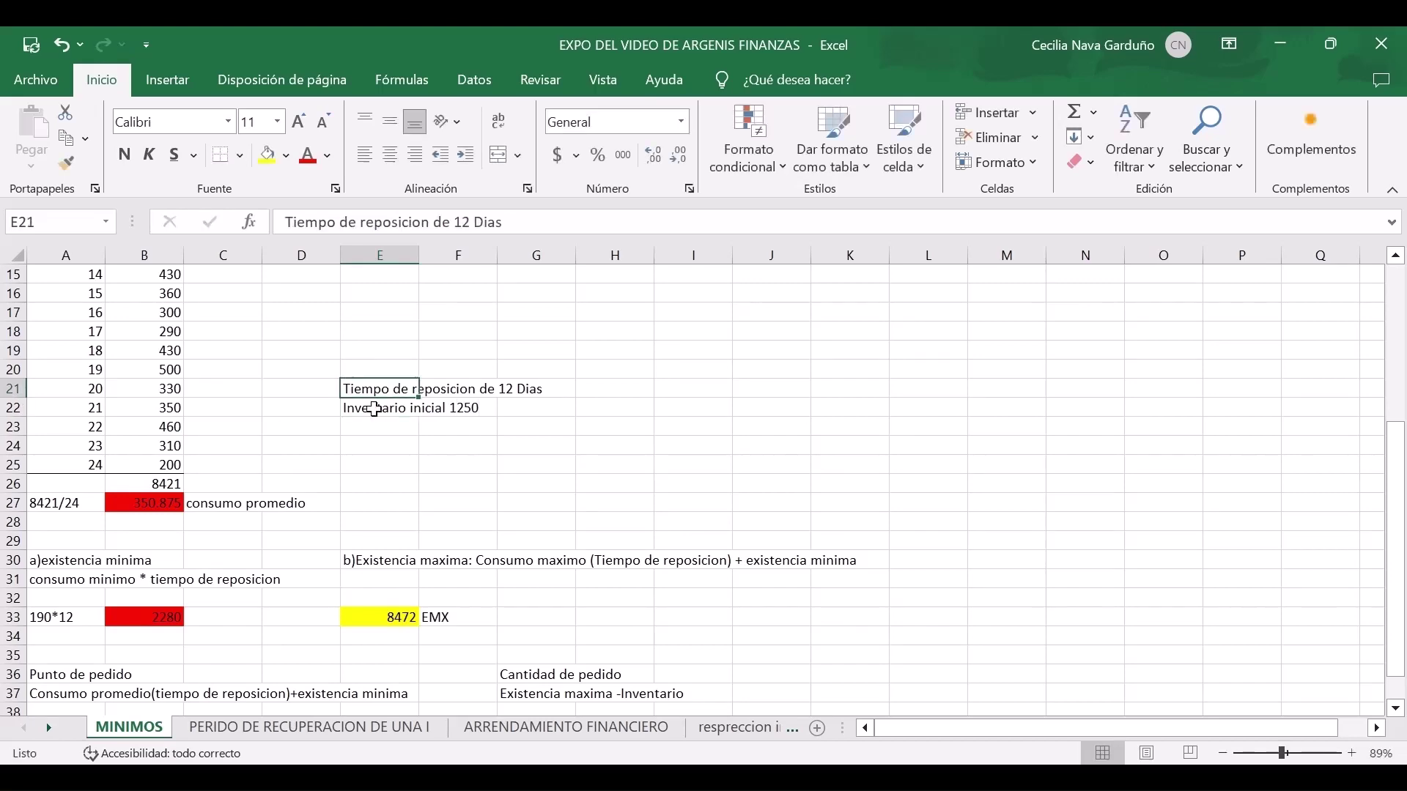
Calculate the order quantity in G39 by subtracting the initial inventory from the maximum stock with the formula =E33-1250.
scroll(431, 489, down, 4)
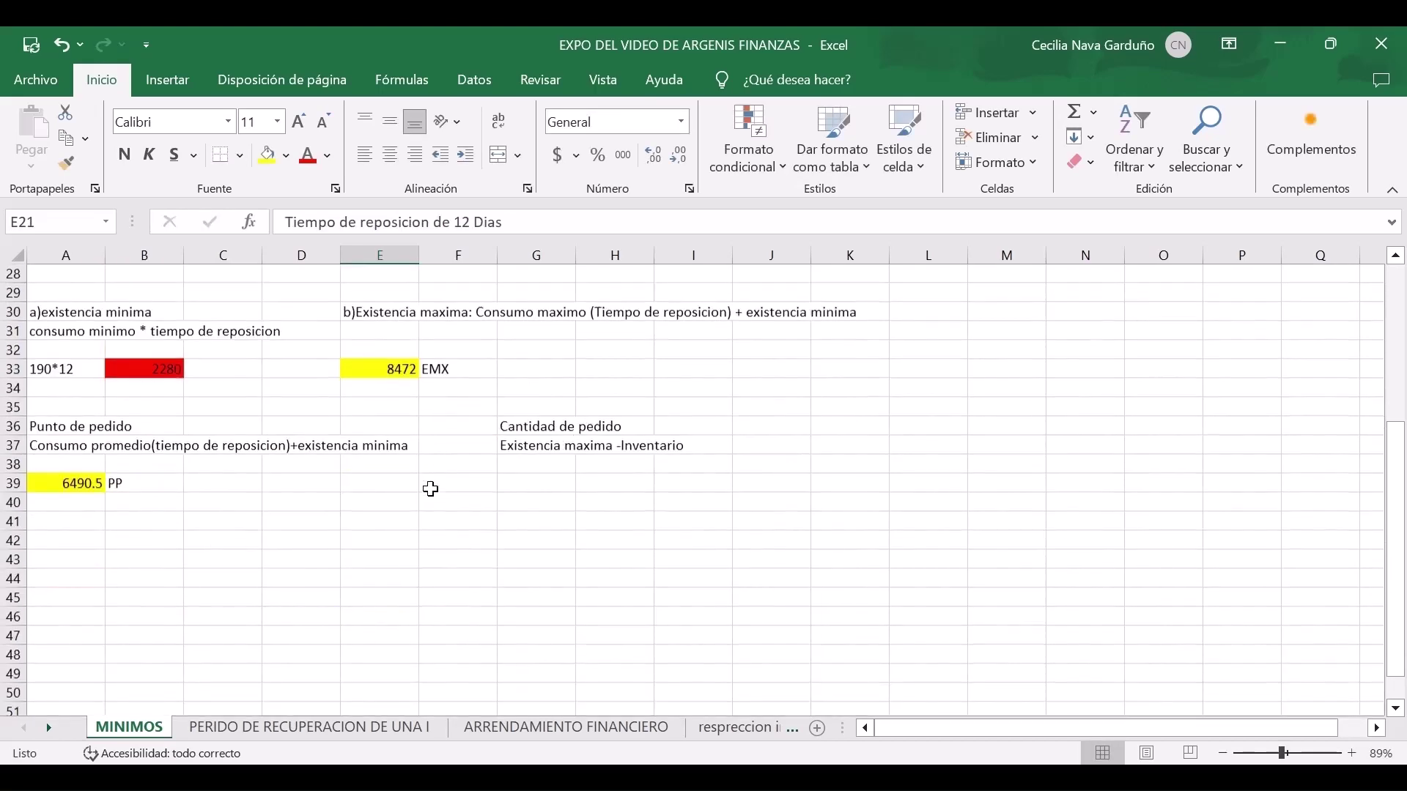
click(560, 445)
click(542, 485)
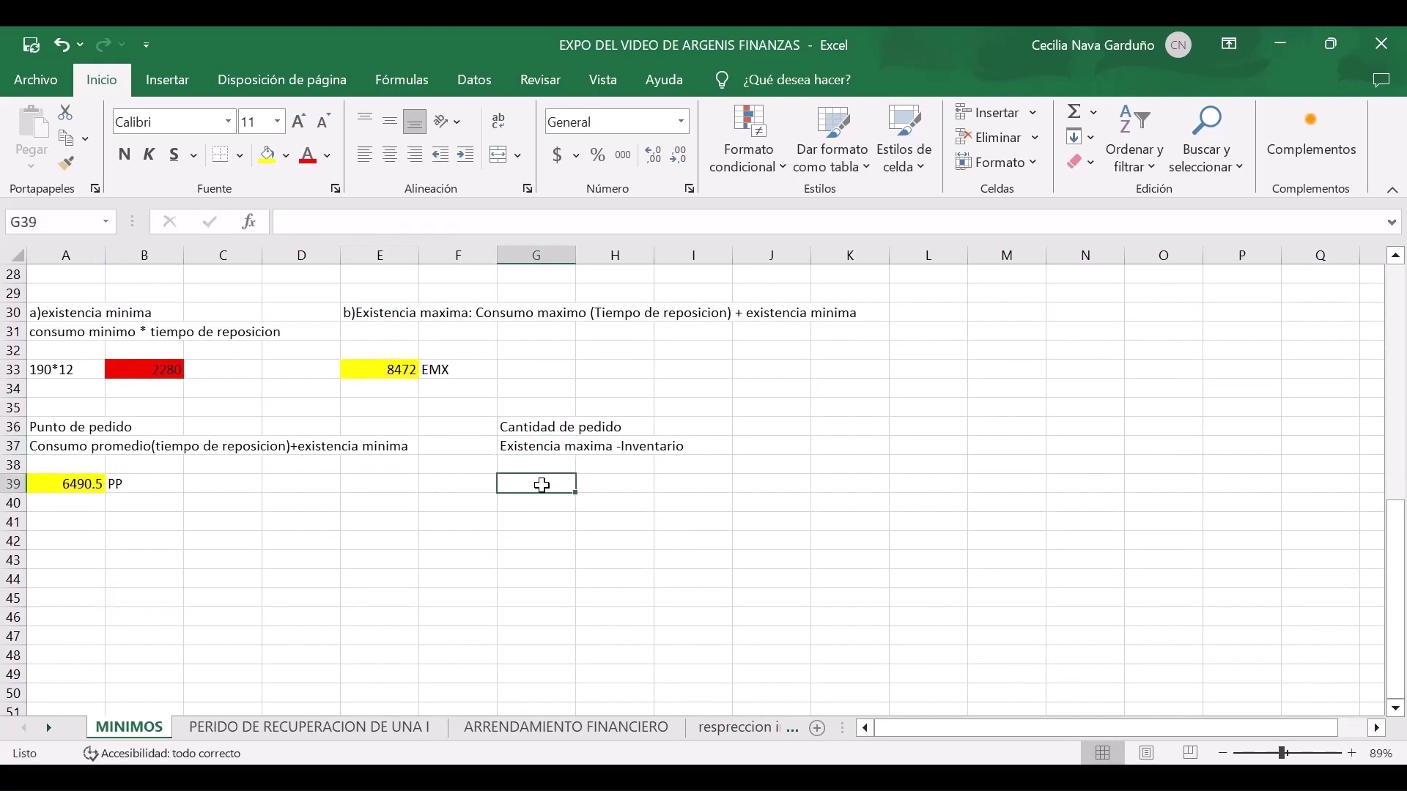
text(=)
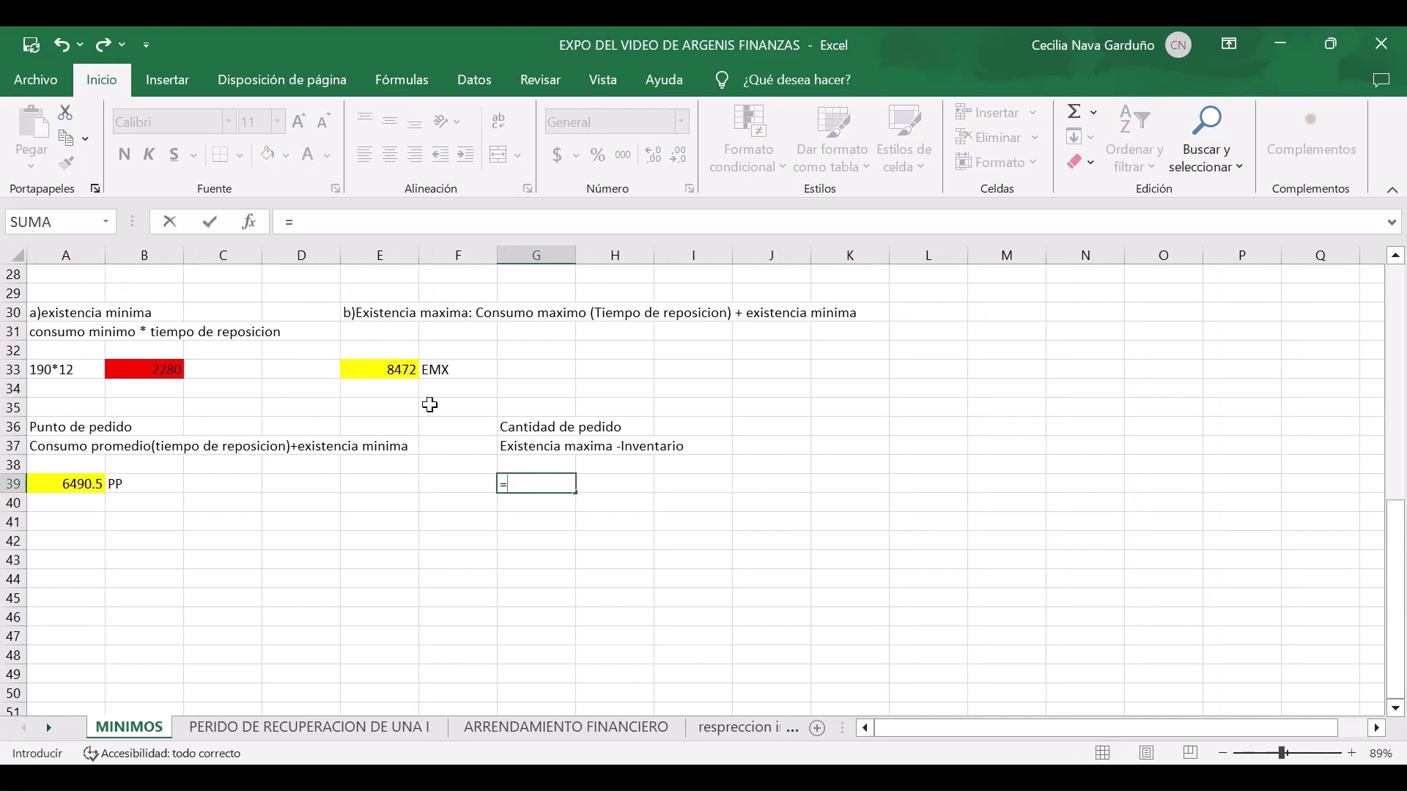
click(364, 369)
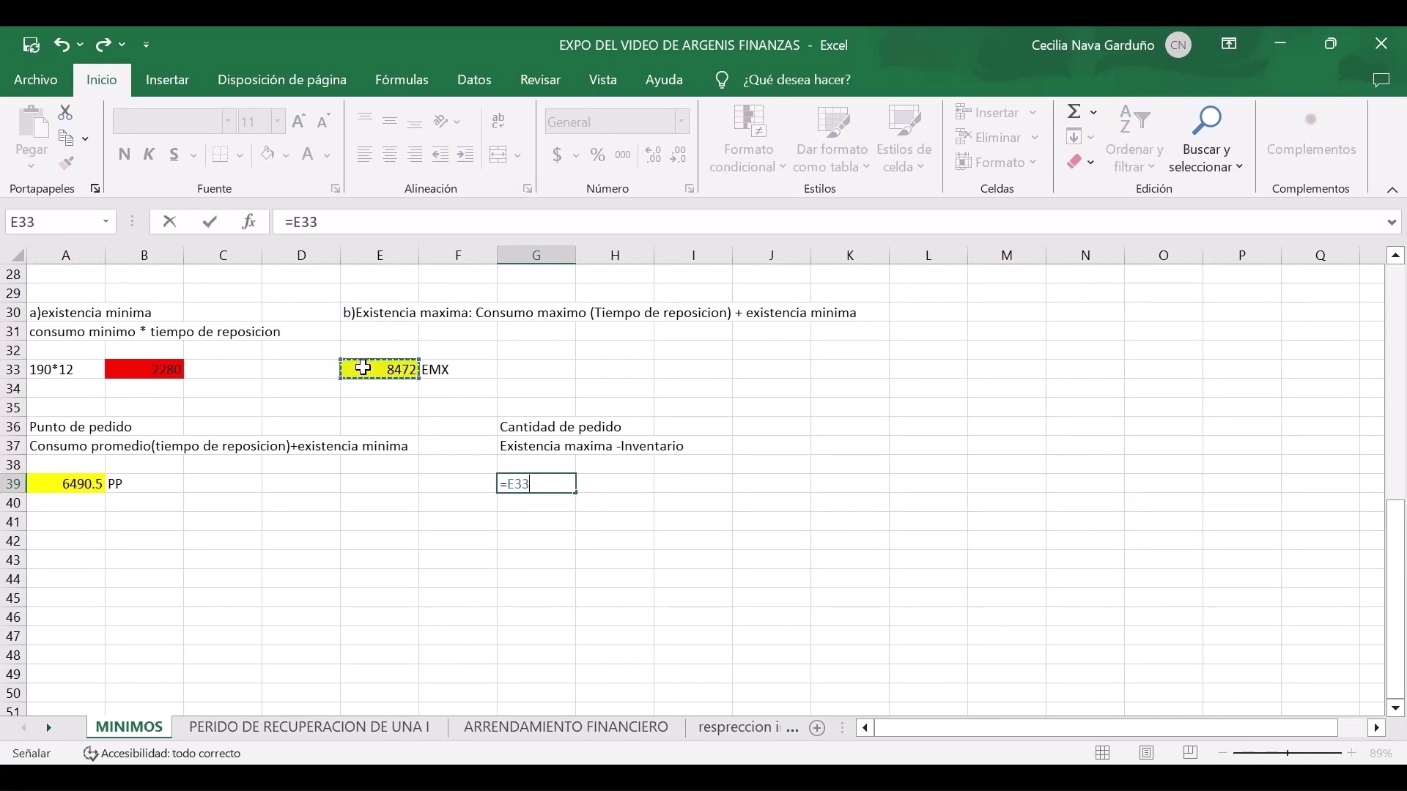
text(-)
scroll(364, 368, up, 3)
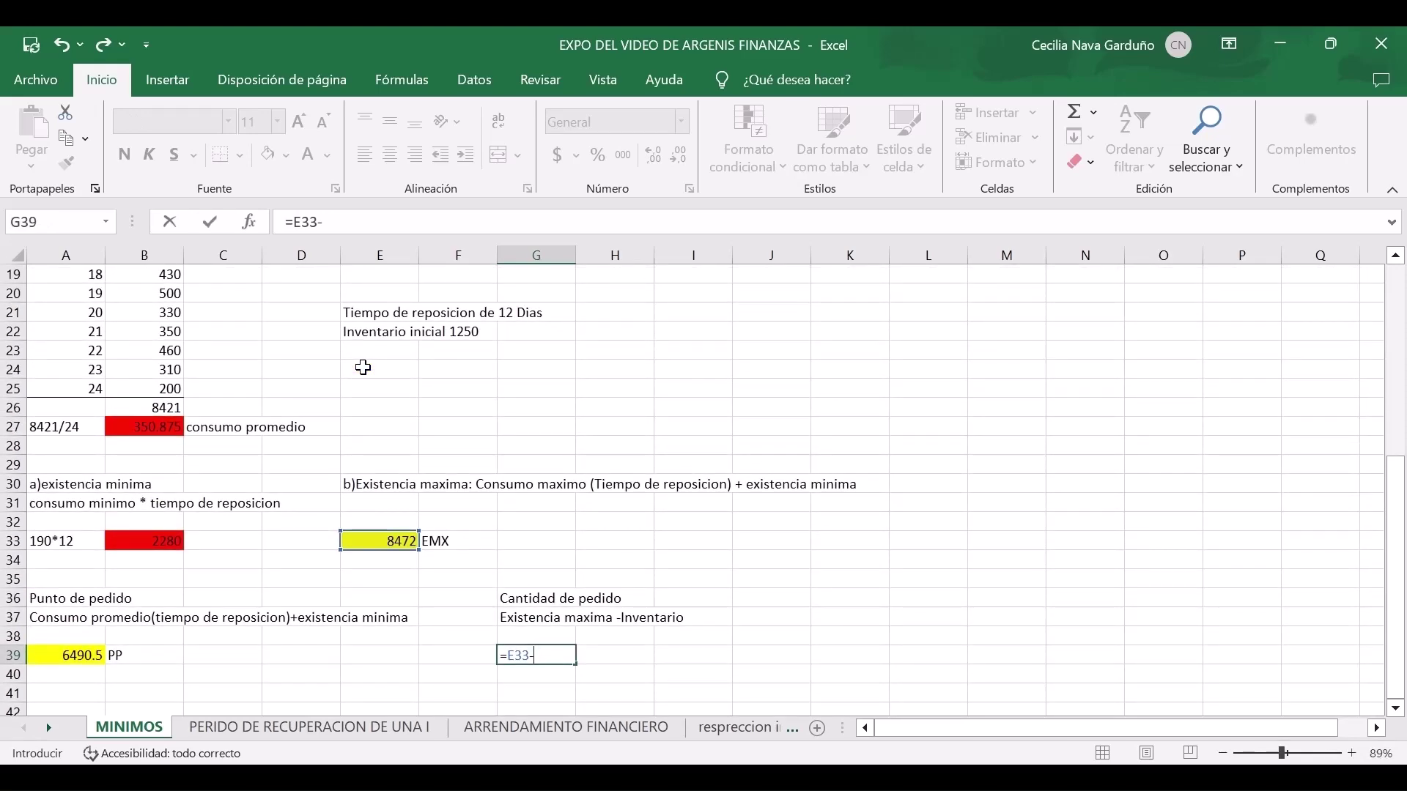
text(1250)
key(Return)
key(Up)
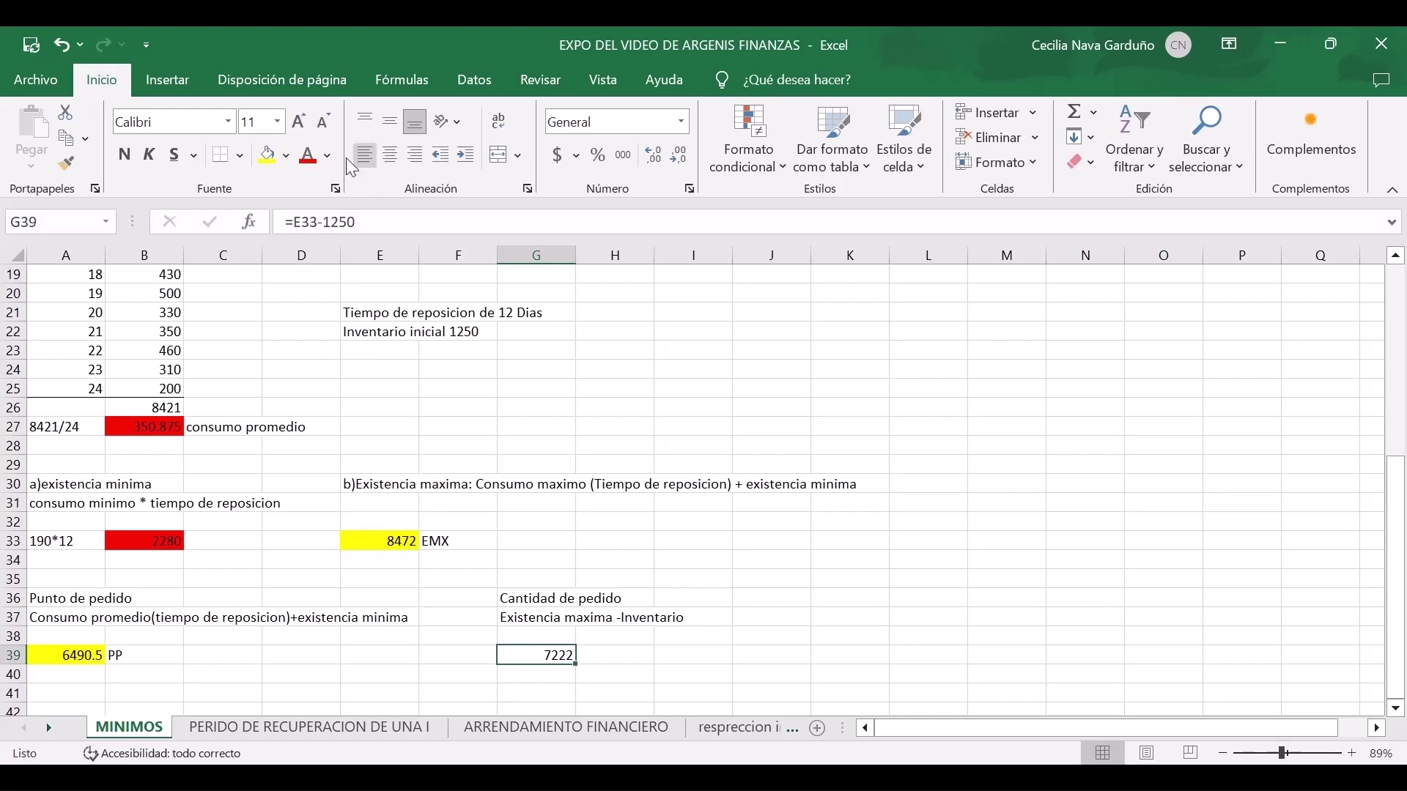
Fill the order-quantity result in G39 with yellow and enter the label Cp beside it in H39.
click(270, 162)
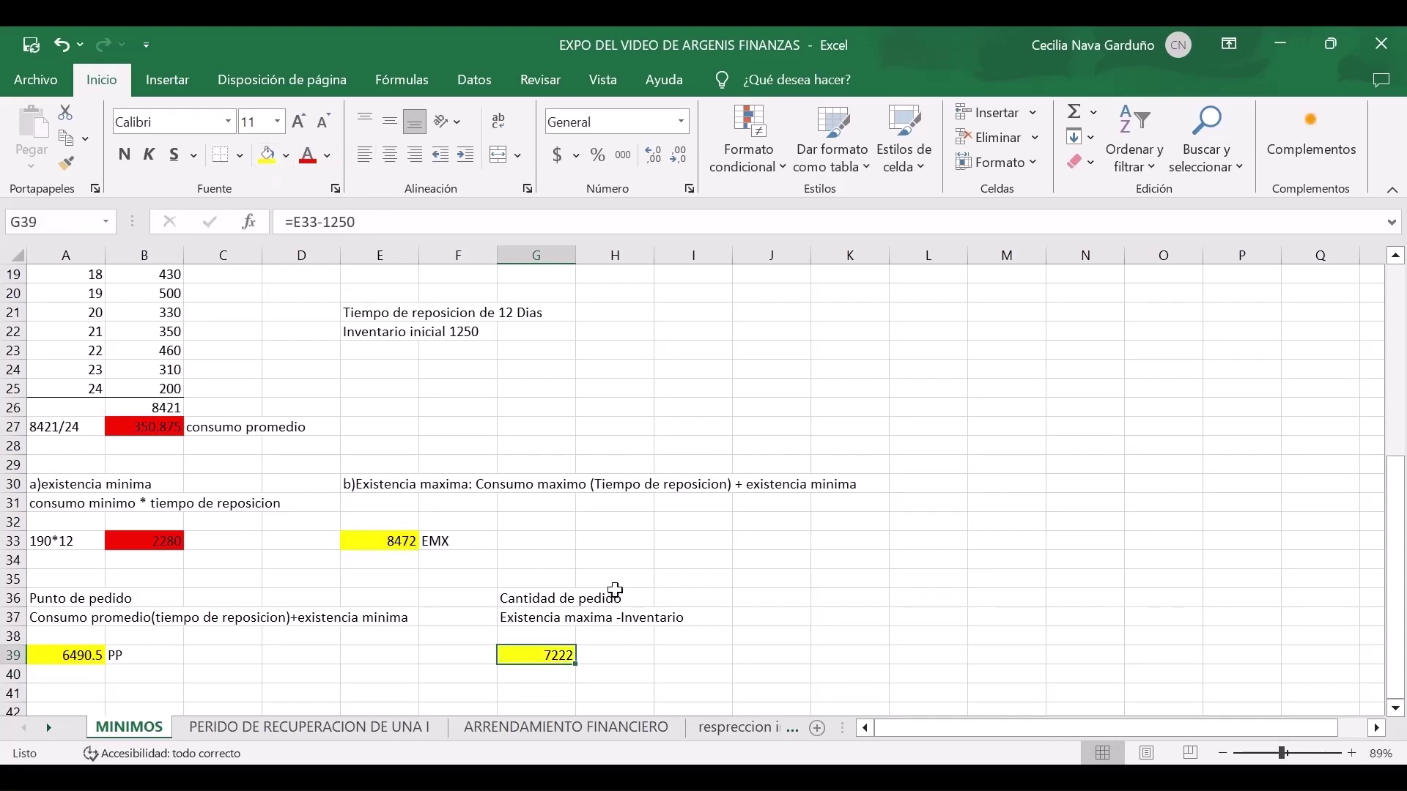
click(628, 658)
text(Cp)
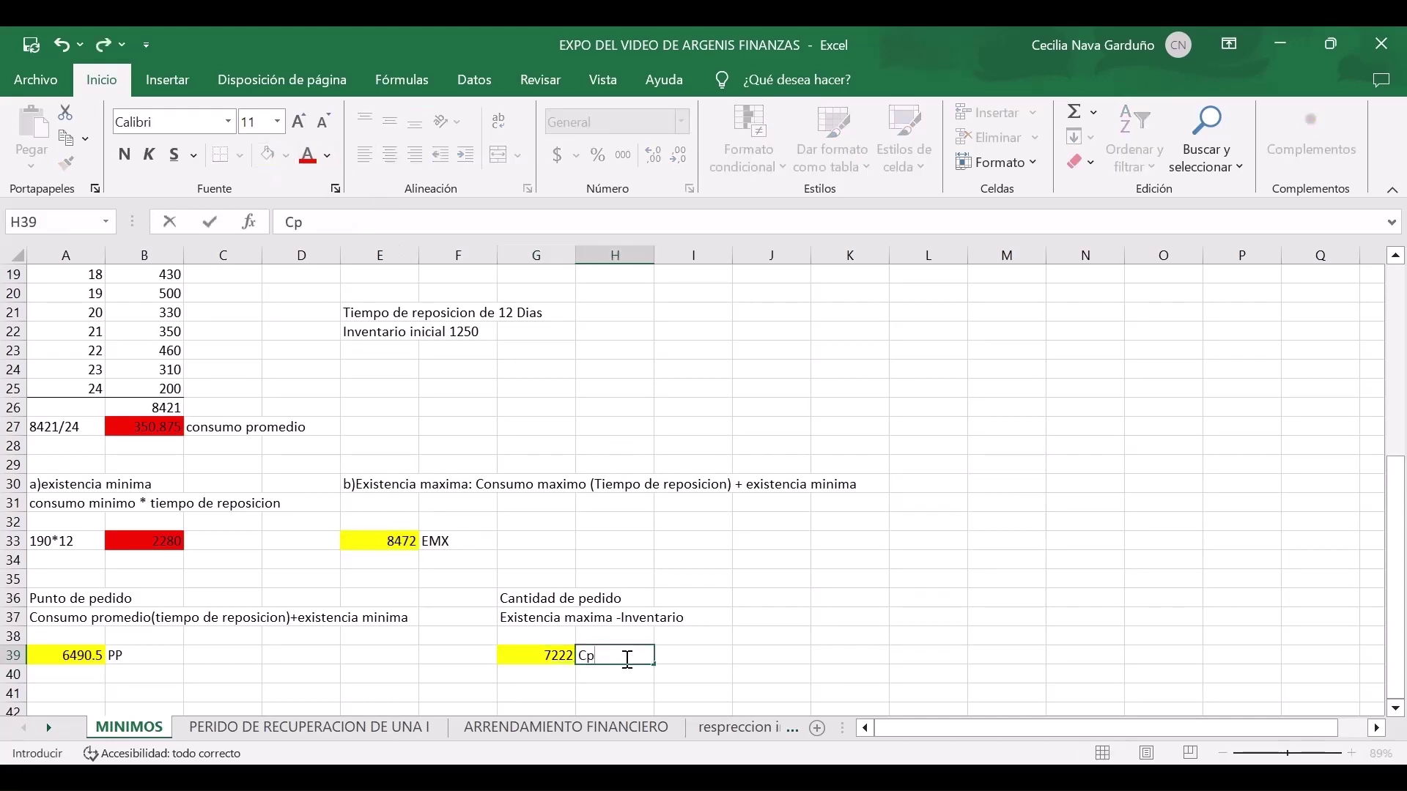
key(Return)
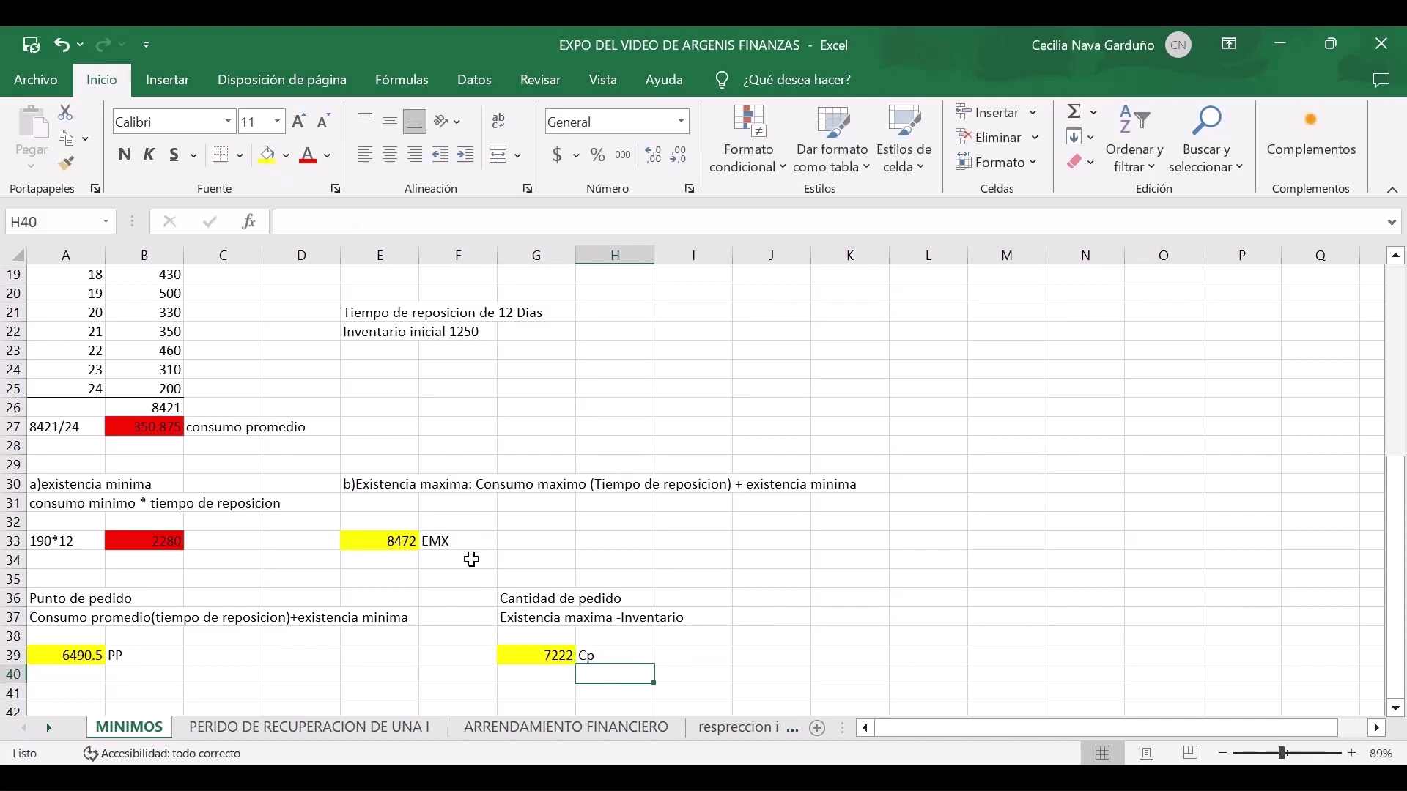
scroll(471, 559, down, 1)
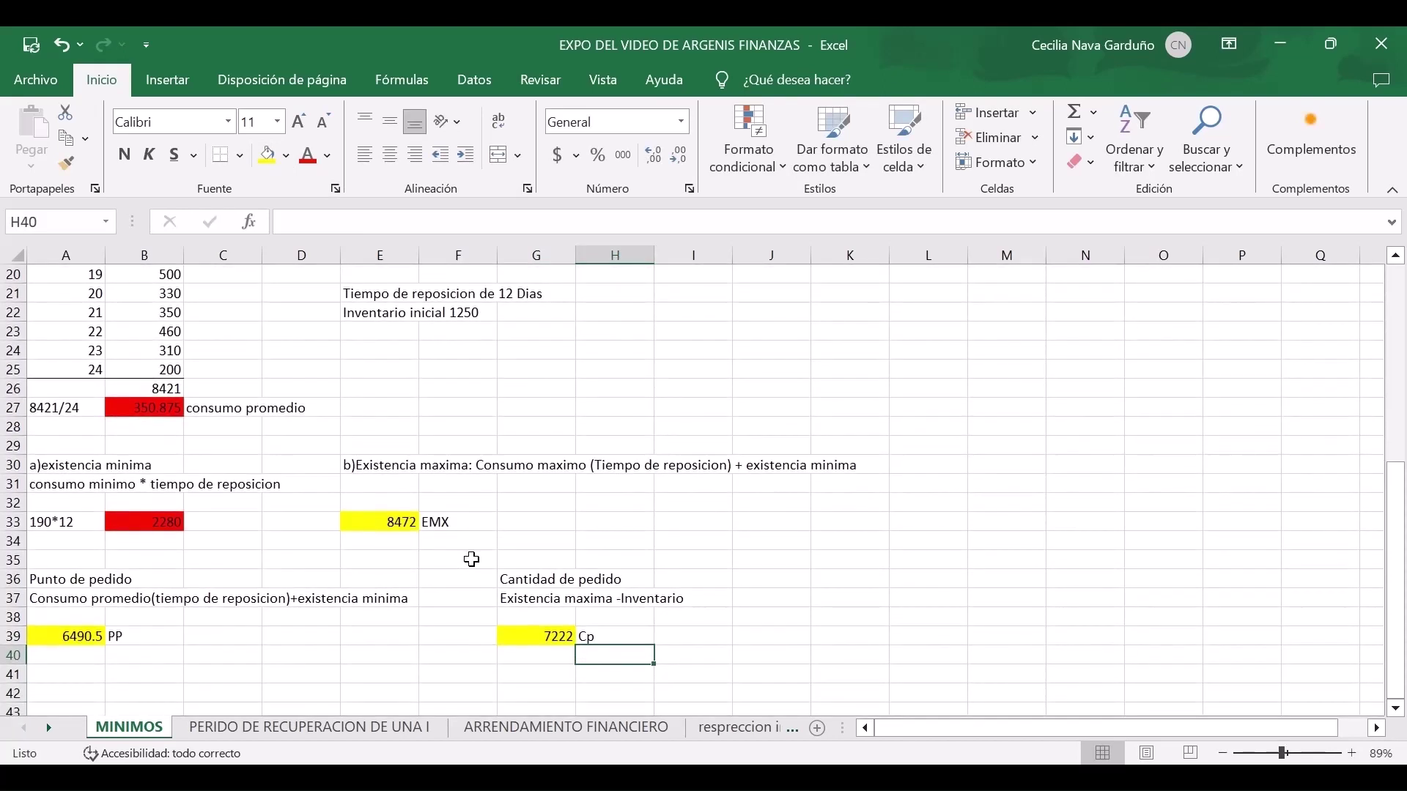
click(136, 483)
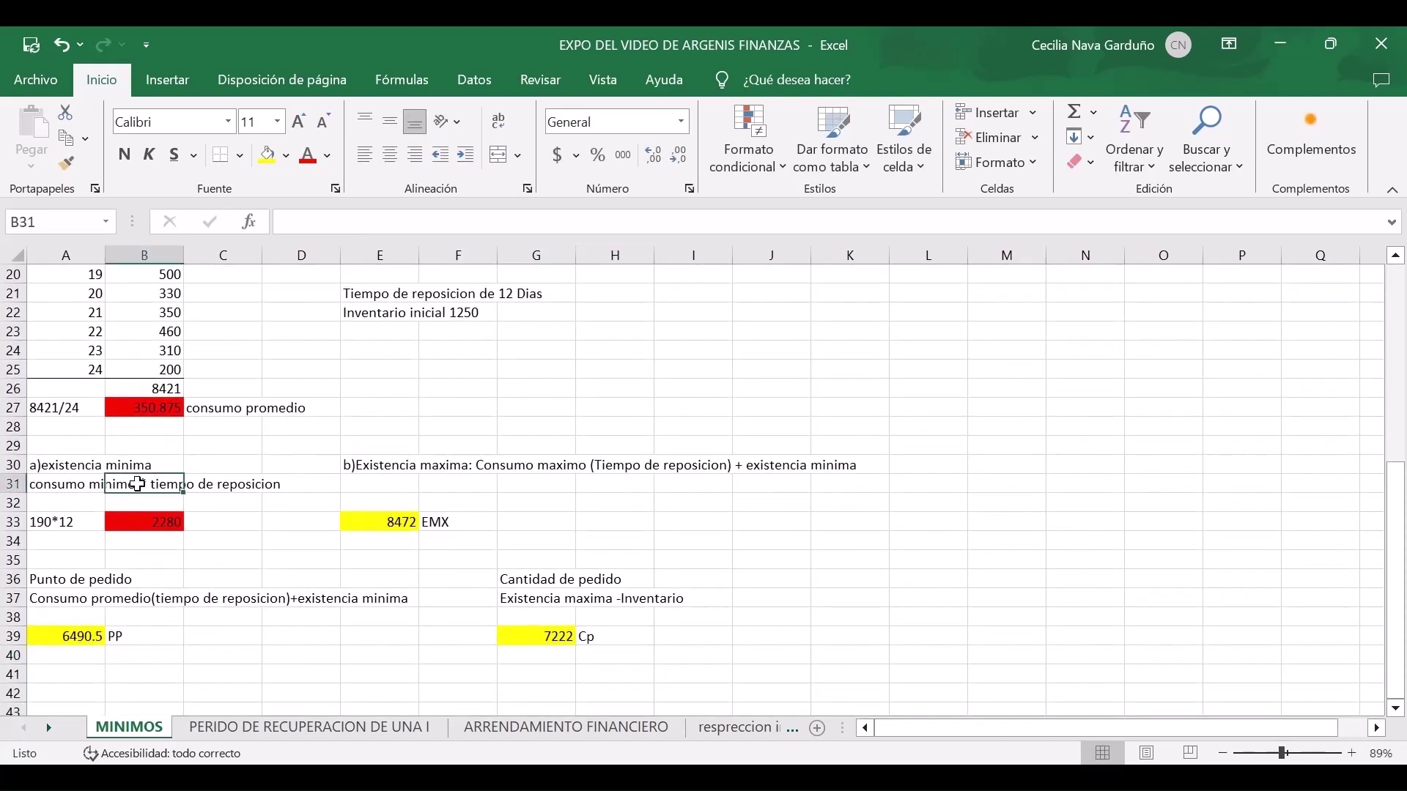
click(441, 498)
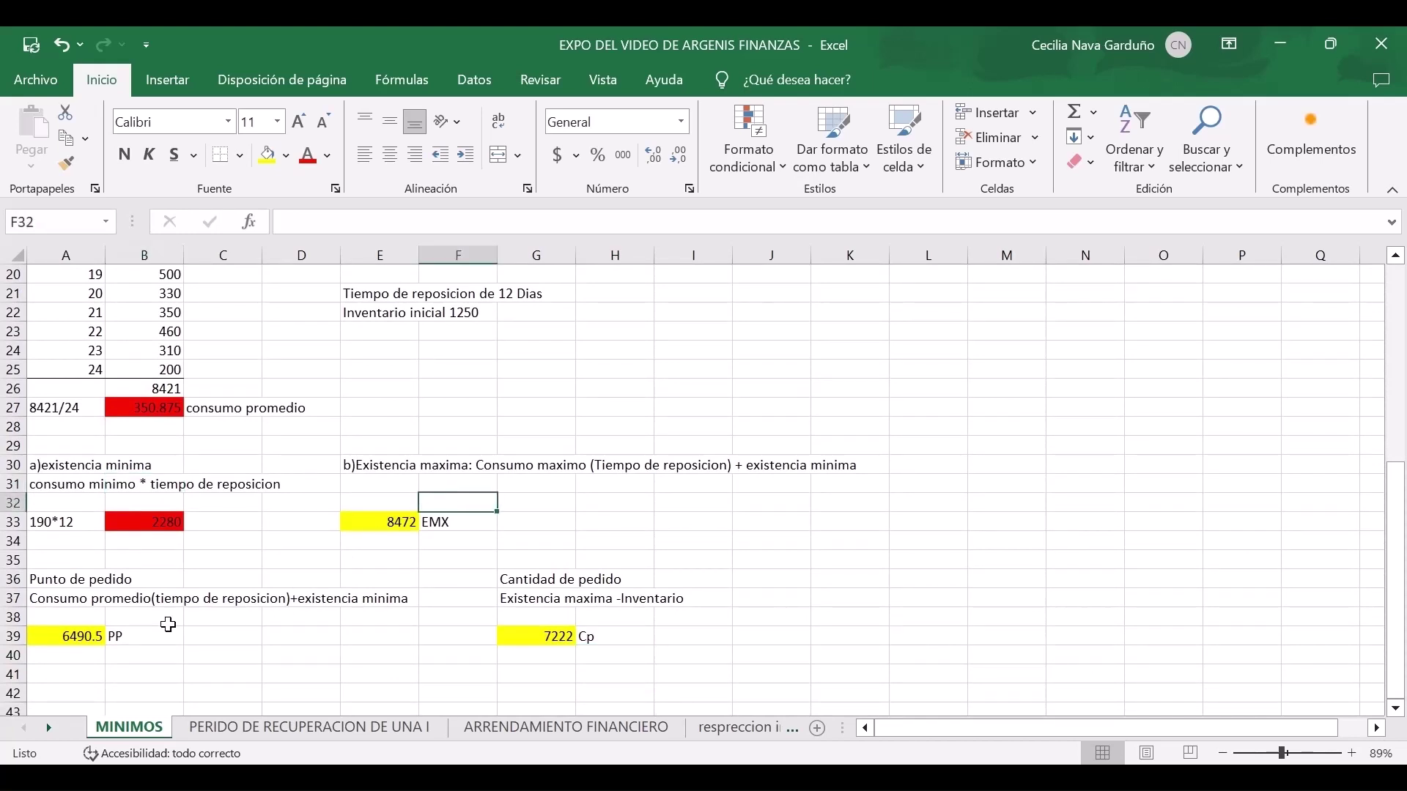
click(136, 621)
click(638, 615)
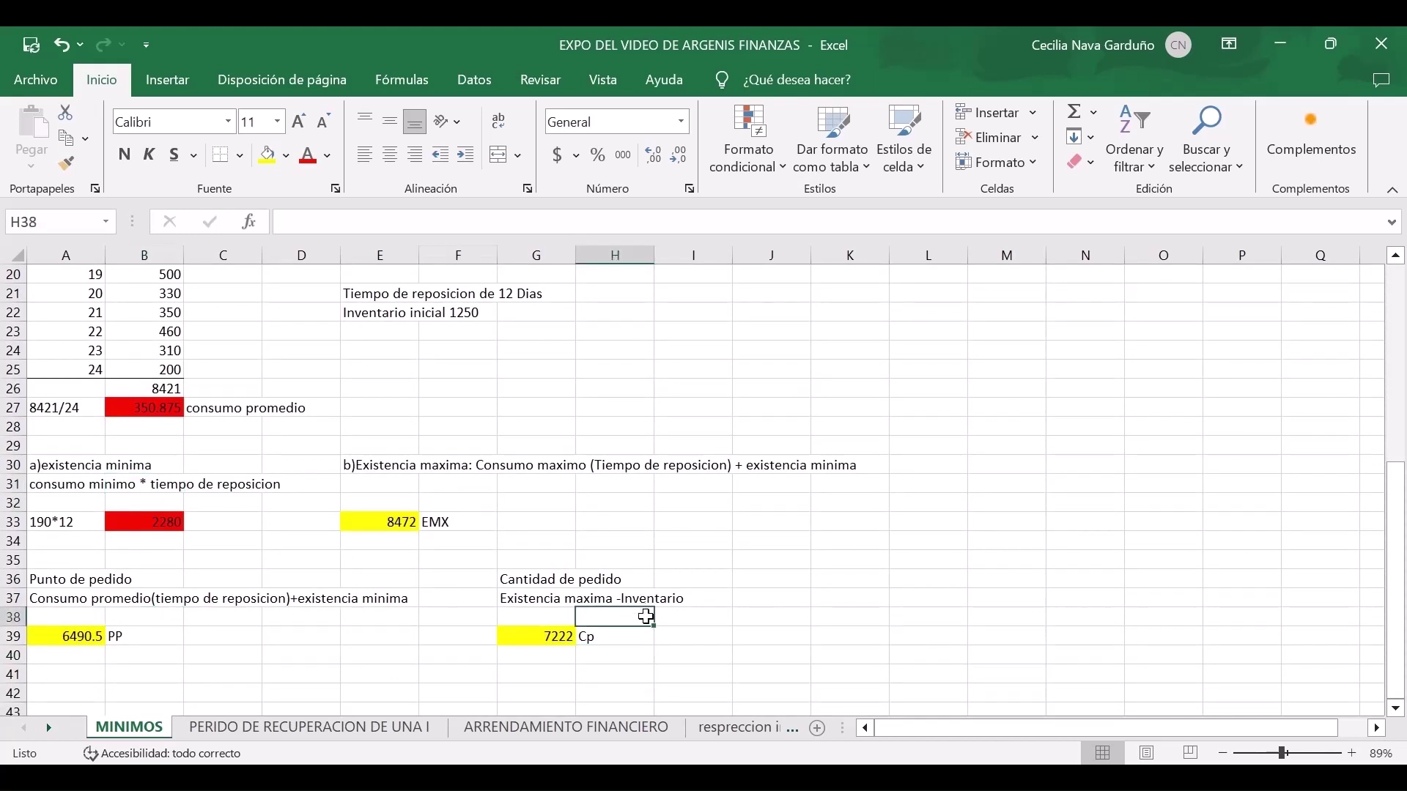
Examine the P.R.I formula, the yearly and accumulated cash-flow table and the investment data on the payback-period sheet.
scroll(551, 494, up, 1)
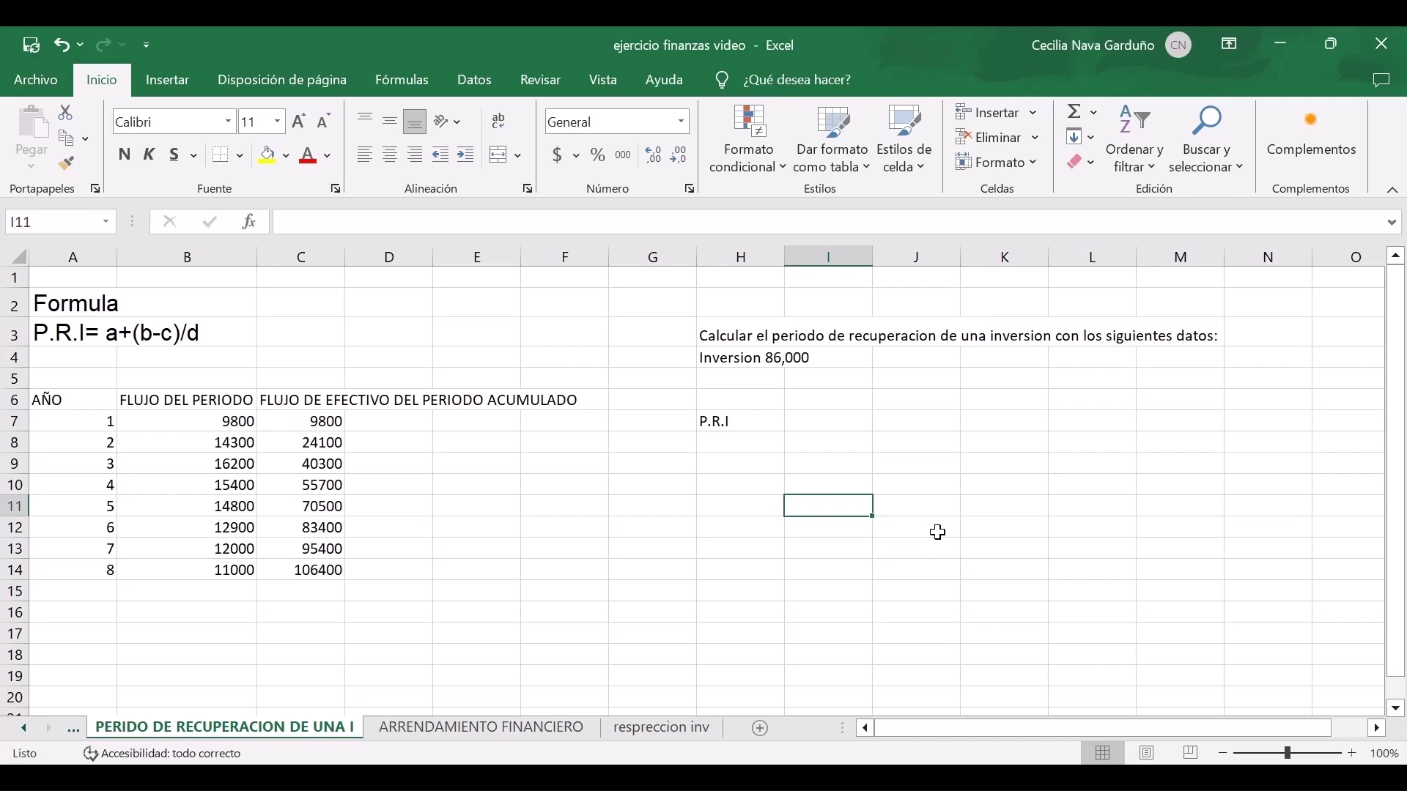
click(63, 333)
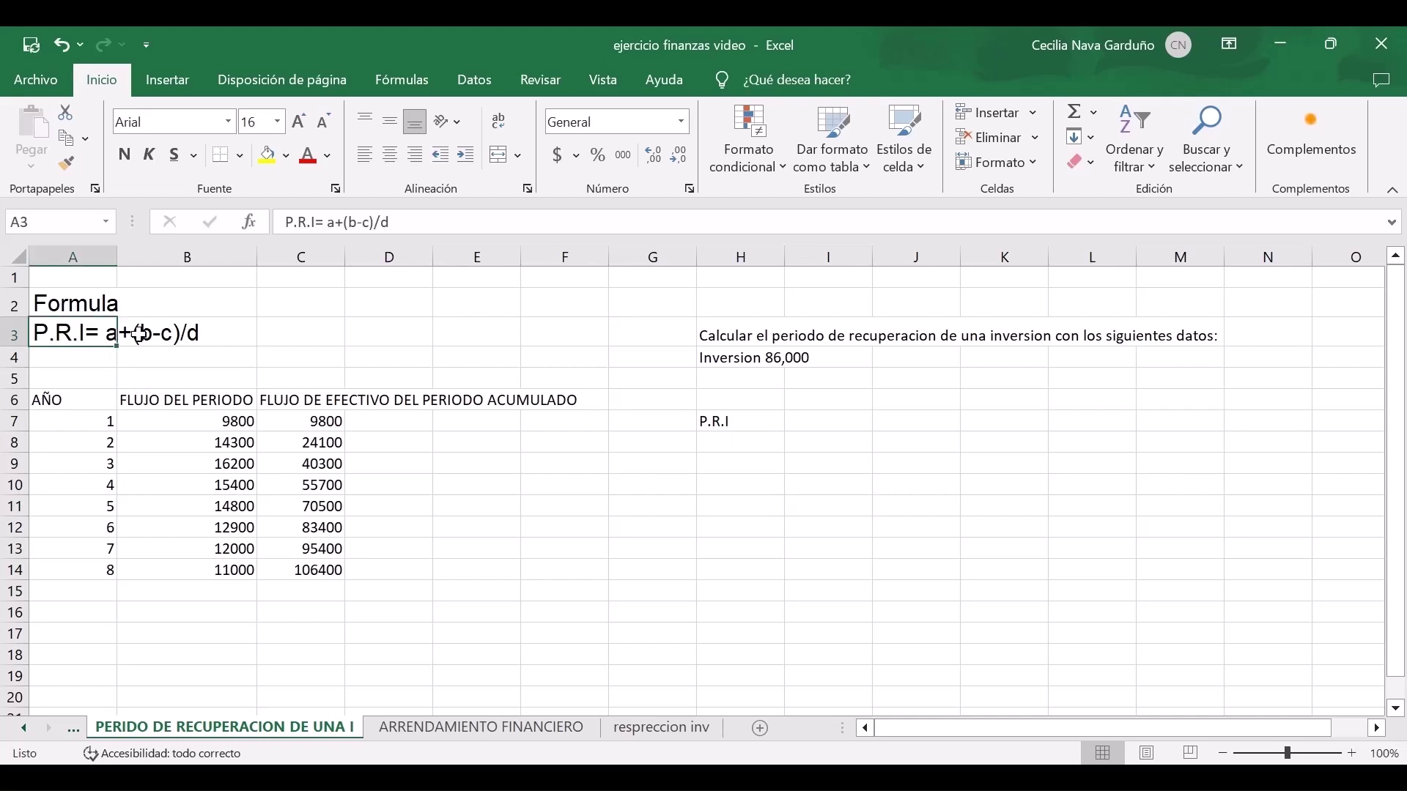
click(732, 440)
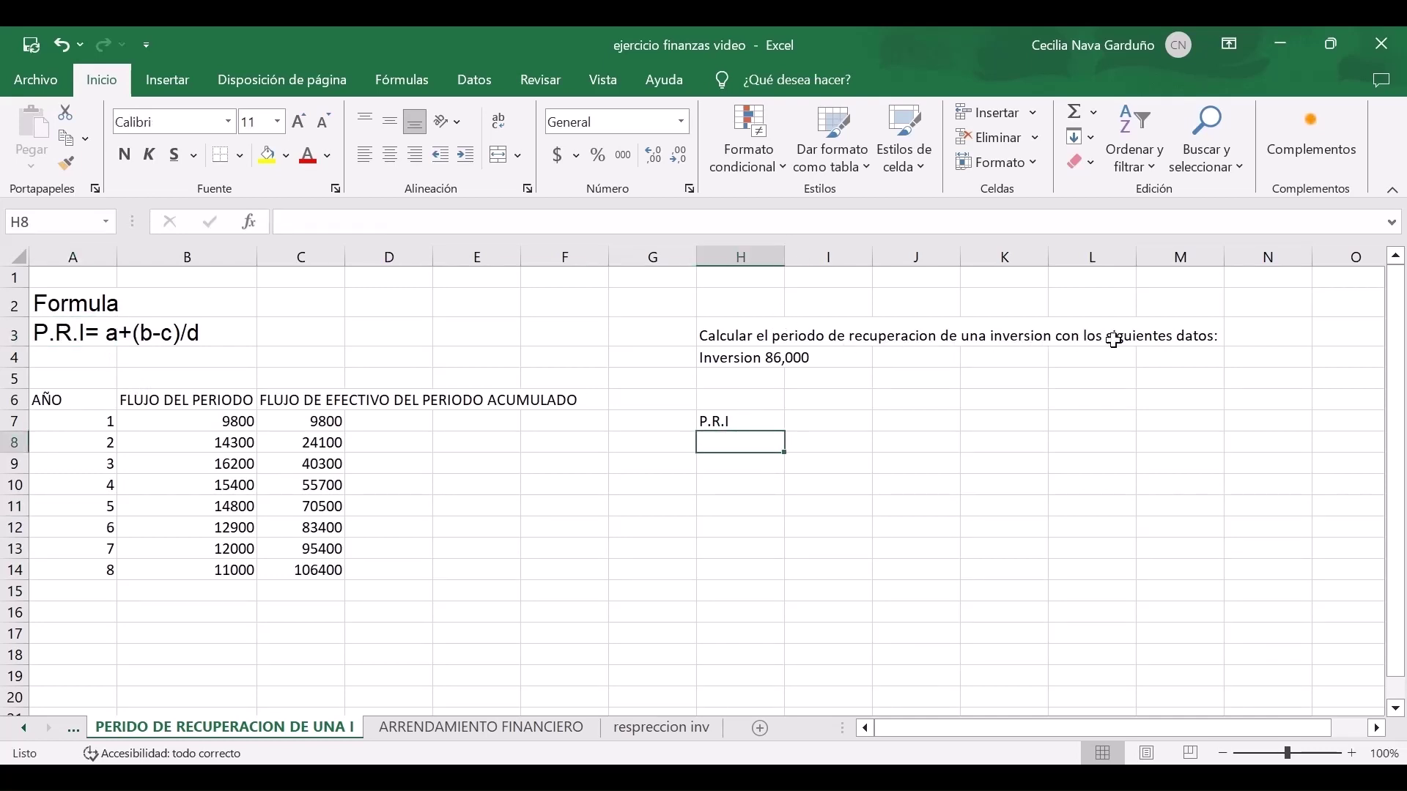
click(46, 399)
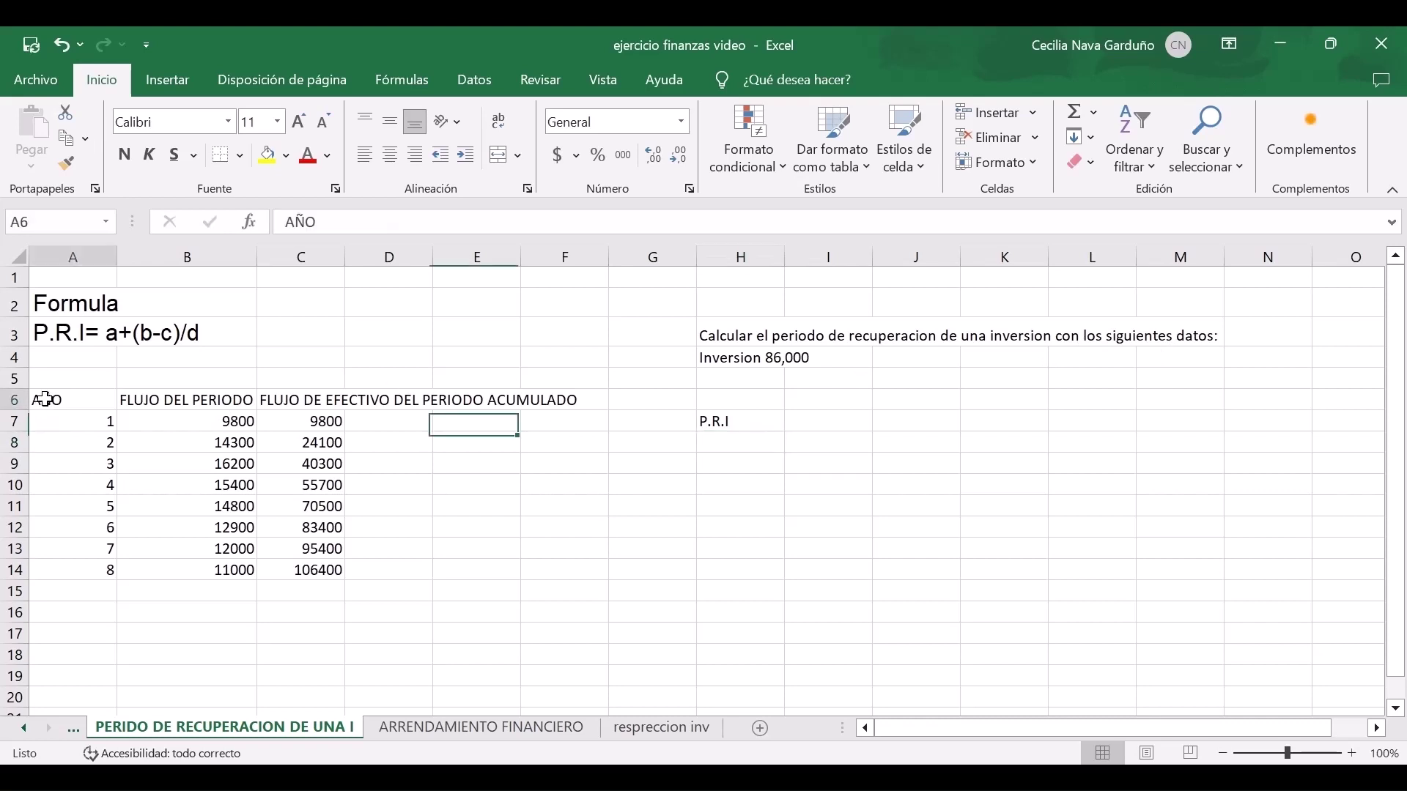
key(Right)
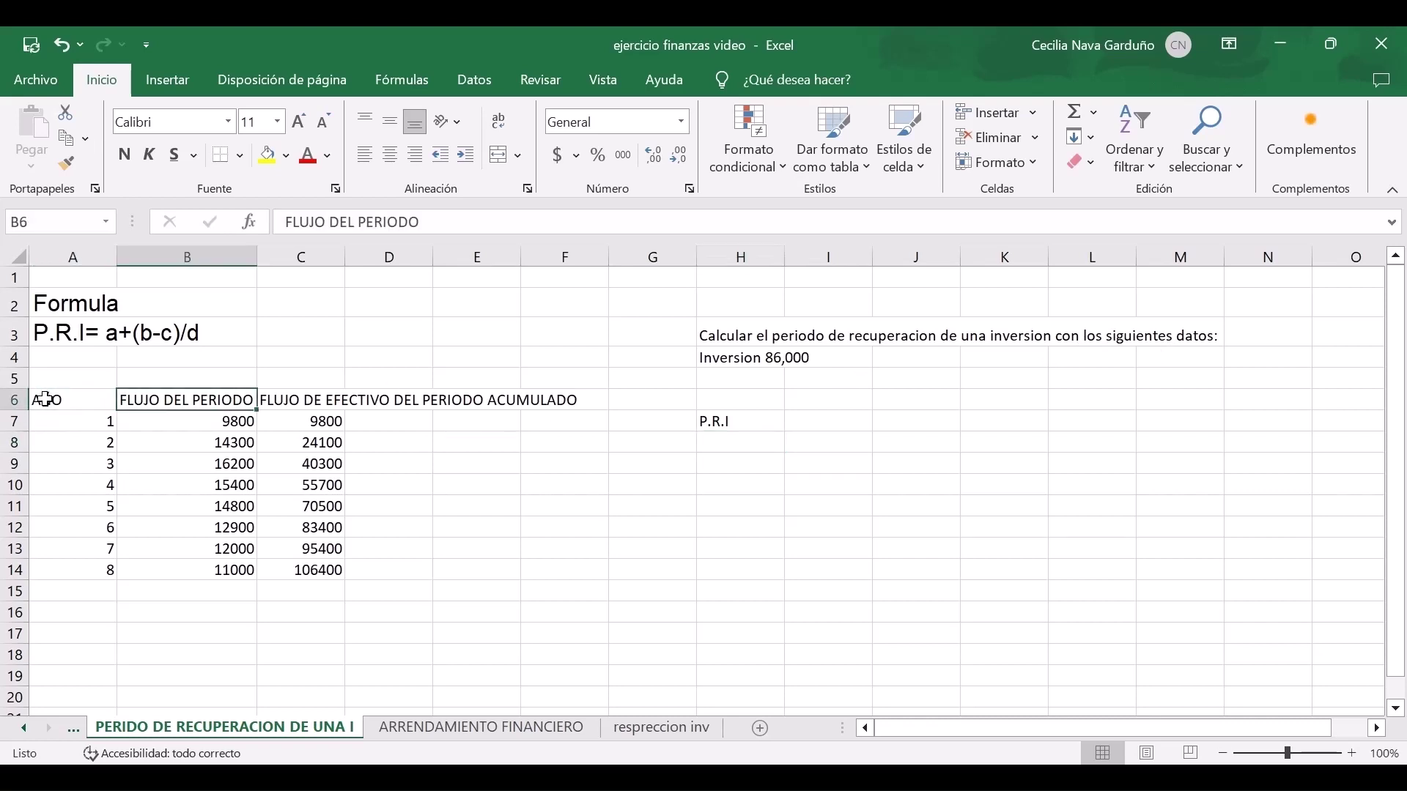
key(Right)
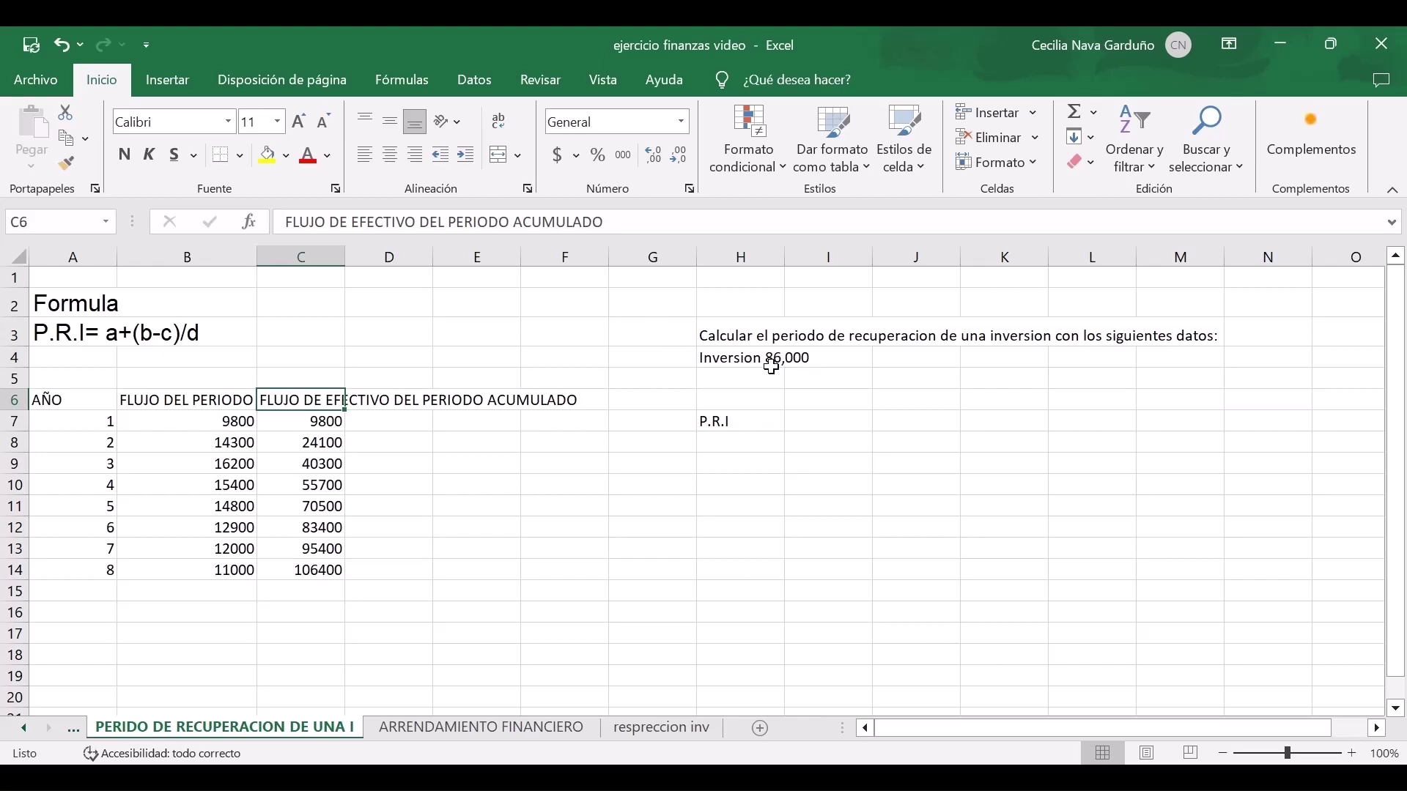
click(744, 443)
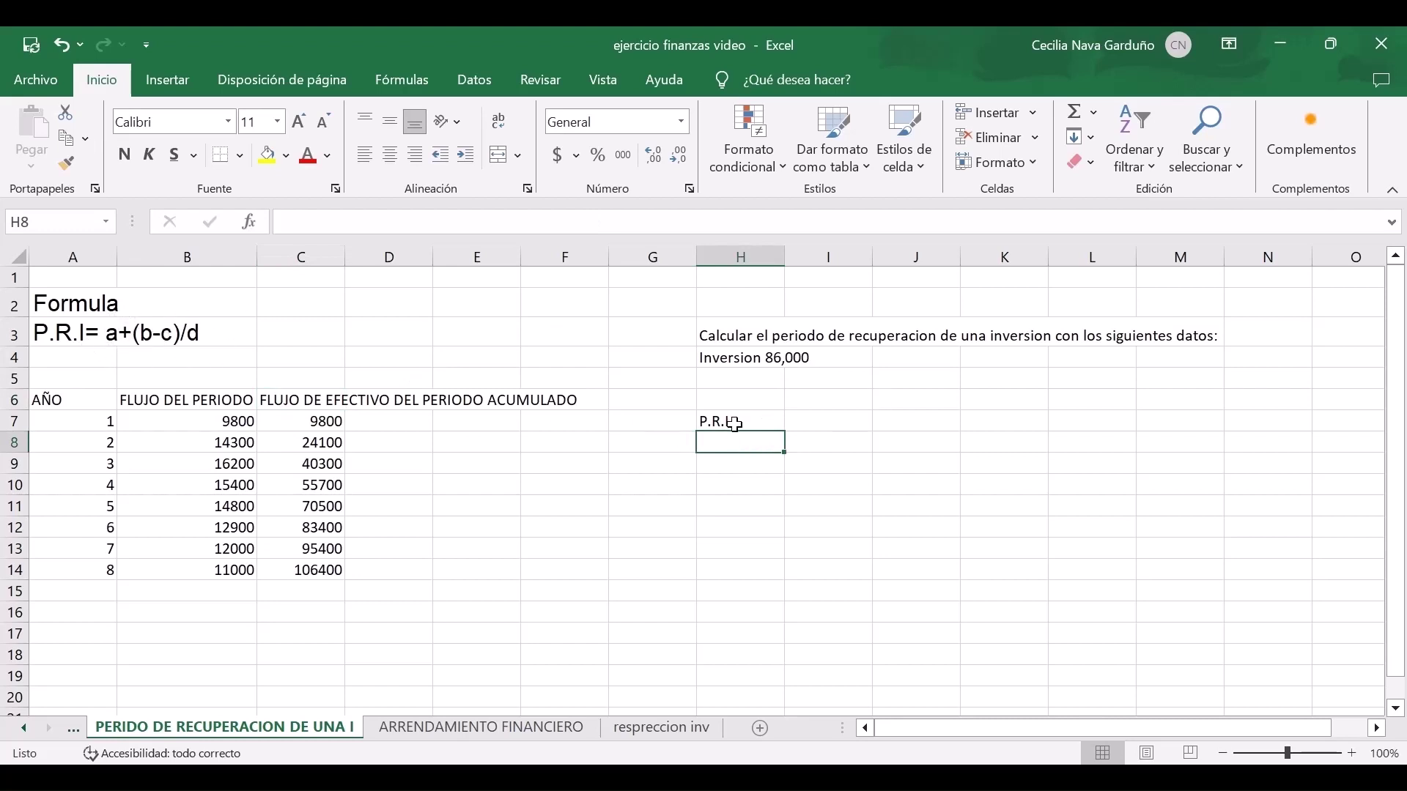
click(814, 422)
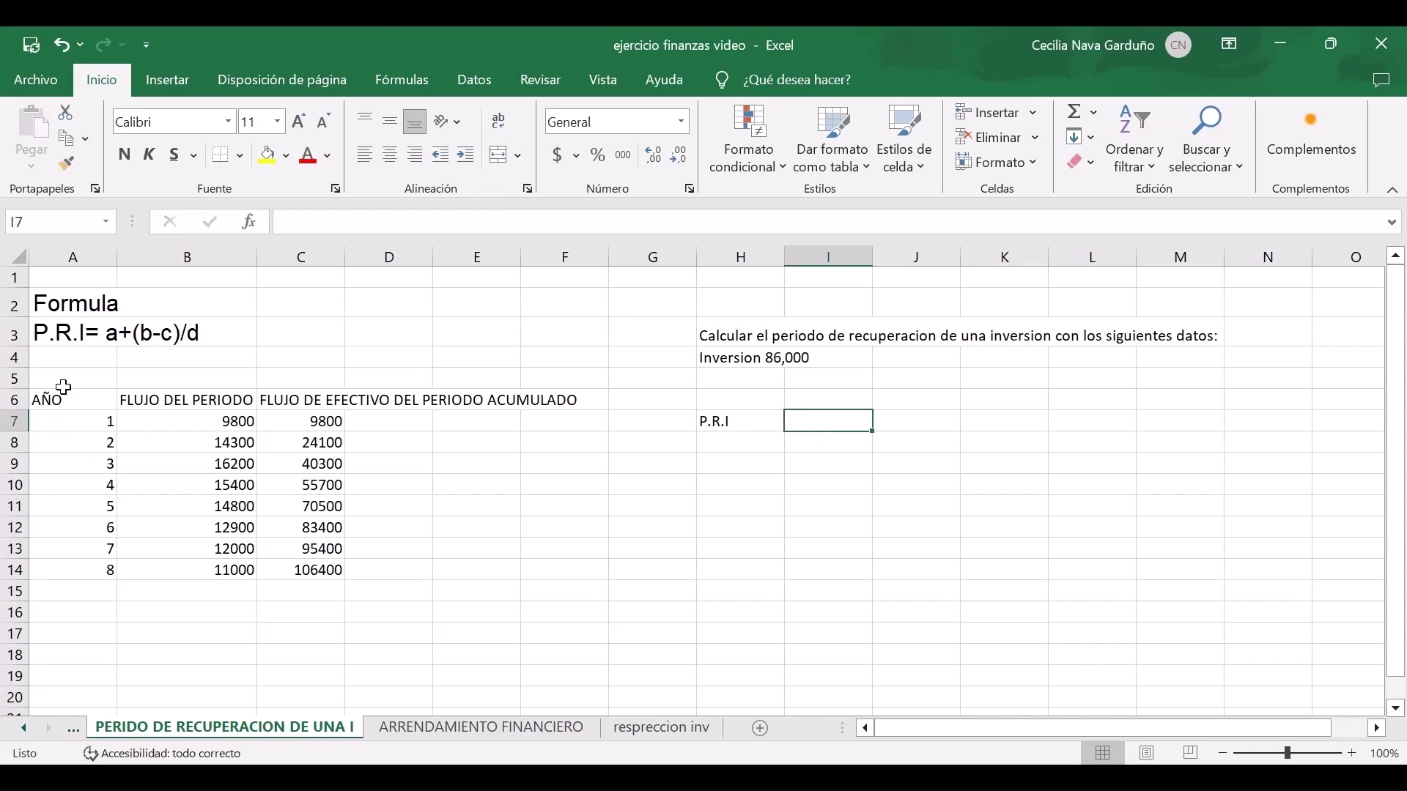
Fill the year 6 cell A12 with yellow and check the year 7 cash flow and accumulated flow.
click(101, 523)
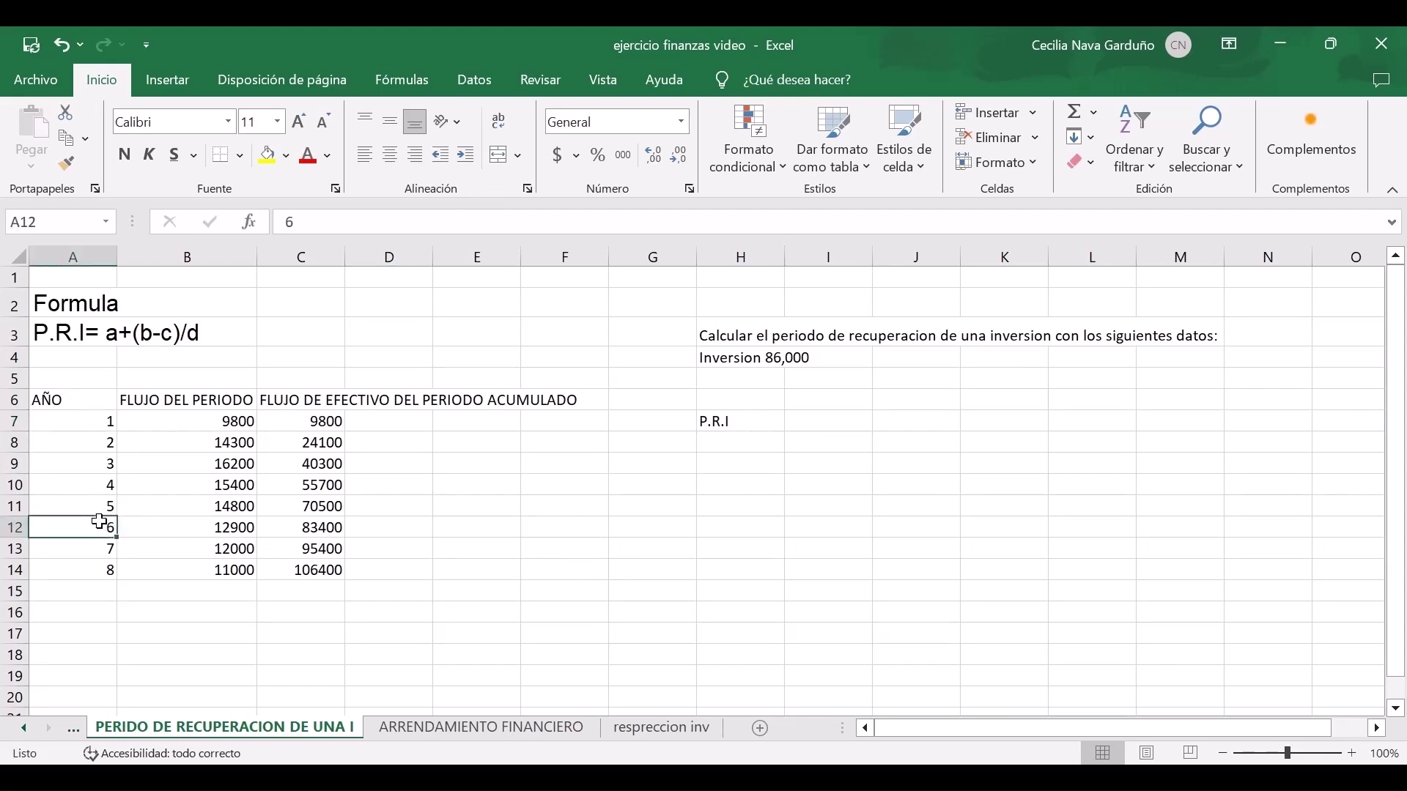
click(269, 156)
click(234, 544)
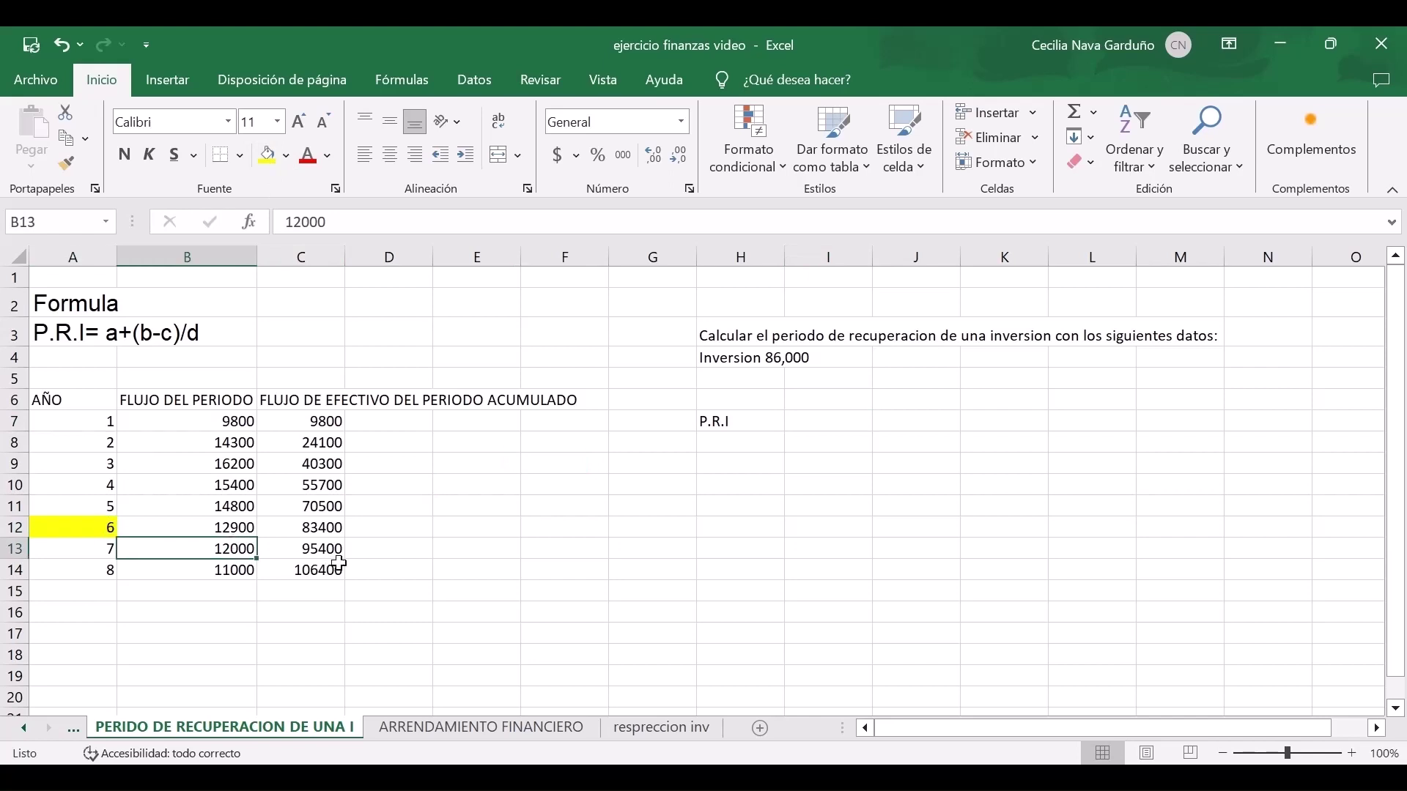
click(326, 548)
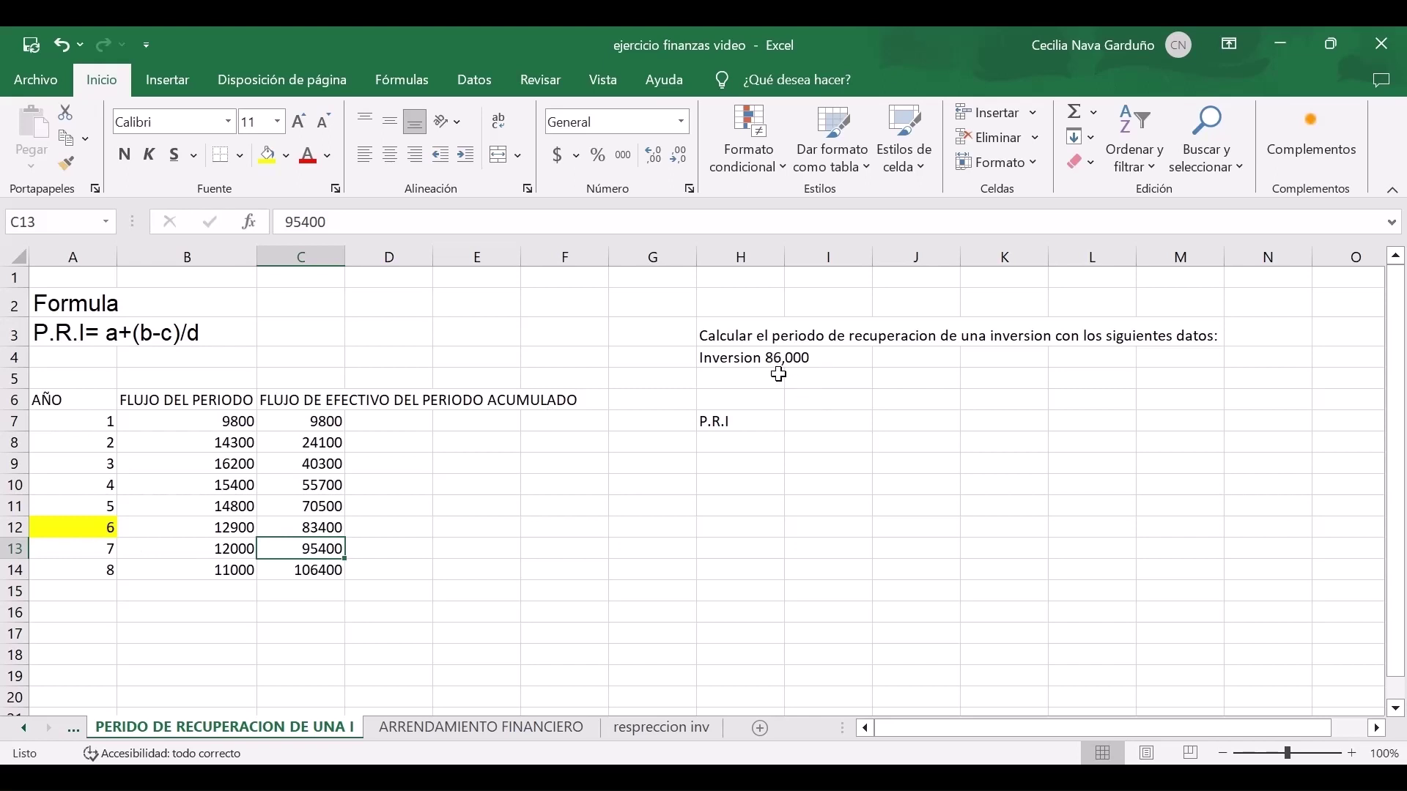
click(807, 420)
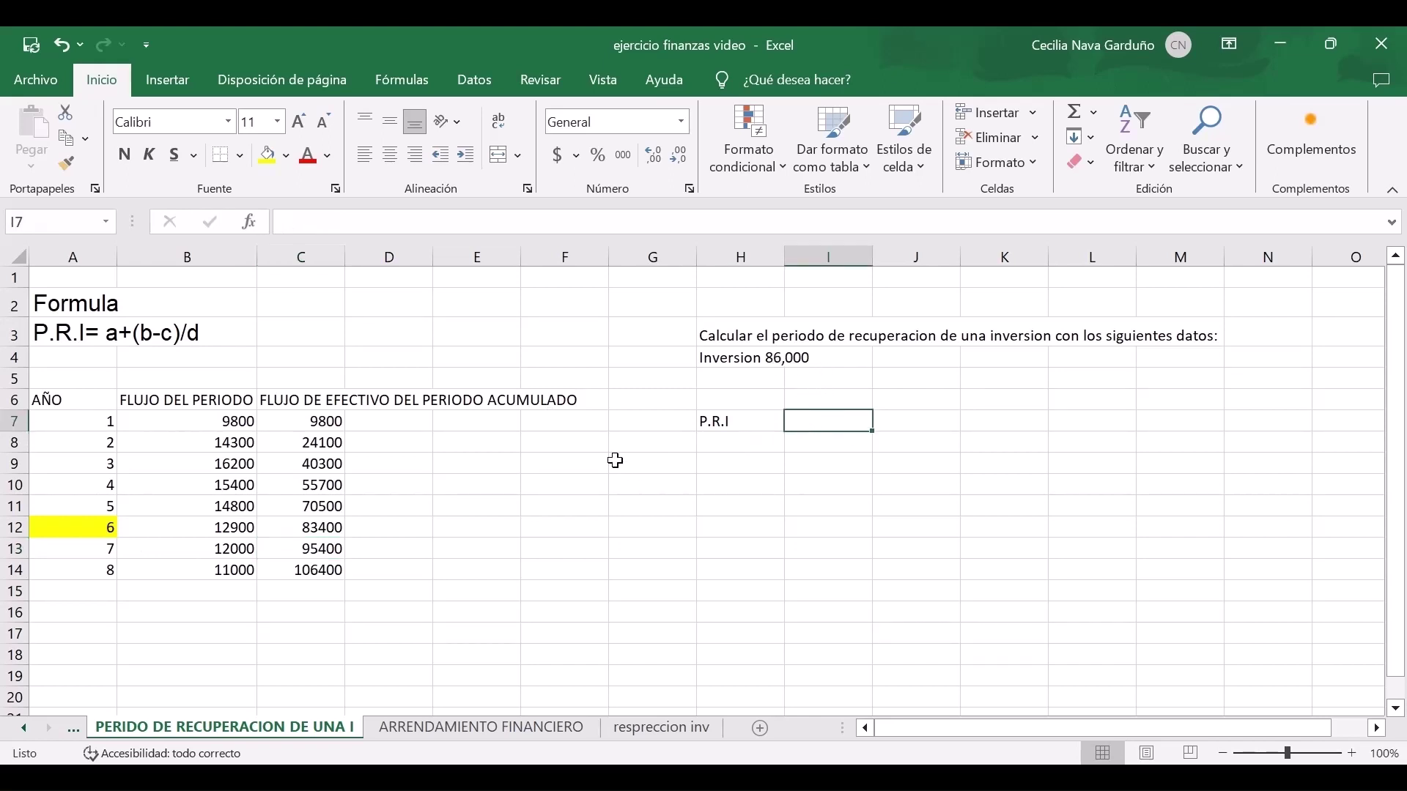
text(6)
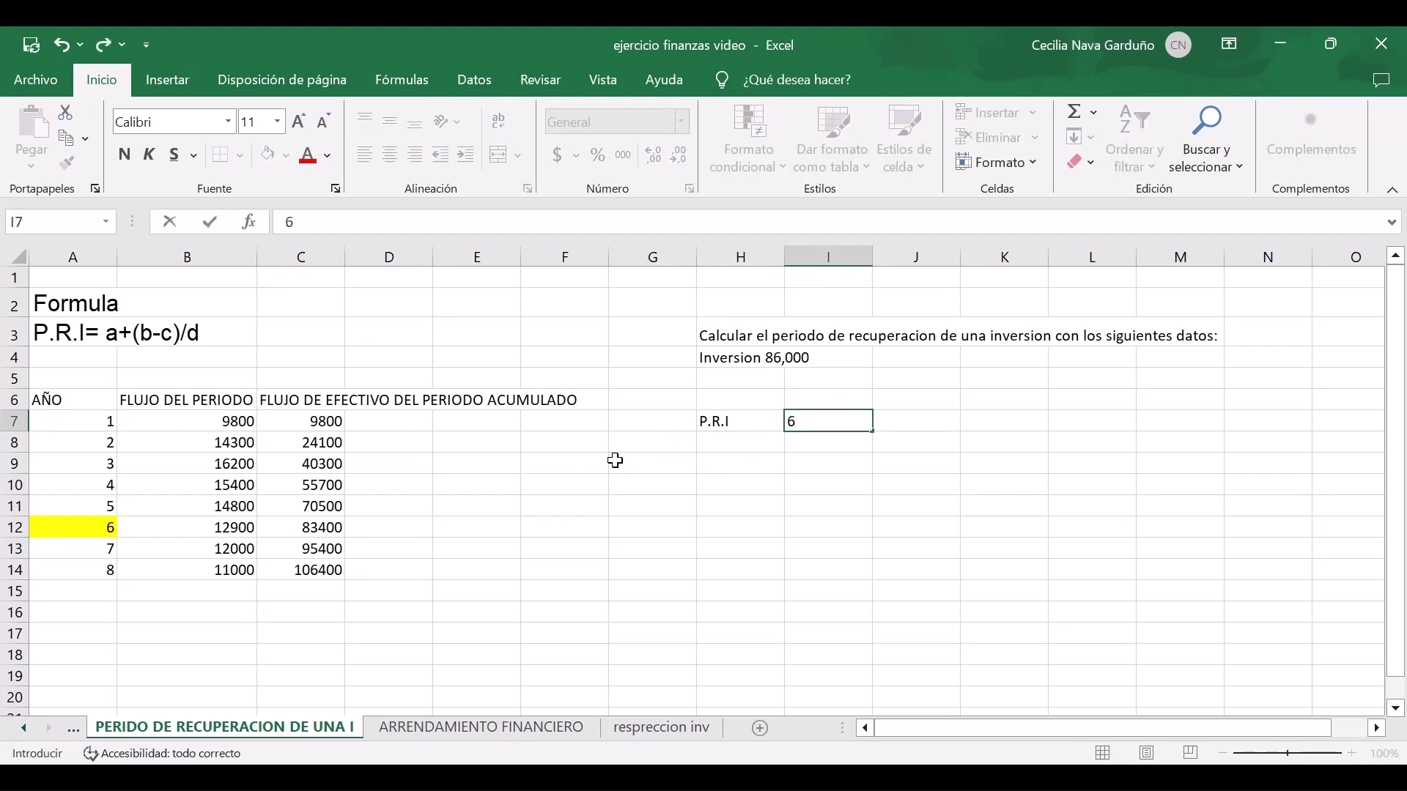
text(+(86000-)
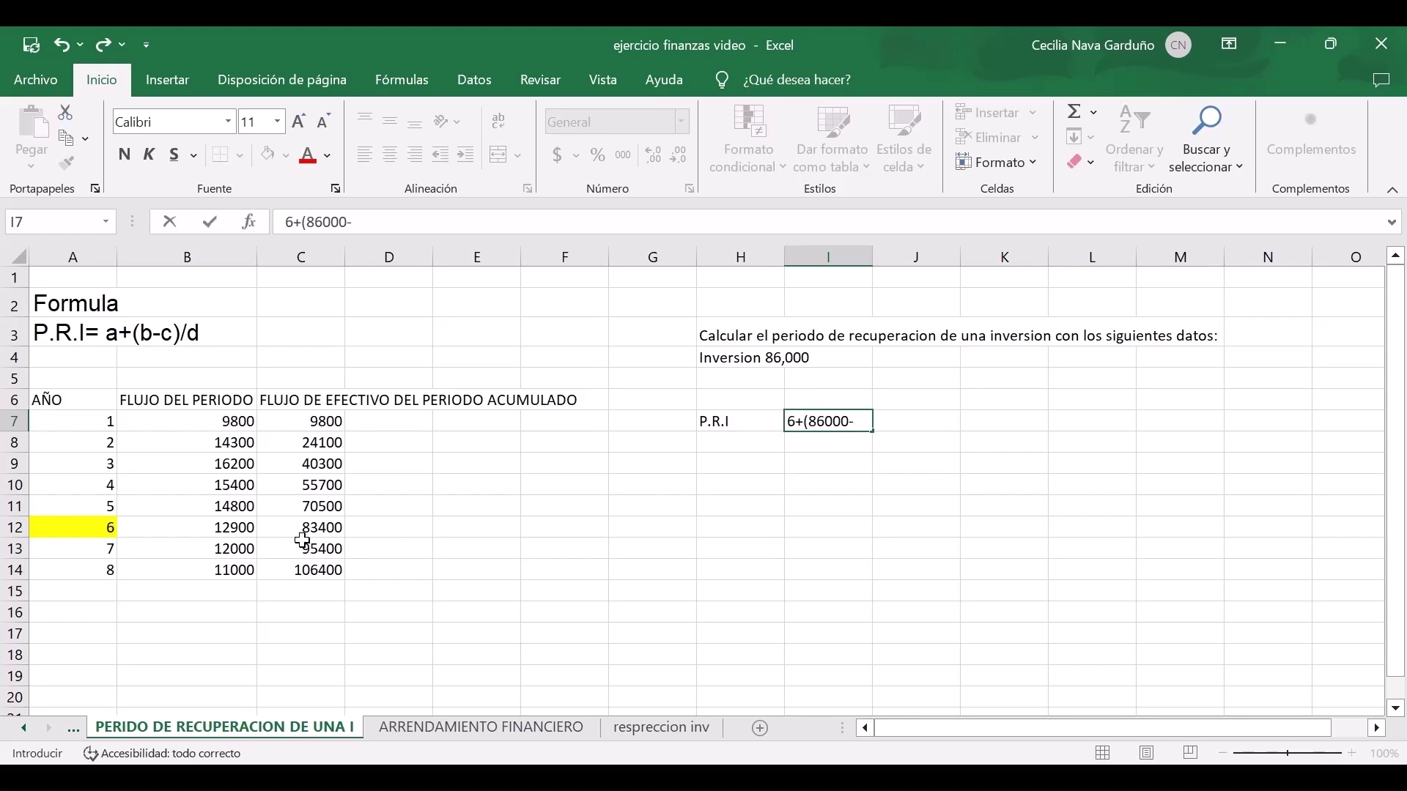
text(83400)/)
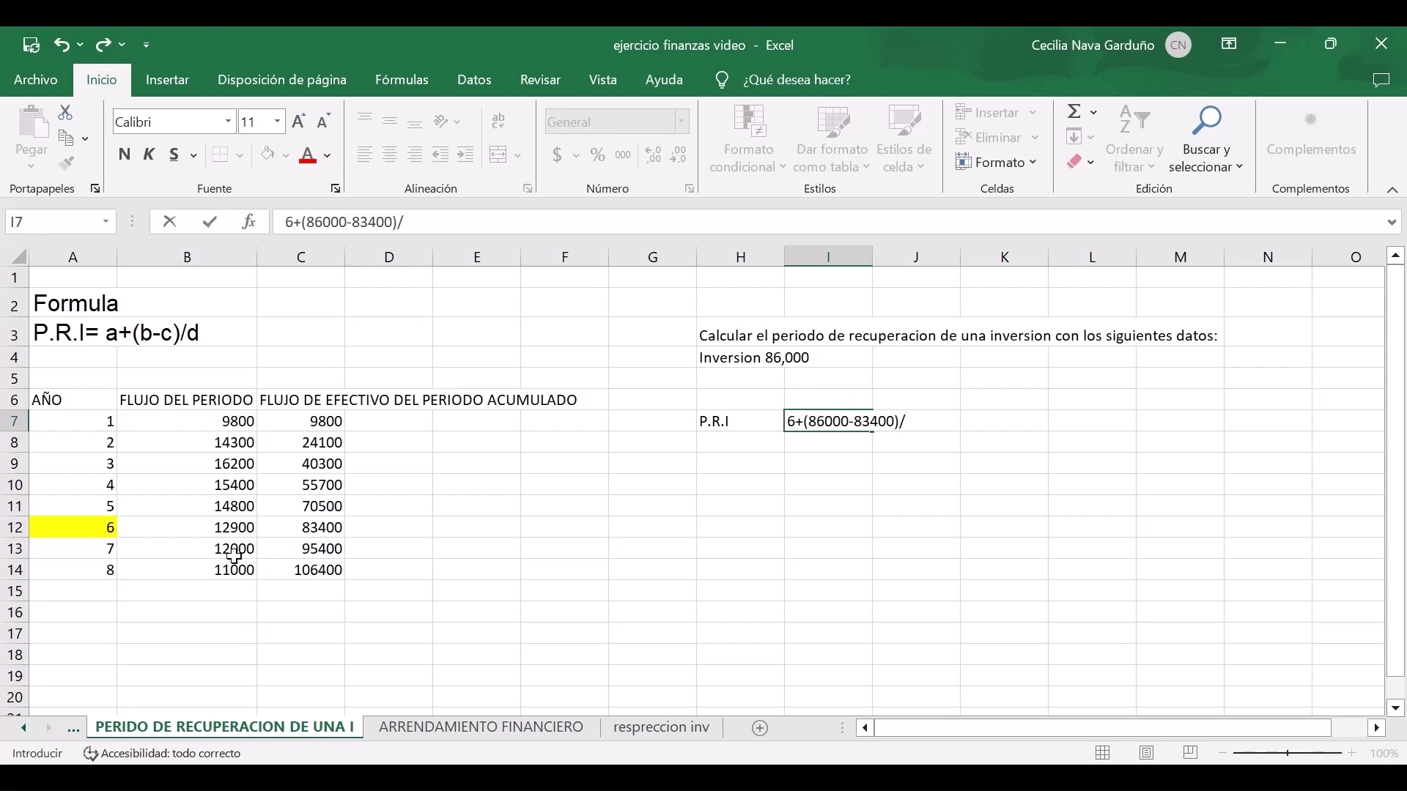
text(12000)
key(Return)
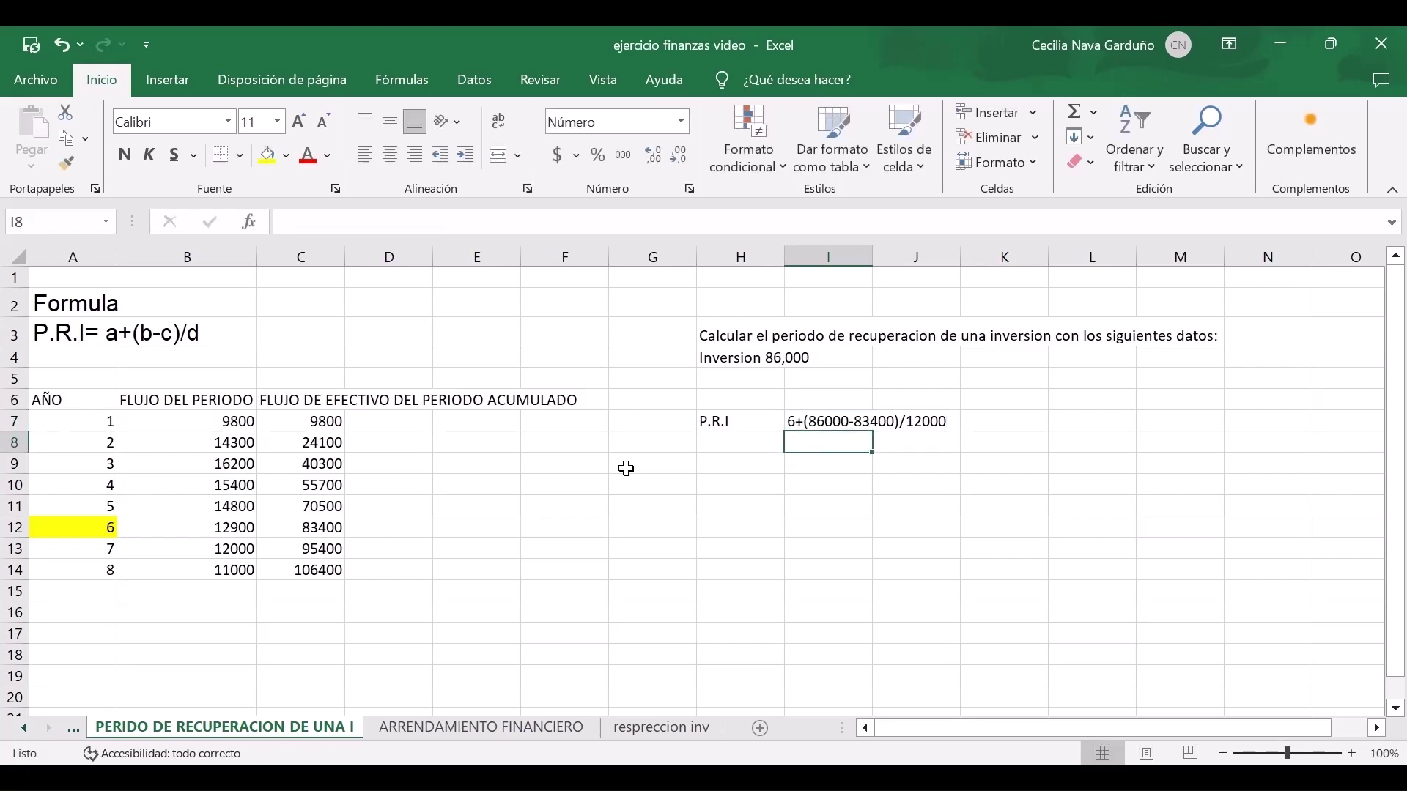
text(=)
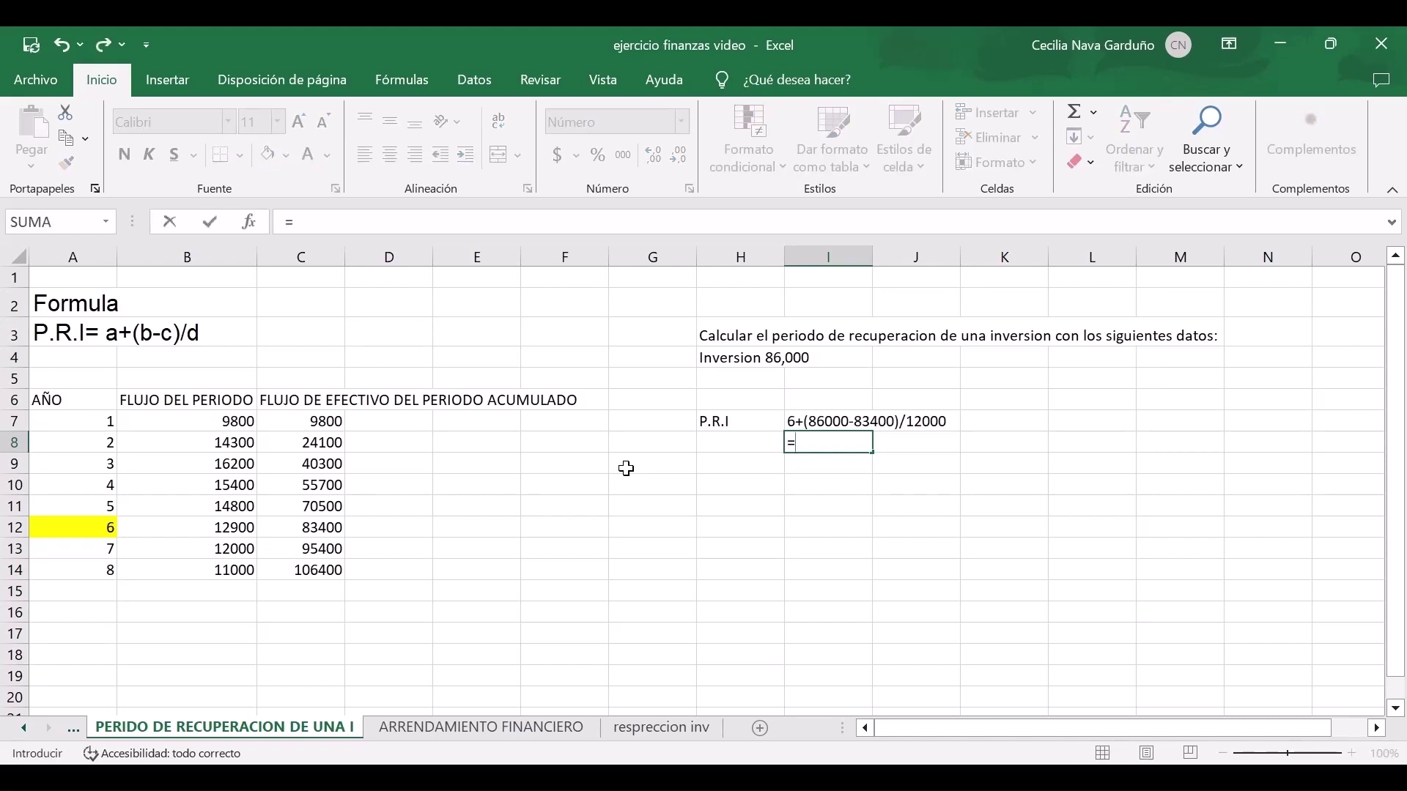
text(6+(86000)
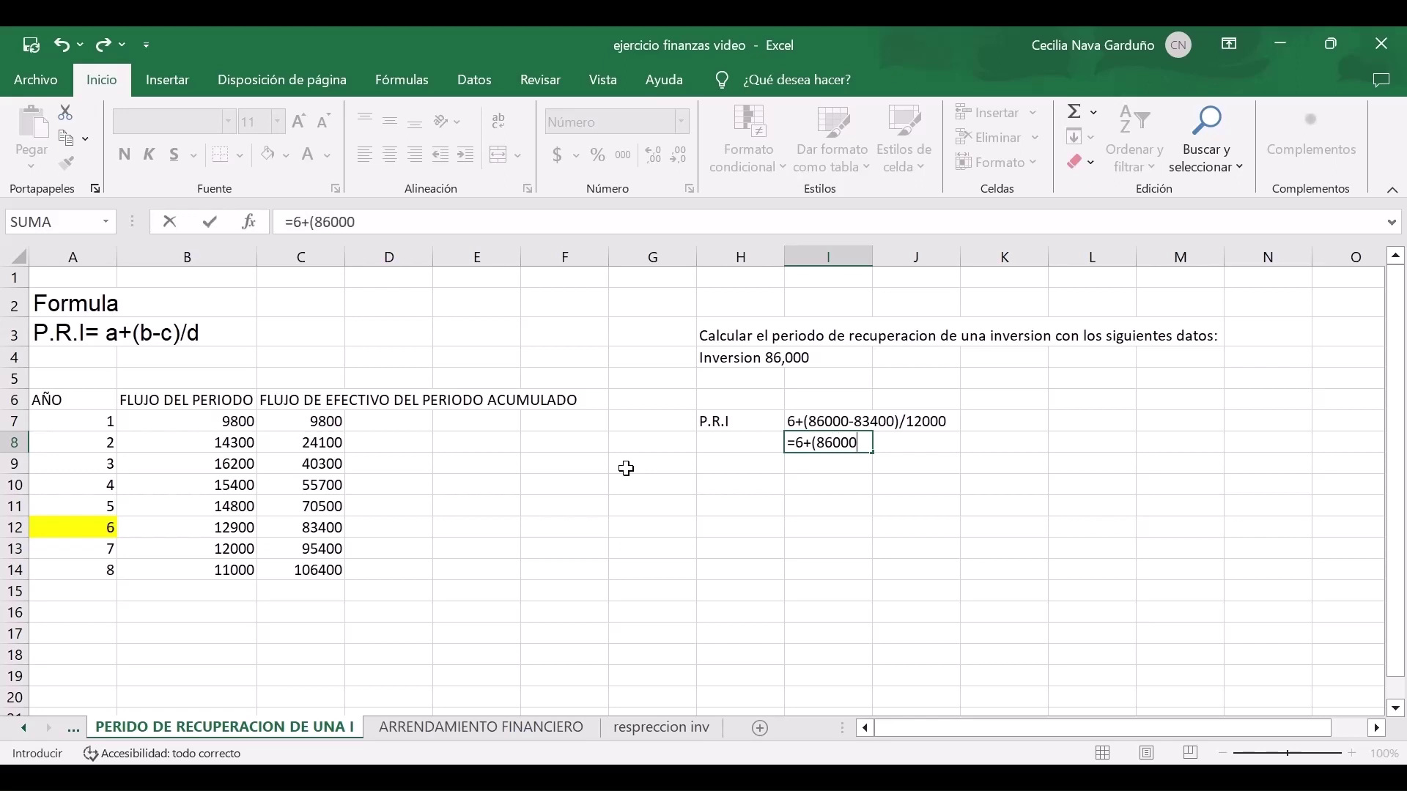
text(-83400))
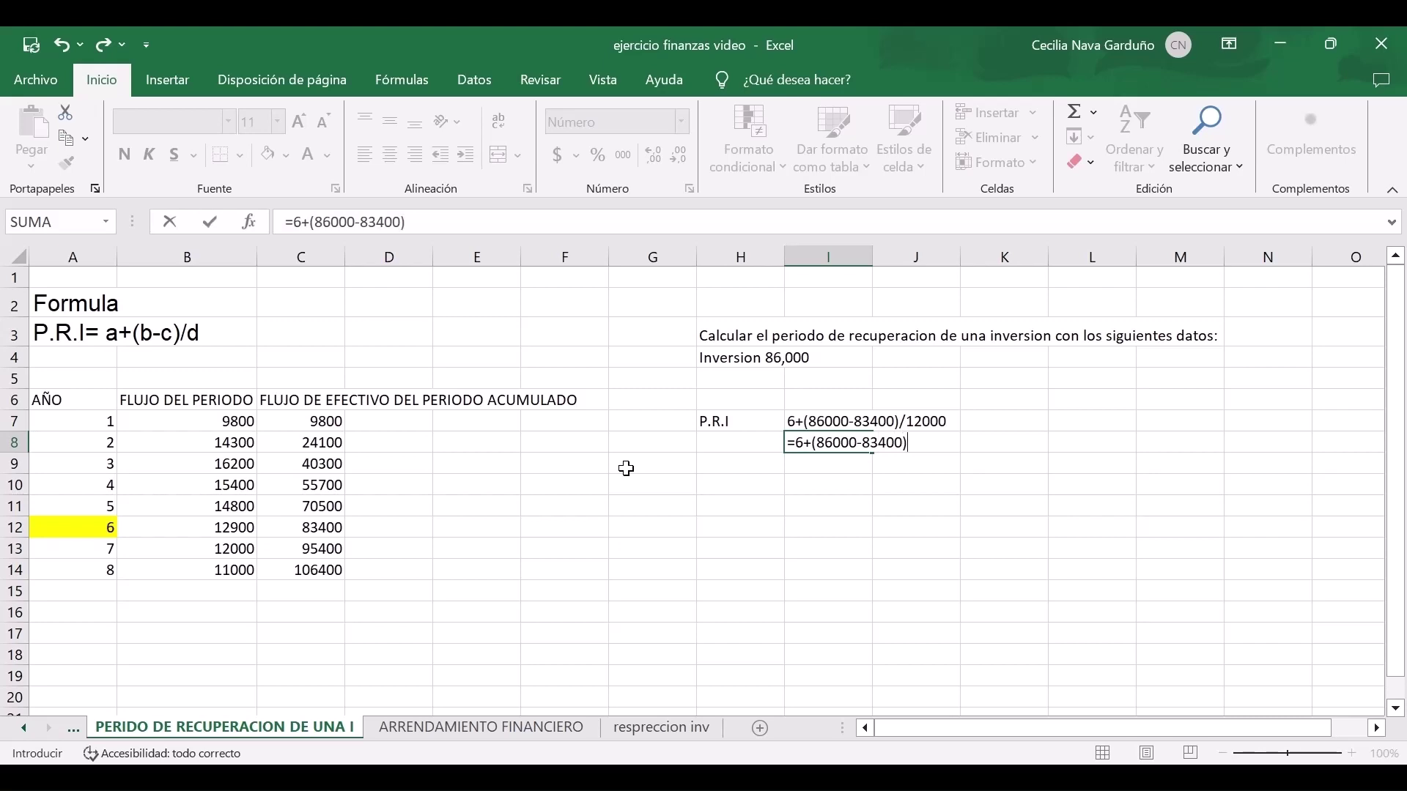
text(()
key(BackSpace)
text(/12000)
key(Return)
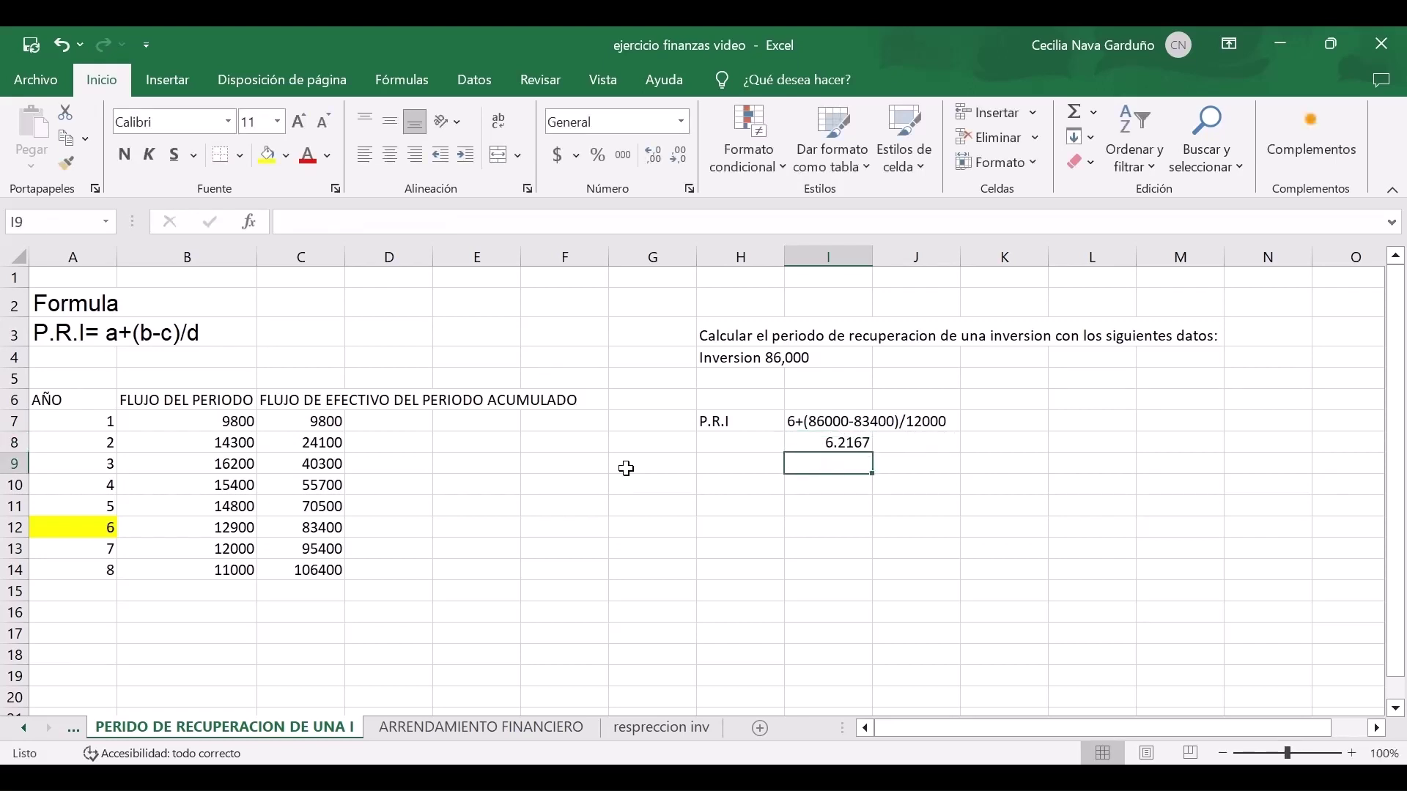
Enter the label "6 AÑOS" in J8, beside the payback-period result.
key(Up)
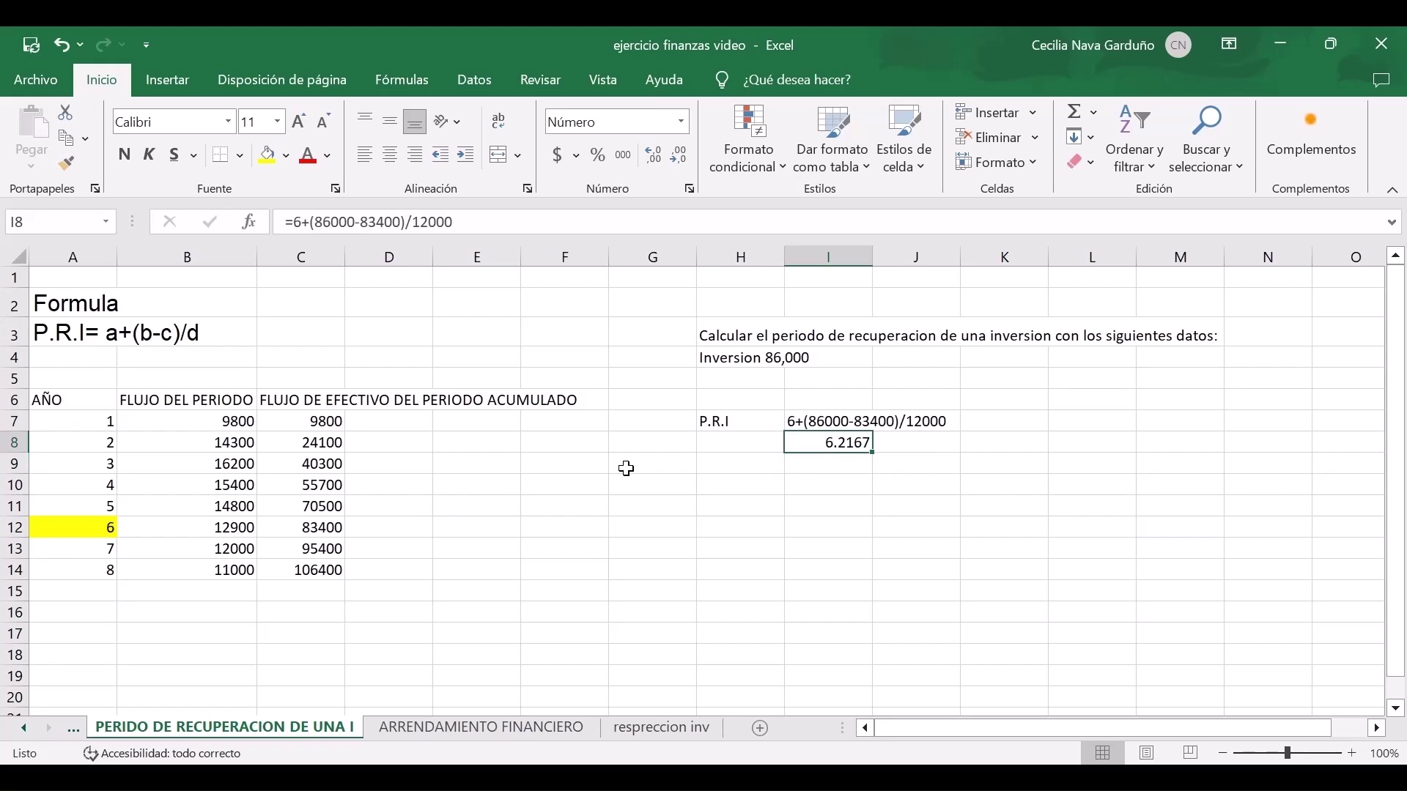
key(Right)
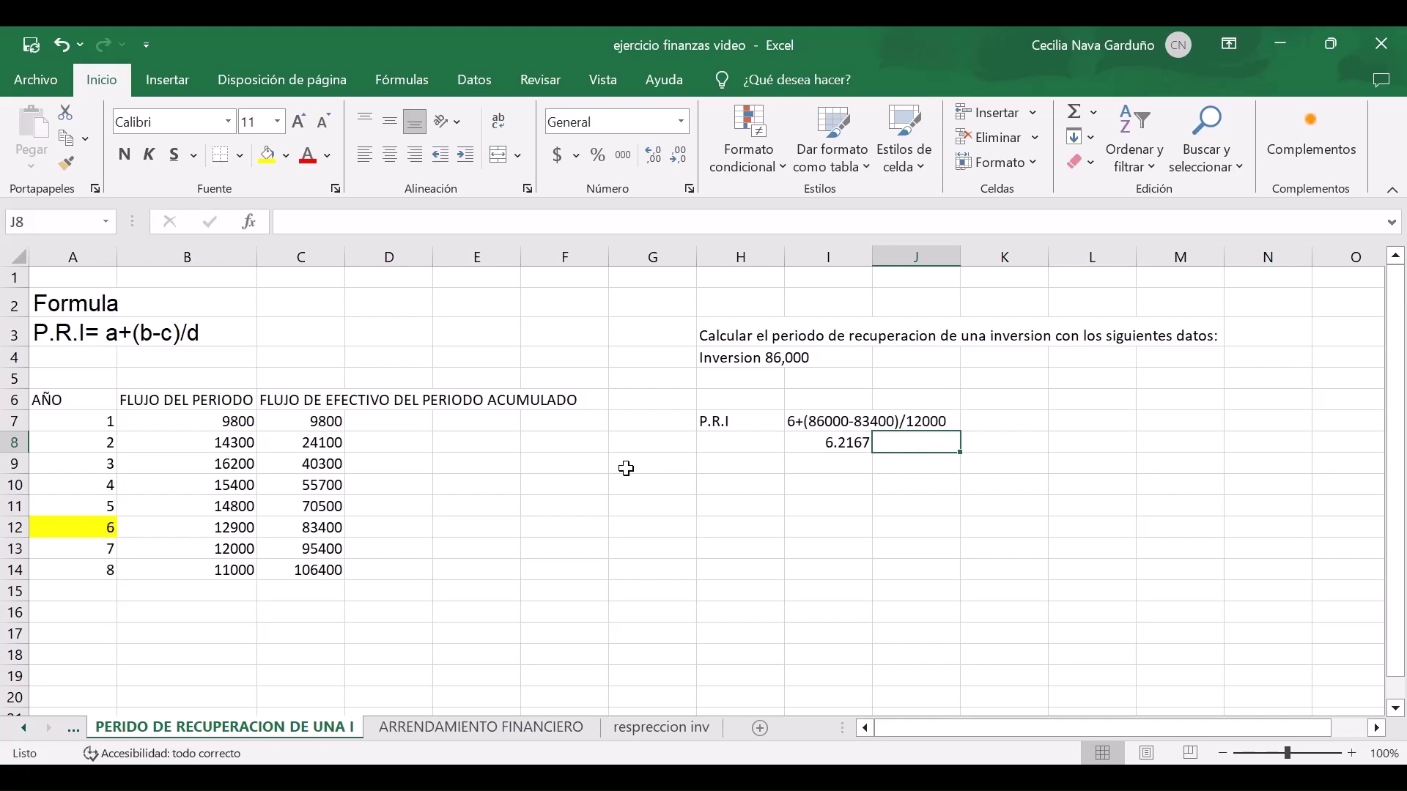
text(6 AÑOS)
key(Return)
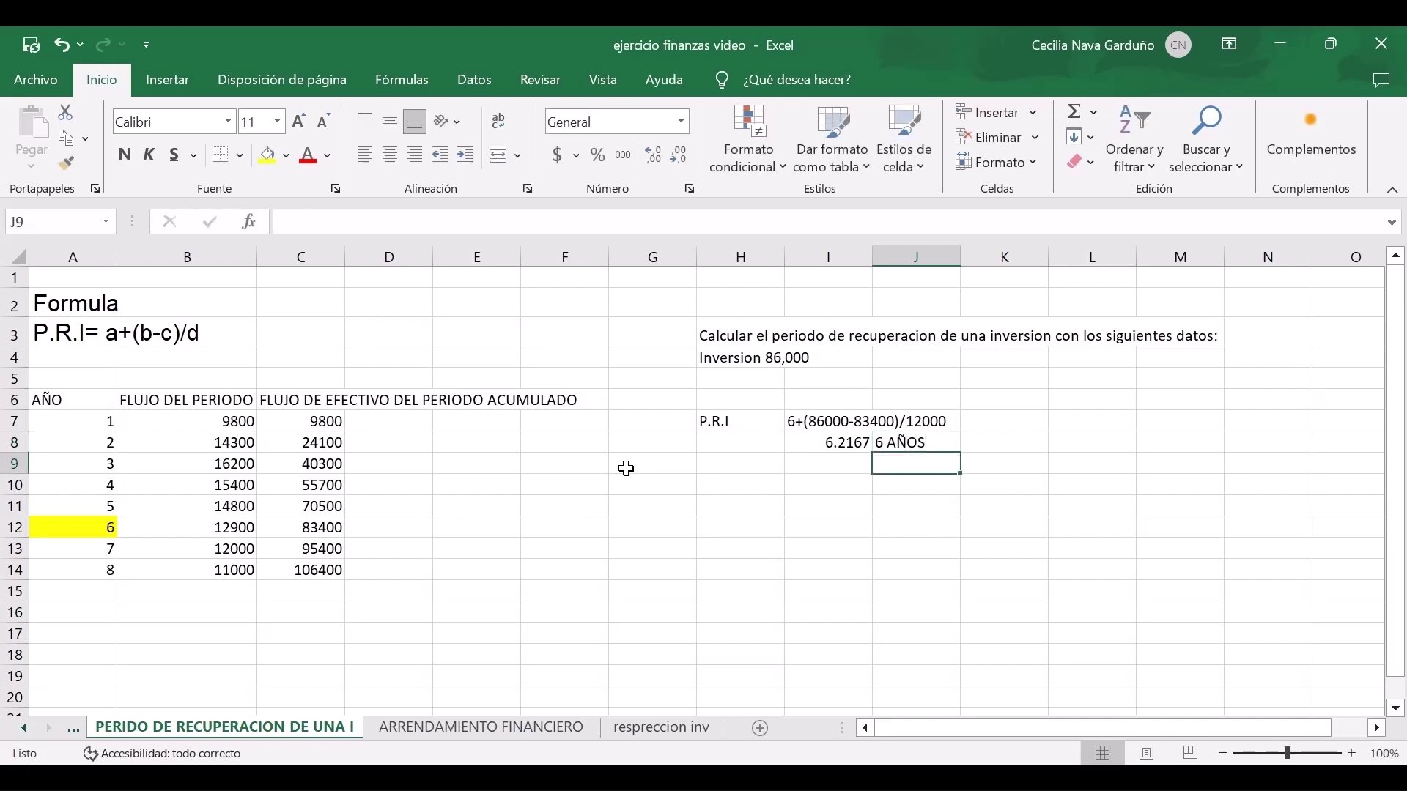
Convert the decimal part of the years to months in I10 with the formula =0.2167*12.
key(Left)
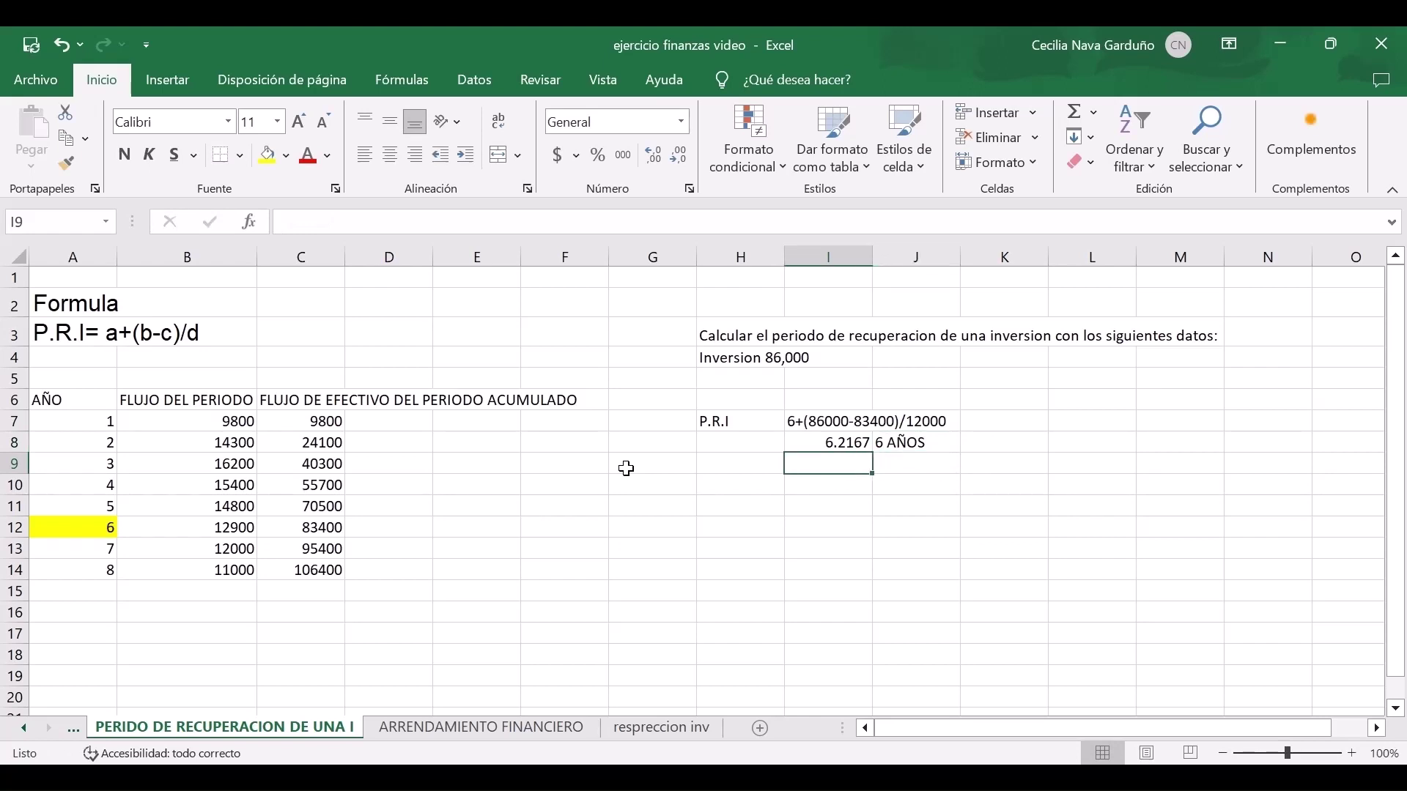
key(Down)
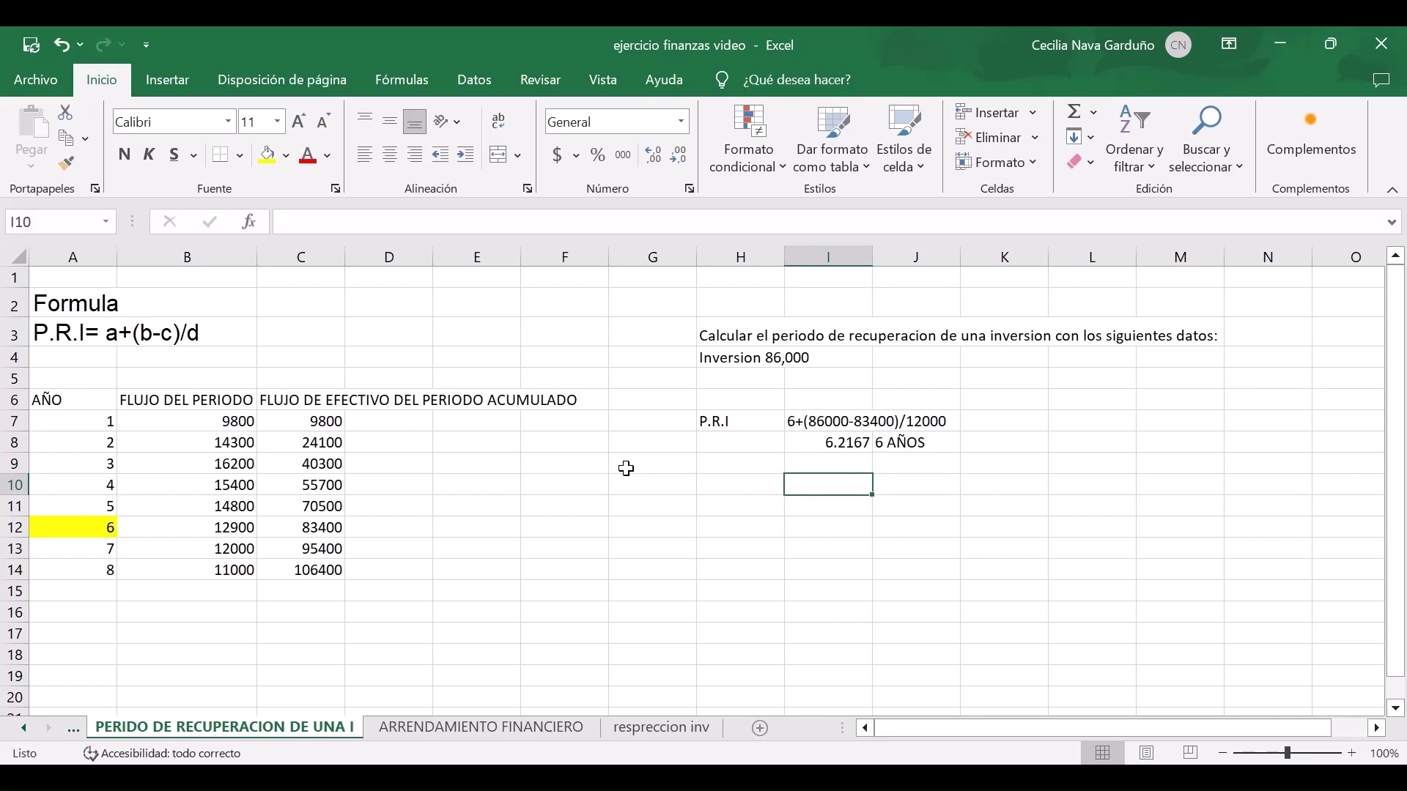
text(0.2)
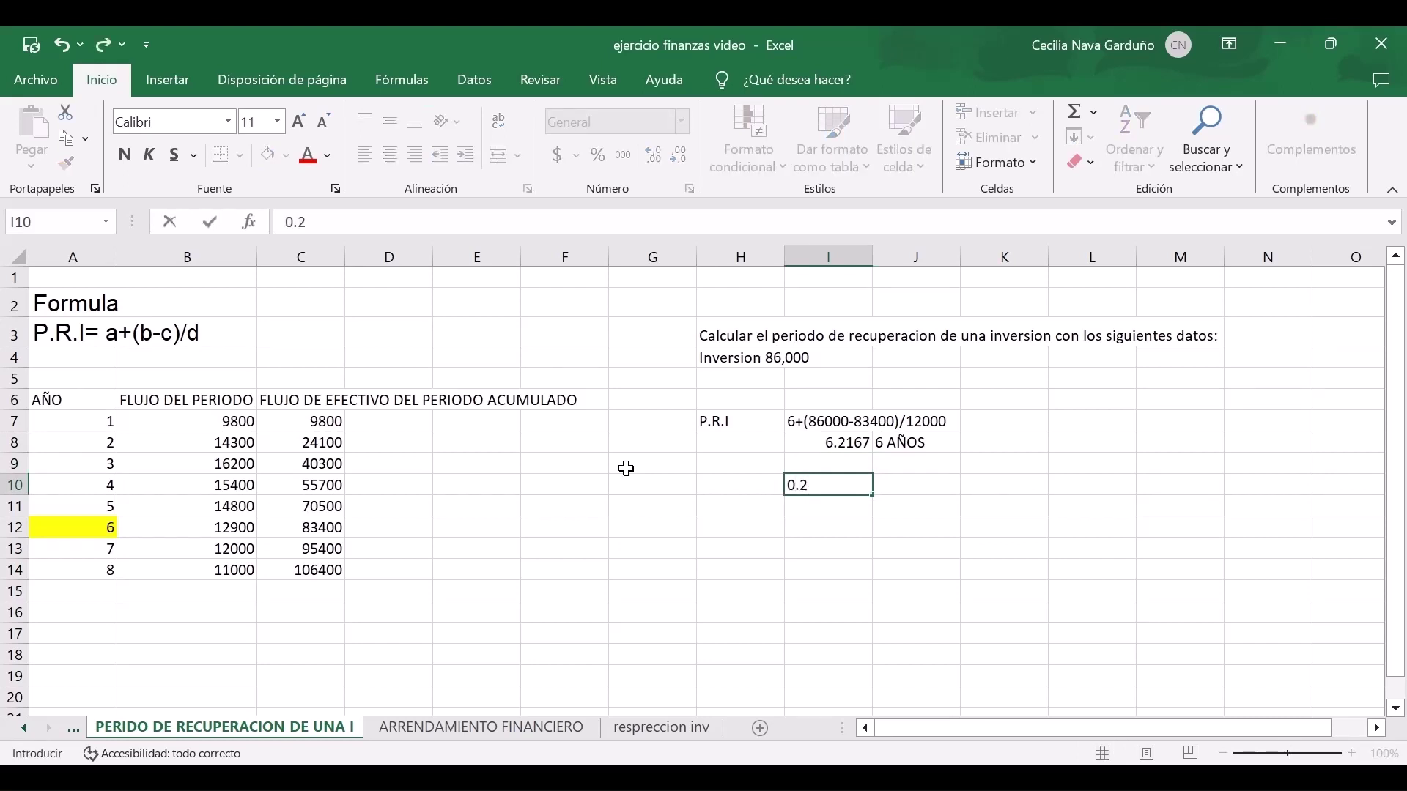
text(167*12)
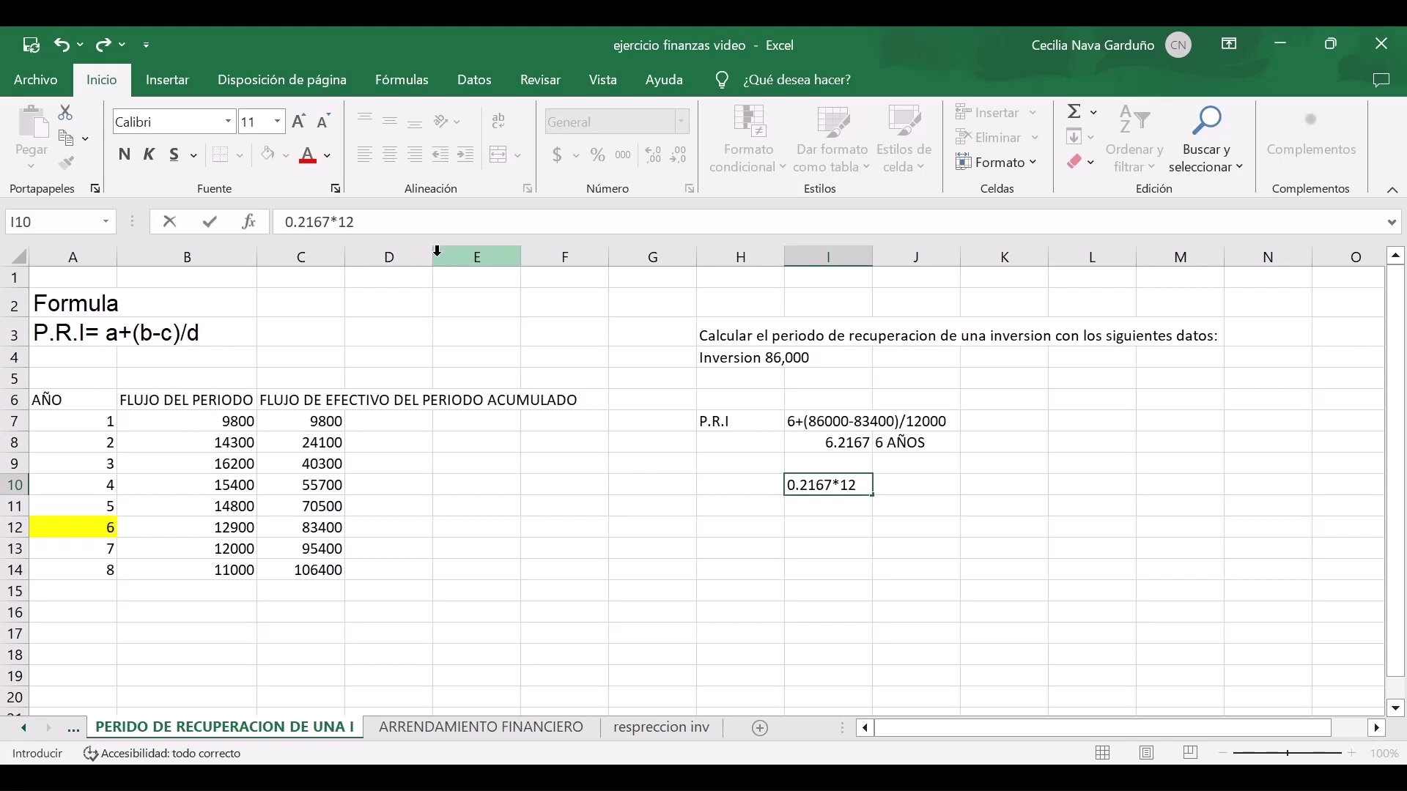
click(285, 222)
text(=)
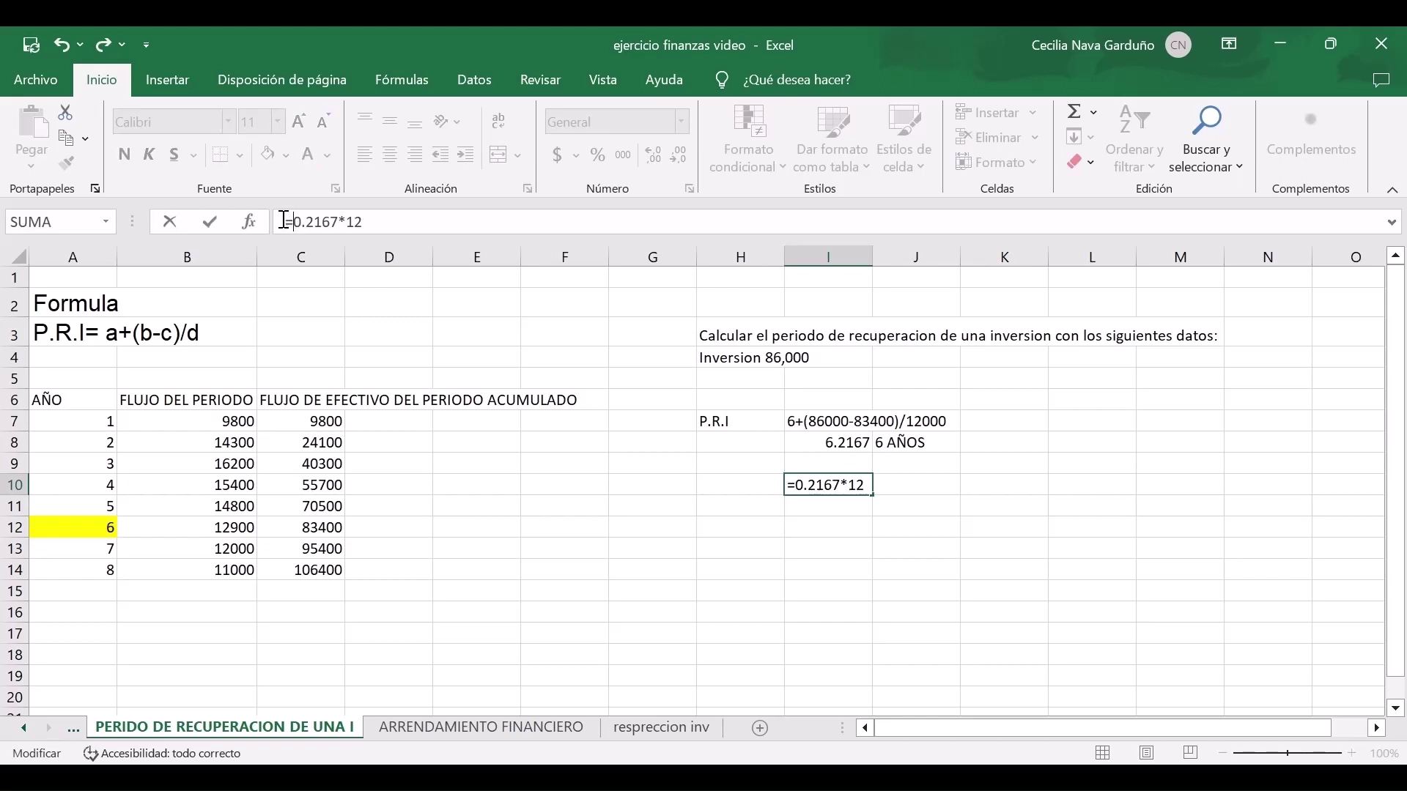
key(Return)
Enter the label "2 MESES" in J10, beside the months result.
key(Up)
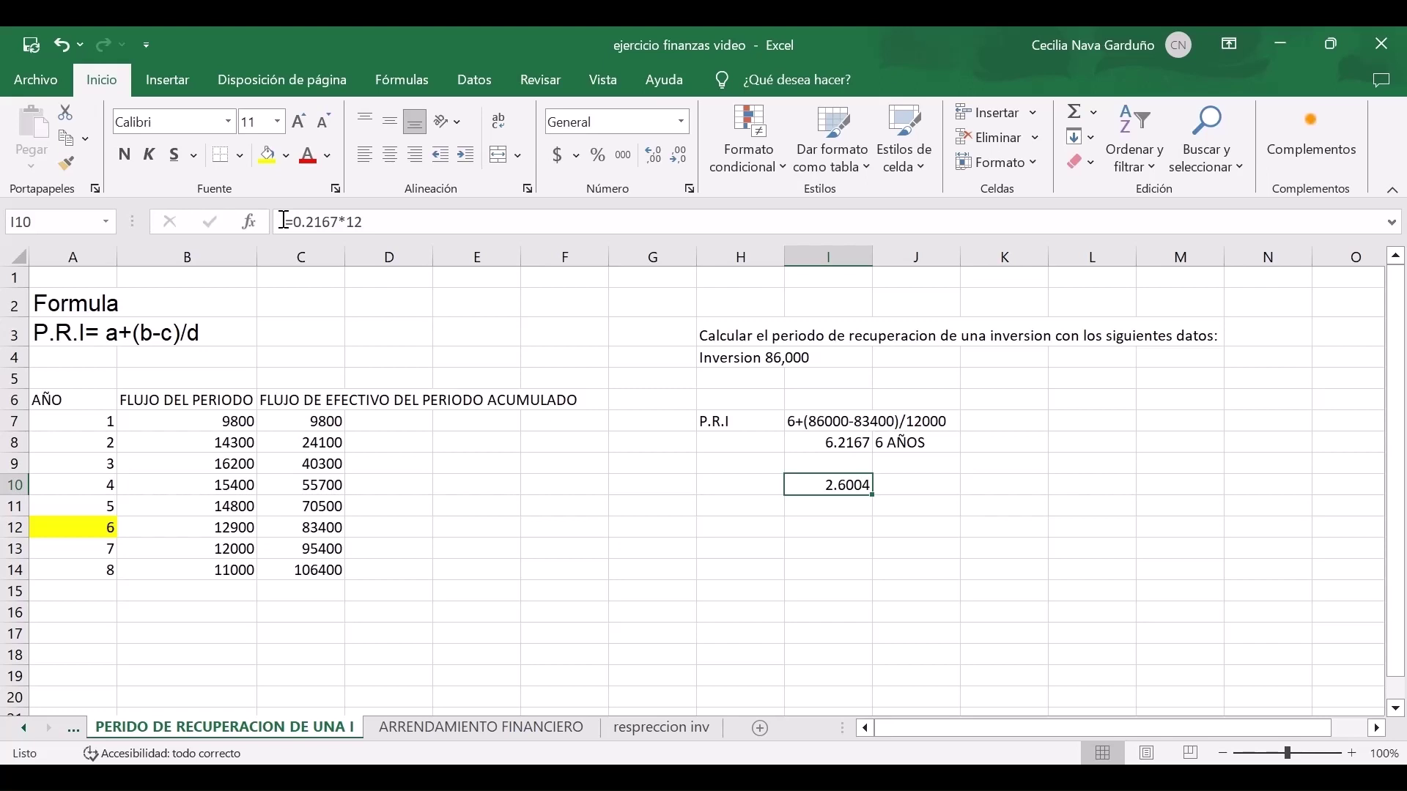
key(Right)
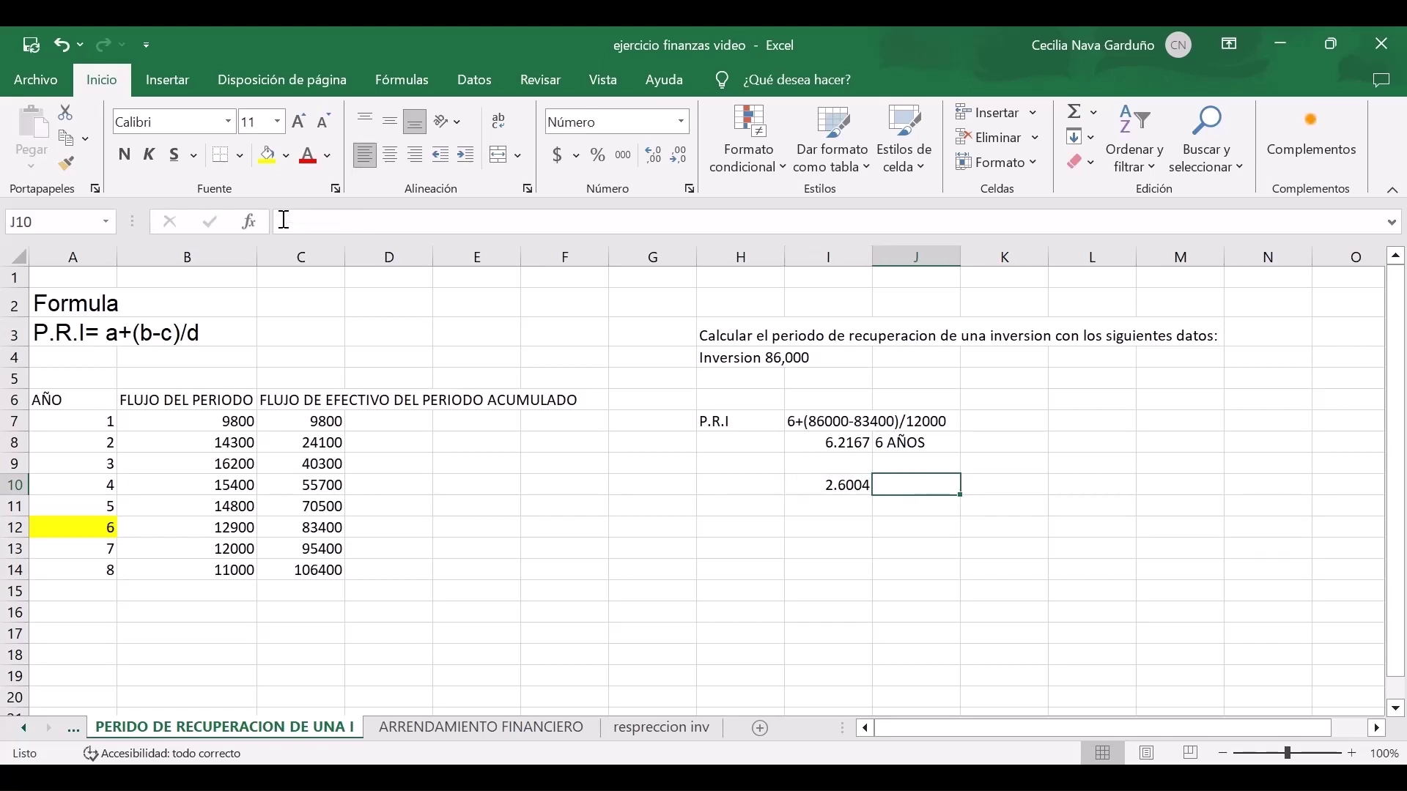
text(2 MESES)
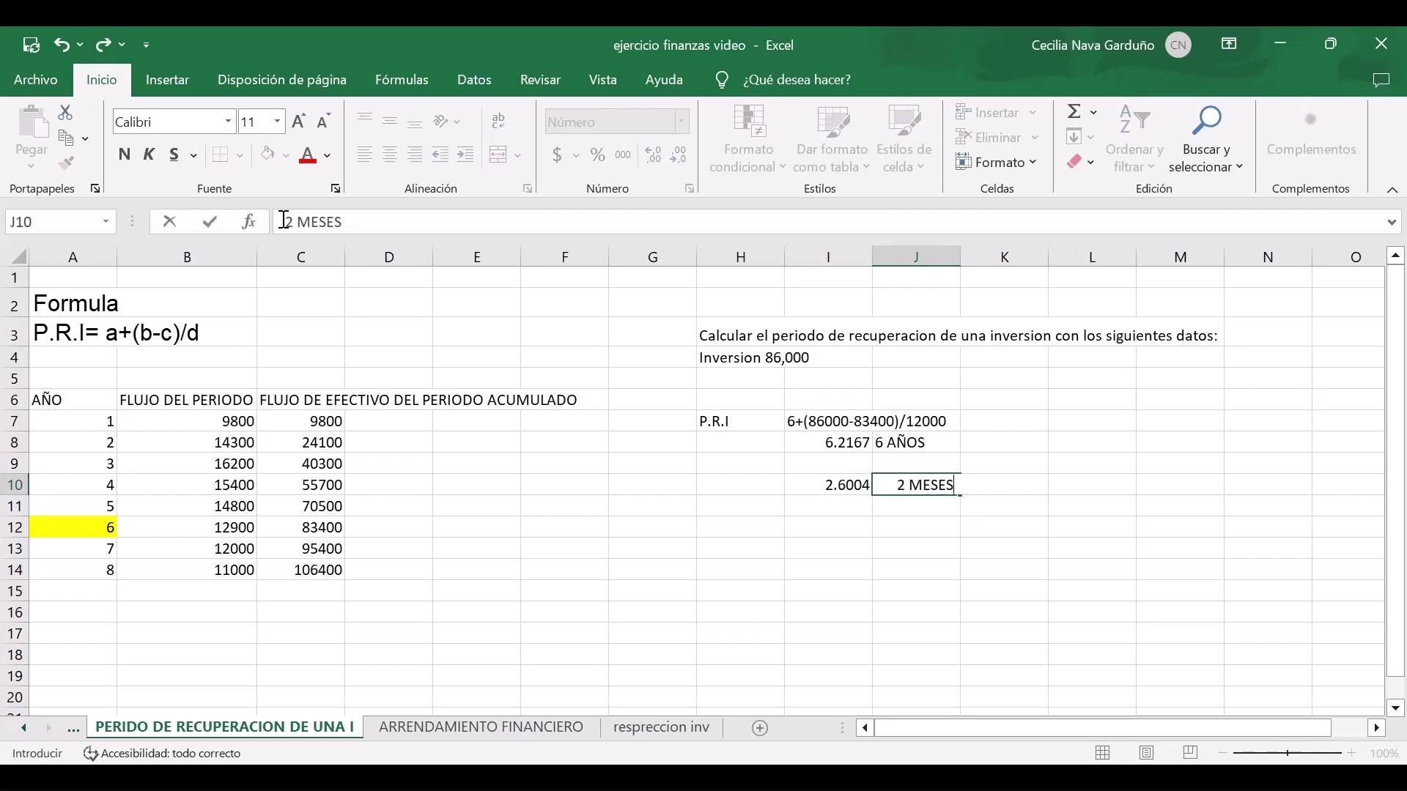
key(Return)
Convert the decimal part of the months to days in I12 with the formula =0.6004*30.
key(Left)
key(Down)
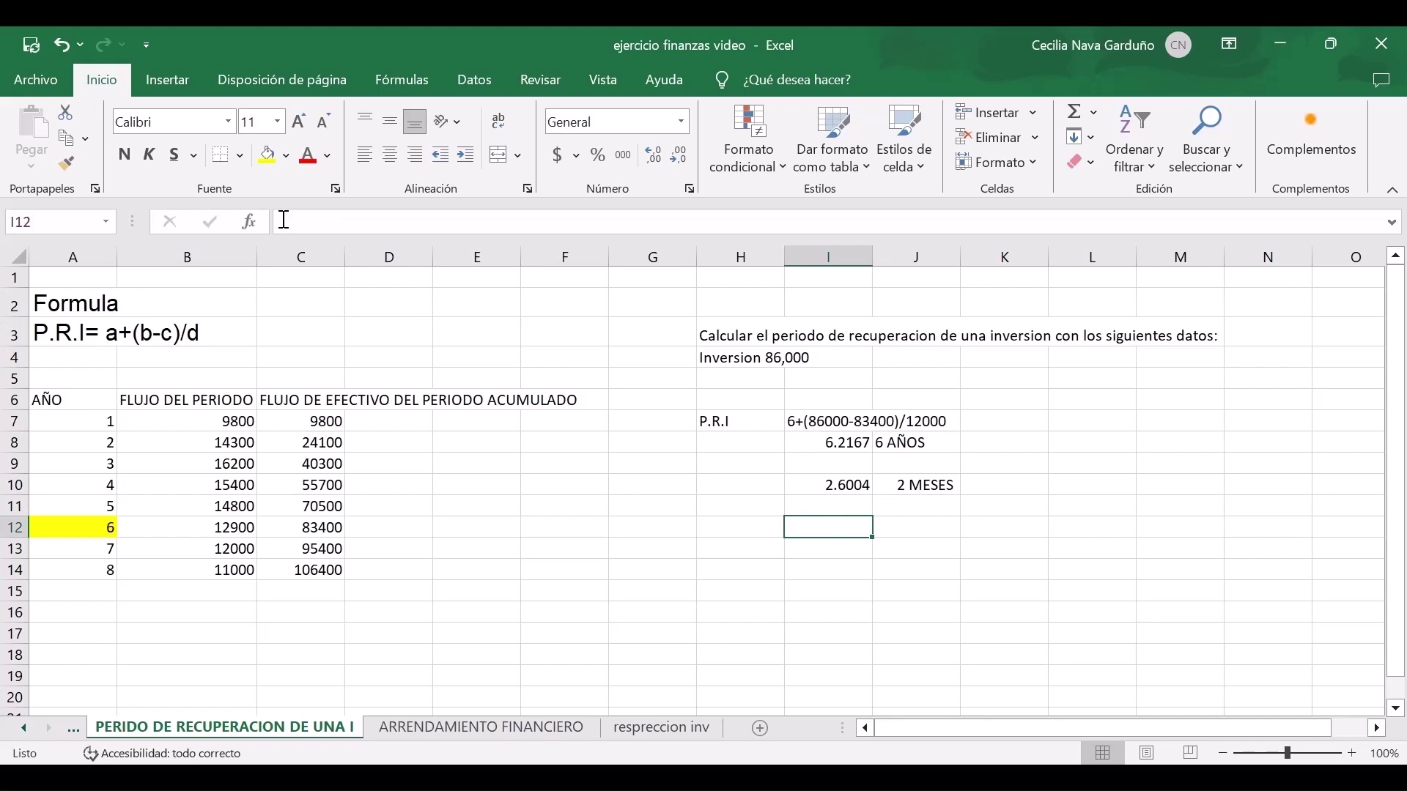
text(0)
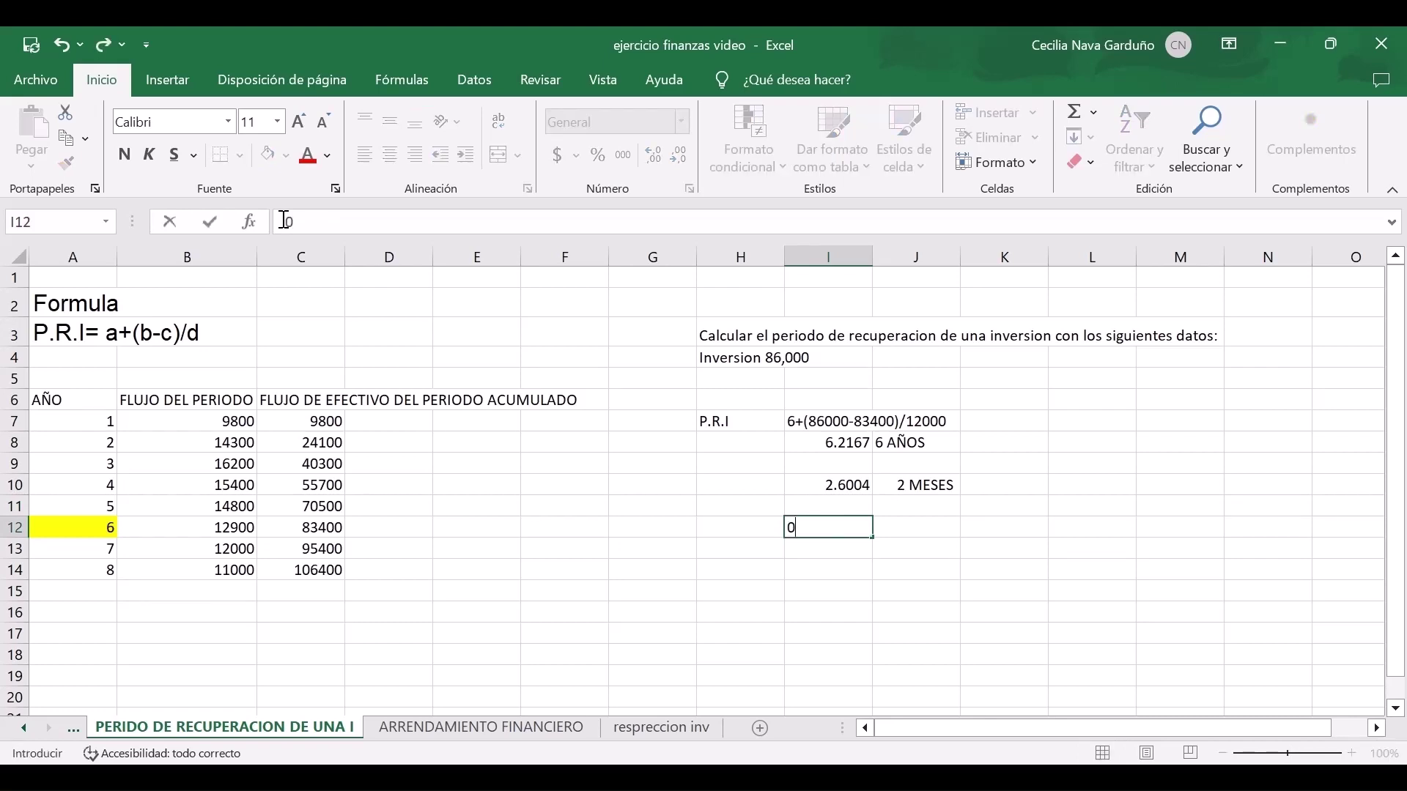
text(.6004*30)
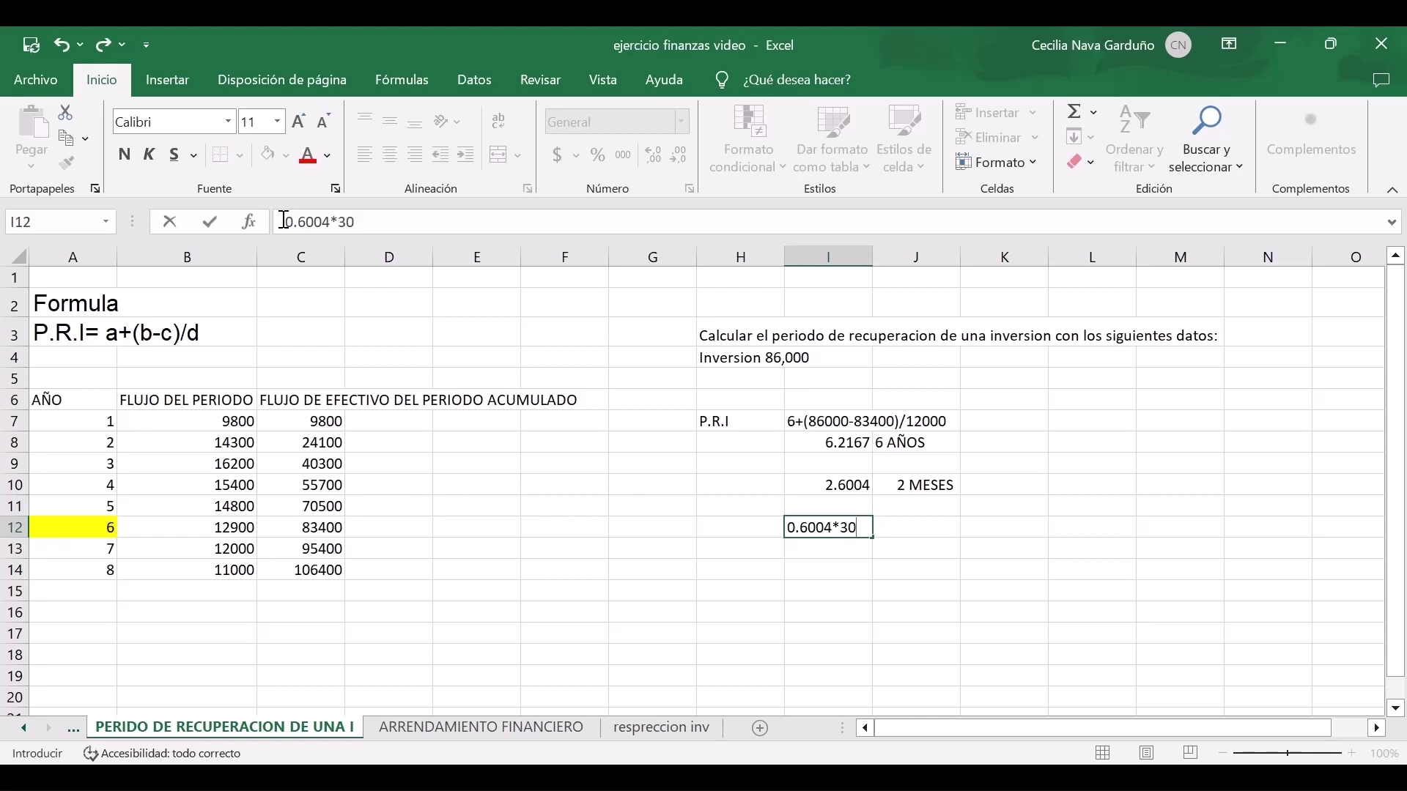
click(289, 221)
text(=)
key(Return)
key(Up)
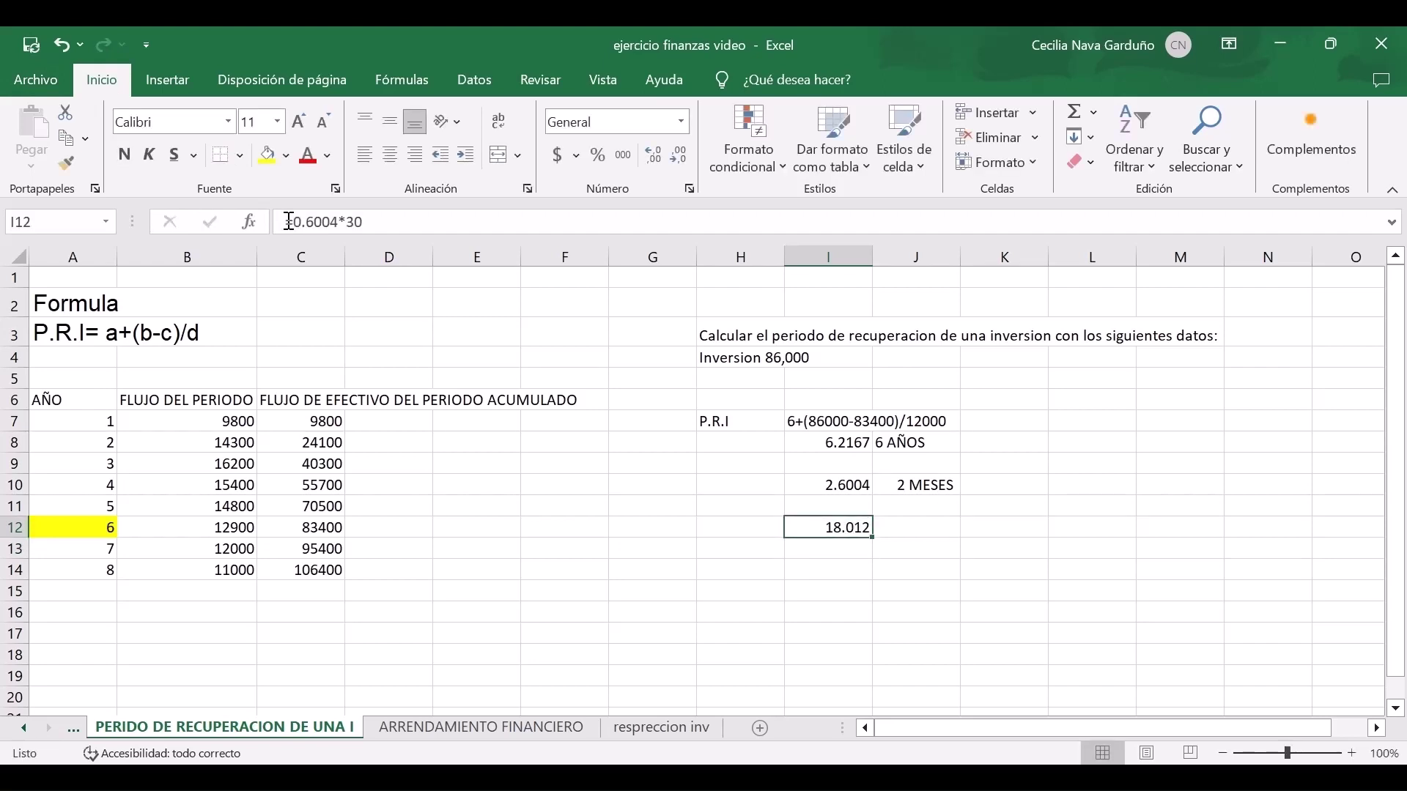
Enter the label "18 DIAS" in J12, beside the days result.
key(Right)
text(18 DIAS)
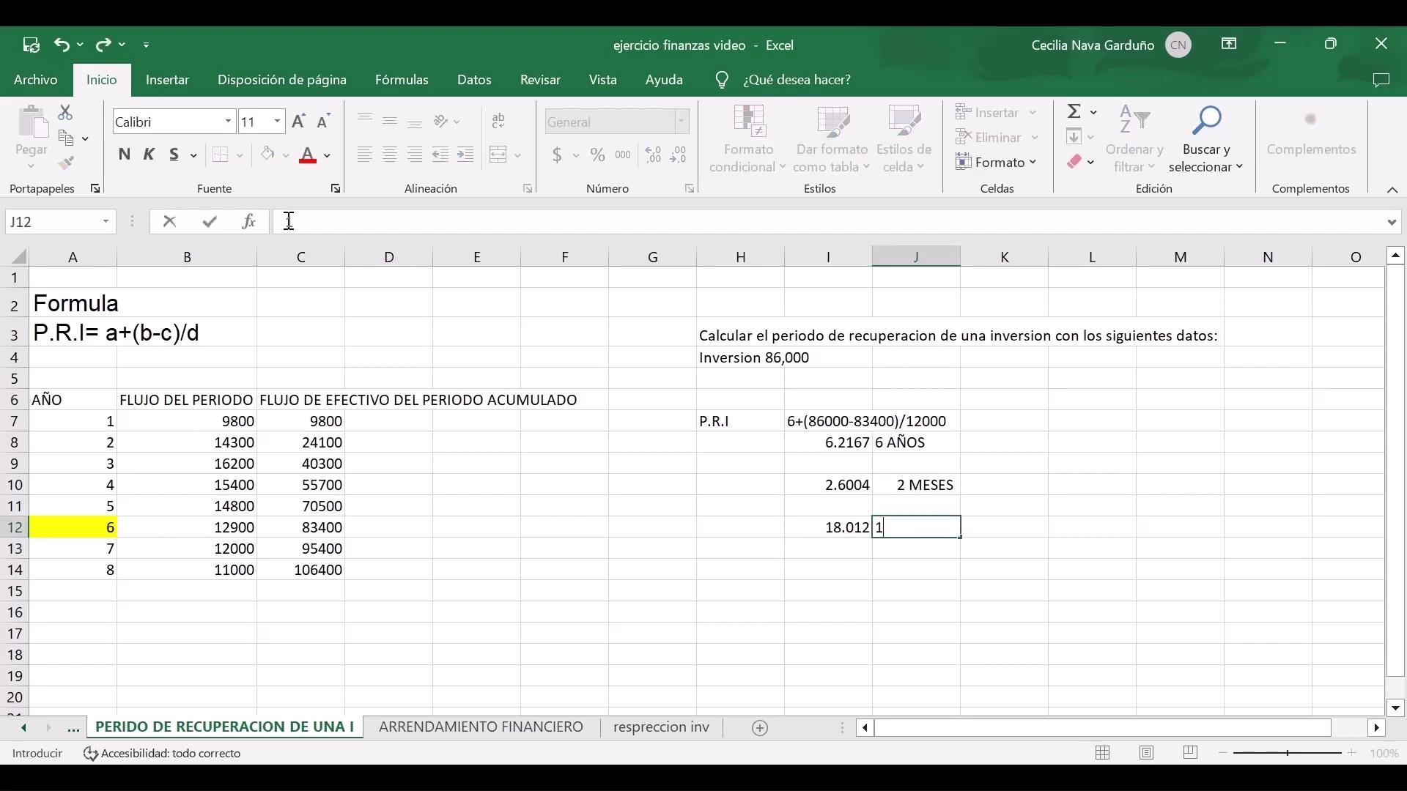
key(Return)
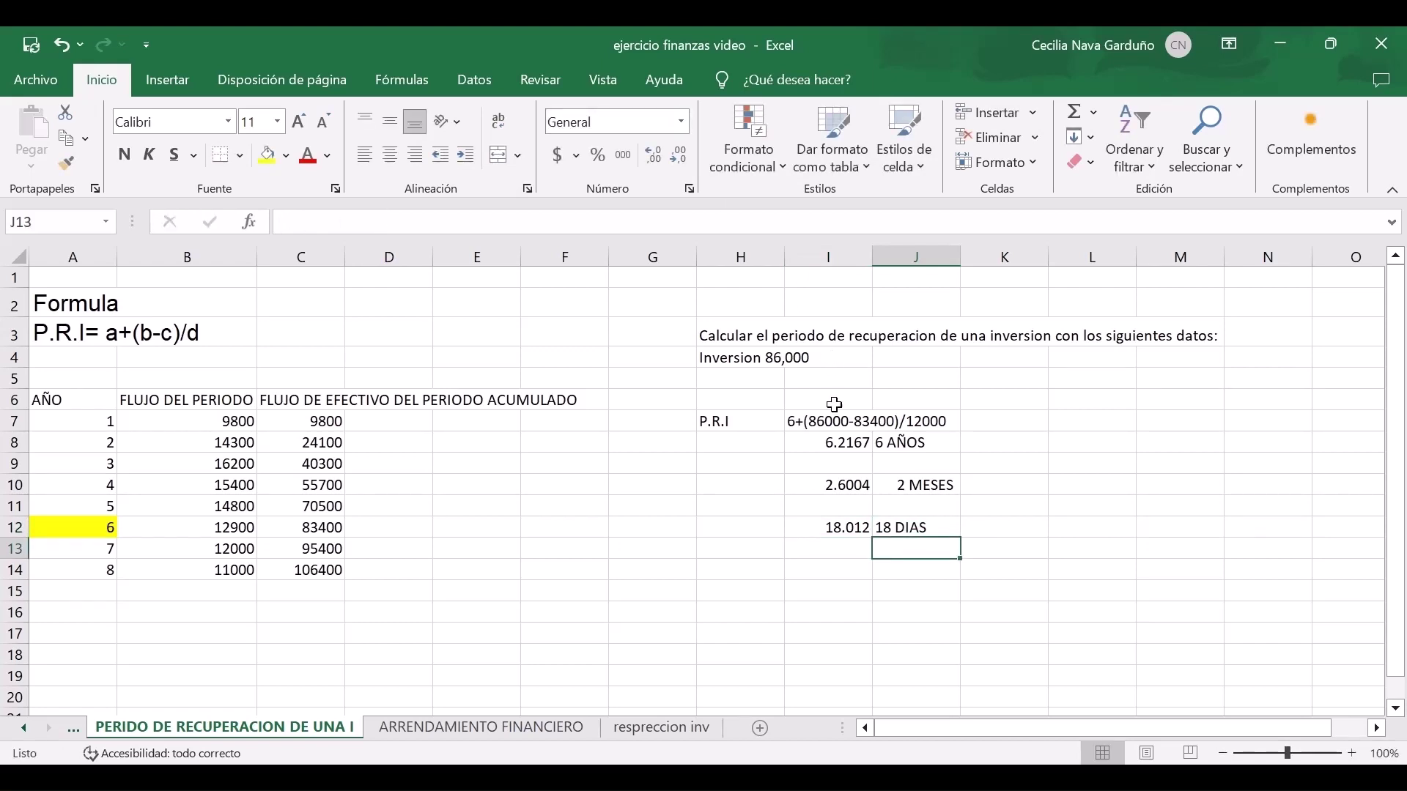
Fill the years, months and days results in I8, I10 and I12 with yellow.
click(845, 445)
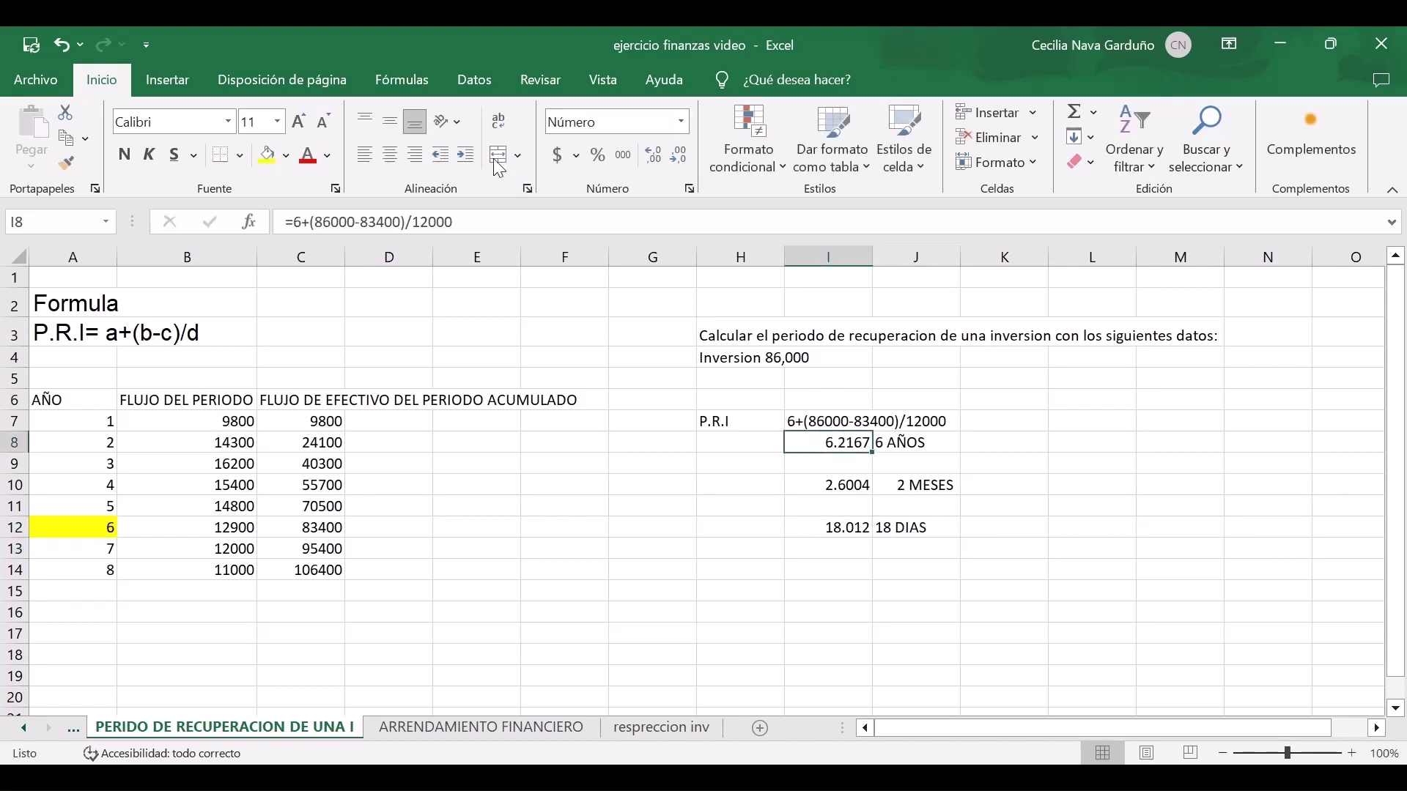
click(268, 155)
click(852, 505)
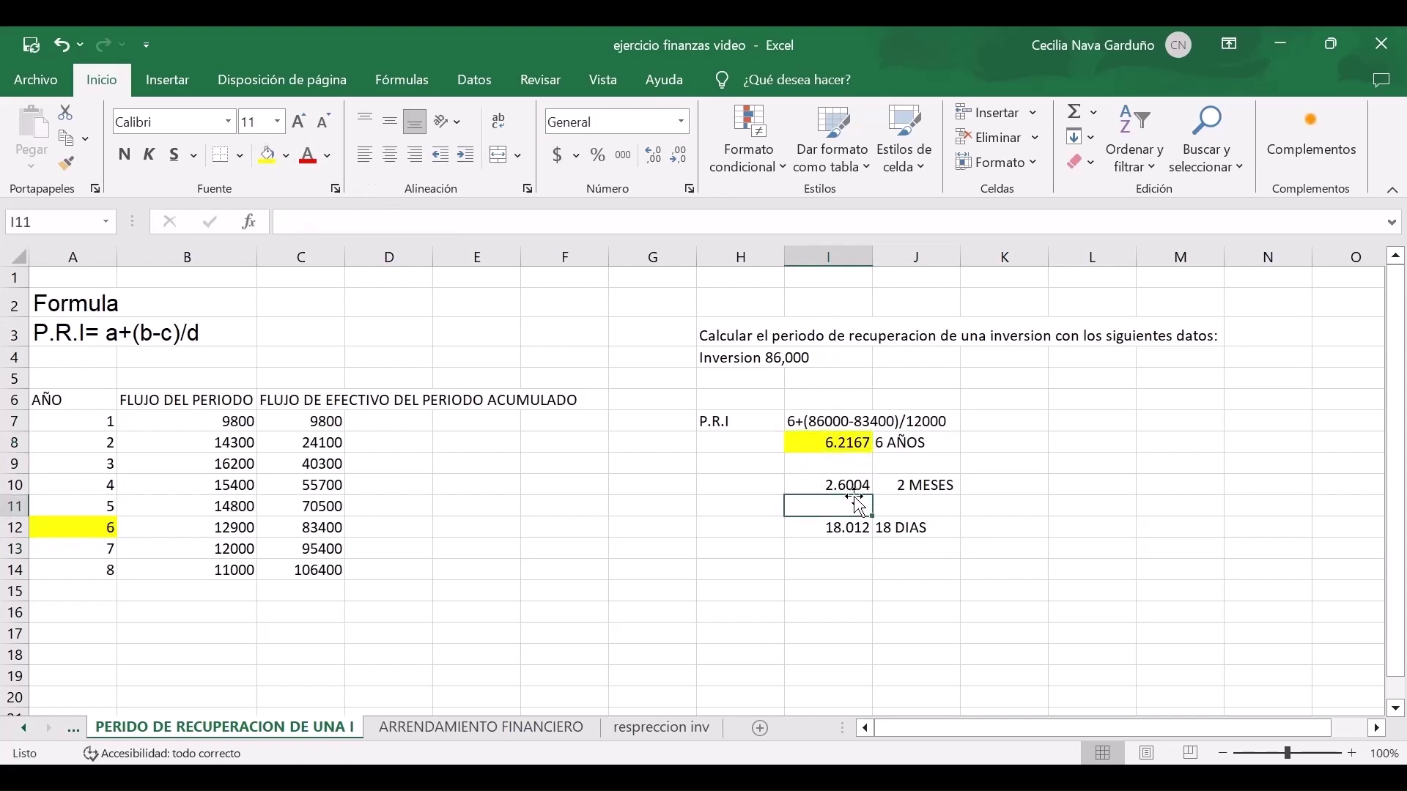
click(813, 478)
click(269, 155)
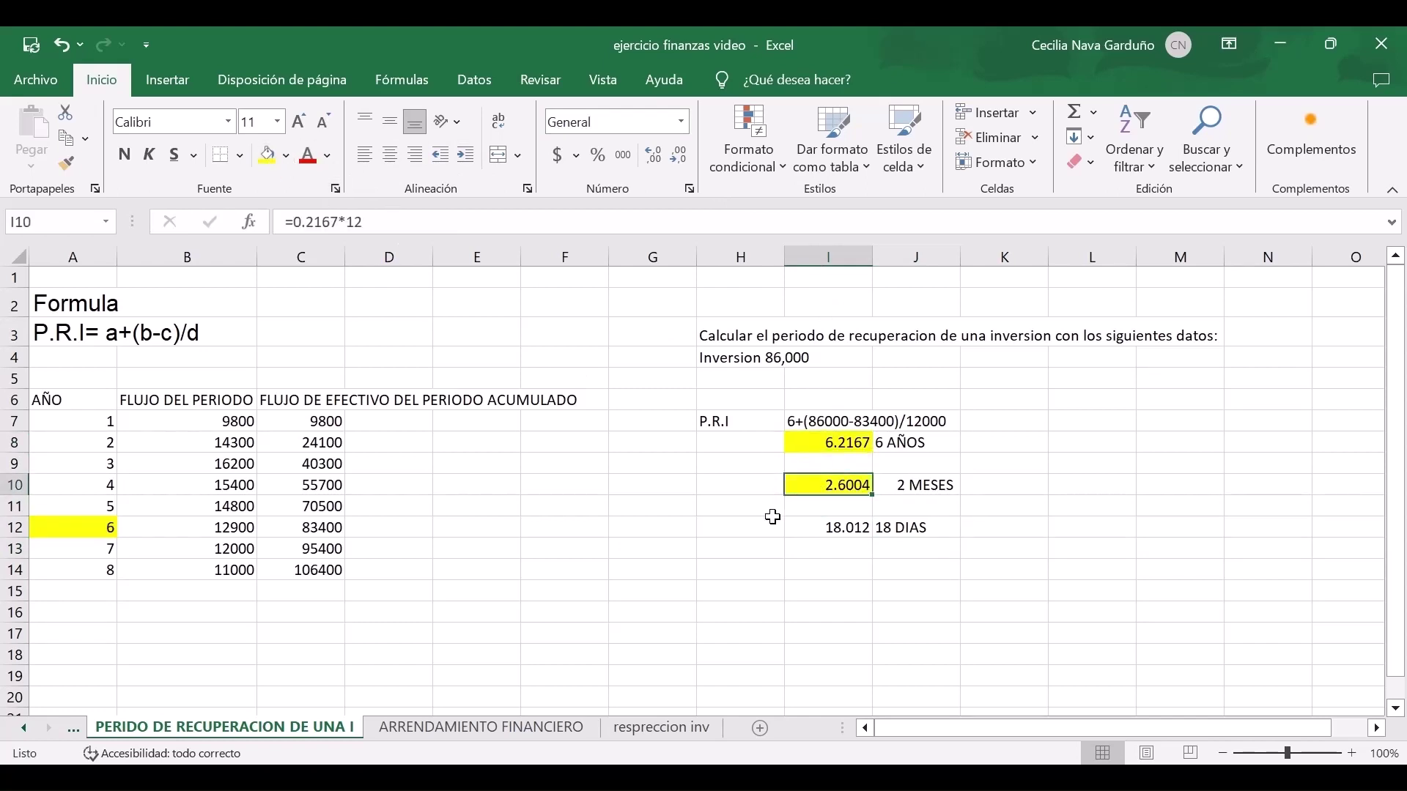
click(825, 526)
click(270, 157)
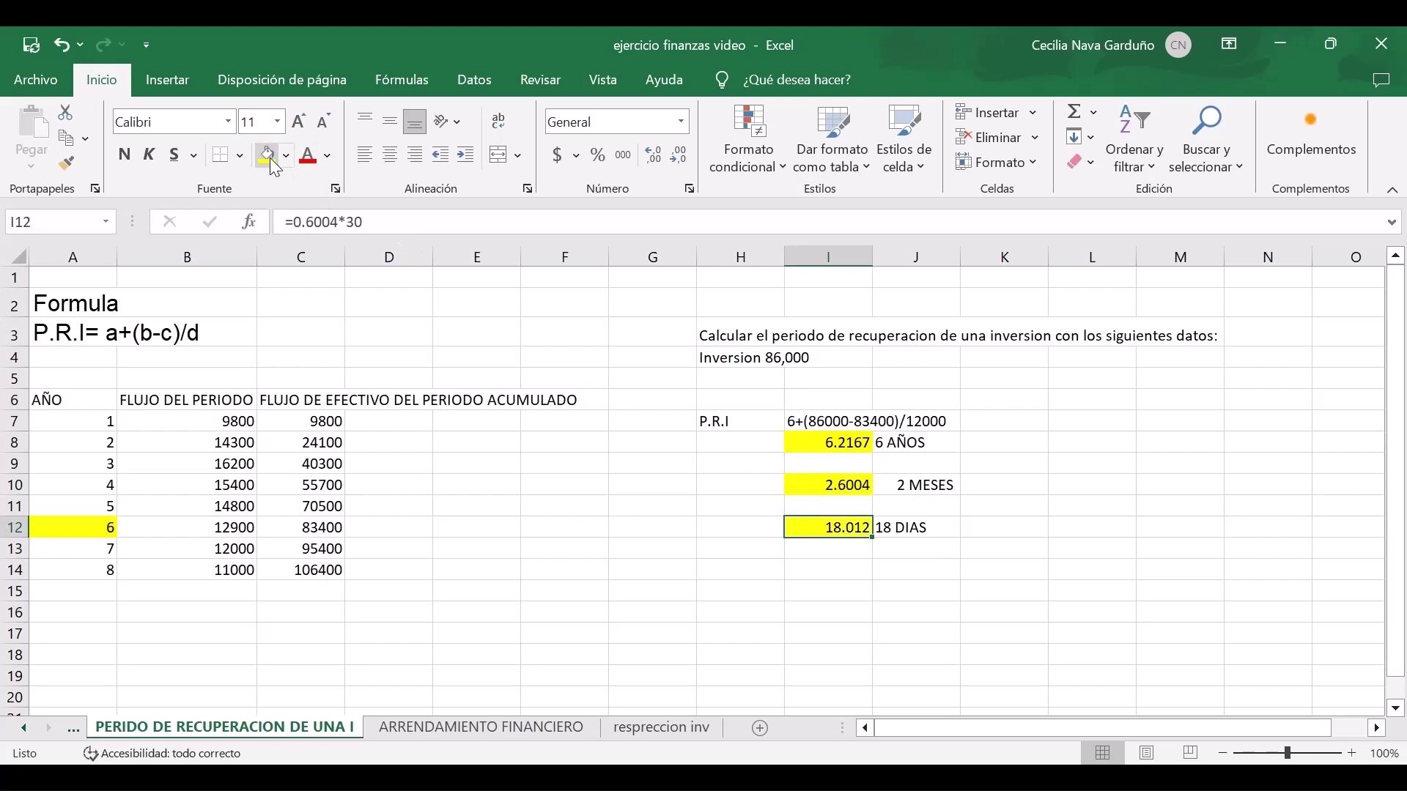
Enter the final payback period "6 AÑOS 2 MESES CON 18 DIAS" in I14.
click(815, 579)
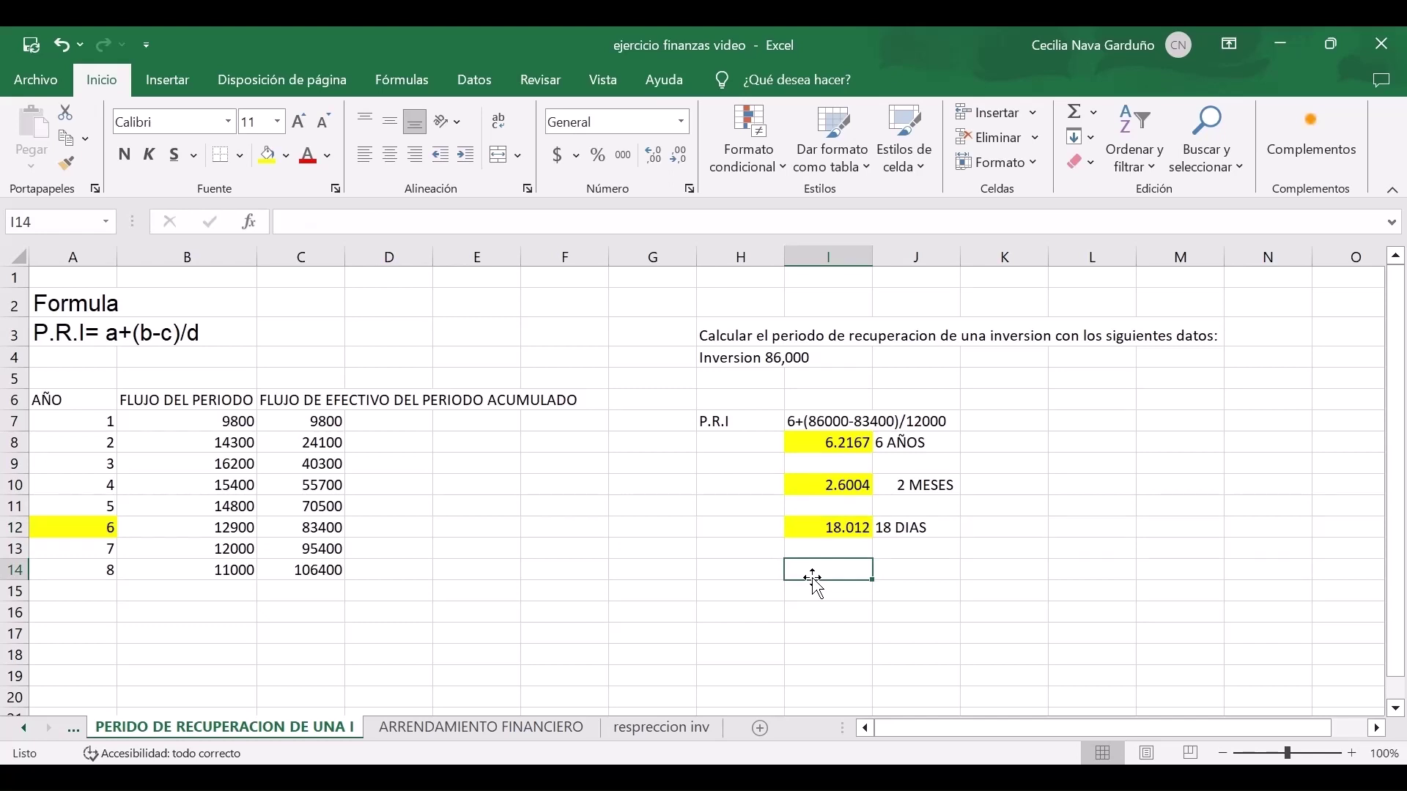
text(6 AÑOS)
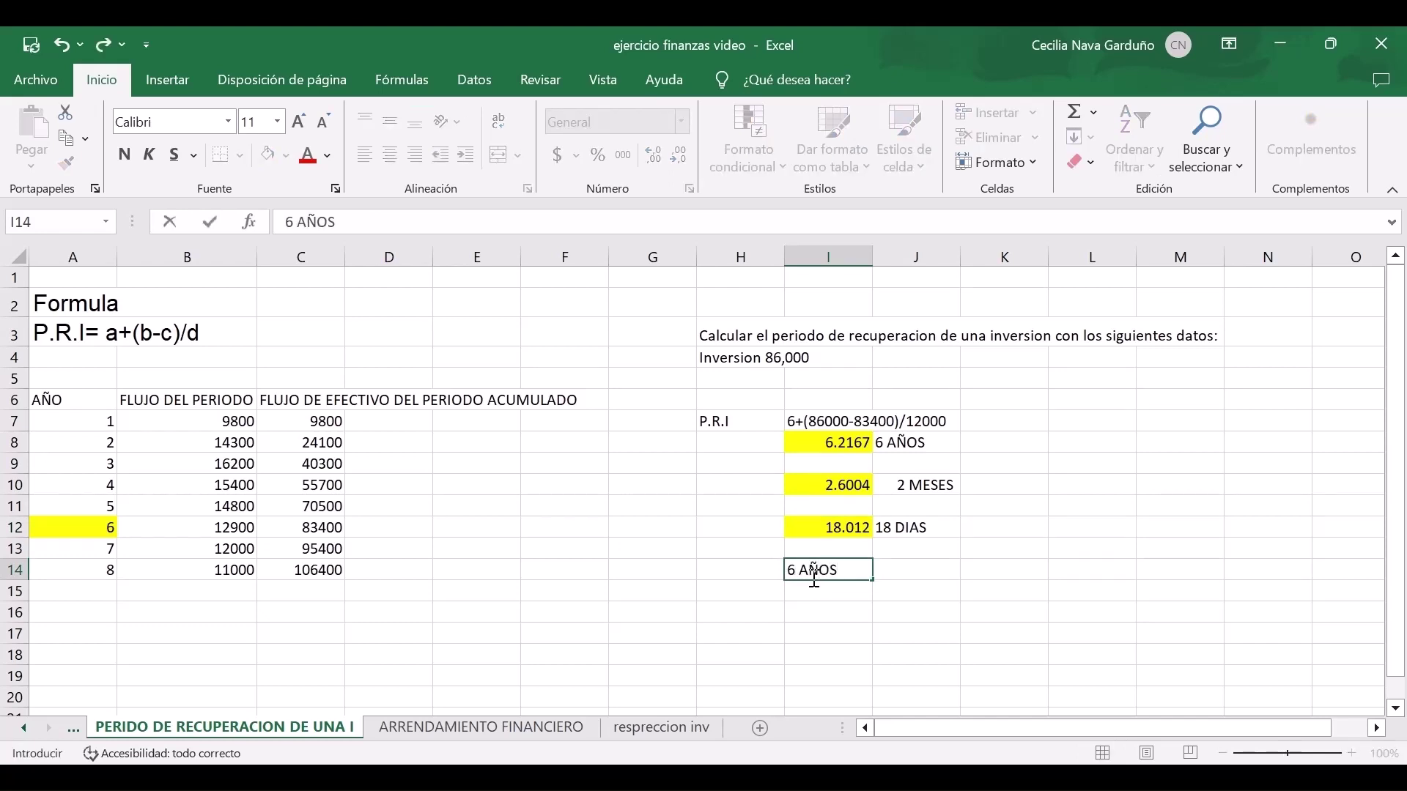
text( 2 MESES C)
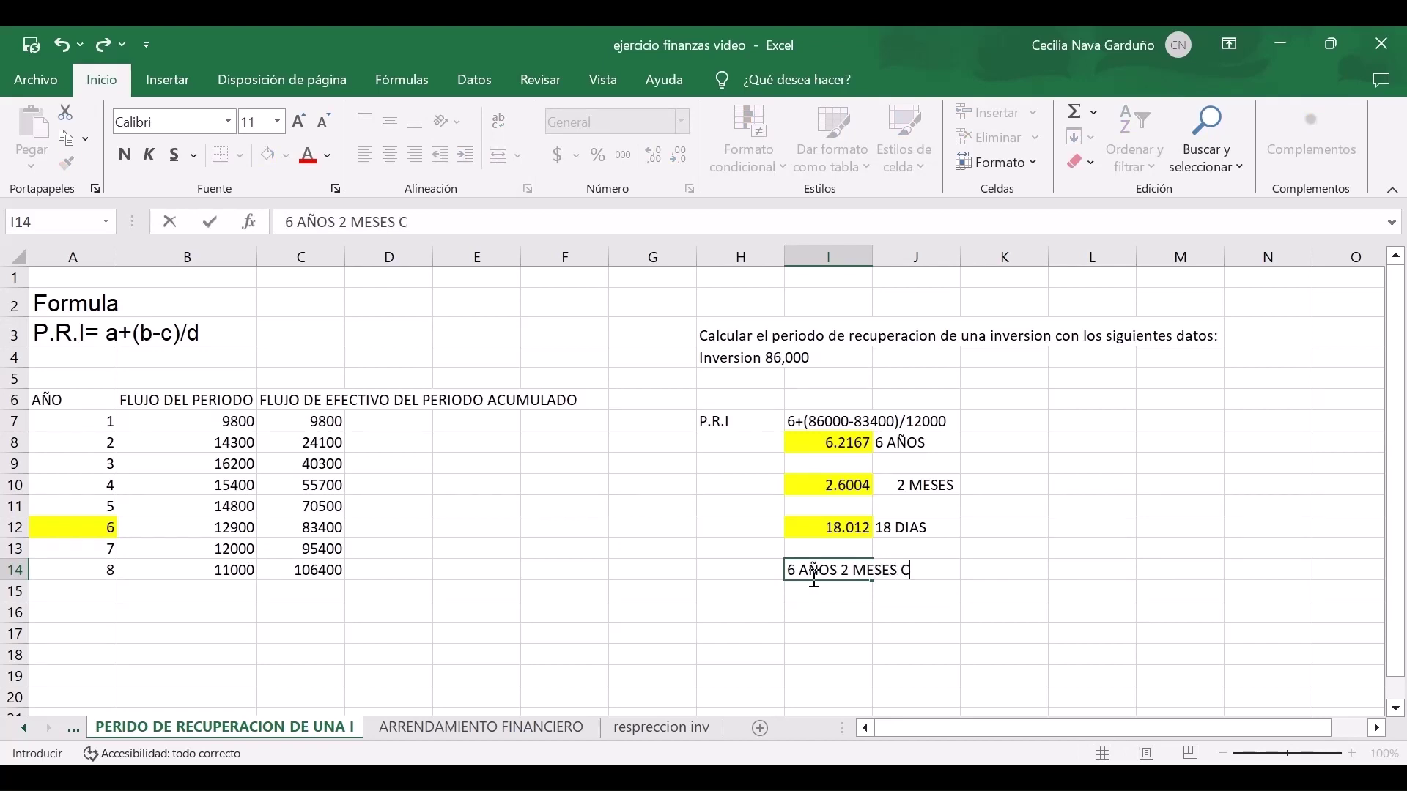
text(ON 18 DIAS)
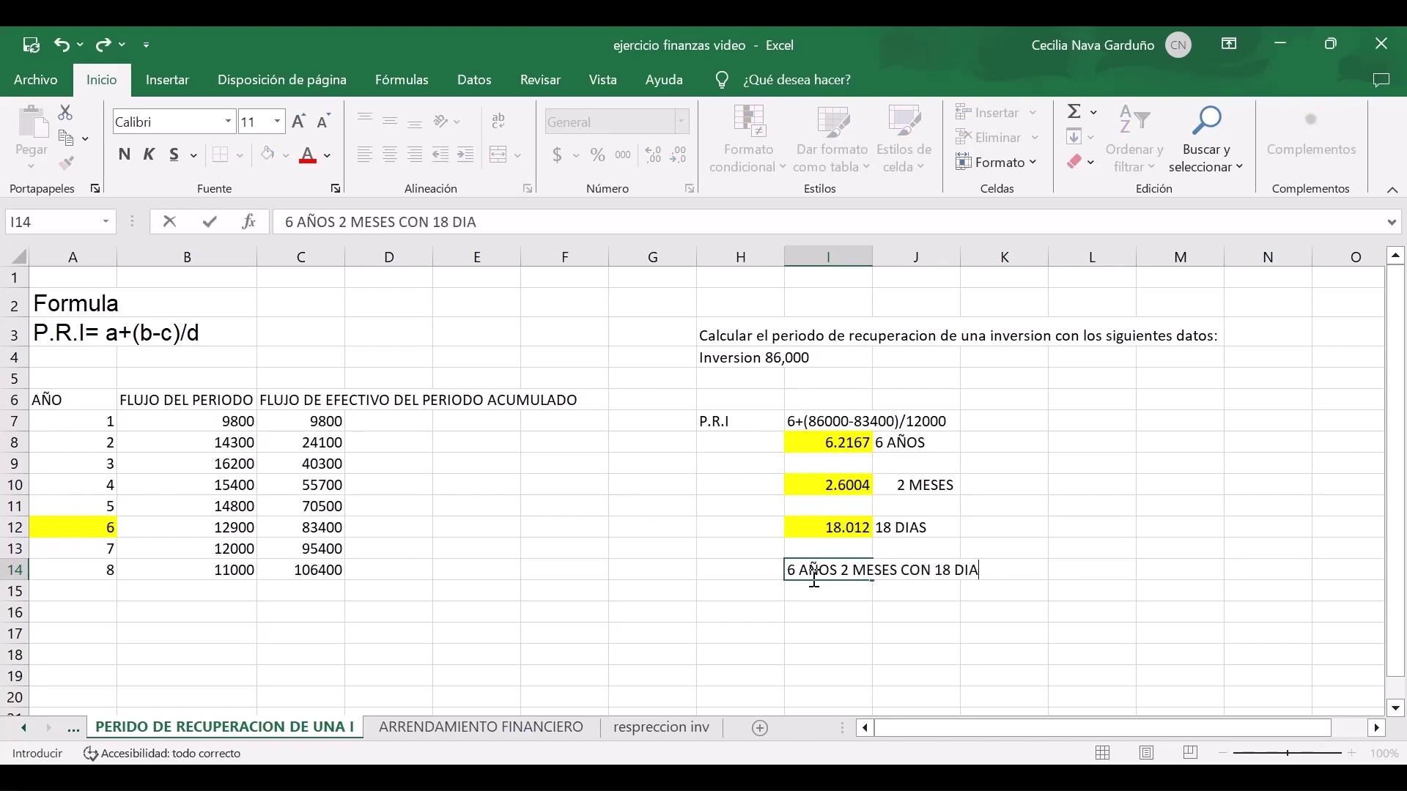
key(Return)
key(Up)
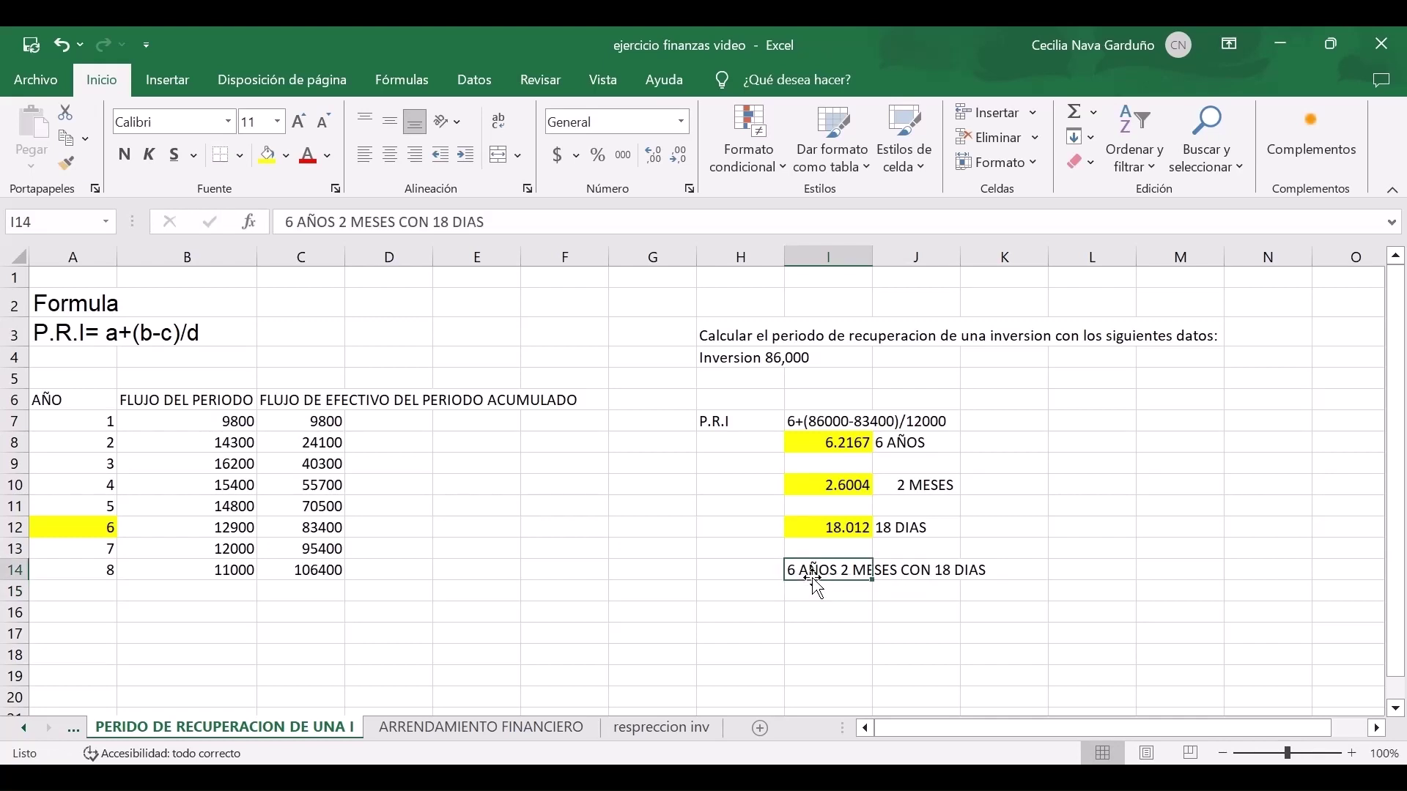
key(Left)
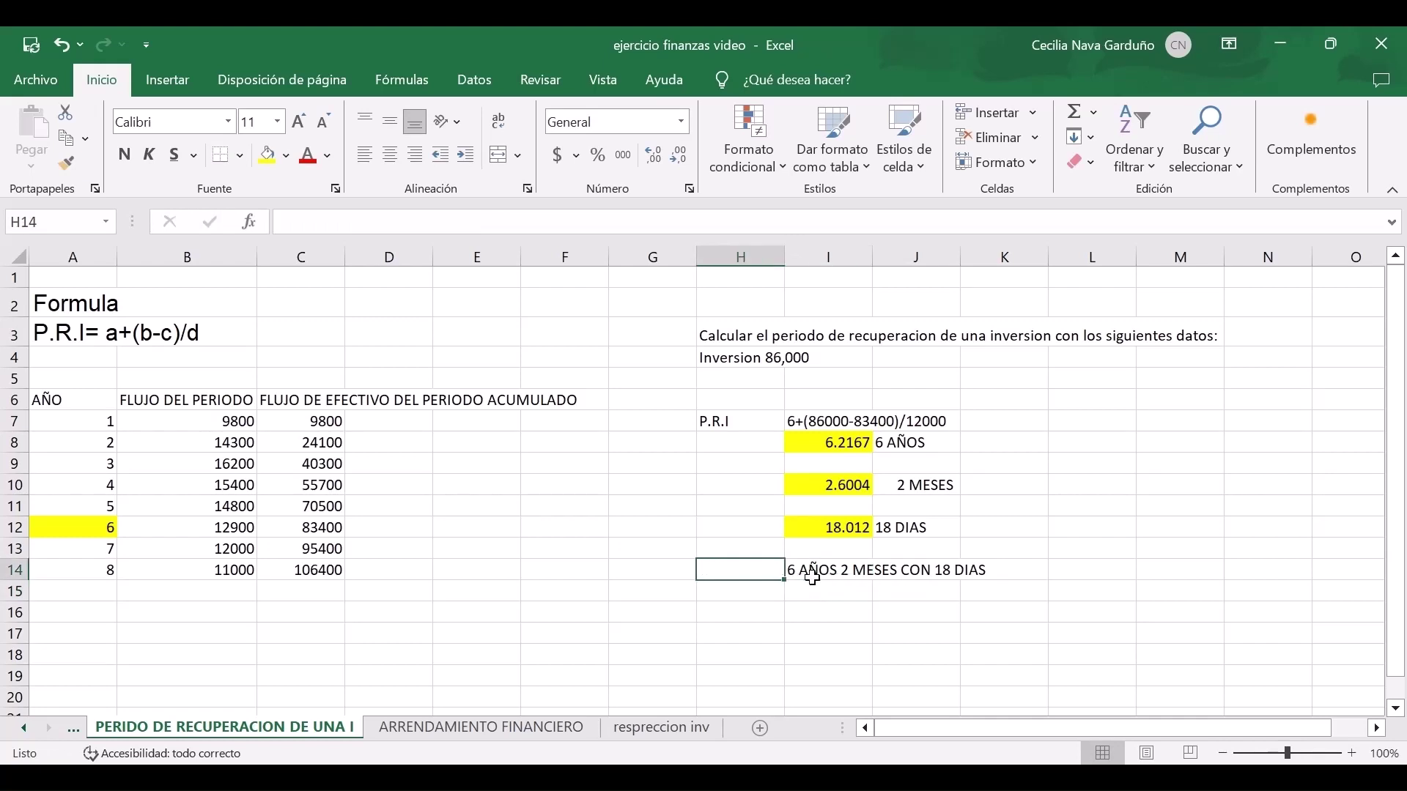
click(812, 576)
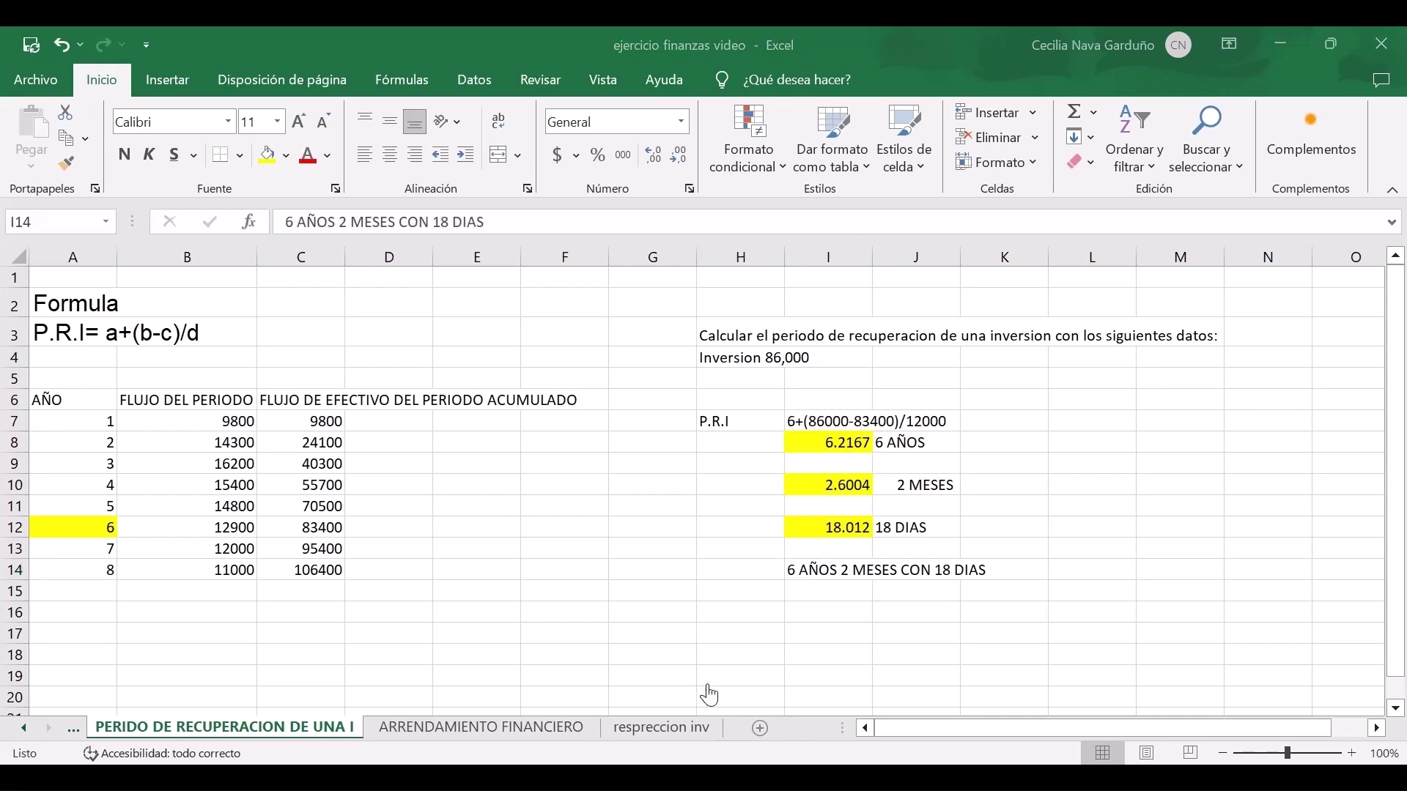
Open the ARRENDAMIENTO FINANCIERO sheet and review the column headings of the lease table in row 9.
key(ctrl+Page_Down)
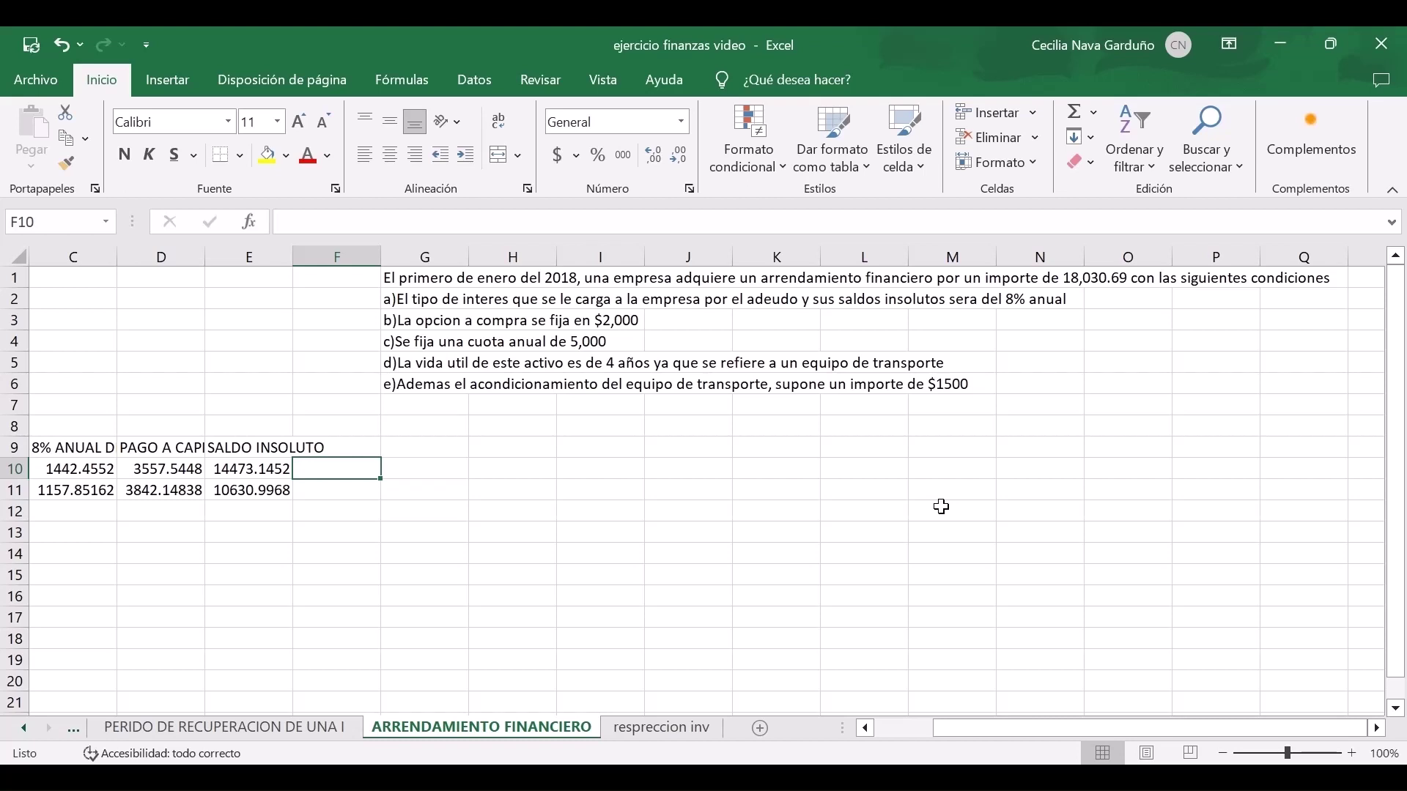
scroll(941, 507, left, 2)
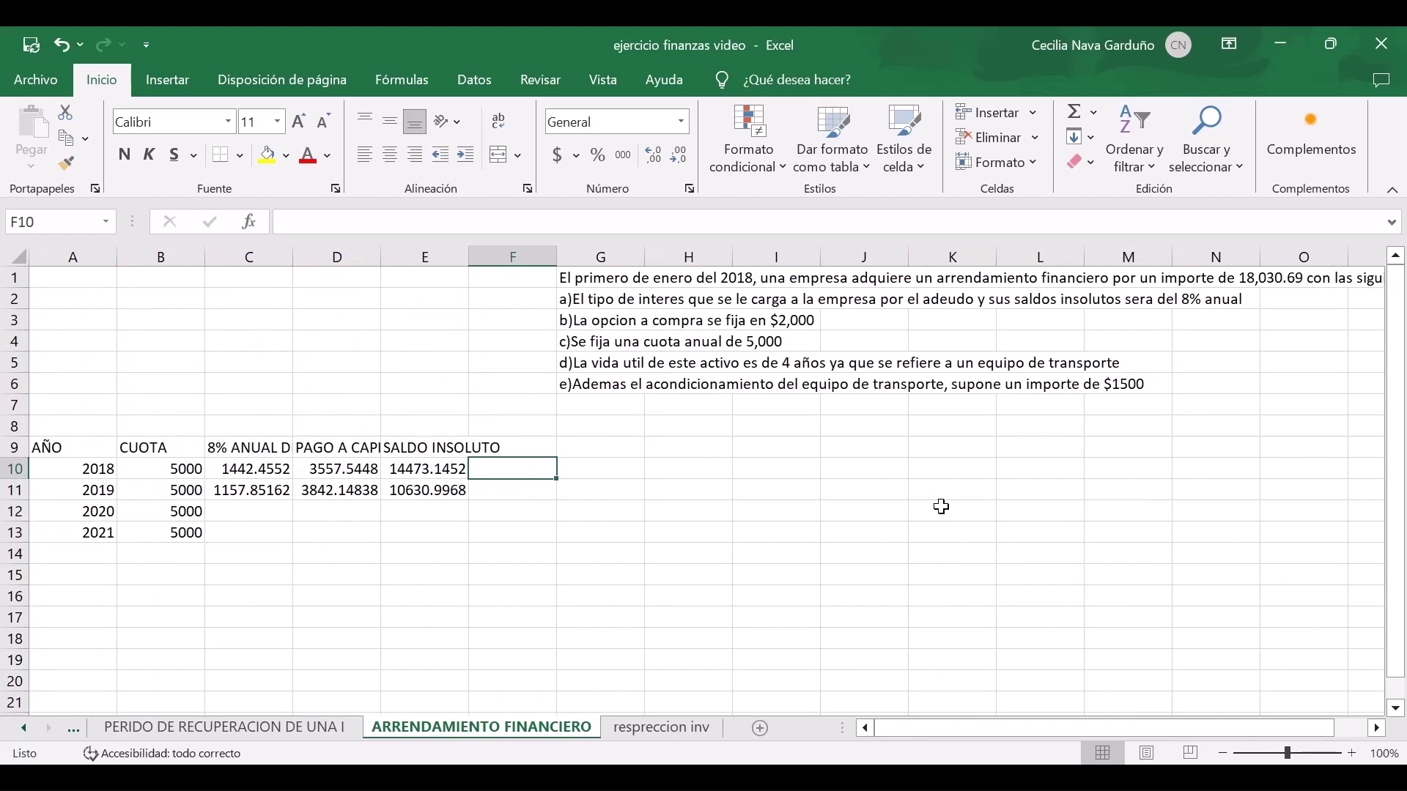
click(77, 448)
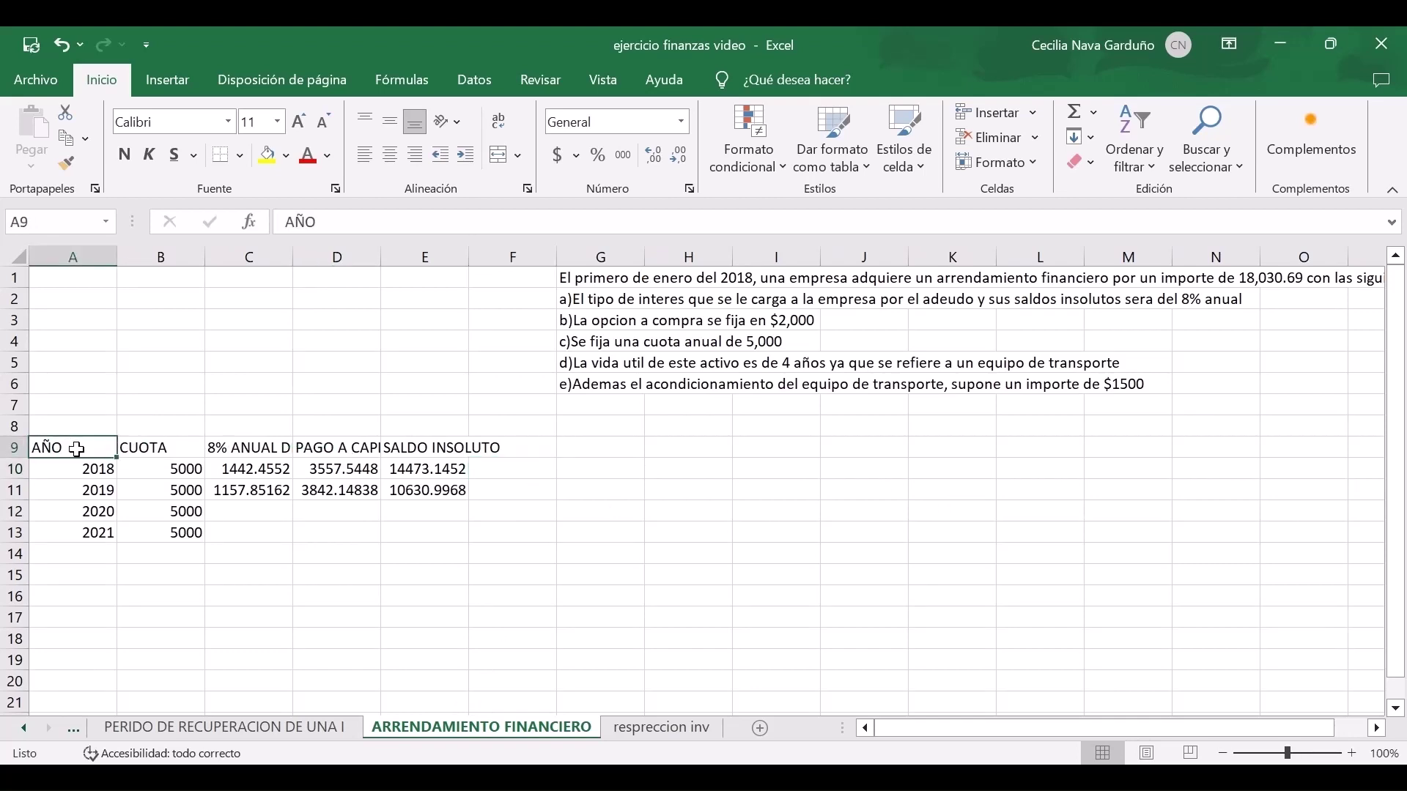
key(Right)
key(Right)
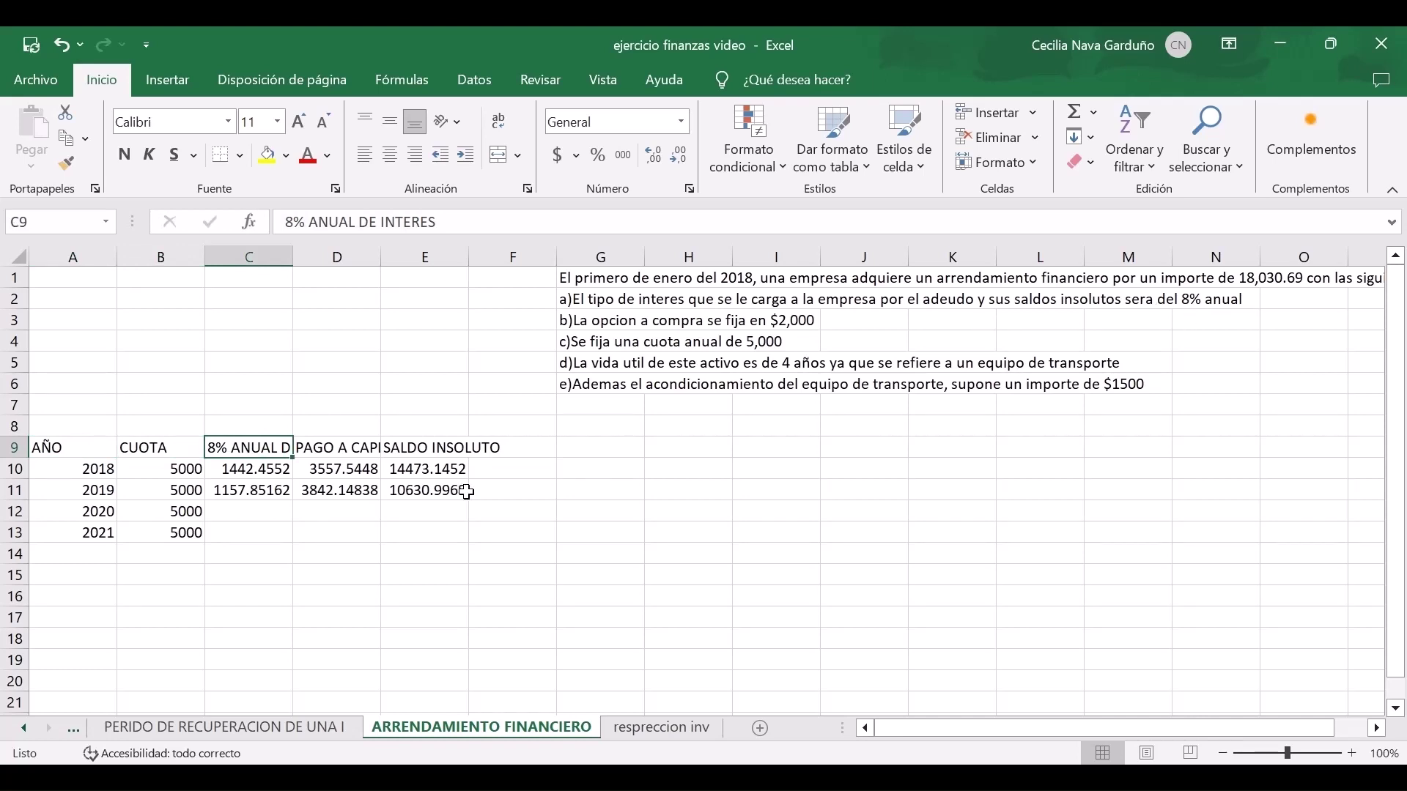
click(330, 447)
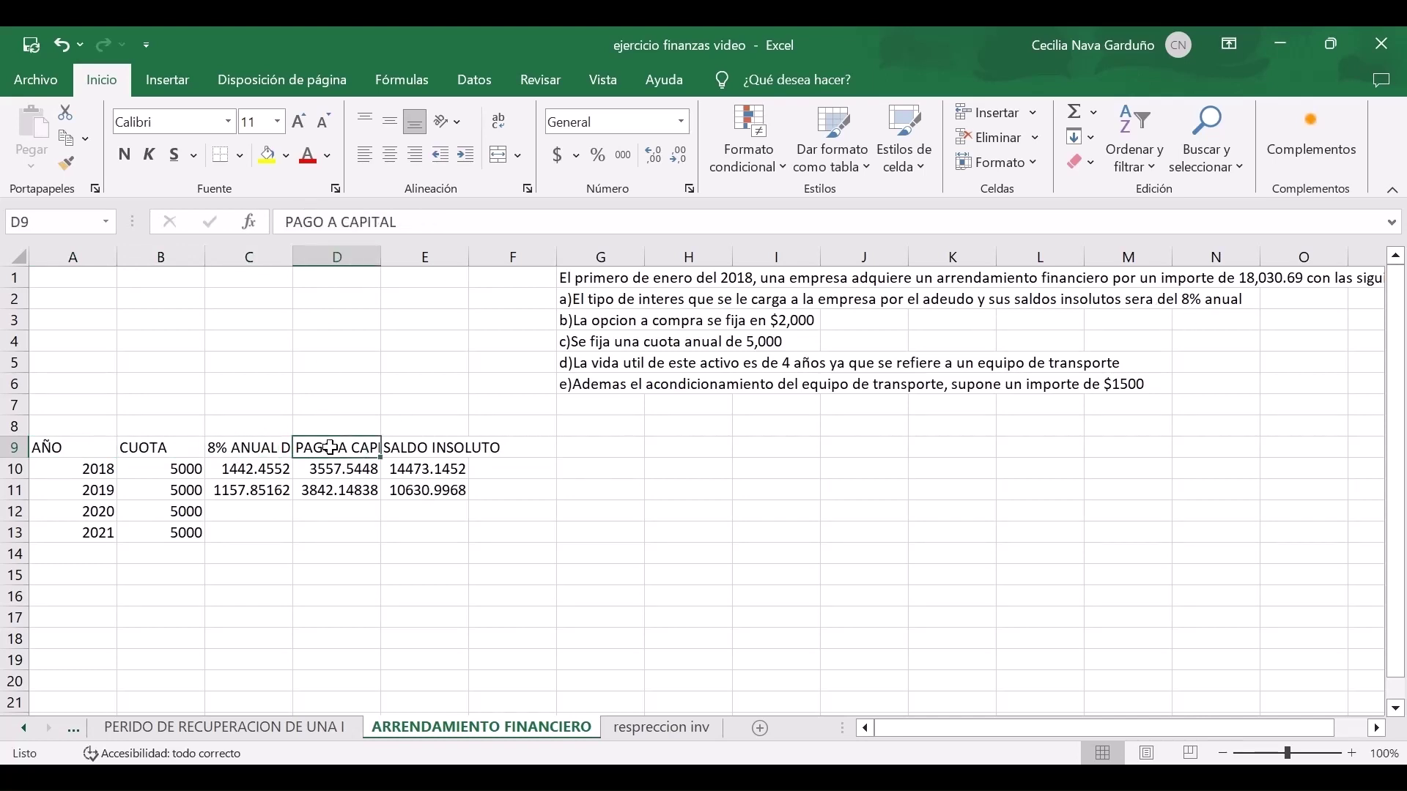
key(Right)
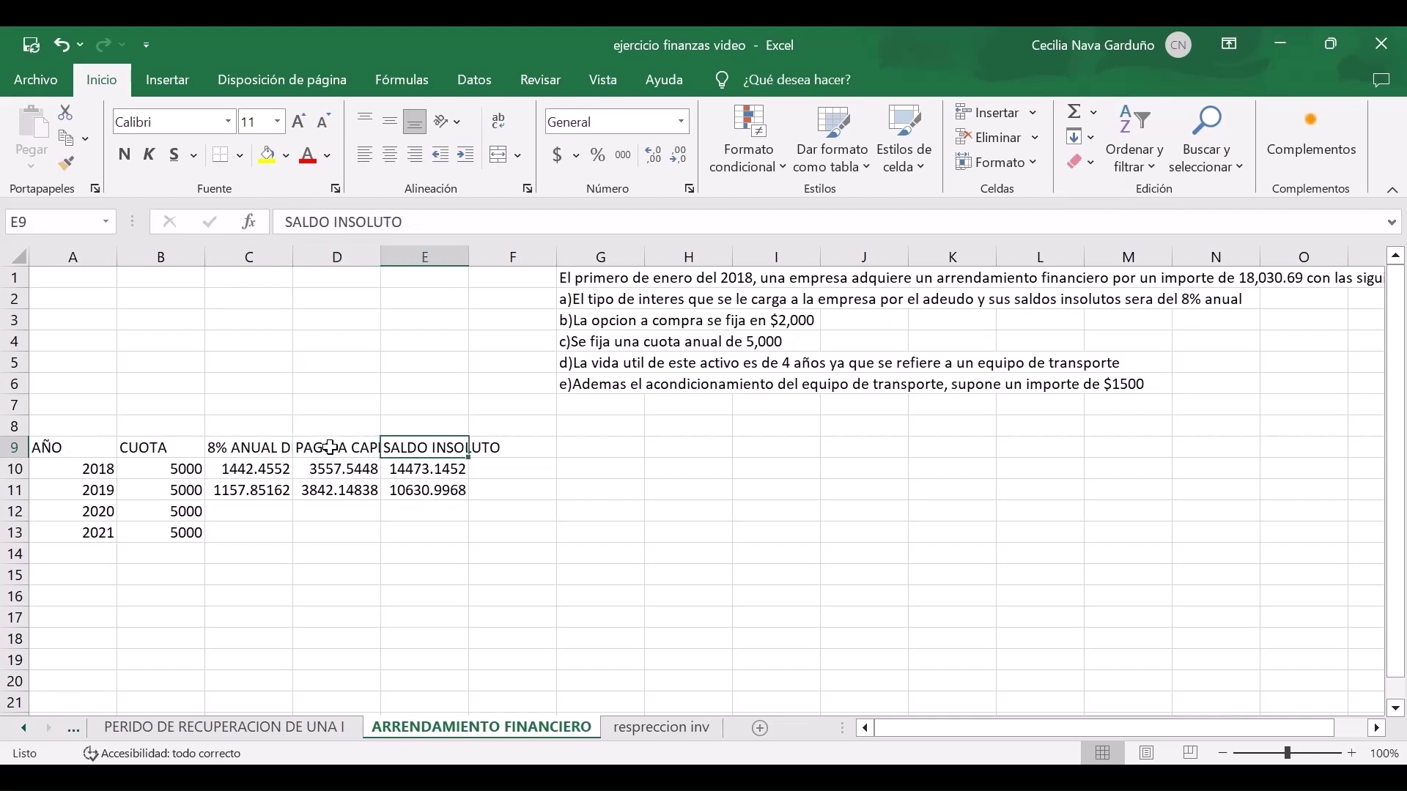
Review the years and annual quotas in the lease table against the asset's useful life in condition d.
key(Left)
key(Left)
key(Left)
key(Left)
key(Down)
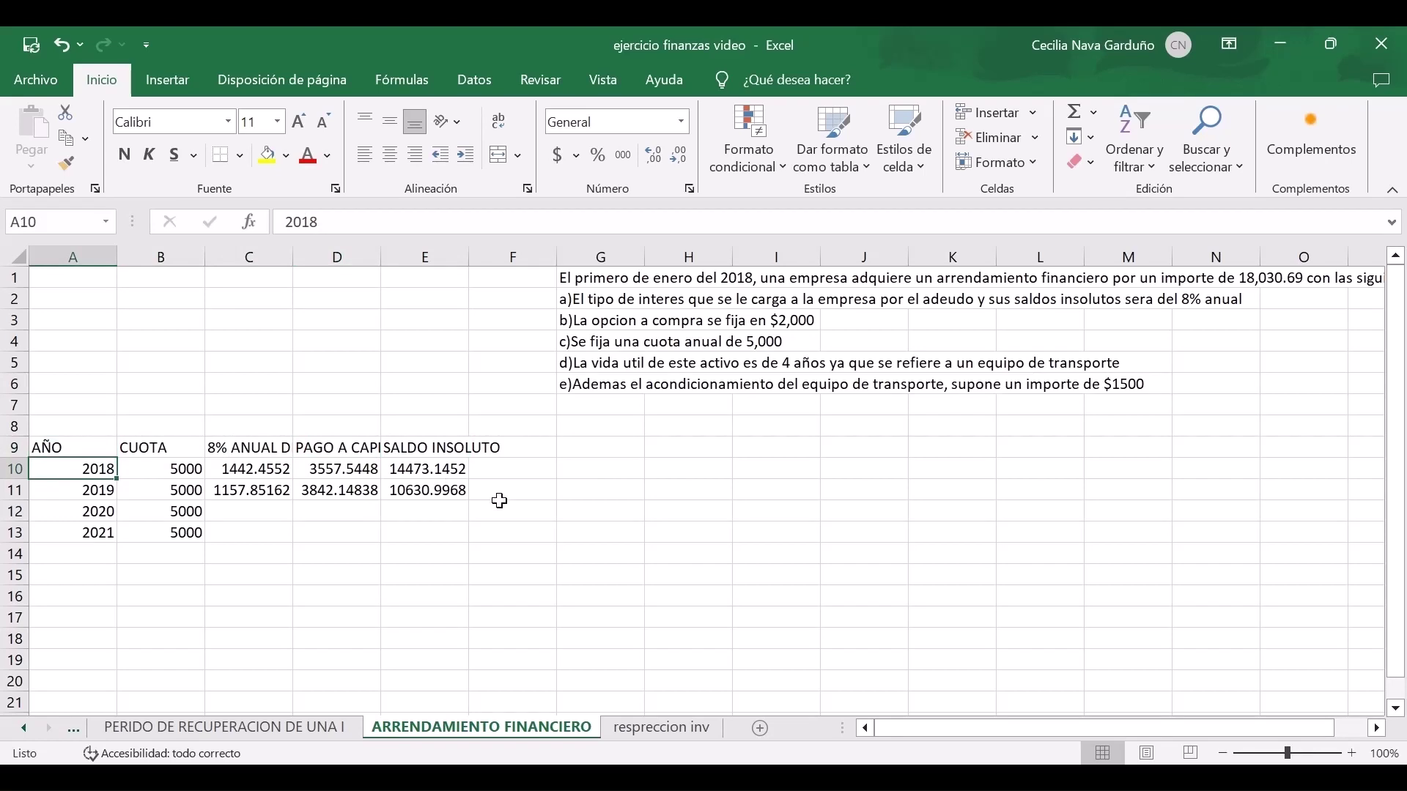
key(Down)
key(Down)
key(Down)
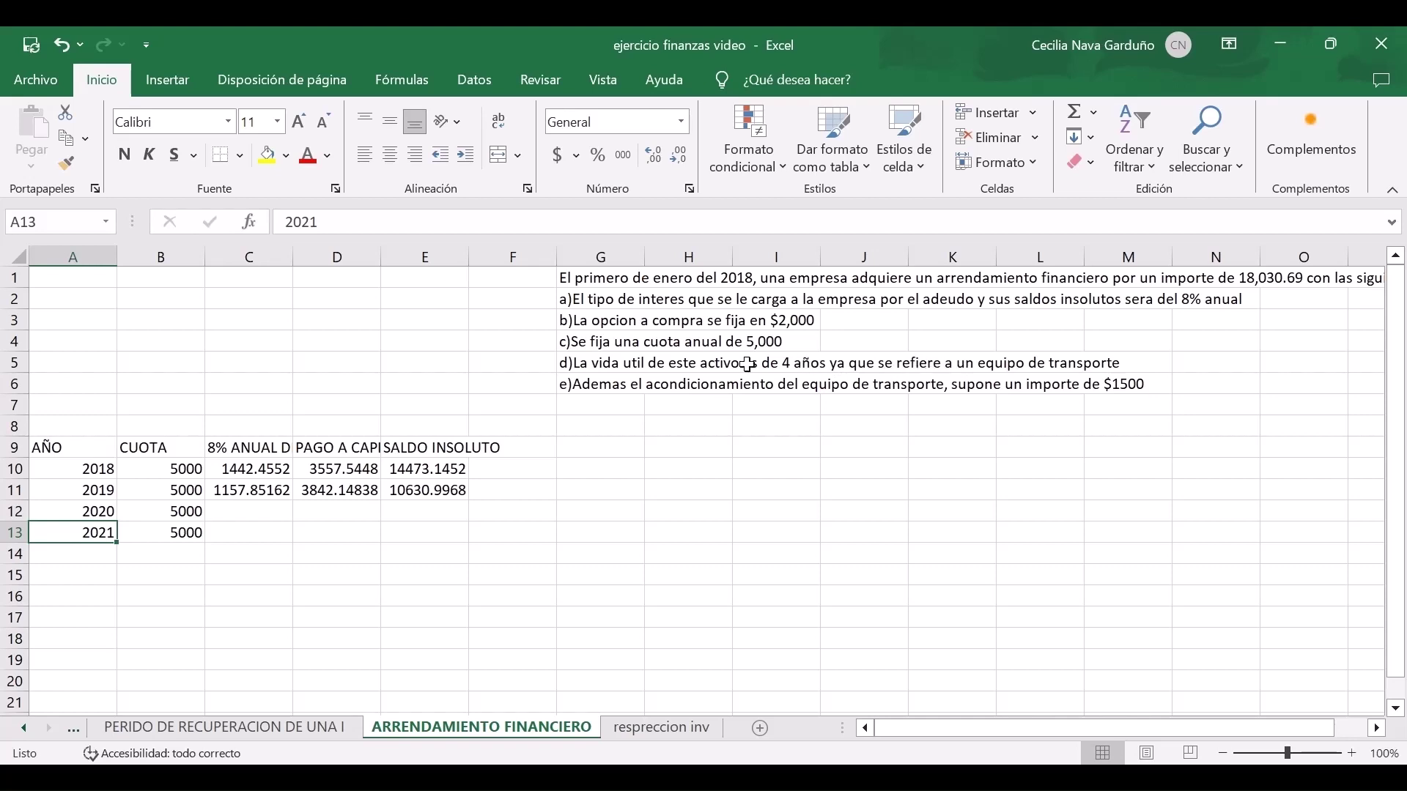
click(671, 362)
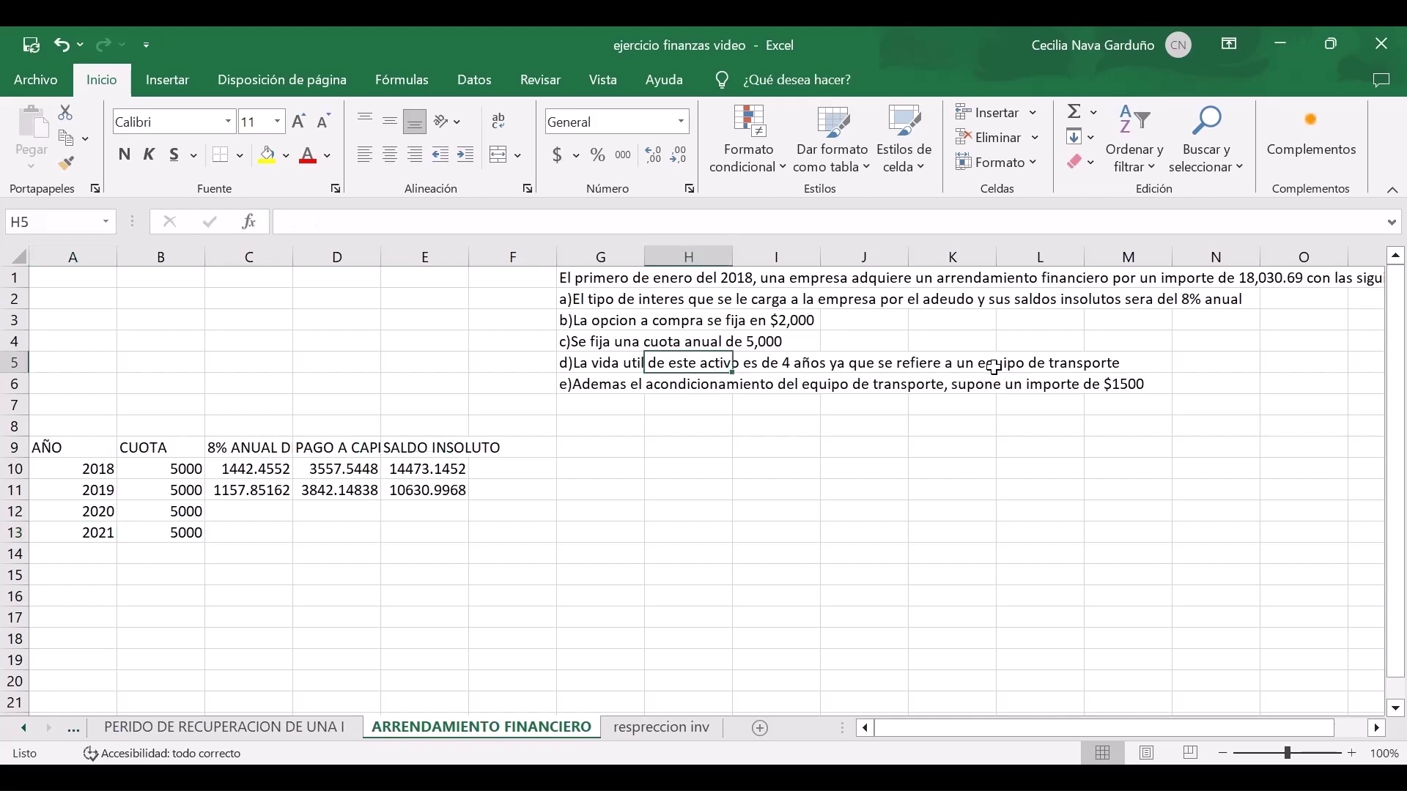
click(244, 531)
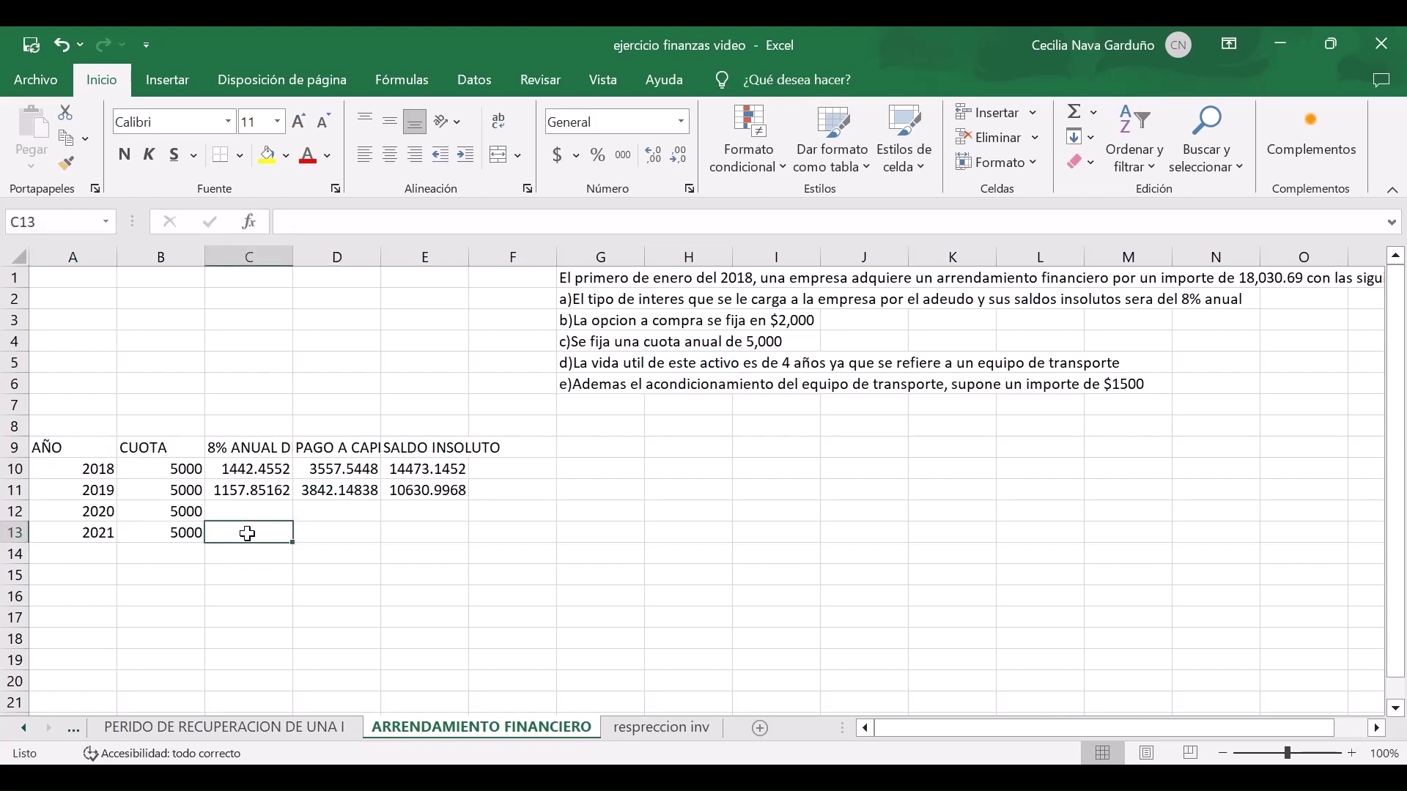
click(188, 469)
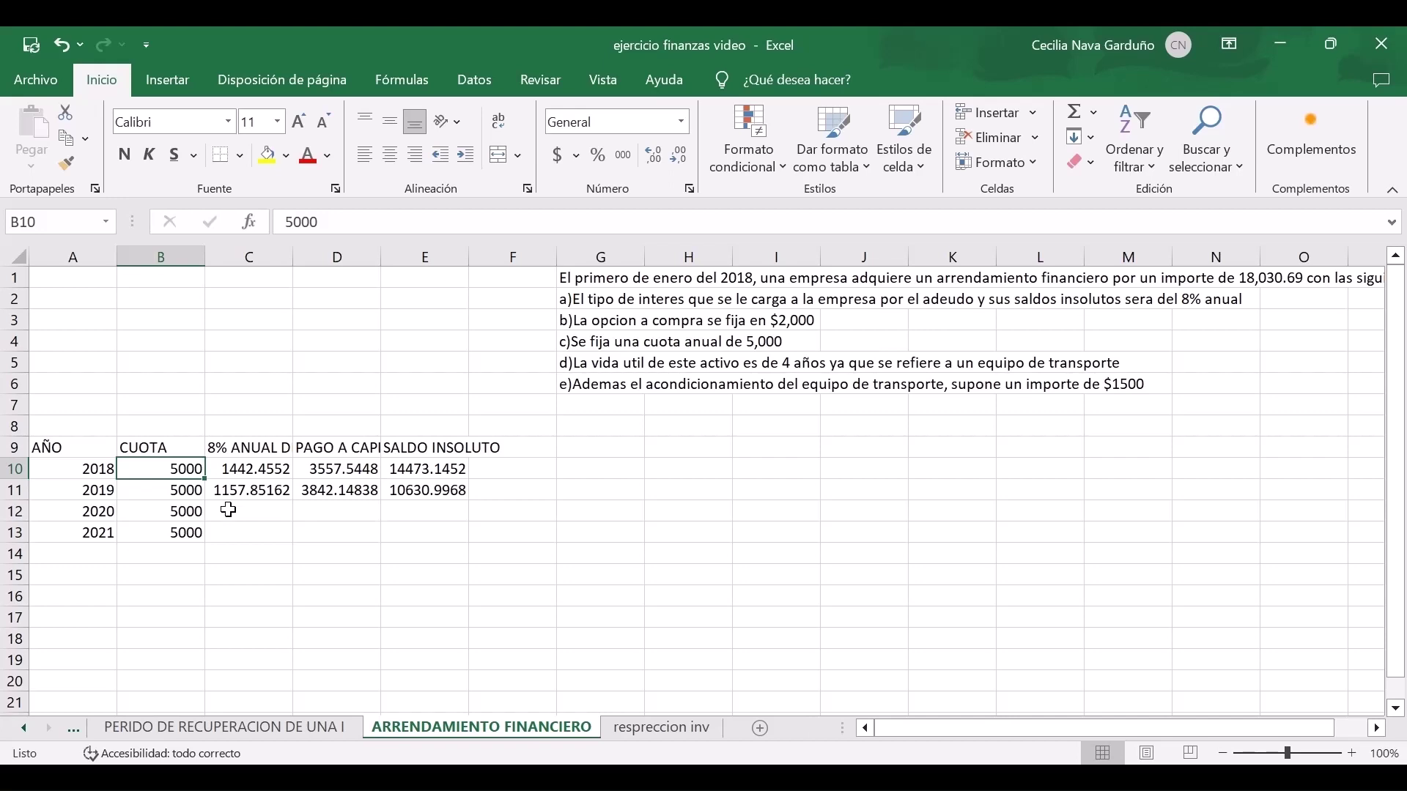
Calculate the 2018 interest in C10 of the lease table with the formula =18030.69*8%.
key(Up)
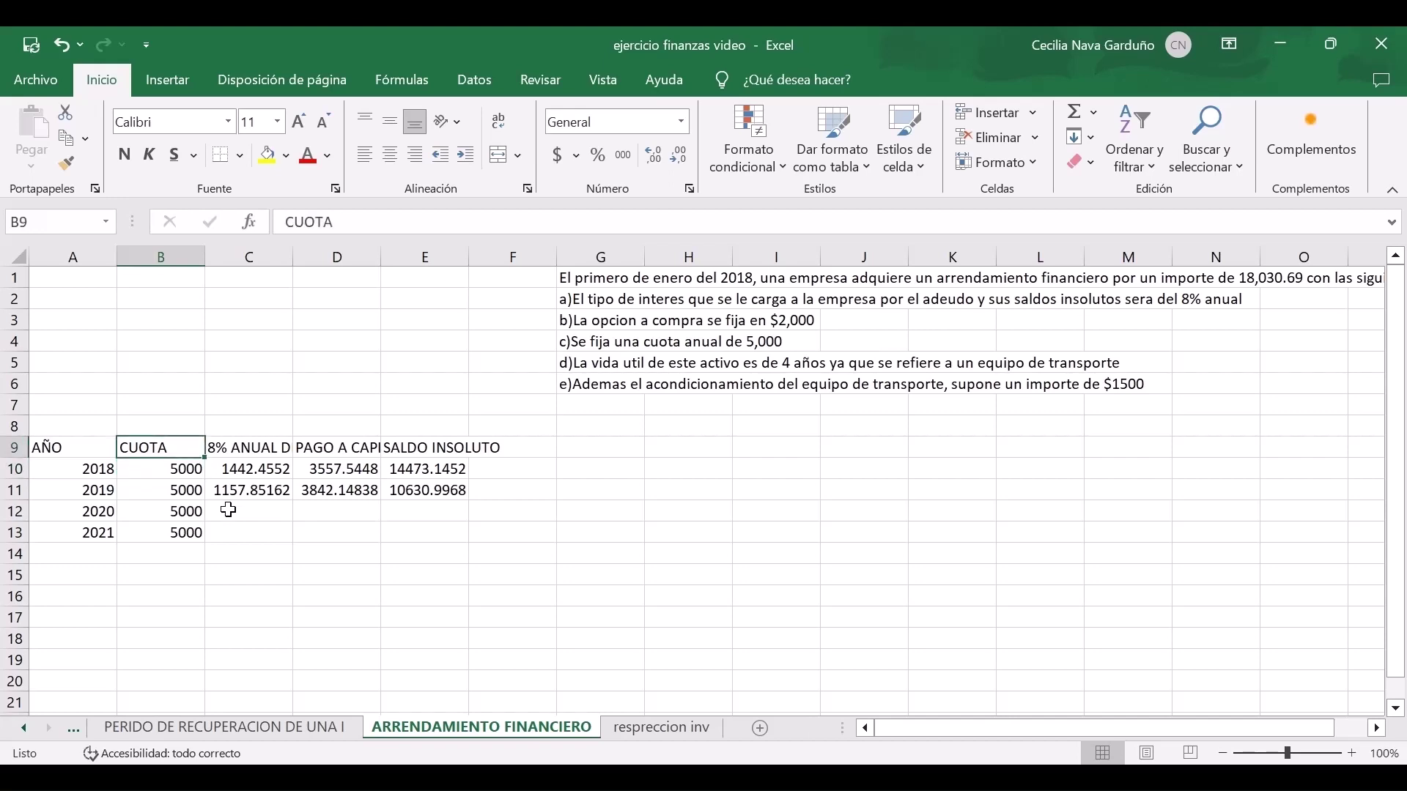
key(Right)
key(Right)
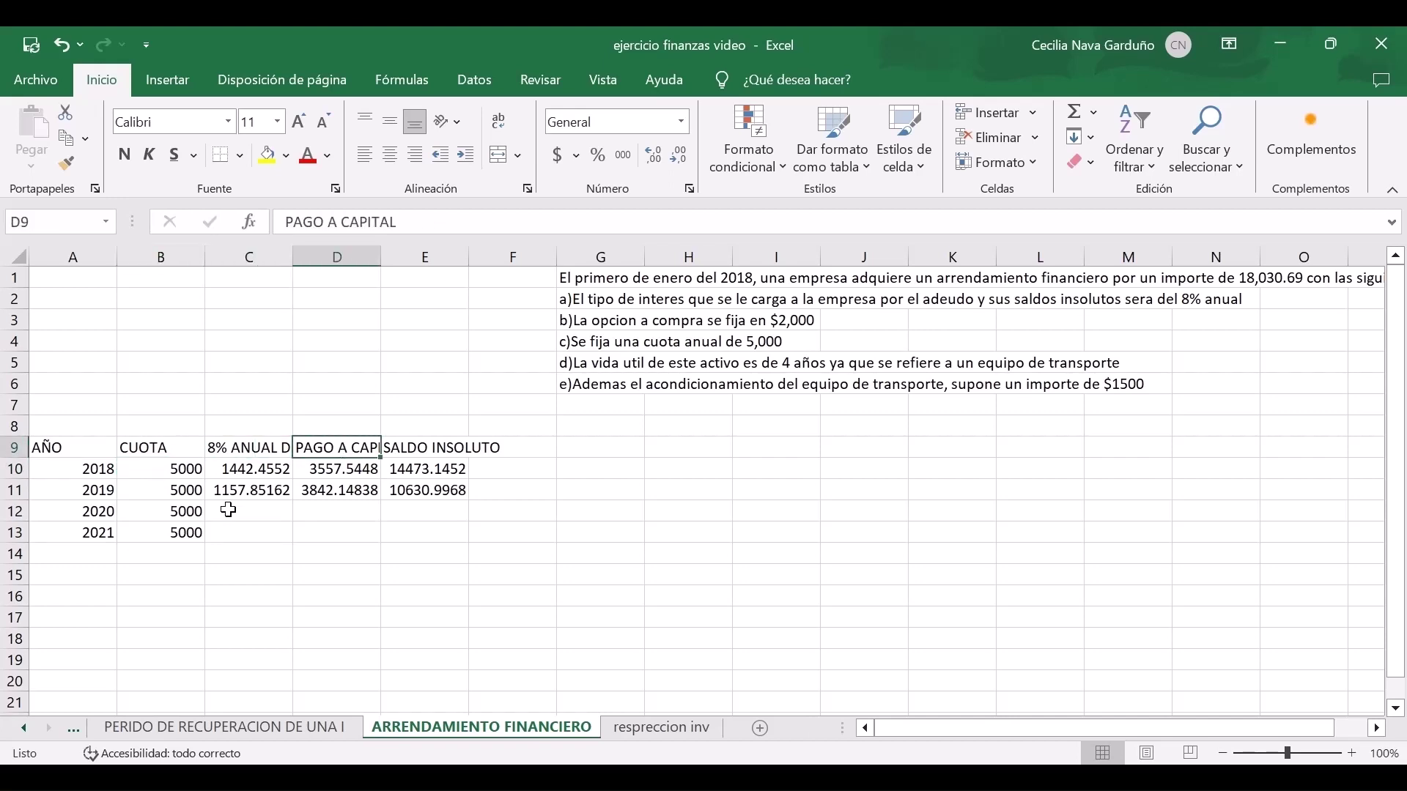
key(Right)
key(Down)
key(Left)
key(Left)
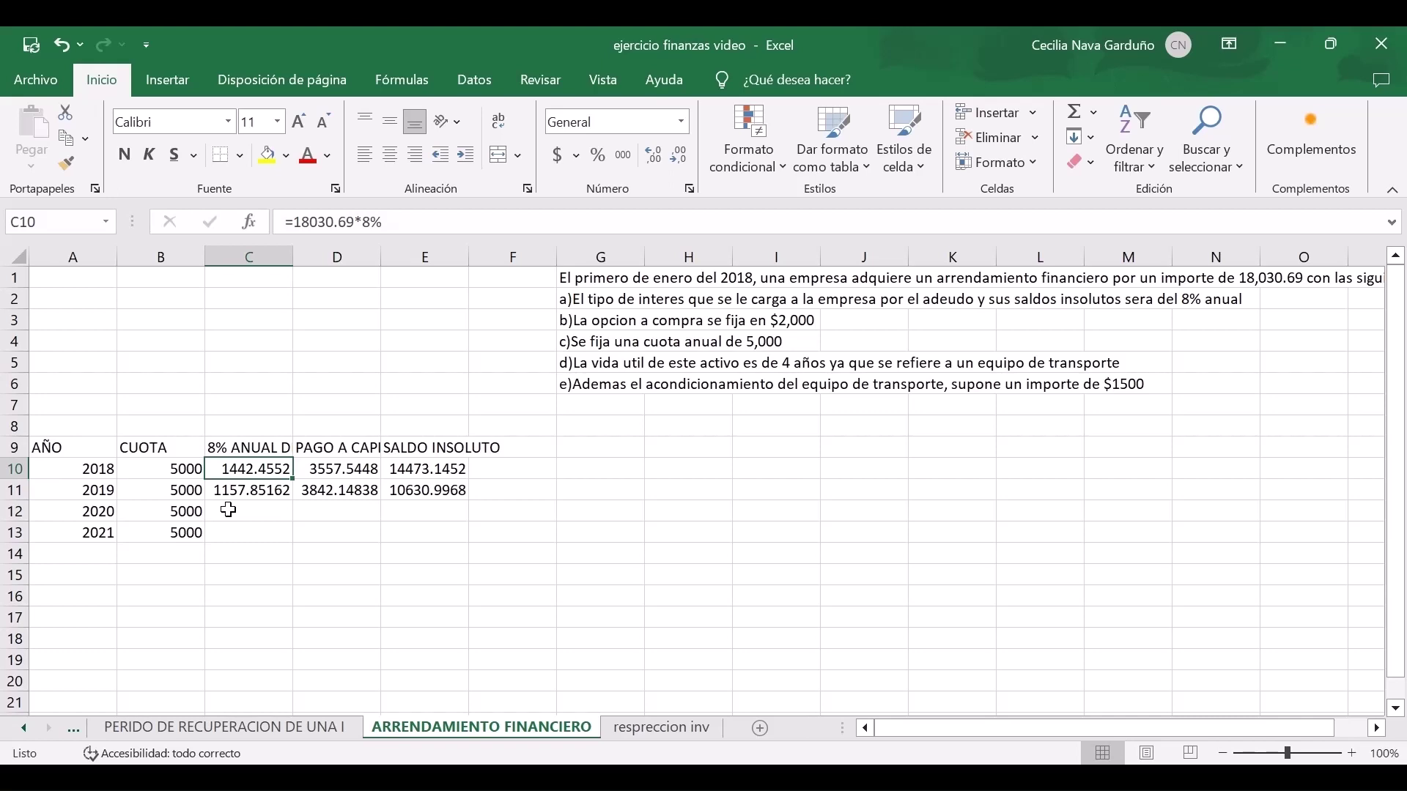
text(=)
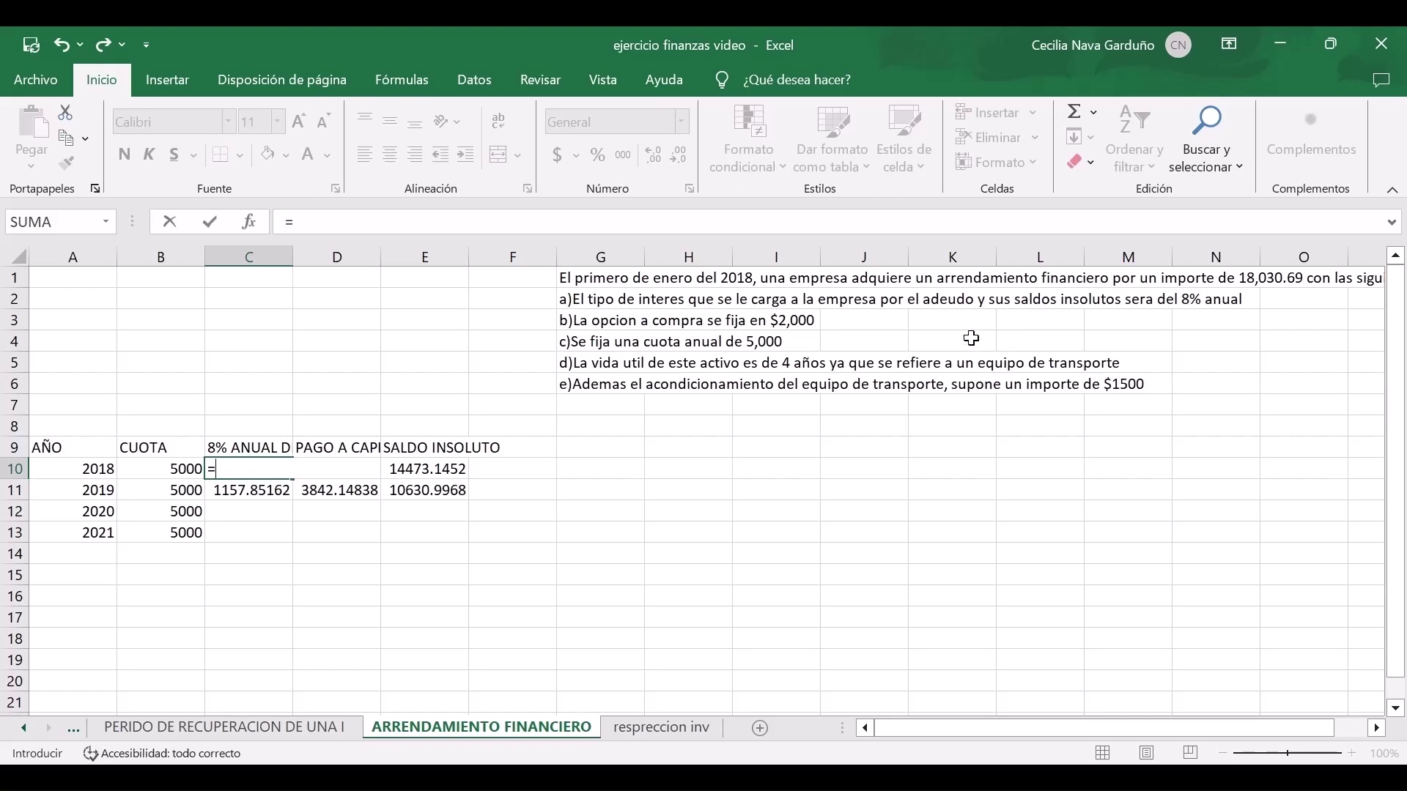
text(18030.)
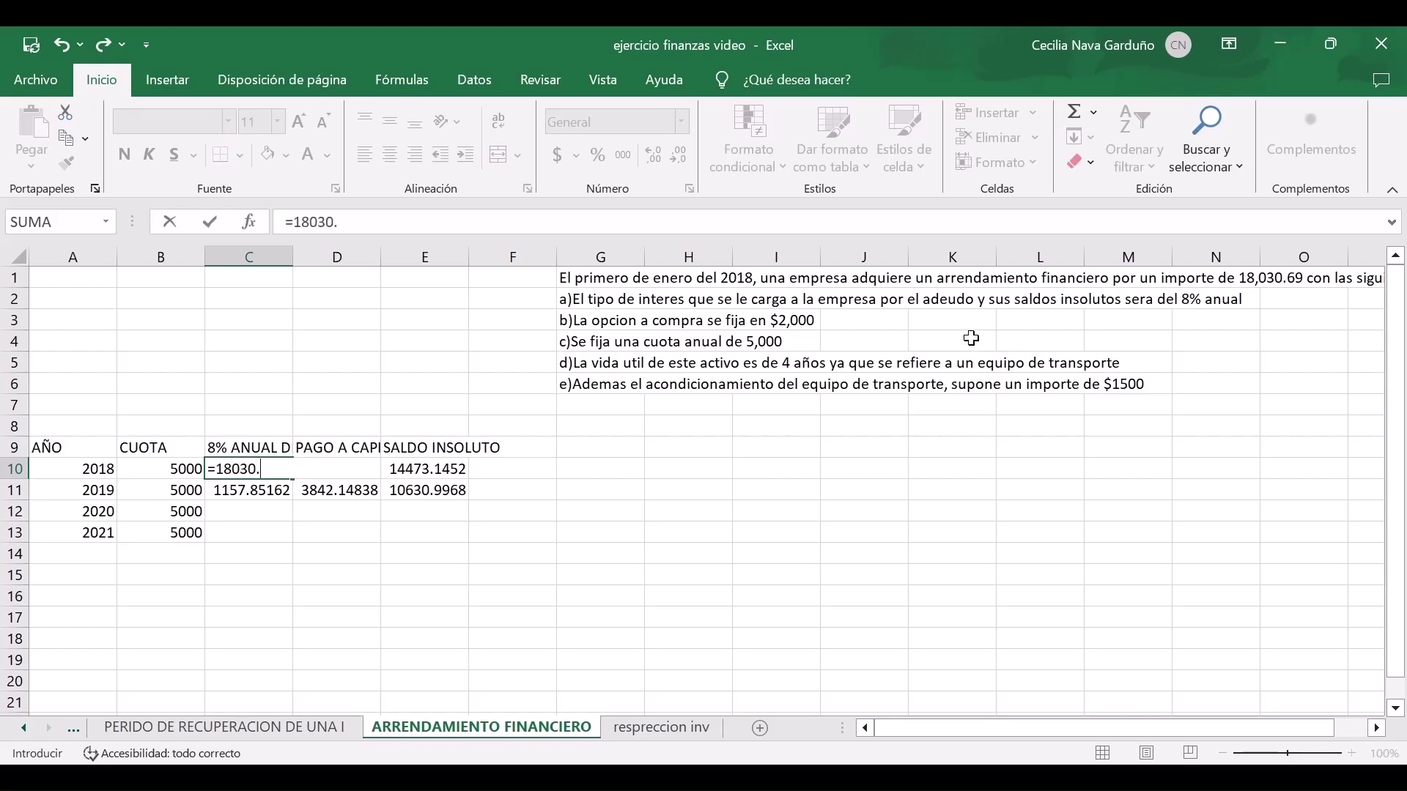
text(69)
text(*8%)
key(Return)
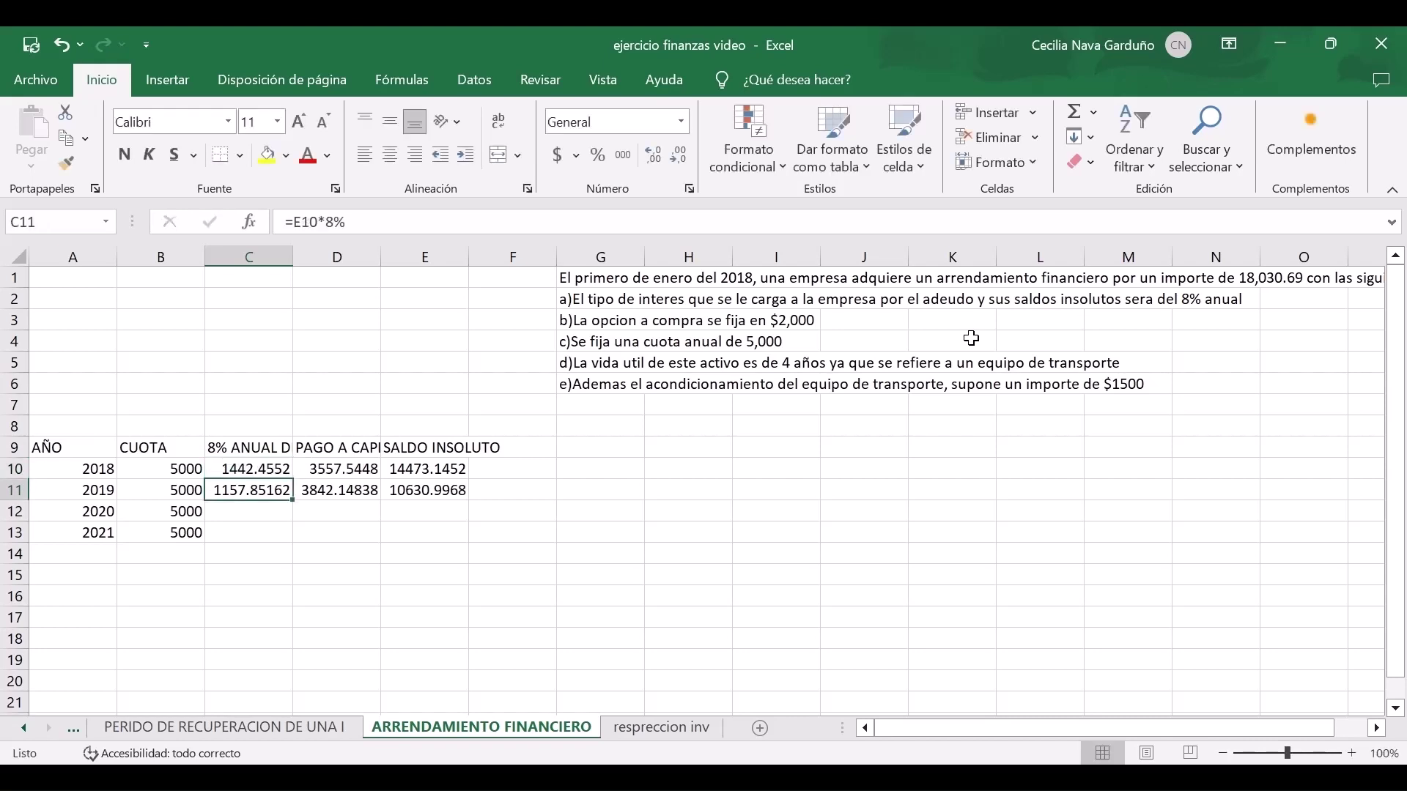
Calculate the 2018 capital payment in D10 of the lease table with the formula =B10-C10.
key(Up)
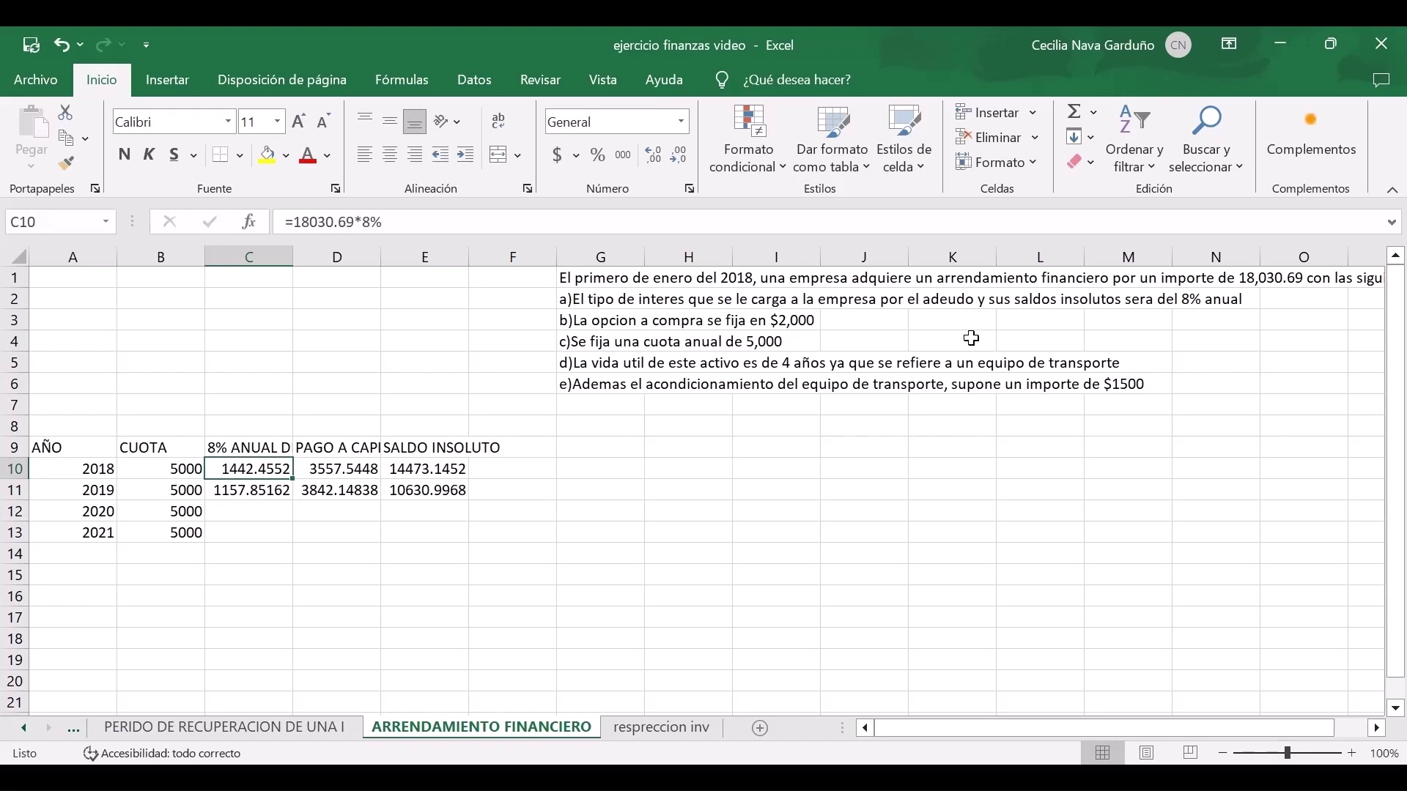
key(Right)
key(Up)
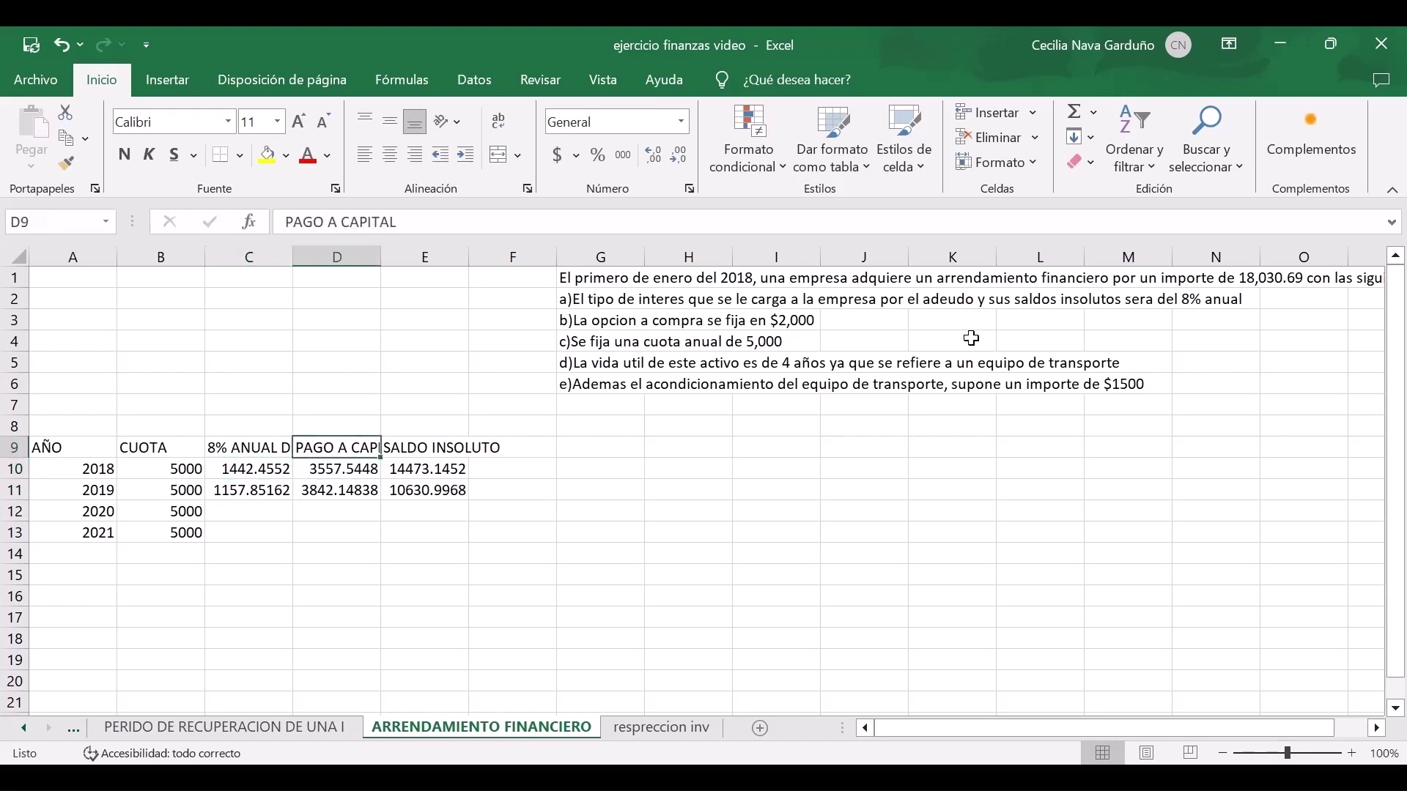
key(Down)
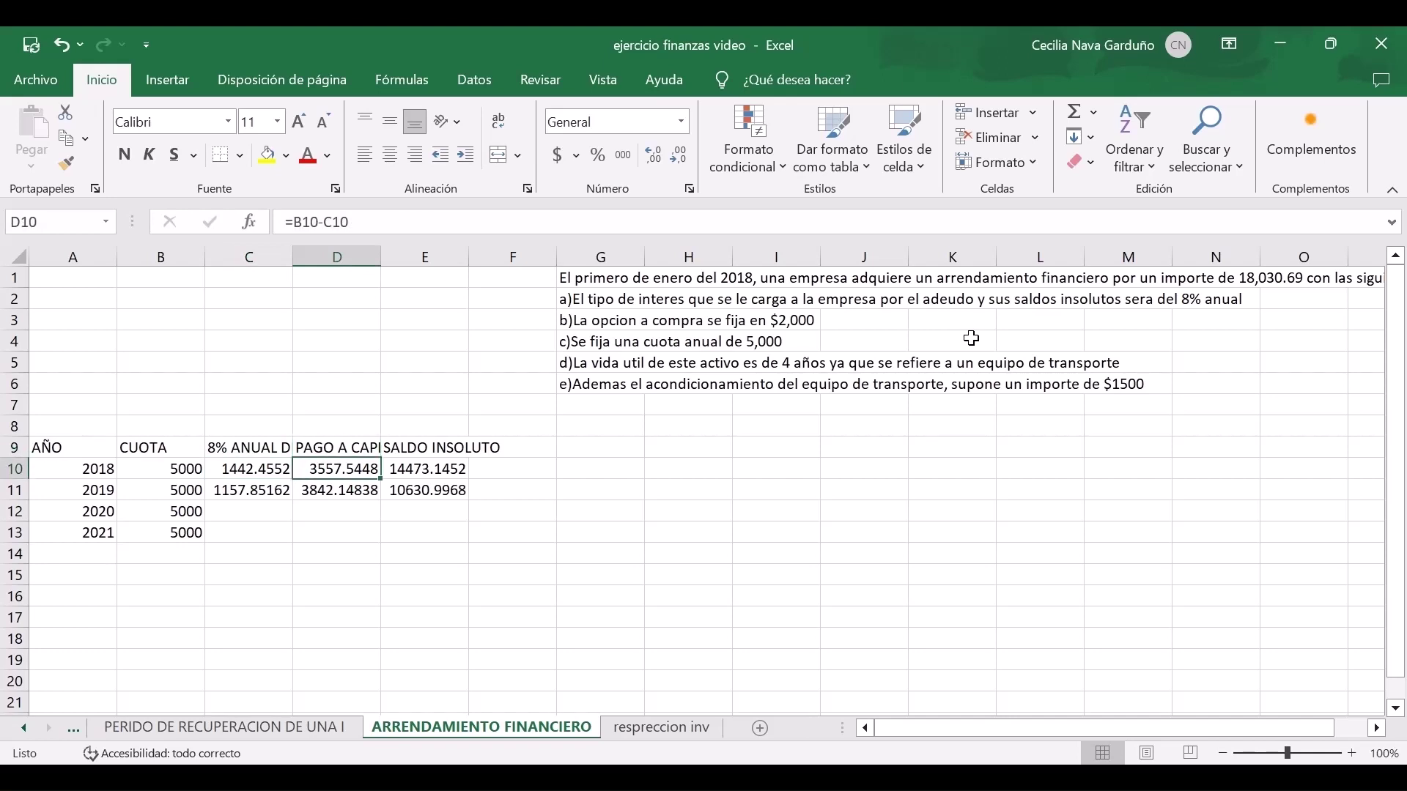
text(=)
key(Left)
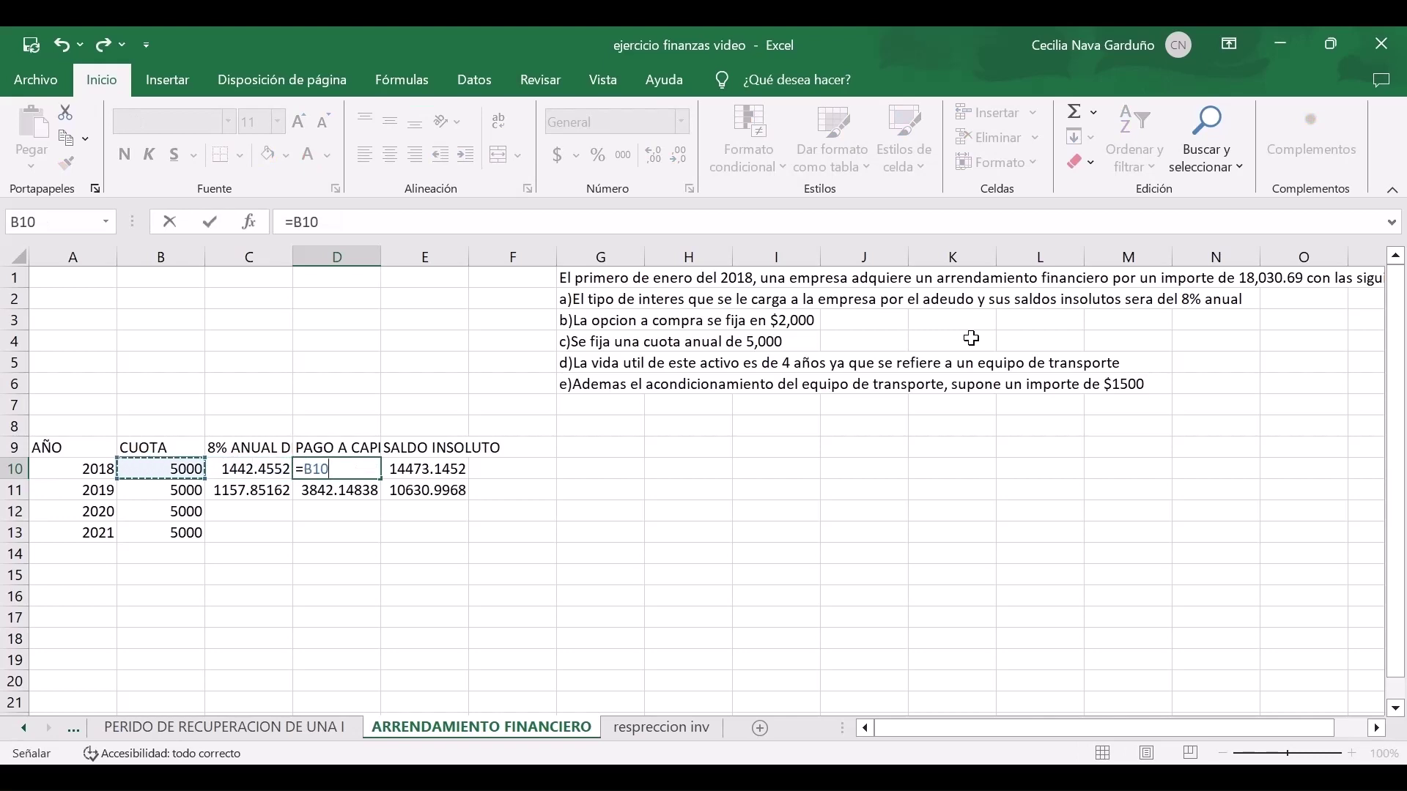
text(-)
key(Left)
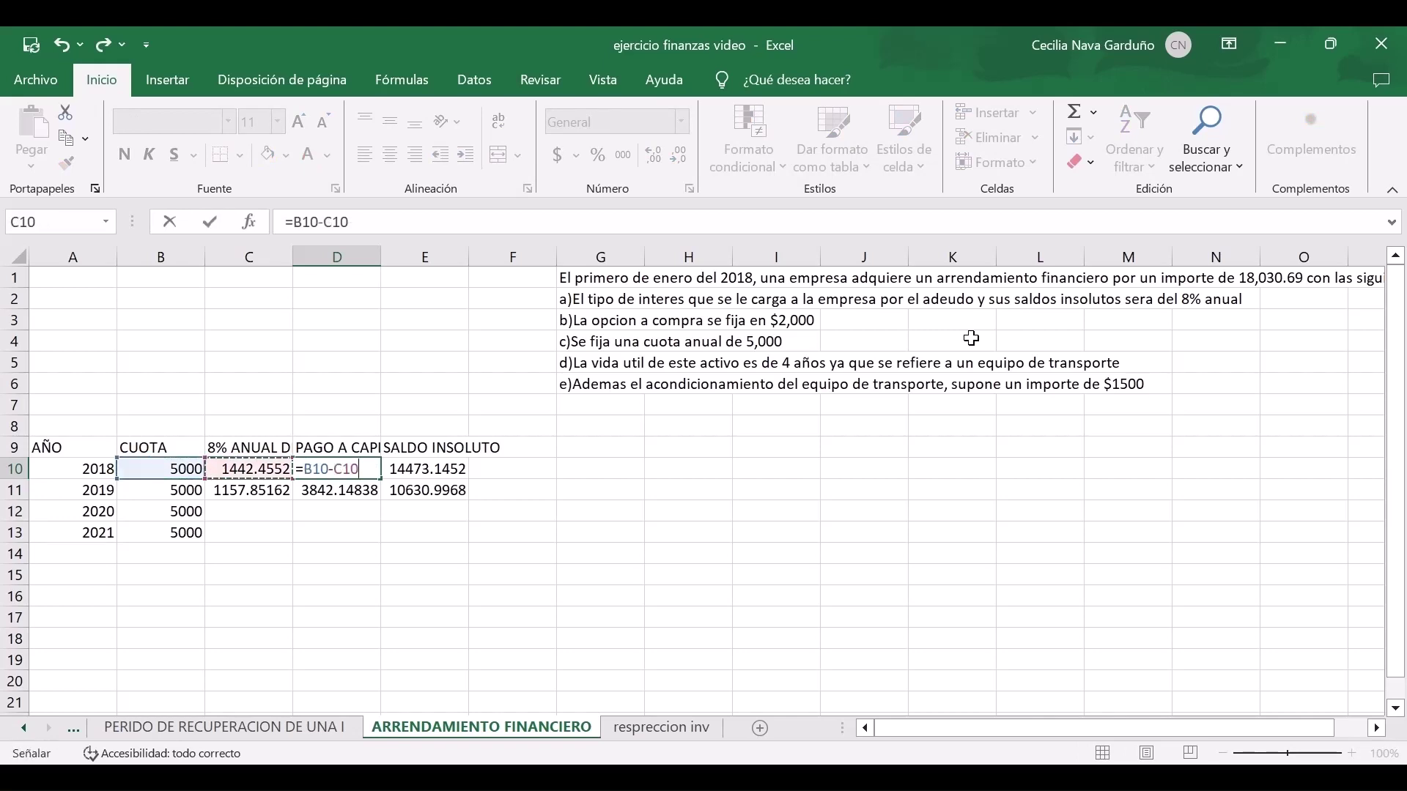
key(Return)
key(Up)
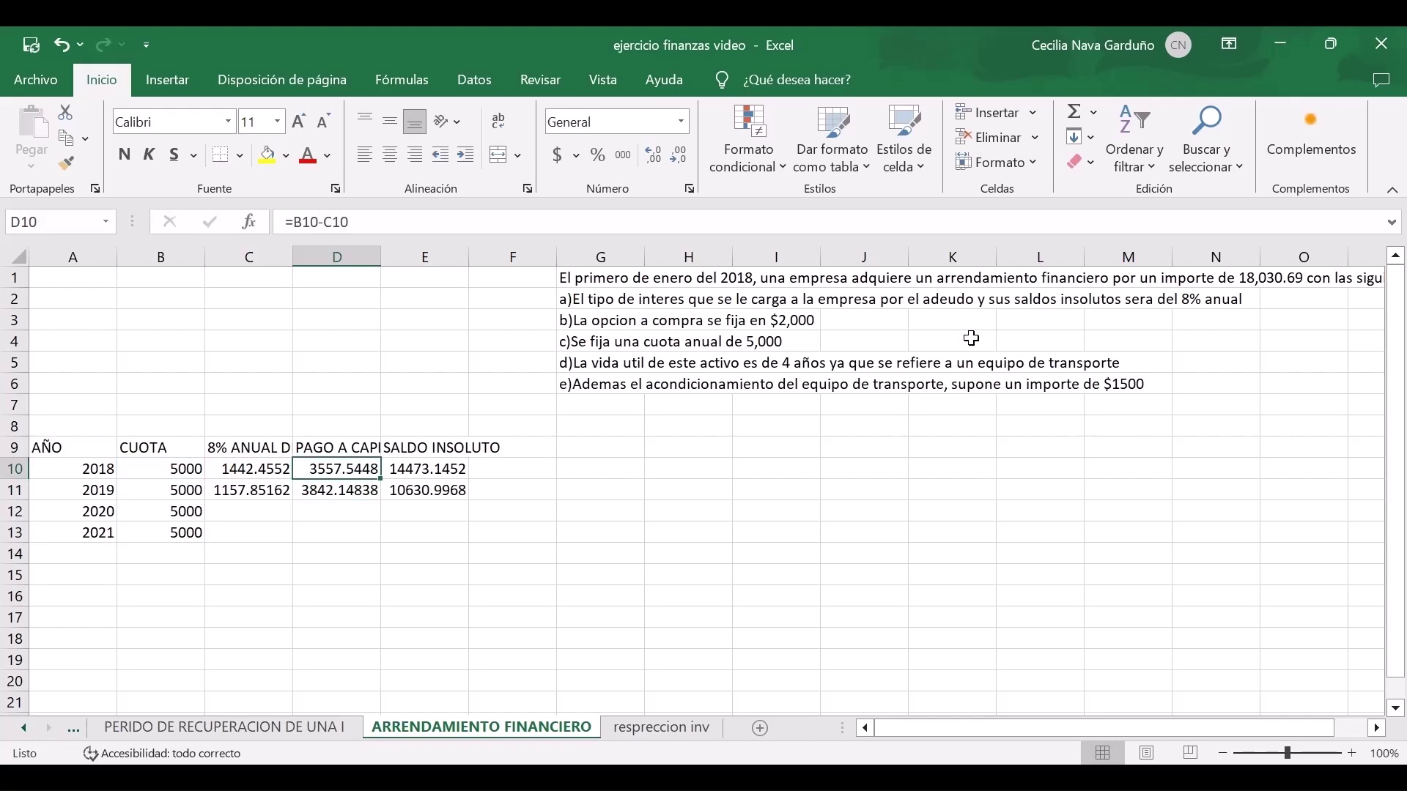
Calculate the 2018 outstanding balance in E10 of the lease table with the formula =18030.69-D10.
key(Right)
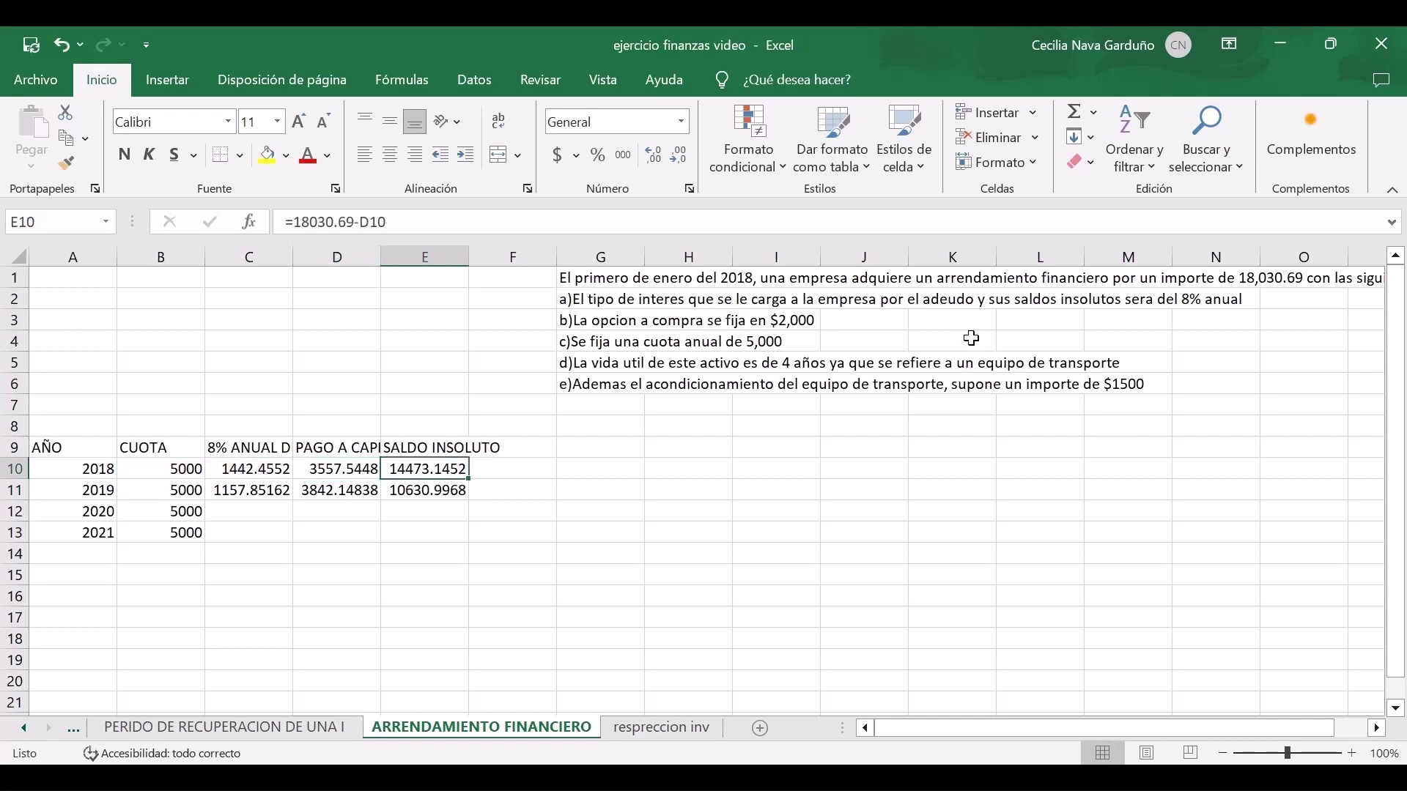
text(=)
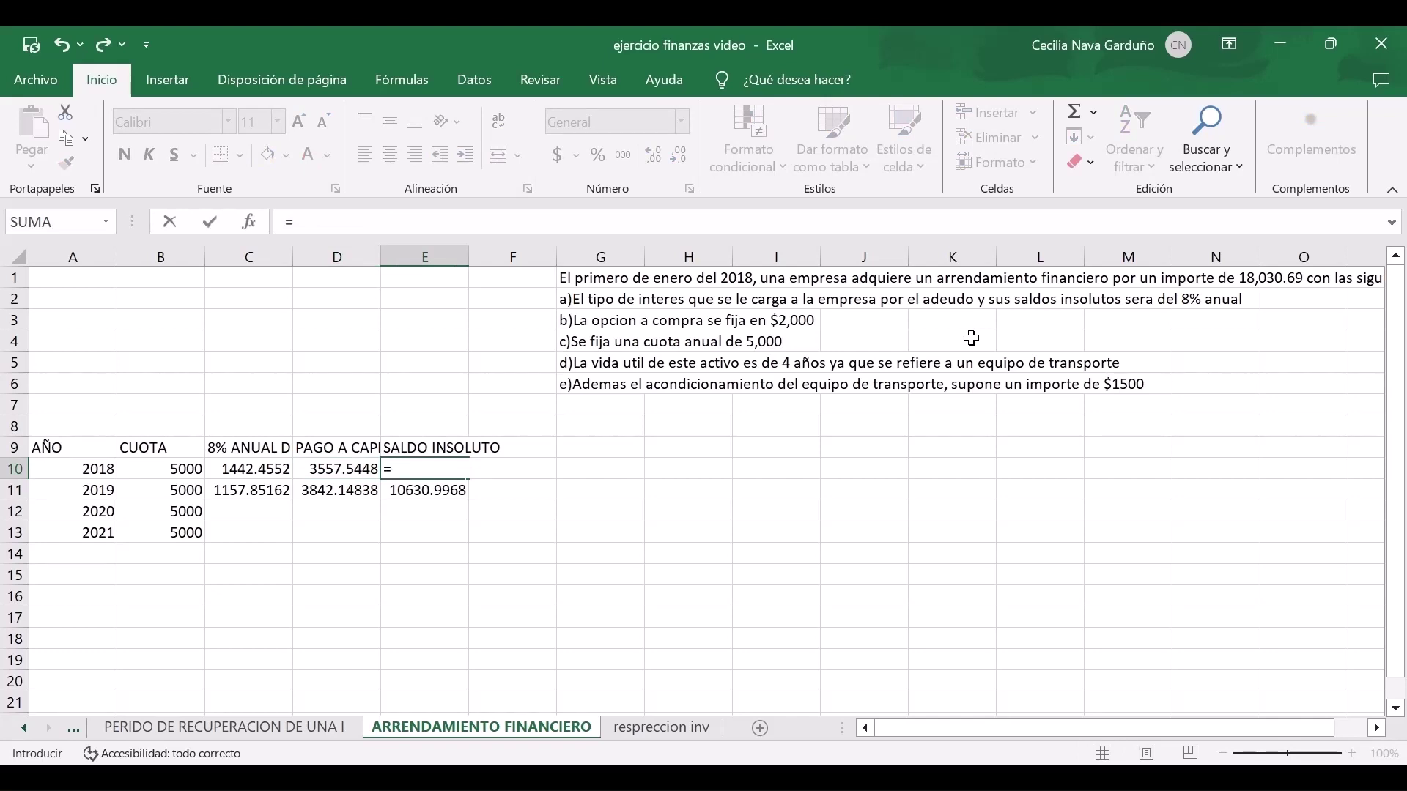
text(18030.698)
key(BackSpace)
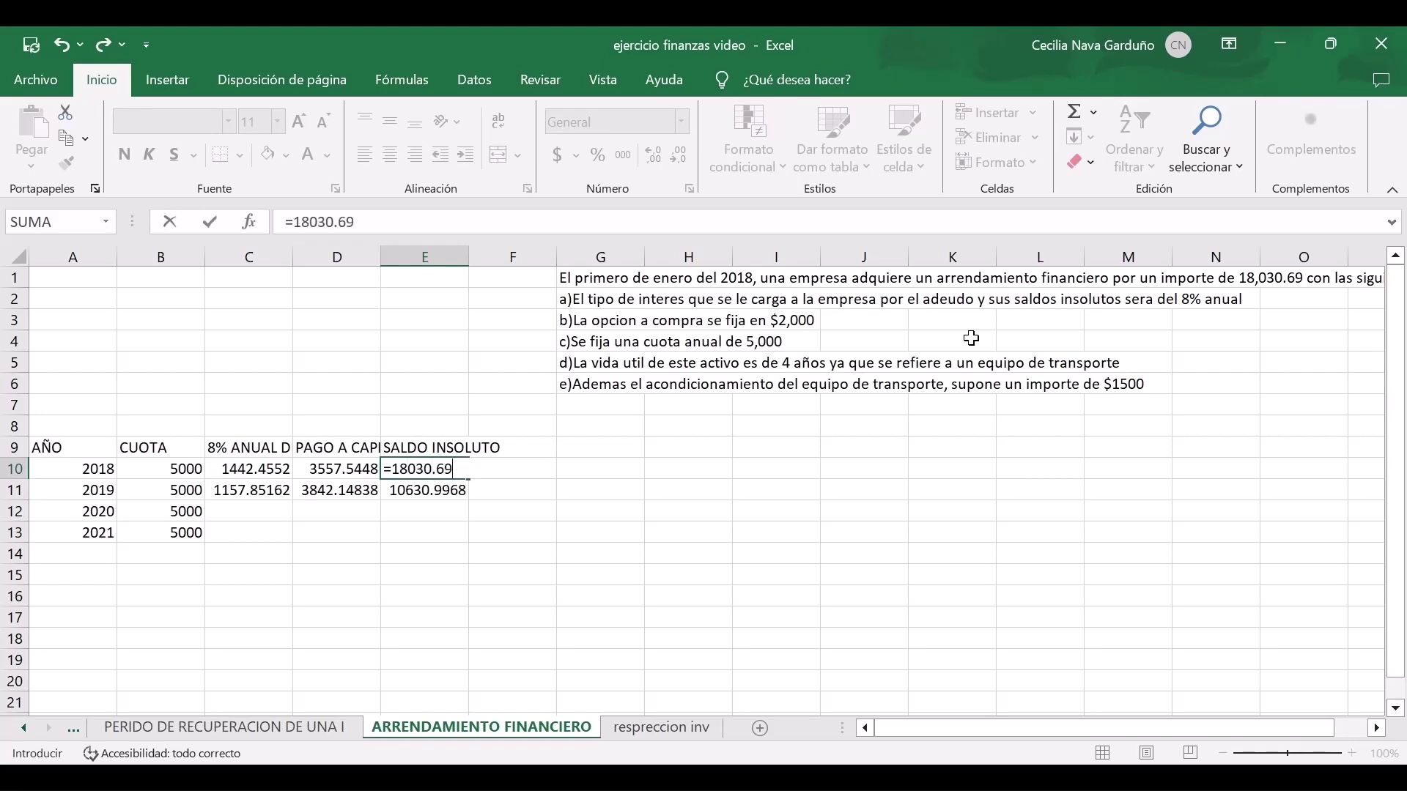
text(-)
key(Left)
key(Return)
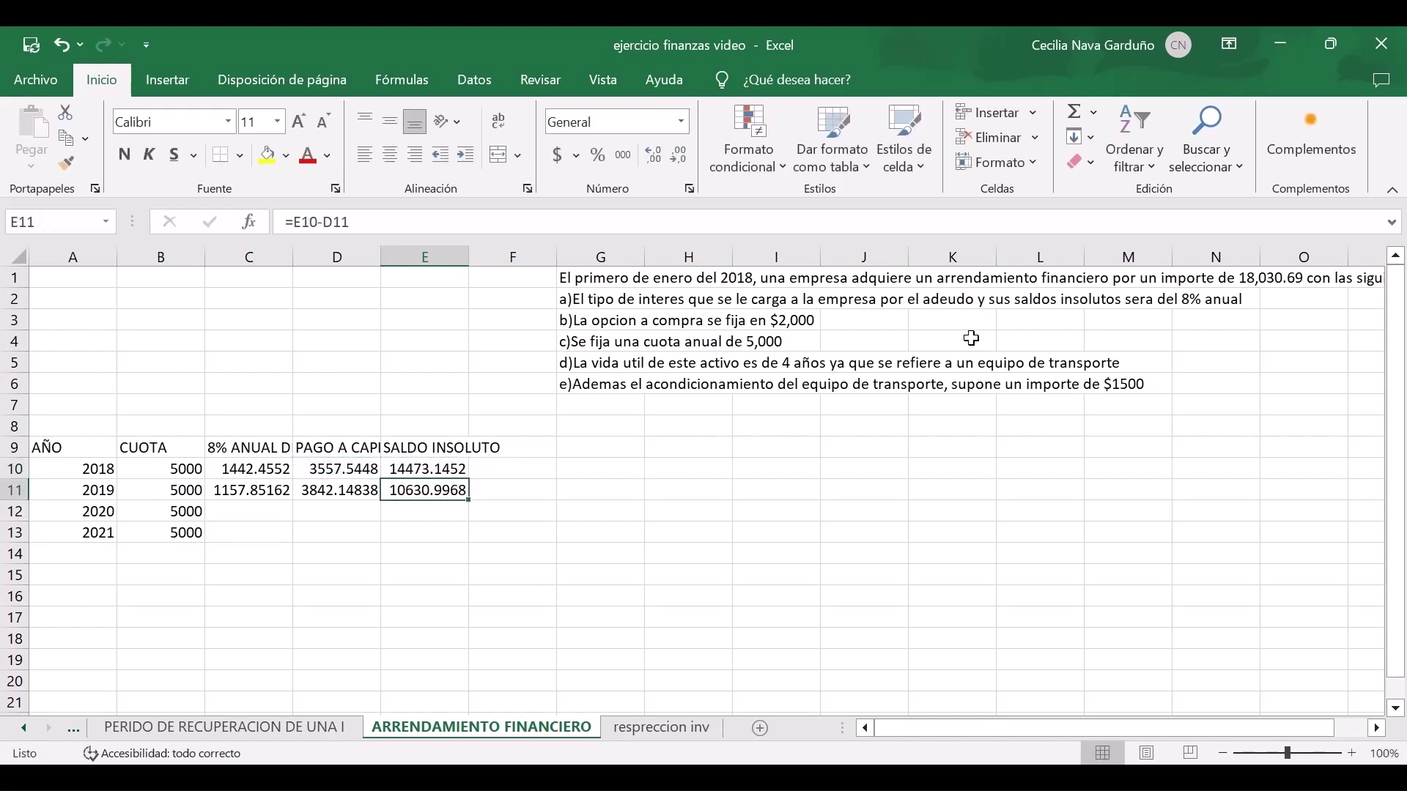
Widen column D slightly to fit more of the PAGO A CAPITAL heading.
key(Up)
key(Up)
key(Left)
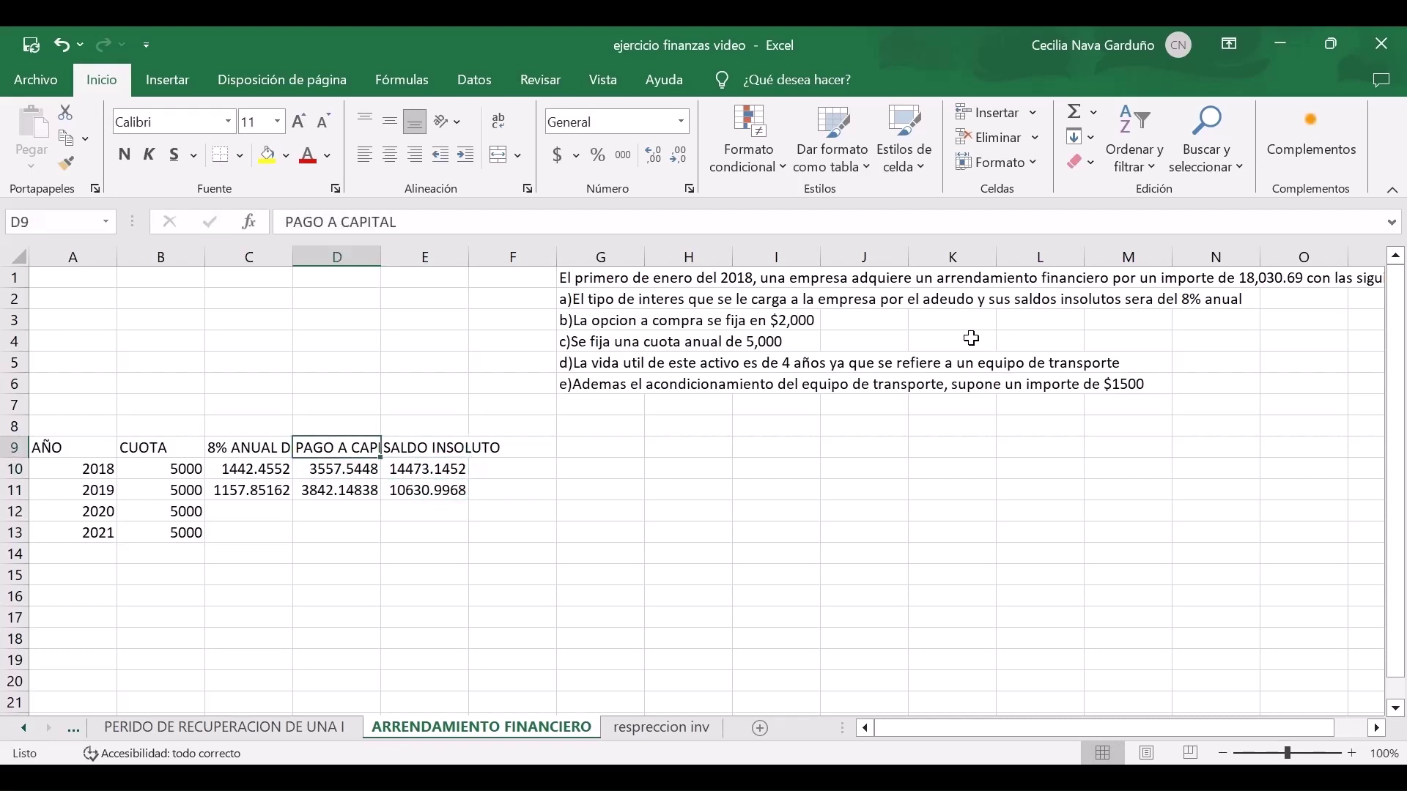
key(Down)
key(Right)
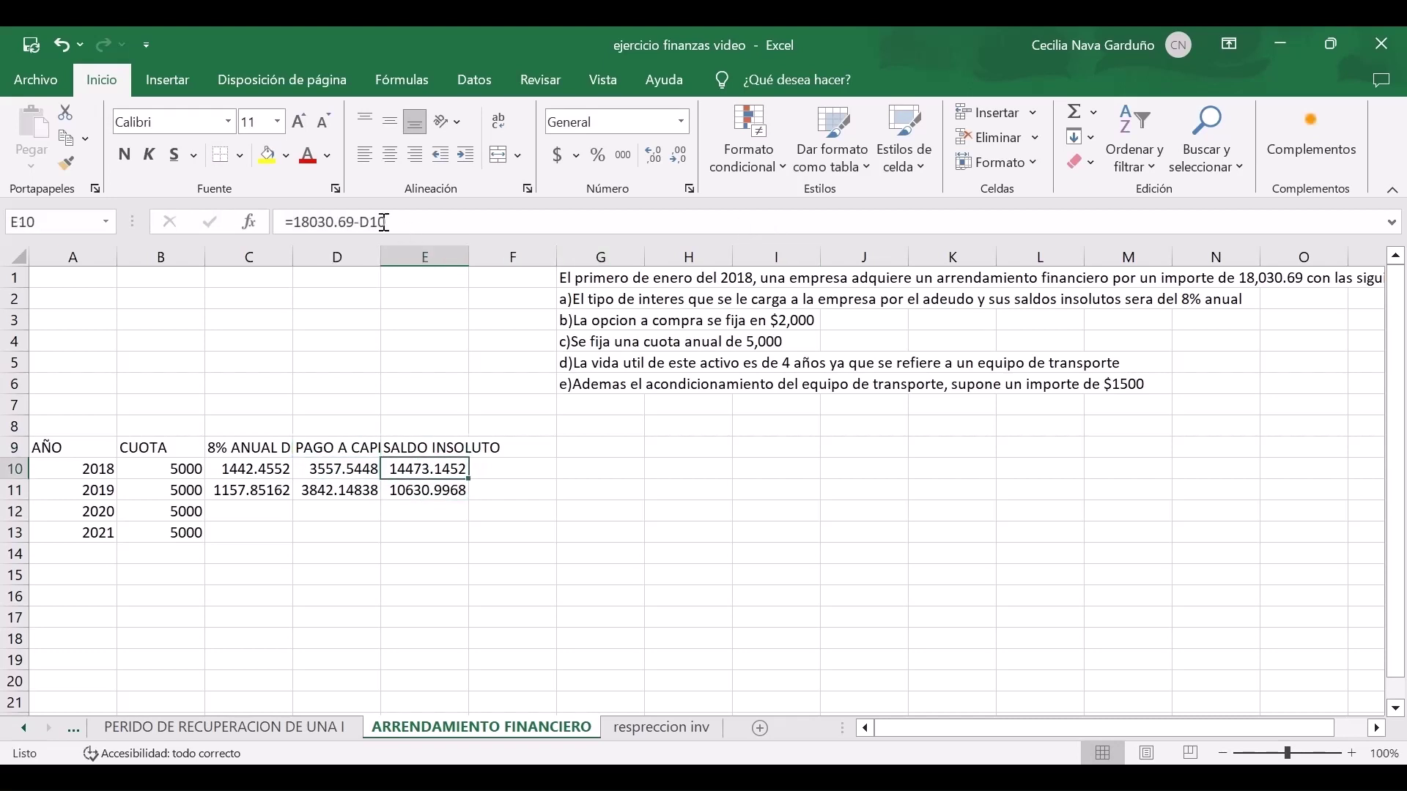
drag(379, 261, 398, 261)
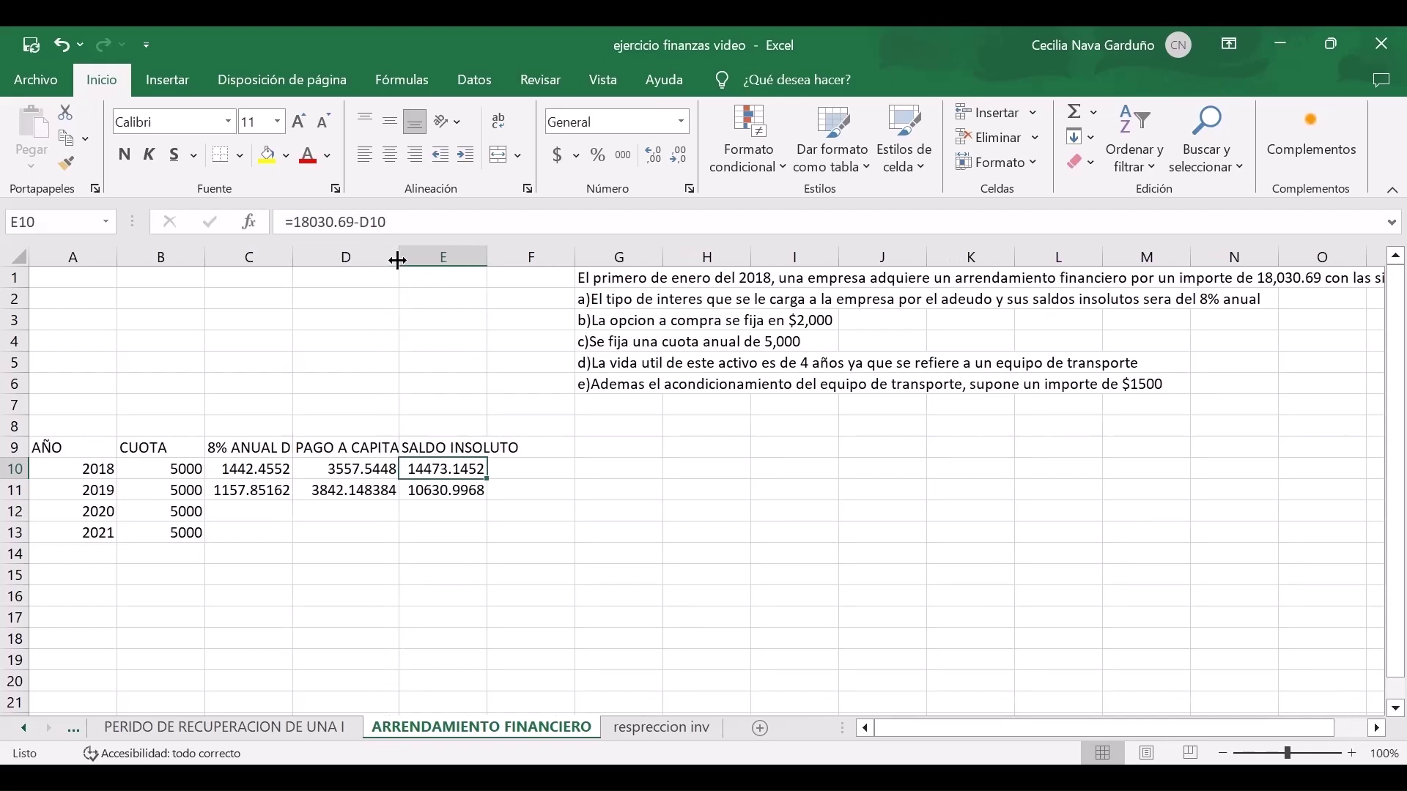
Calculate the 2019 interest in C11 on the previous year's outstanding balance with the formula =E10*8%.
key(Down)
key(Left)
key(Left)
key(Left)
key(Left)
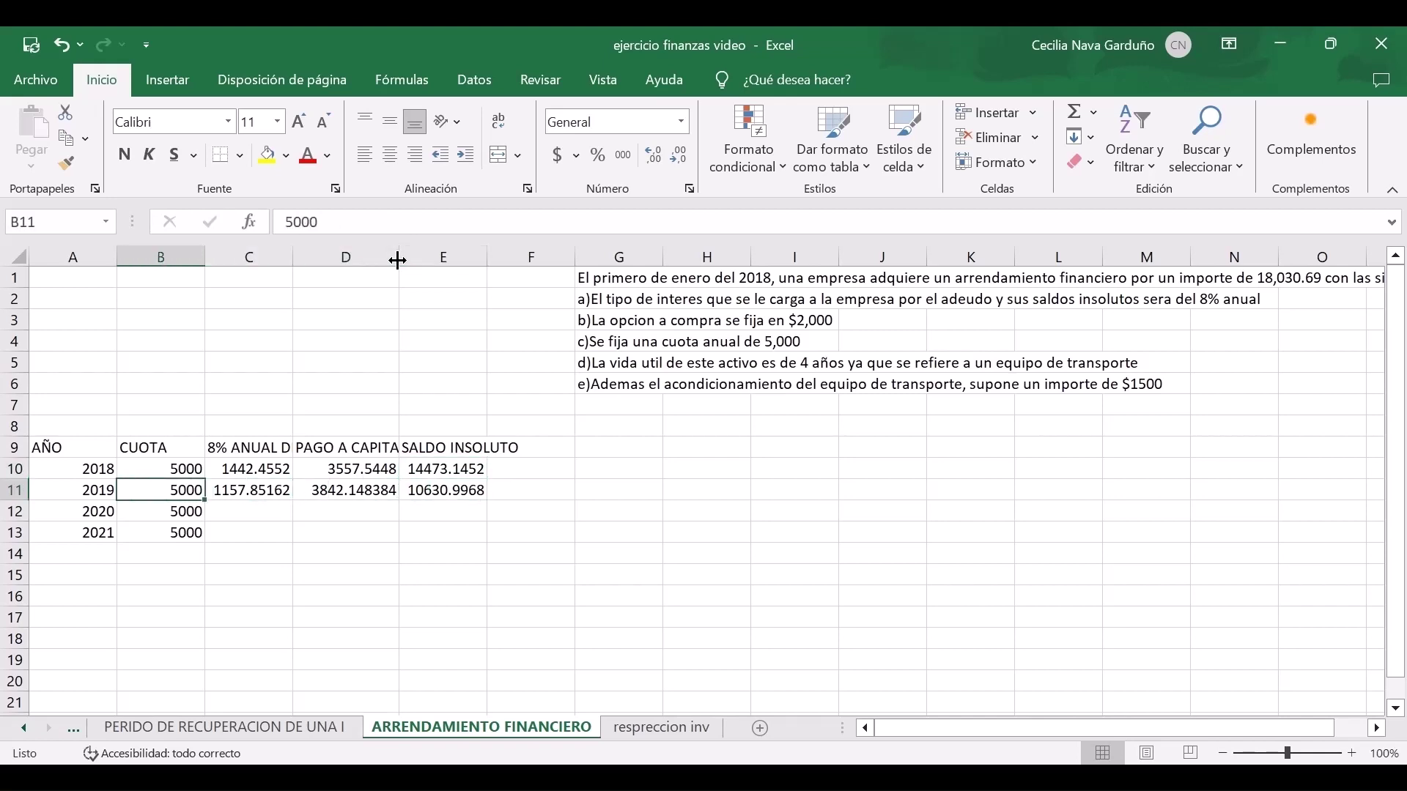
key(Right)
key(Right)
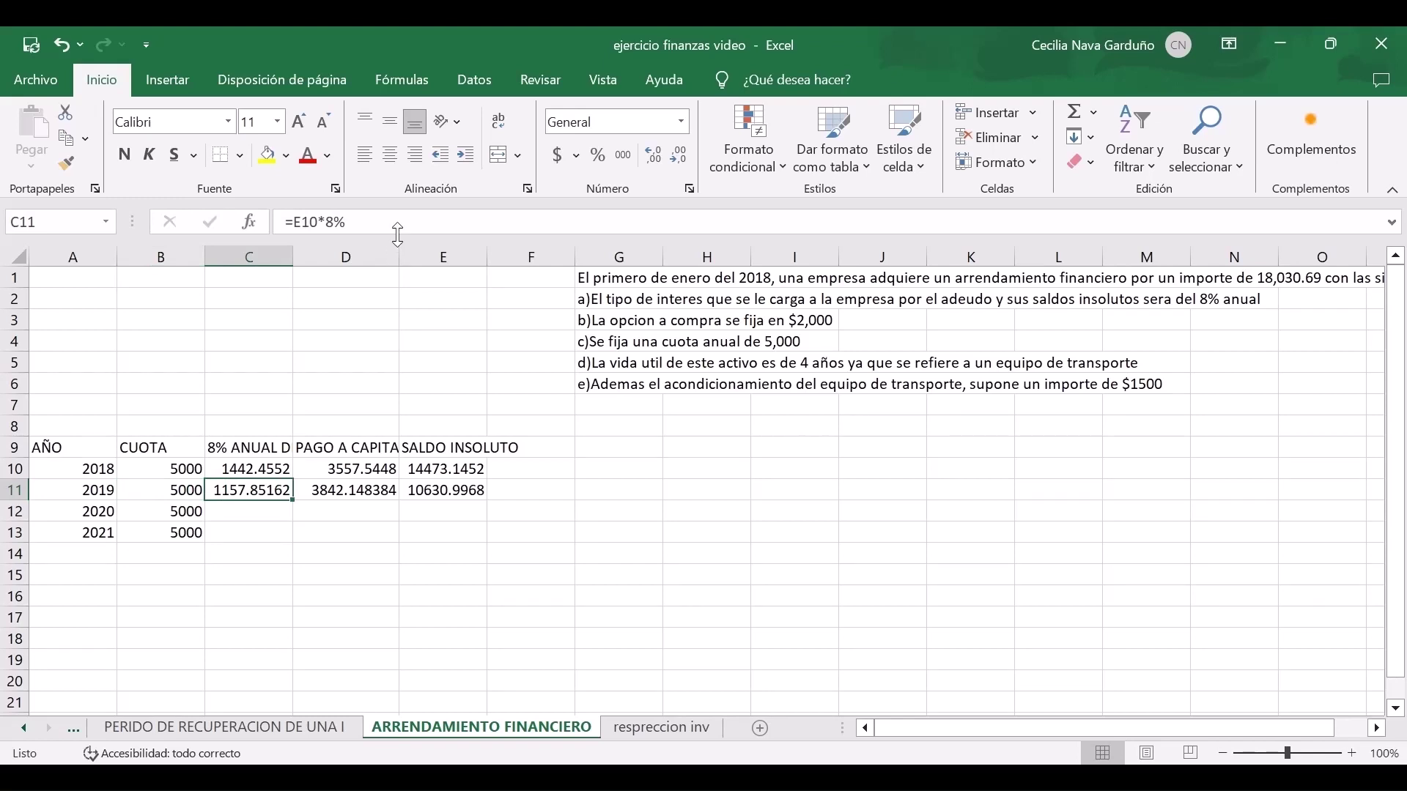
click(398, 226)
click(388, 529)
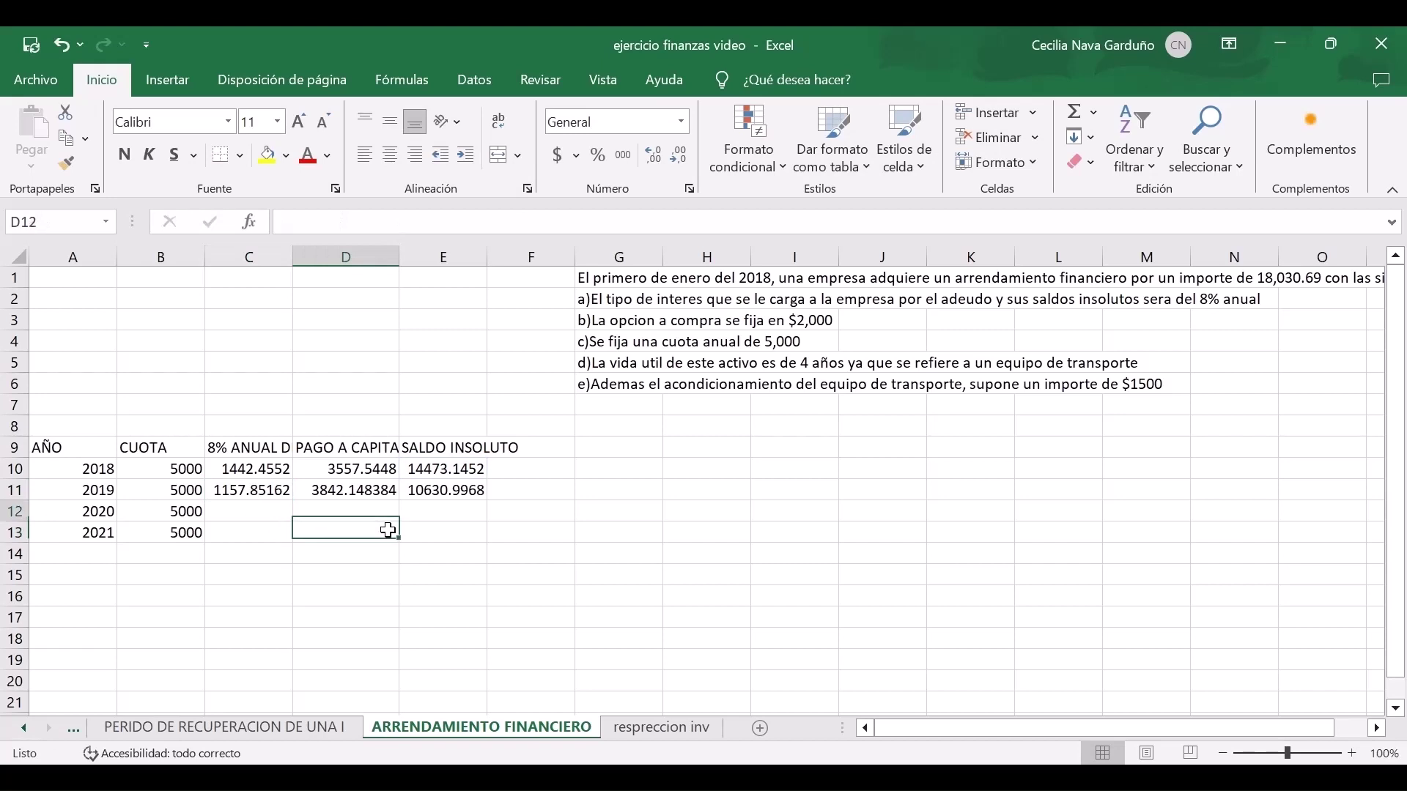
key(Up)
key(Up)
key(Left)
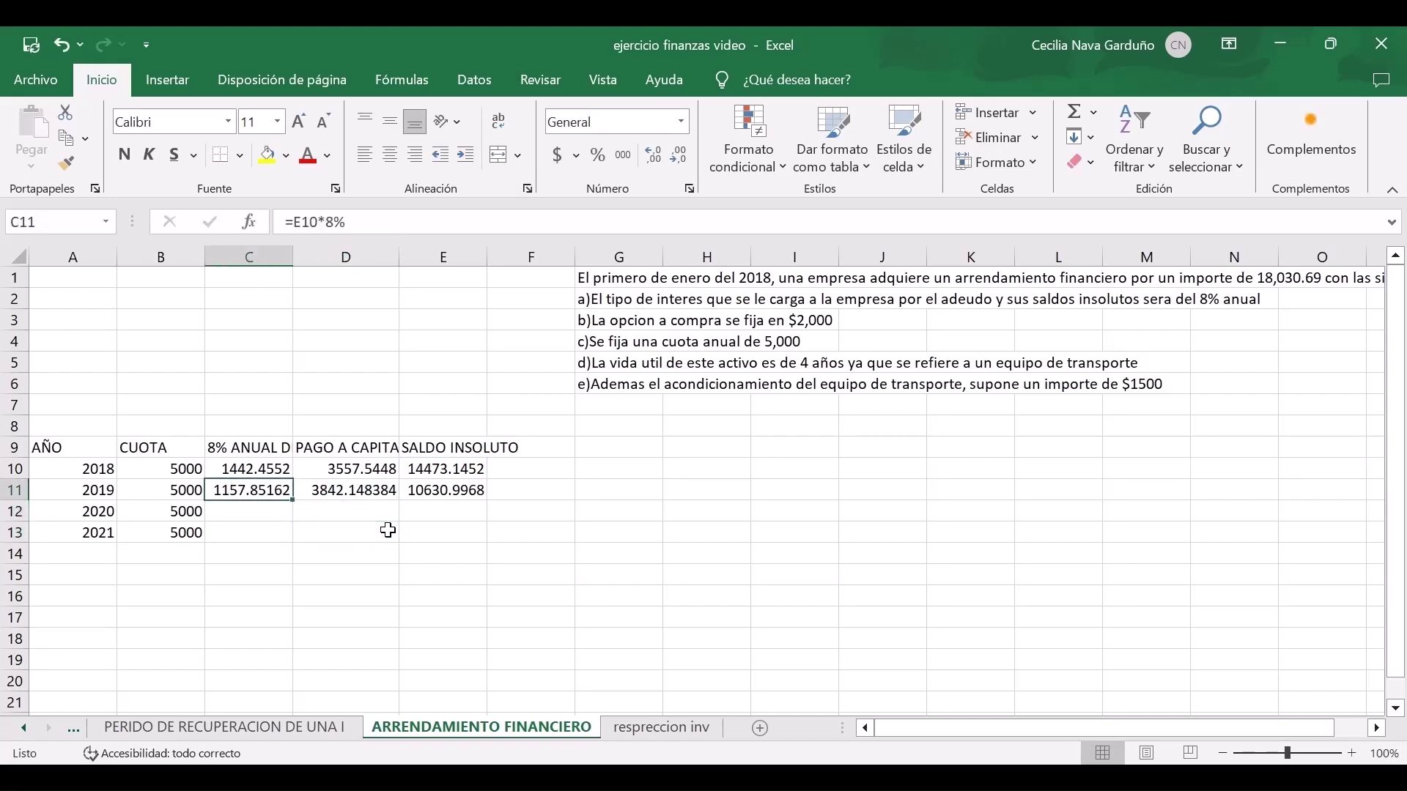
text(=)
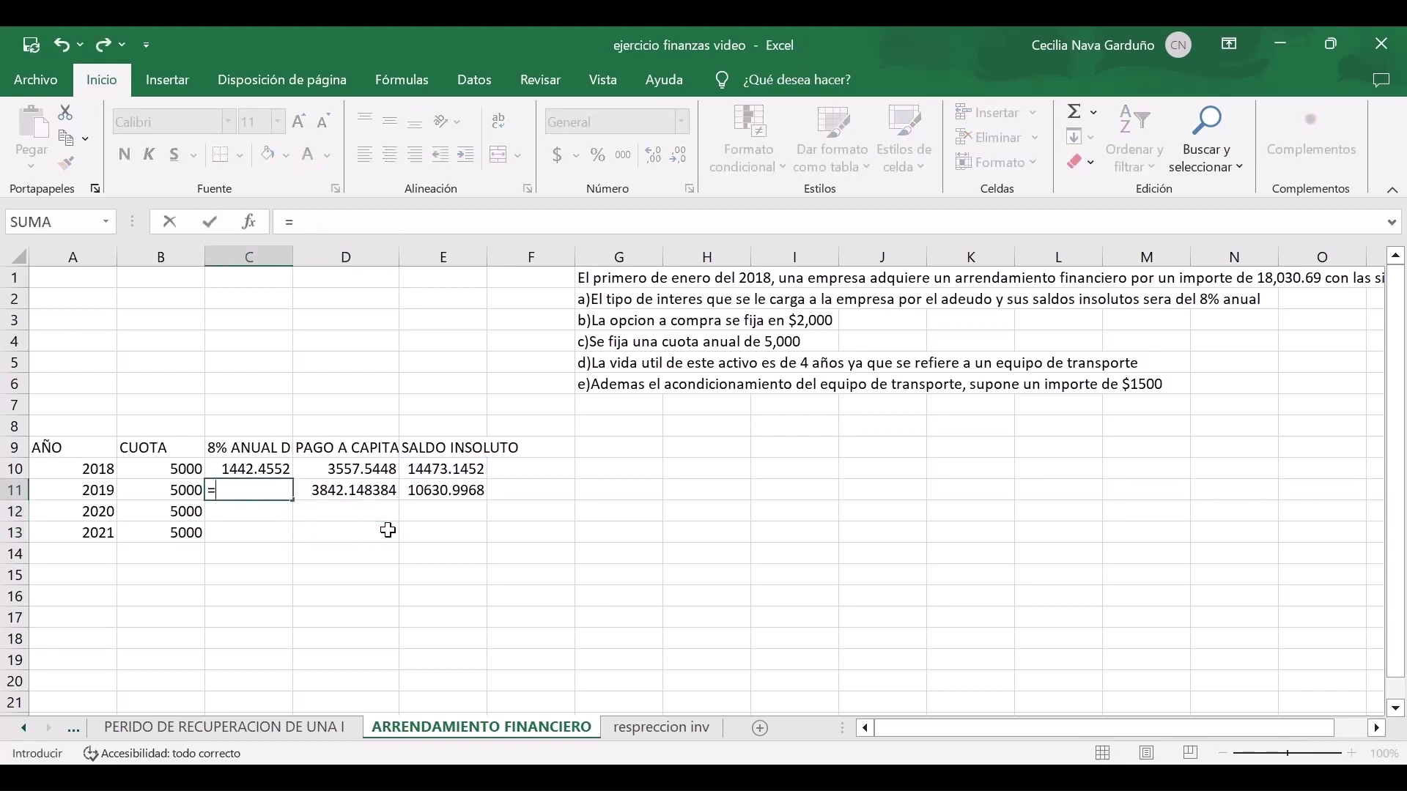
click(442, 466)
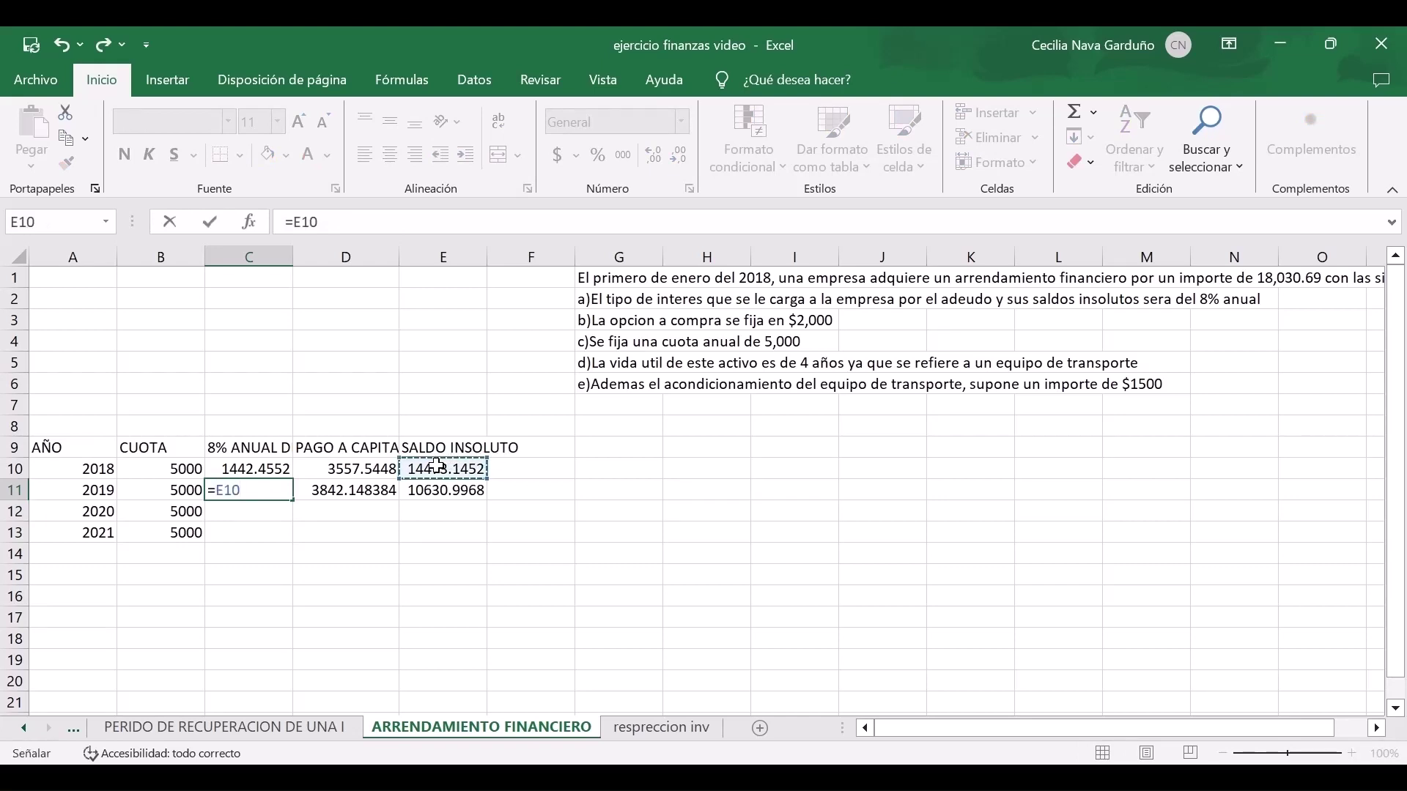
text(*8%)
key(Return)
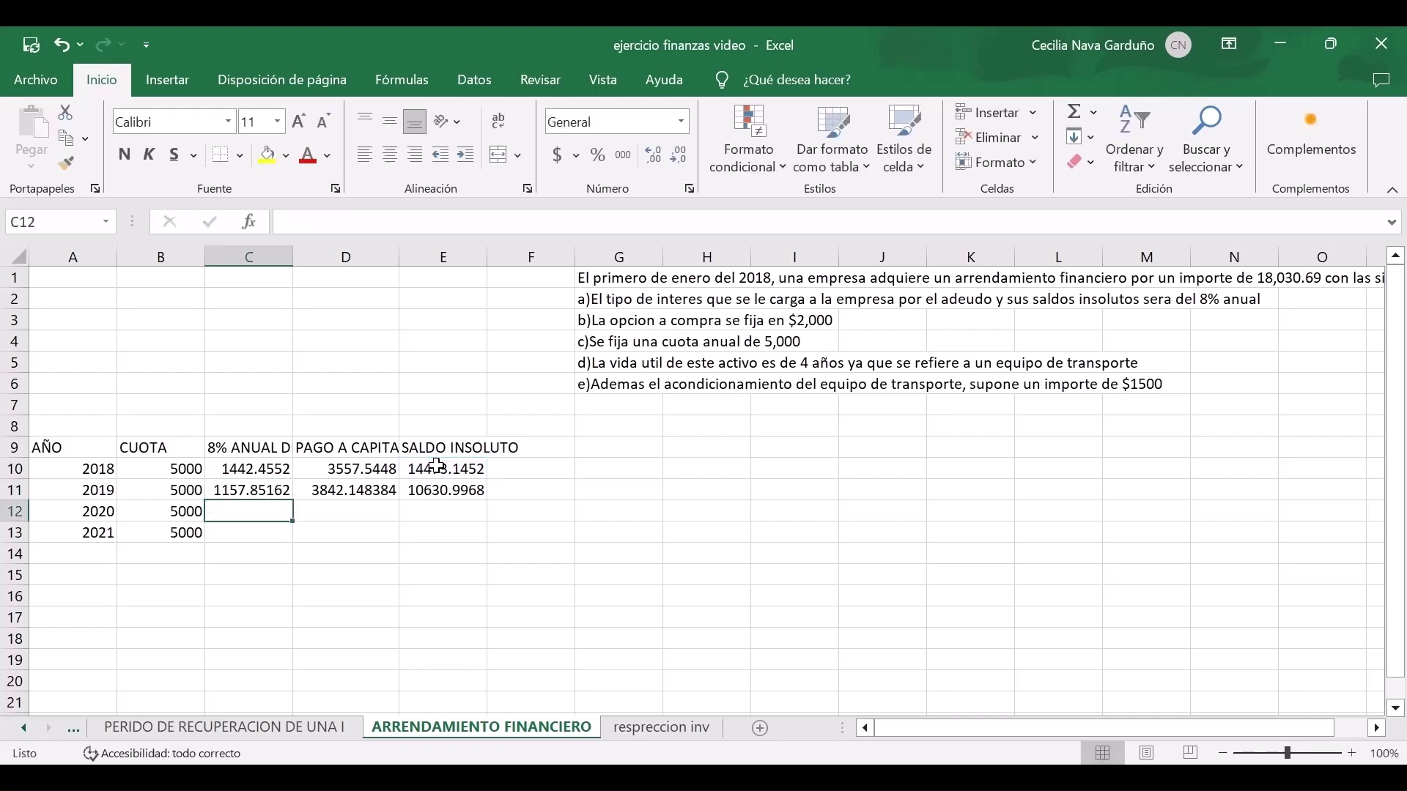
key(Up)
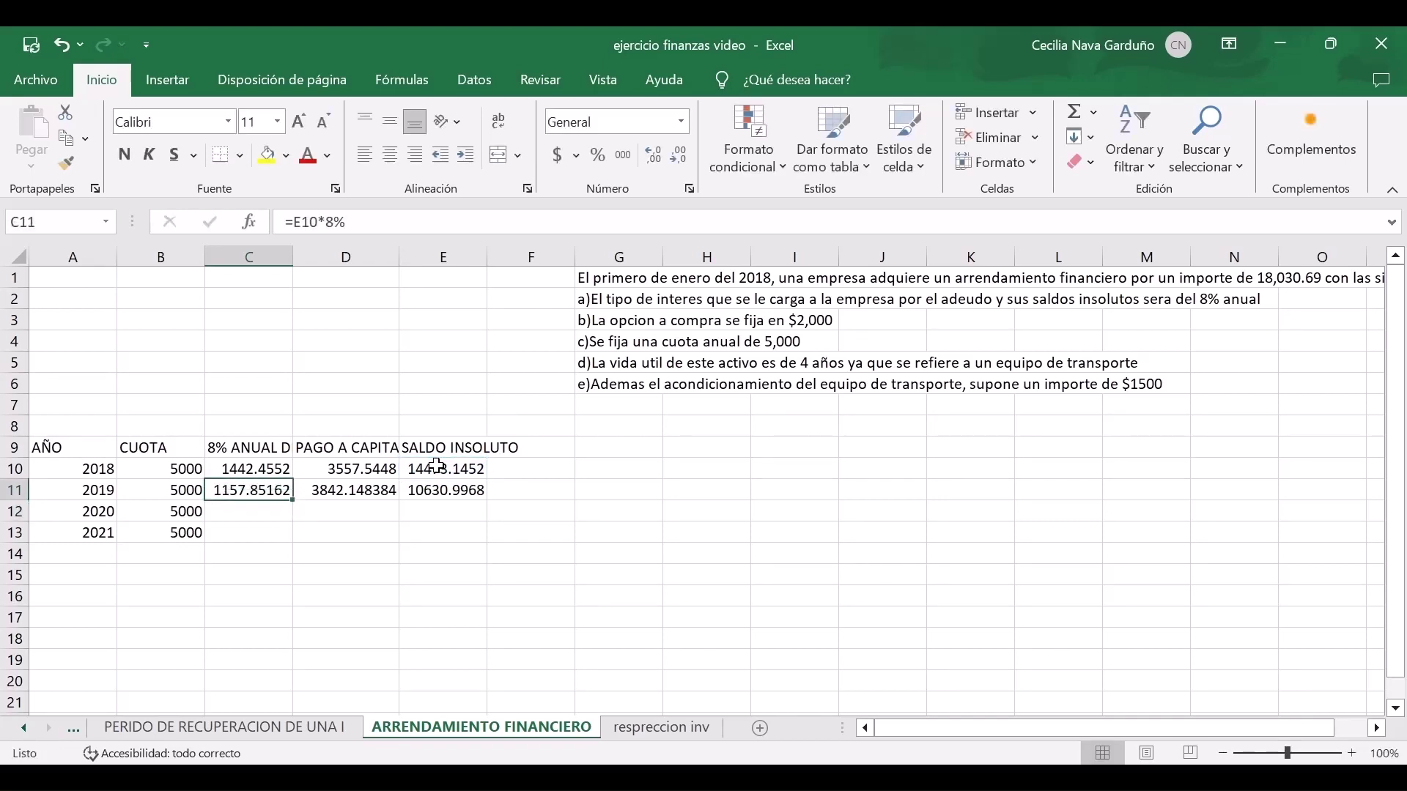
Calculate the 2019 capital payment in D11 of the lease table with the formula =B11-C11.
key(Right)
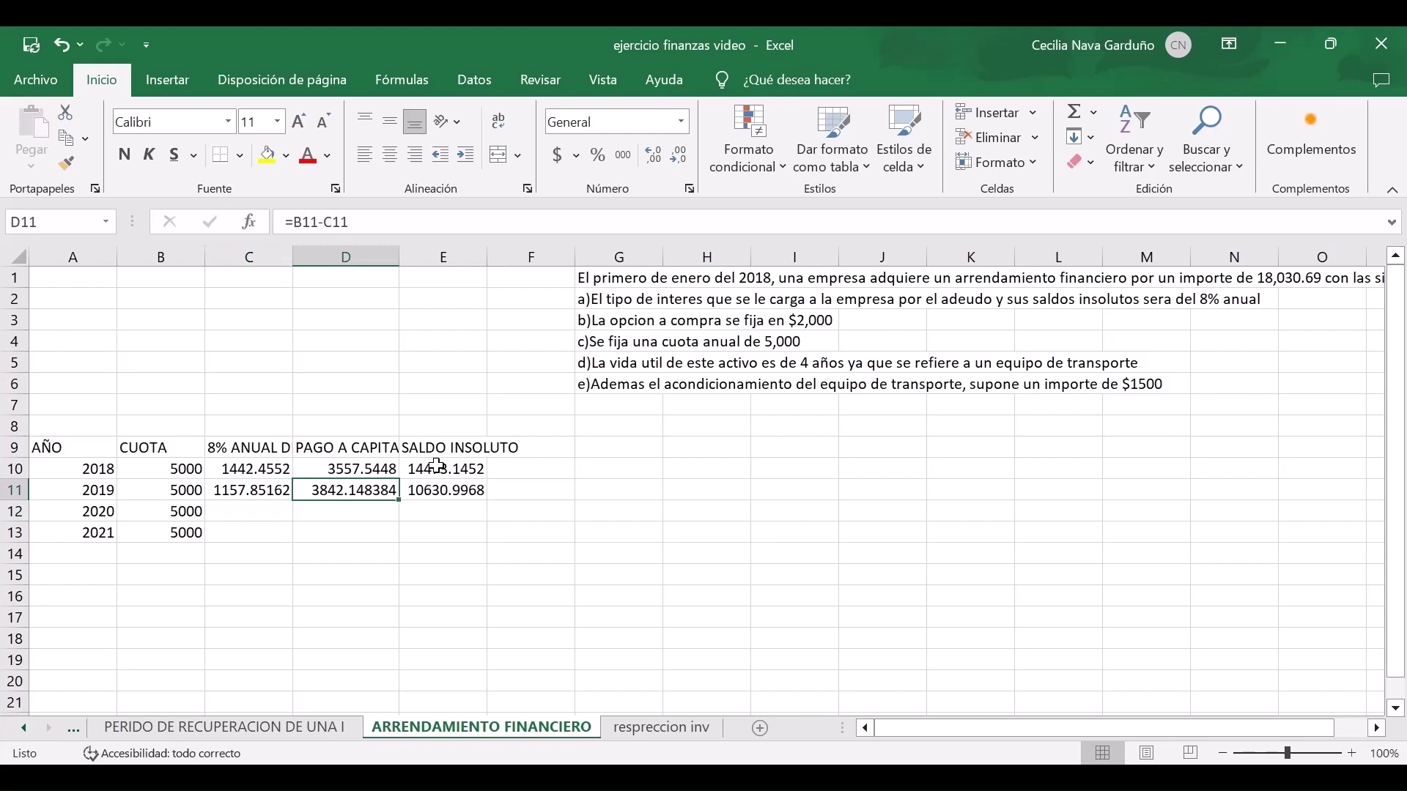
text(=)
key(Left)
key(Left)
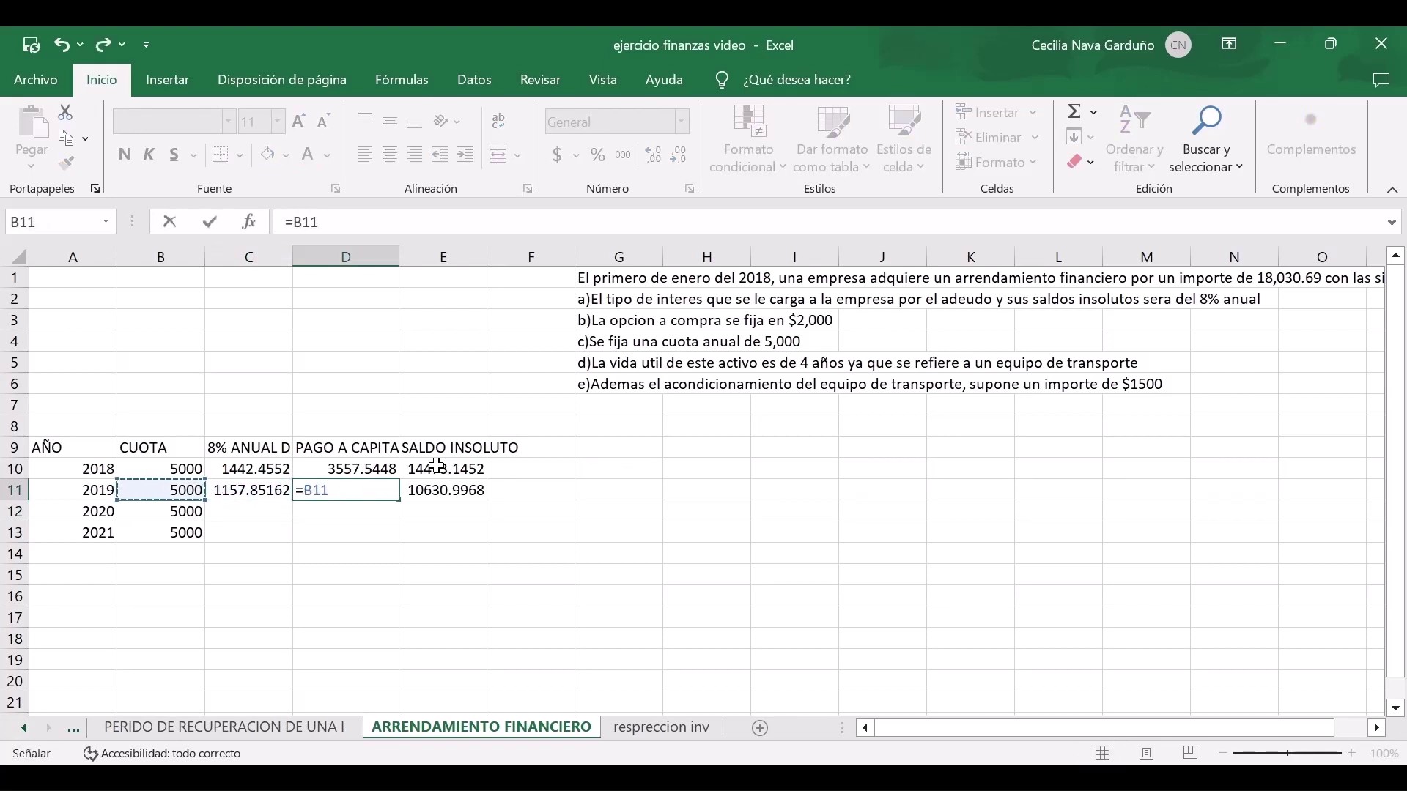
text(-)
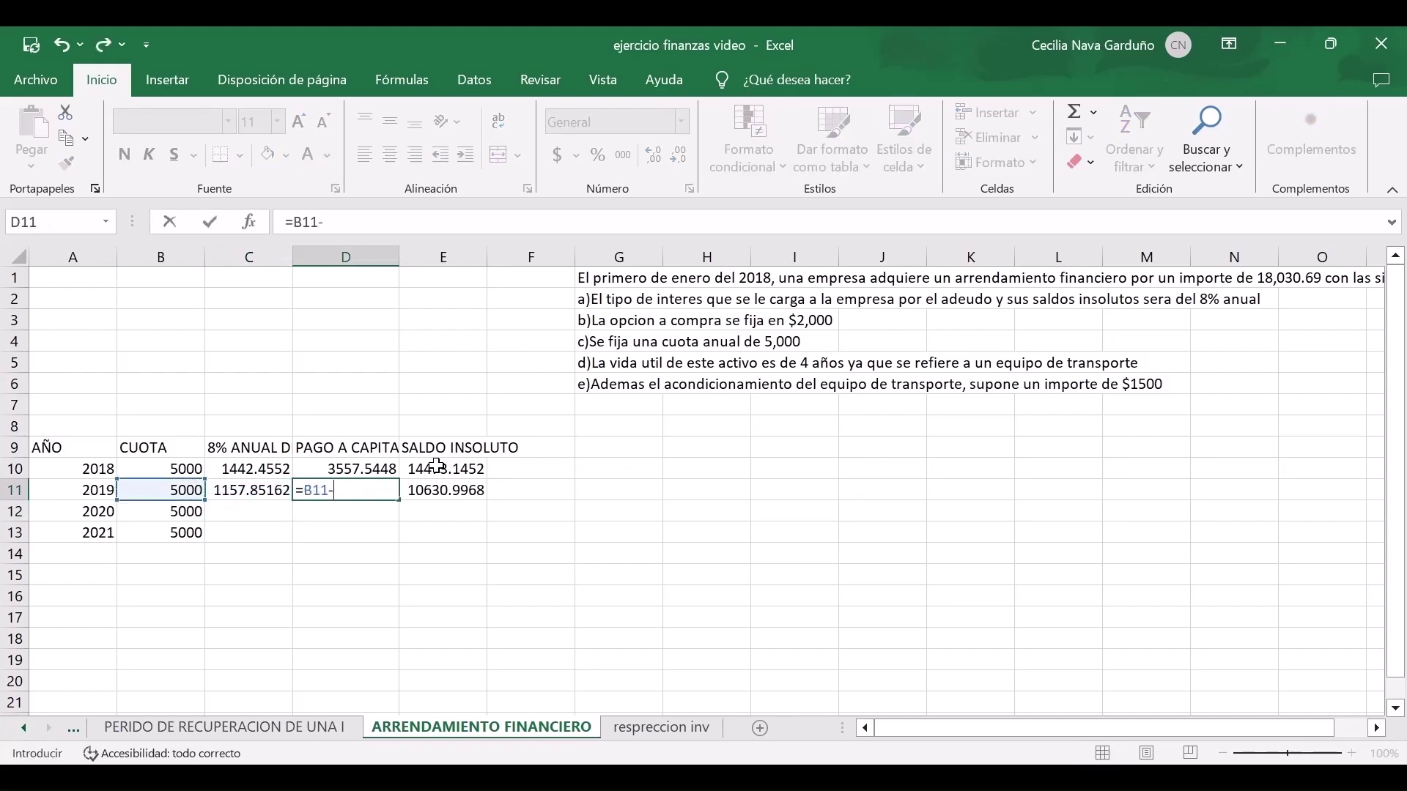
key(Left)
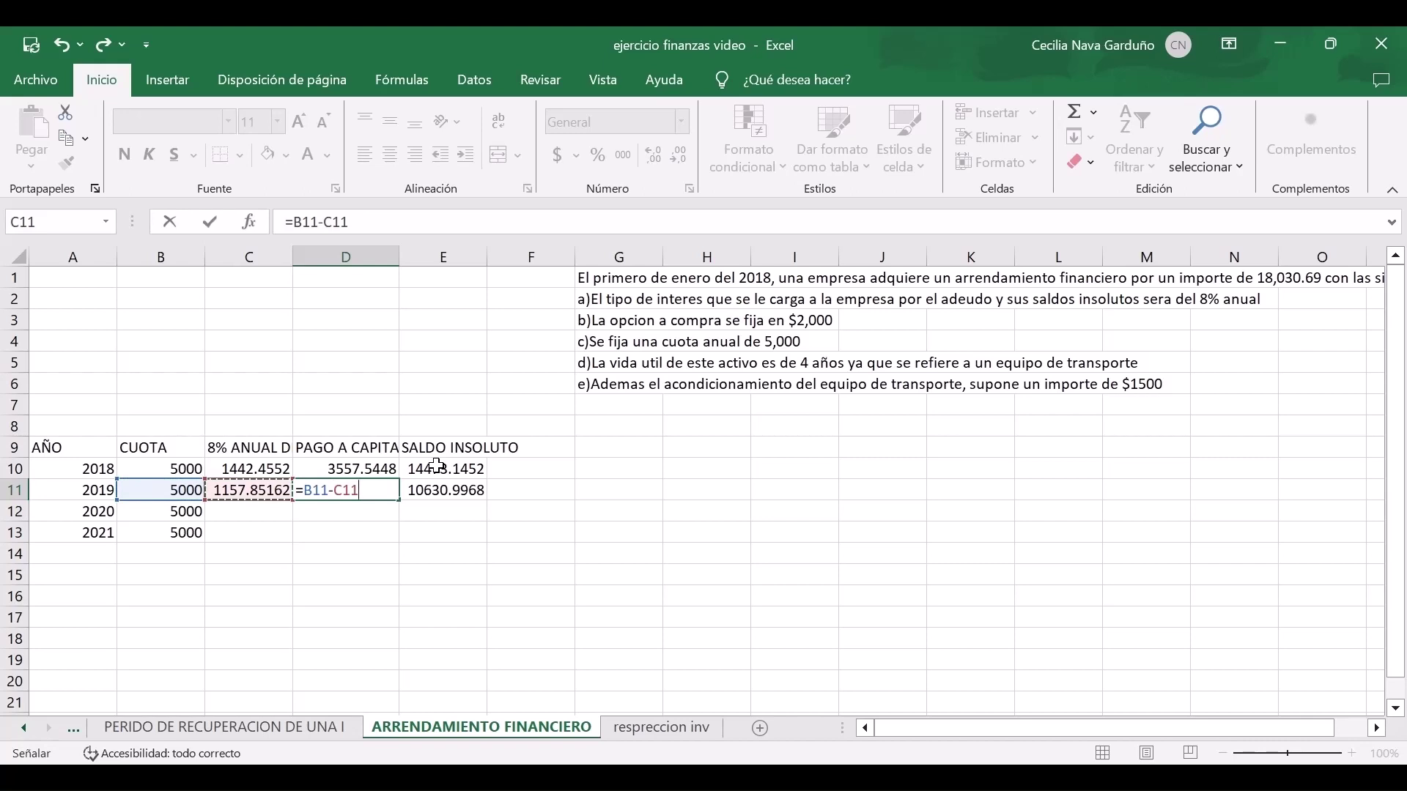
key(Return)
key(Up)
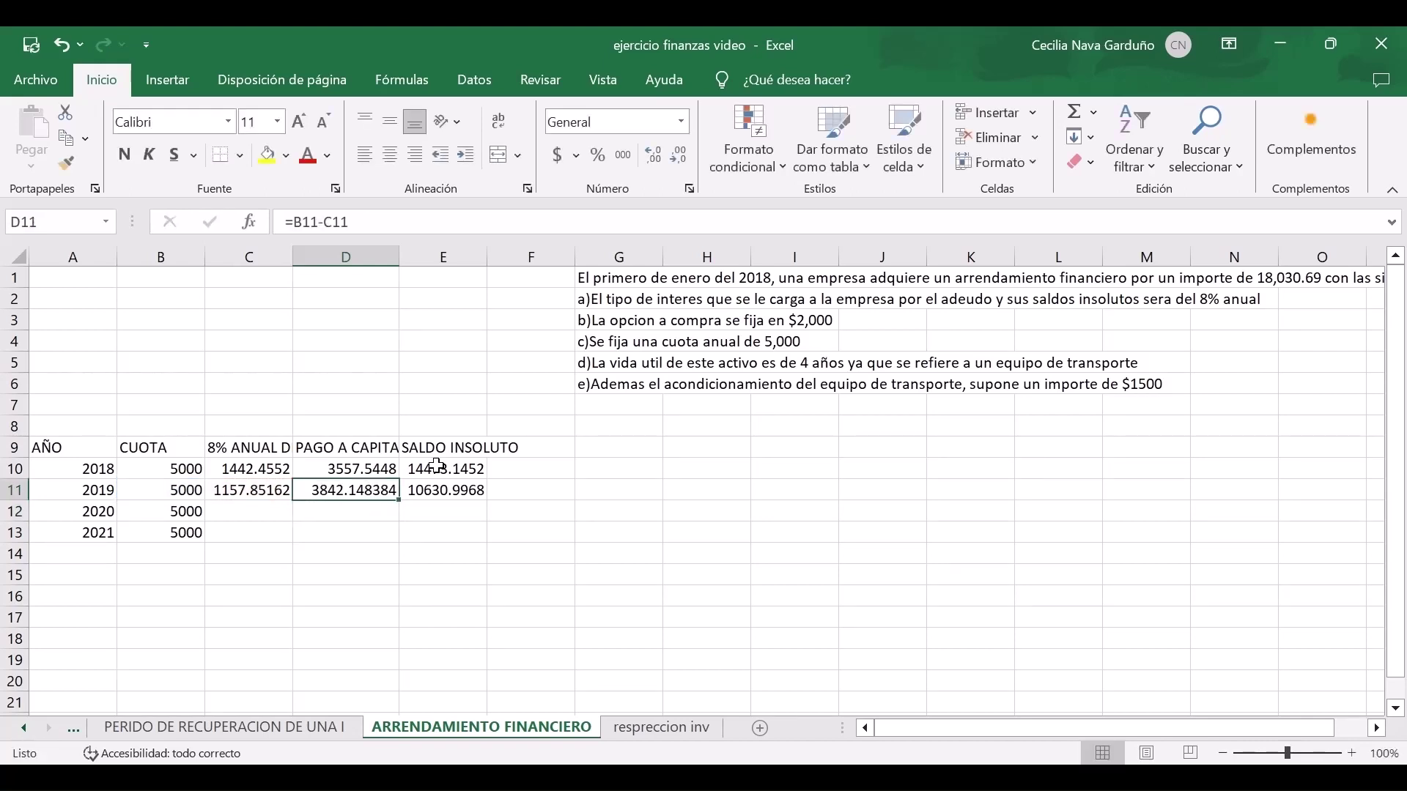
Calculate the 2019 outstanding balance in E11 of the lease table with the formula =E10-D11.
key(Right)
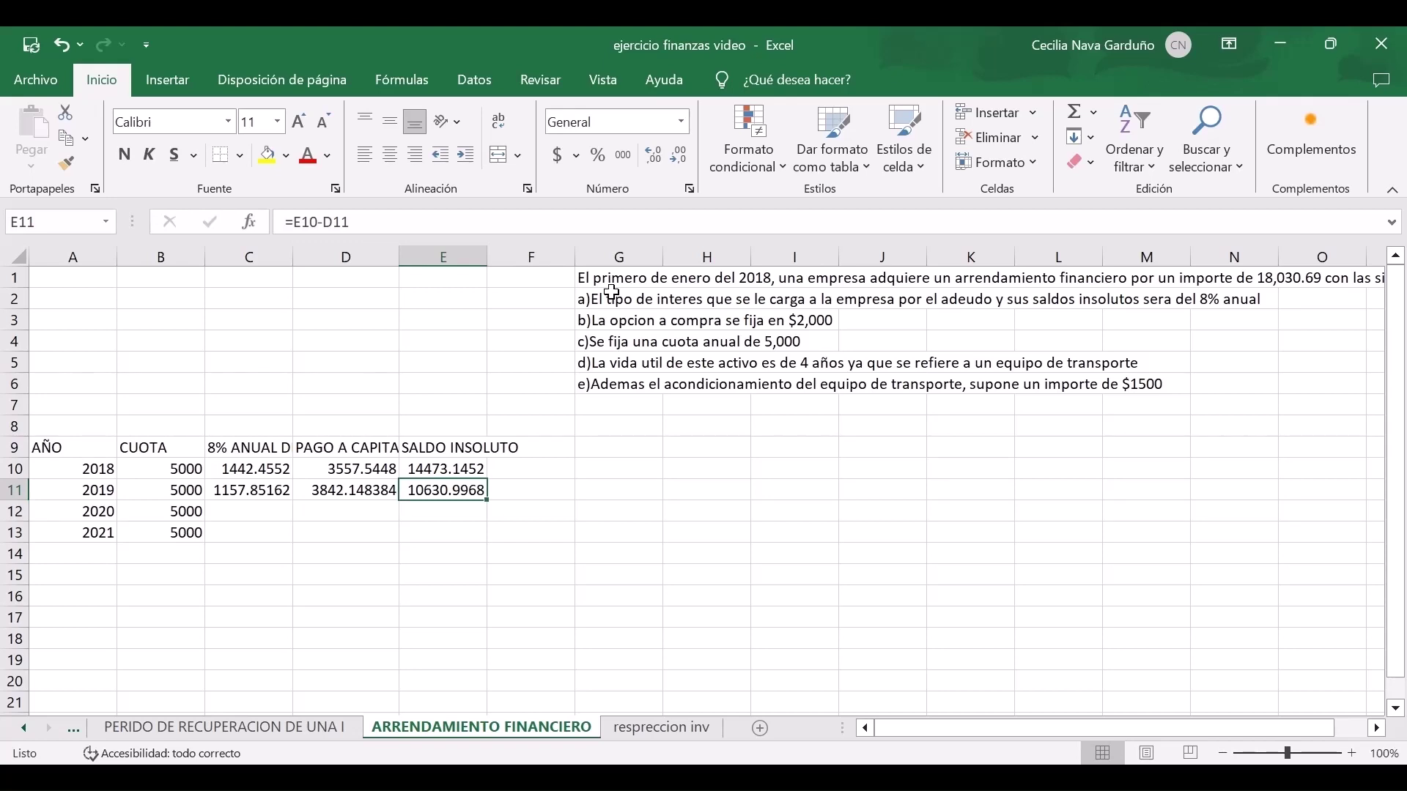
text(=)
key(Up)
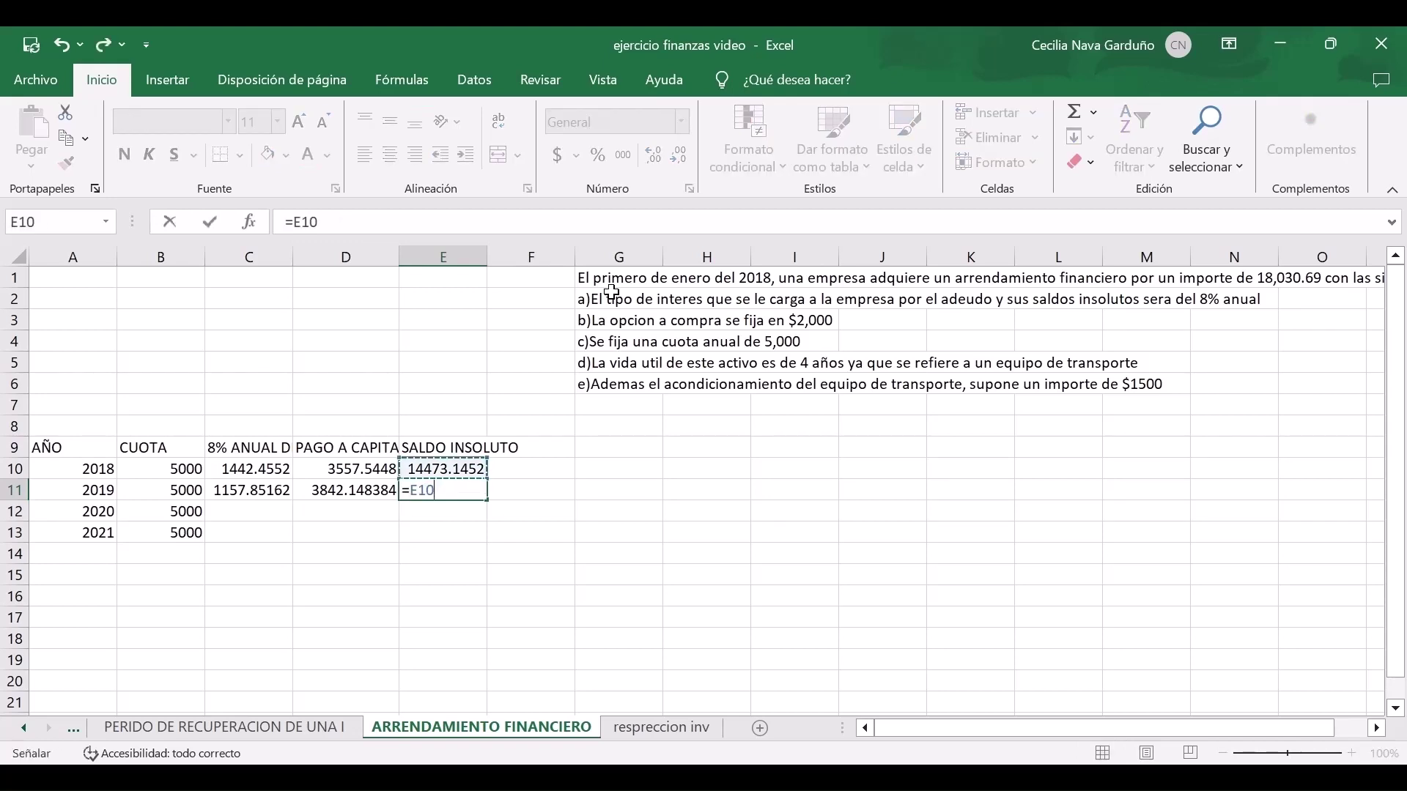
text(-)
key(Left)
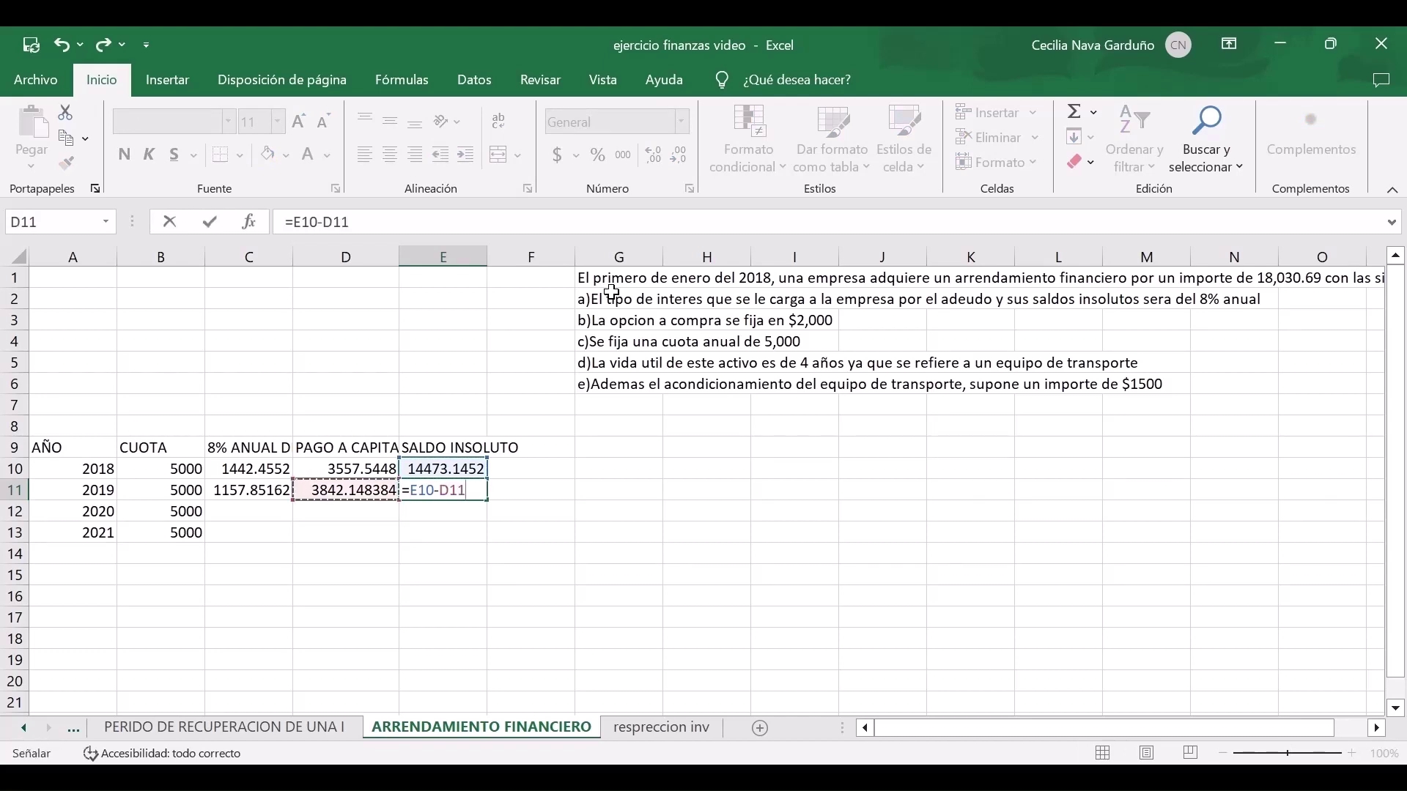
key(Return)
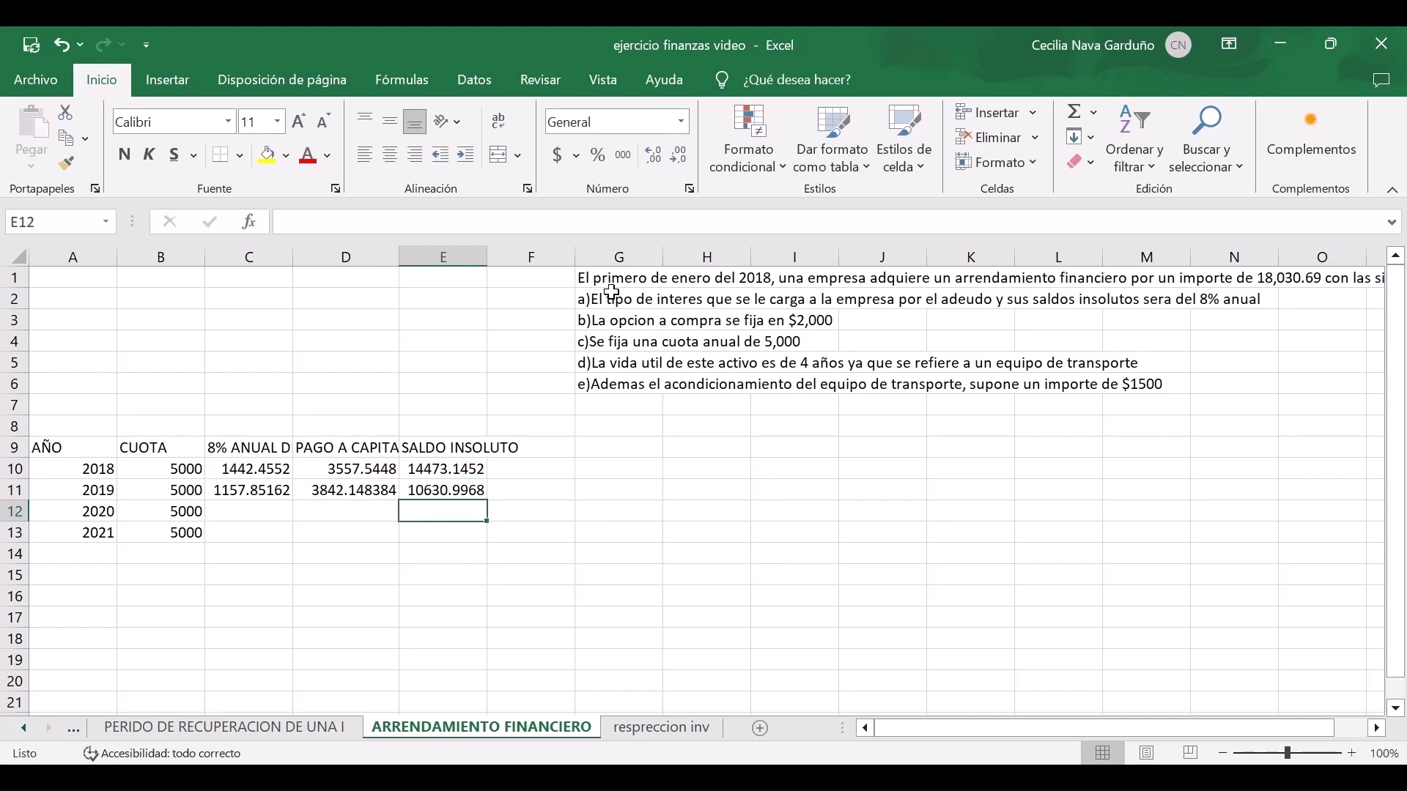
Copy the 2019 interest formula from C11 into C12 for the year 2020.
key(Left)
key(Left)
key(Up)
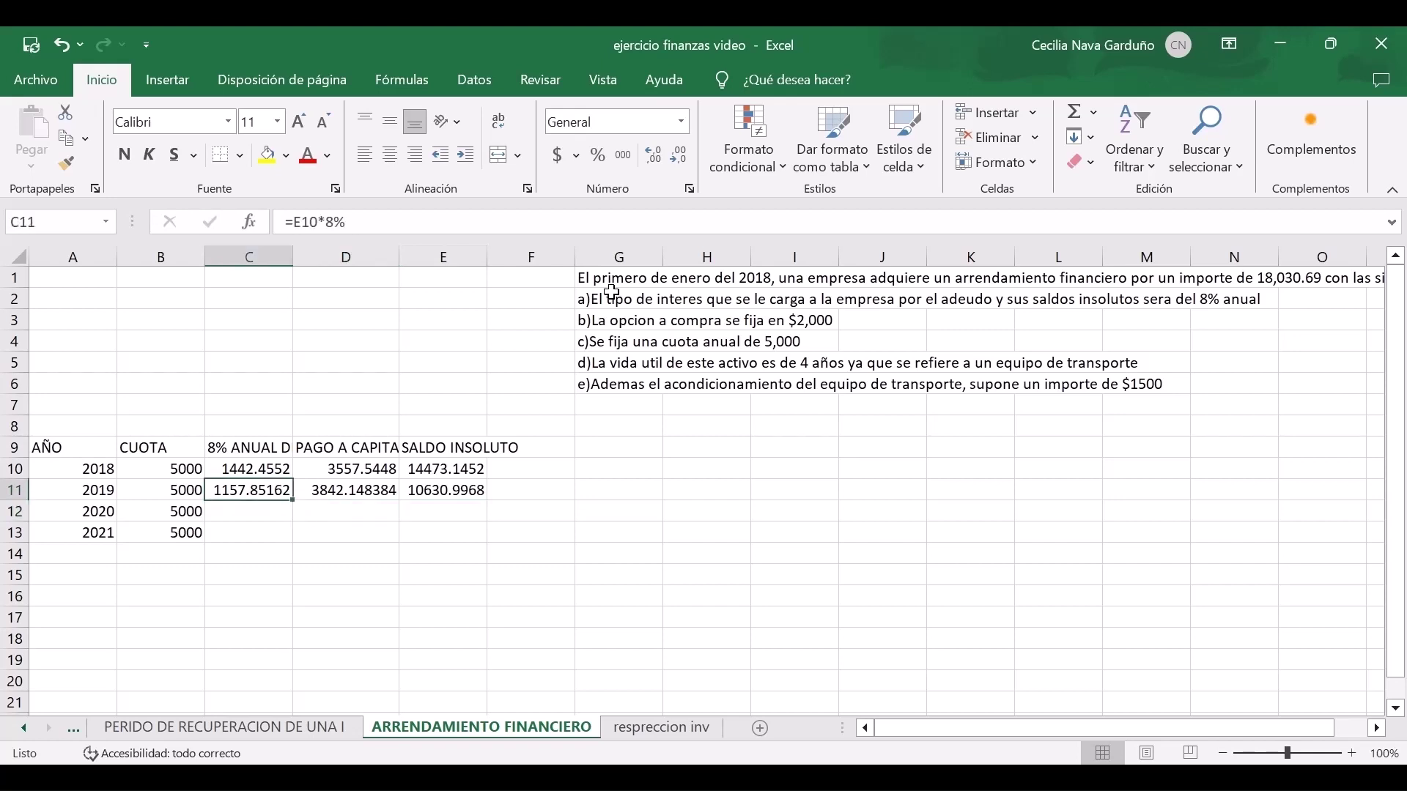
key(ctrl+c)
key(Down)
key(ctrl+v)
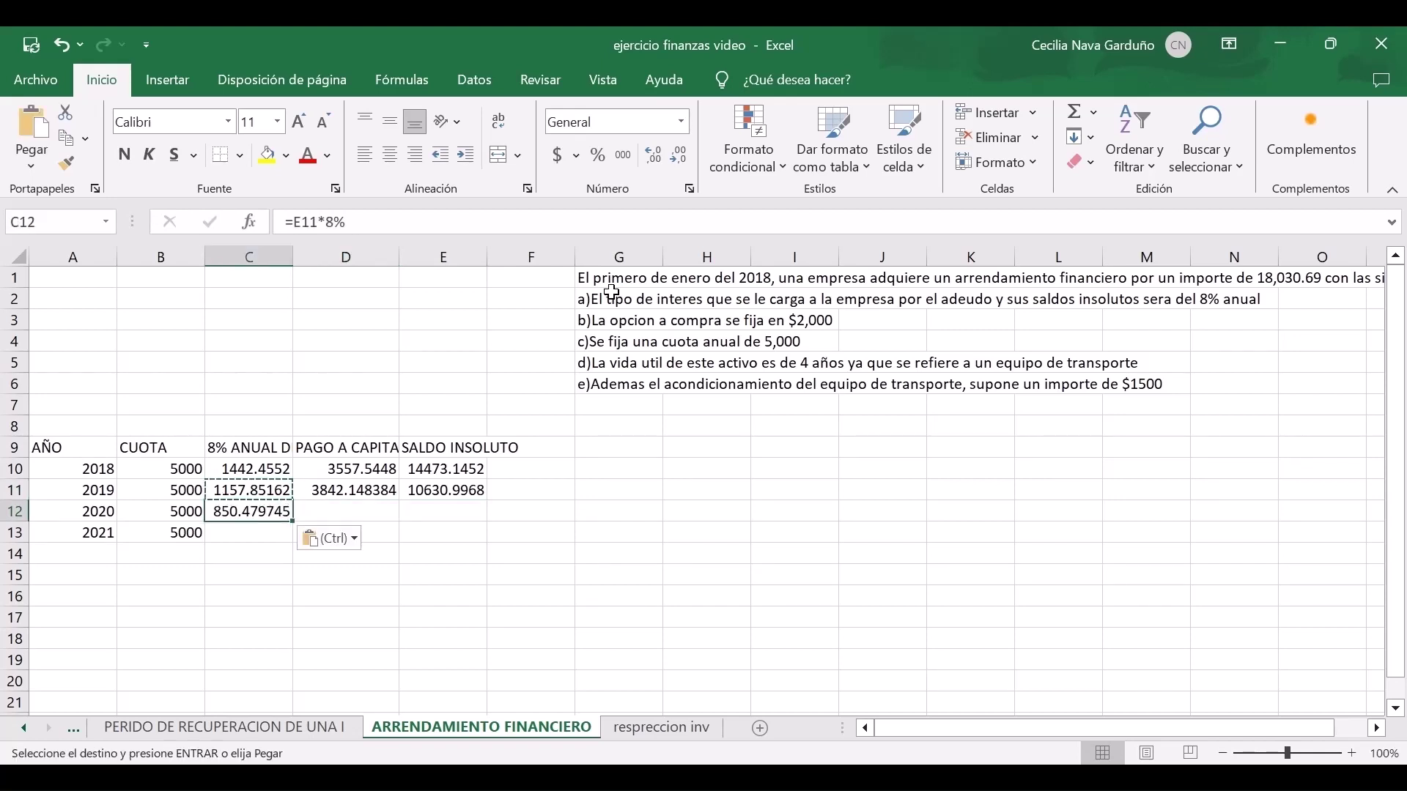
key(Escape)
key(Right)
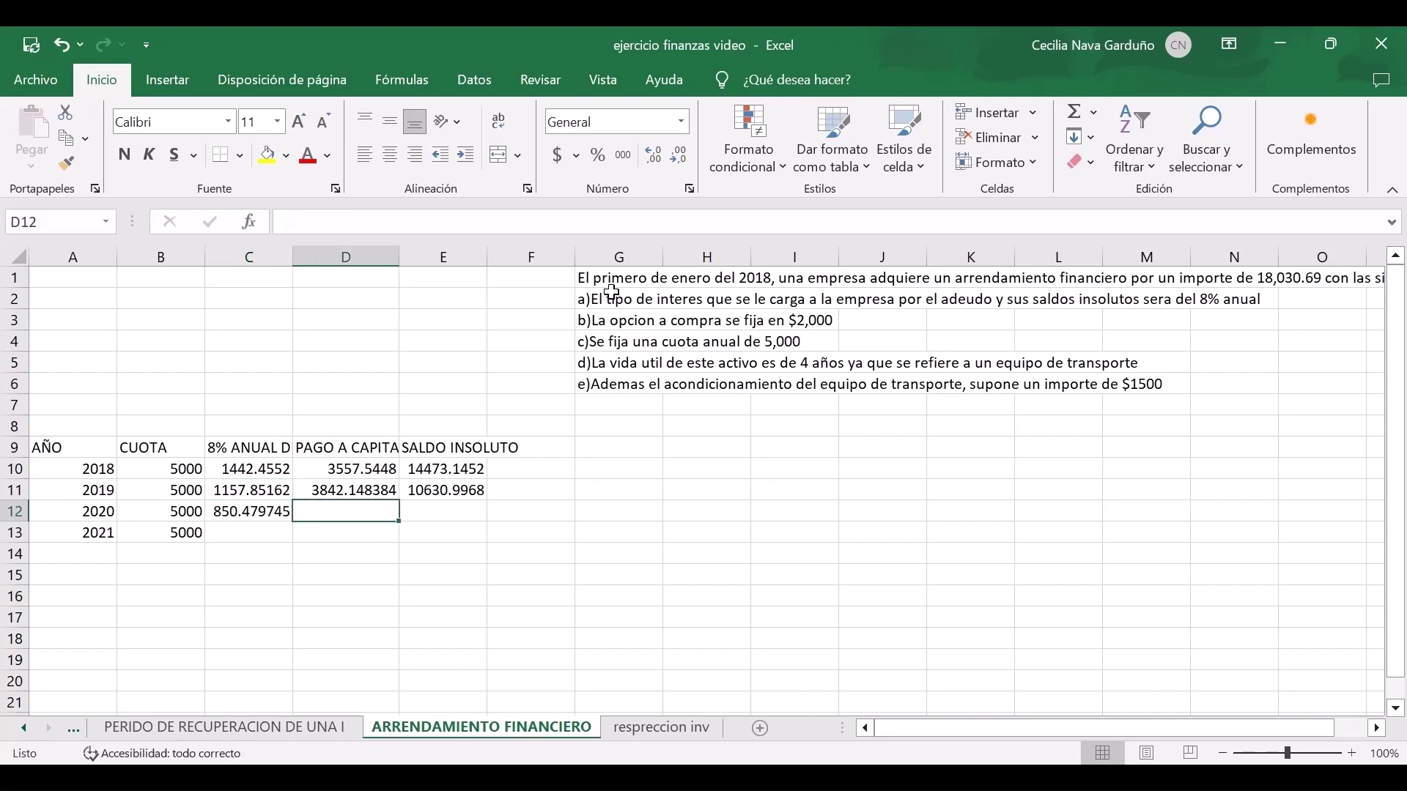
key(Up)
key(F2)
key(Escape)
text(C)
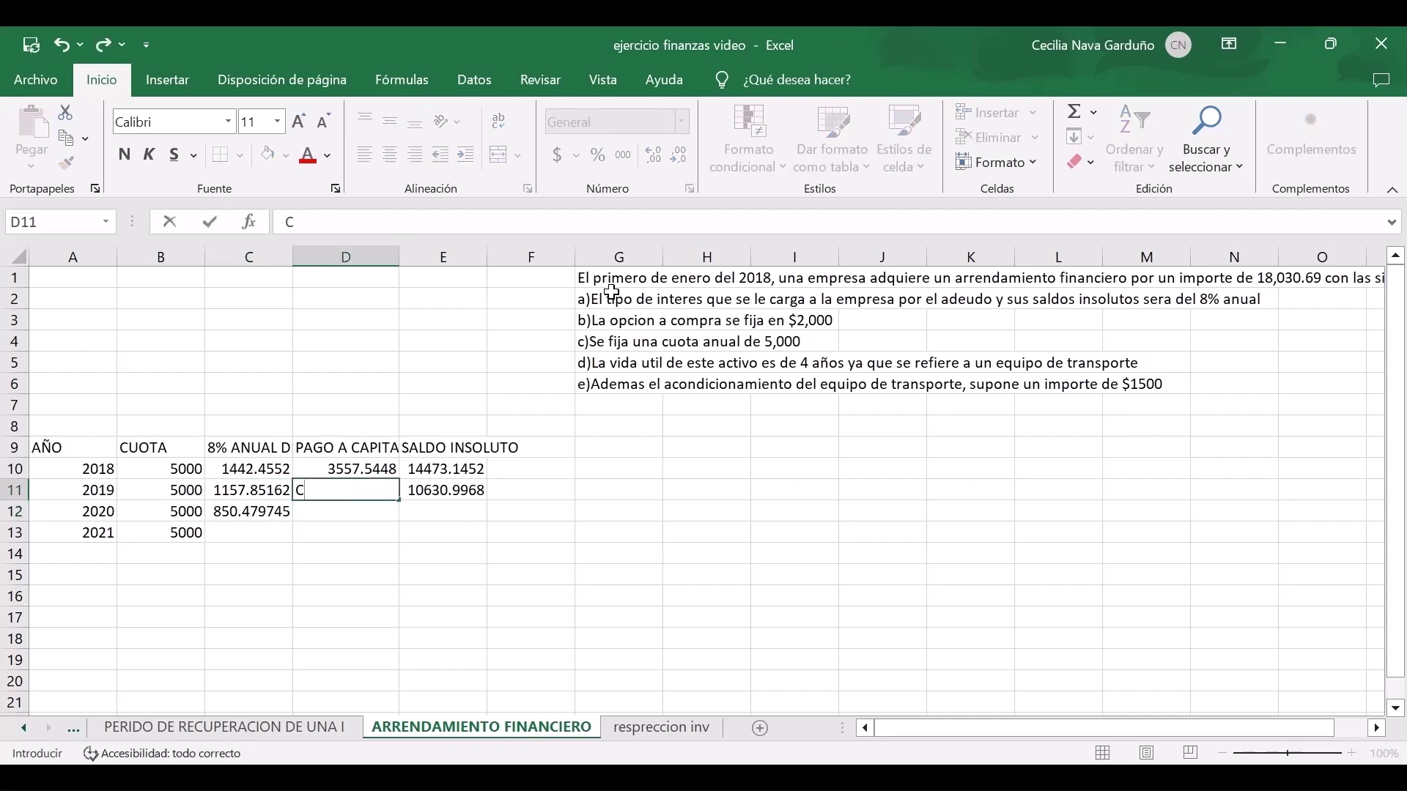
key(Escape)
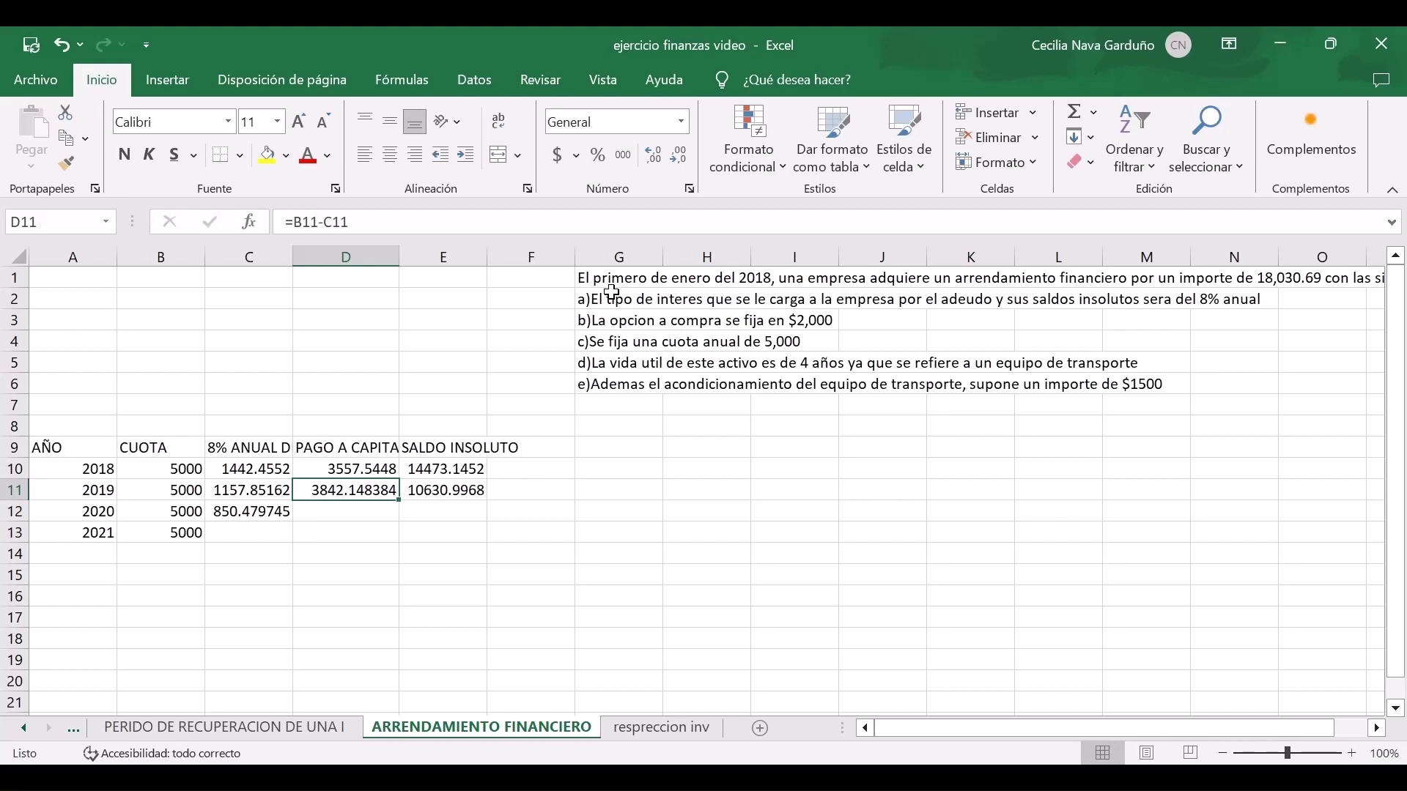
Copy the 2019 capital payment formula from D11 into D12 for the year 2020.
key(ctrl+c)
key(Down)
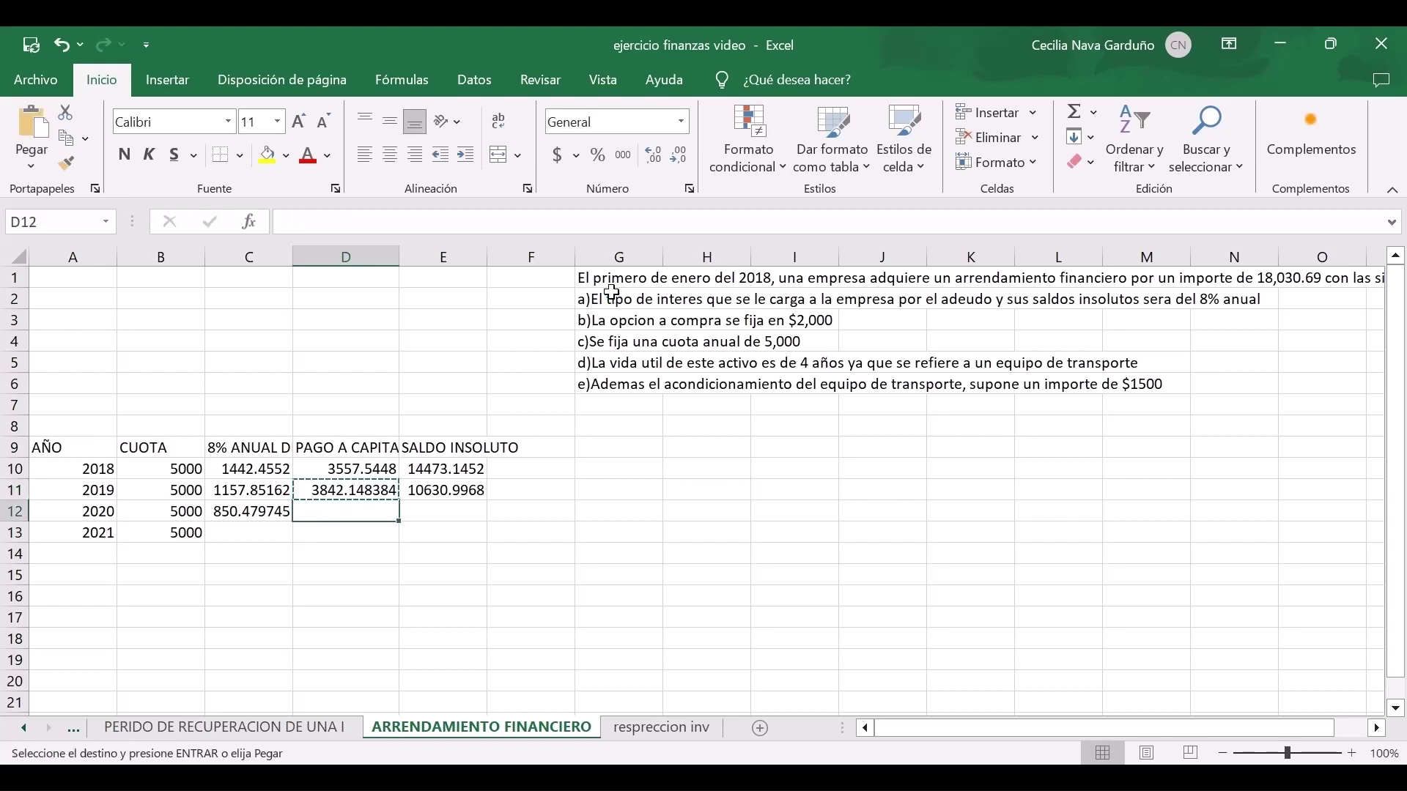
key(ctrl+v)
key(Escape)
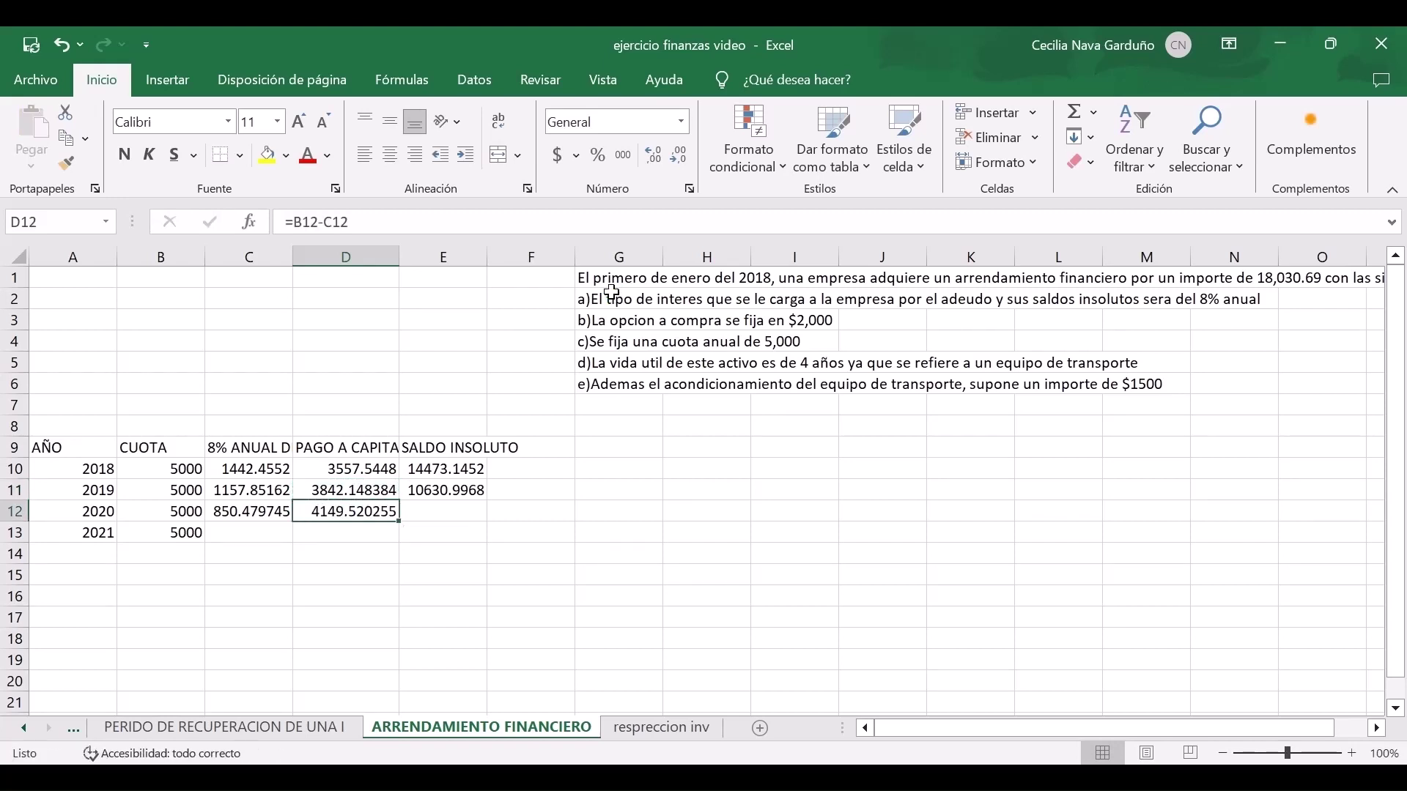
Copy the 2019 outstanding balance formula from E11 into E12 for the year 2020.
key(Right)
key(Up)
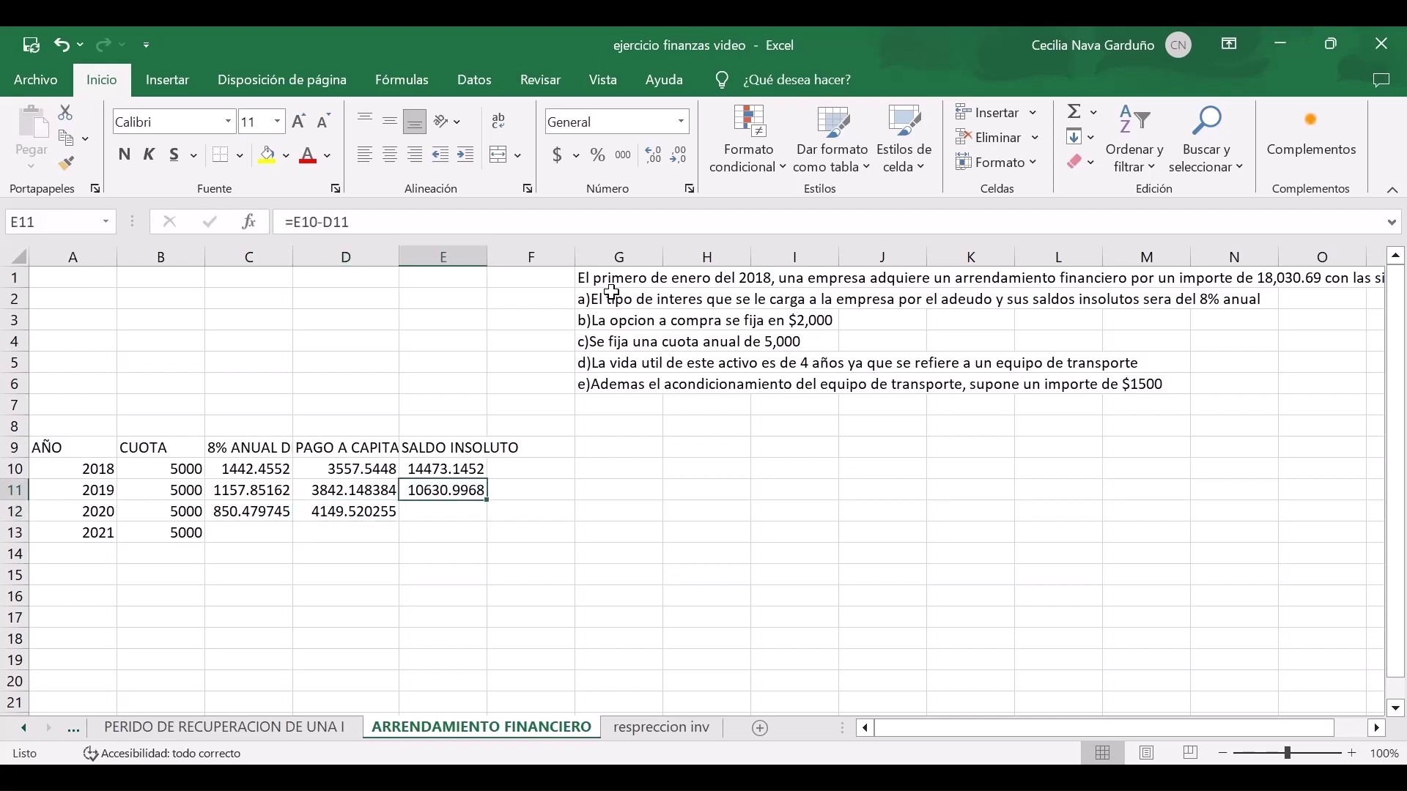
key(ctrl+c)
key(Down)
key(ctrl+v)
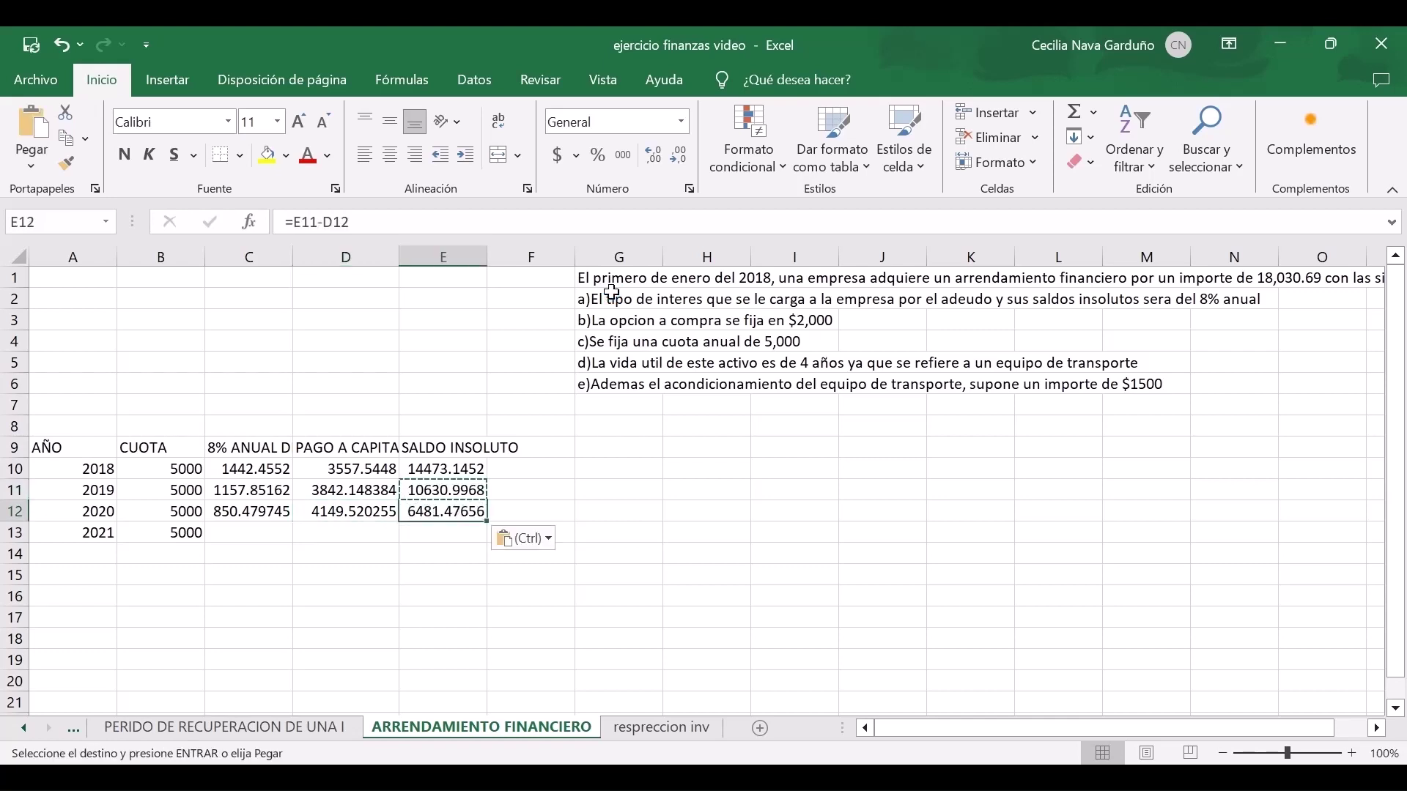
key(Escape)
Copy the 2020 interest formula from C12 into C13 for the year 2021.
key(Left)
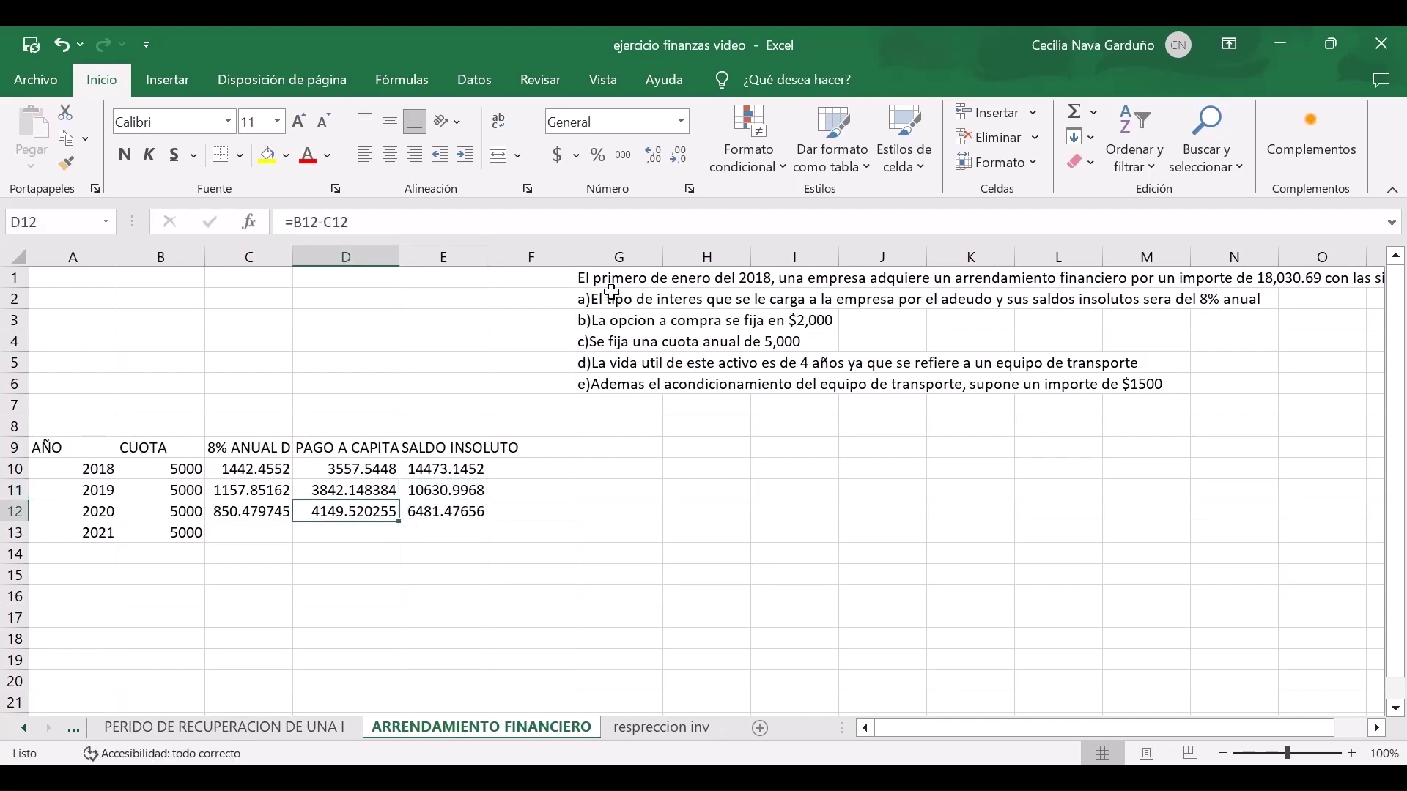
key(Left)
key(Down)
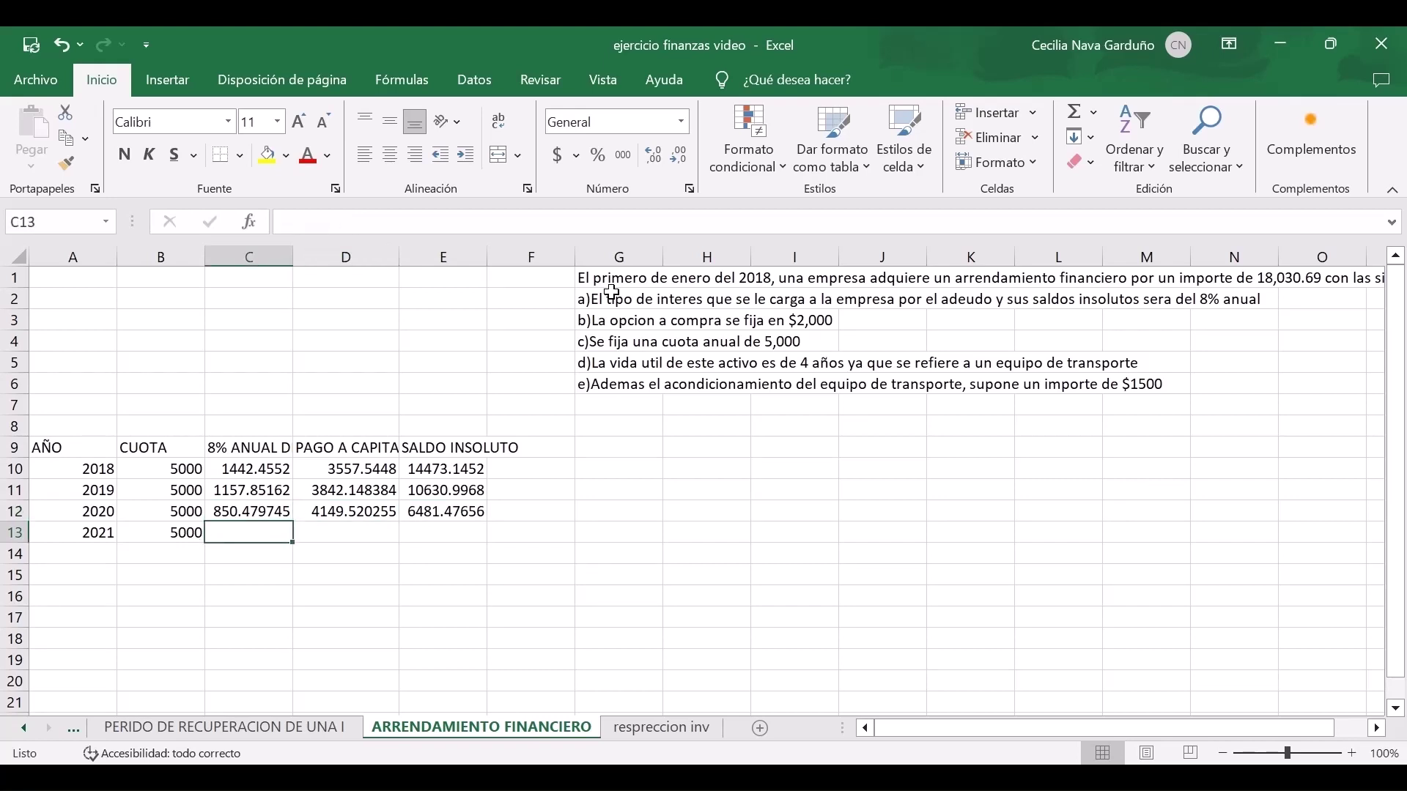
key(Up)
key(ctrl+c)
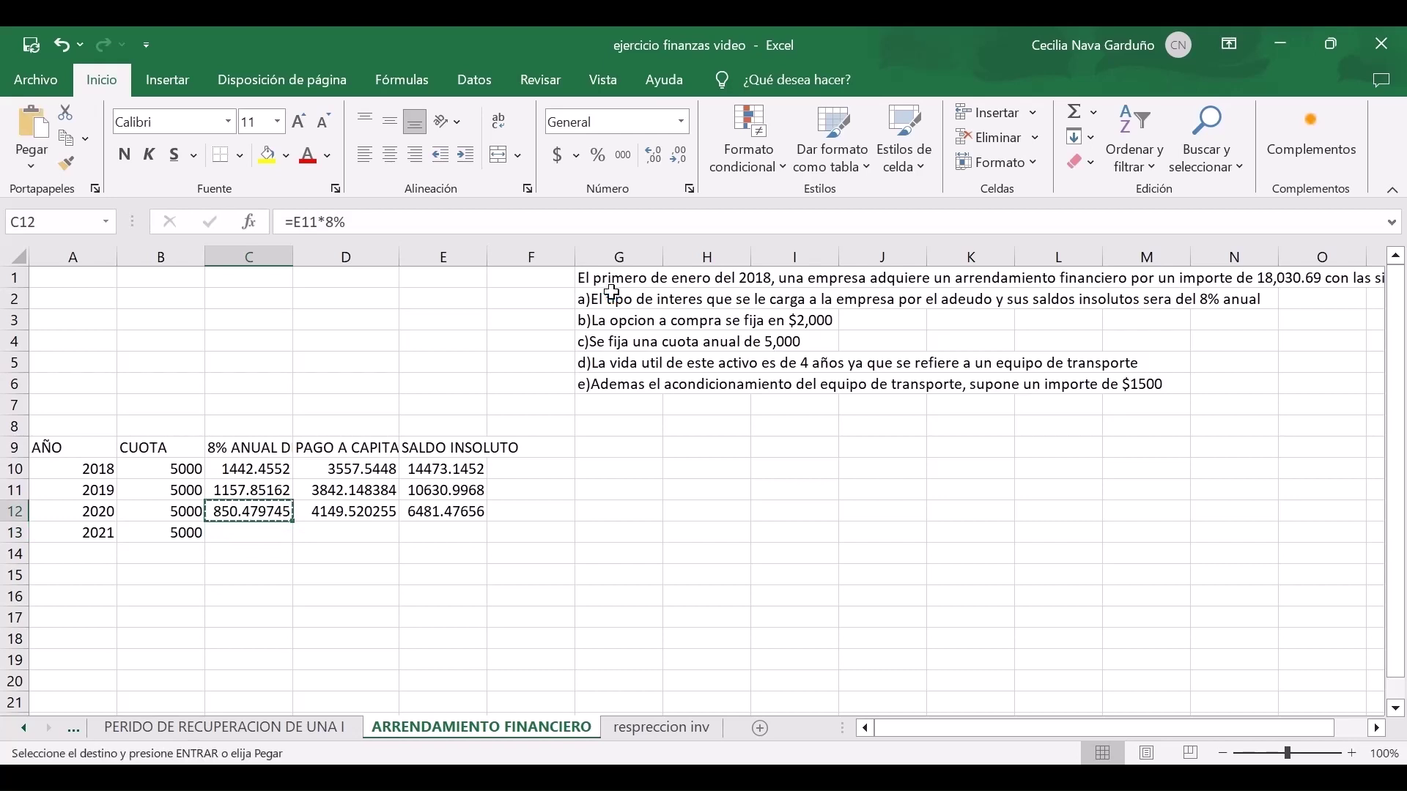
key(Down)
key(ctrl+v)
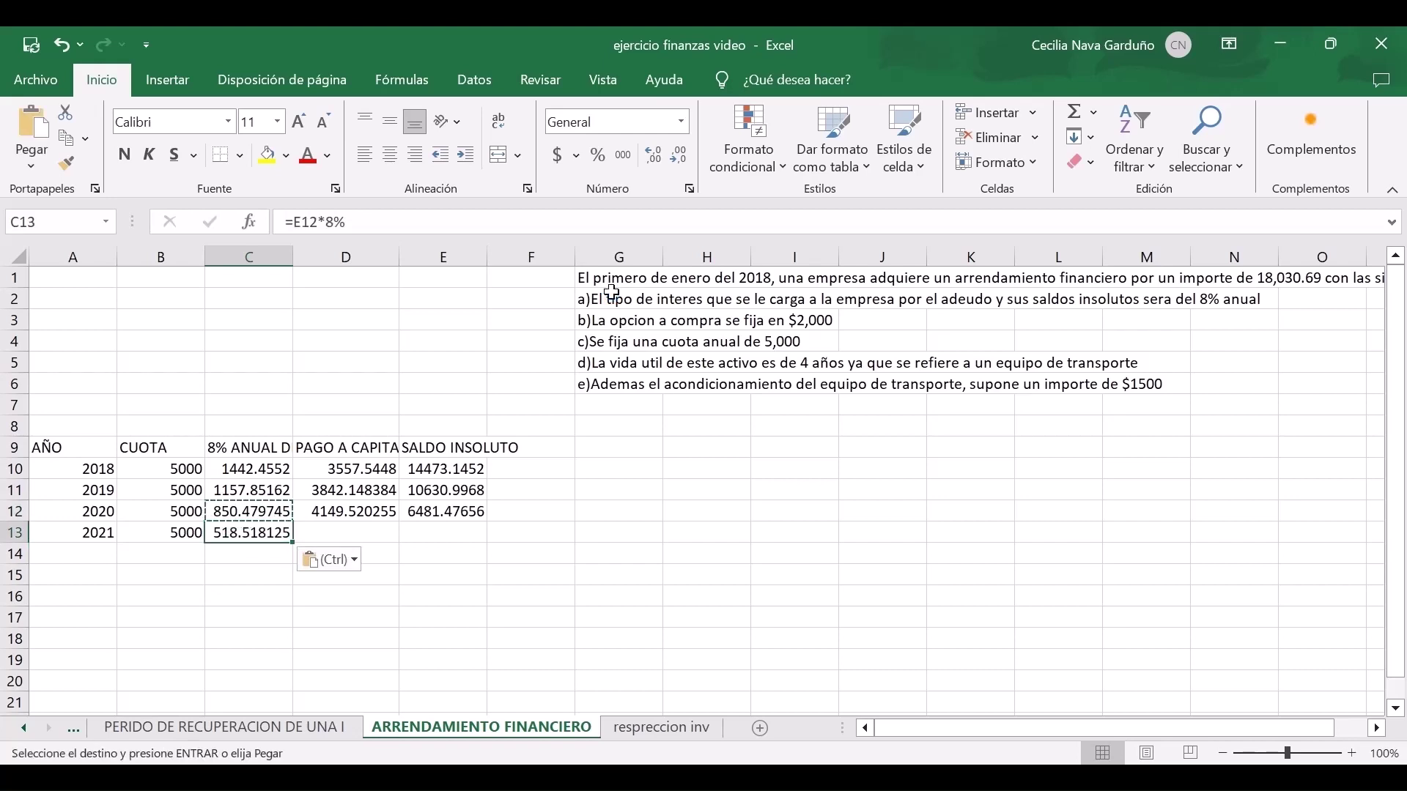
key(Escape)
Copy the 2020 capital payment formula from D12 into D13 for the year 2021.
key(Up)
key(Right)
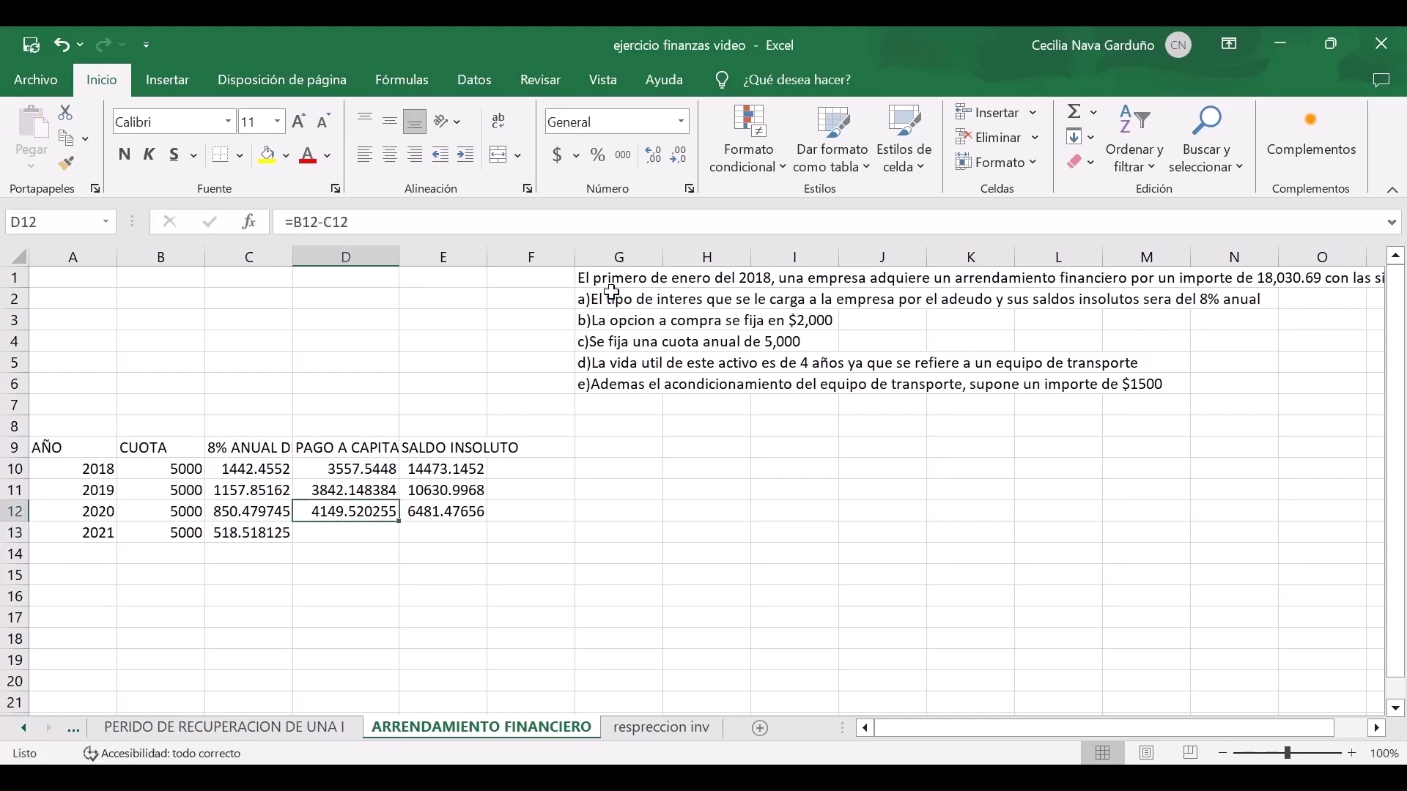
key(ctrl+c)
key(Down)
key(ctrl+v)
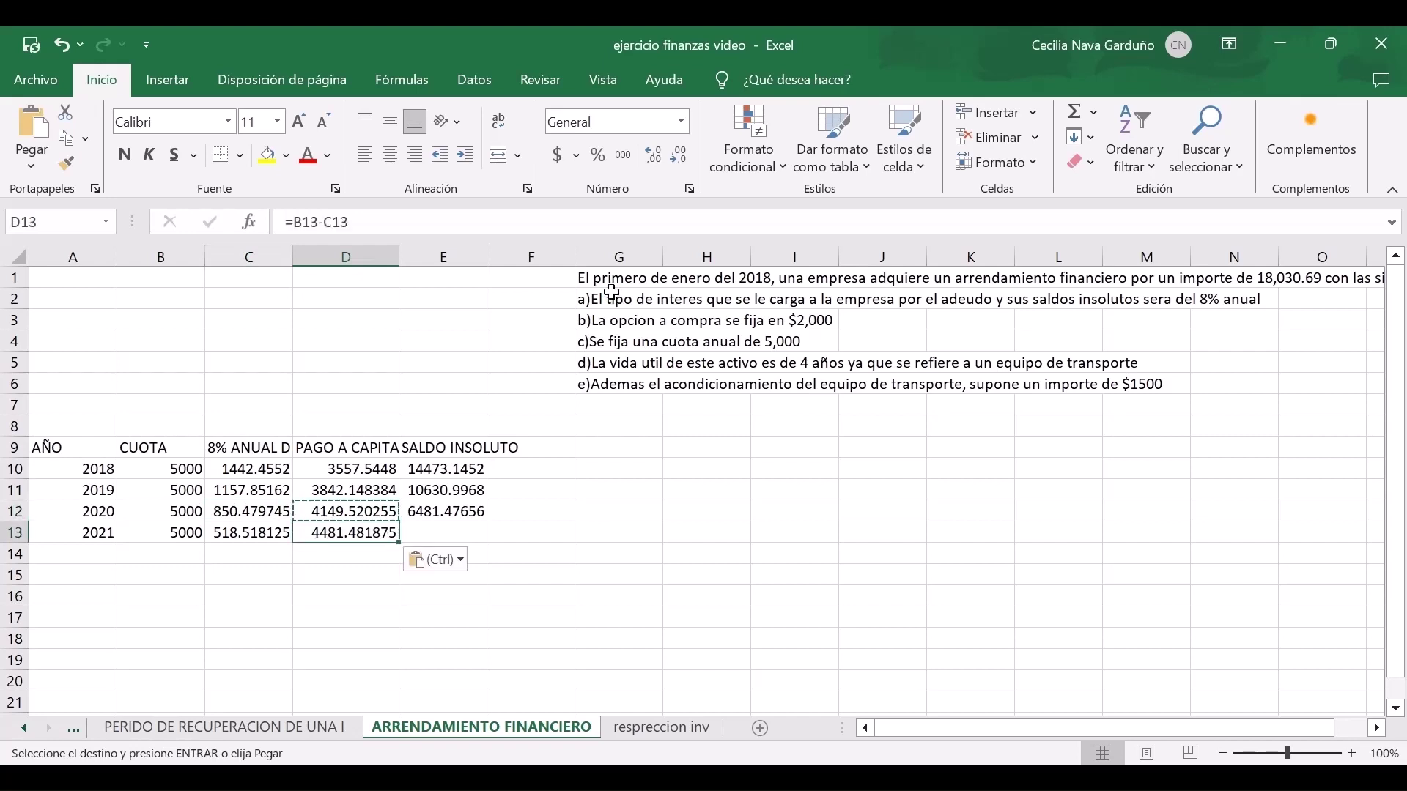
key(Escape)
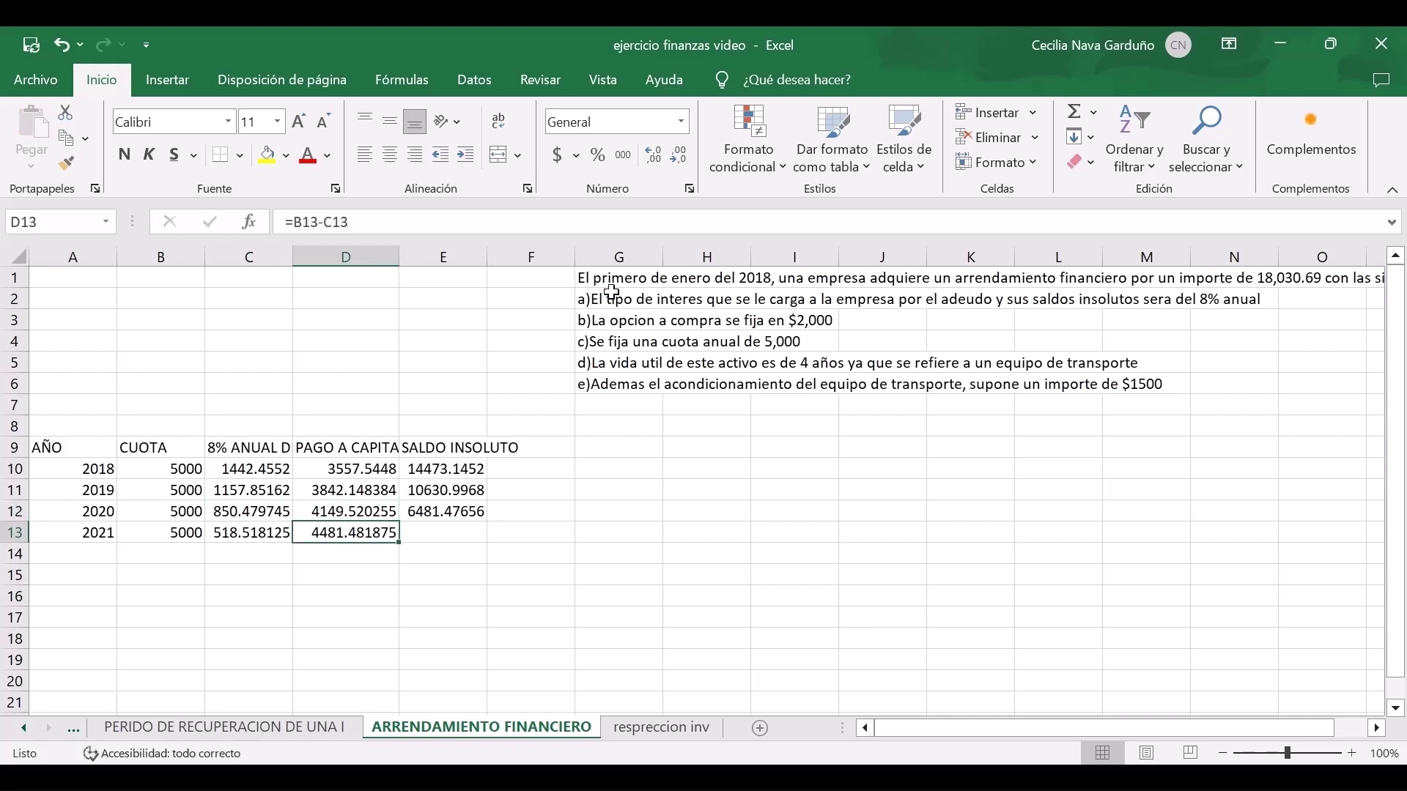
key(Up)
key(Up)
key(Up)
key(Down)
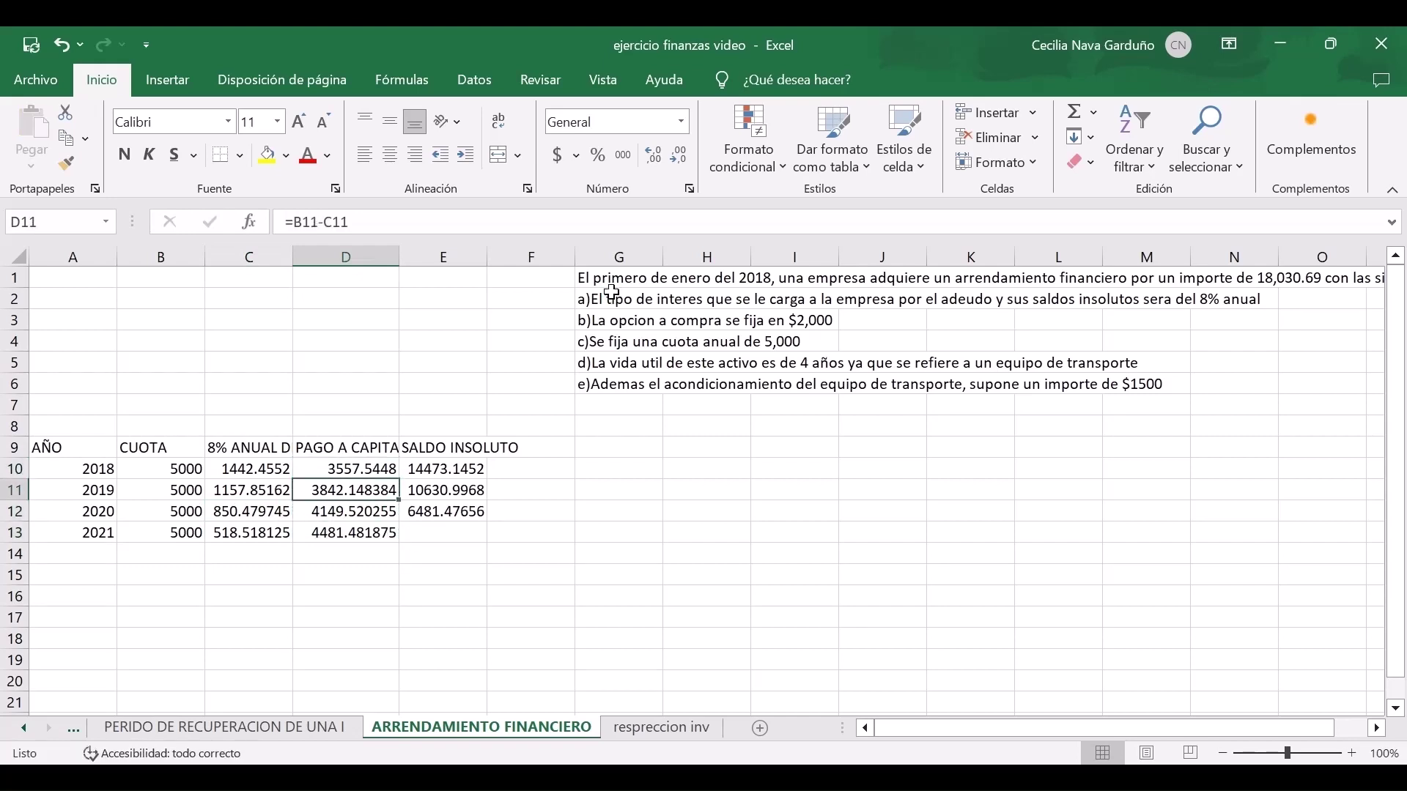
key(Down)
key(Down)
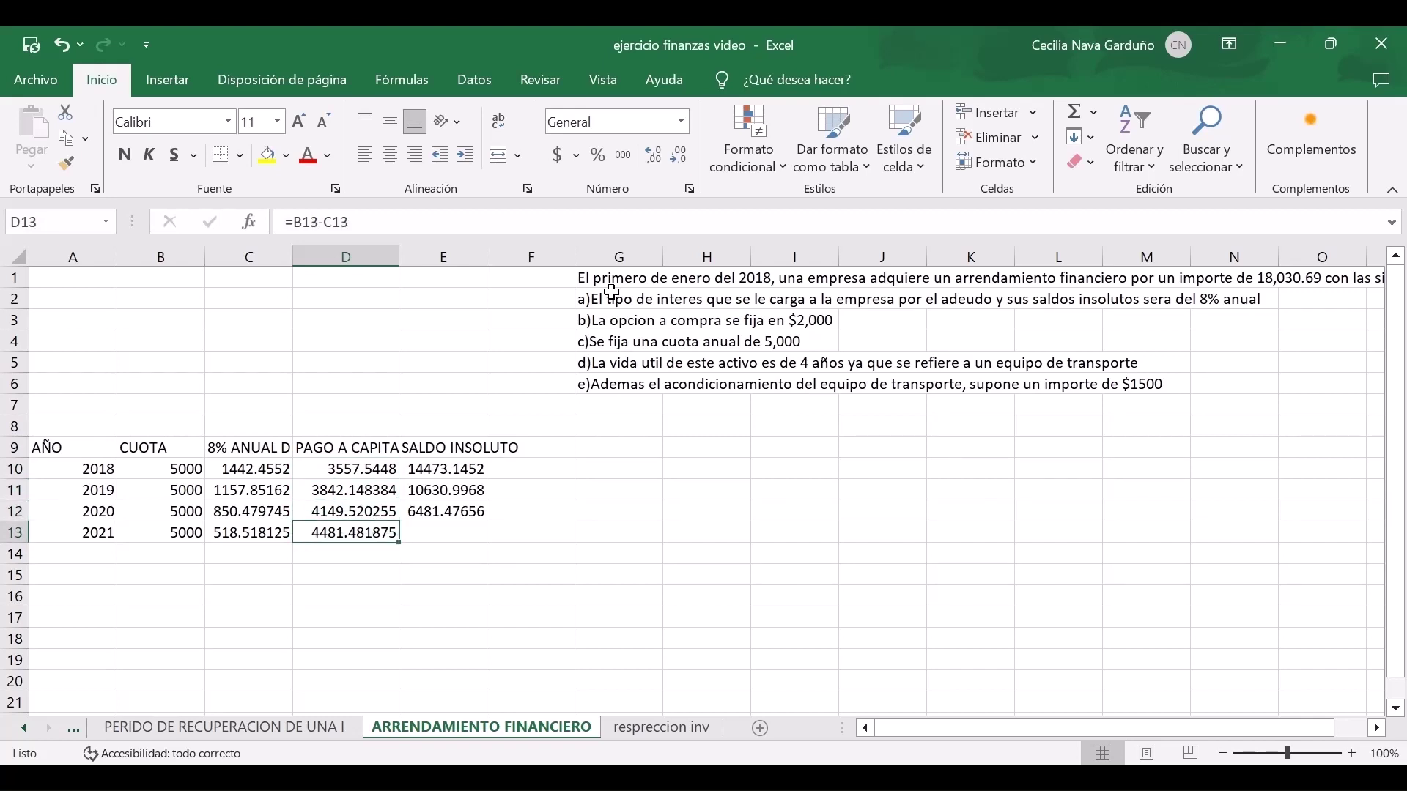
Copy the SALDO INSOLUTO formula from E12 into E13 for the year 2021.
key(Up)
key(Right)
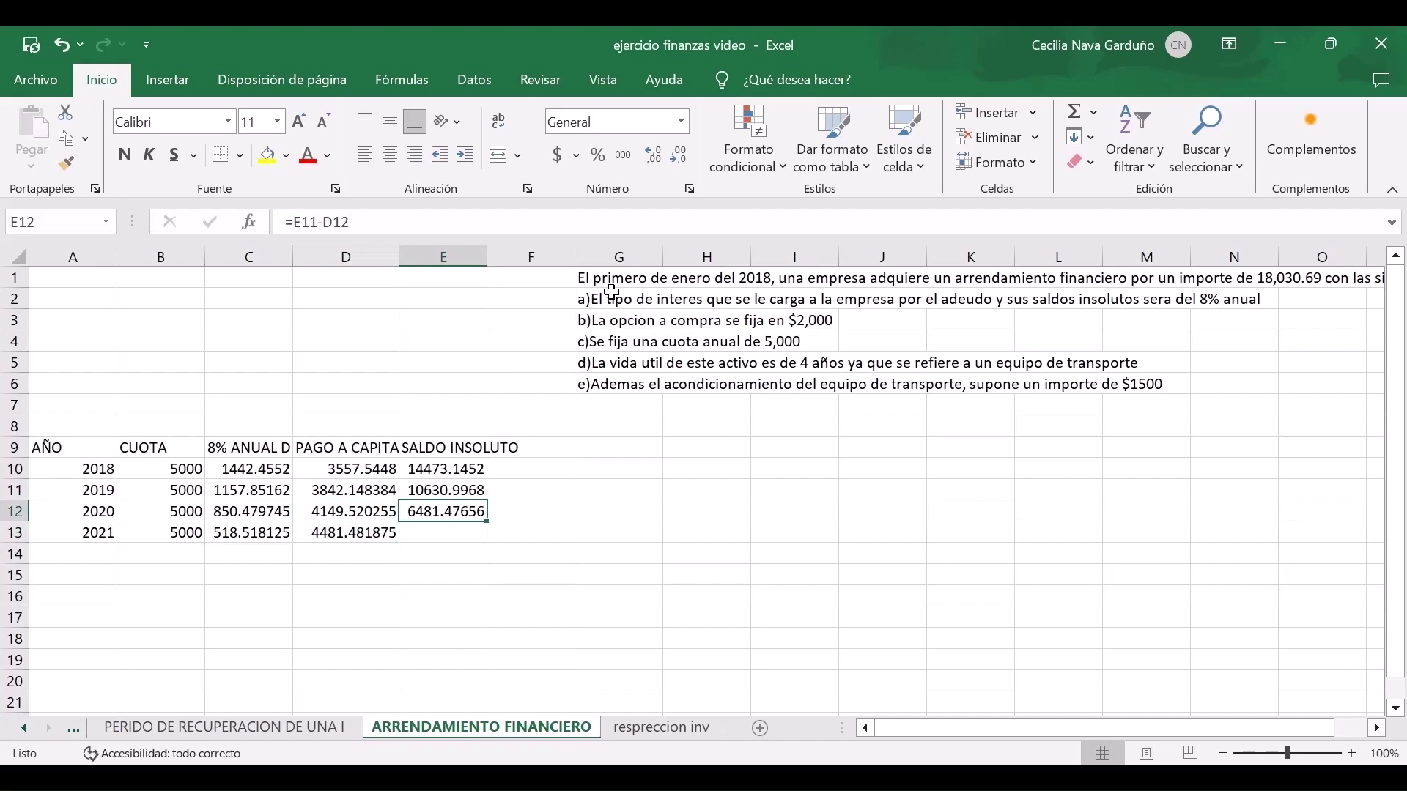
key(ctrl+c)
key(Down)
key(ctrl+v)
key(Escape)
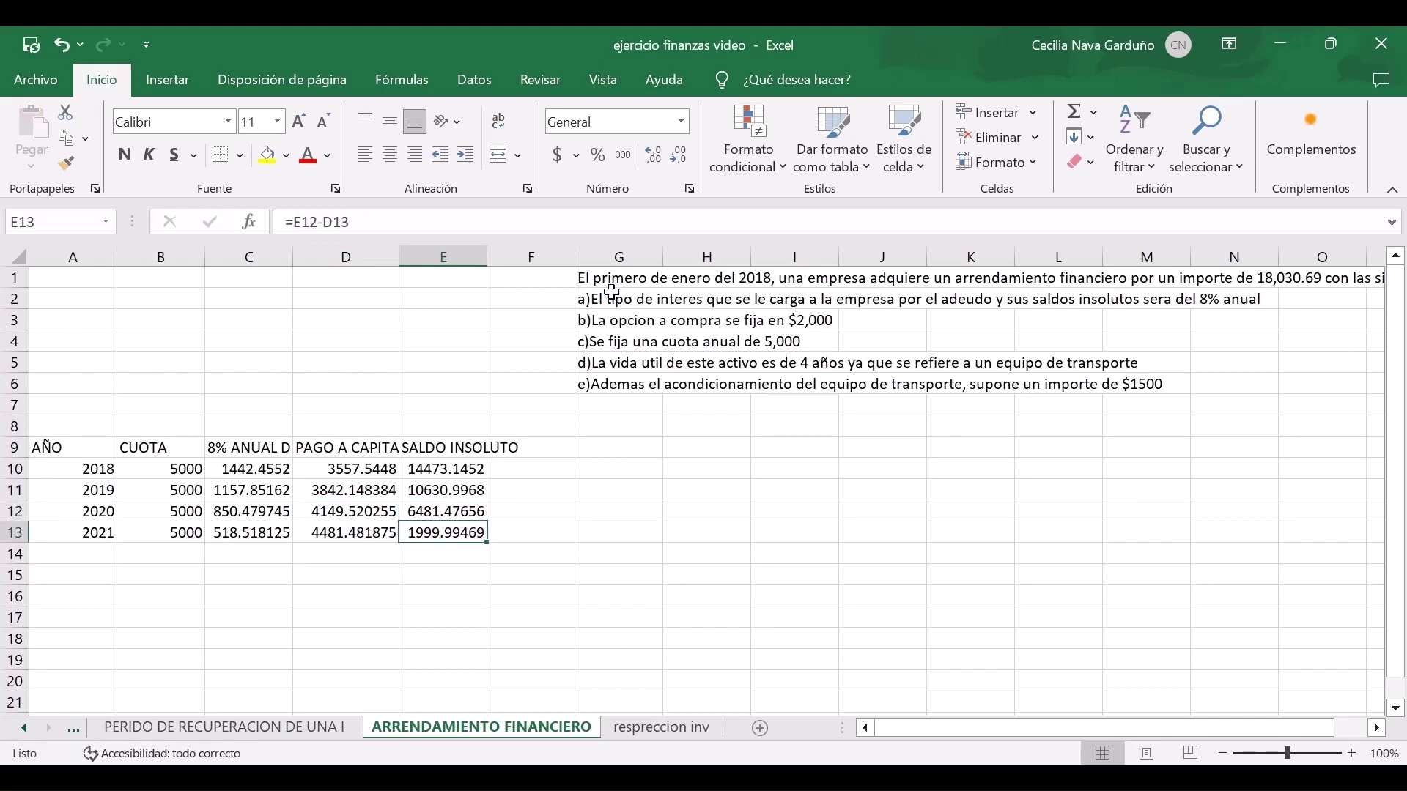
Enter the label "OPCION A COMPRA" in A15, leaving a blank row below the amortization table.
key(Left)
key(Down)
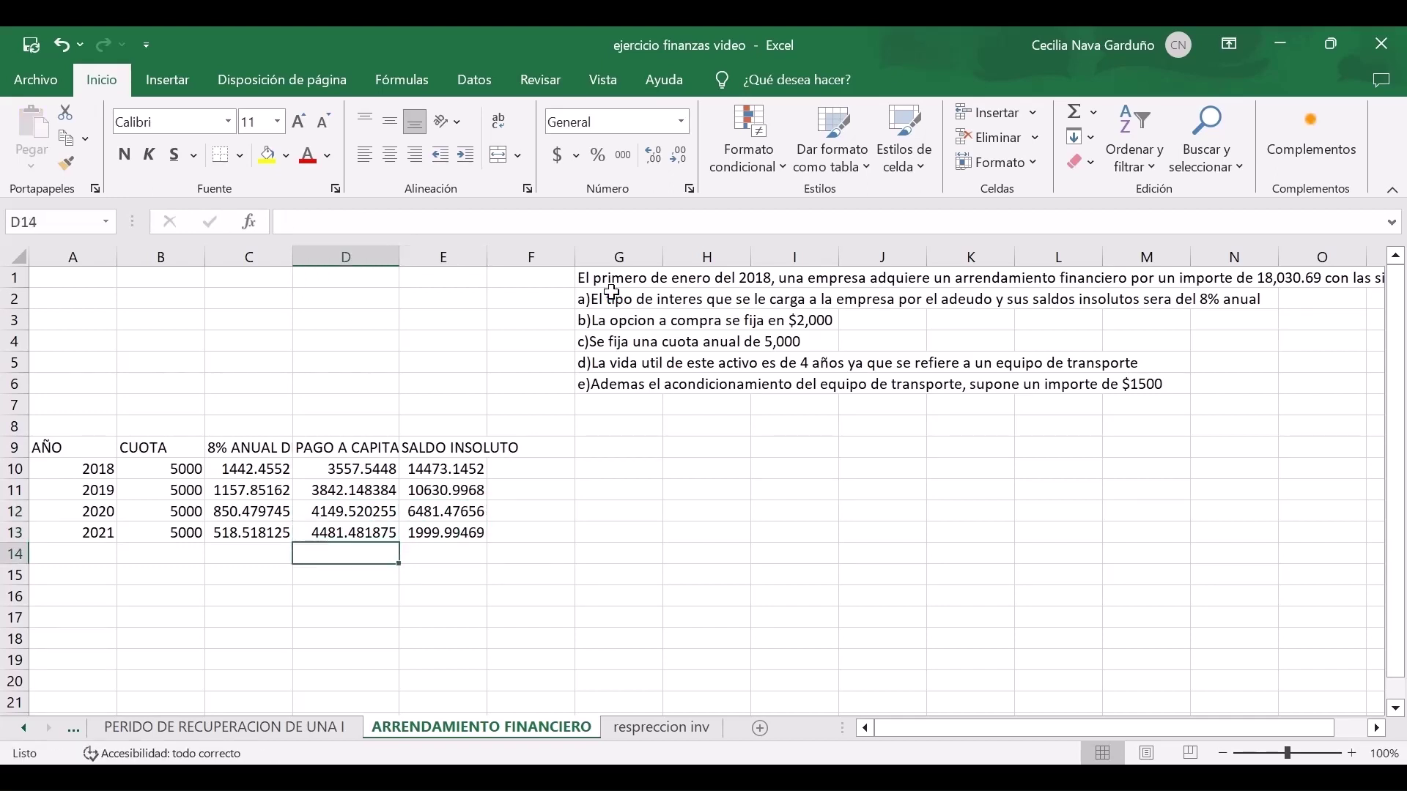
key(Left)
key(Left)
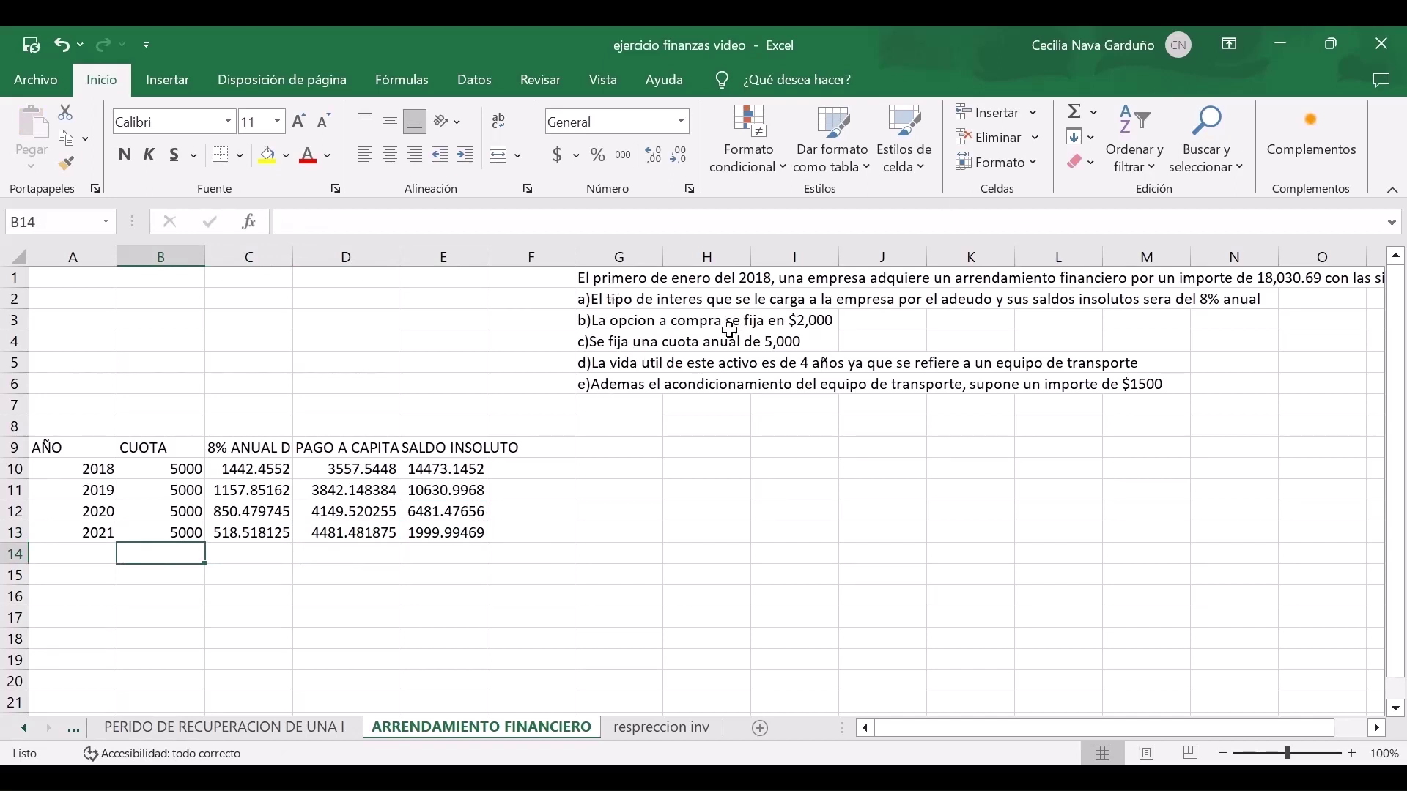
key(Down)
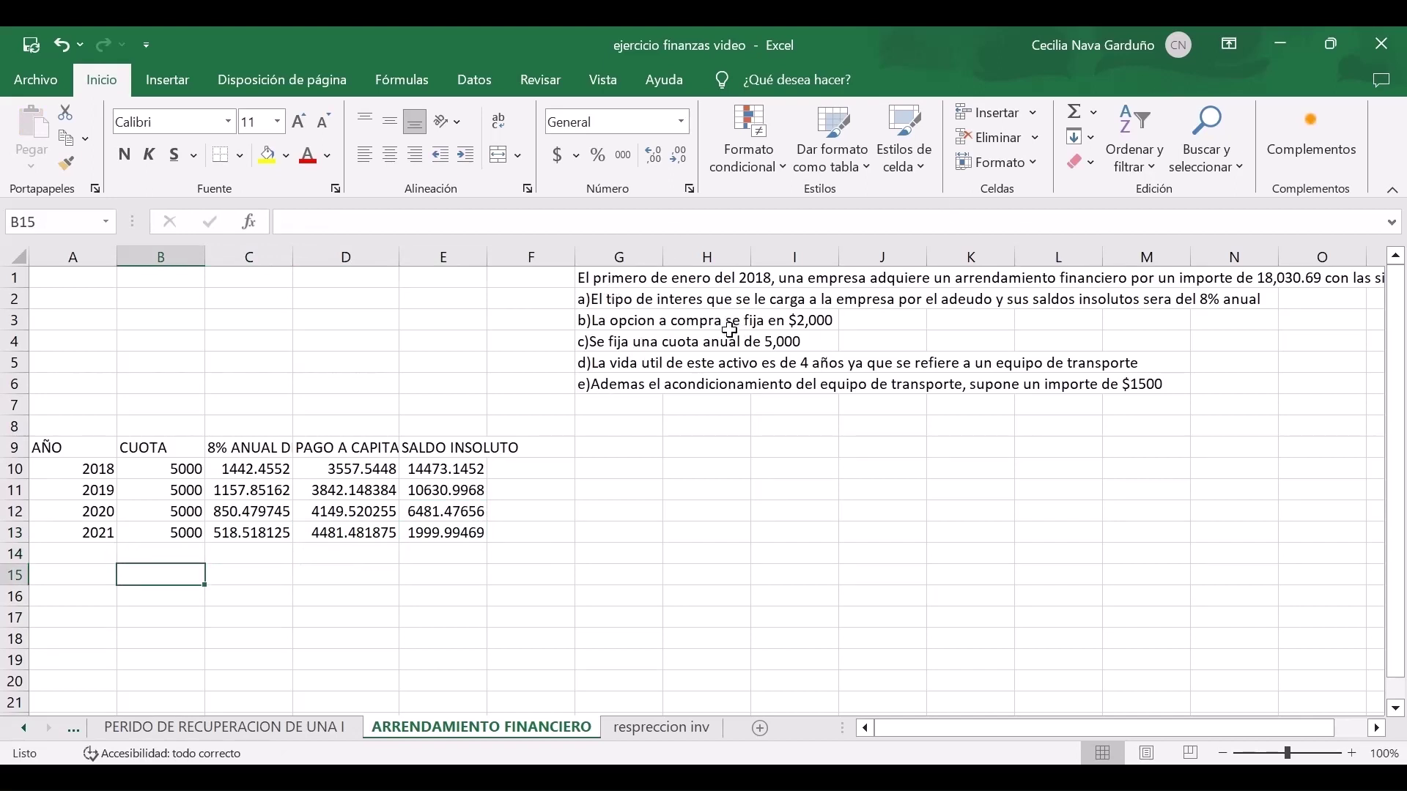
key(Down)
key(Left)
key(Up)
text(OPC)
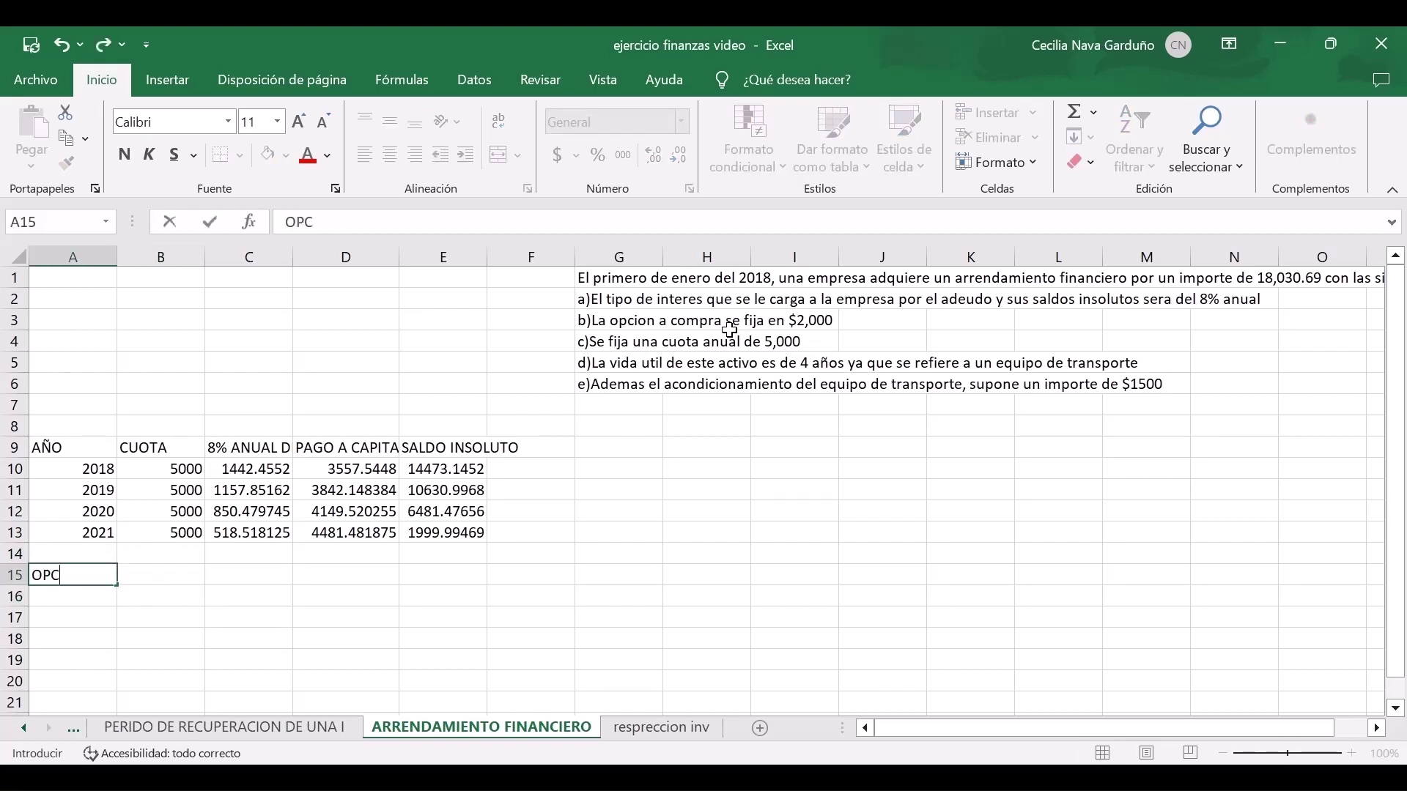
text(ION A COMPRA)
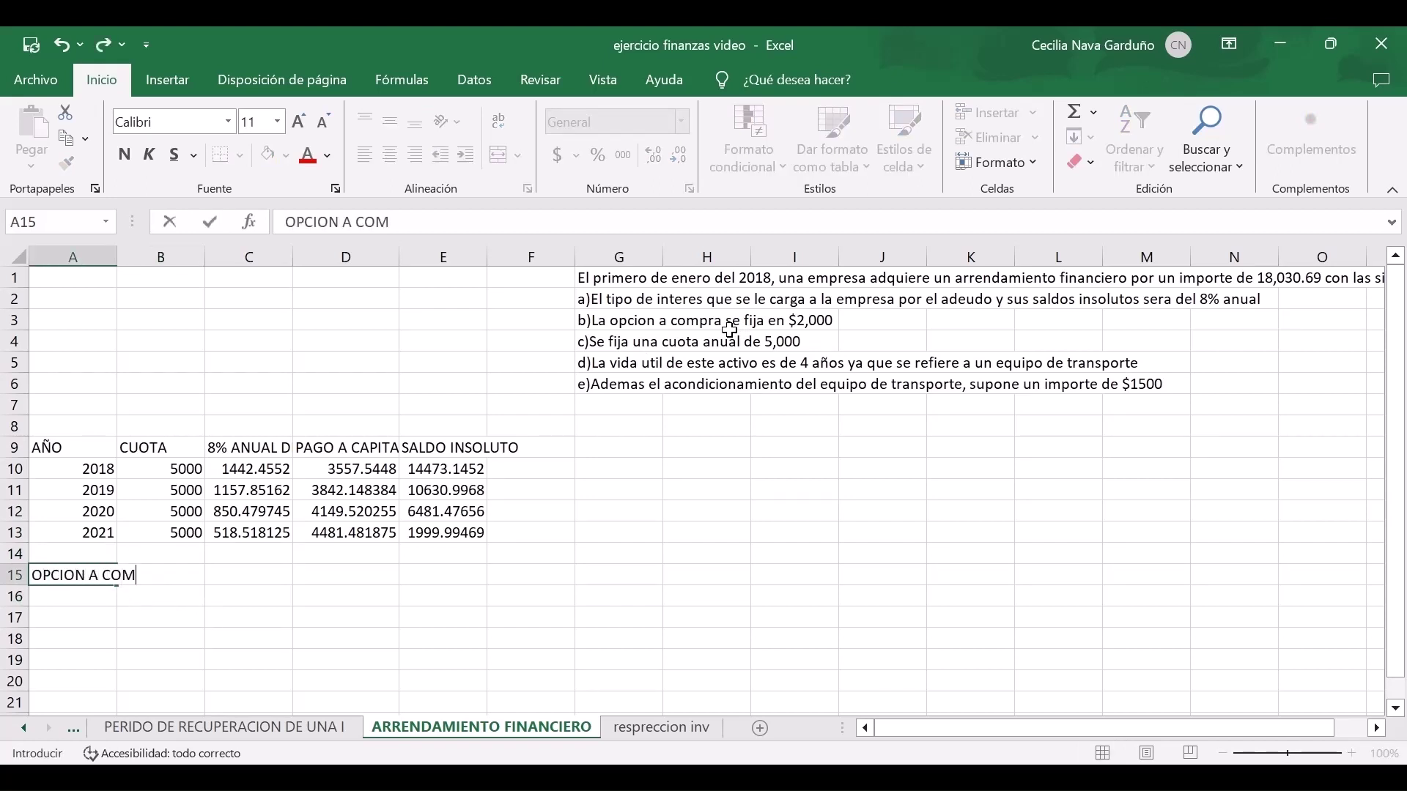
key(Return)
Fill in the purchase option row with 2000 in B15, 2000 in D15 and 0 in E15.
key(Up)
key(Right)
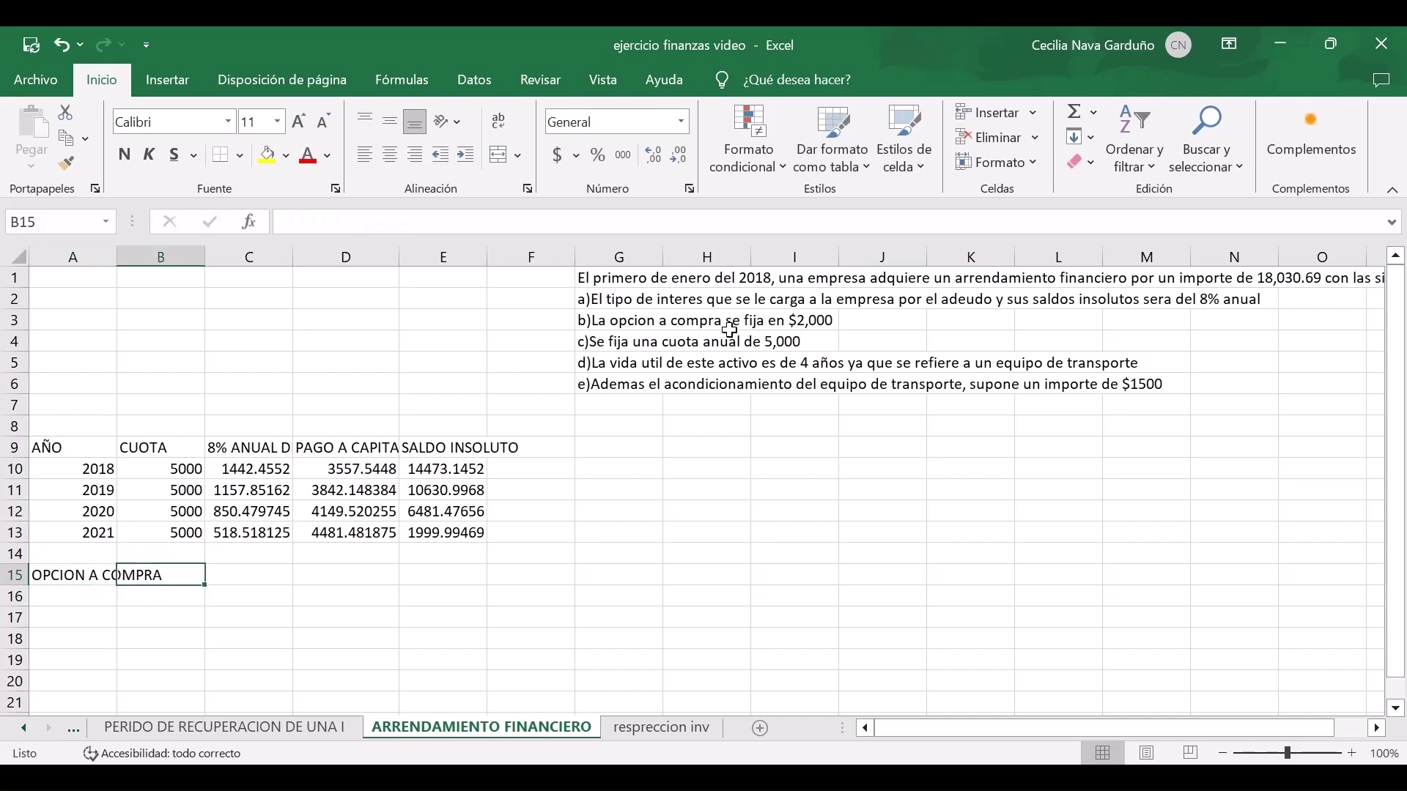
text(2000)
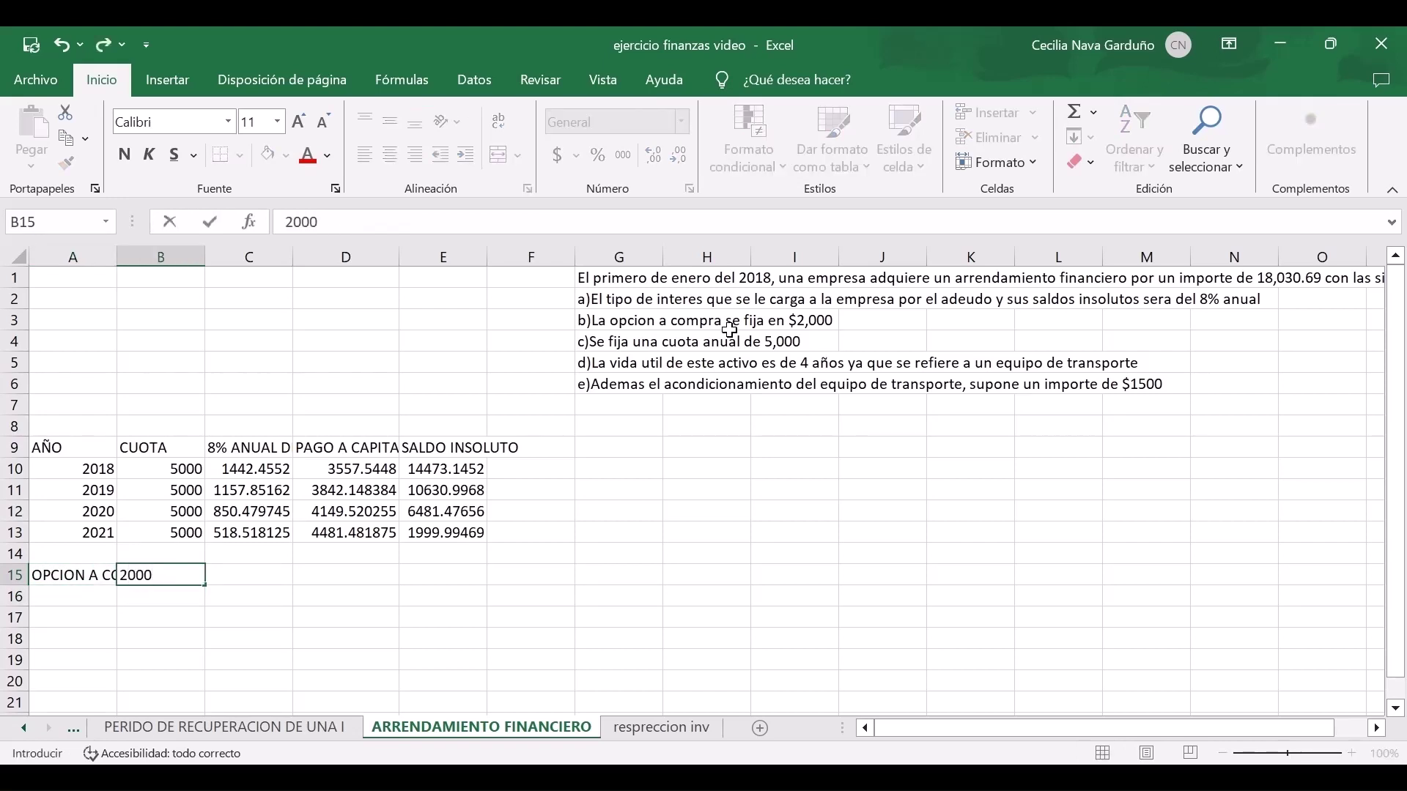
key(Right)
key(Right)
text(2000)
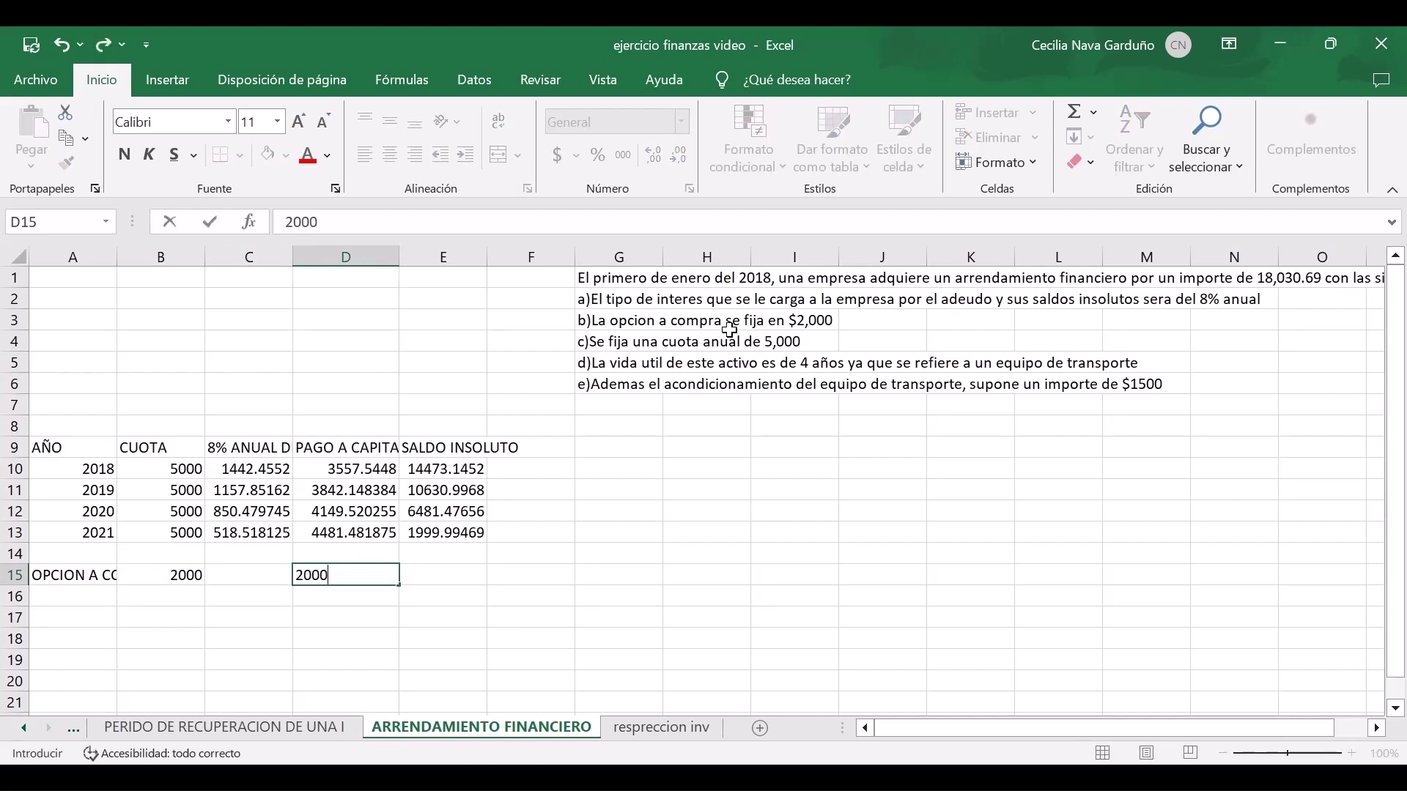
key(Return)
key(Up)
key(Right)
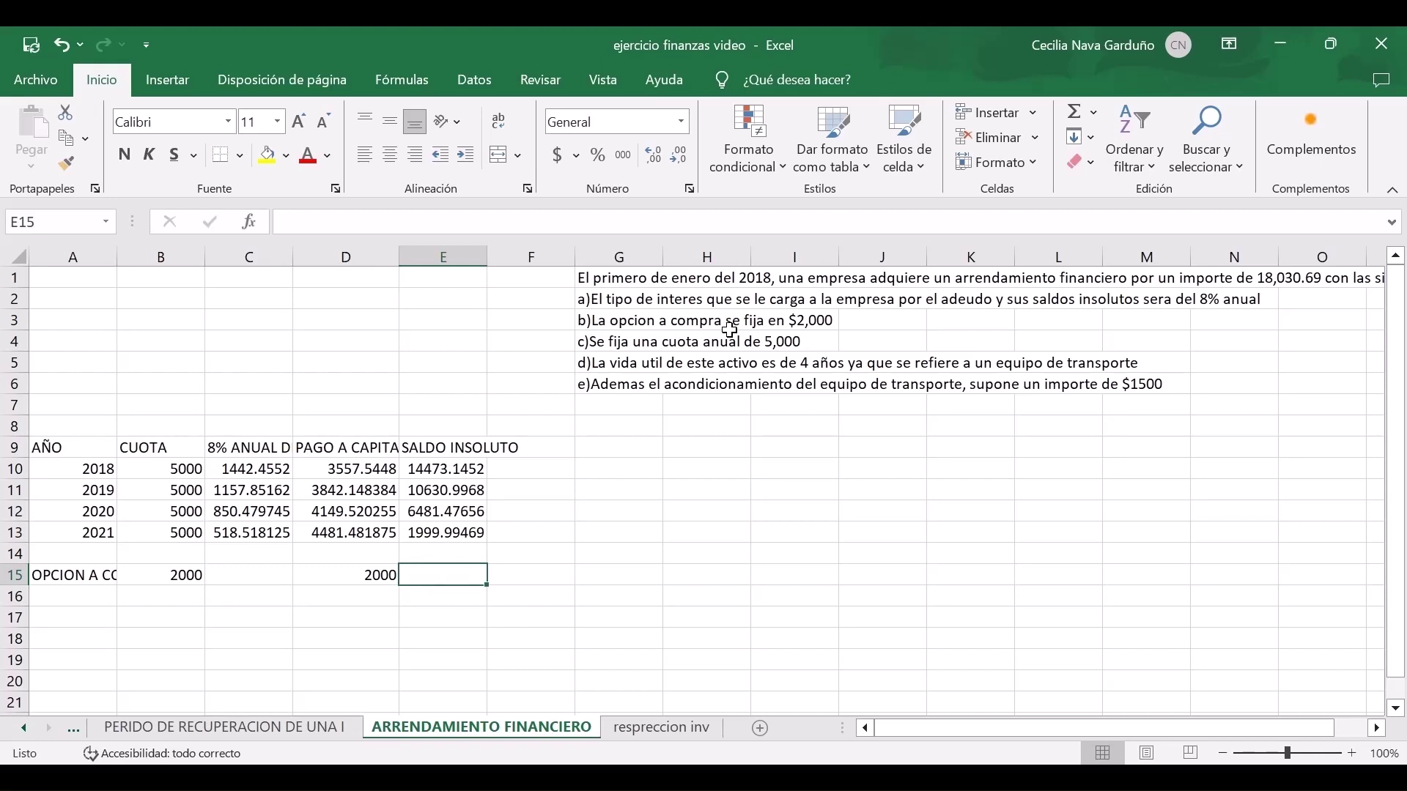
text(0)
key(Return)
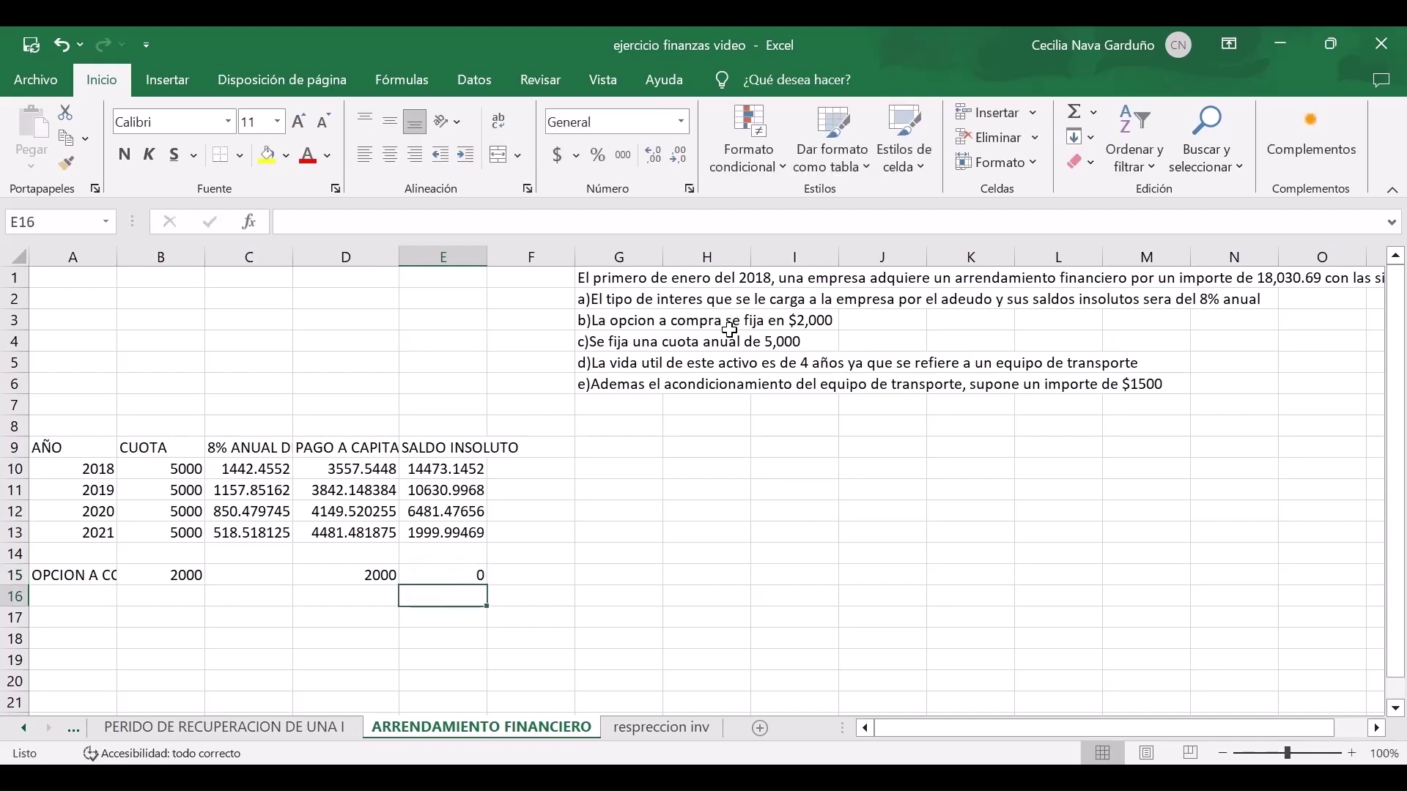
key(Up)
key(Up)
key(Up)
key(Down)
key(Down)
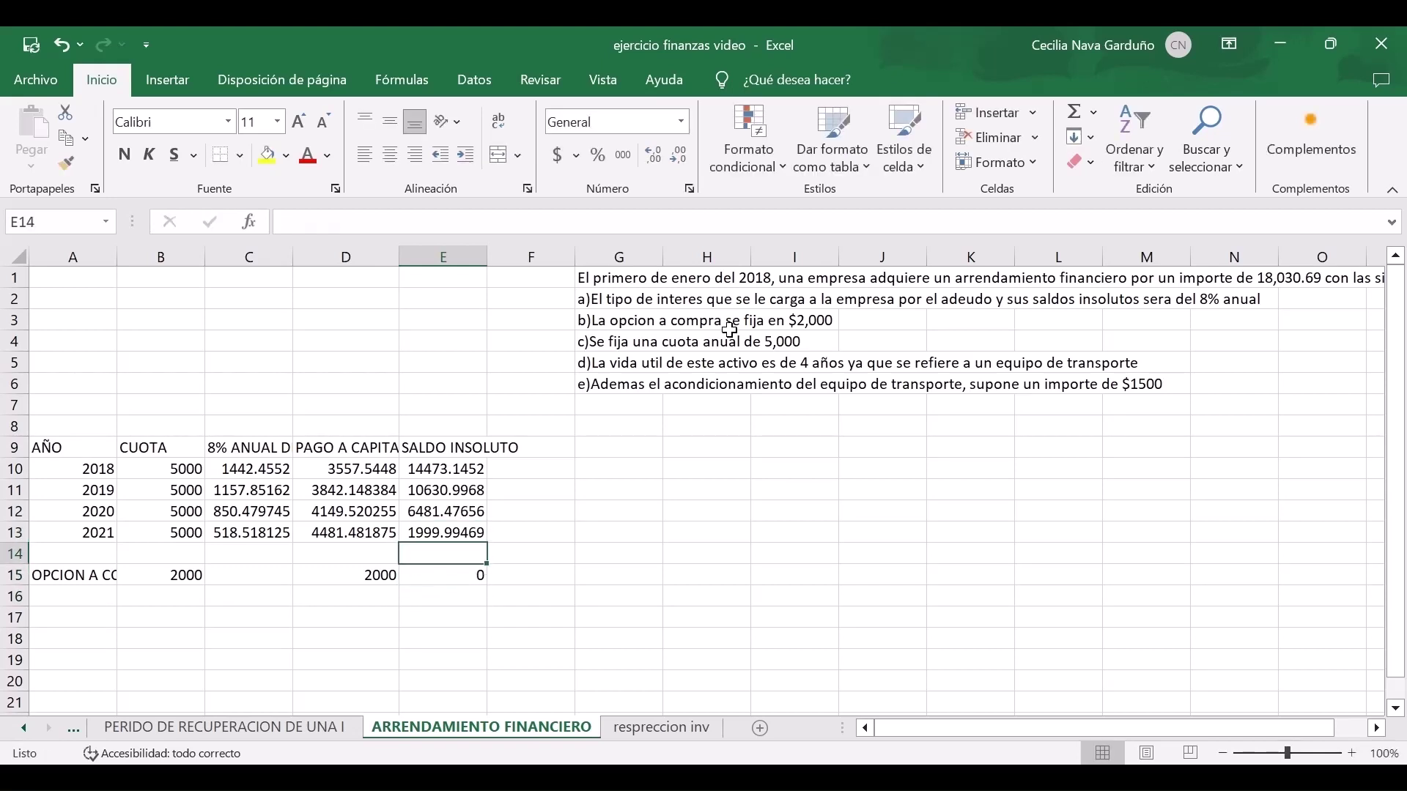
key(Left)
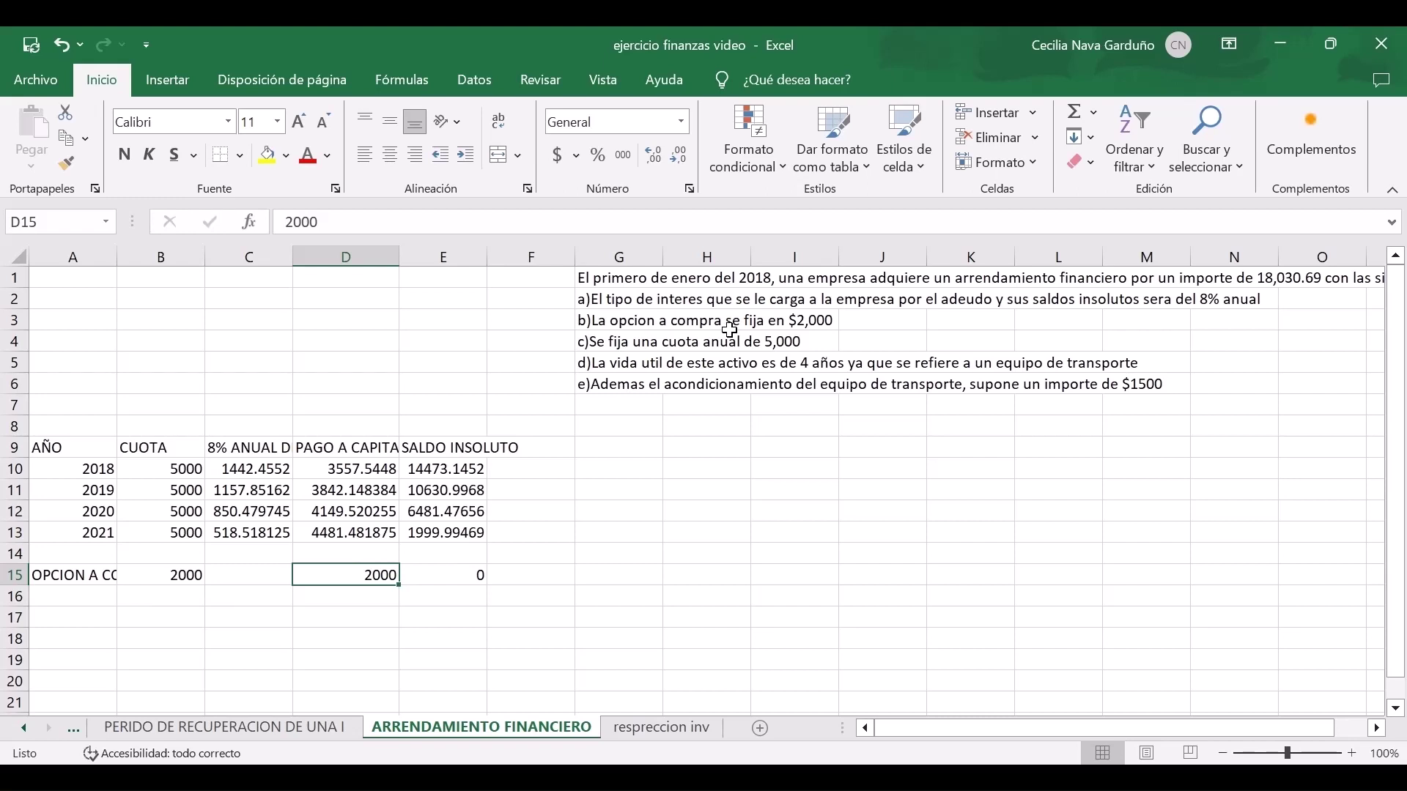
key(Right)
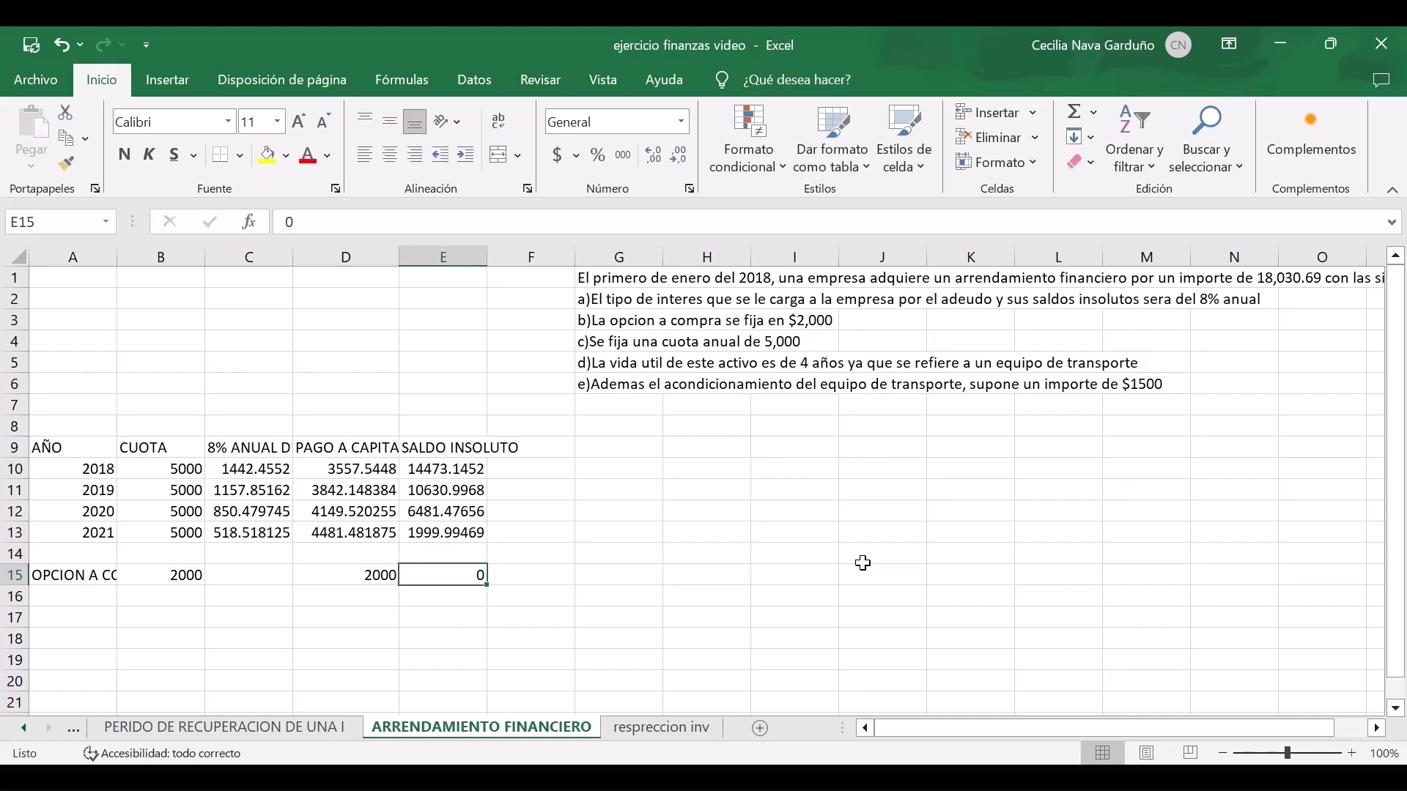
Enter the account name "EQUIPO DE TRANSPORTE" in G10, beside the amortization table.
scroll(863, 563, down, 2)
scroll(864, 562, up, 1)
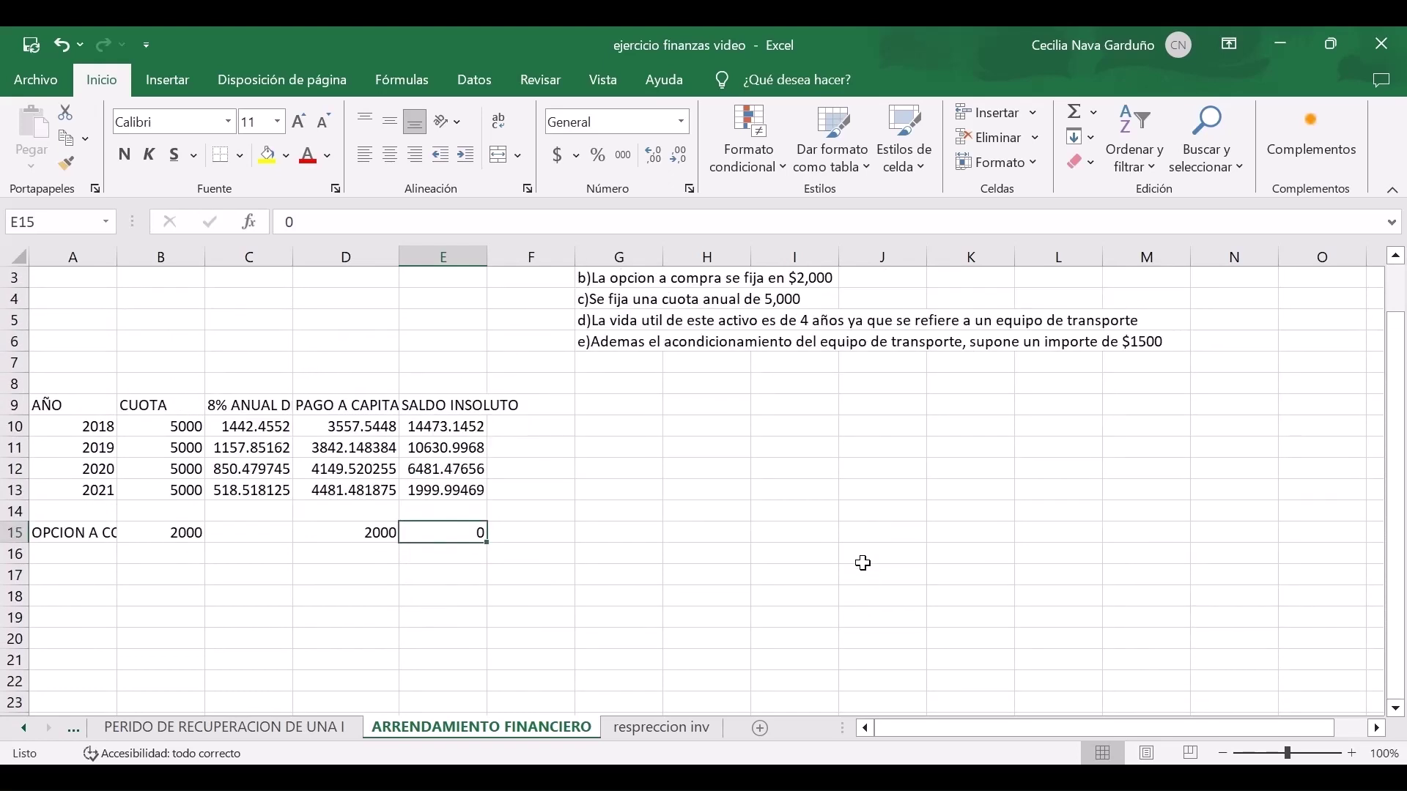
click(719, 435)
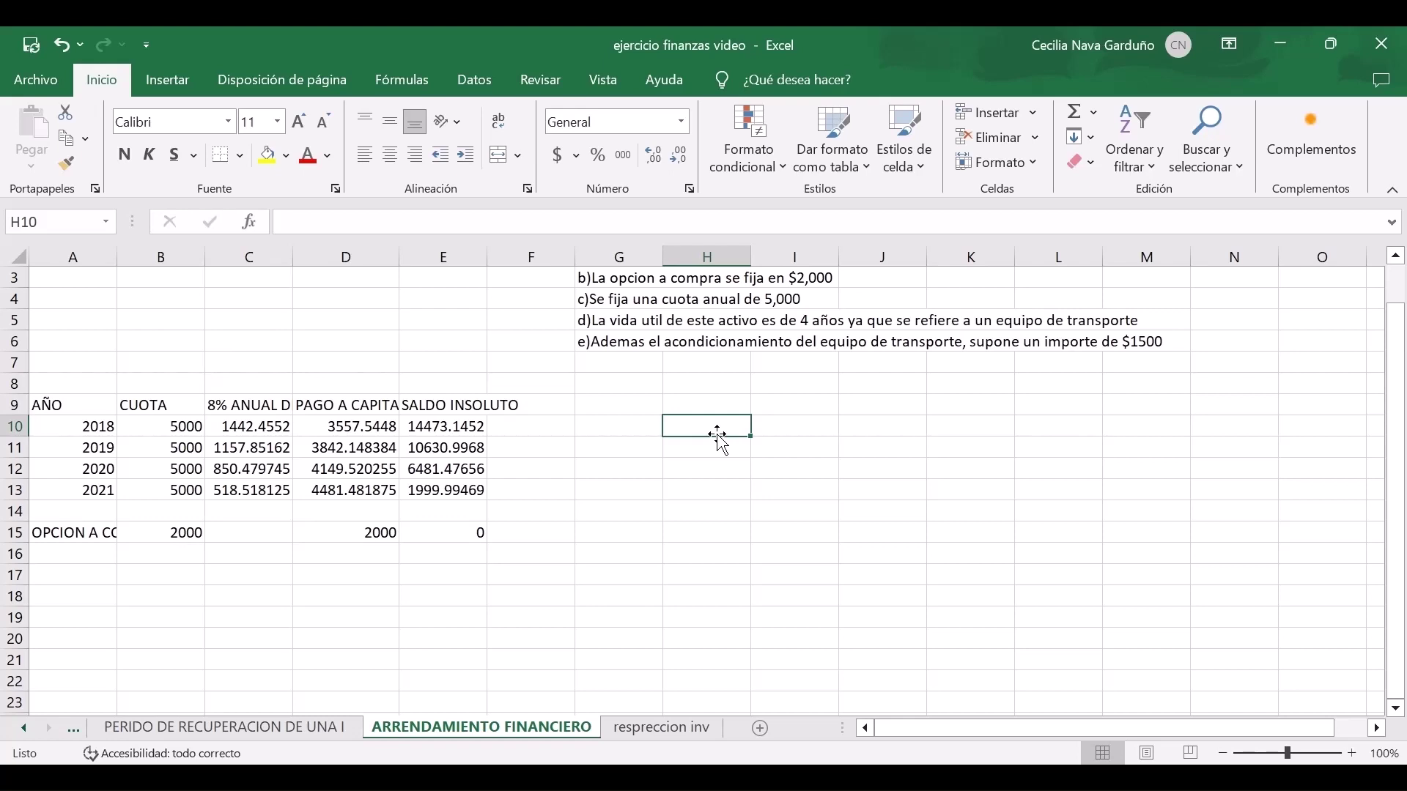
key(Left)
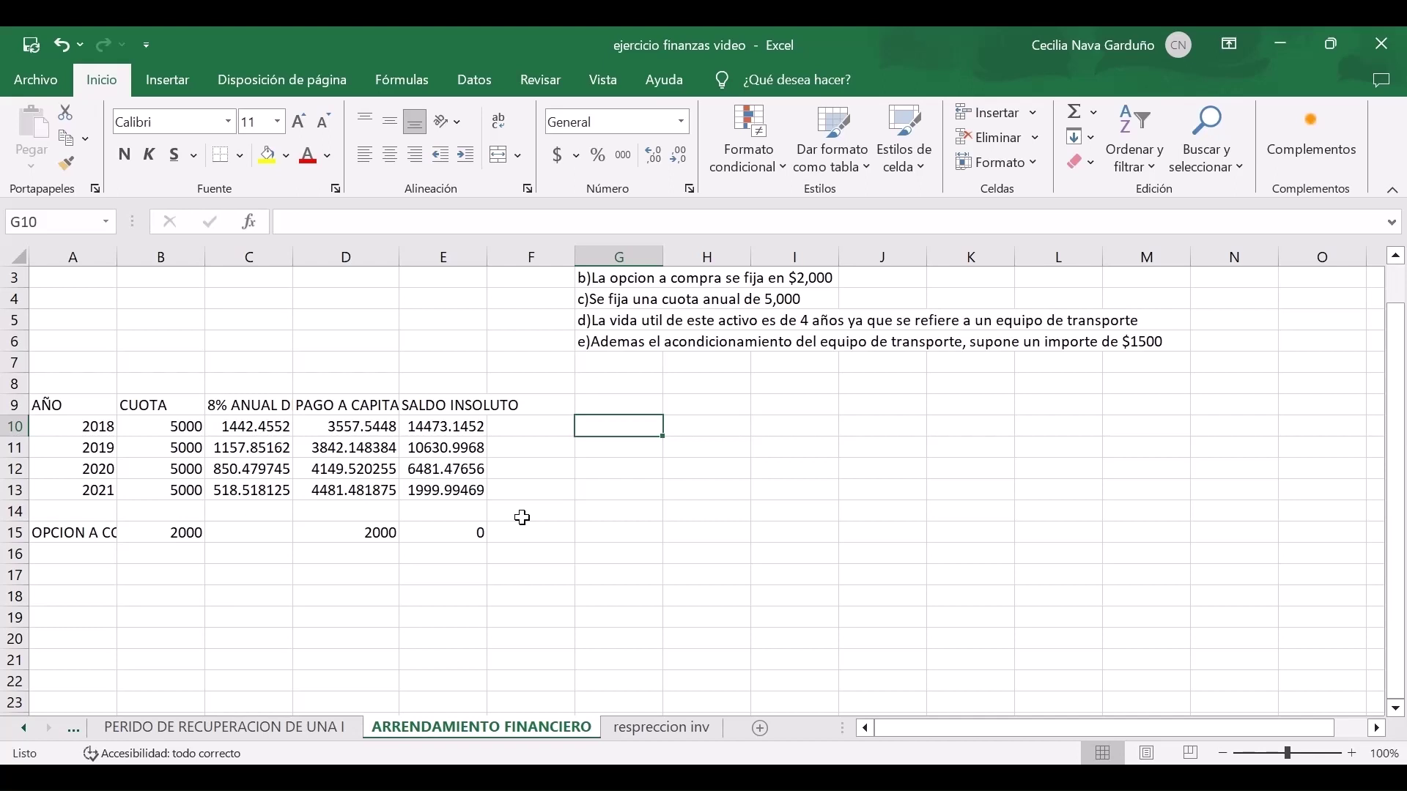
text(EQUI)
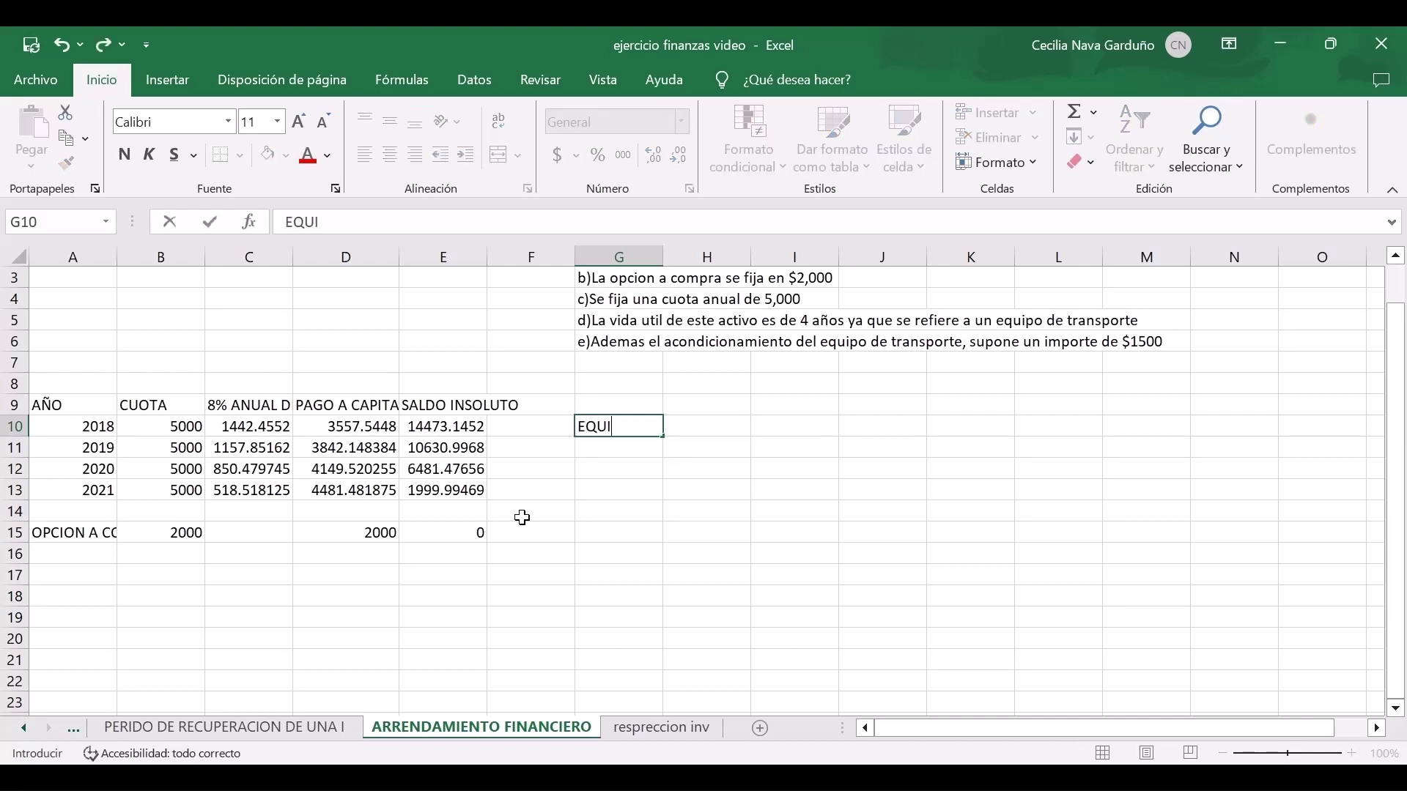
text(PO DE TR)
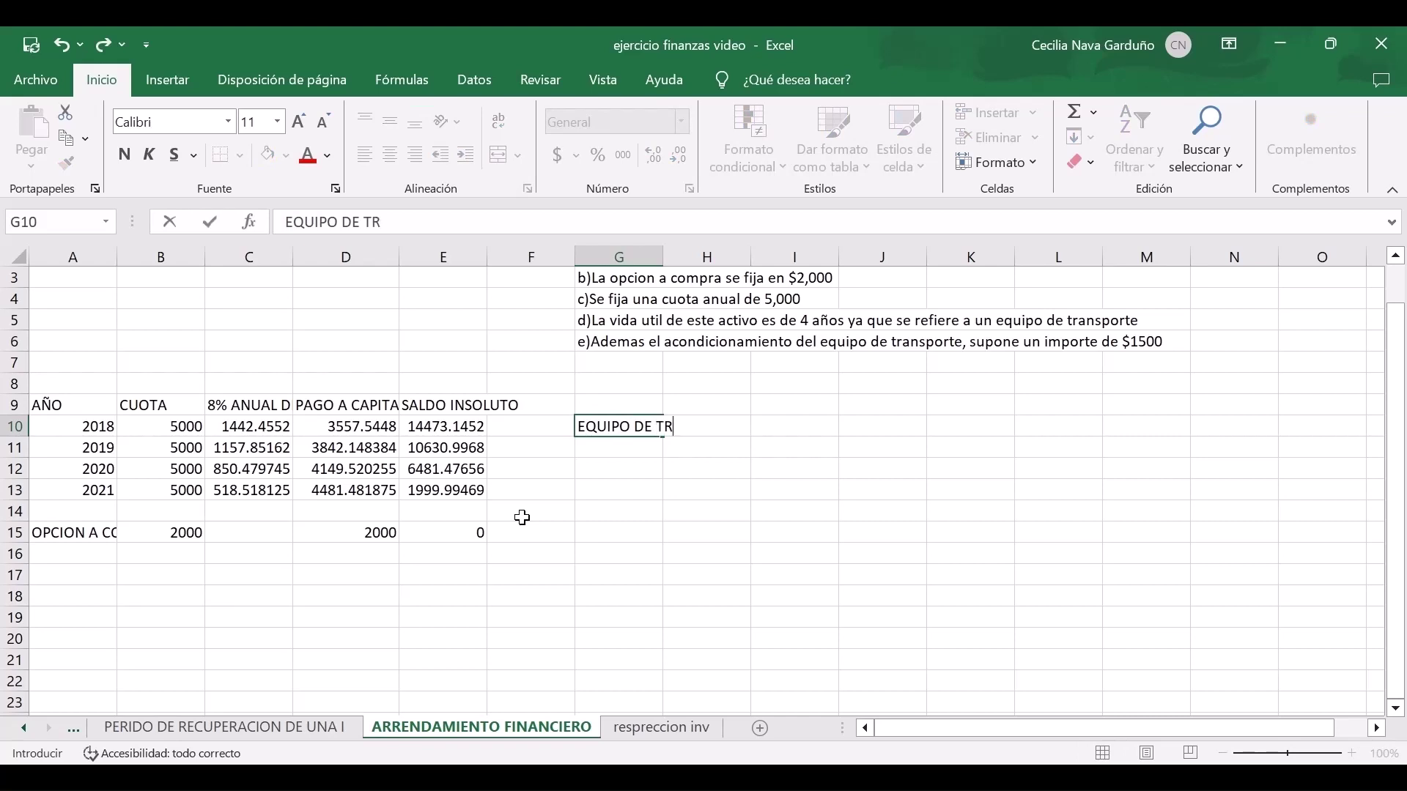
text(ANSPORTE)
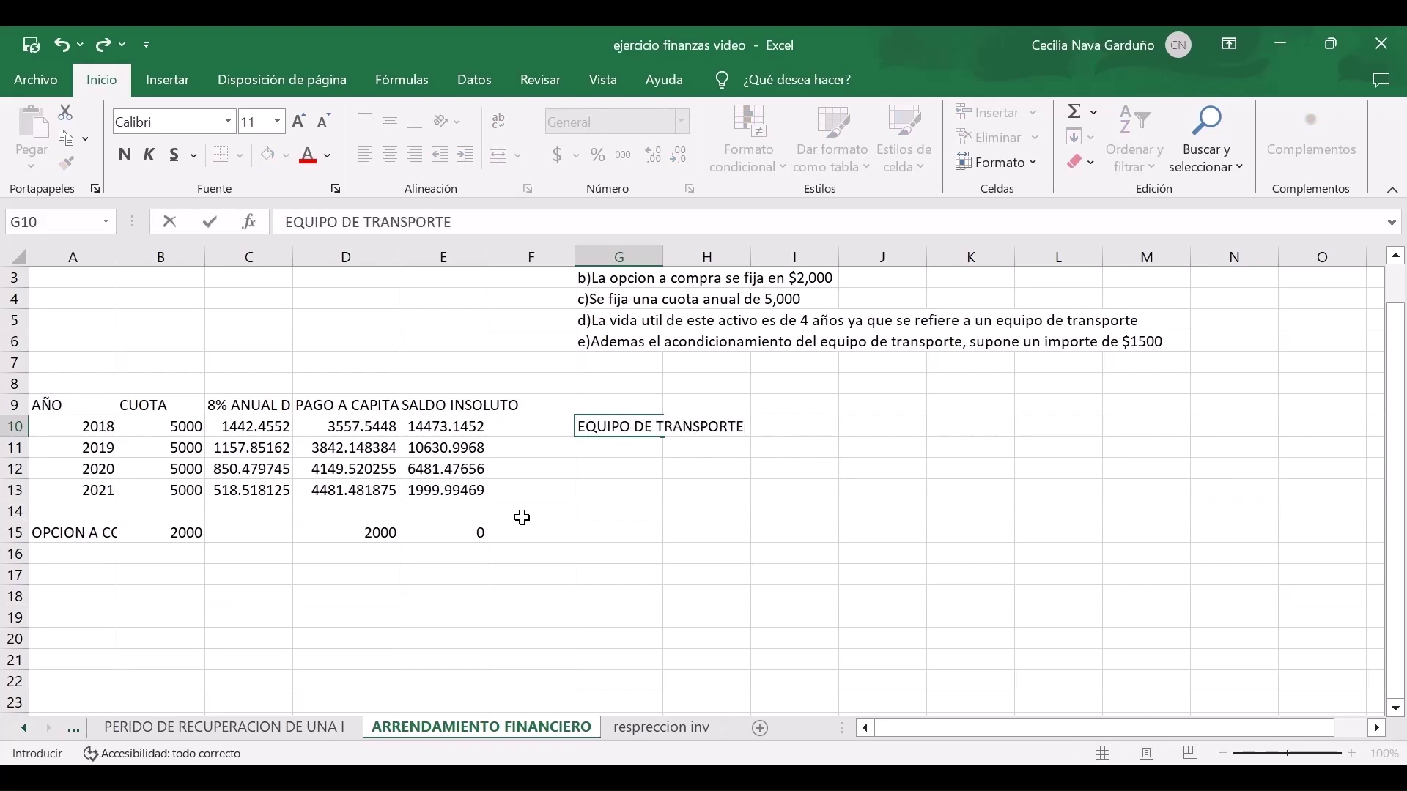
key(Return)
Enter 18030.69 in I10 as the amount for EQUIPO DE TRANSPORTE.
key(Up)
key(Right)
key(Right)
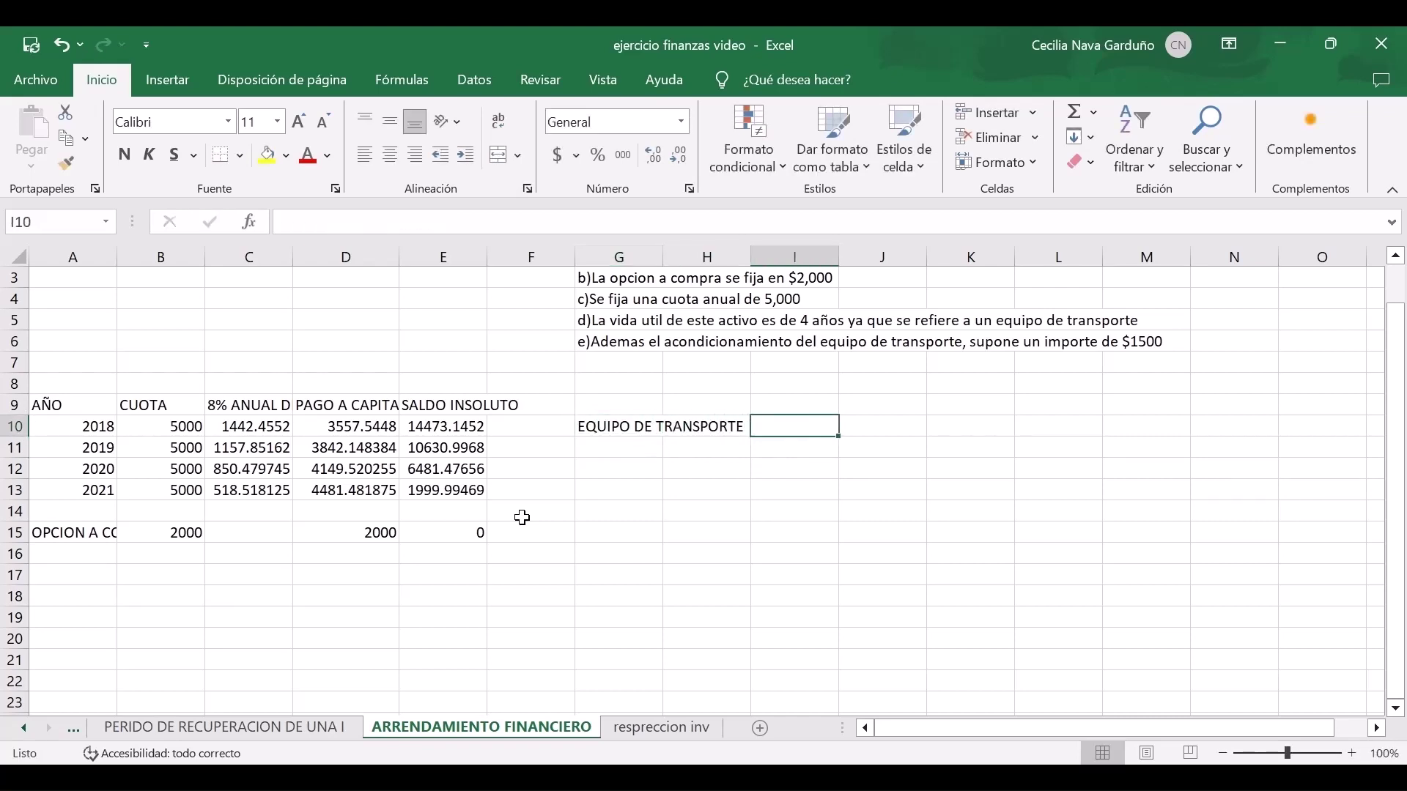
text(18)
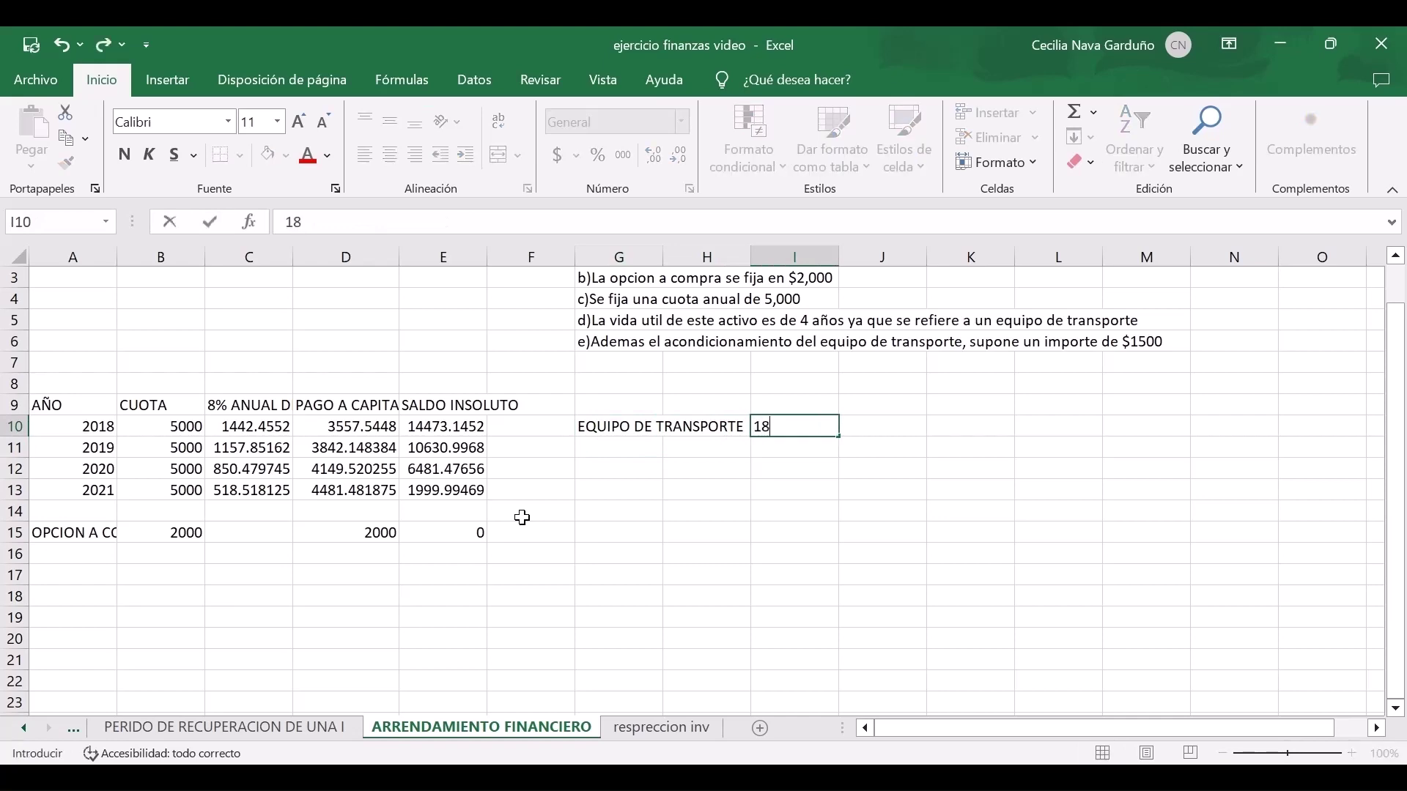
text(030.69)
key(Return)
Add the account "IVA X ACREDITAR" in G11 with the amount 2884.91 in I11.
key(Left)
key(Left)
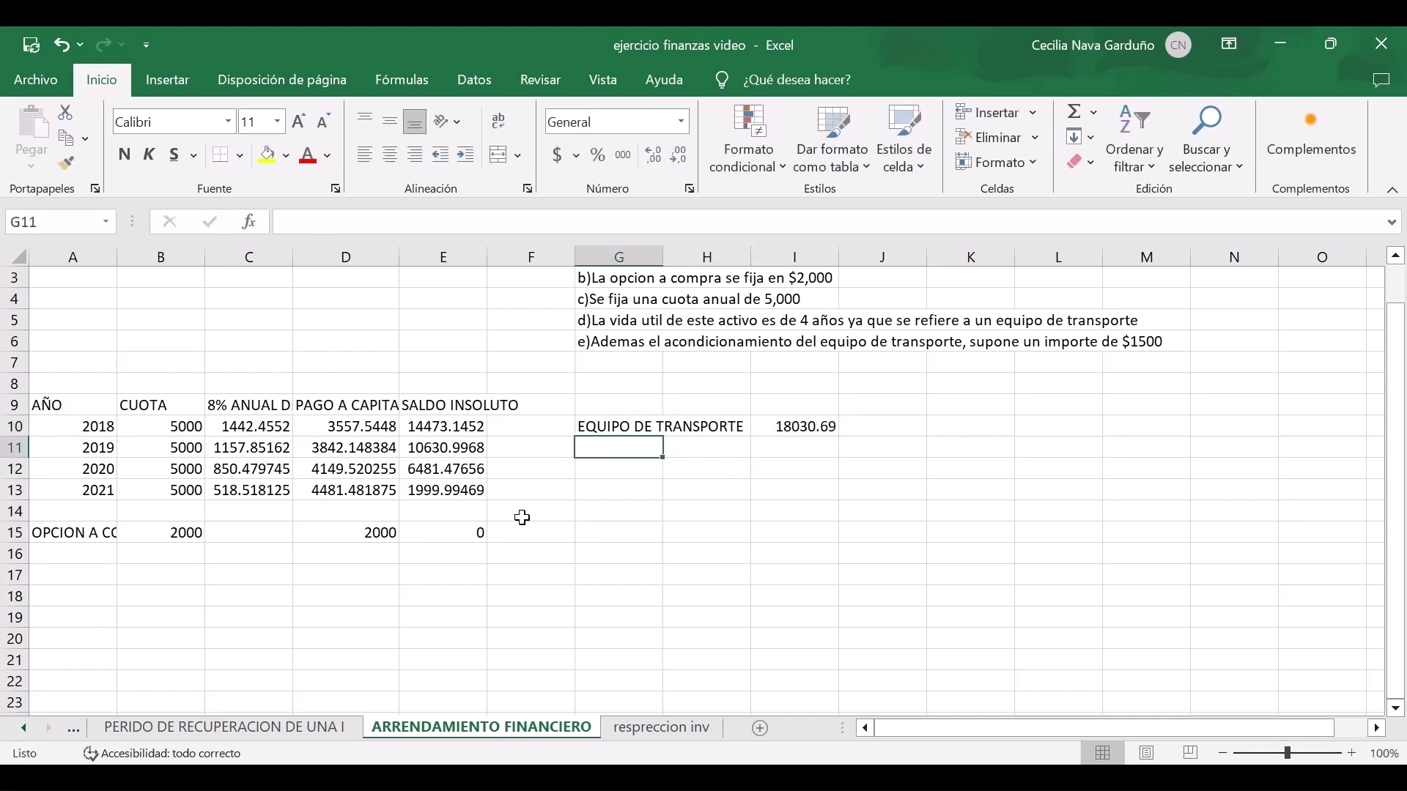
text(IVA)
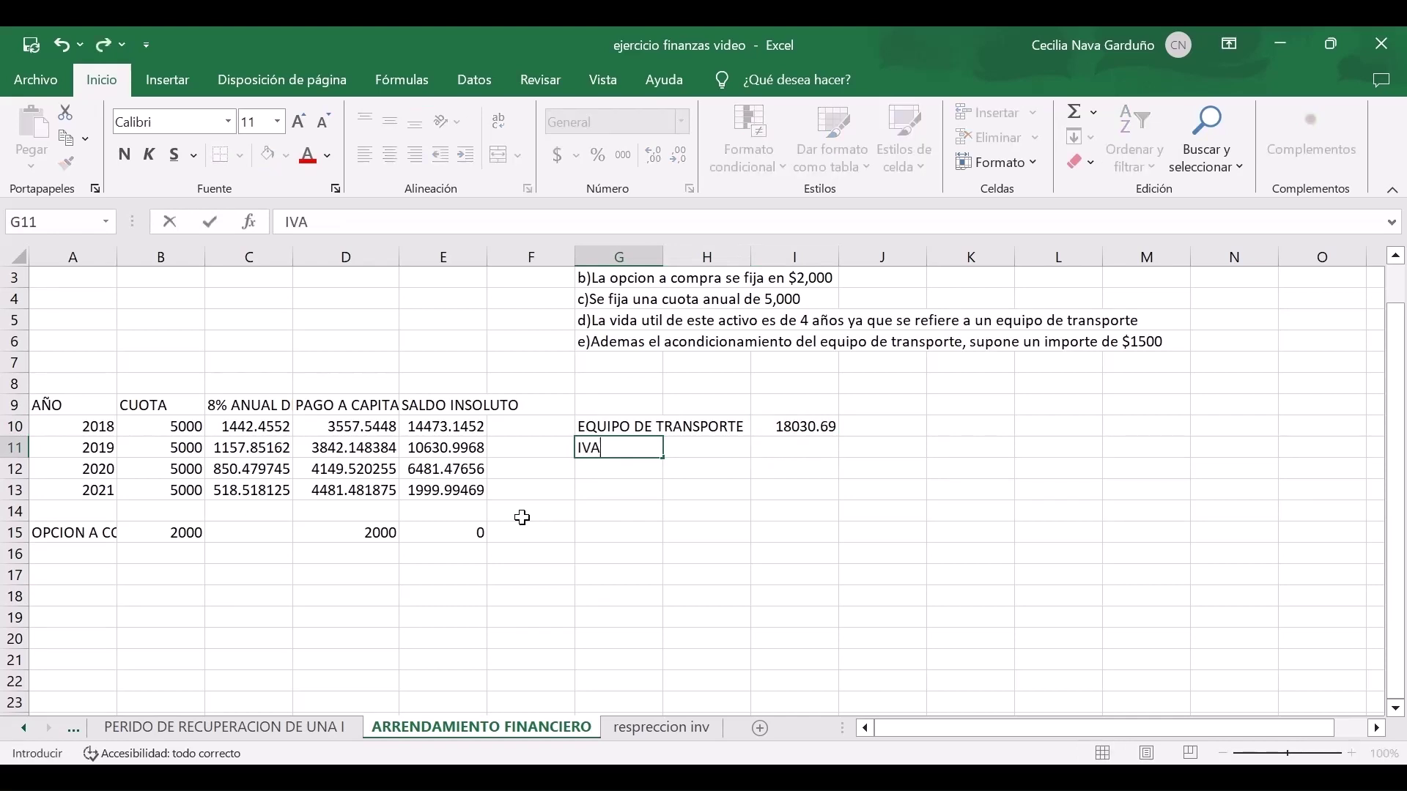
text( X ACREDITAR)
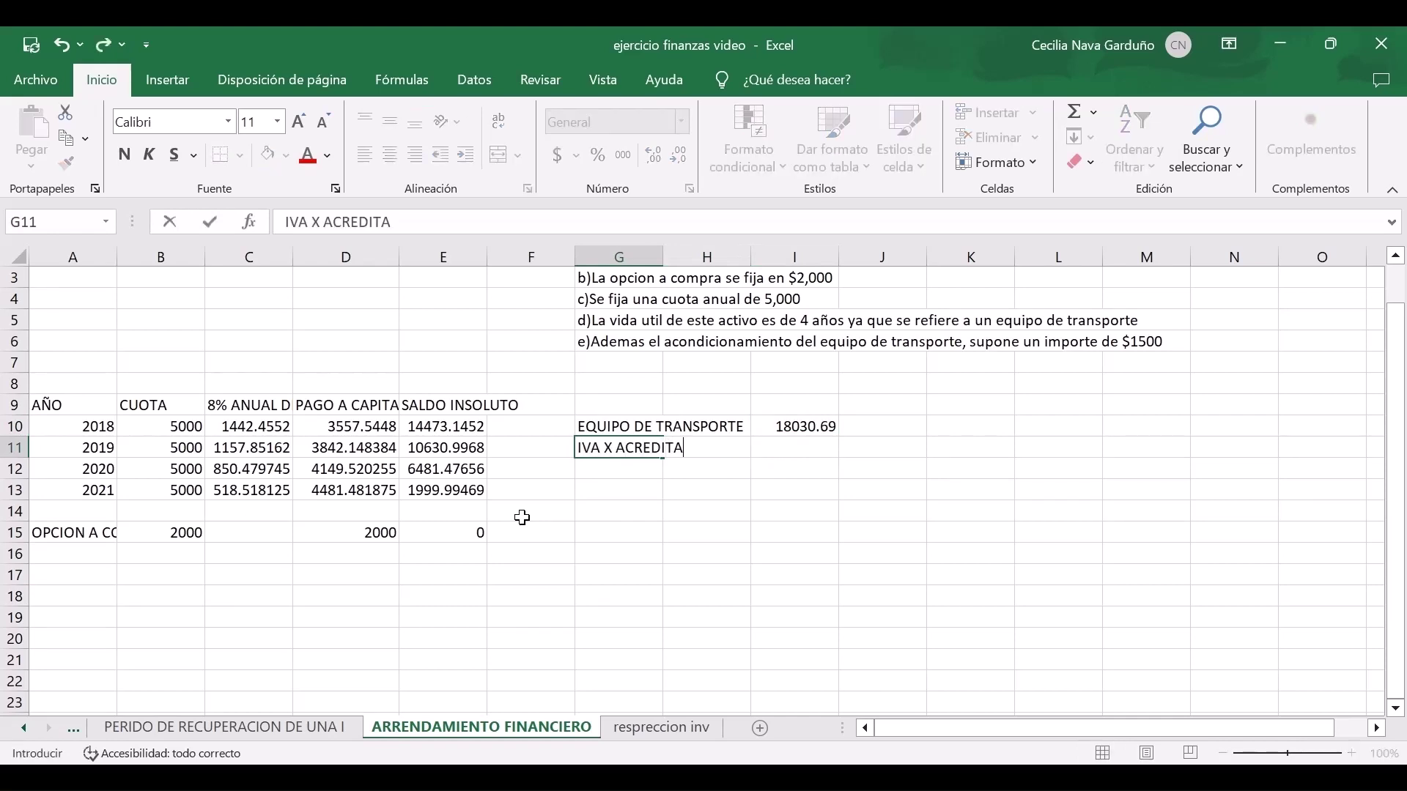
key(Right)
key(Right)
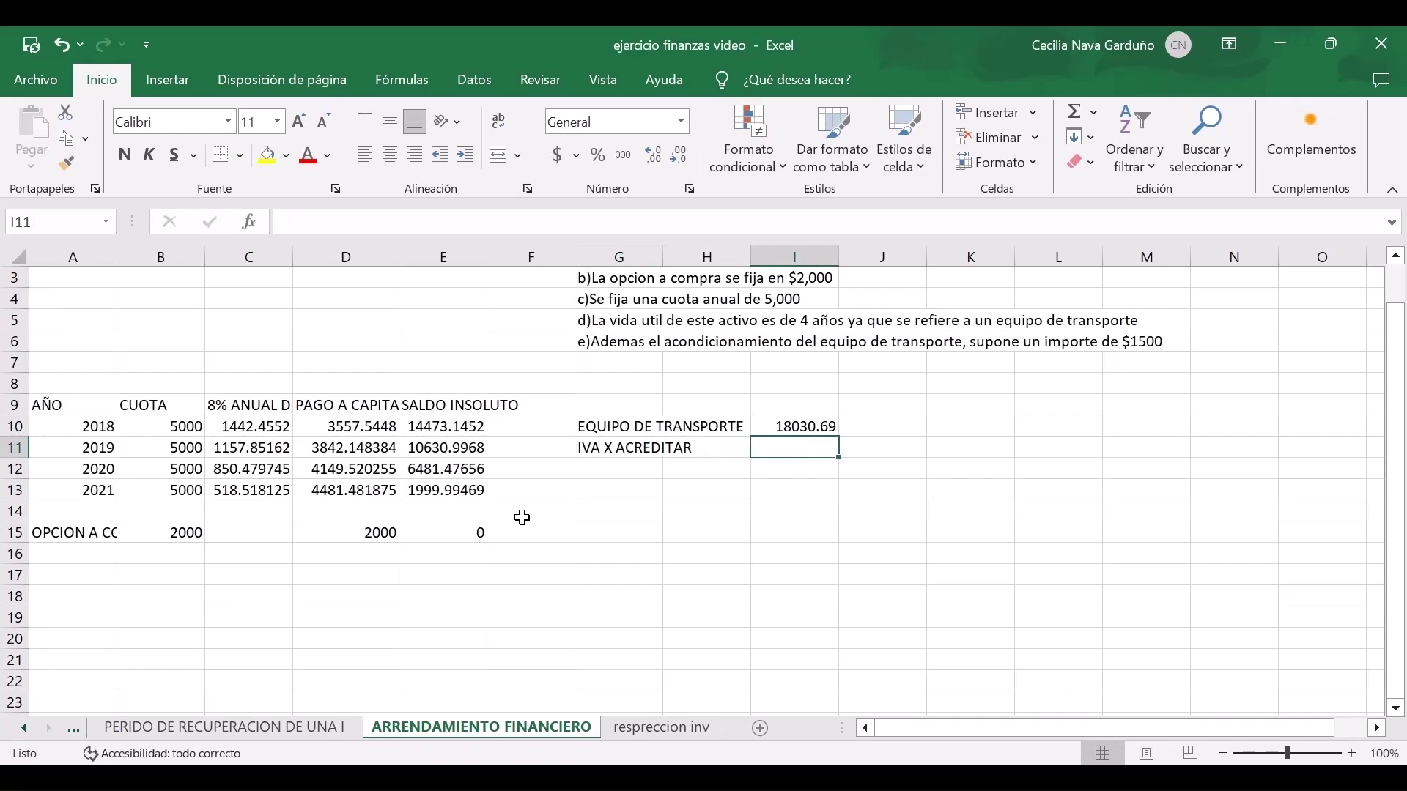
text(28)
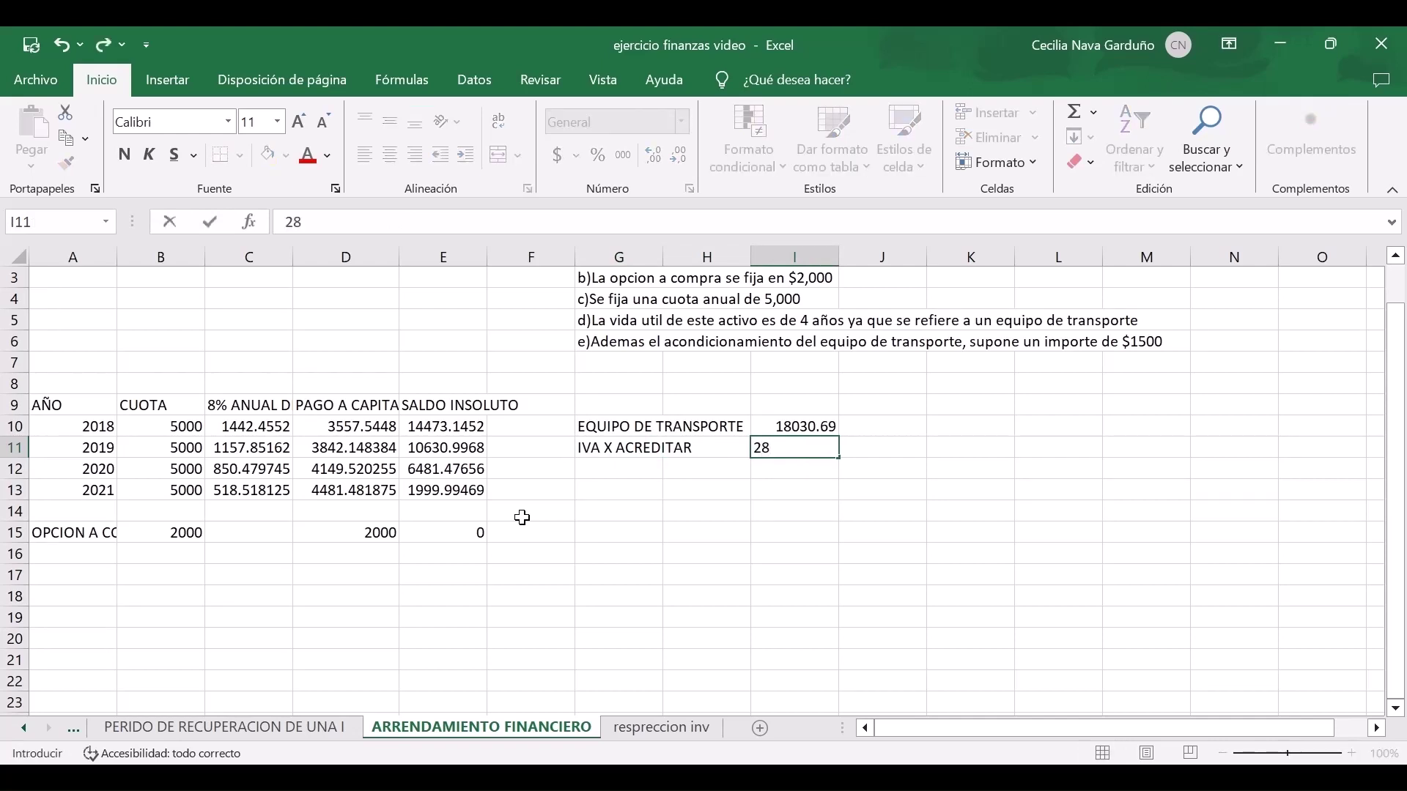
text(84.91)
key(Return)
Enter the credit account name "ACREEDORES DIVERSOS" in H12, indented one column from the debit accounts.
key(Left)
key(Left)
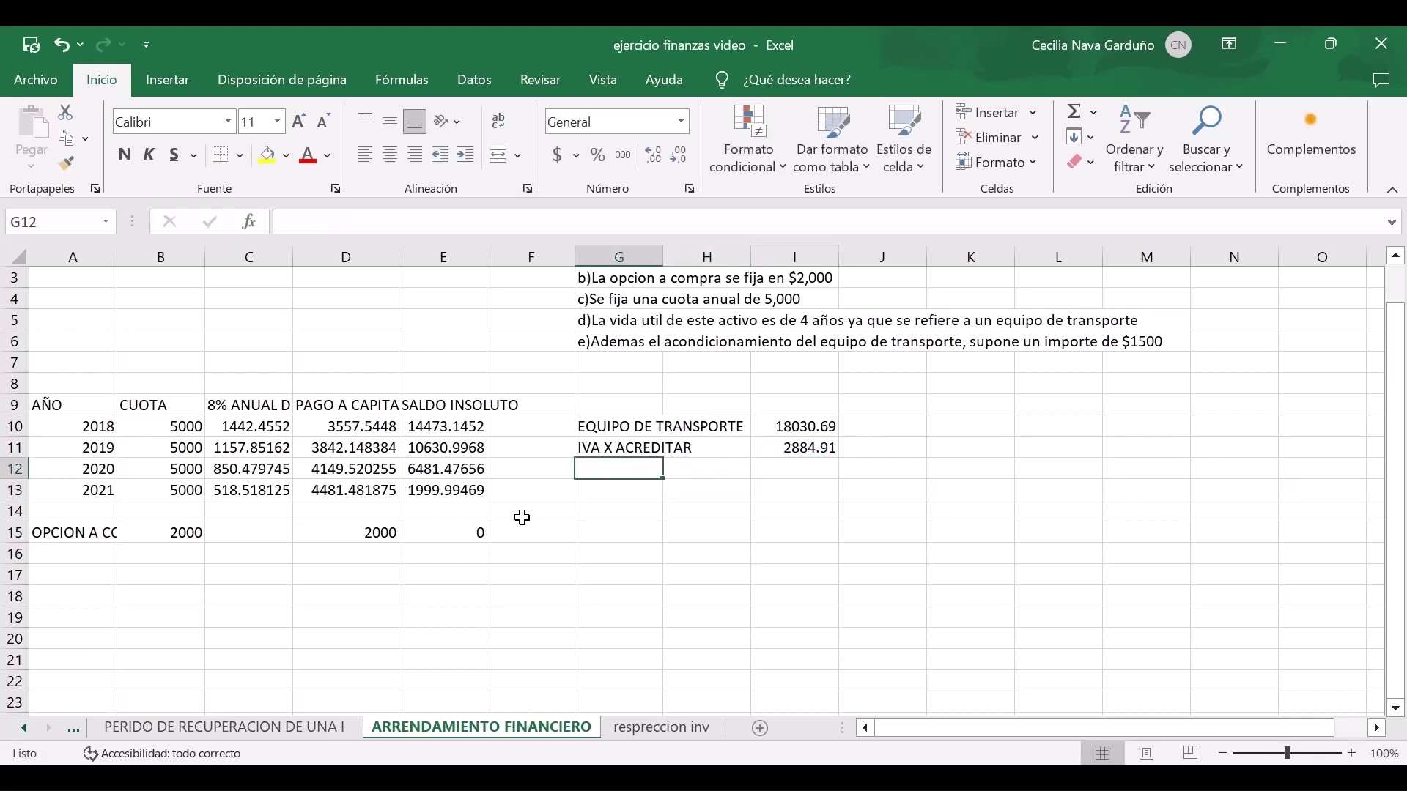
key(Right)
text(ACREE)
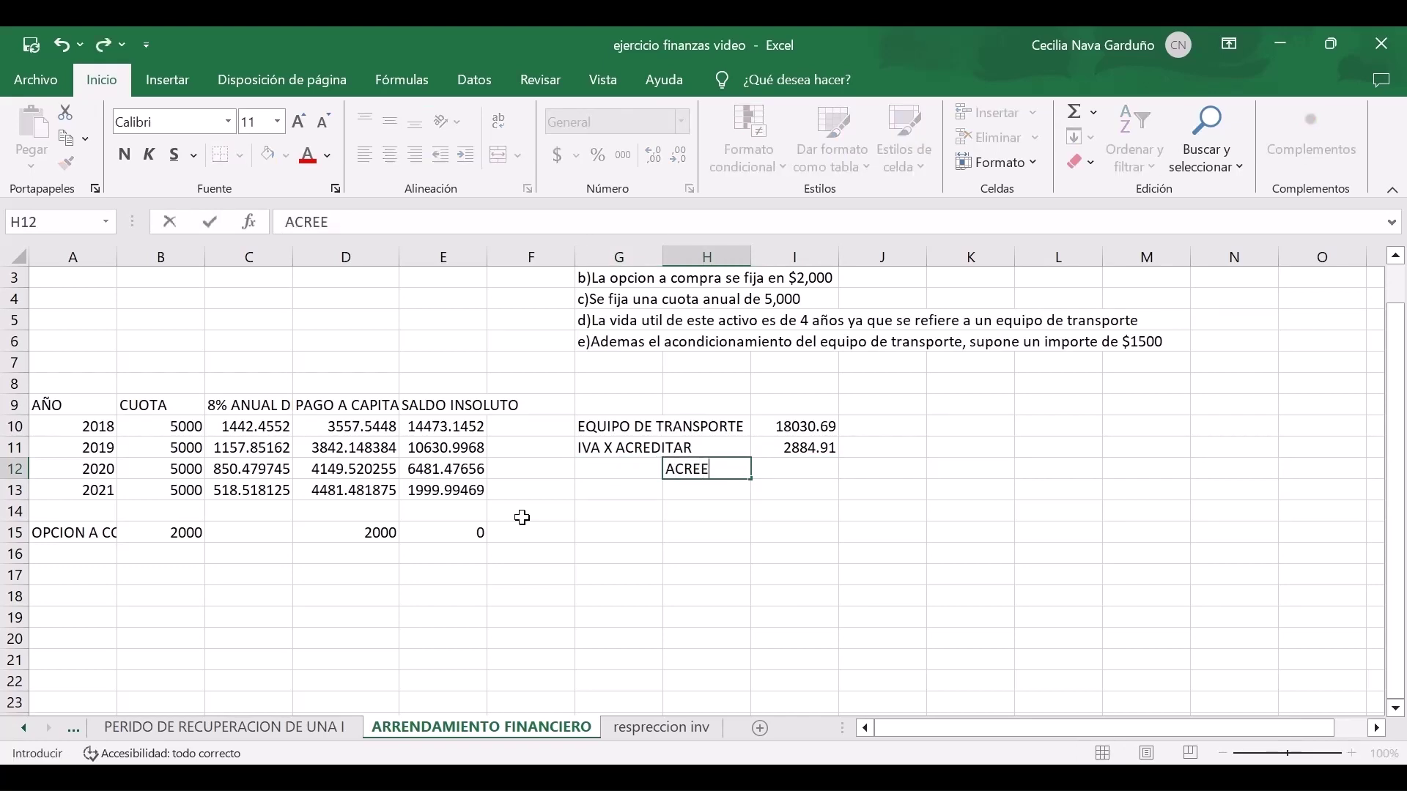
text(DORES DI)
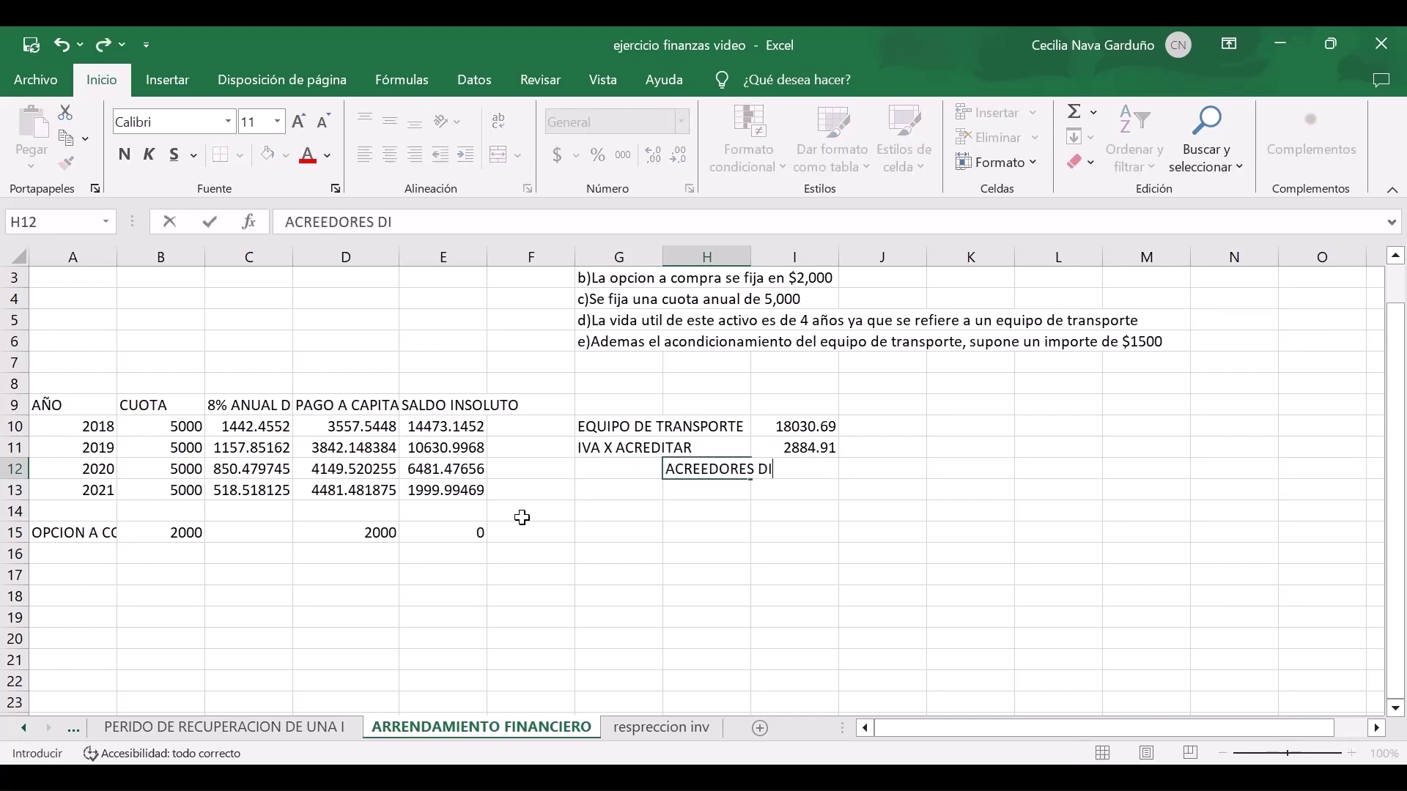
text(VERSOS)
key(Right)
Calculate the ACREEDORES DIVERSOS amount in J12 with the formula =I10+I11.
key(Right)
key(Right)
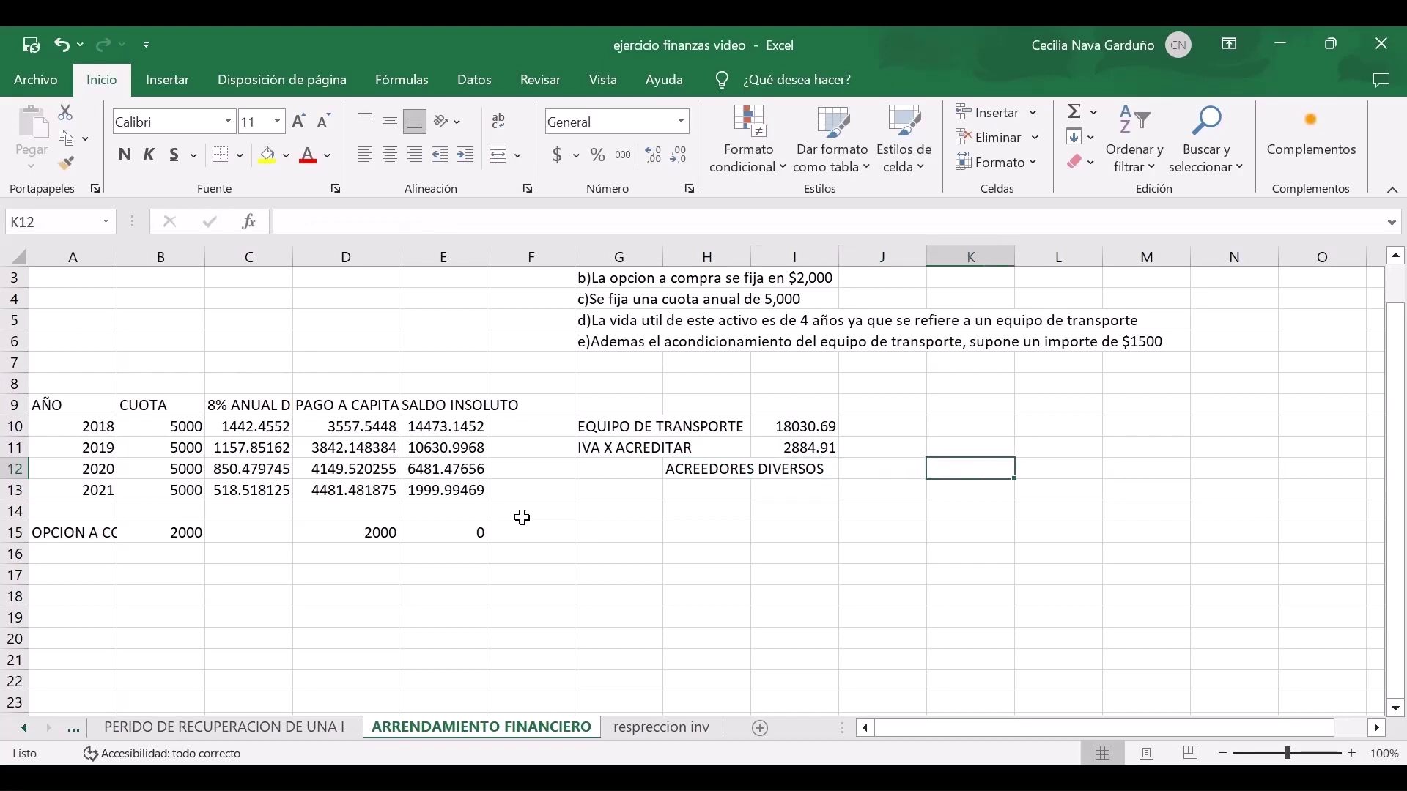
key(Left)
text(=)
key(Left)
key(Up)
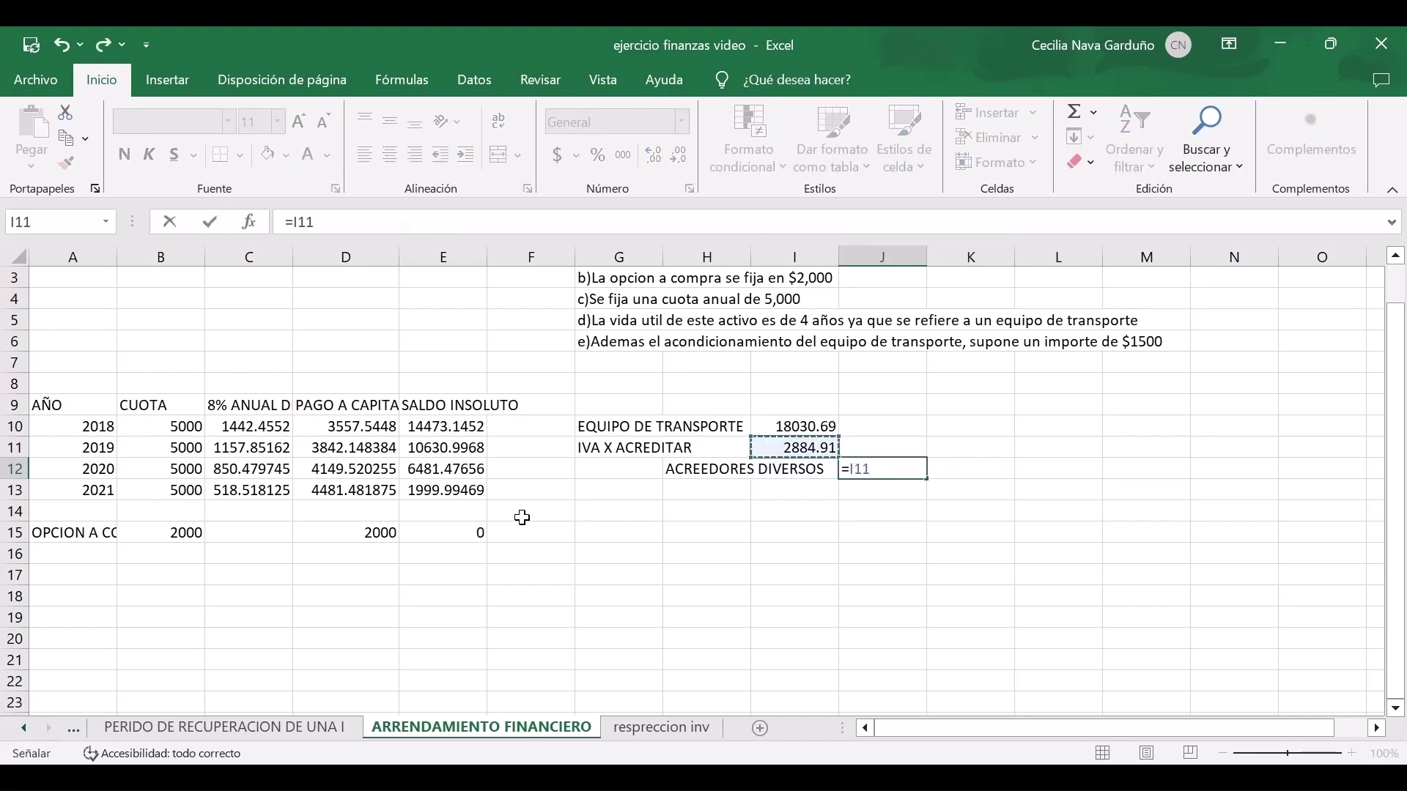
key(Up)
text(+)
key(Left)
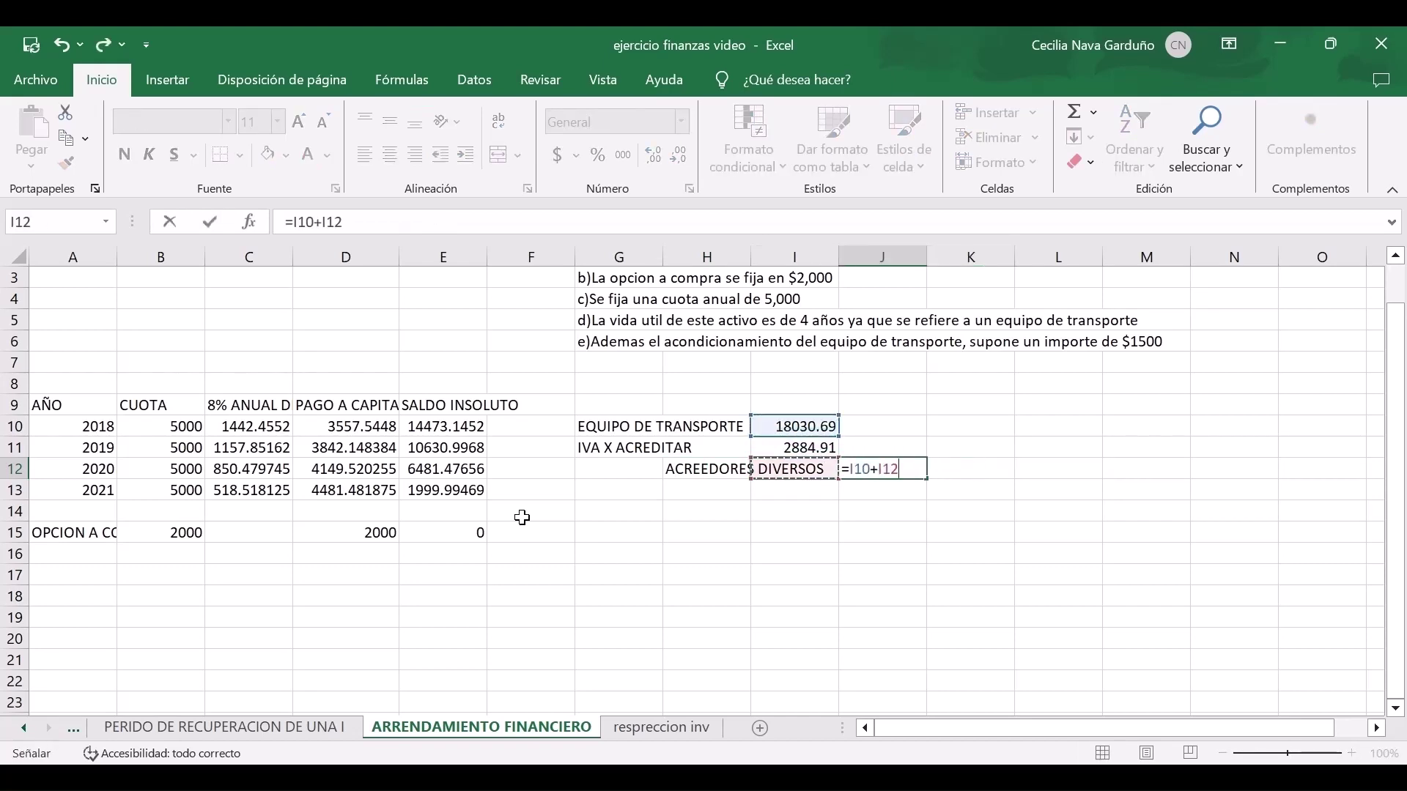
key(Up)
key(Return)
key(Up)
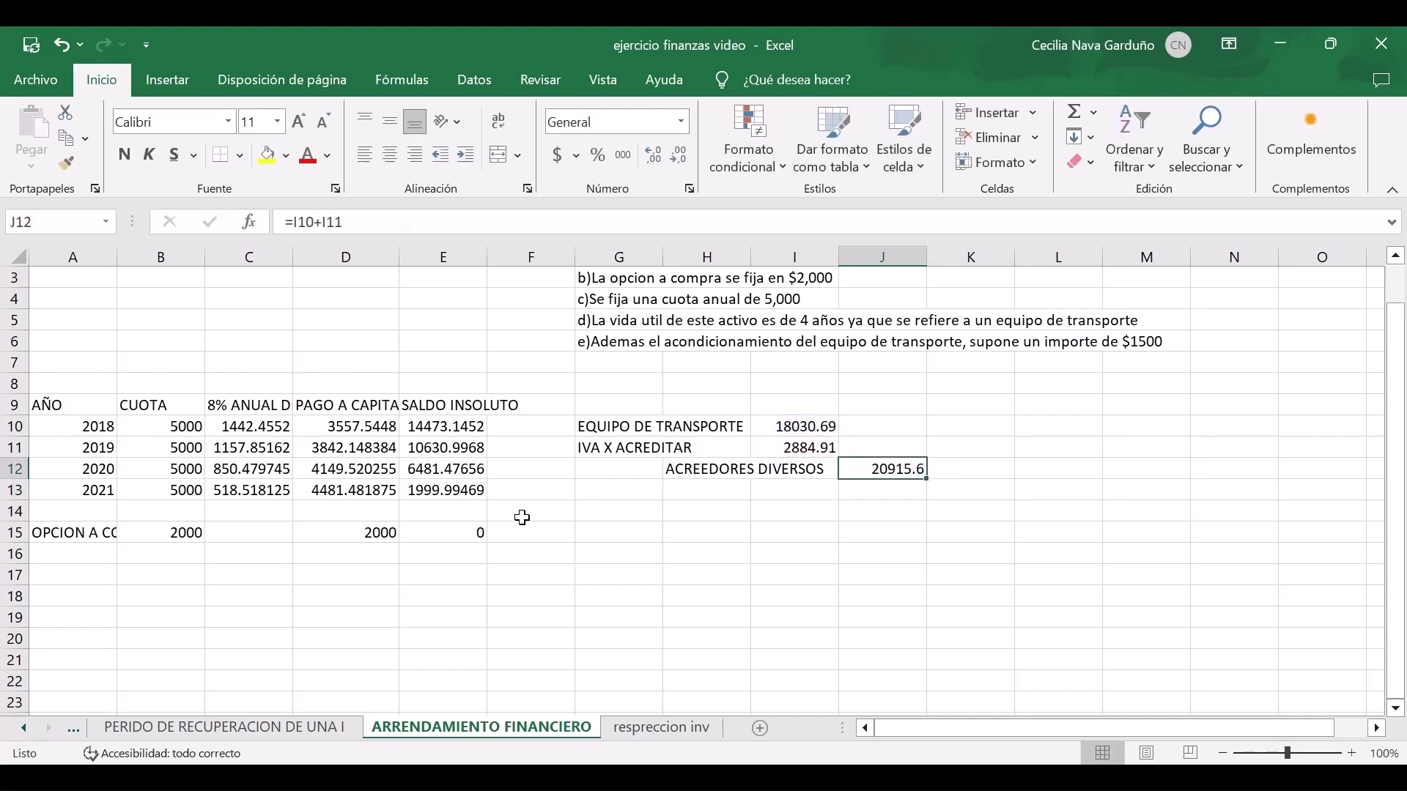
Number the journal entries by entering 1 in H9 and 2 in H14.
click(730, 398)
text(1)
key(Return)
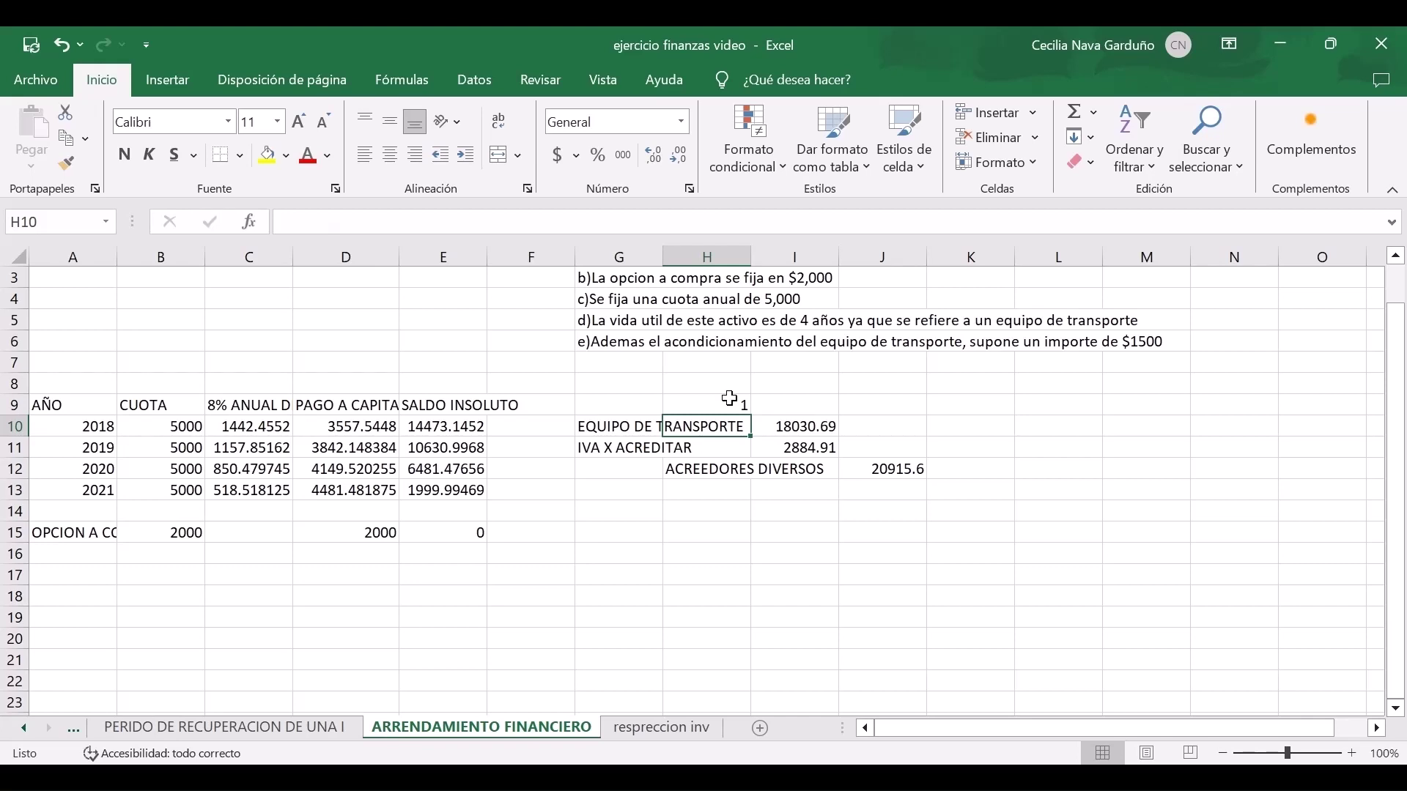
key(Down)
key(Down)
key(Down)
key(Down)
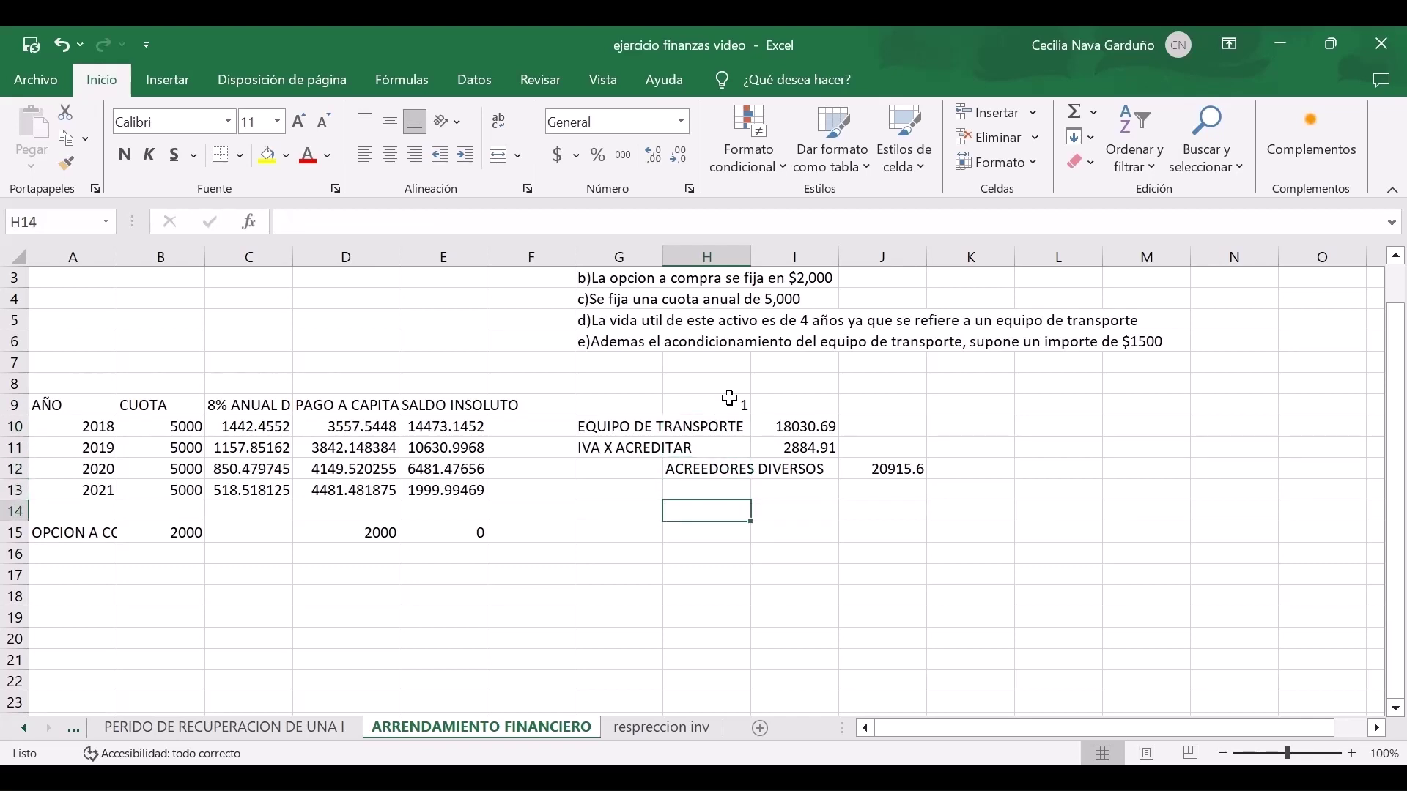
text(2)
key(Return)
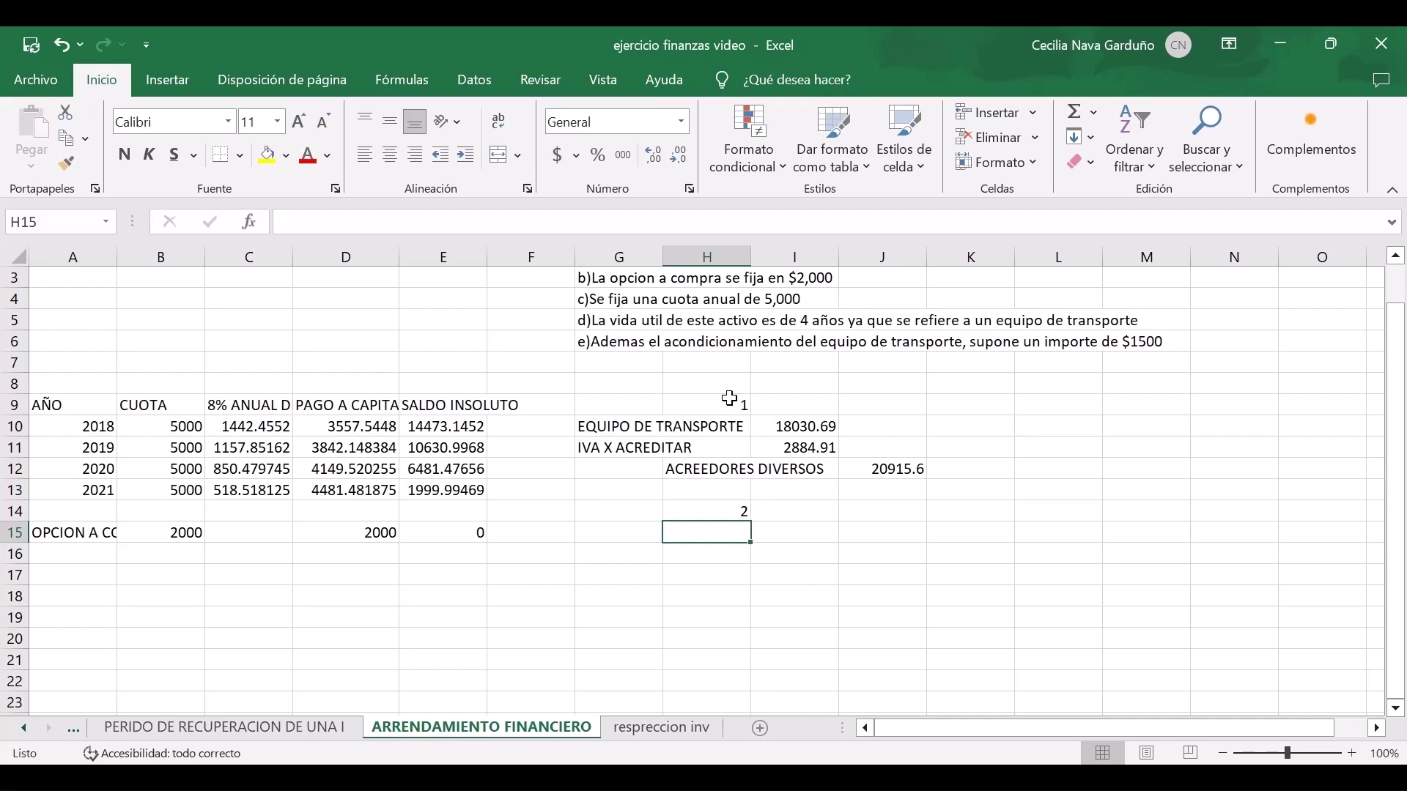
Add the account "EQUIPO DE TRANSPORTE" in G15 with the amount 1500 in I15.
key(Left)
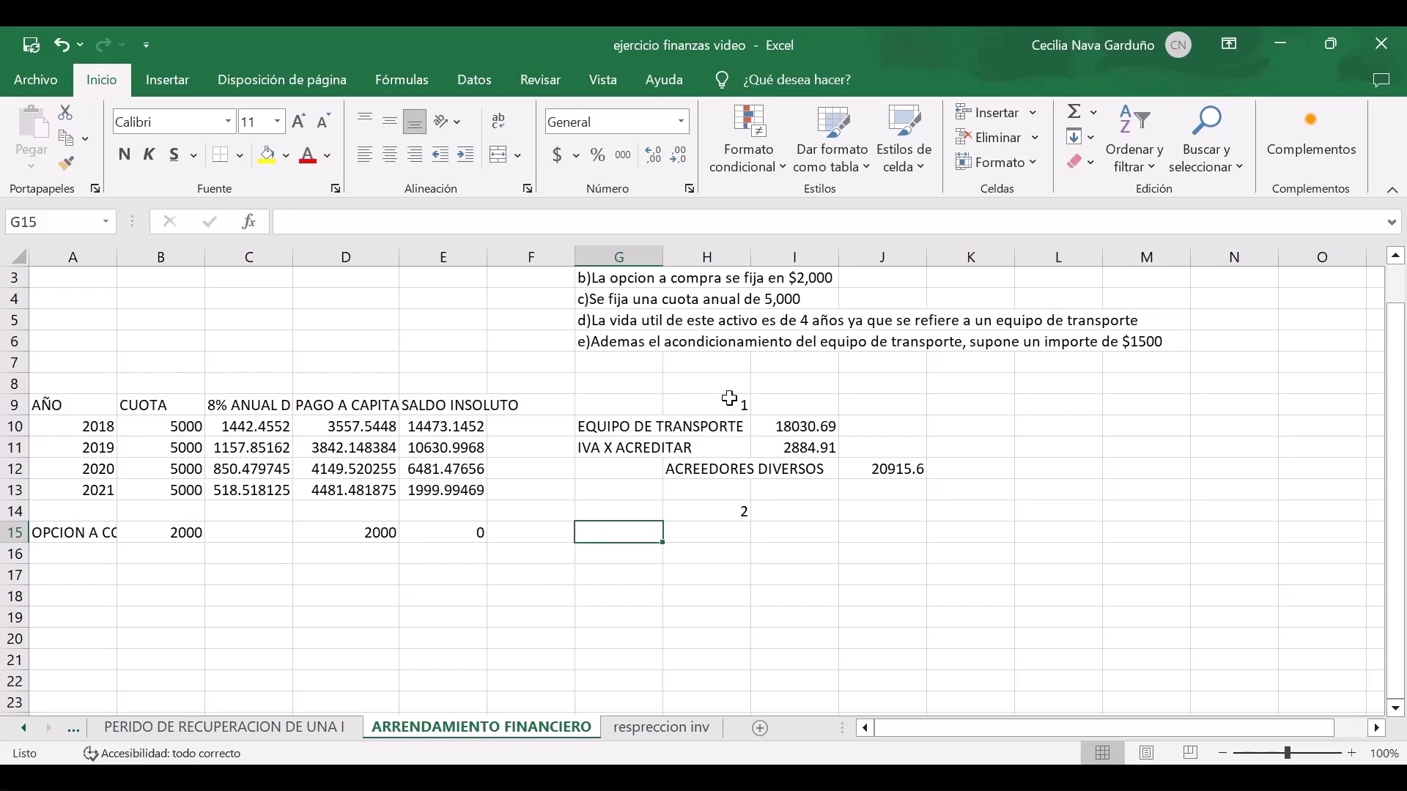
text(EQU)
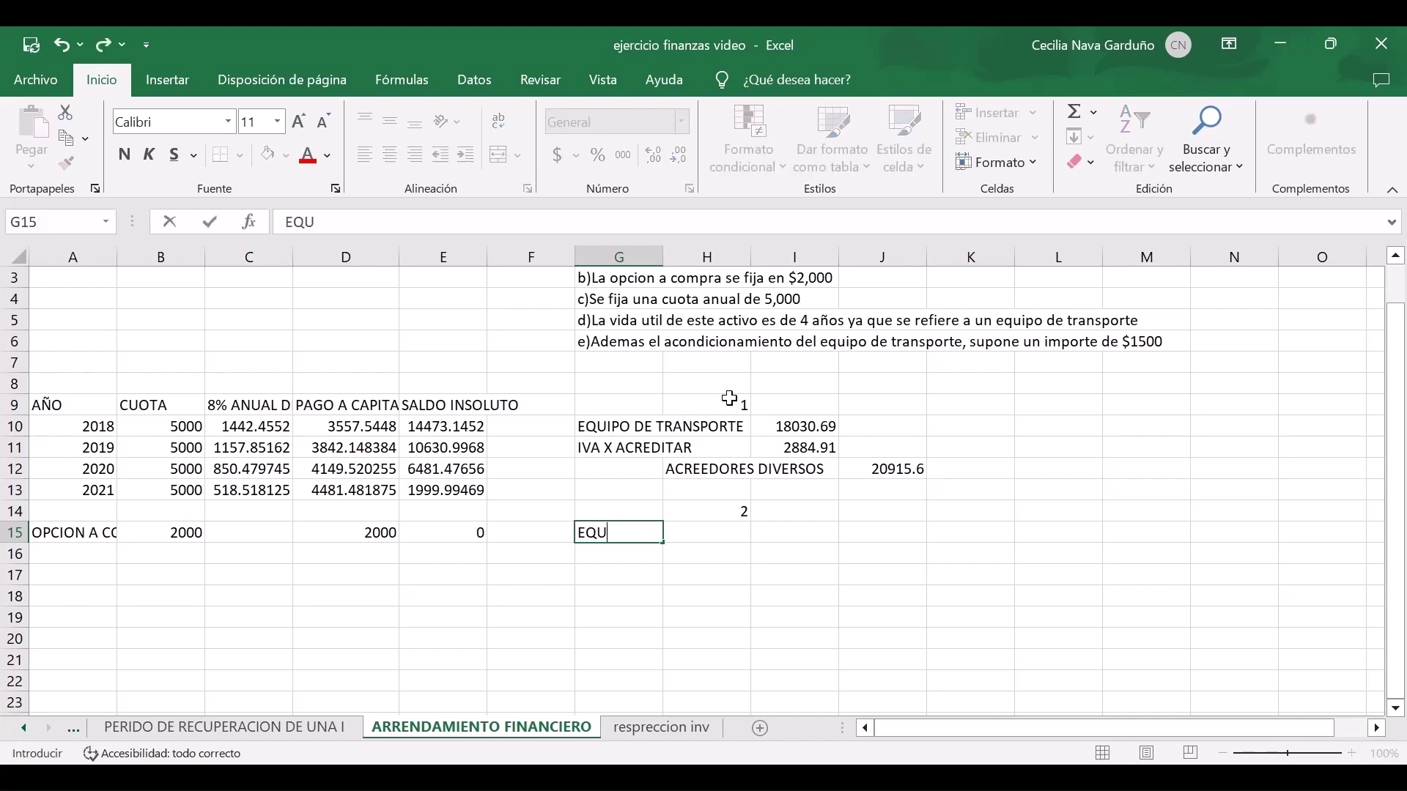
text(IPO DE TRAN)
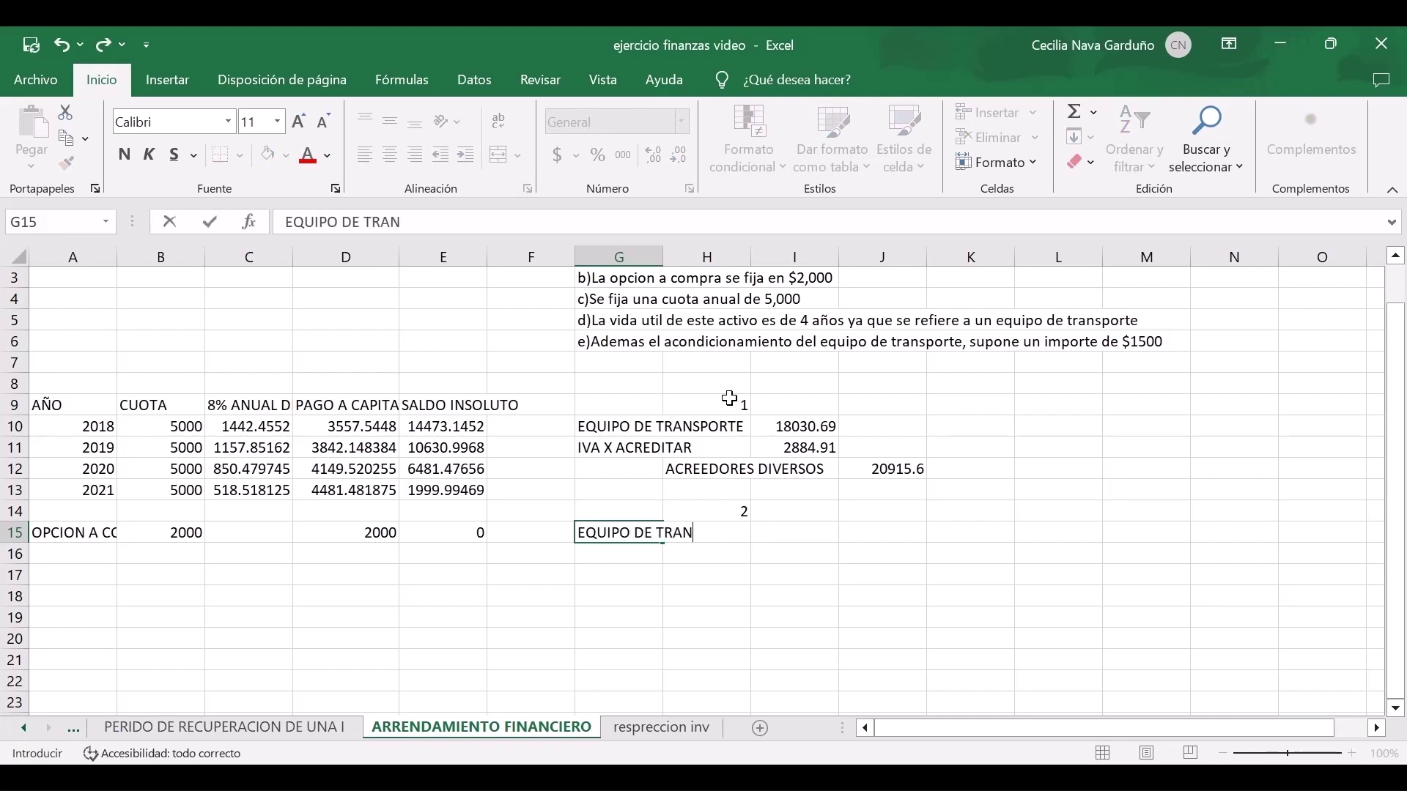
text(SPORTE)
key(Tab)
key(Tab)
text(150)
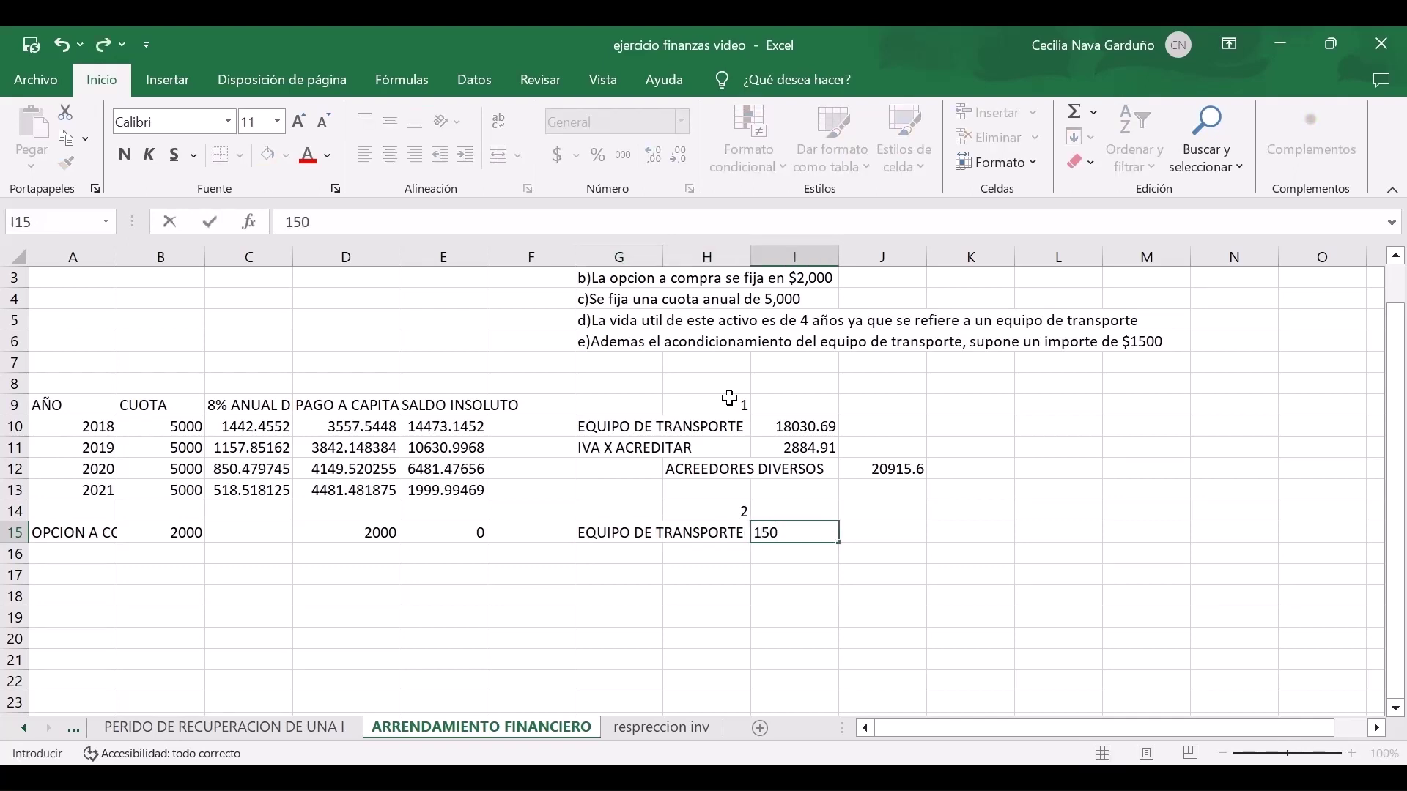
text(0)
key(Return)
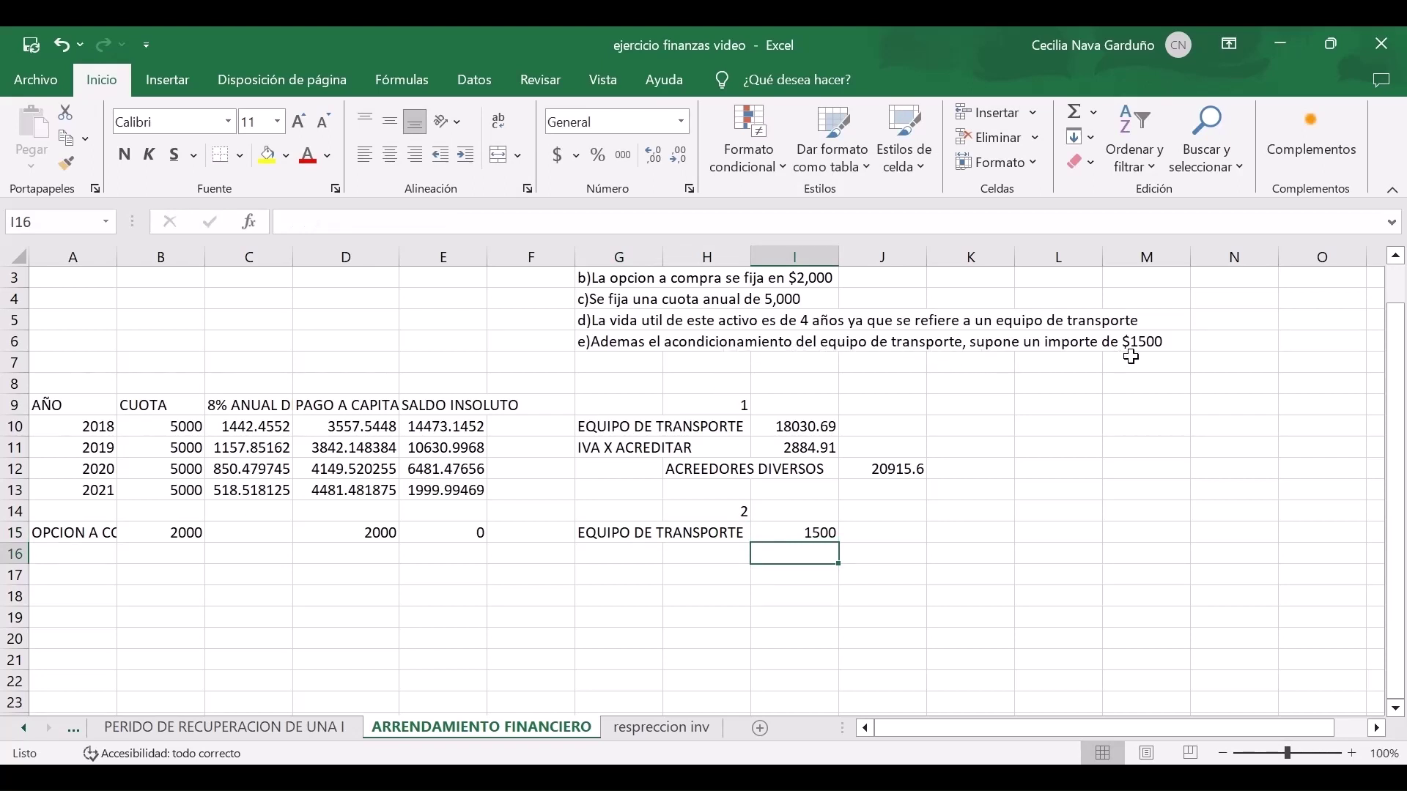
Add the account "IVA X ACREDITAR" in G16 with the amount 240 in I16.
key(Left)
key(Left)
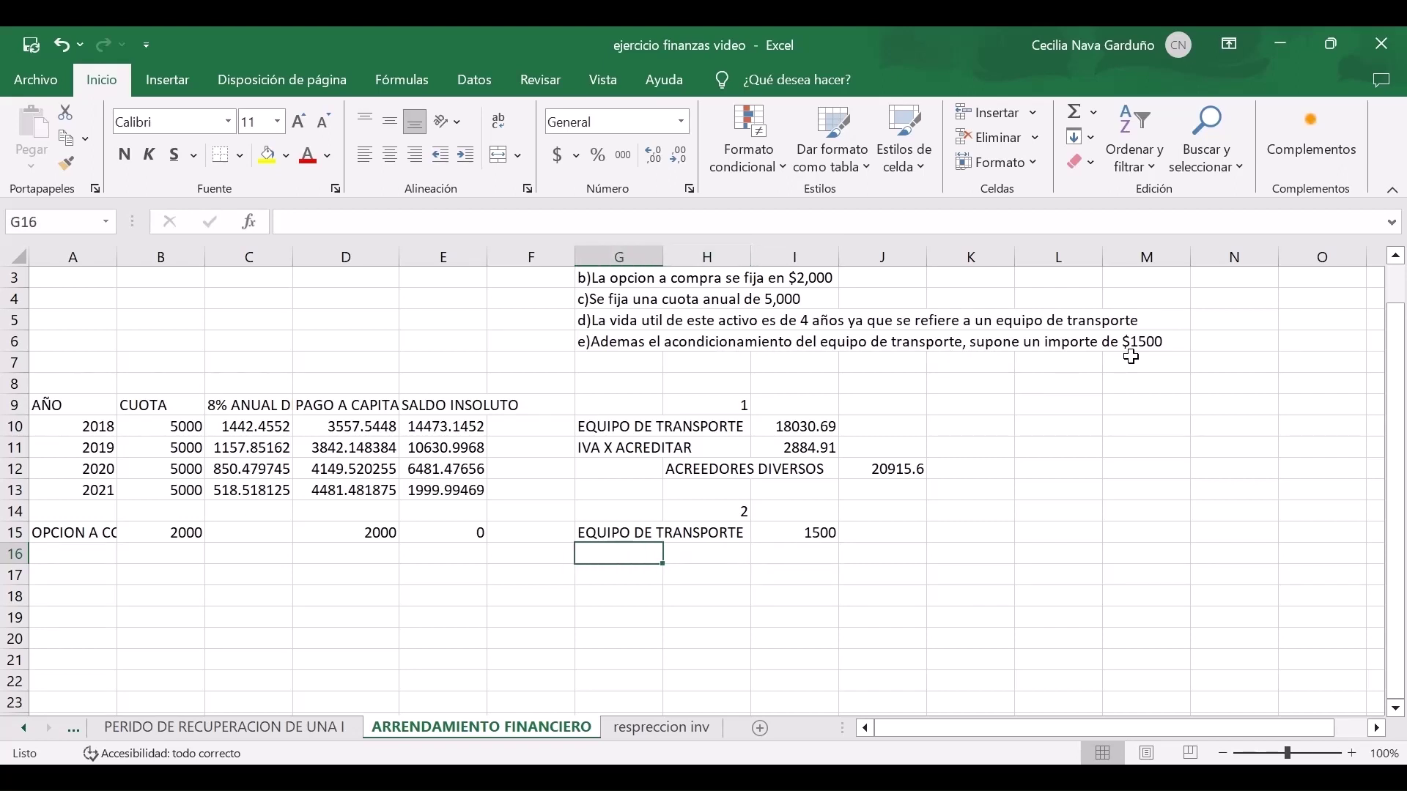
text(IVA )
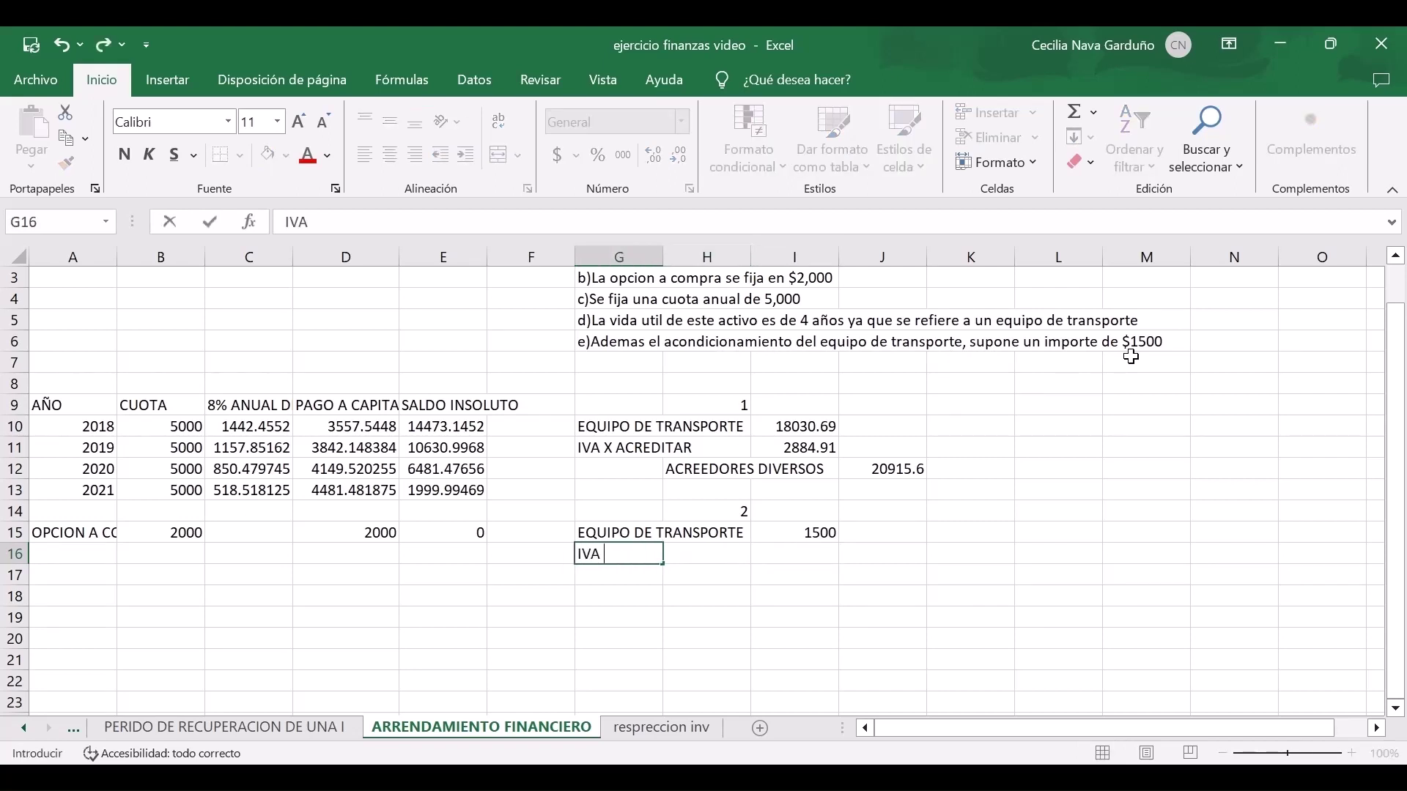
text(X ACREDITA)
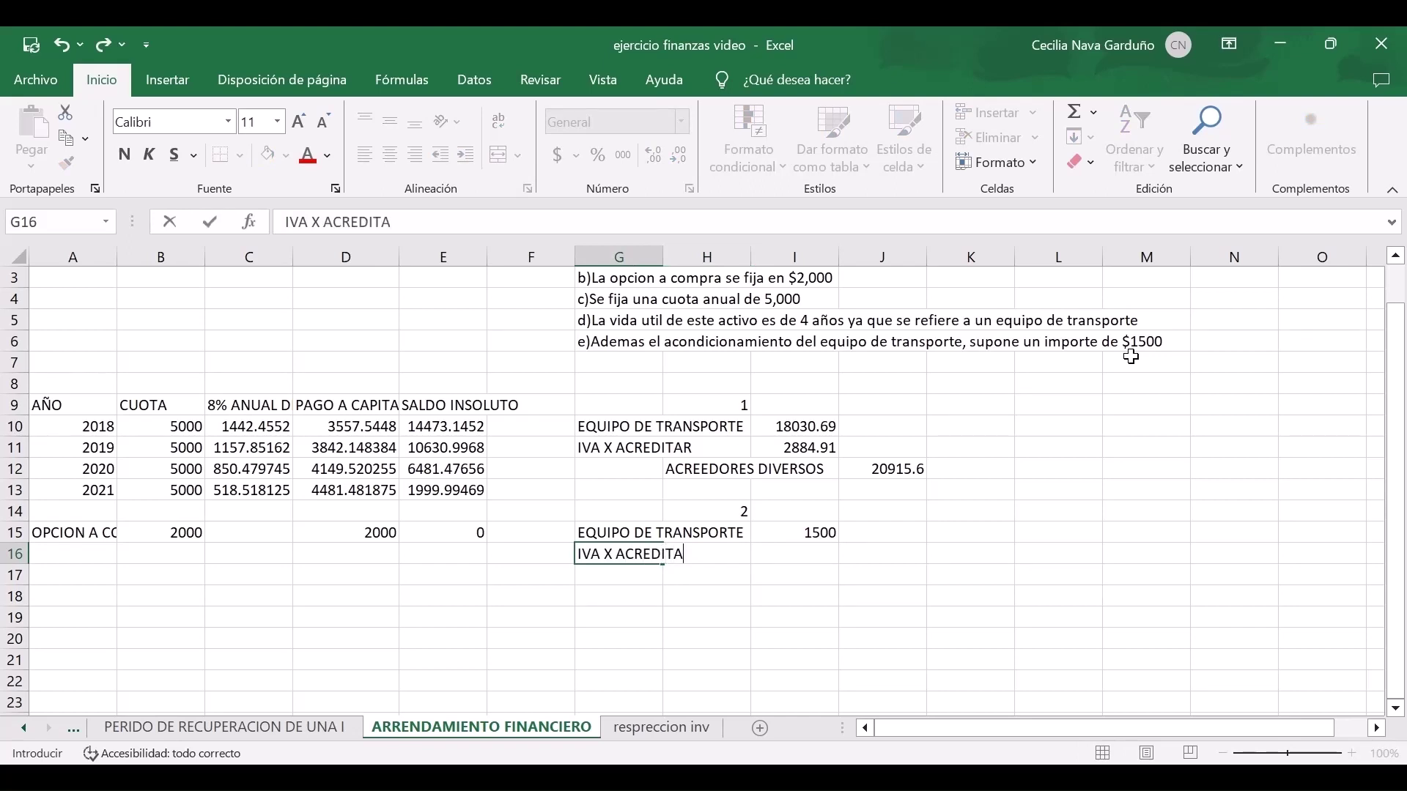
text(R)
key(Return)
key(Up)
key(Up)
key(Right)
key(Down)
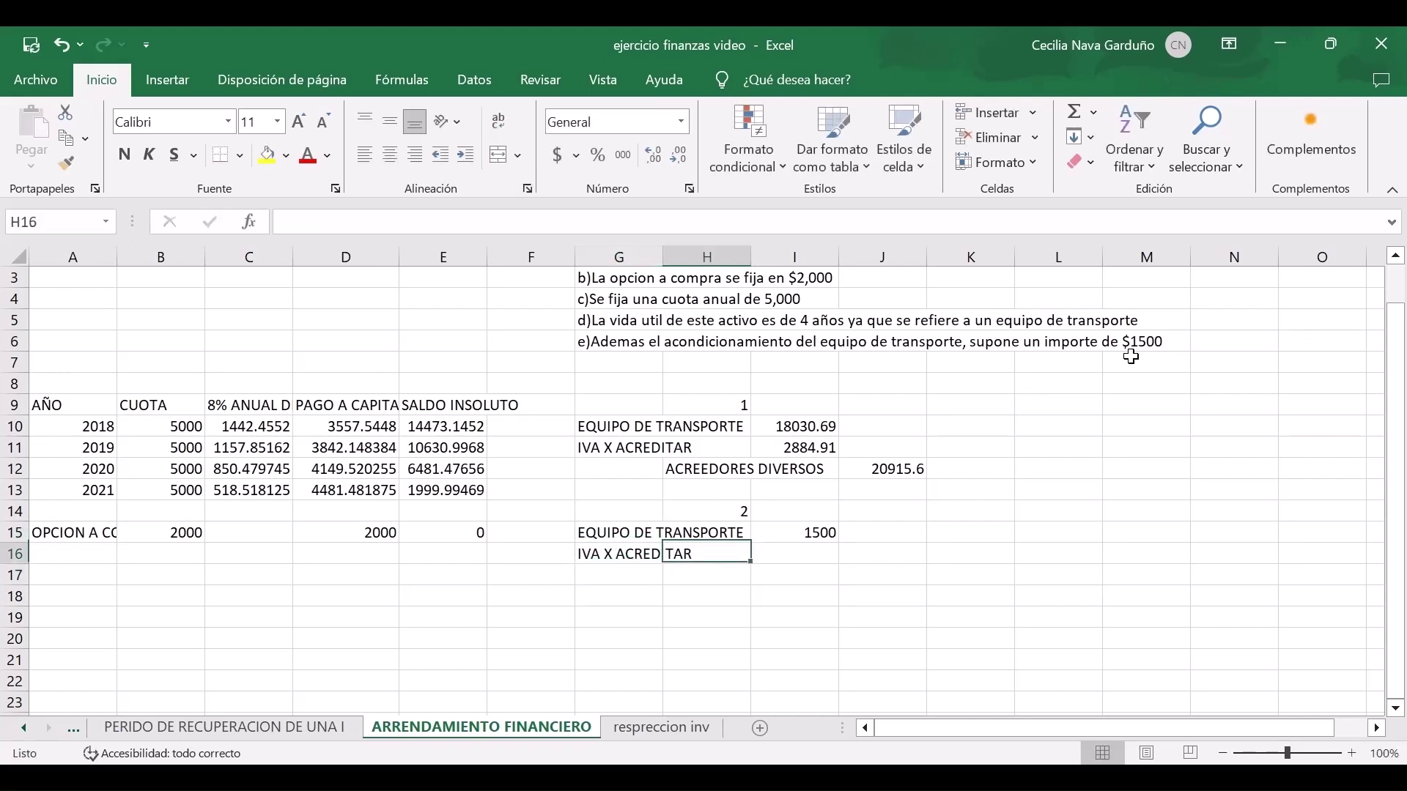
key(Right)
text(240)
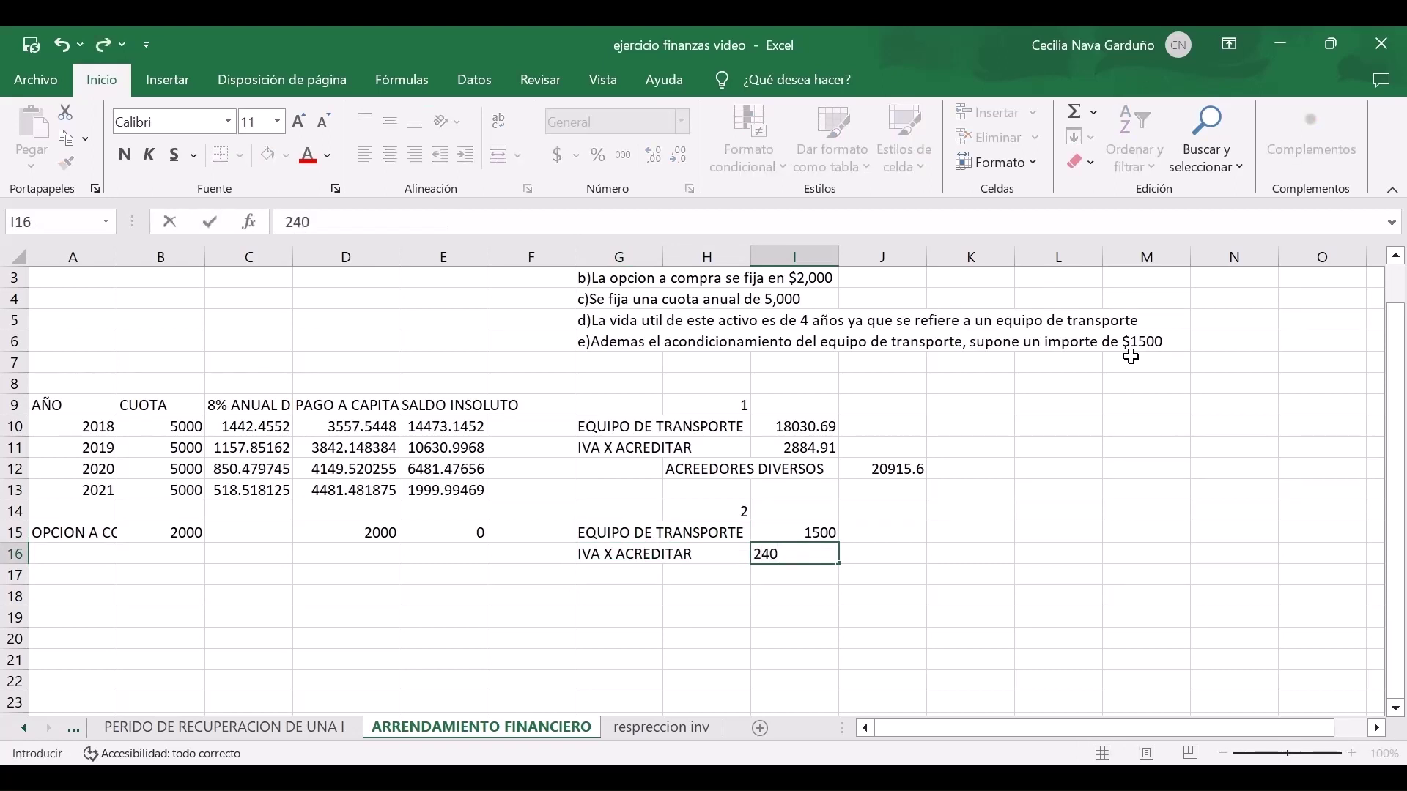
key(Return)
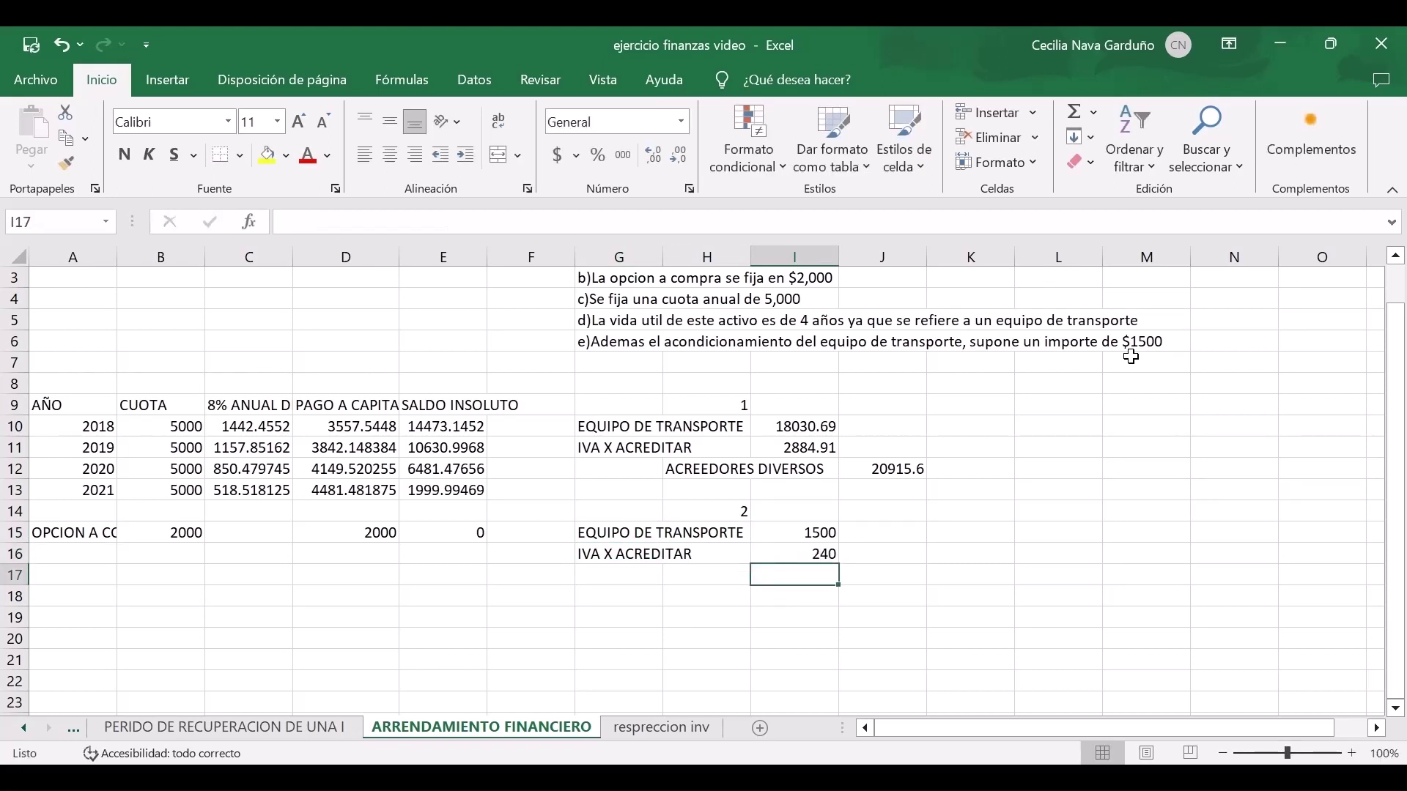
Enter the credit account name "ACREEDORES DIV" in H18 for the second journal entry.
key(Left)
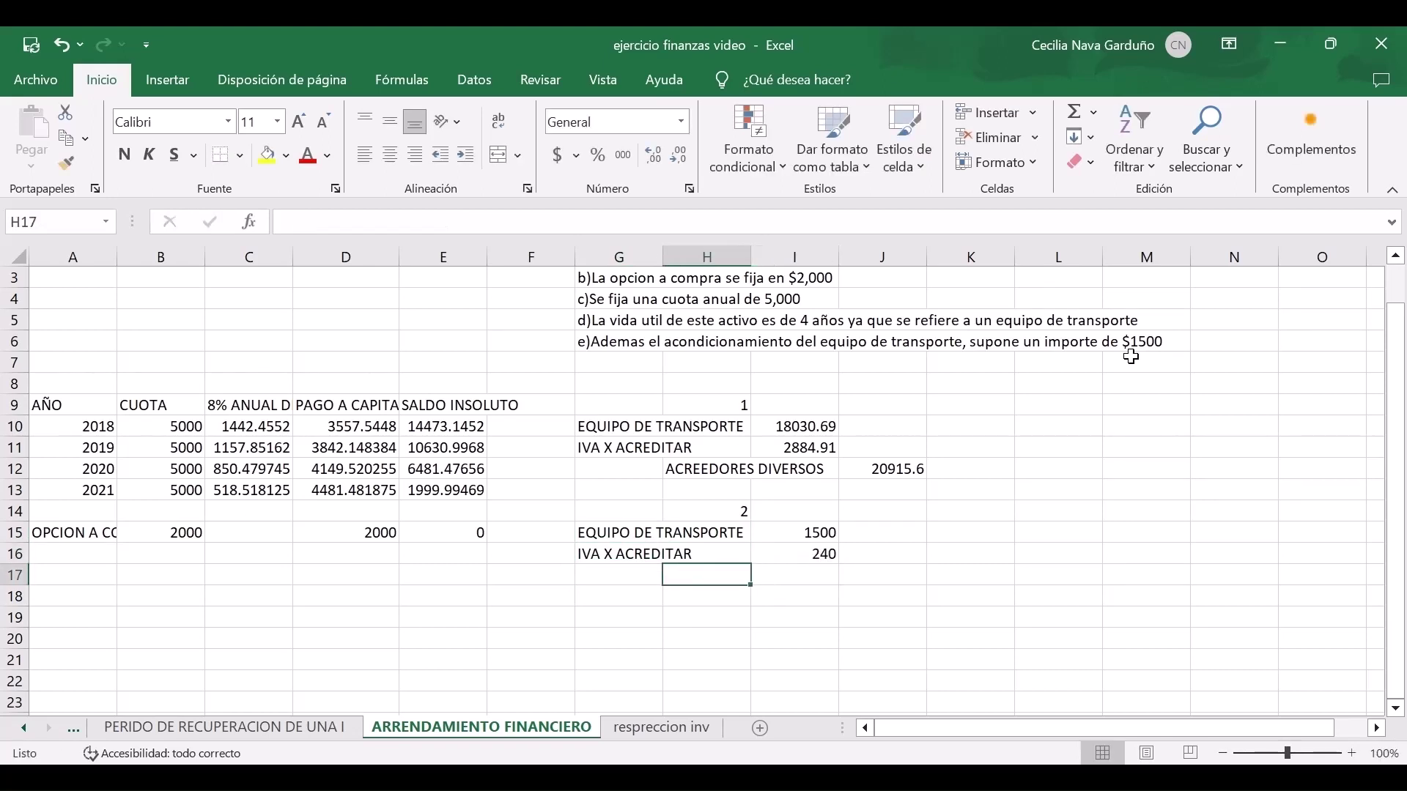
key(Down)
text(ACREED)
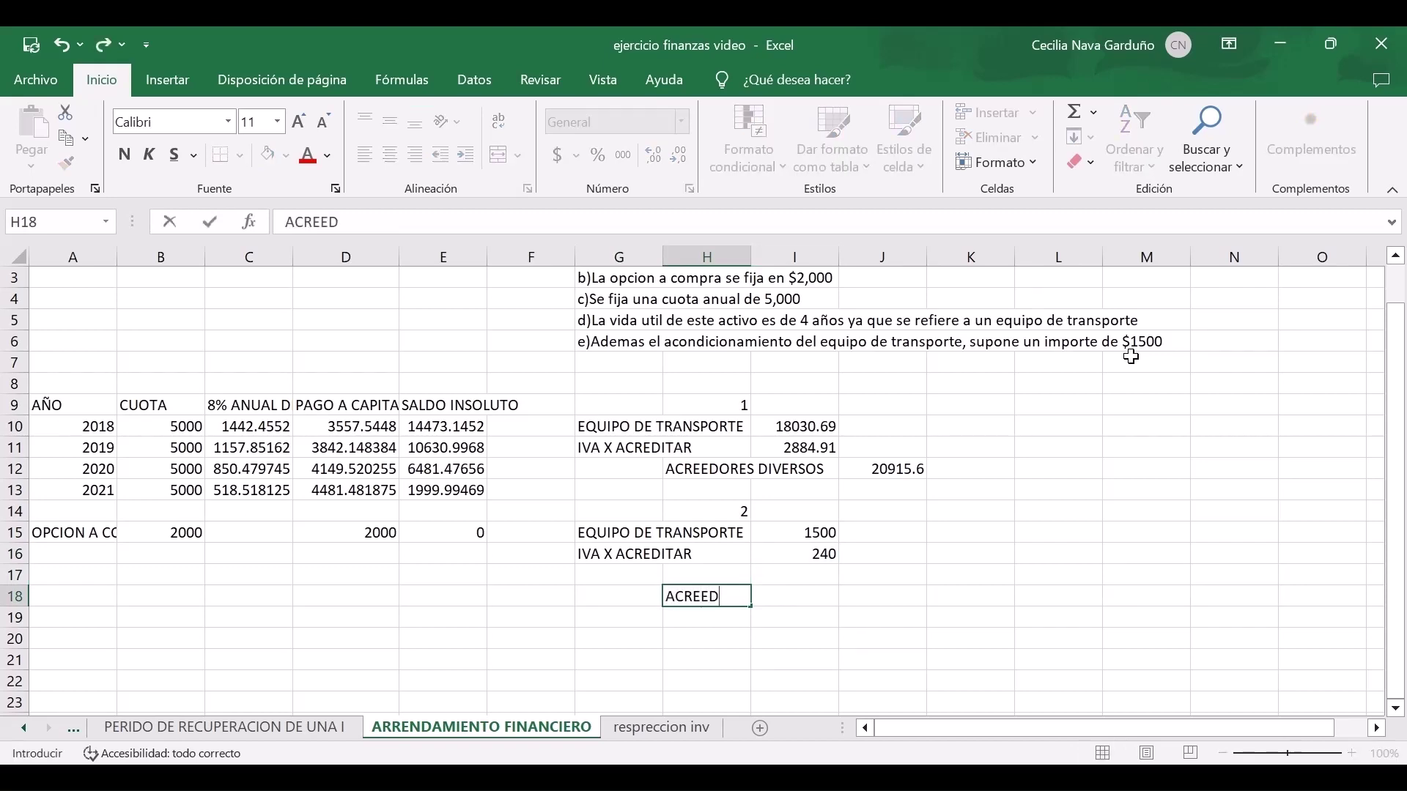
text(F)
key(BackSpace)
text(ORES DIV)
key(Return)
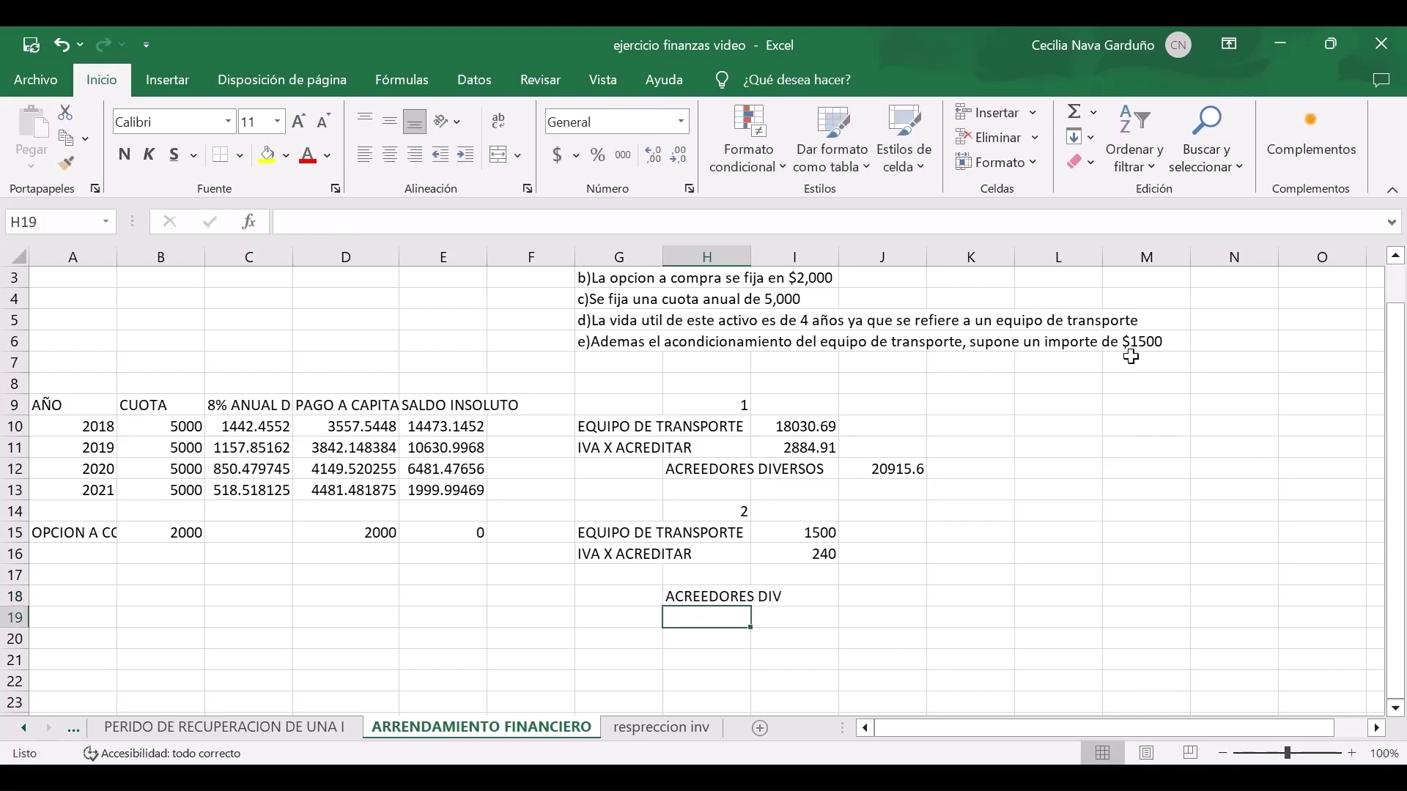
Calculate the ACREEDORES DIV amount in J18 with the formula =I15+I16.
key(Up)
key(Right)
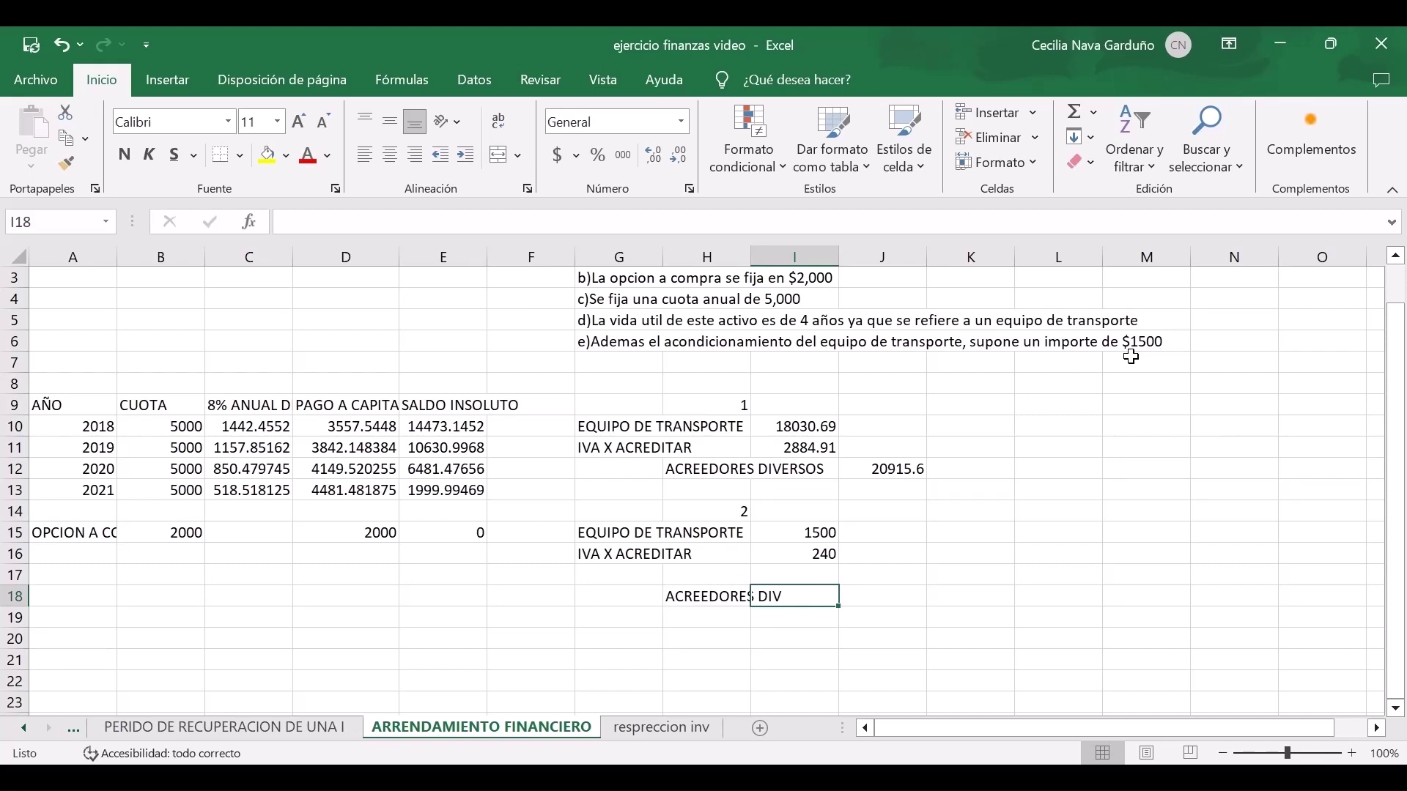
key(Right)
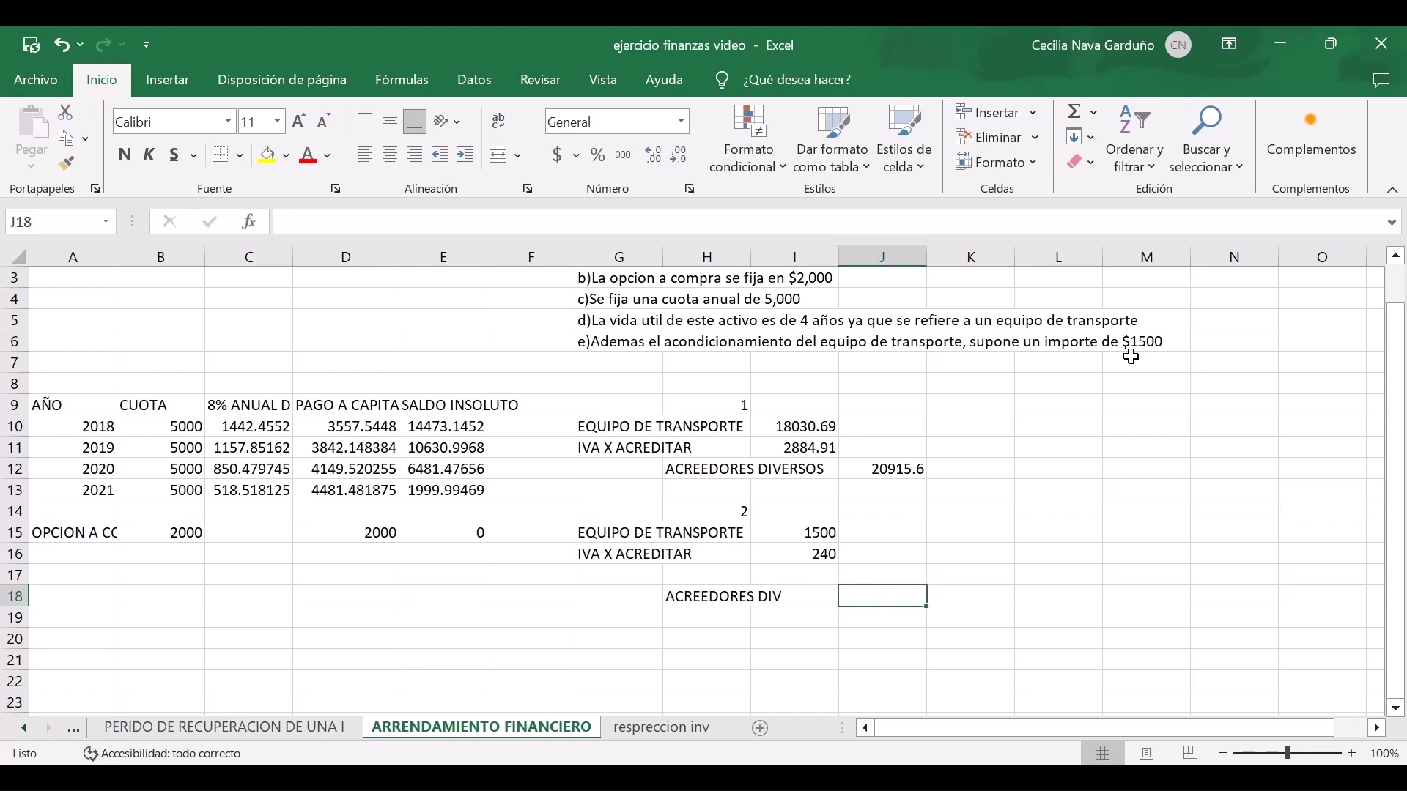
text(=)
key(Left)
key(Up)
key(Up)
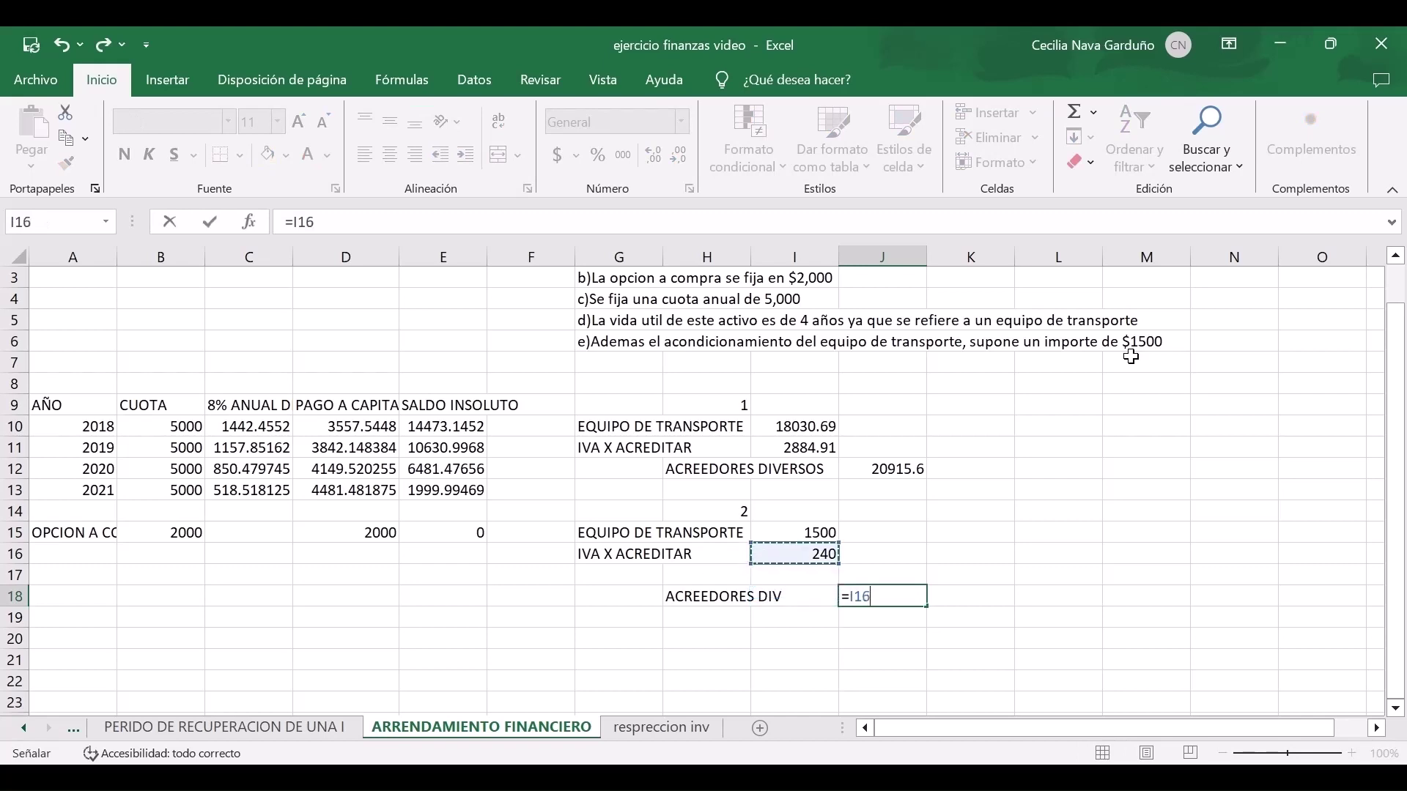
key(Up)
text(+)
key(Left)
key(Up)
key(Up)
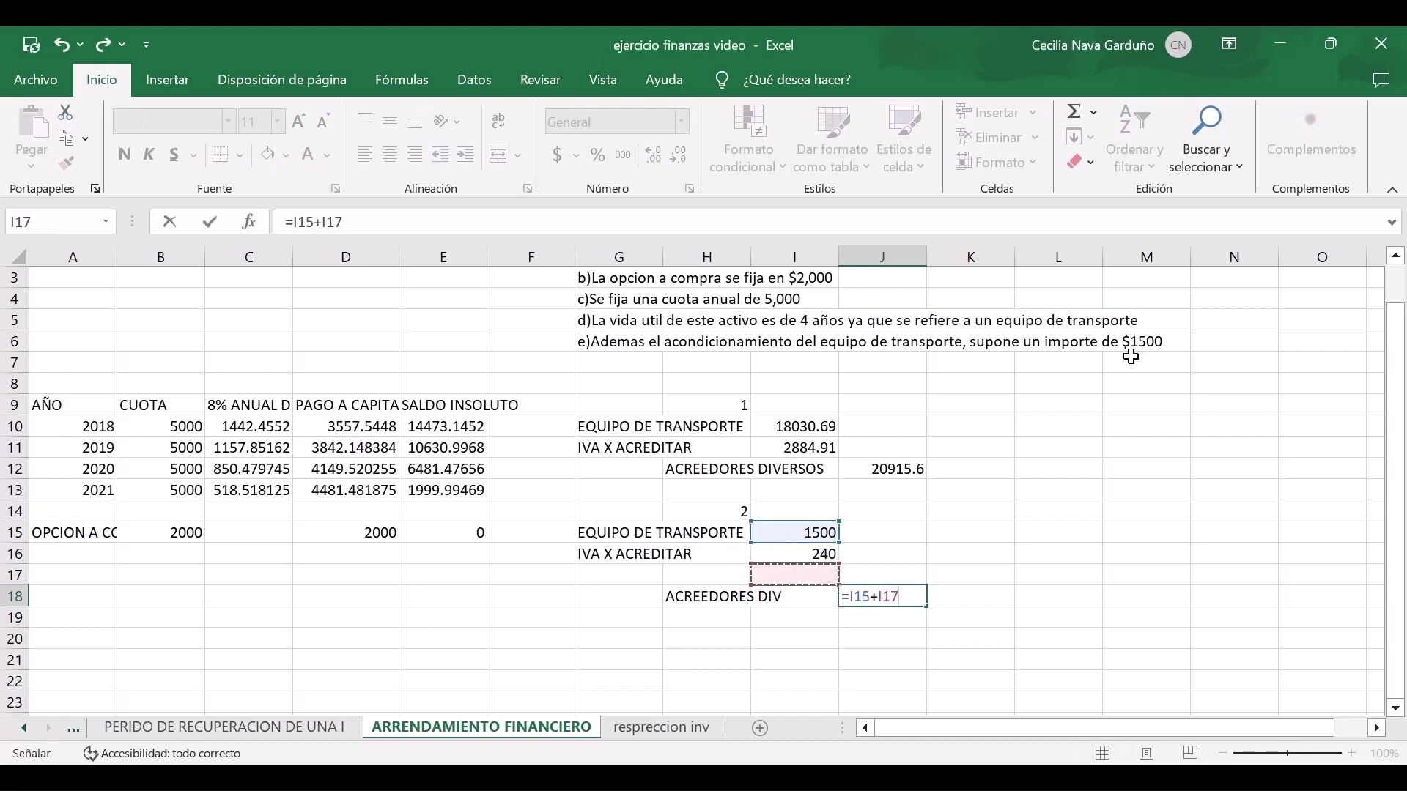
key(Return)
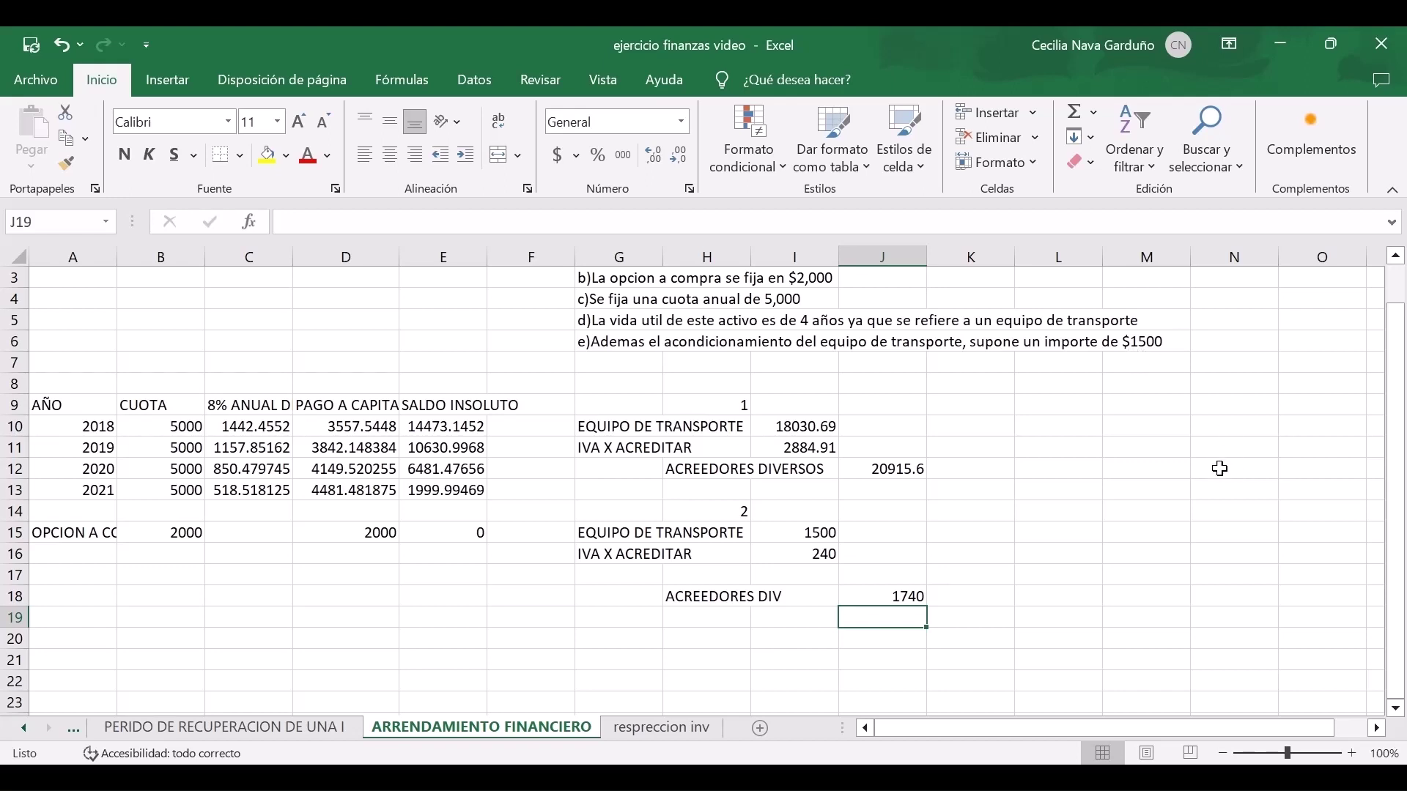
Switch to the "respreccion inv" sheet and review the inventory, cost of sales and date data in column A.
scroll(908, 491, up, 1)
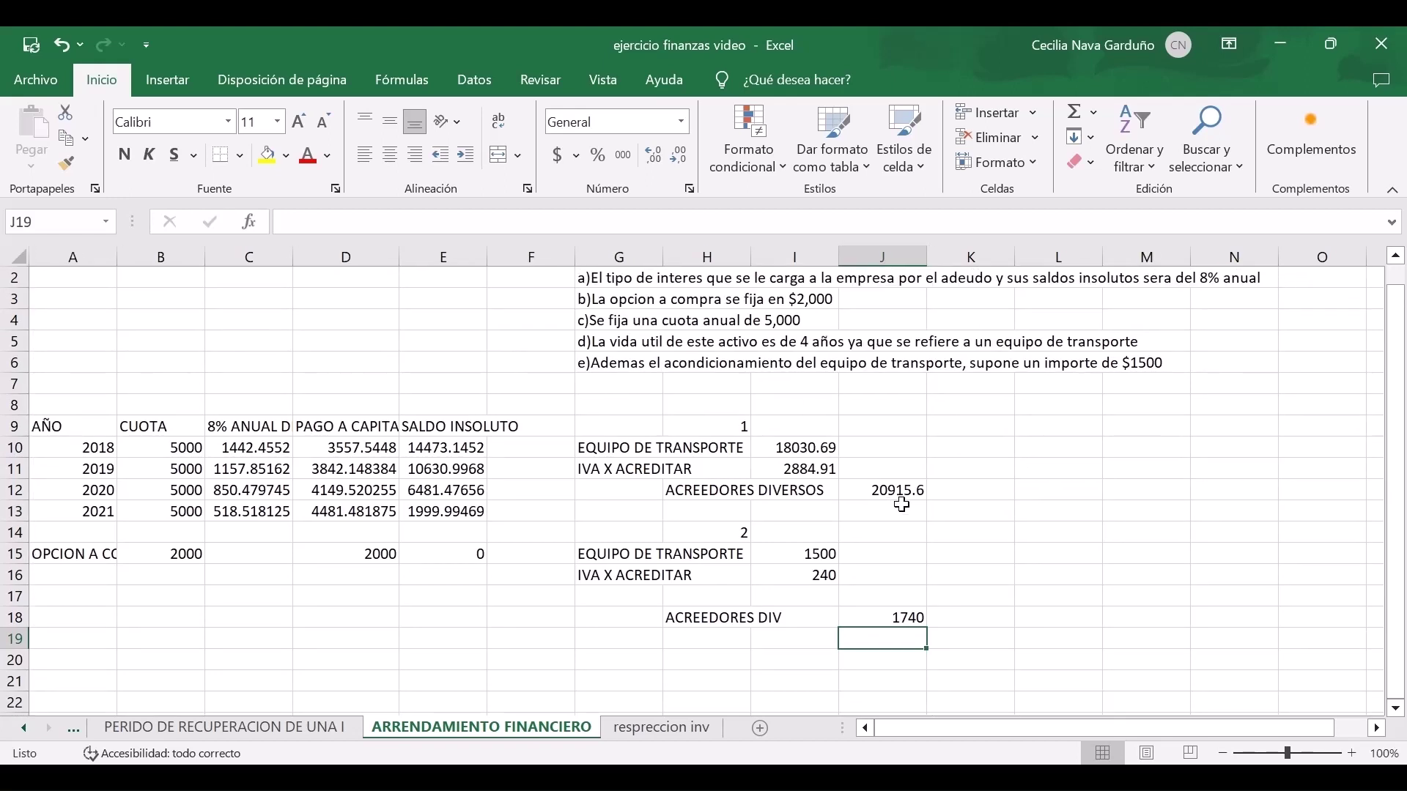
scroll(902, 504, up, 1)
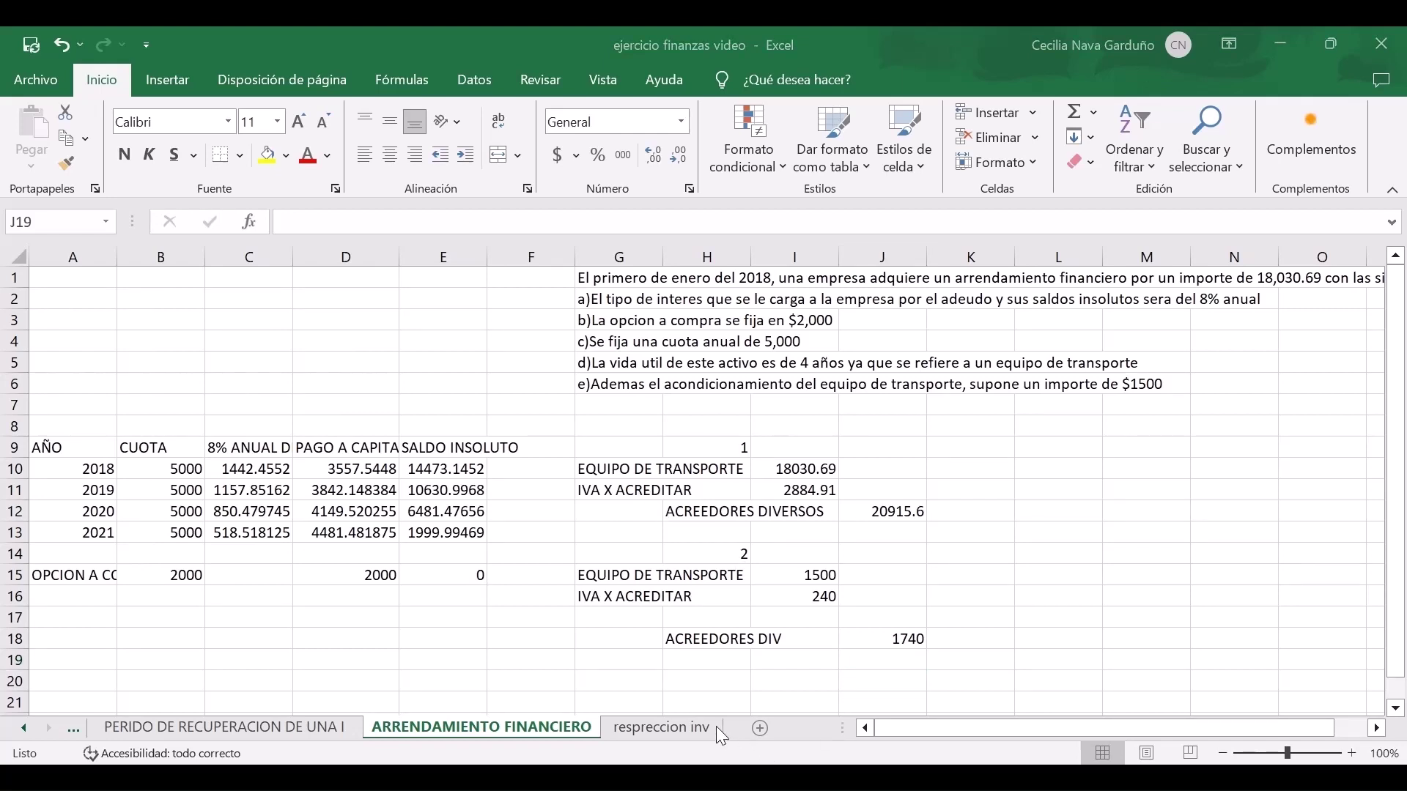
click(674, 728)
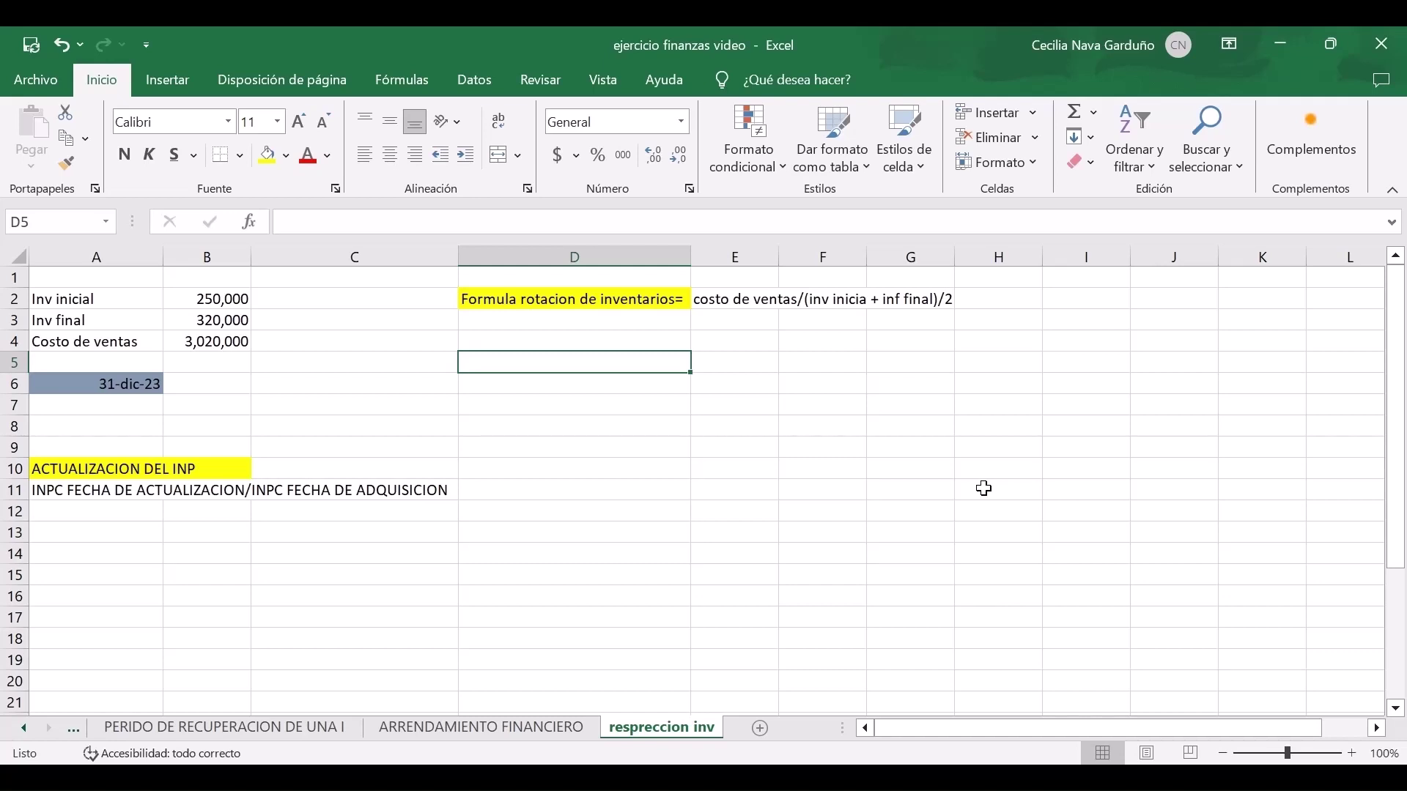
click(109, 298)
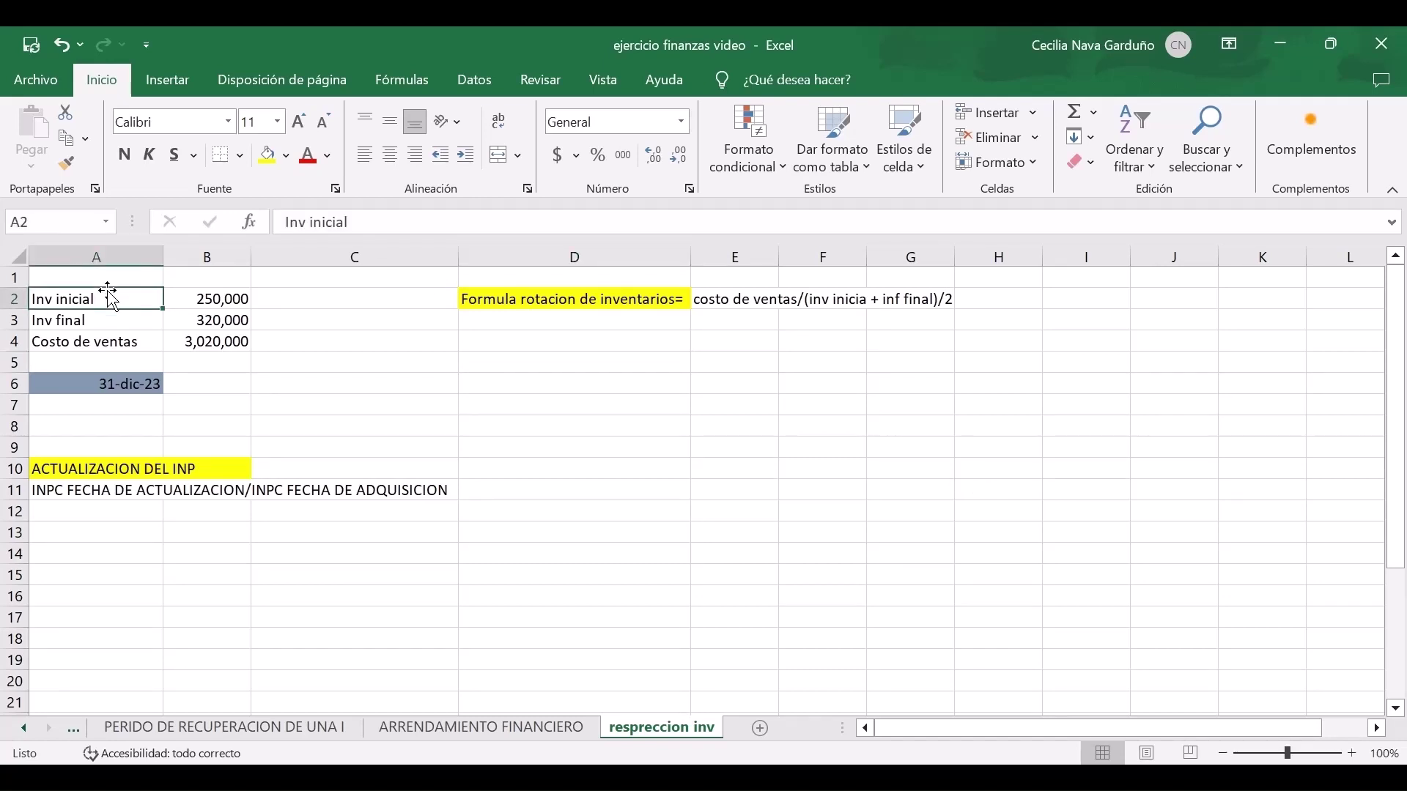
key(Down)
key(Down)
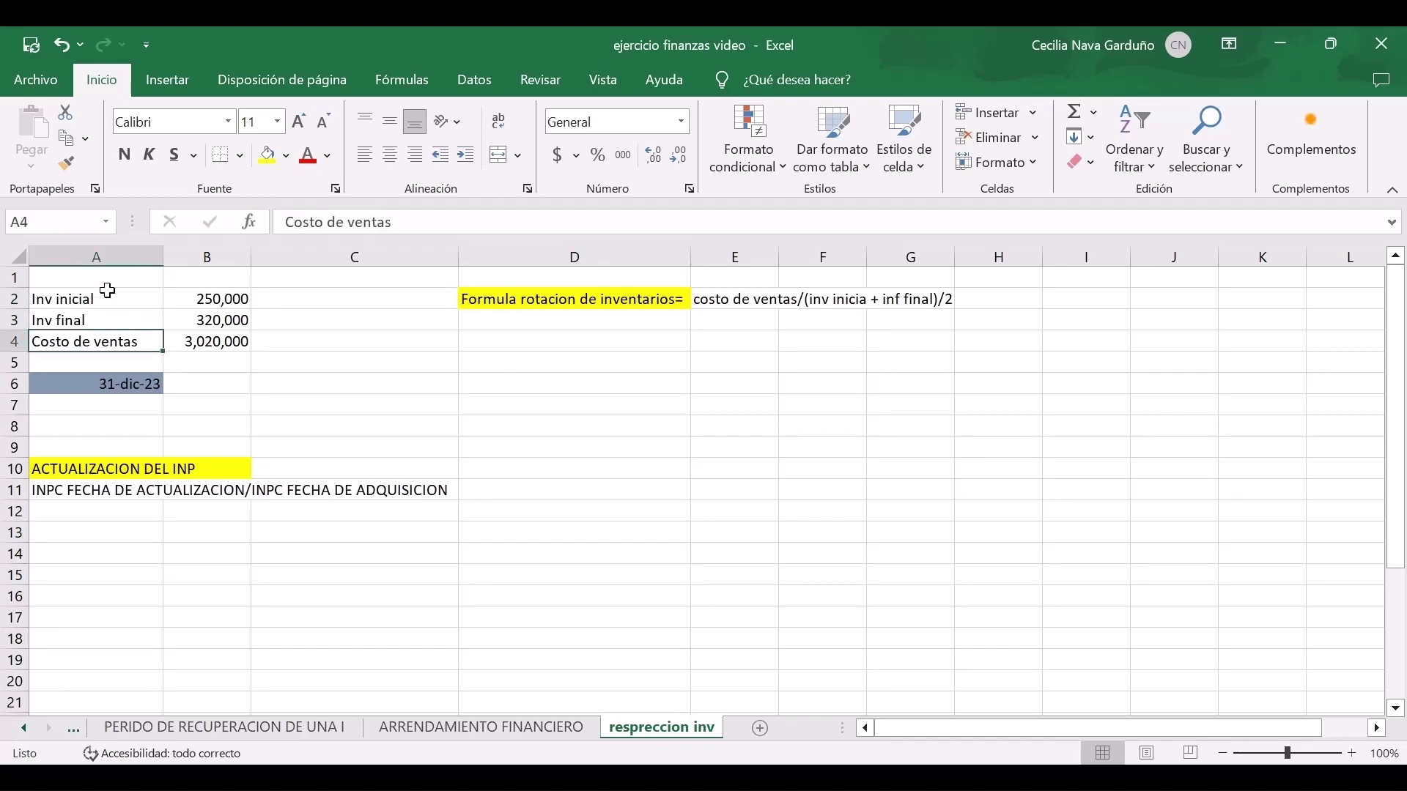
key(Down)
key(Down)
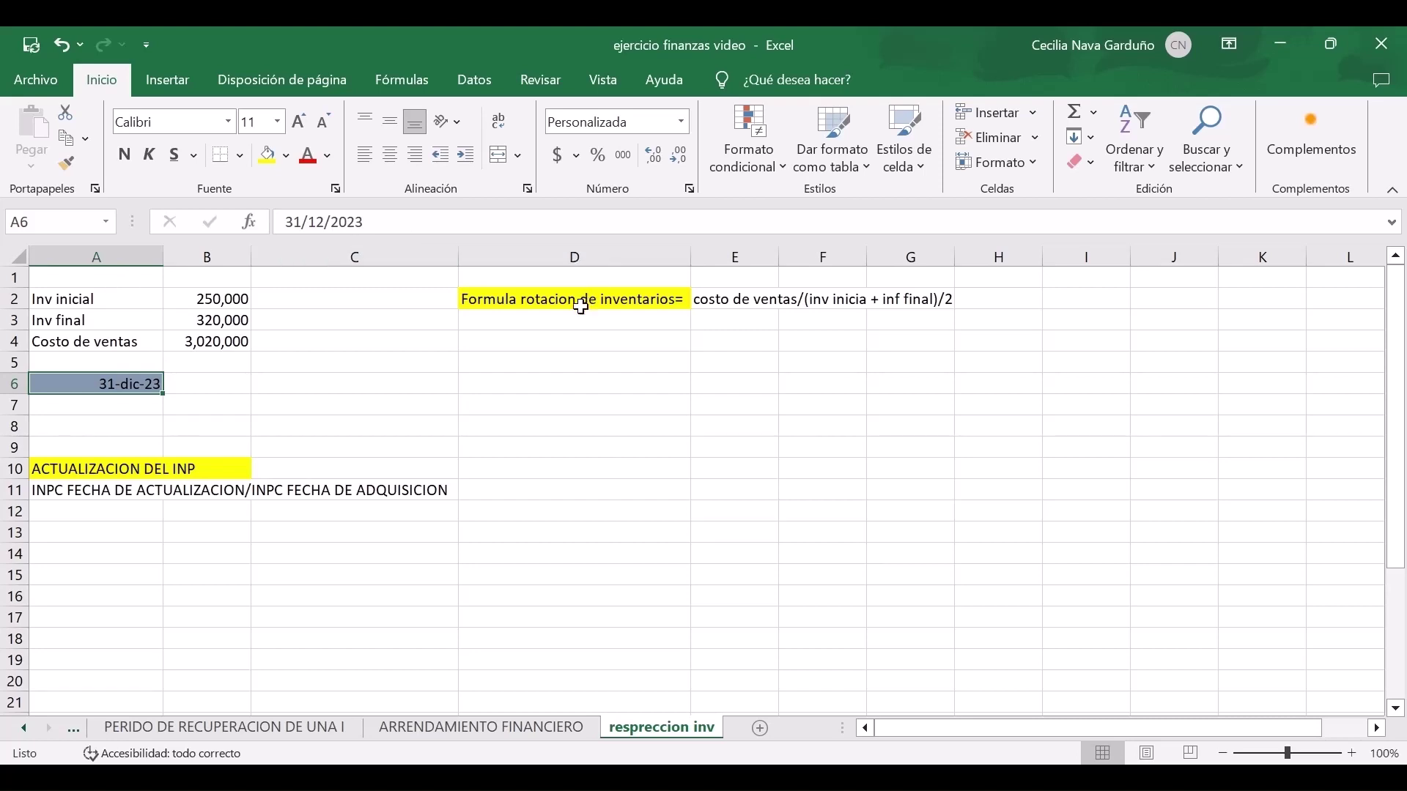
Calculate the average inventory in D4 with the formula =(B2+B3)/2.
click(546, 338)
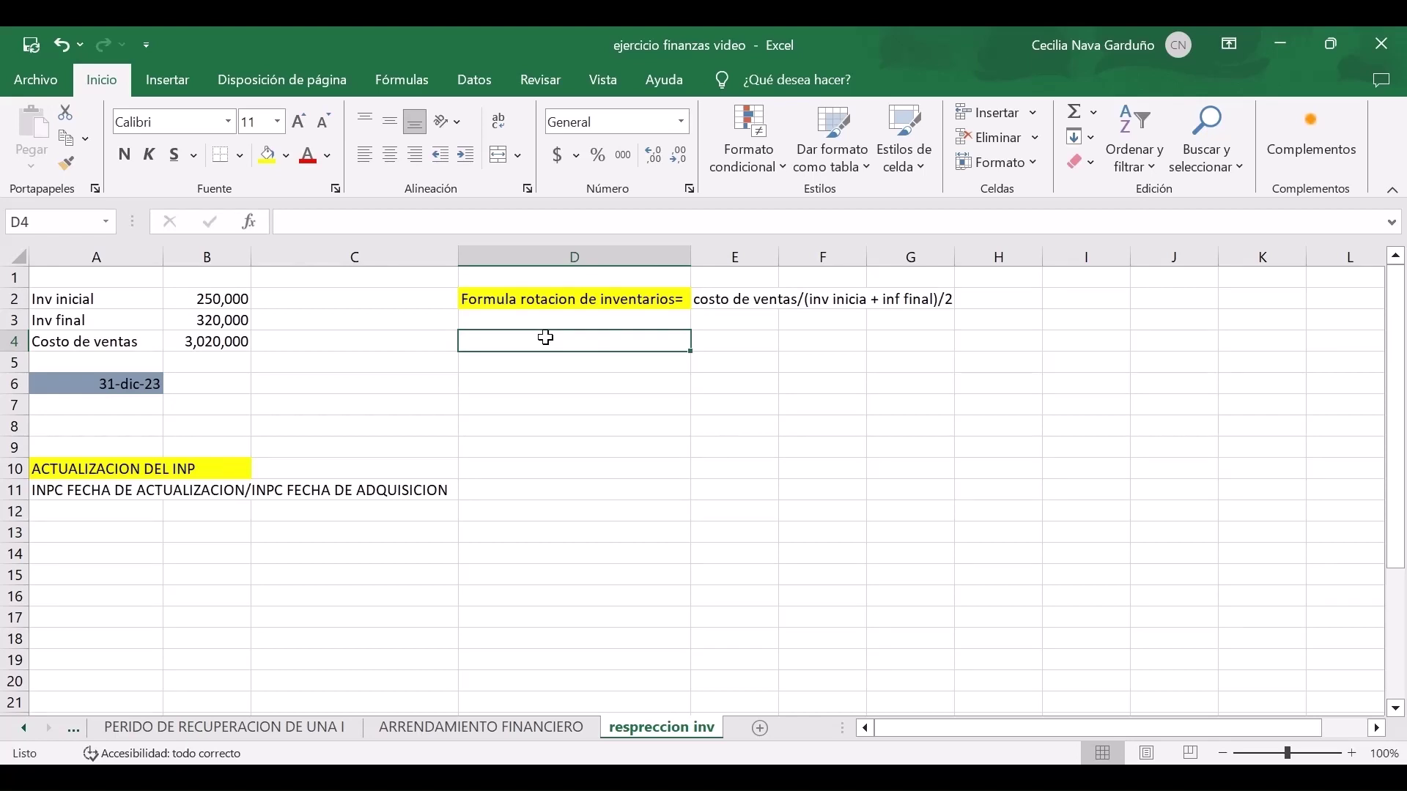
text(=)
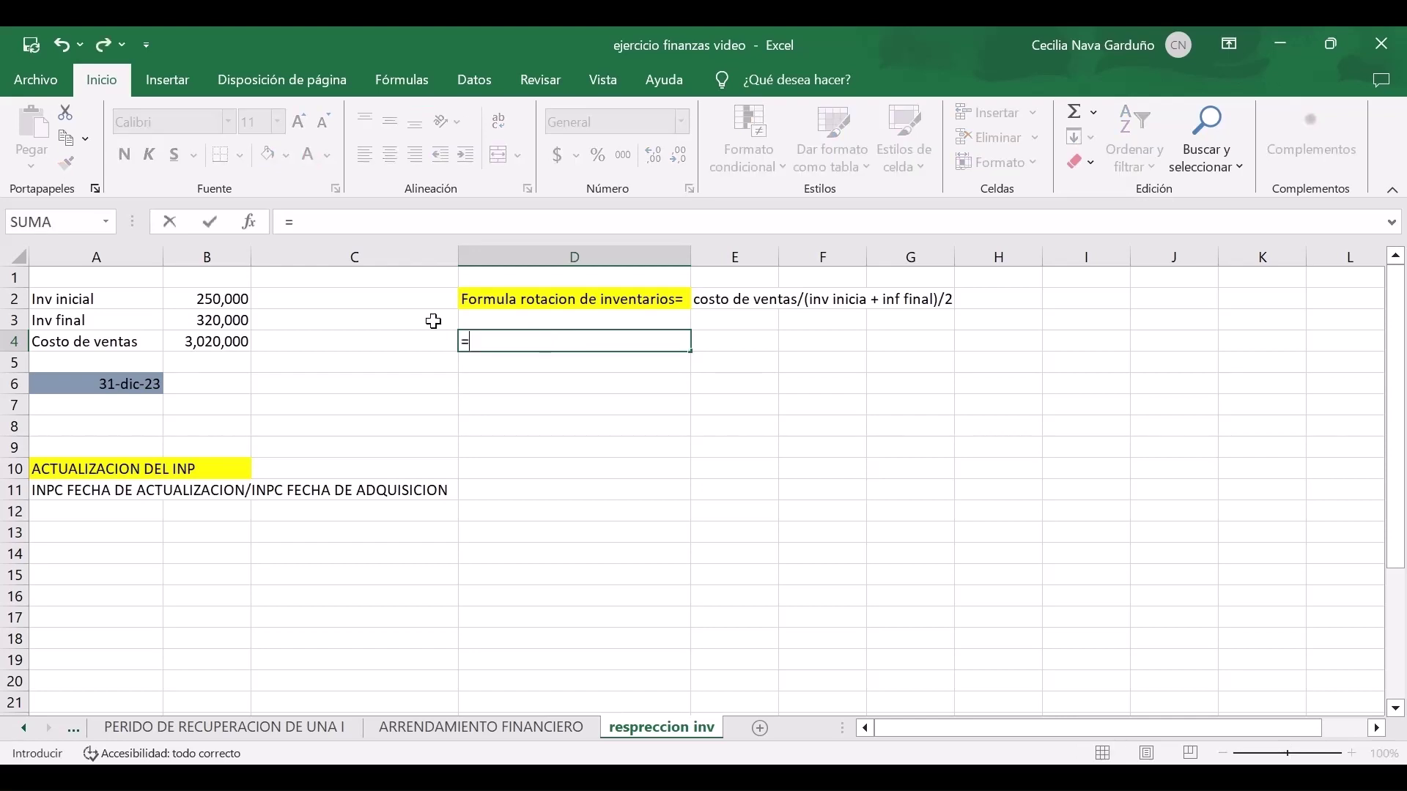
click(234, 294)
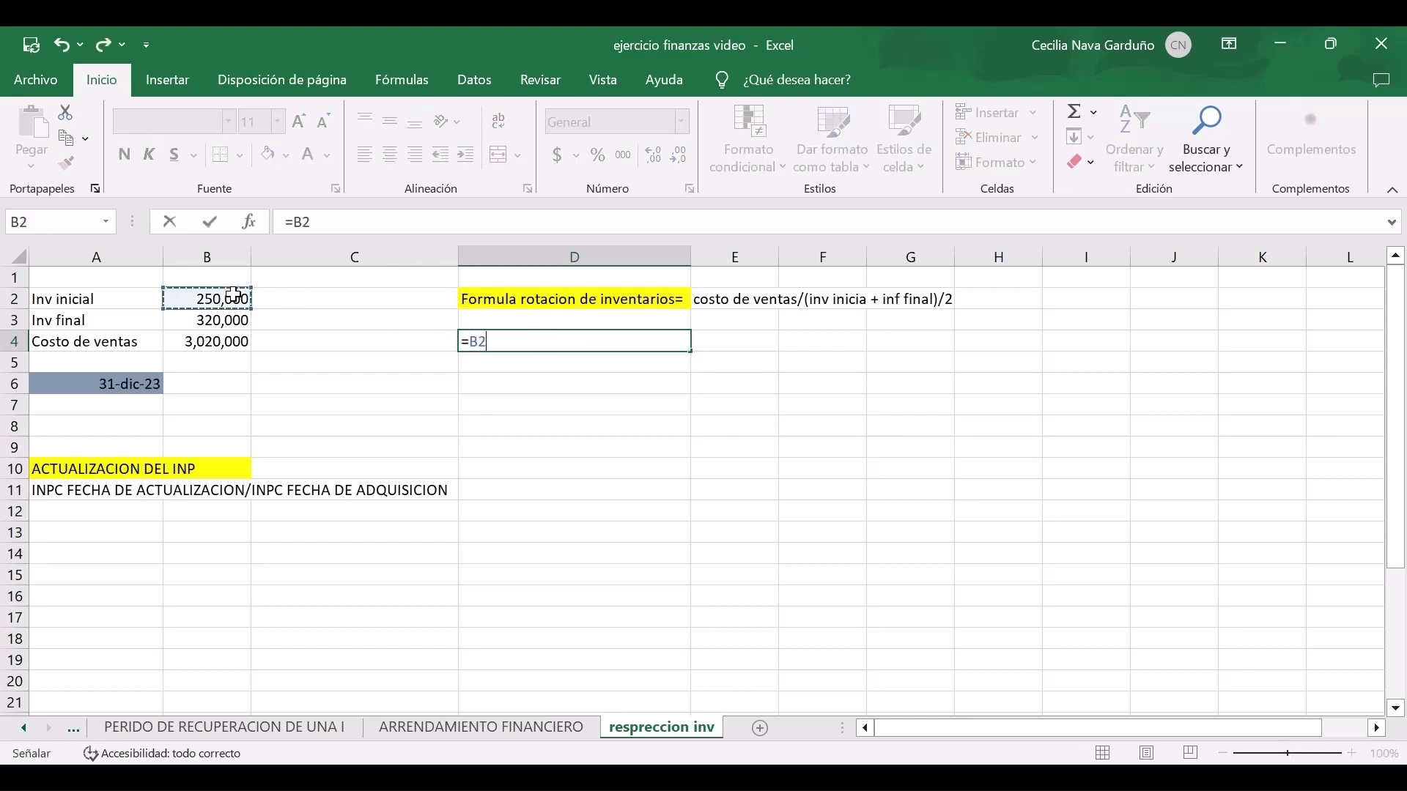
text(+)
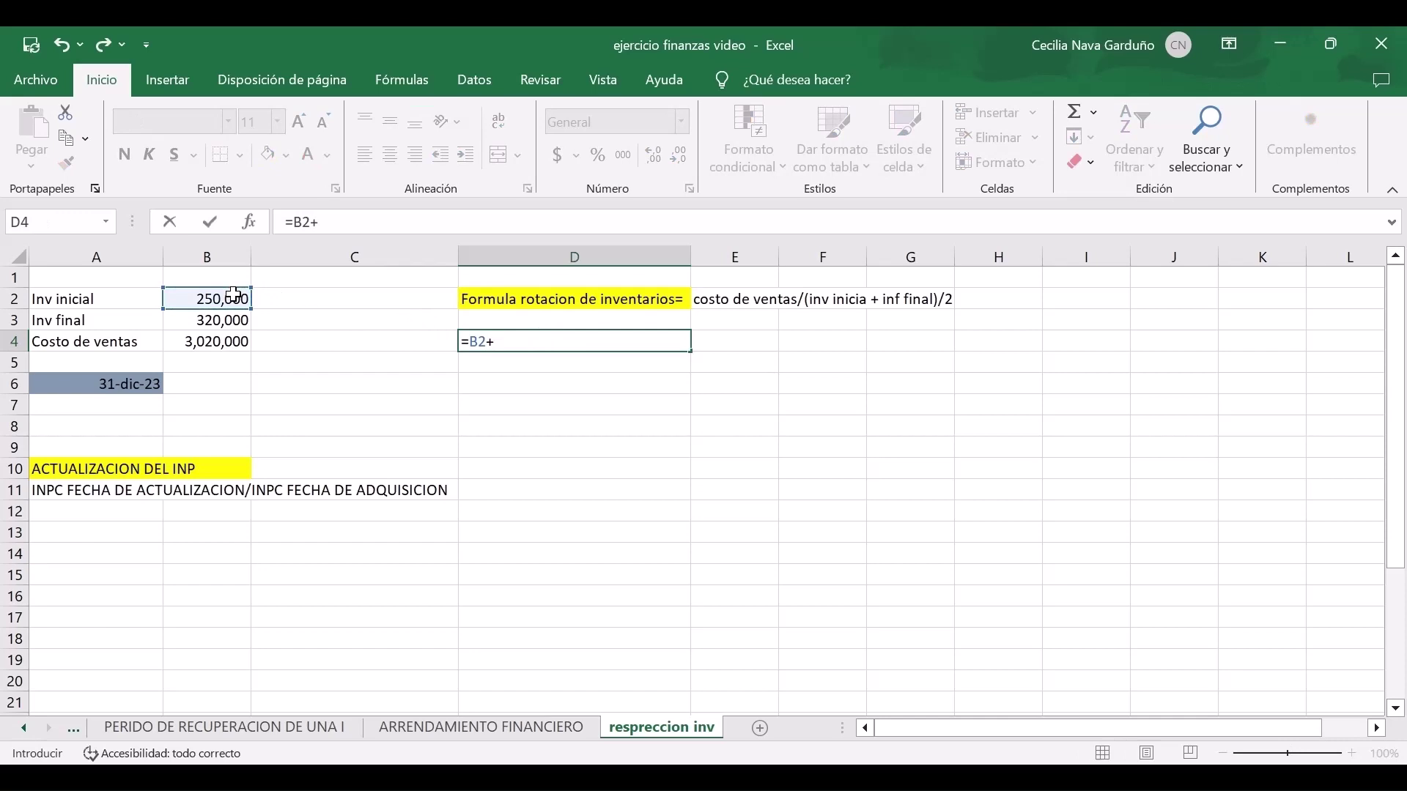
click(292, 222)
text(()
click(204, 323)
text())
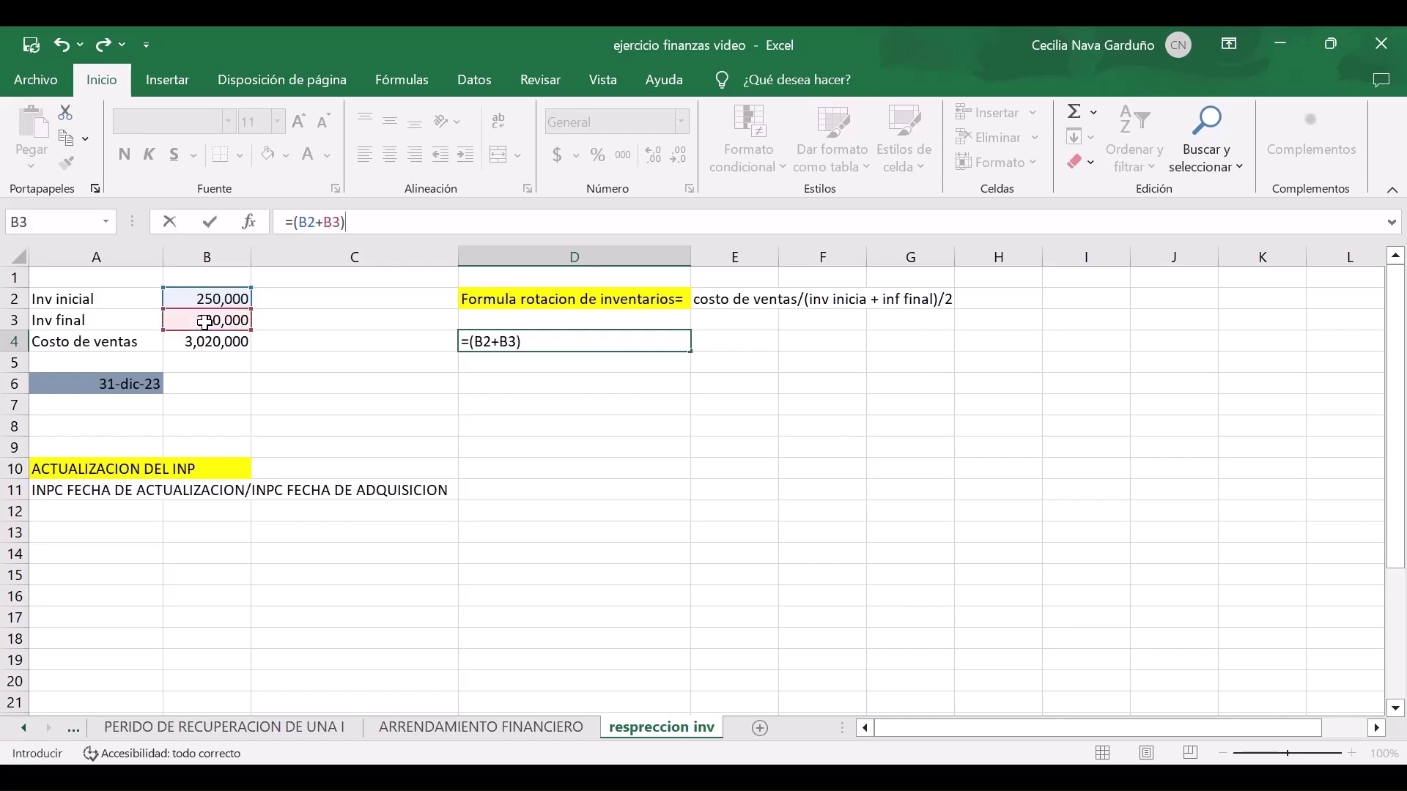
text(/)
text(2)
key(Return)
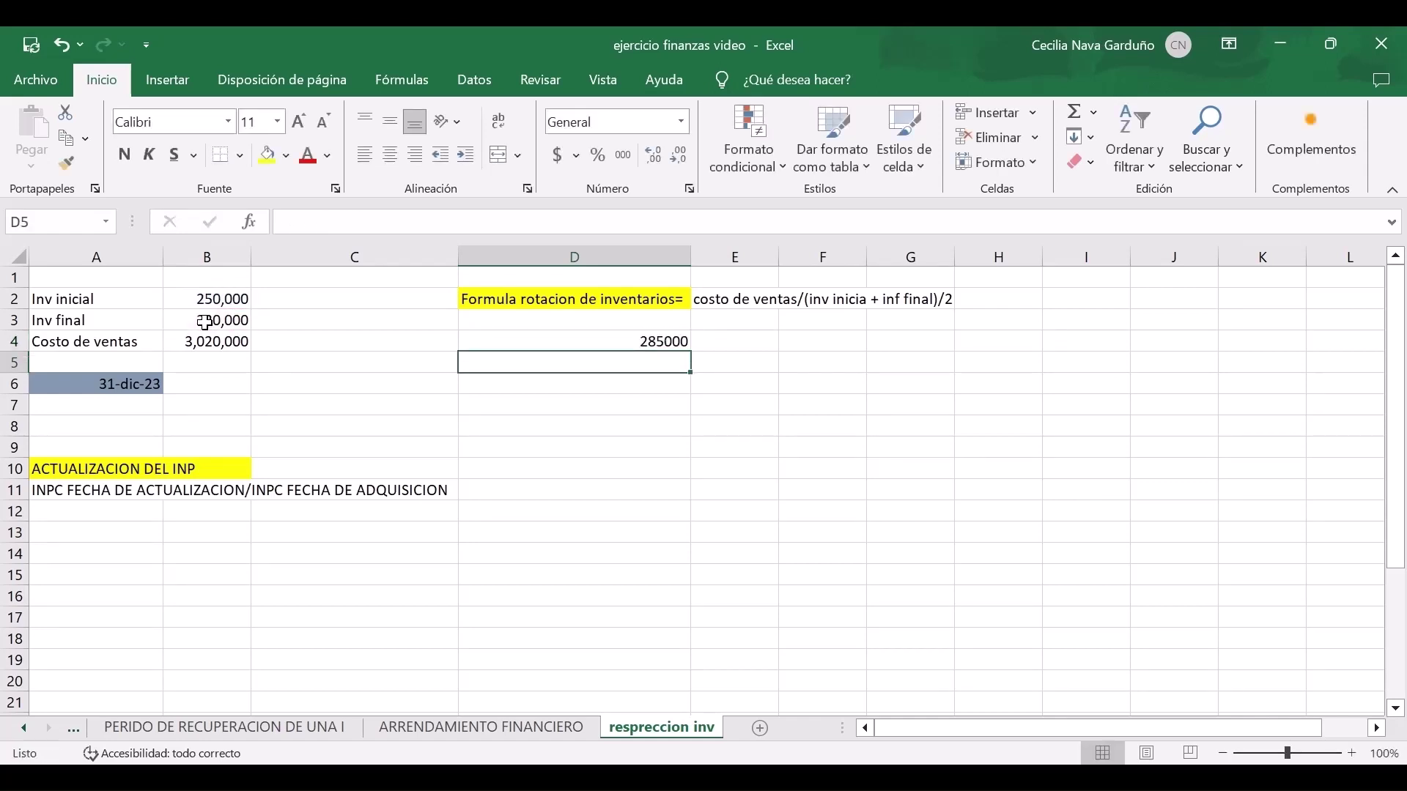
key(Right)
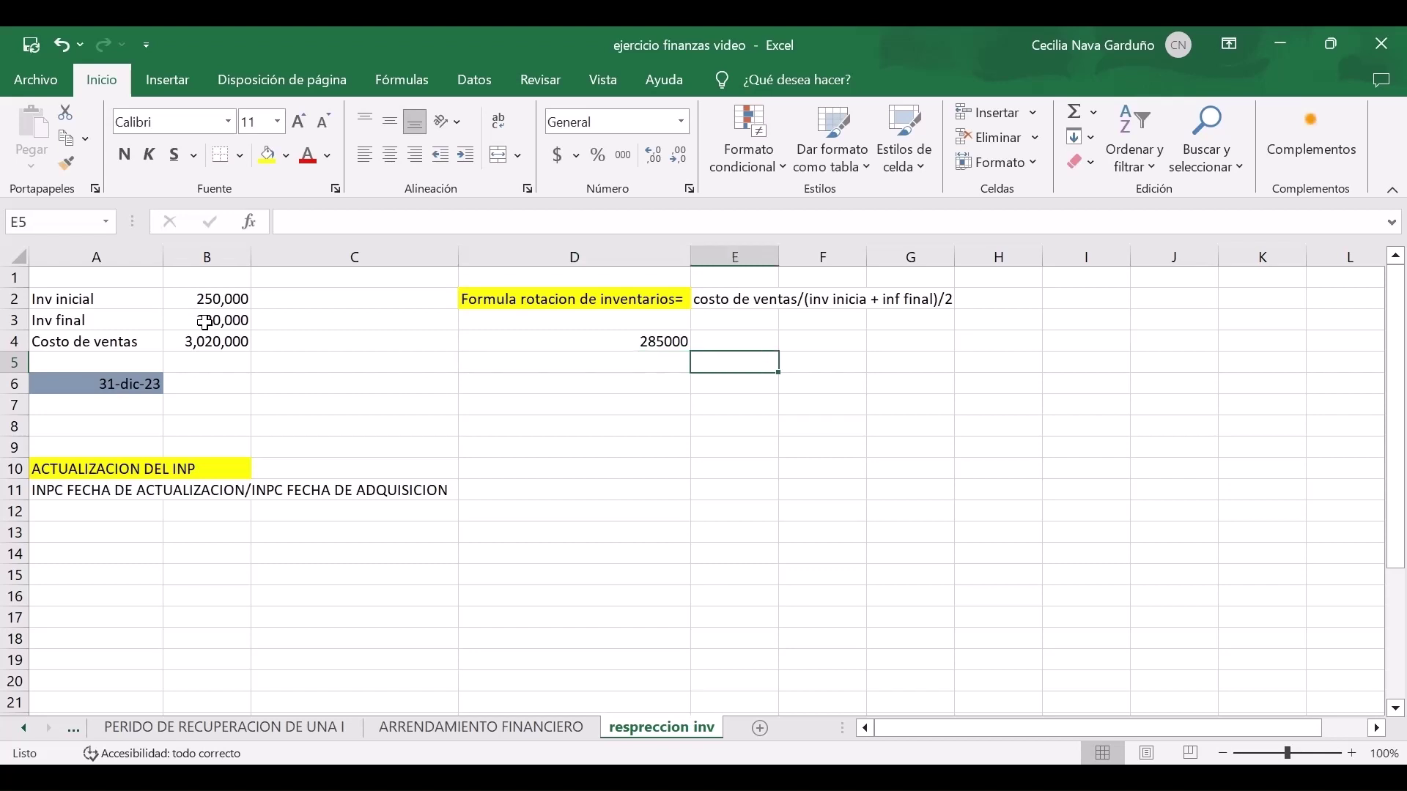
Calculate the inventory turnover in E5 by dividing the cost of sales by the average inventory, with the formula =B4/D4.
text(=)
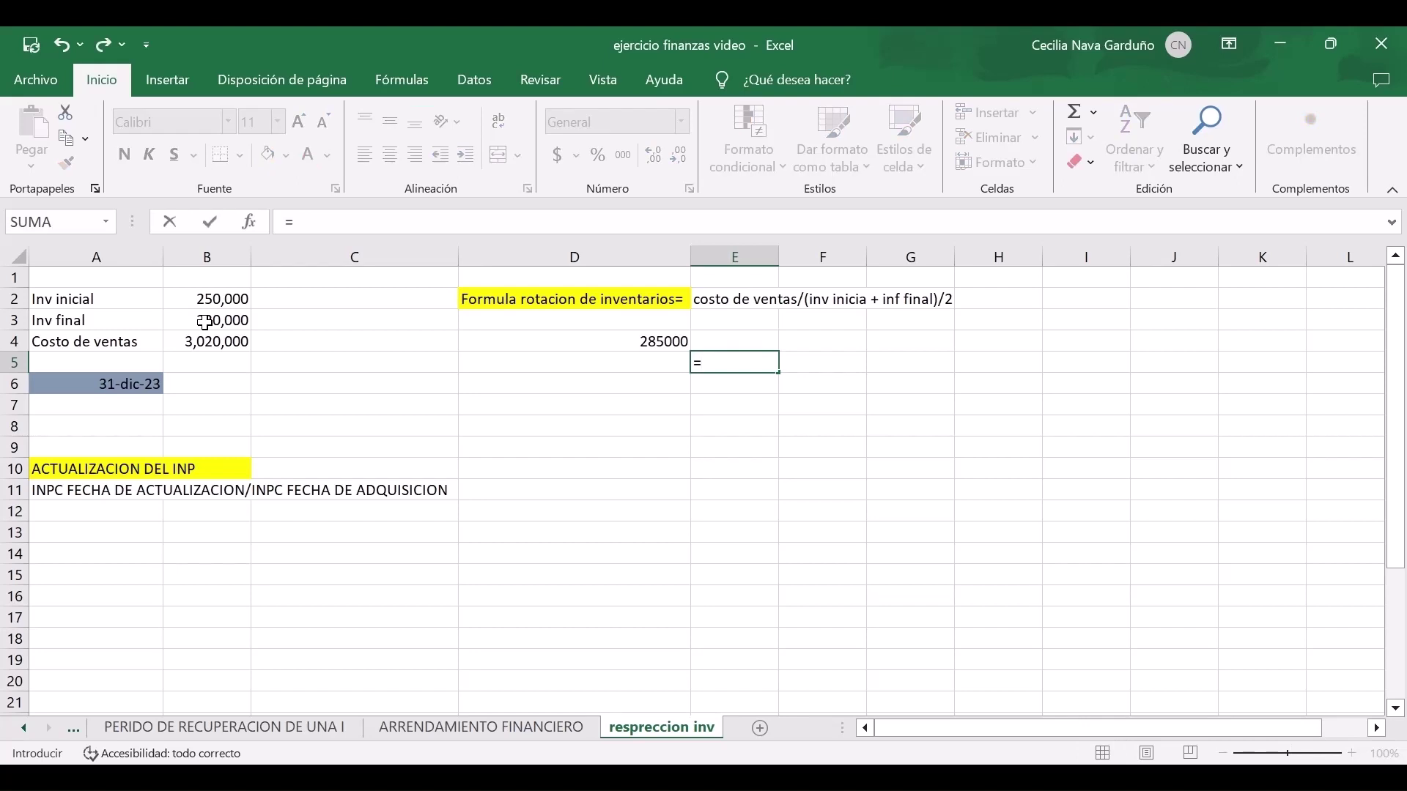
click(192, 337)
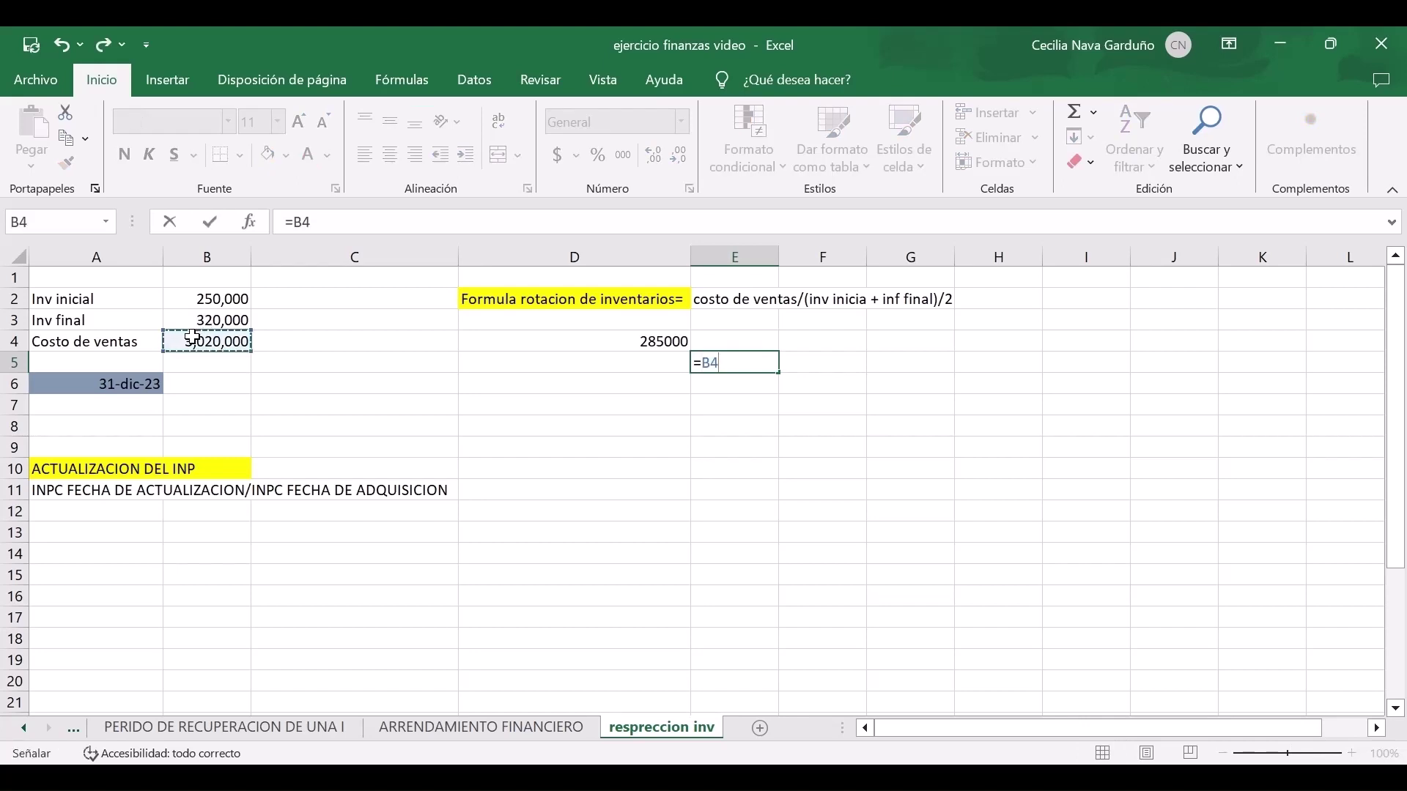
text(/)
click(623, 343)
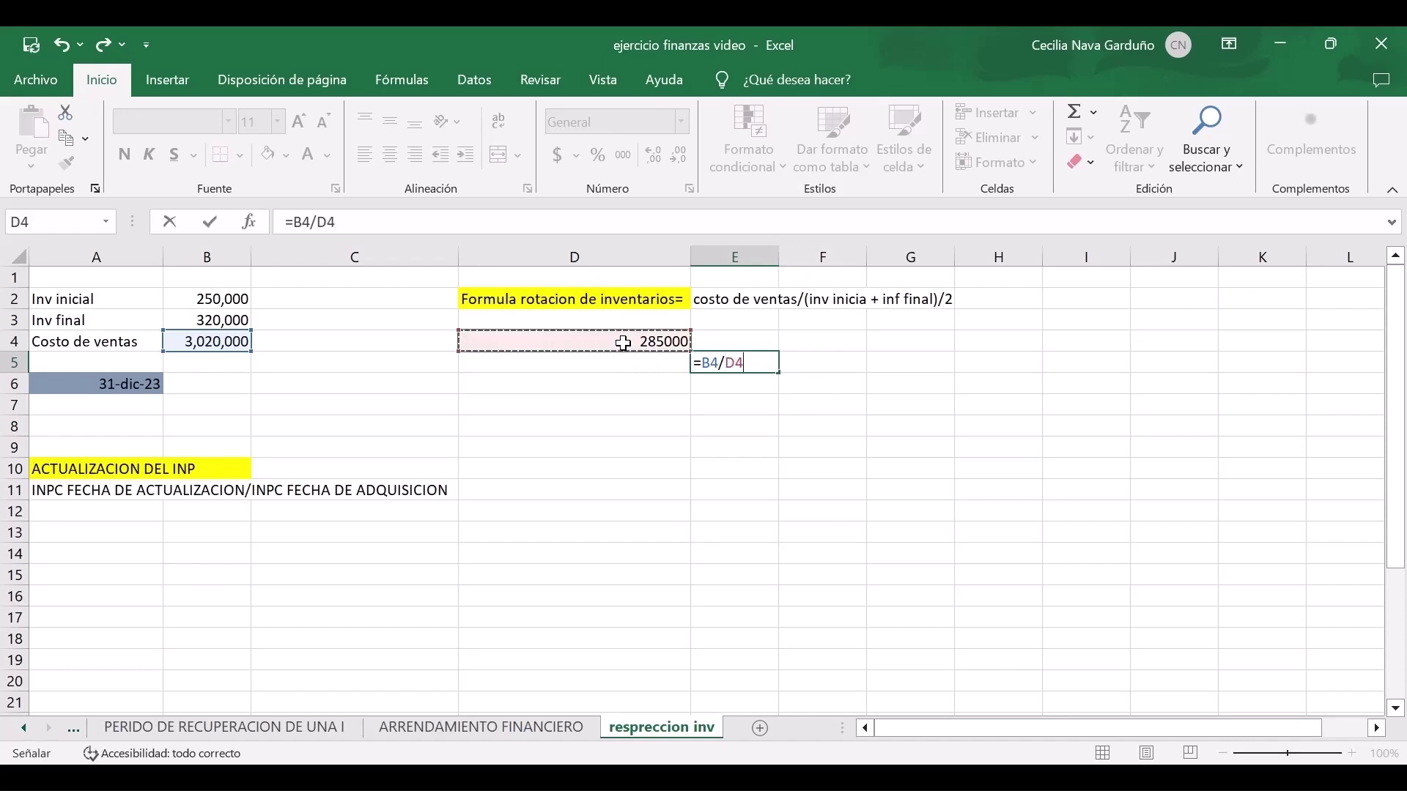
key(ctrl+Return)
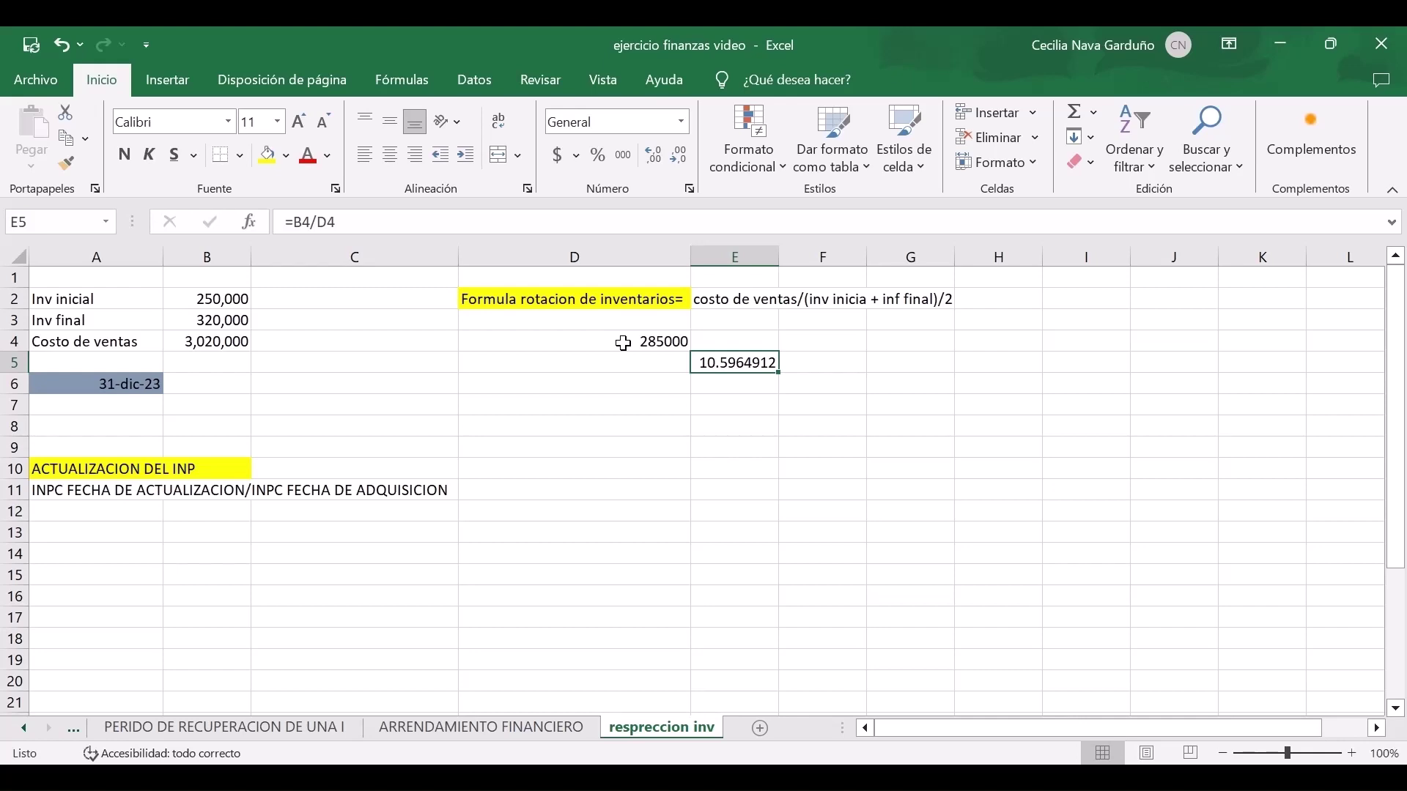
Calculate the inventory turnover in days in F5 with the formula =365/E5.
key(Right)
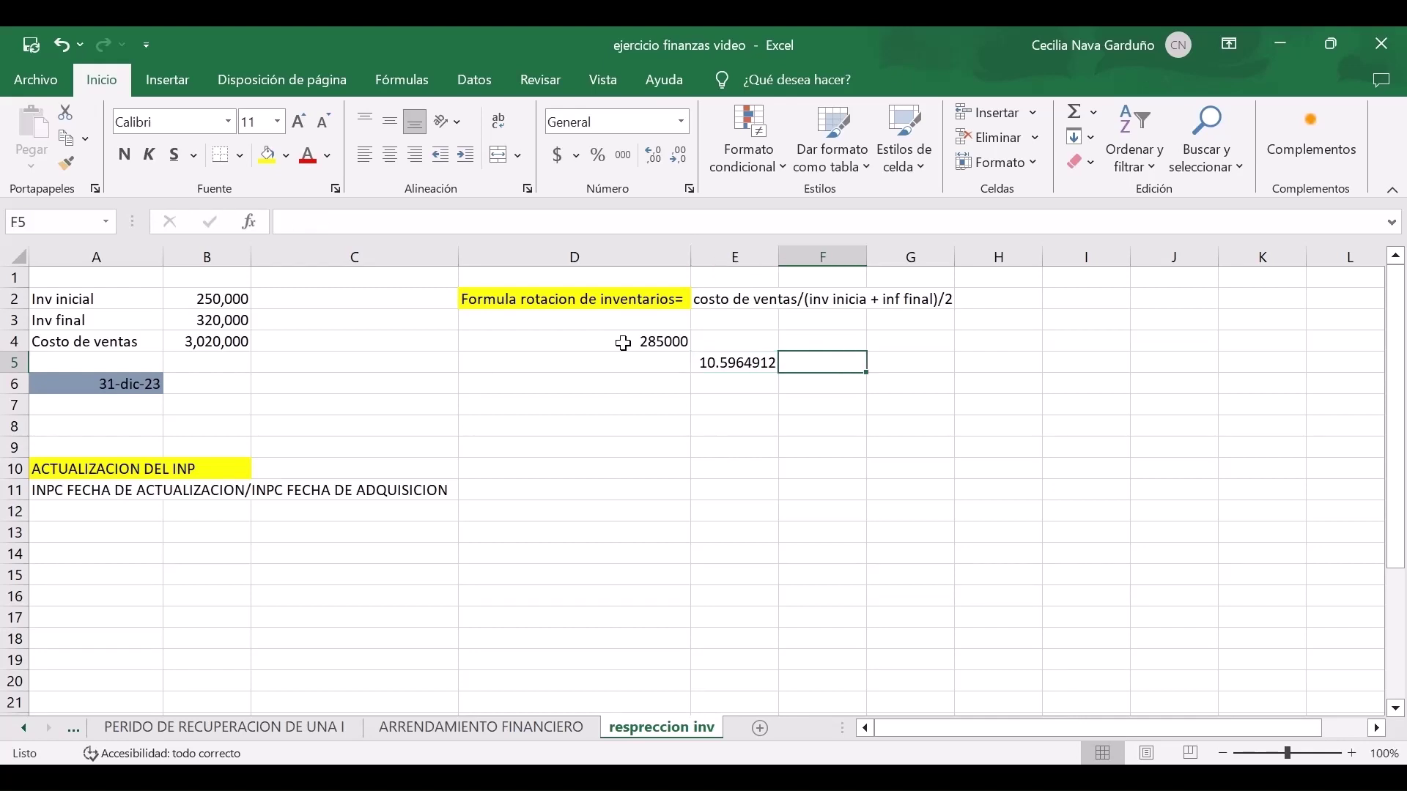
text(=)
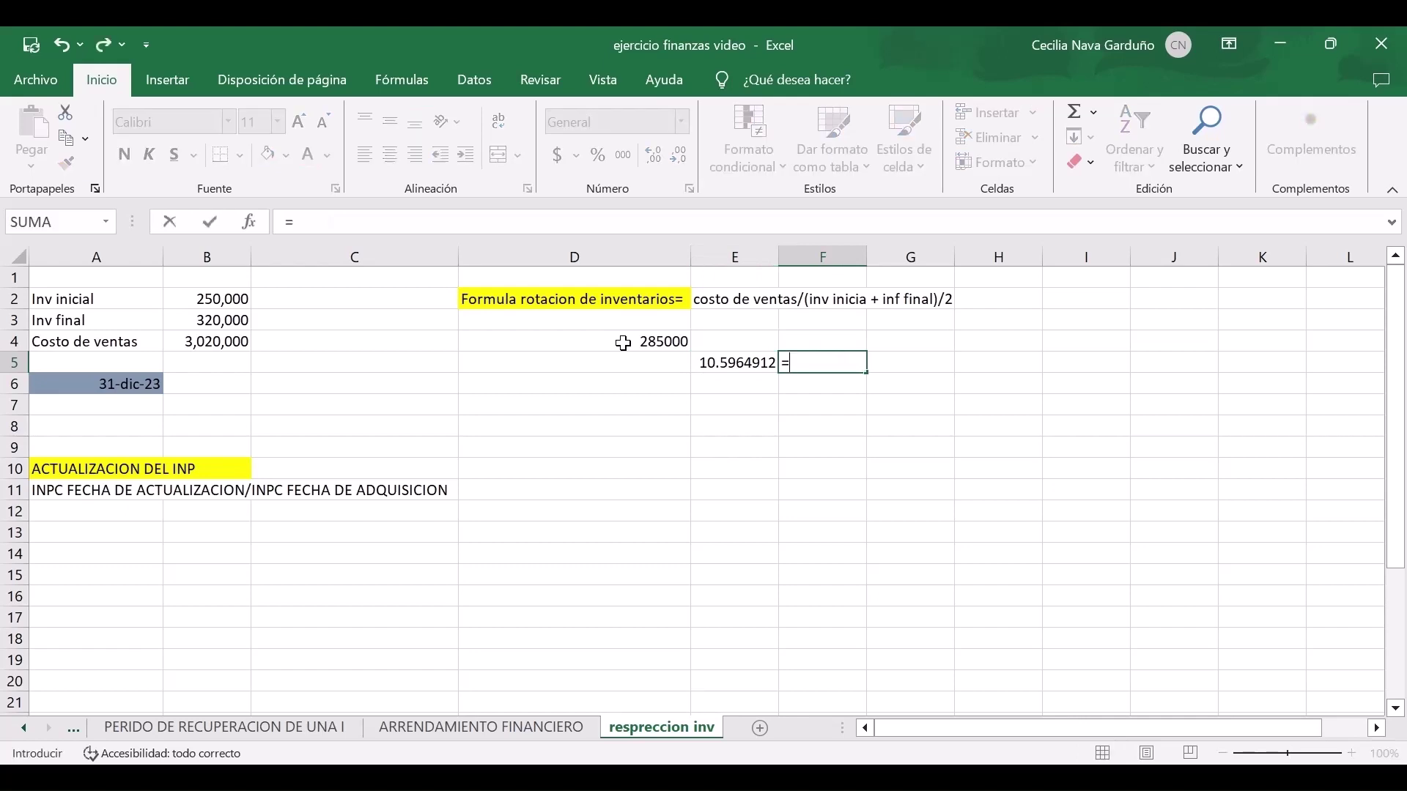
text(365/)
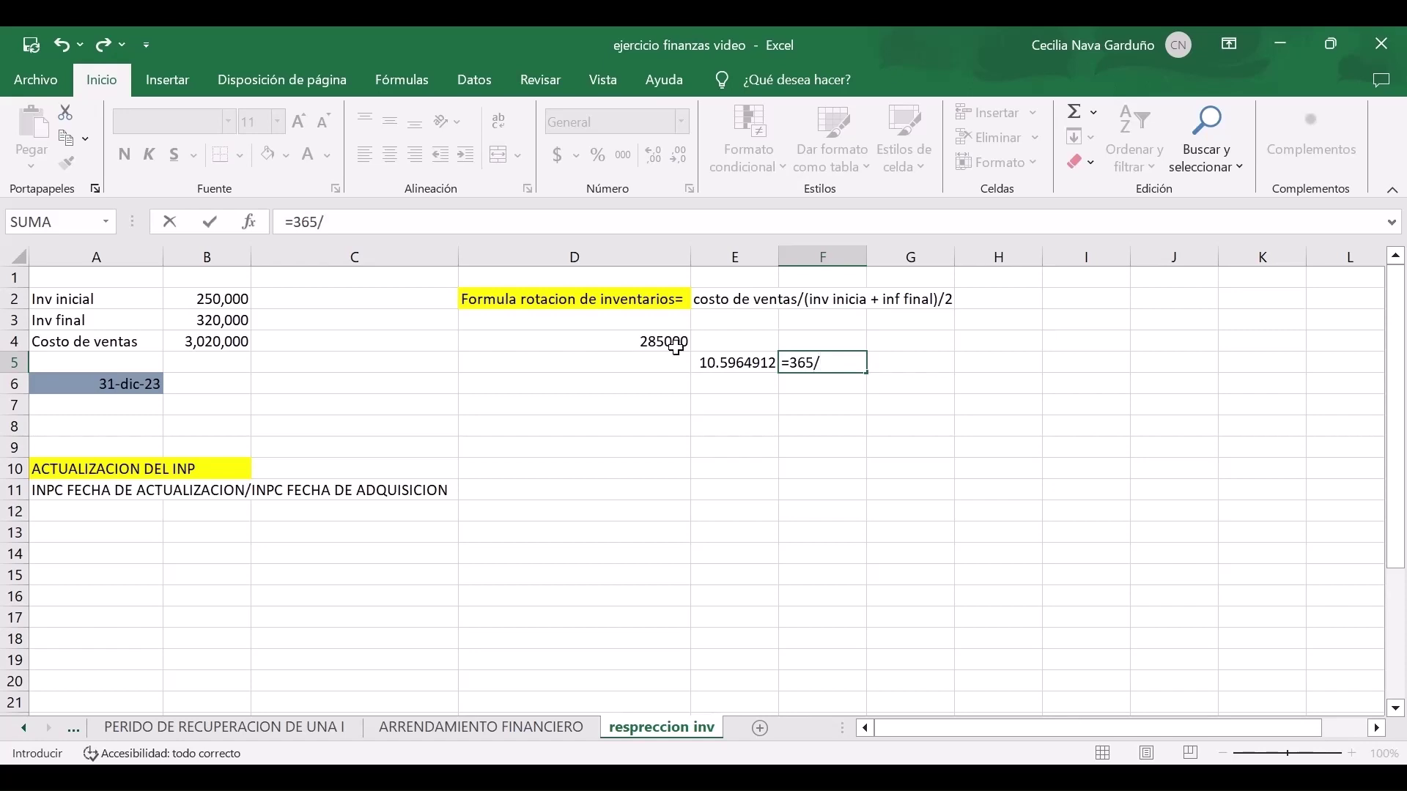
click(726, 363)
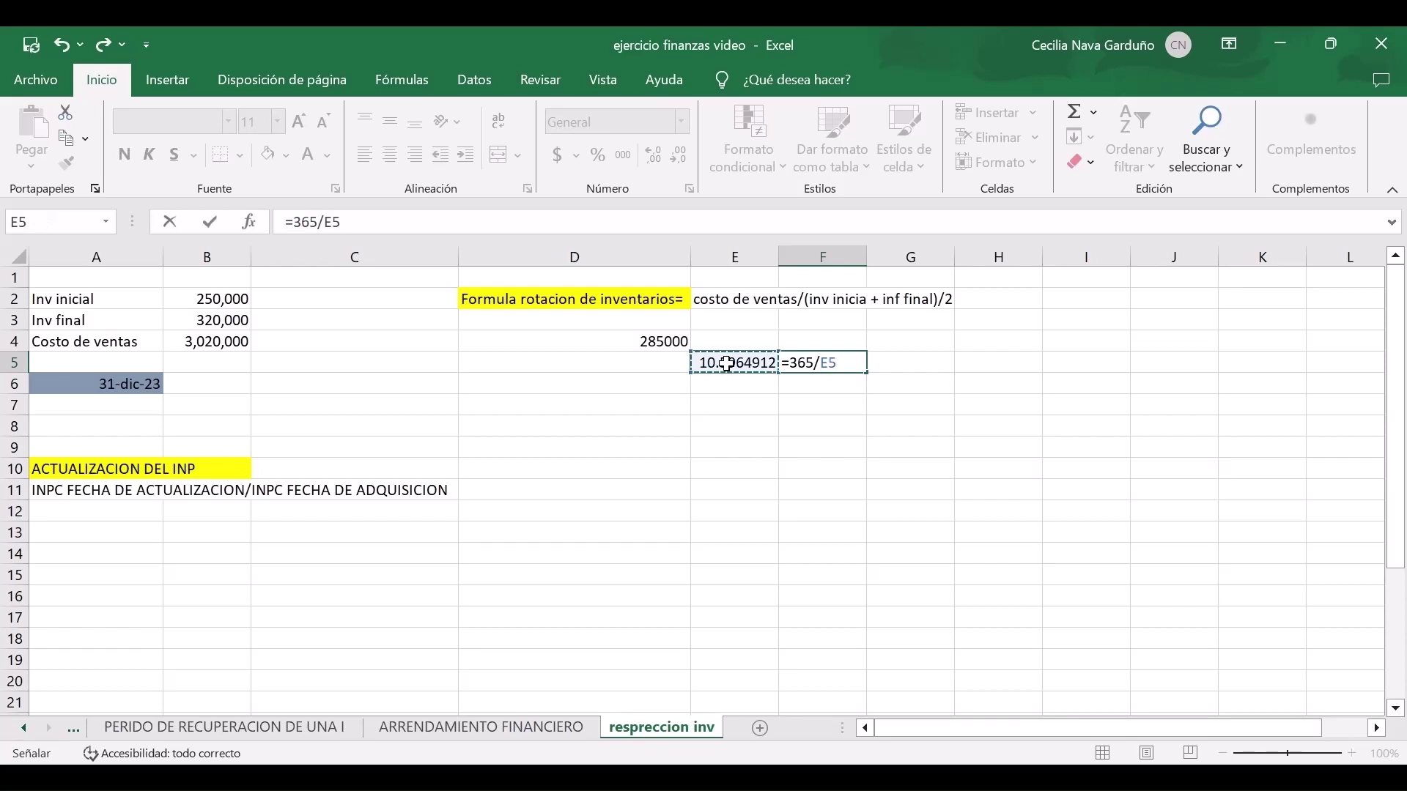
key(Return)
key(Up)
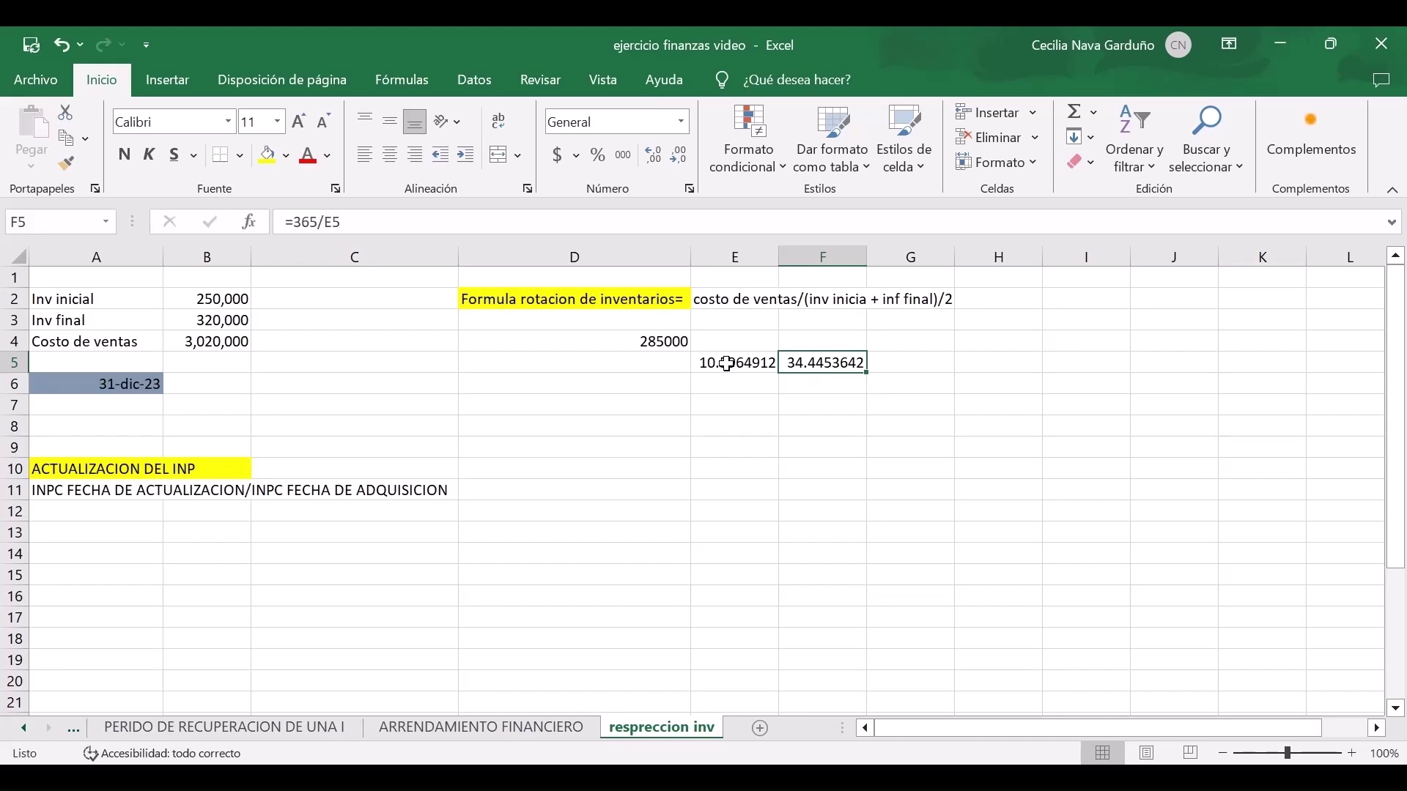
Enter "34 DIAS" in G5 and highlight the cell with an orange fill.
key(Right)
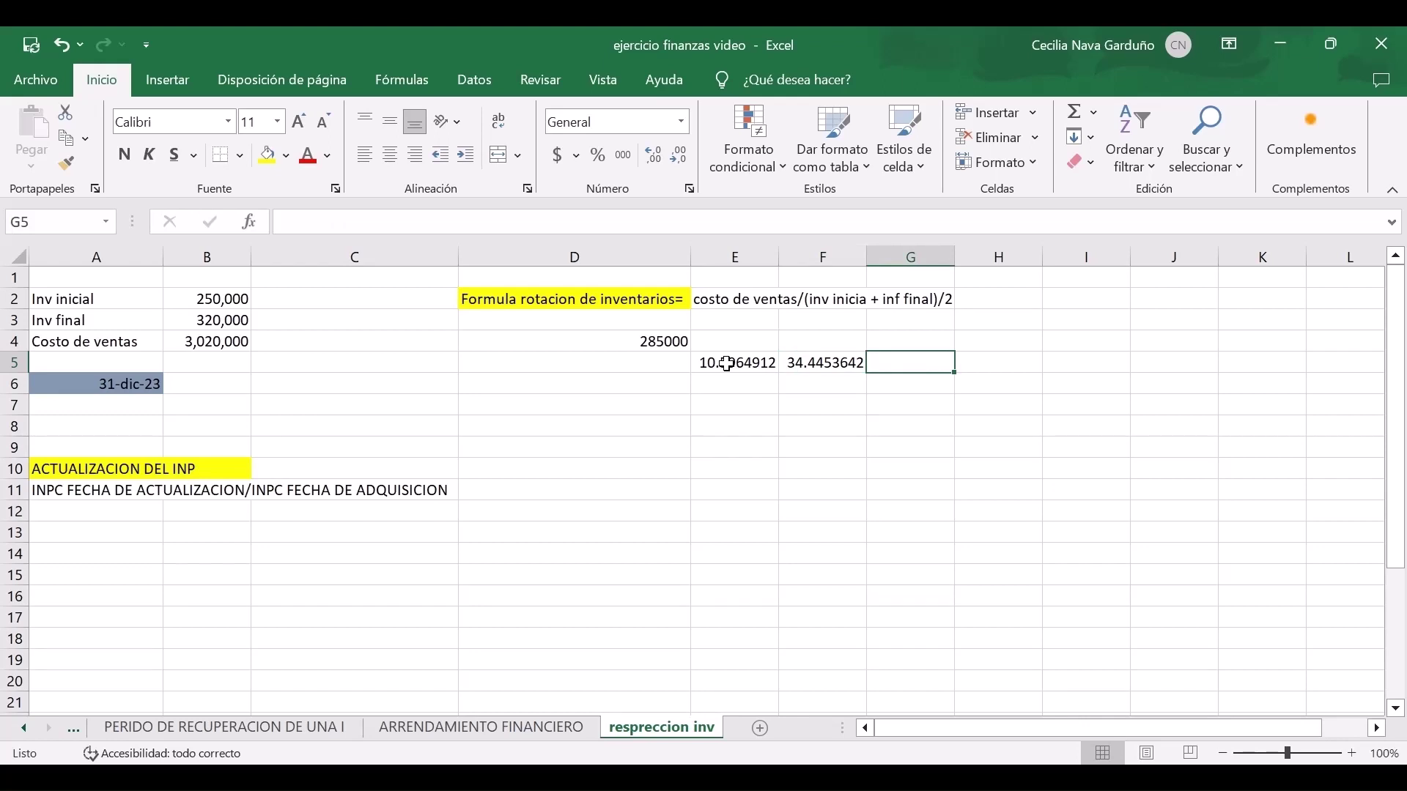
text(34 DIA)
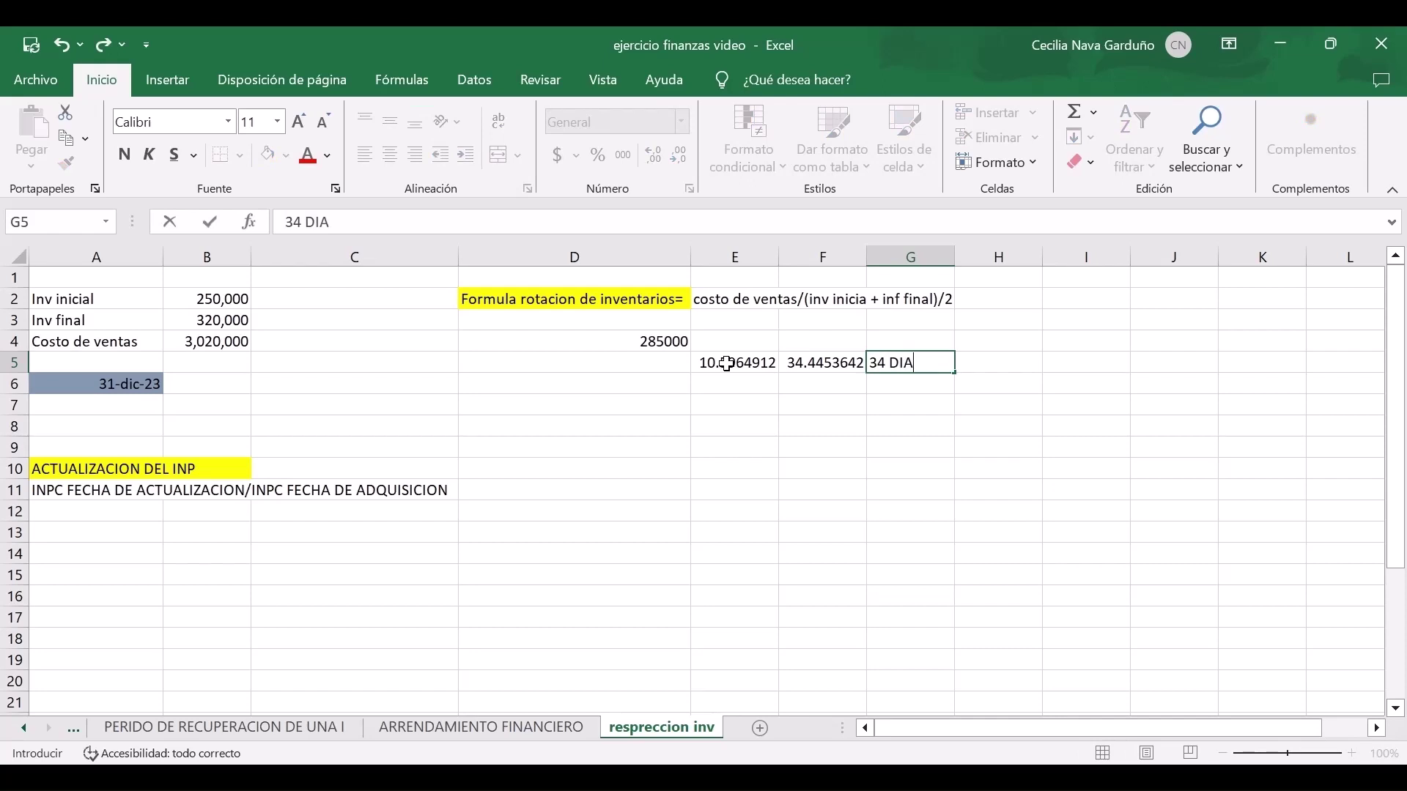
text(S)
key(Return)
key(Up)
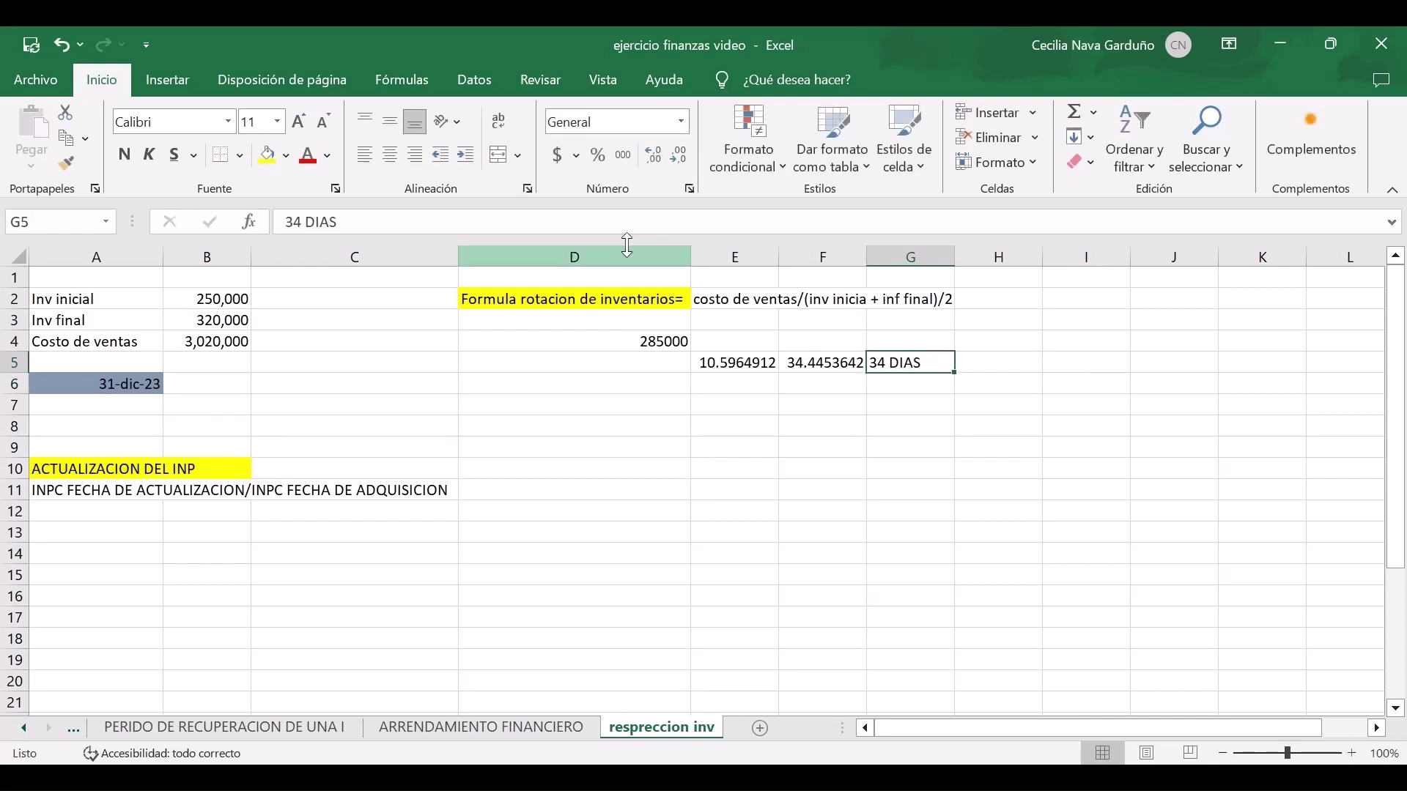
key(F4)
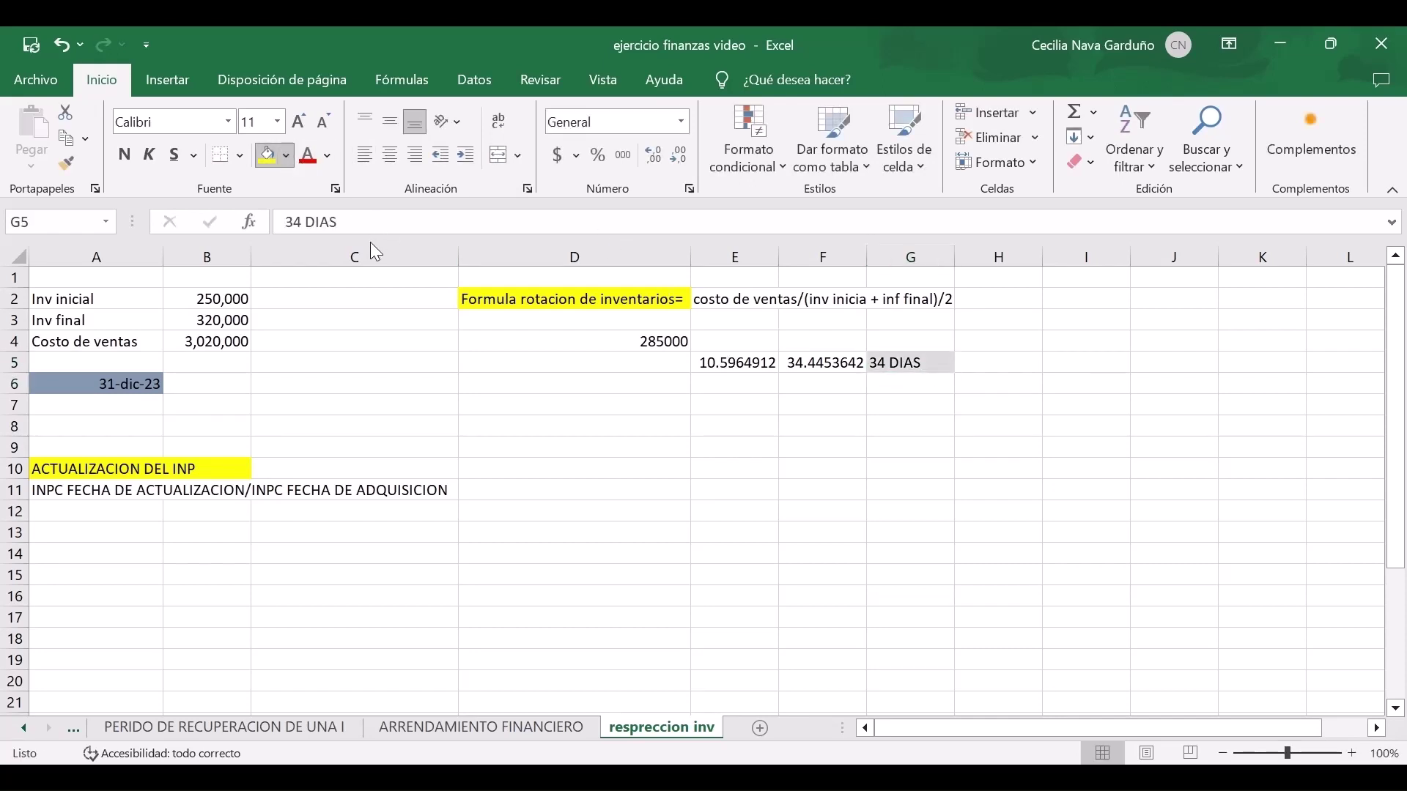
click(521, 403)
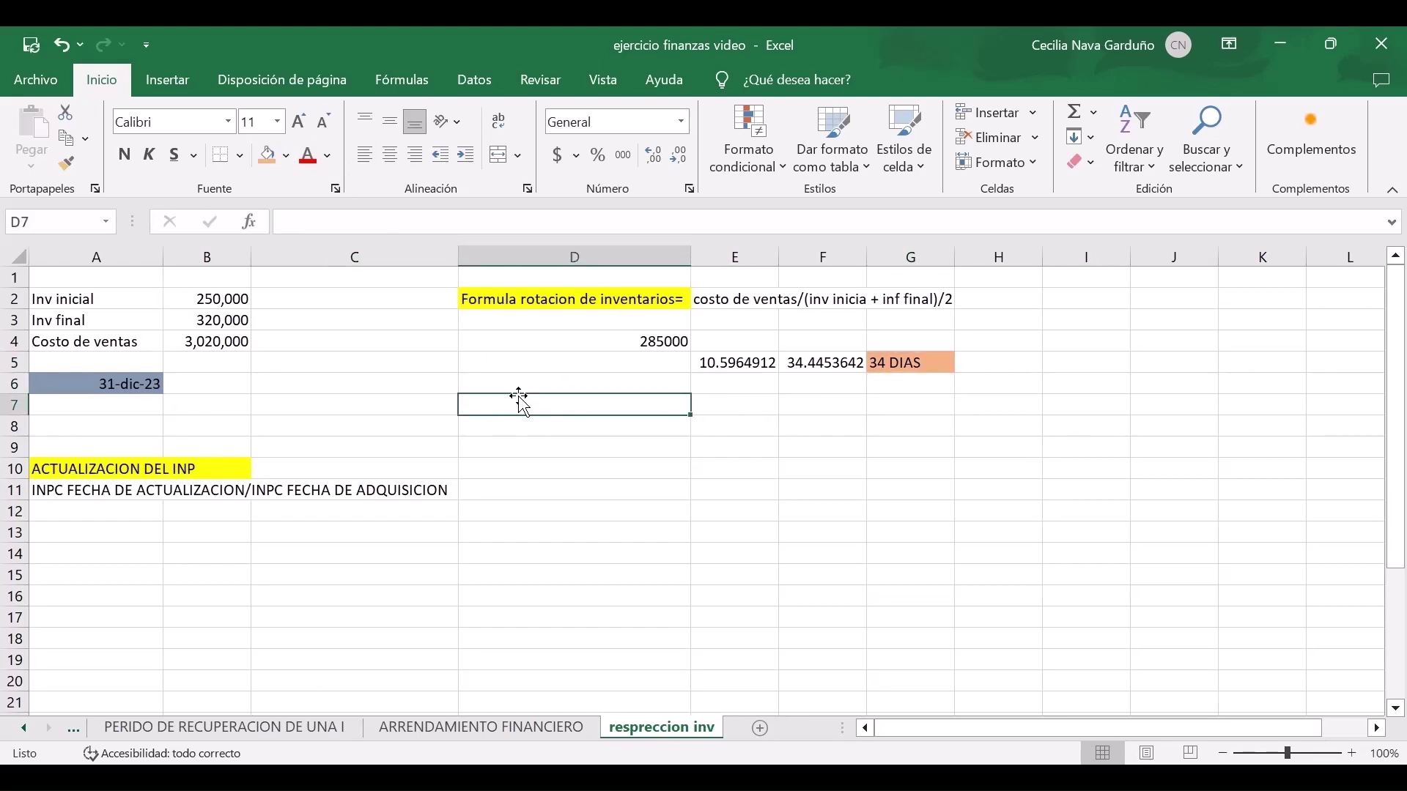
Correct the heading in A10 to read "ACTUALIZACION DEL INPC".
click(167, 539)
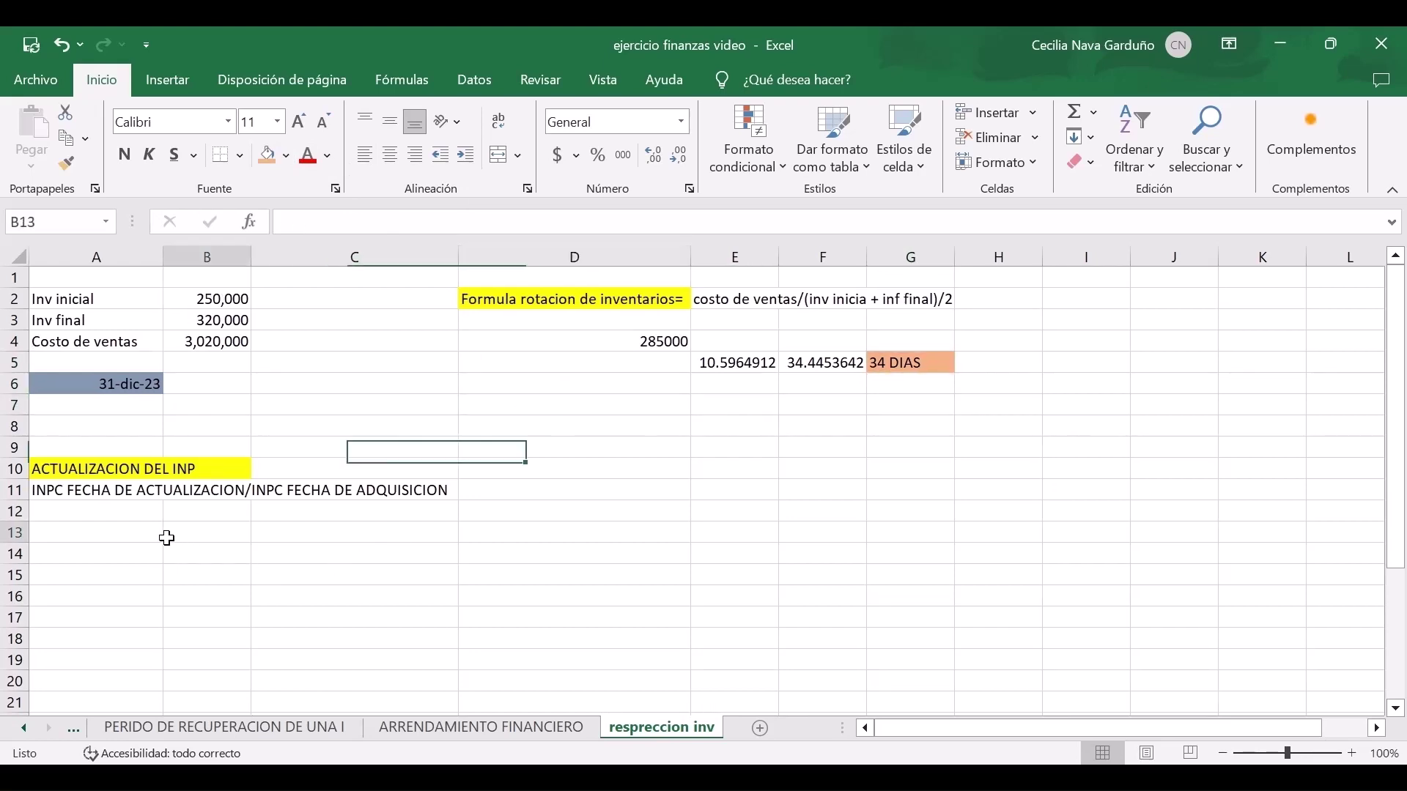
key(Up)
key(Up)
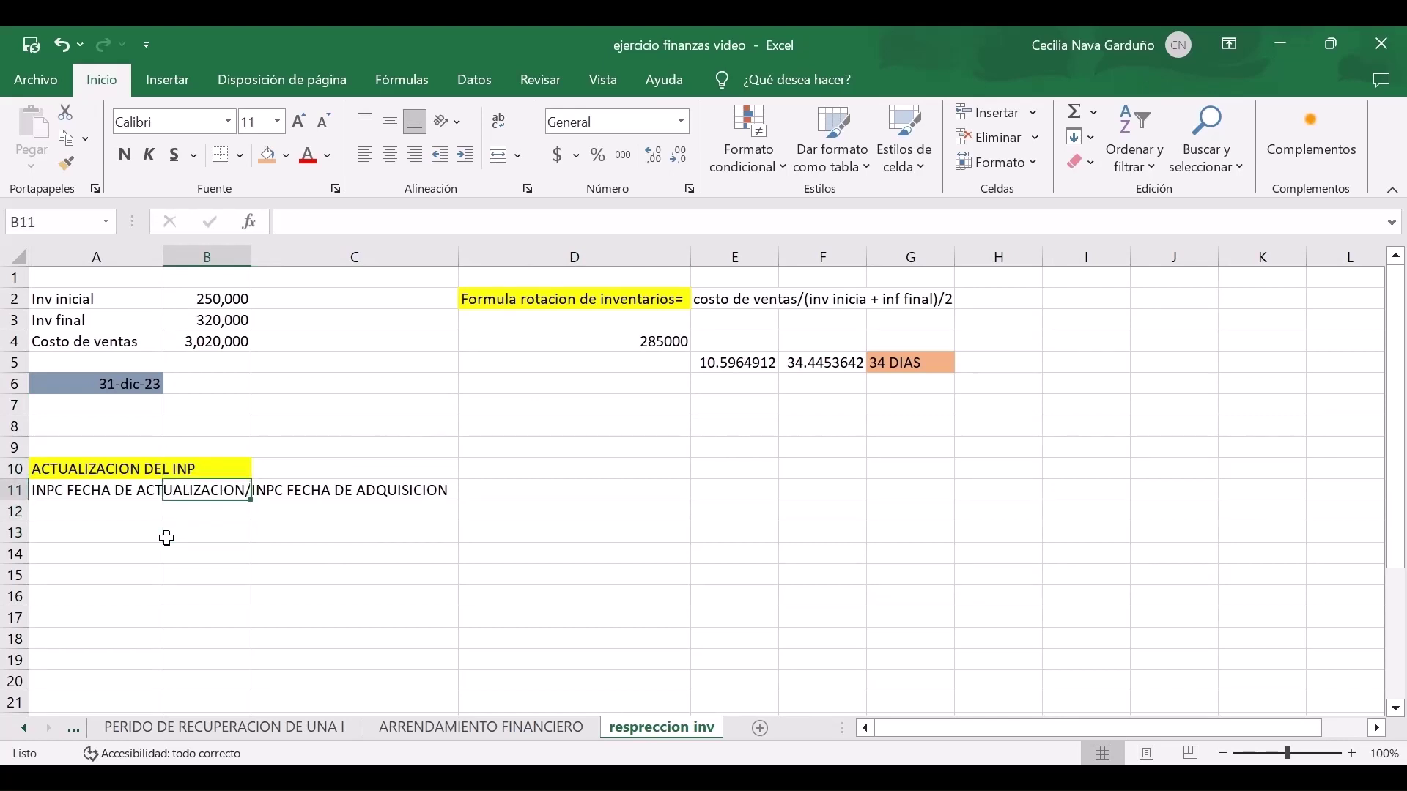
key(Up)
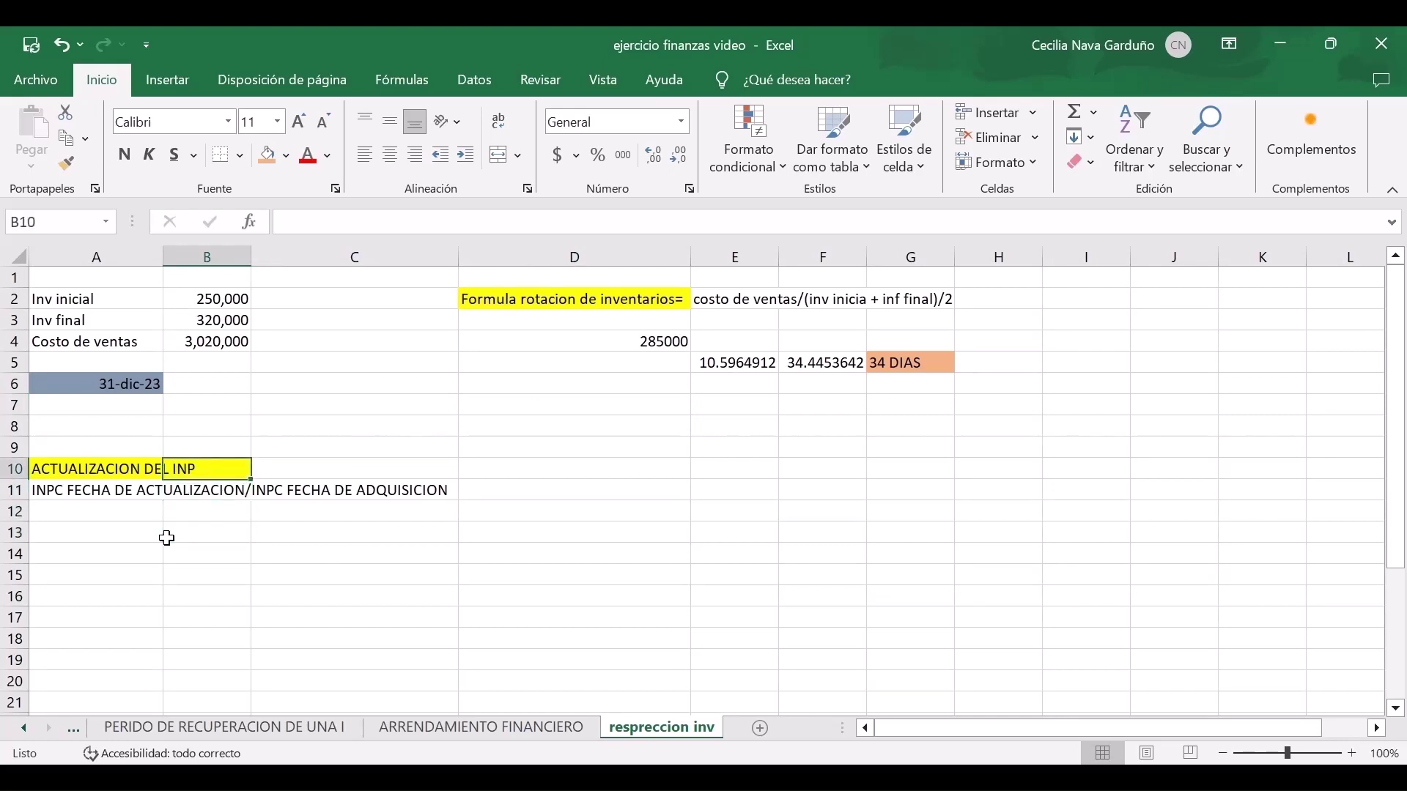
key(Left)
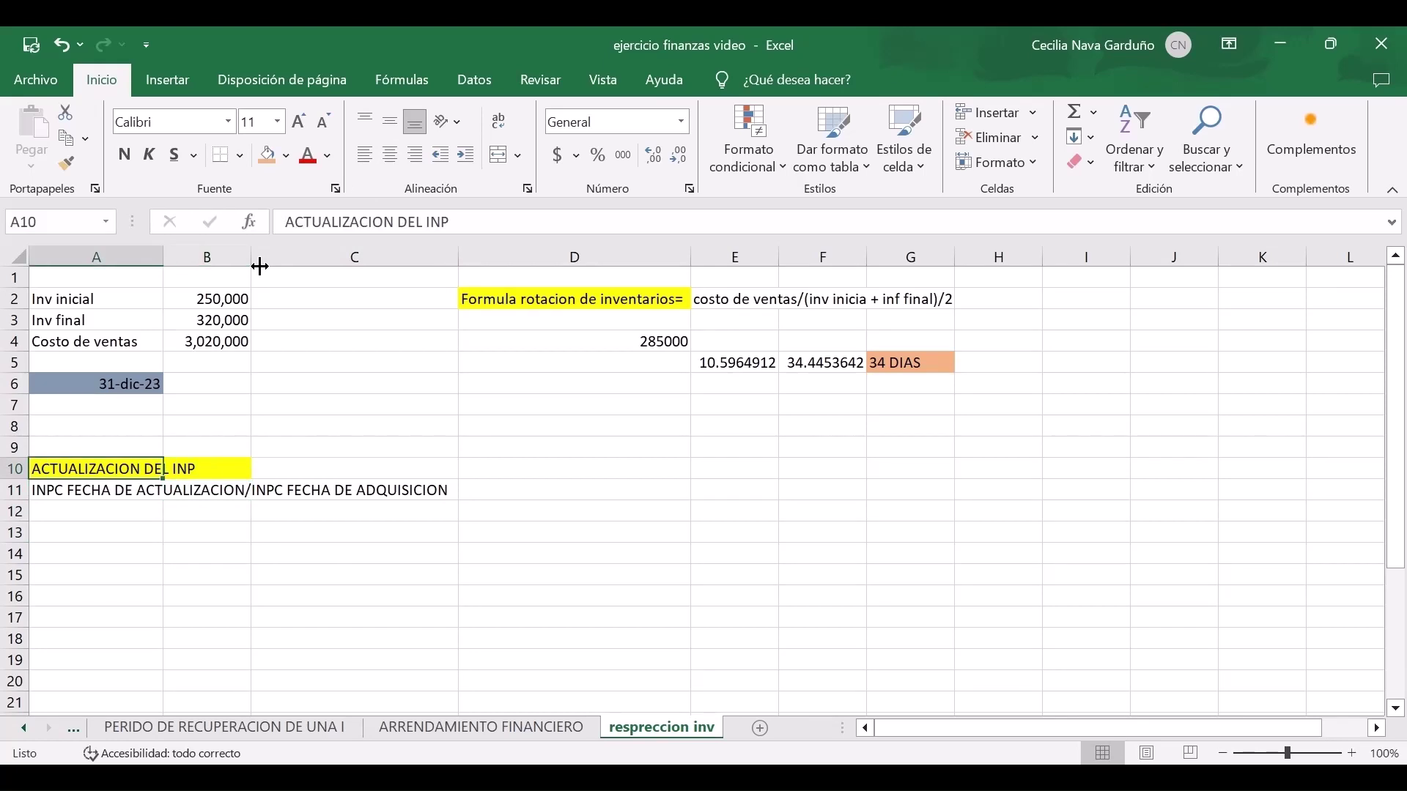
click(454, 223)
text(C)
key(Return)
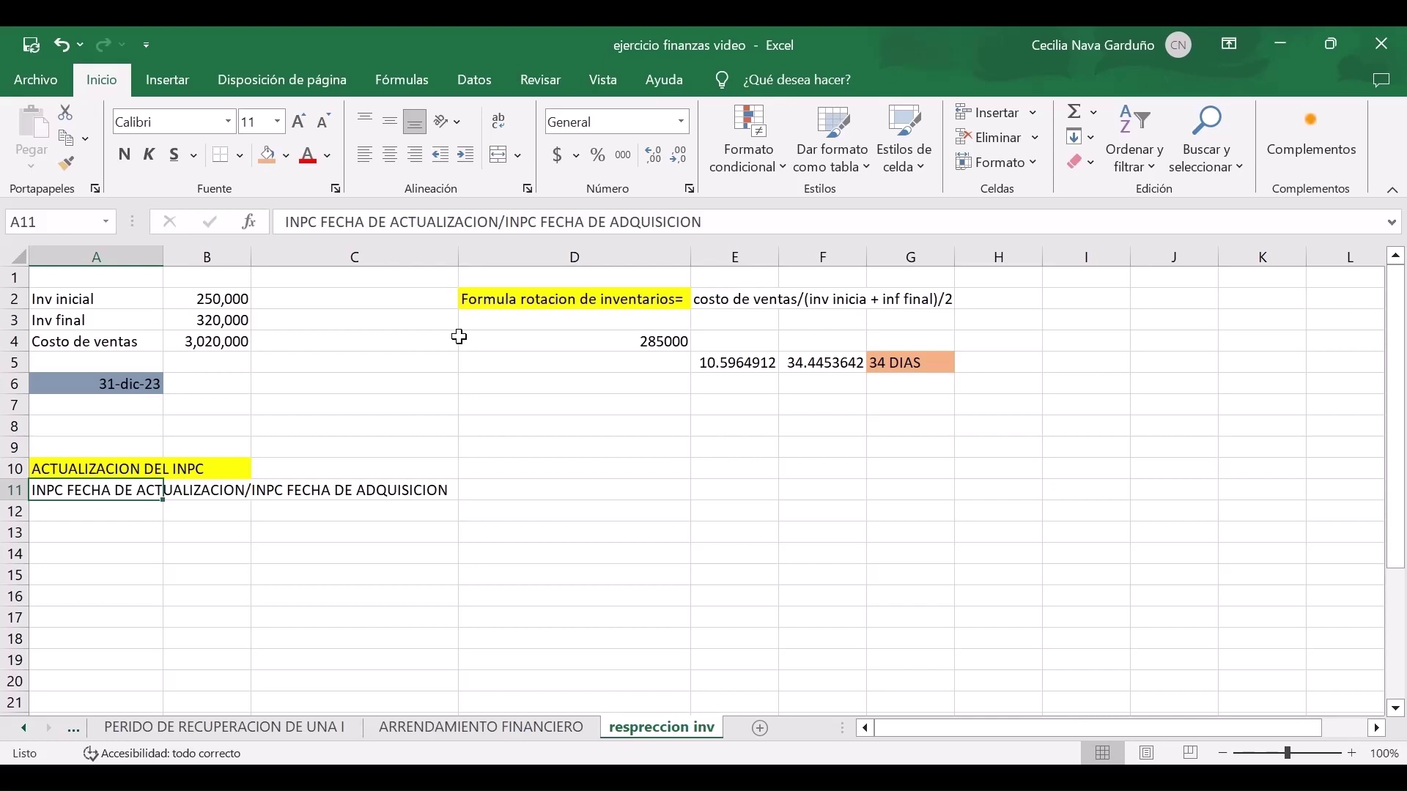
Enter the labels "INPC DIC 2023" in A13 and "INPC NOV 2023" in A14.
key(Down)
key(Down)
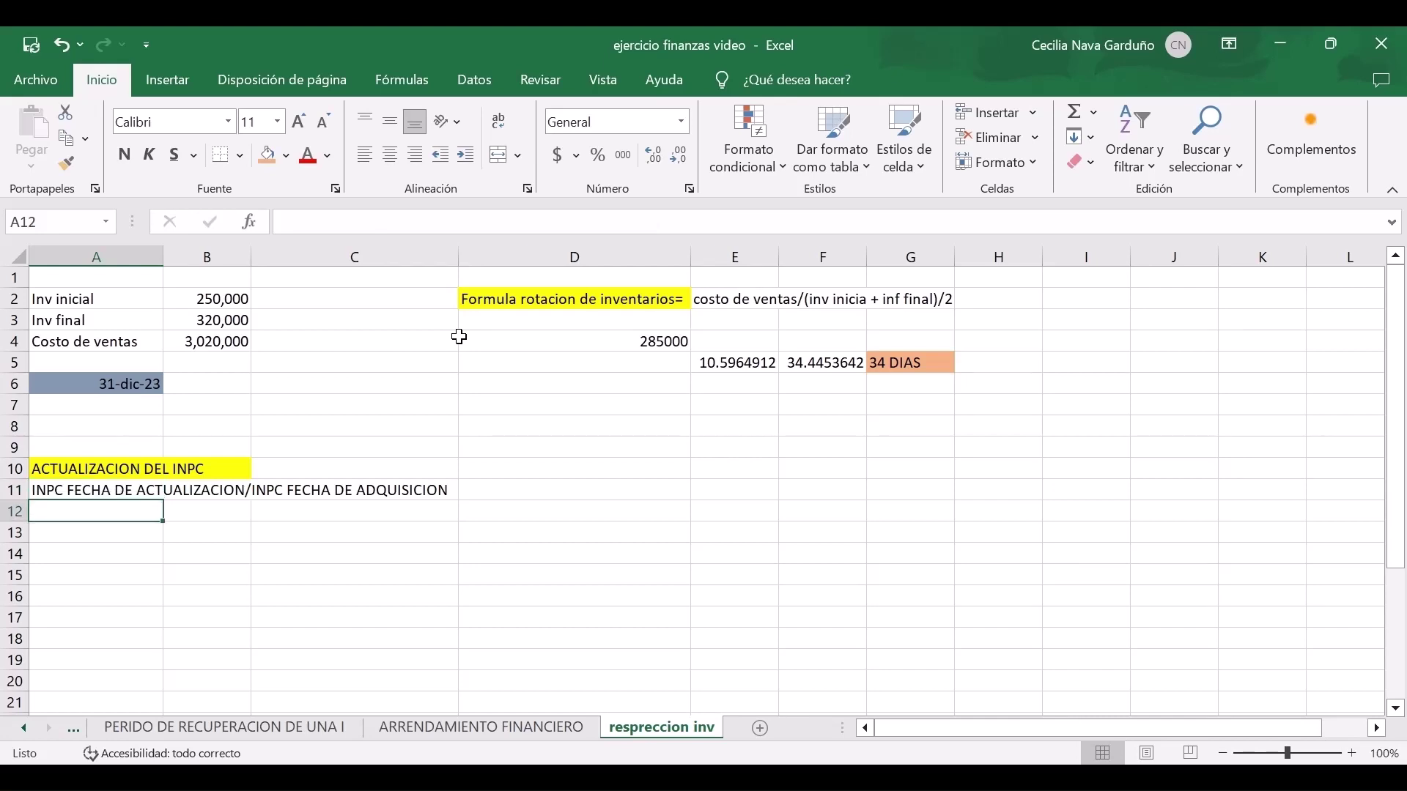
text(INPC)
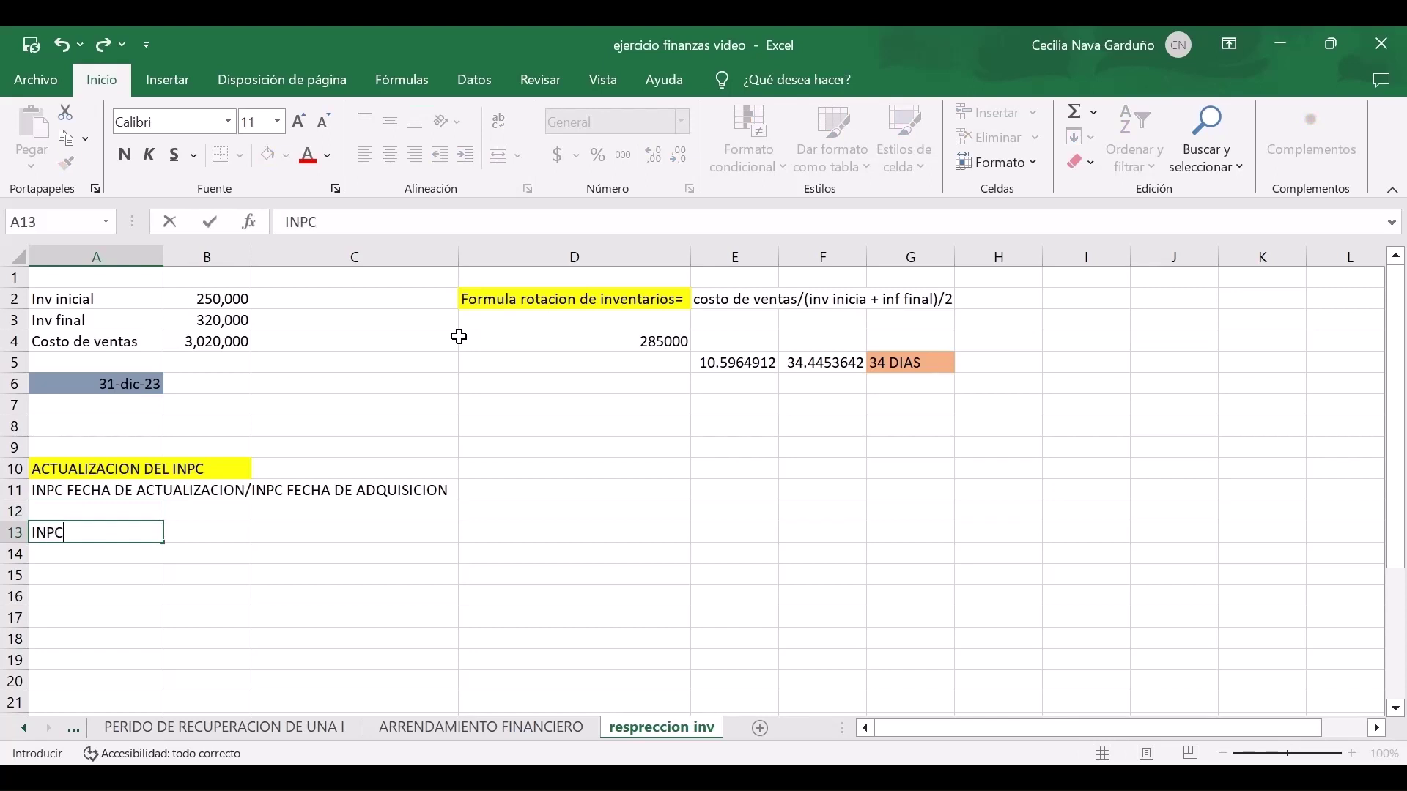
text( DIC 2023)
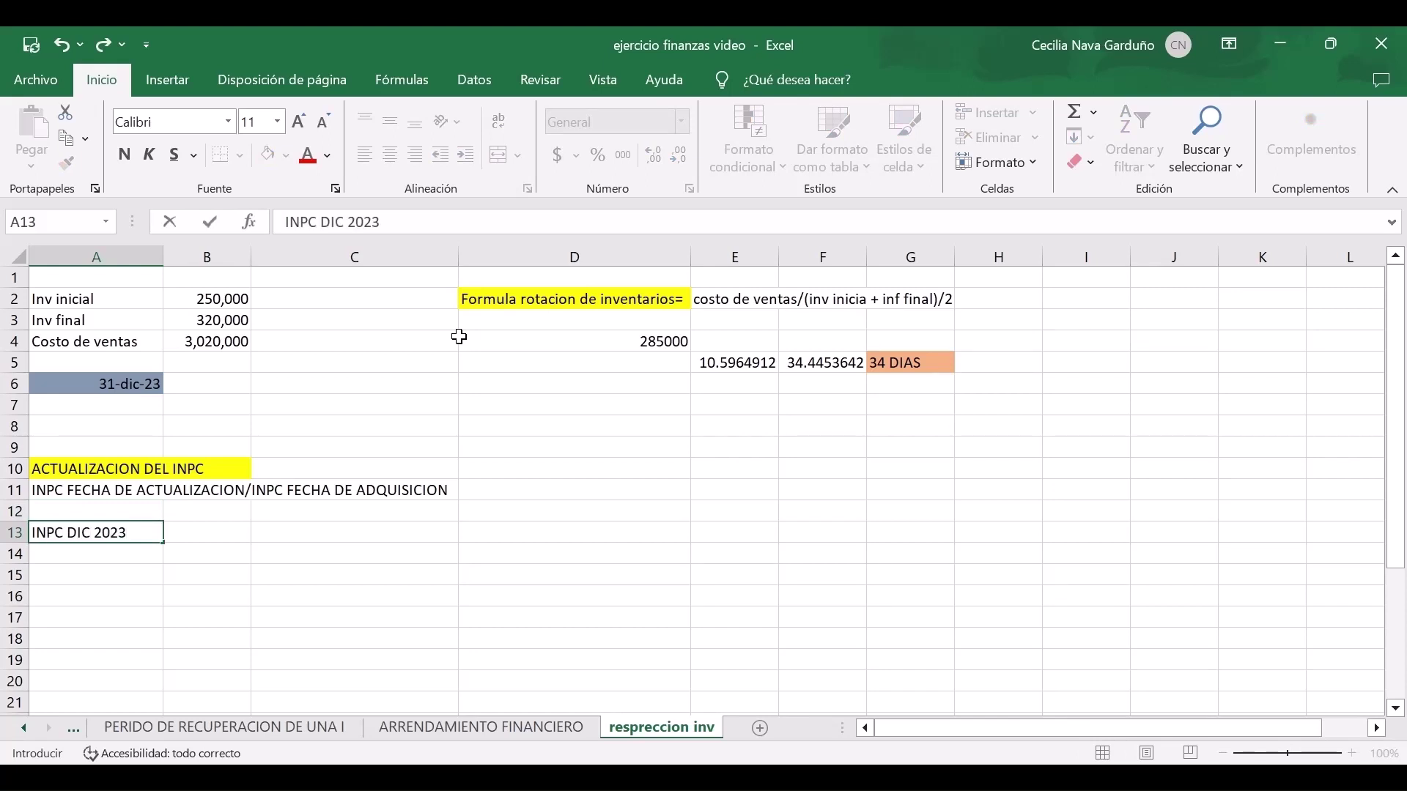
key(Return)
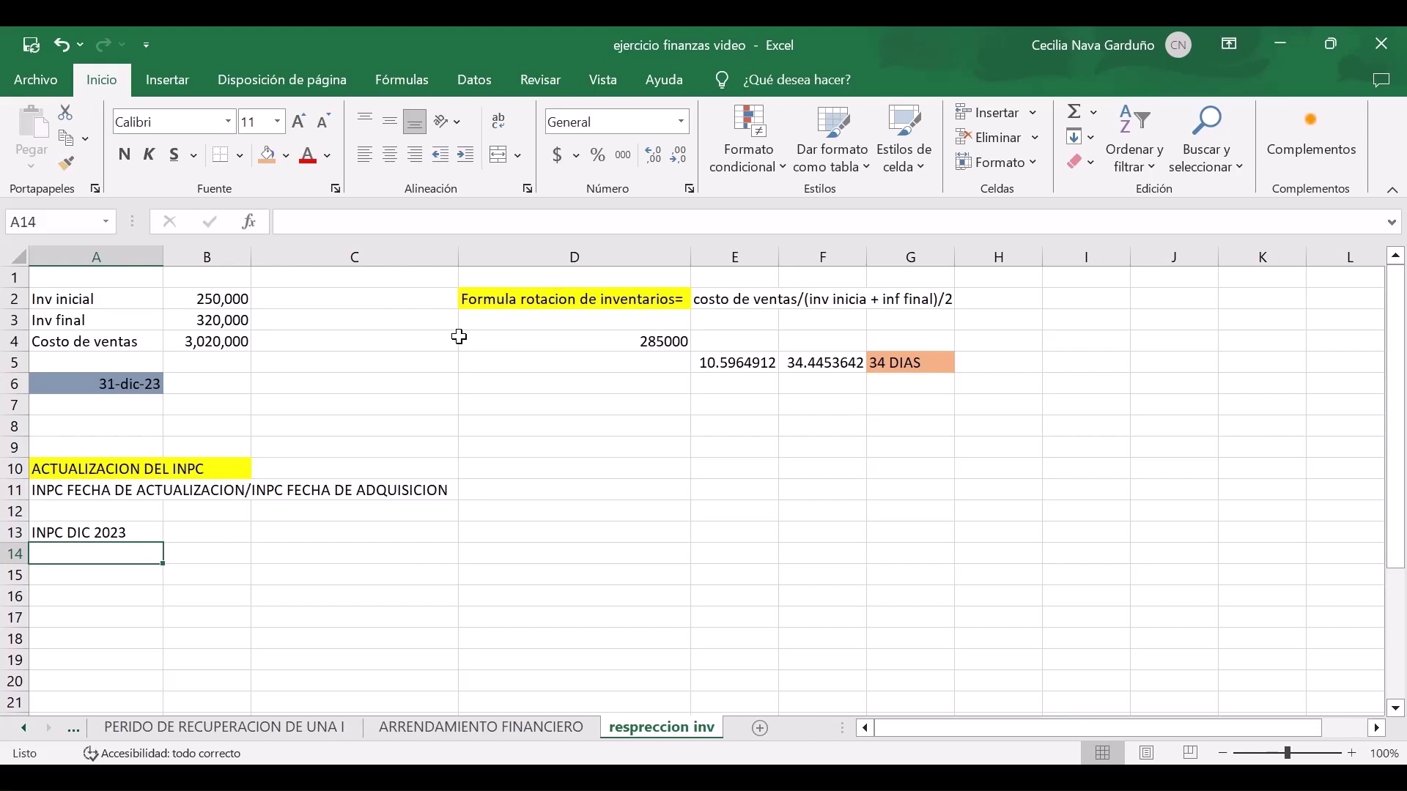
key(Up)
key(Down)
text(INPC )
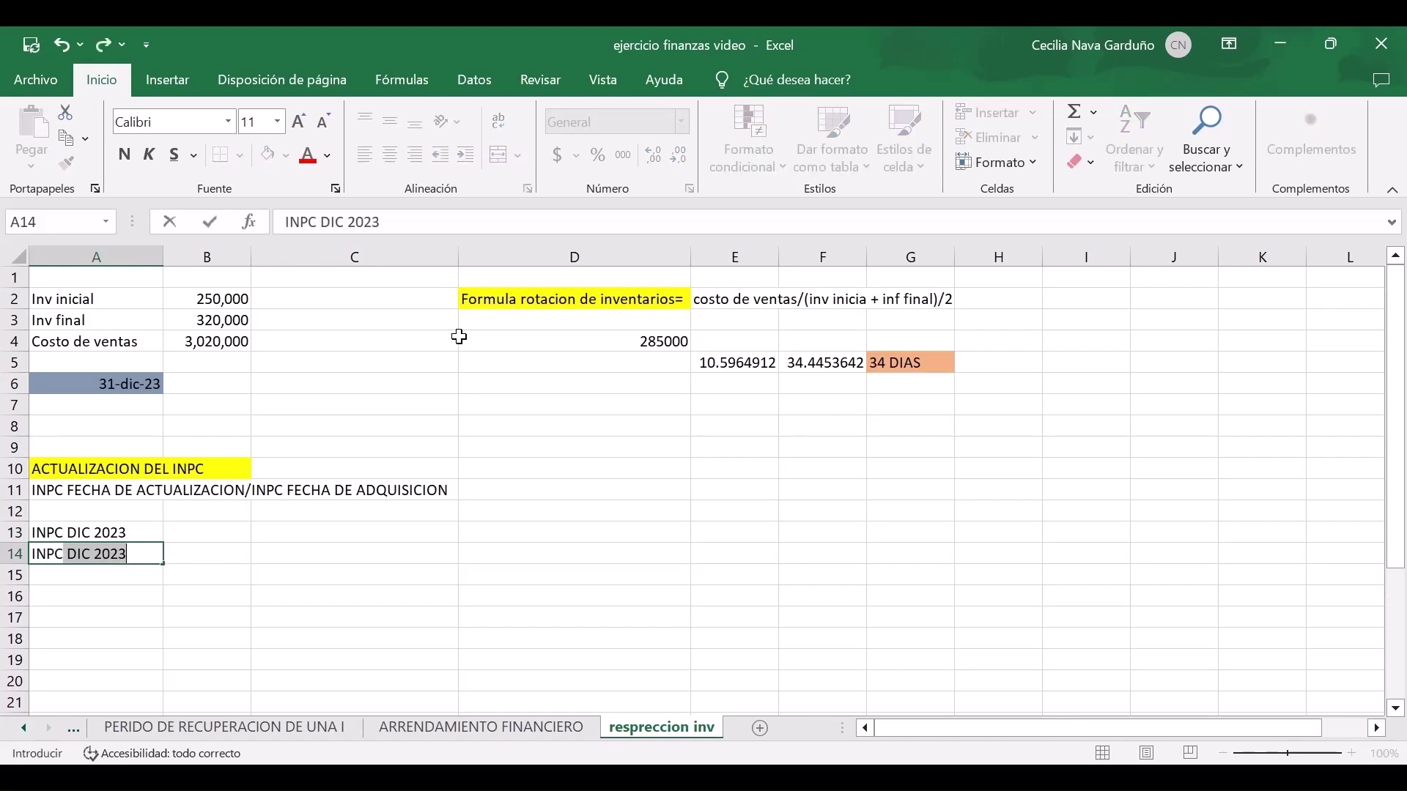
text(NOV )
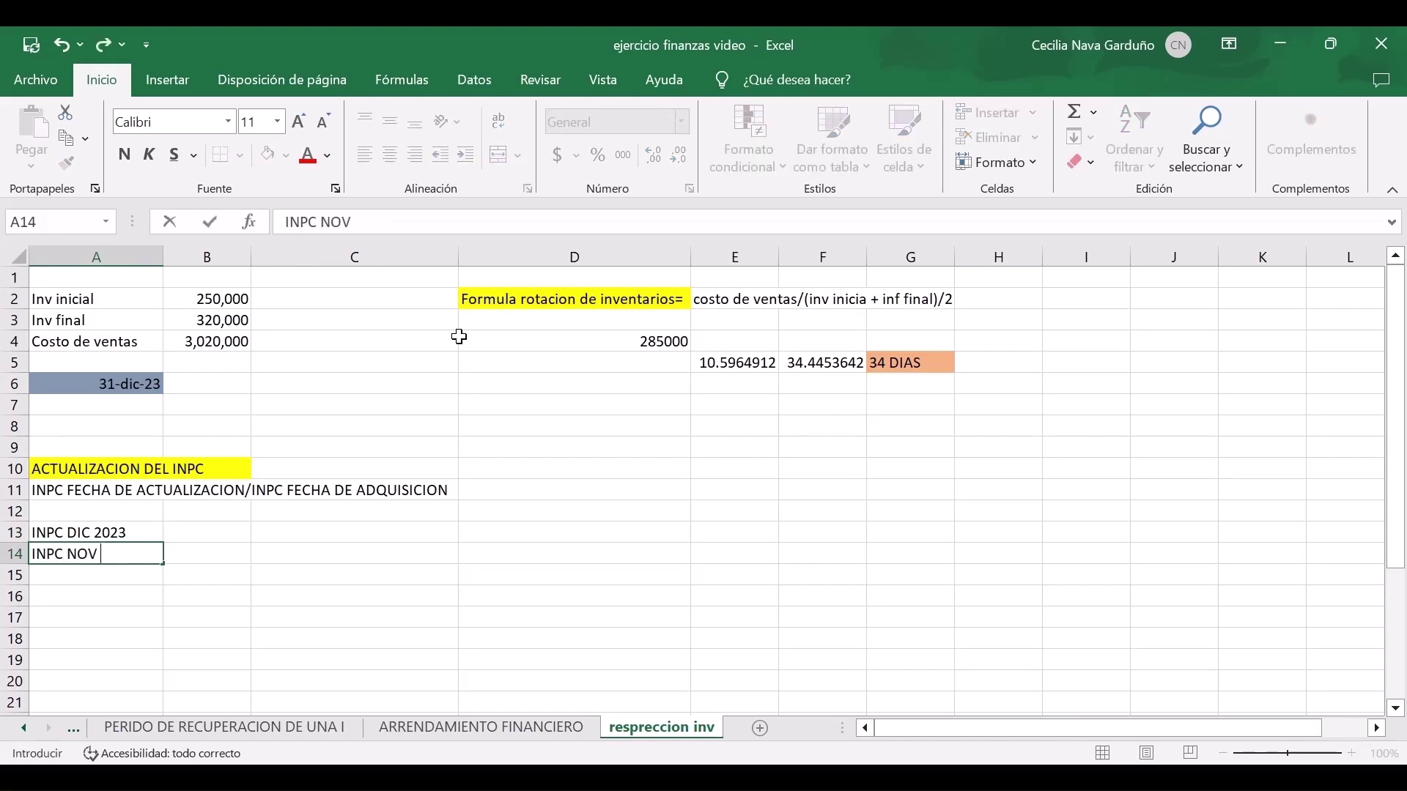
text(2023)
key(Return)
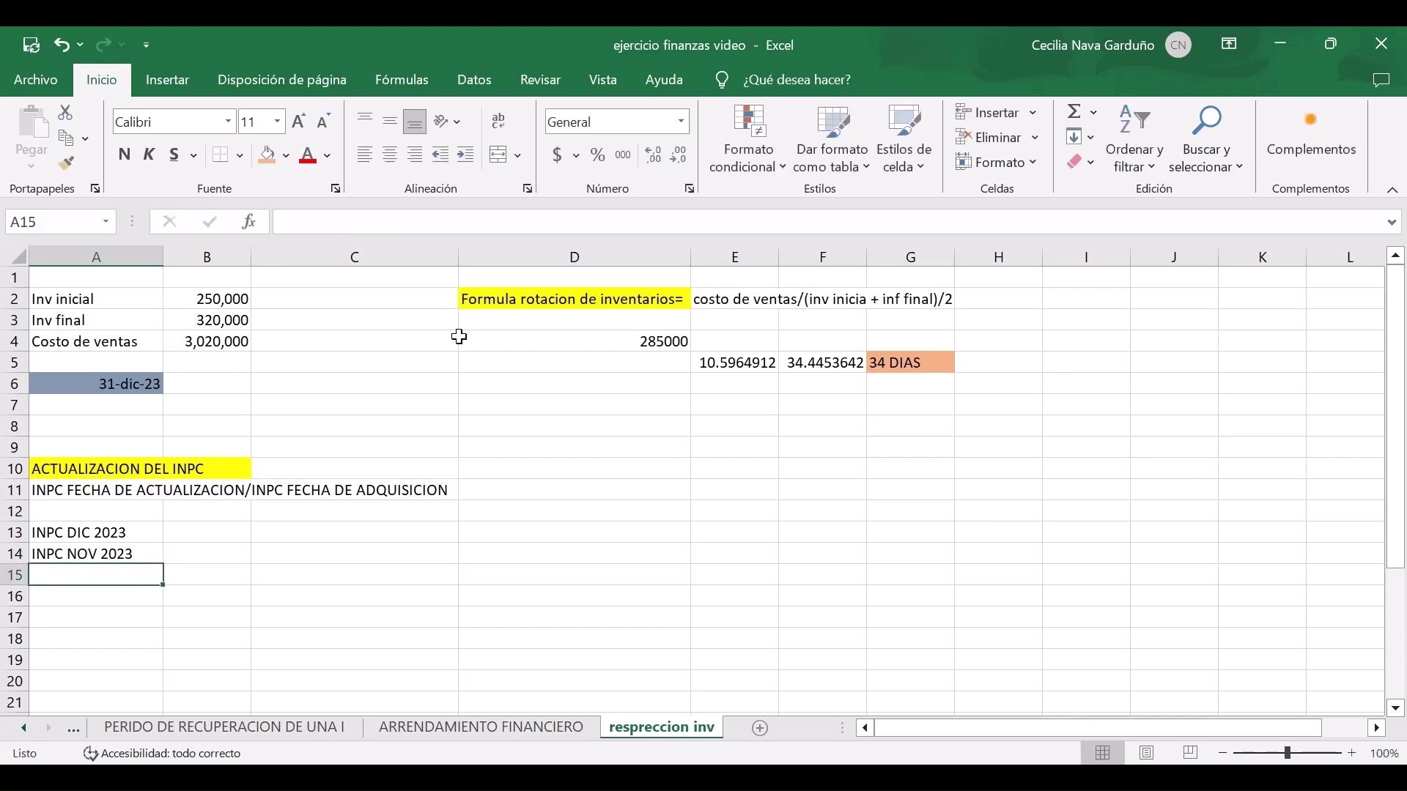
Enter the index values 132.373 in B13 for December 2023 and 131.445 in B14 for November 2023.
key(Up)
key(Up)
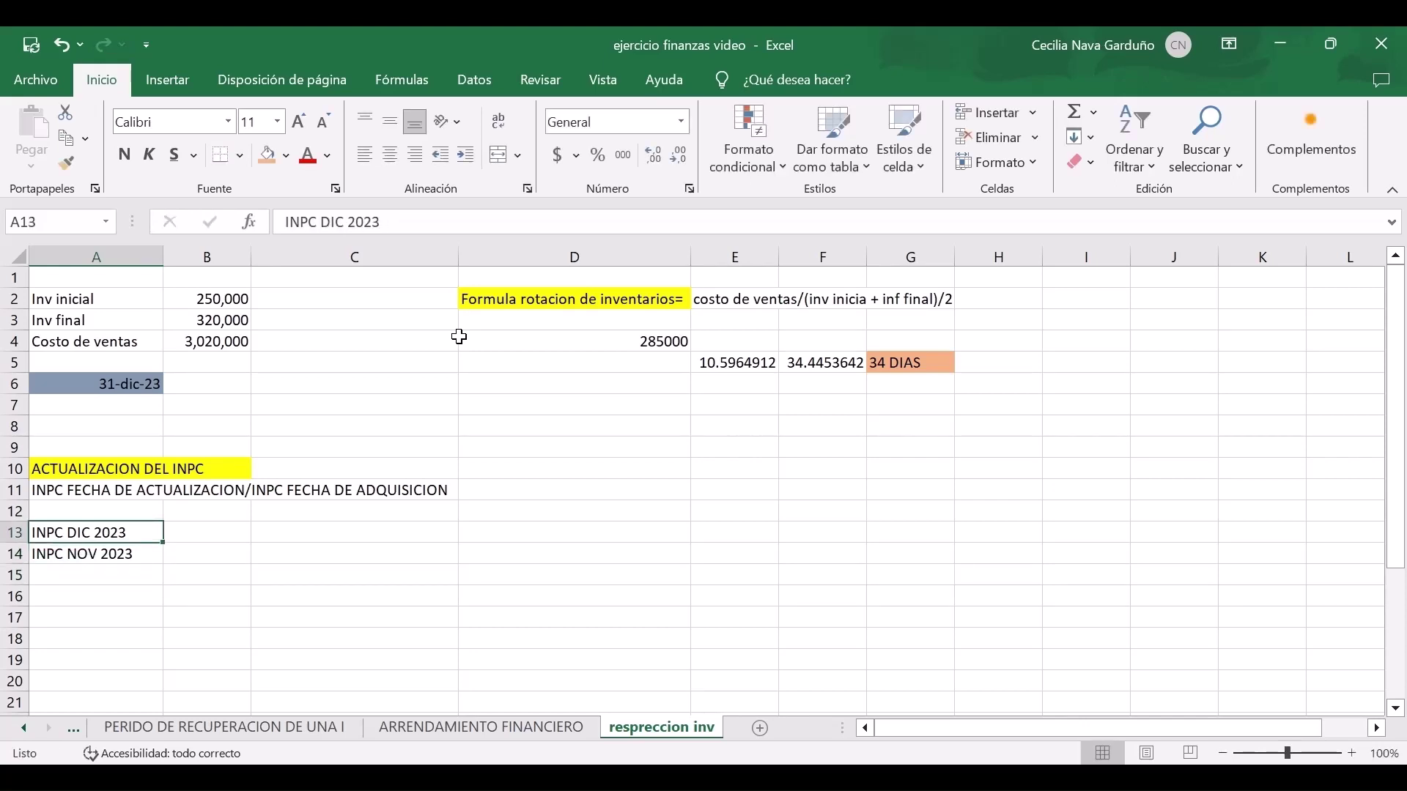
key(Right)
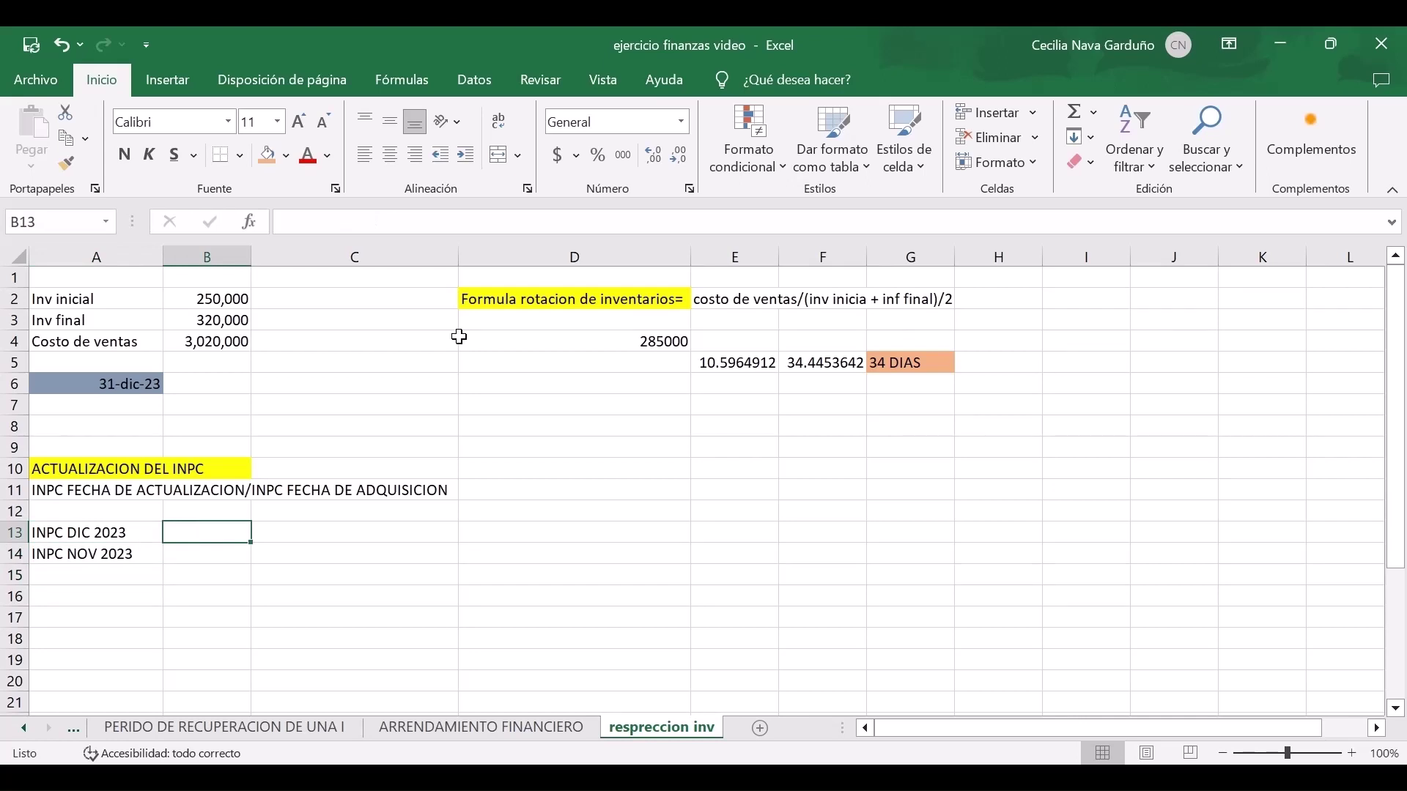
text(132)
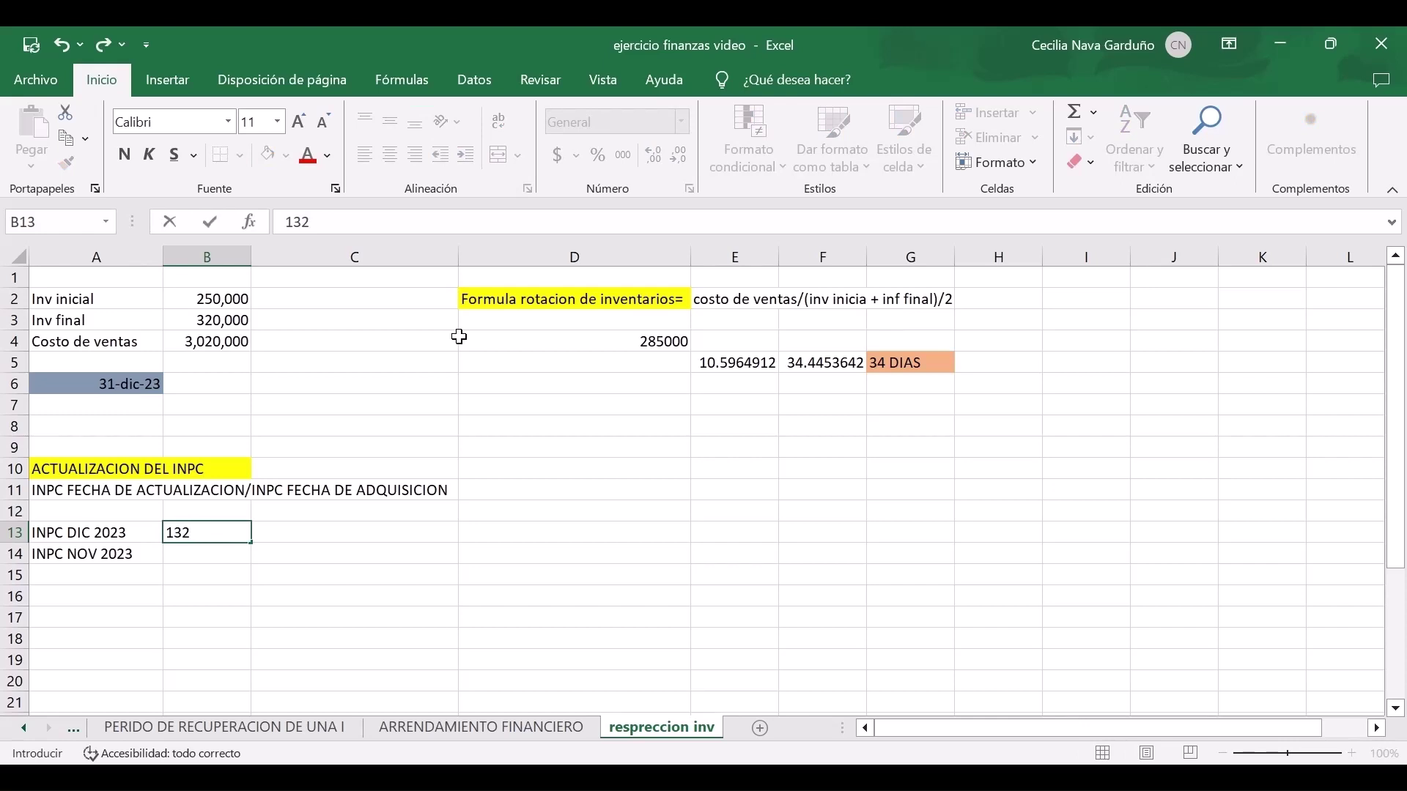
text(.373)
key(Return)
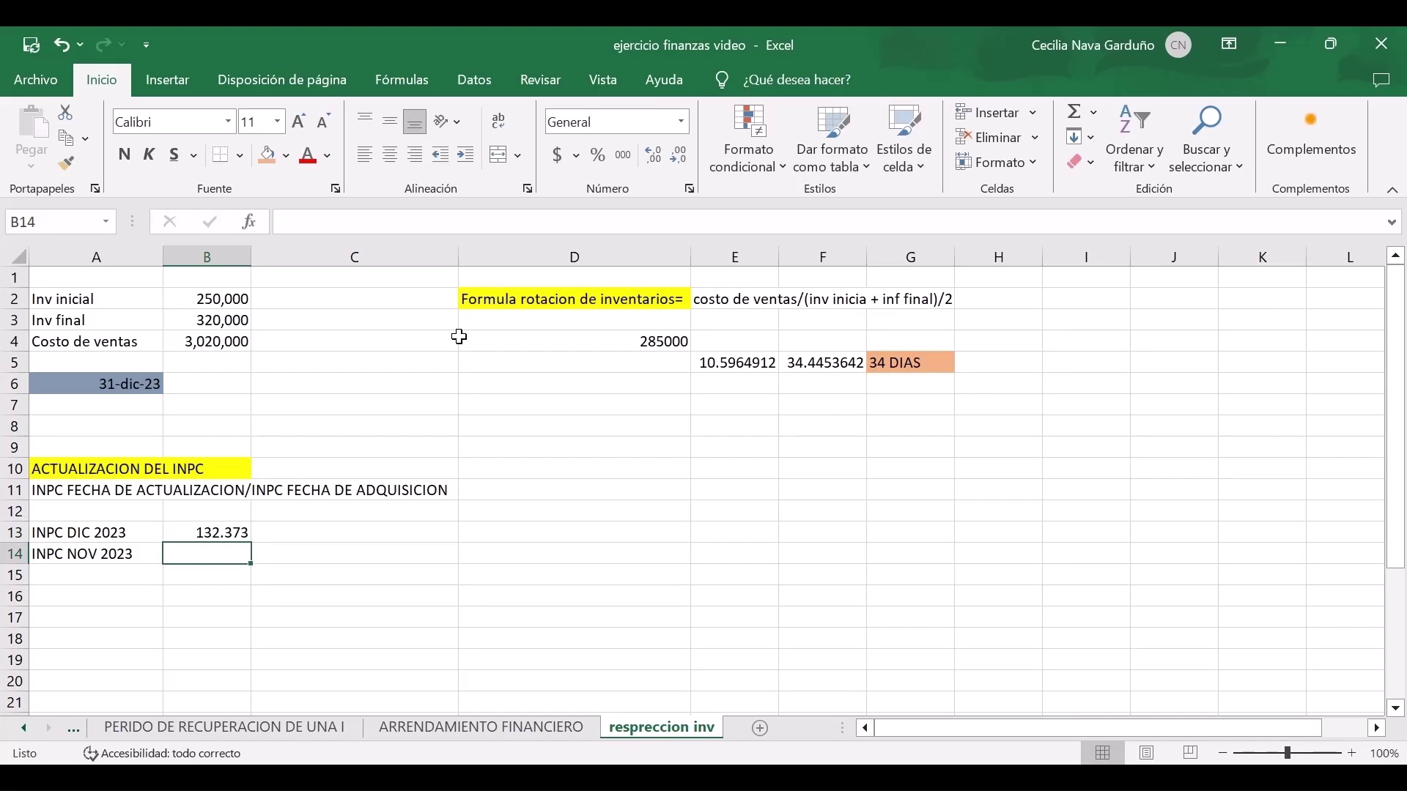
text(131)
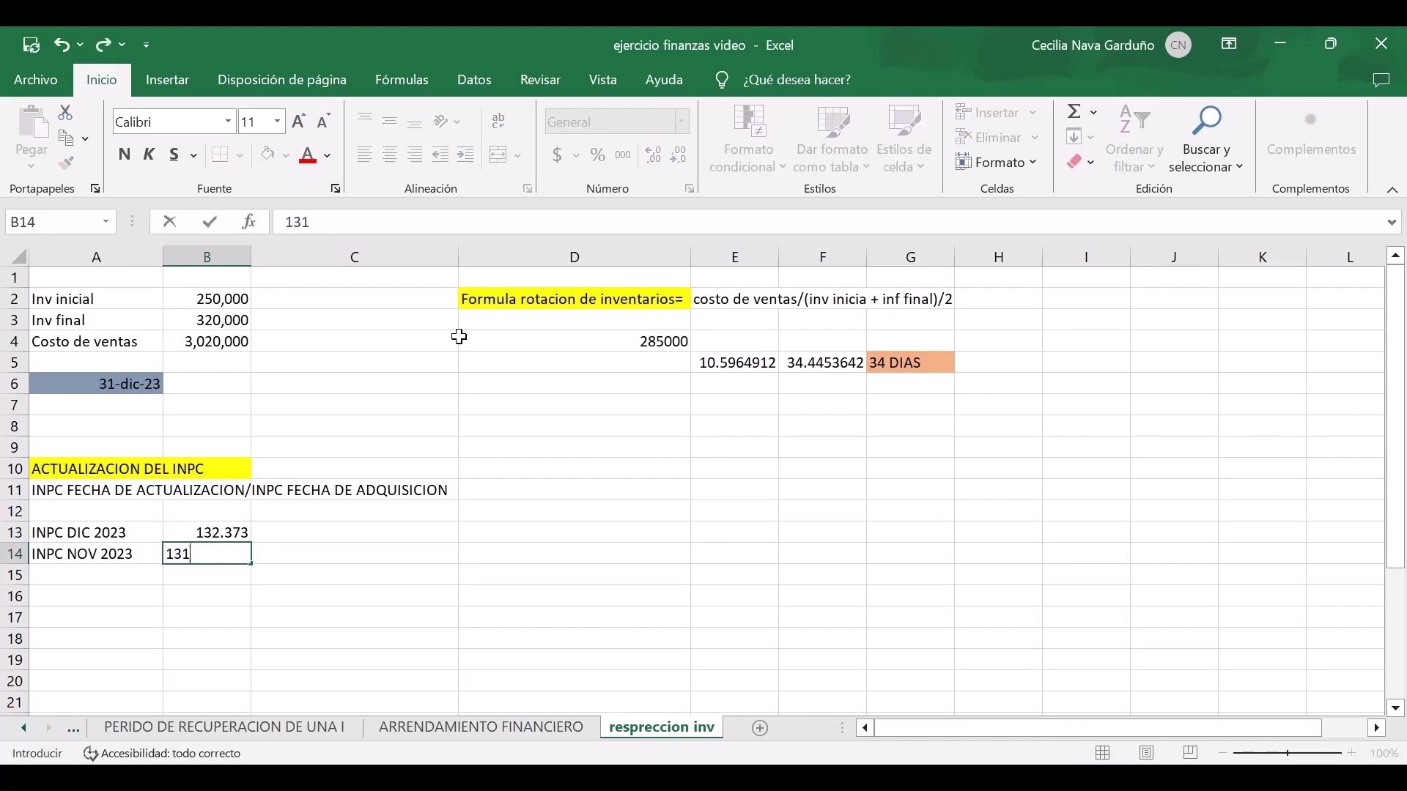
text(.445)
key(Return)
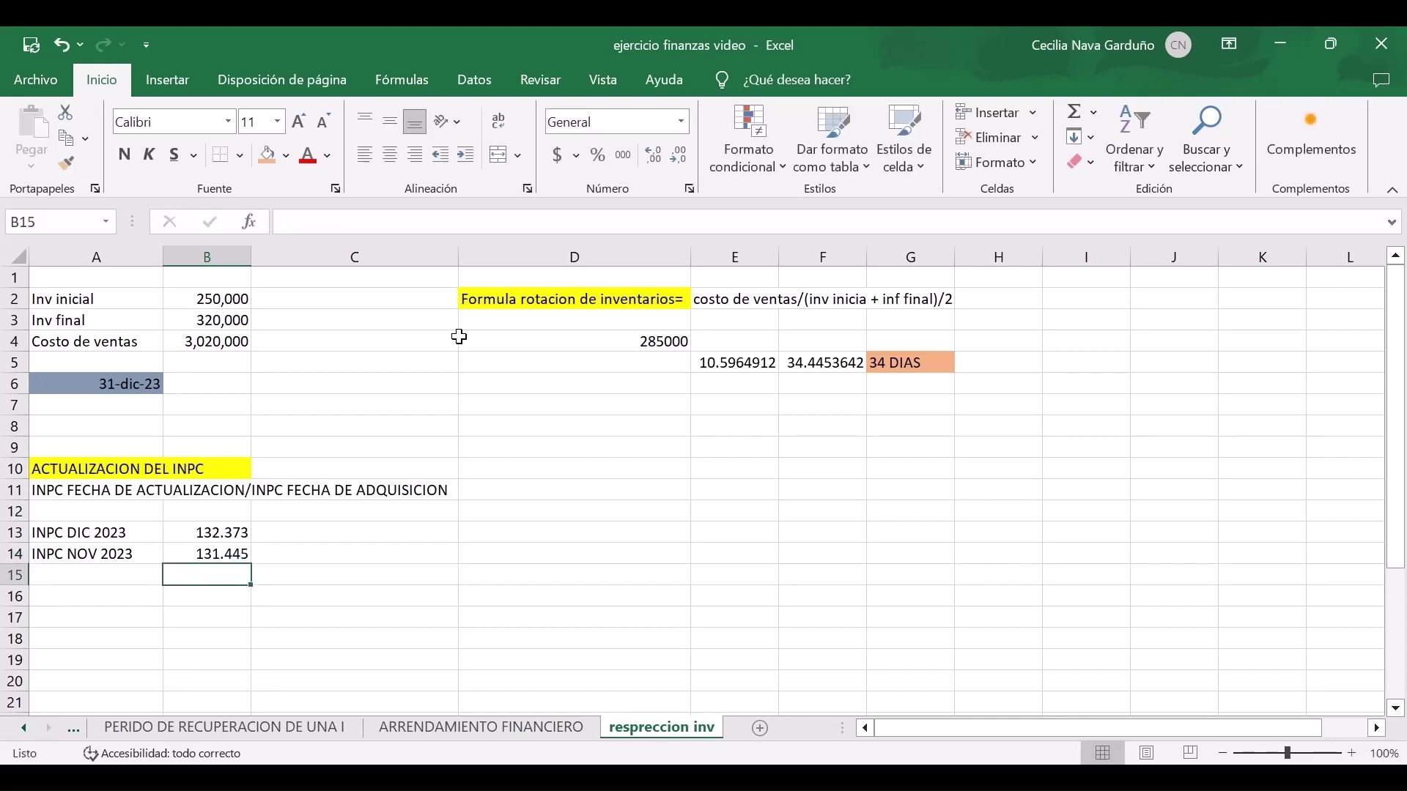
Calculate the INPC update factor in C13 by dividing the December index in B13 by the November index in B14.
key(Up)
key(Up)
key(Right)
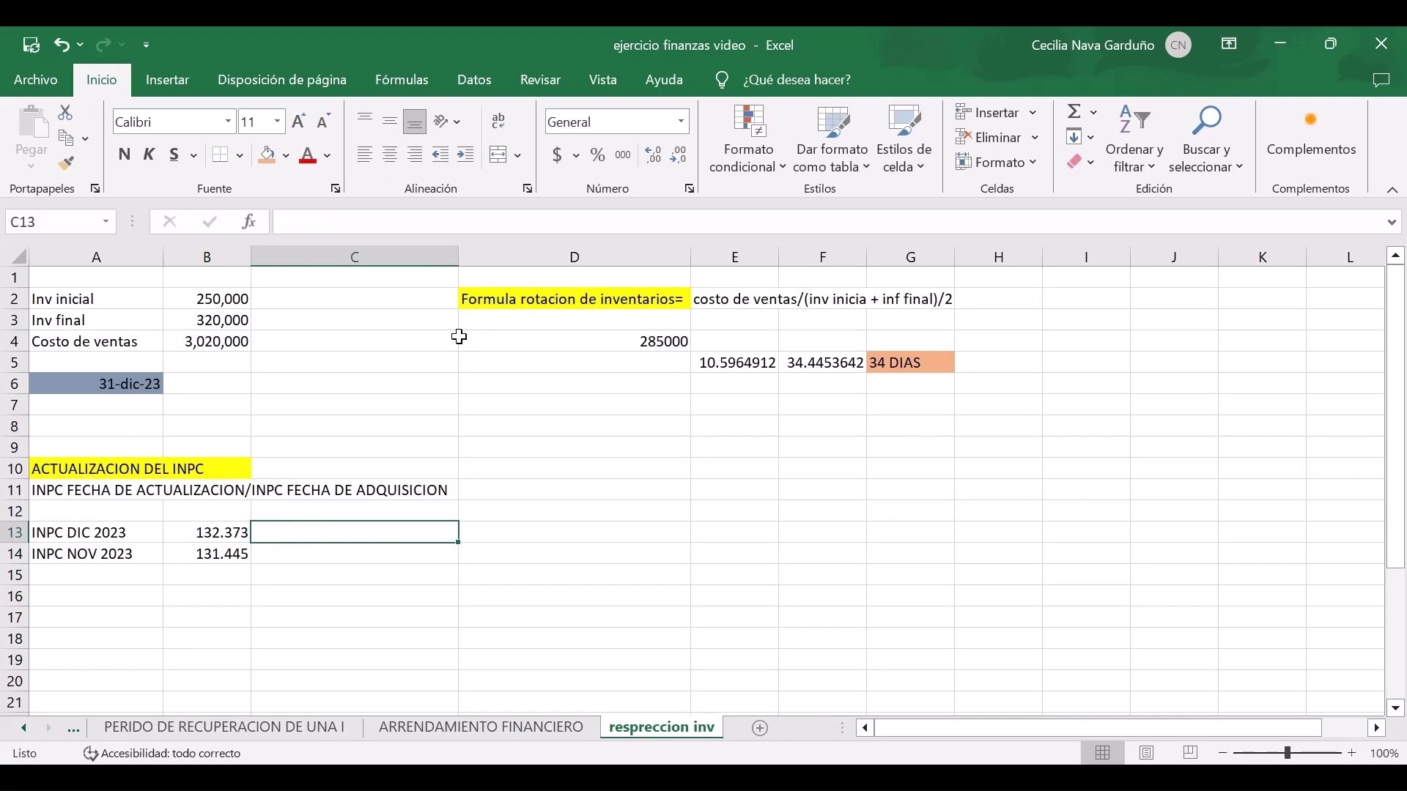
text(=)
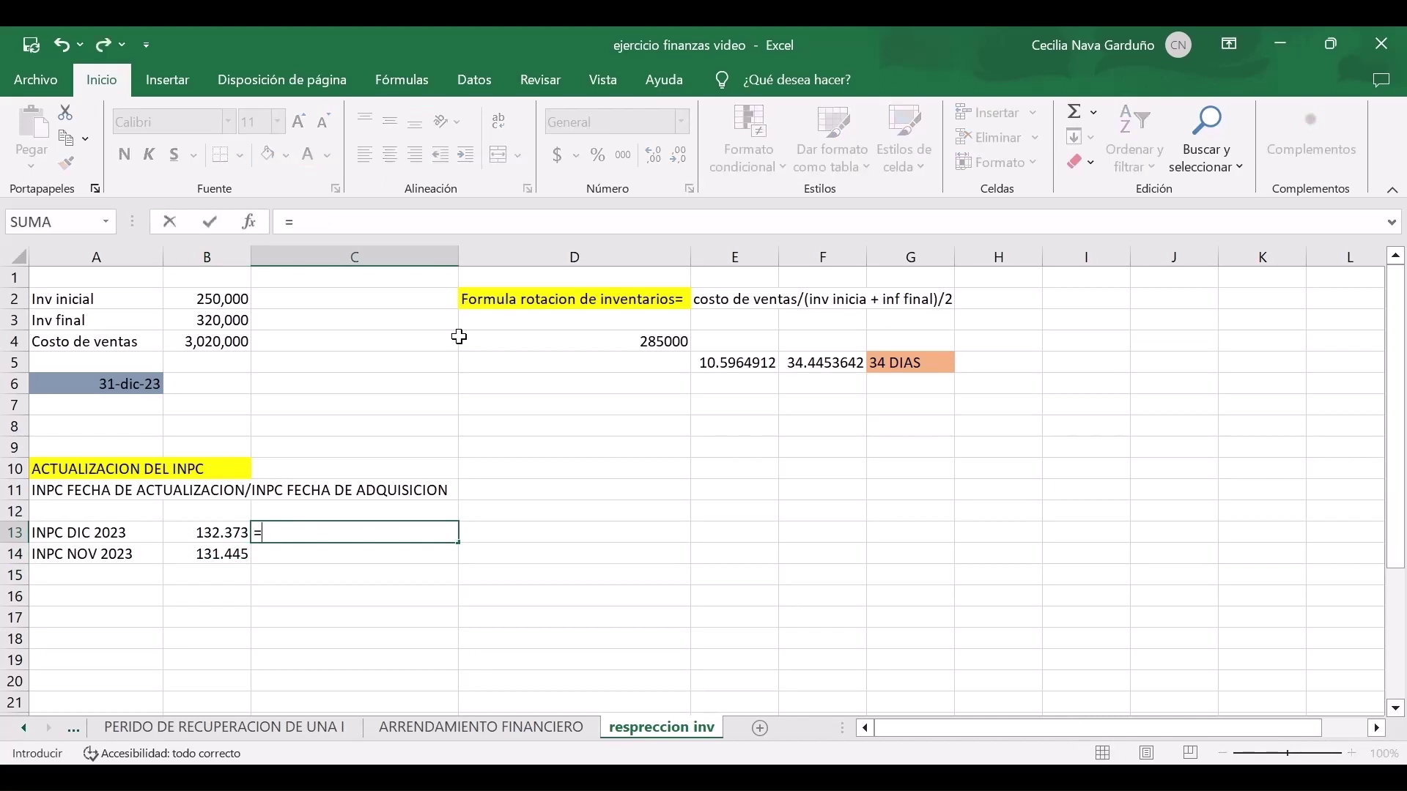
key(Left)
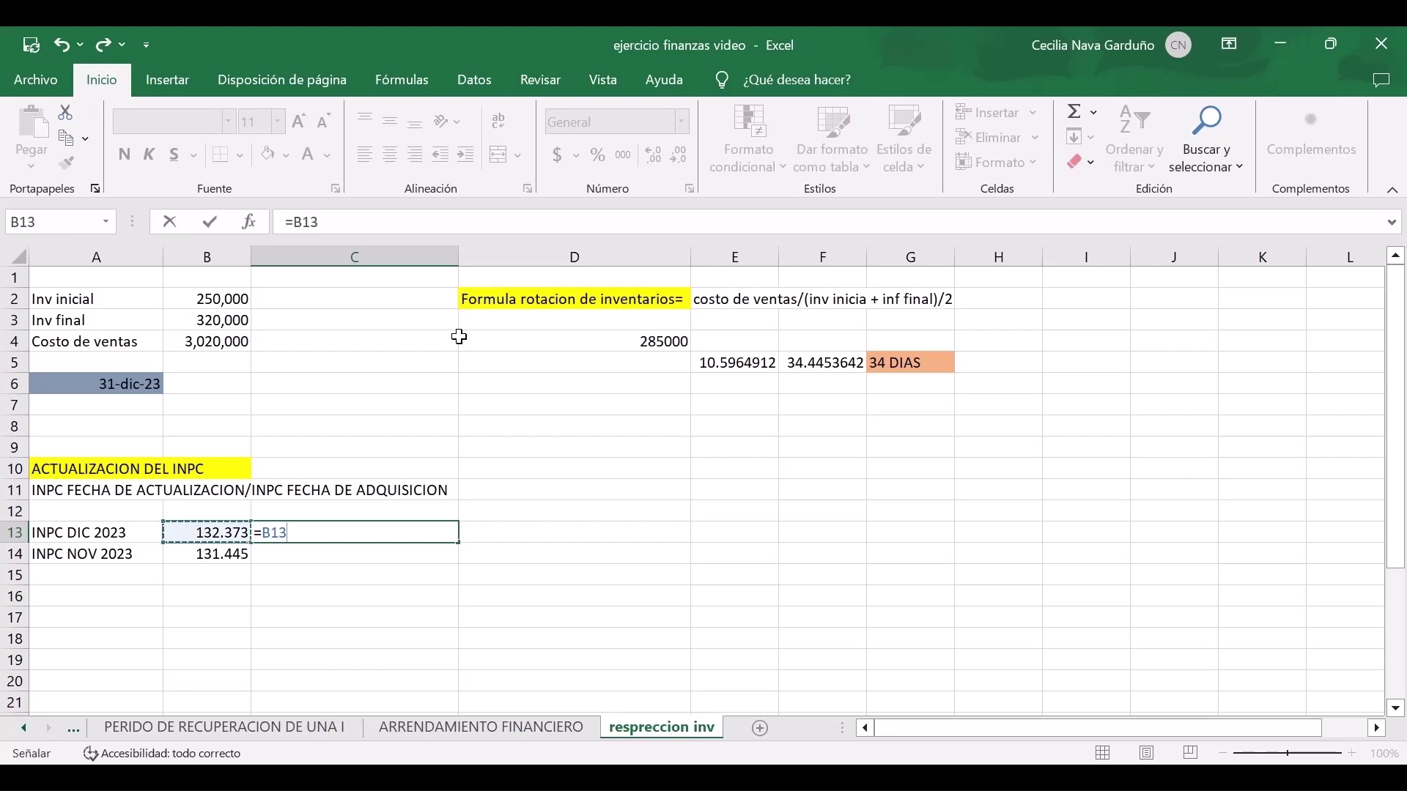
text(/)
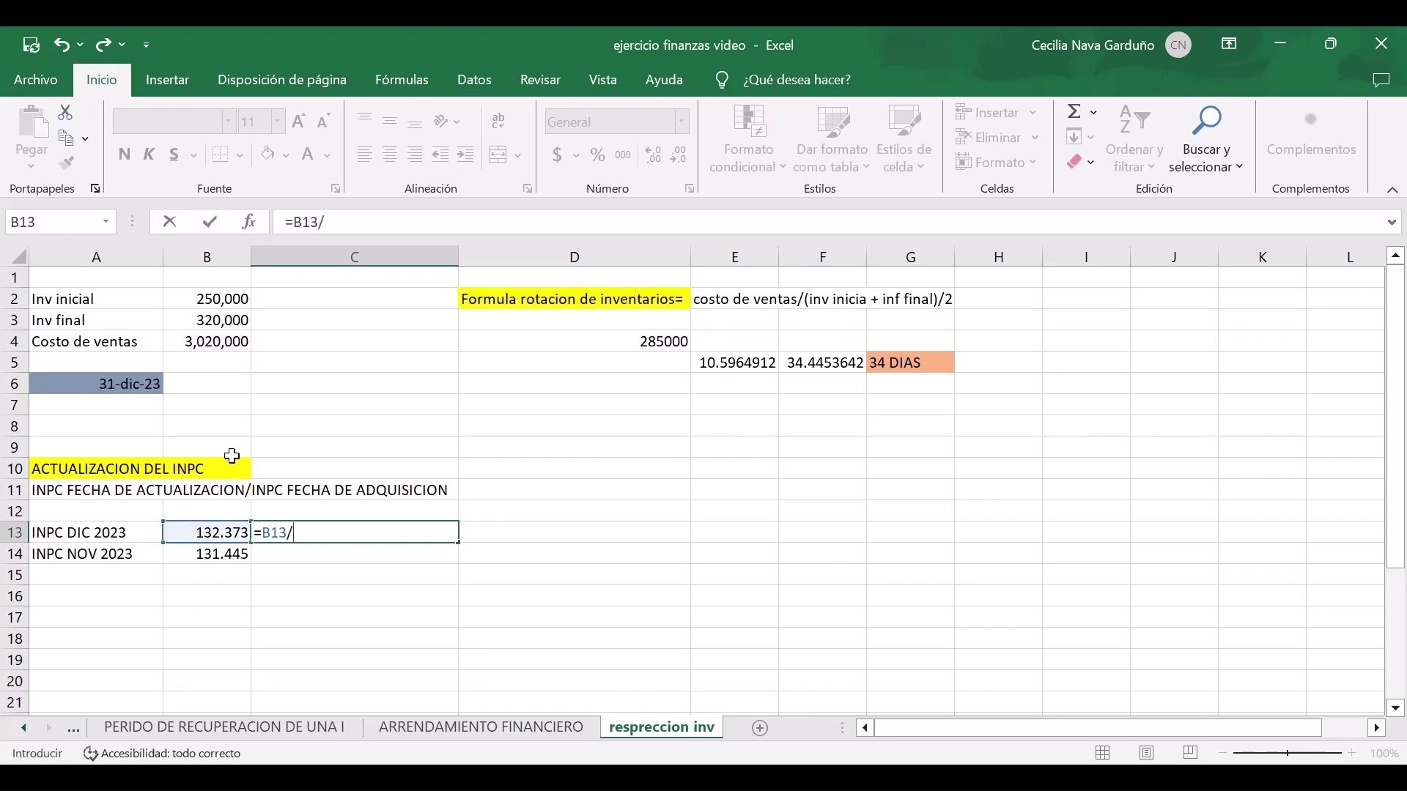
click(192, 556)
key(Return)
key(Up)
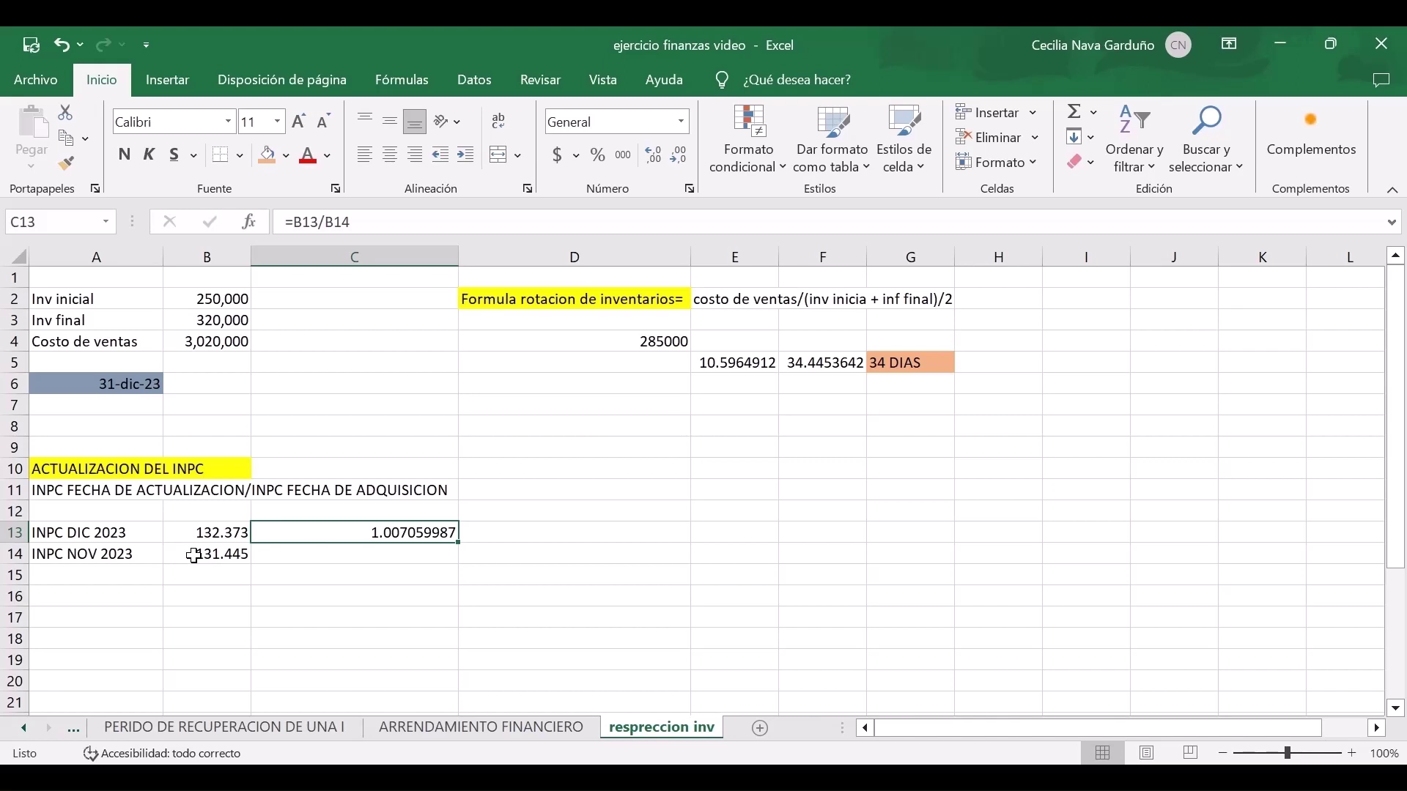
Enter the label "INPC ACTUALIZADO" in D13 beside the update factor.
key(Right)
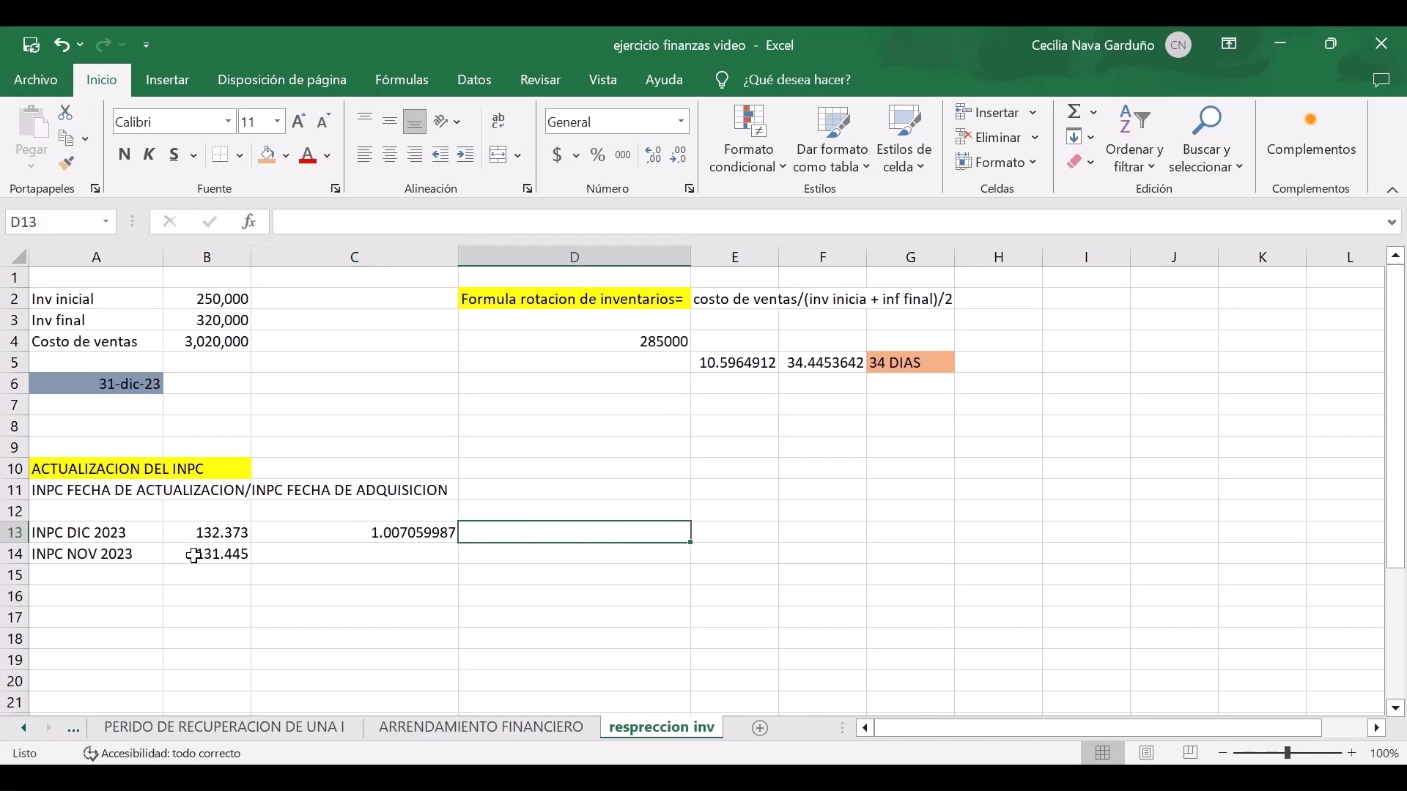
text(INPO)
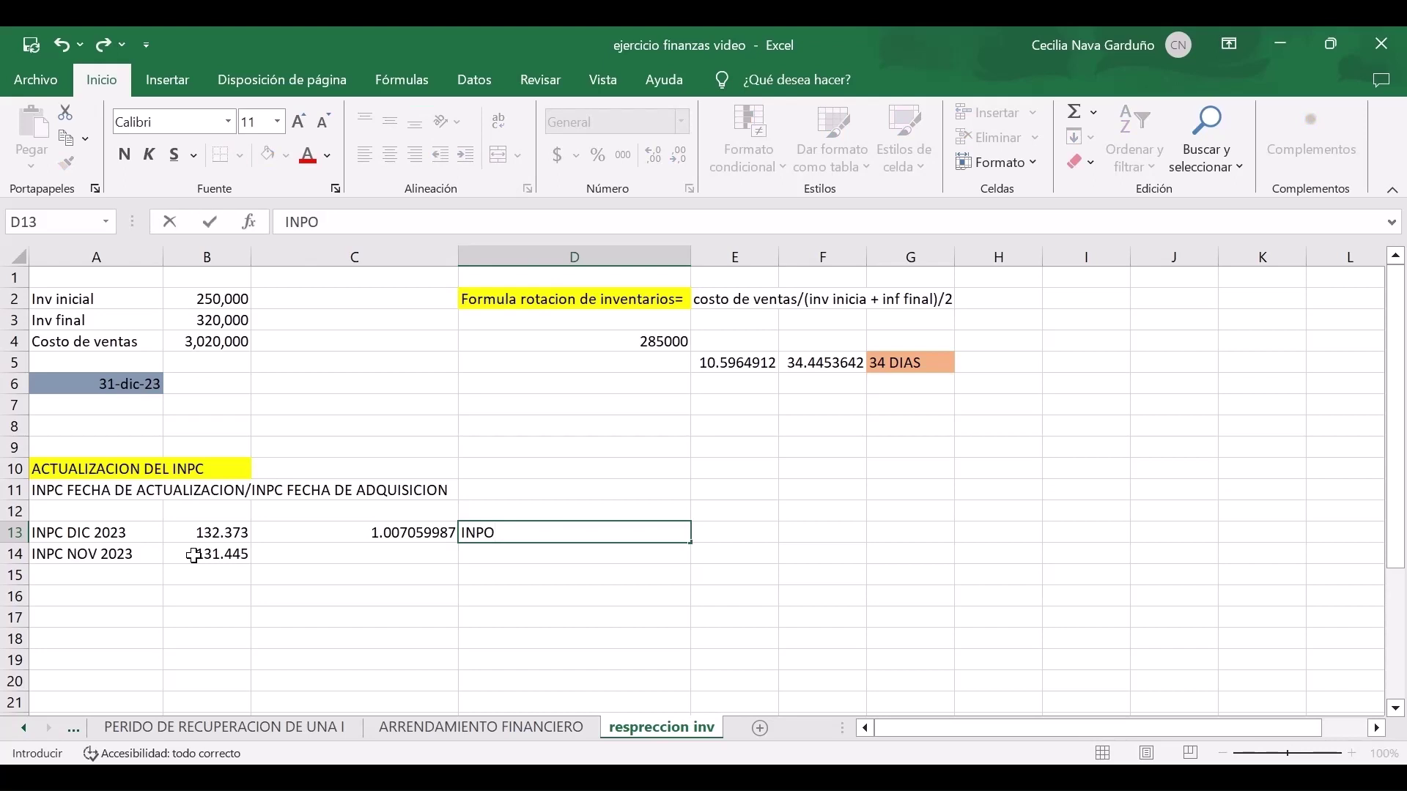
key(BackSpace)
text(C ACTU)
text(ALIZADO)
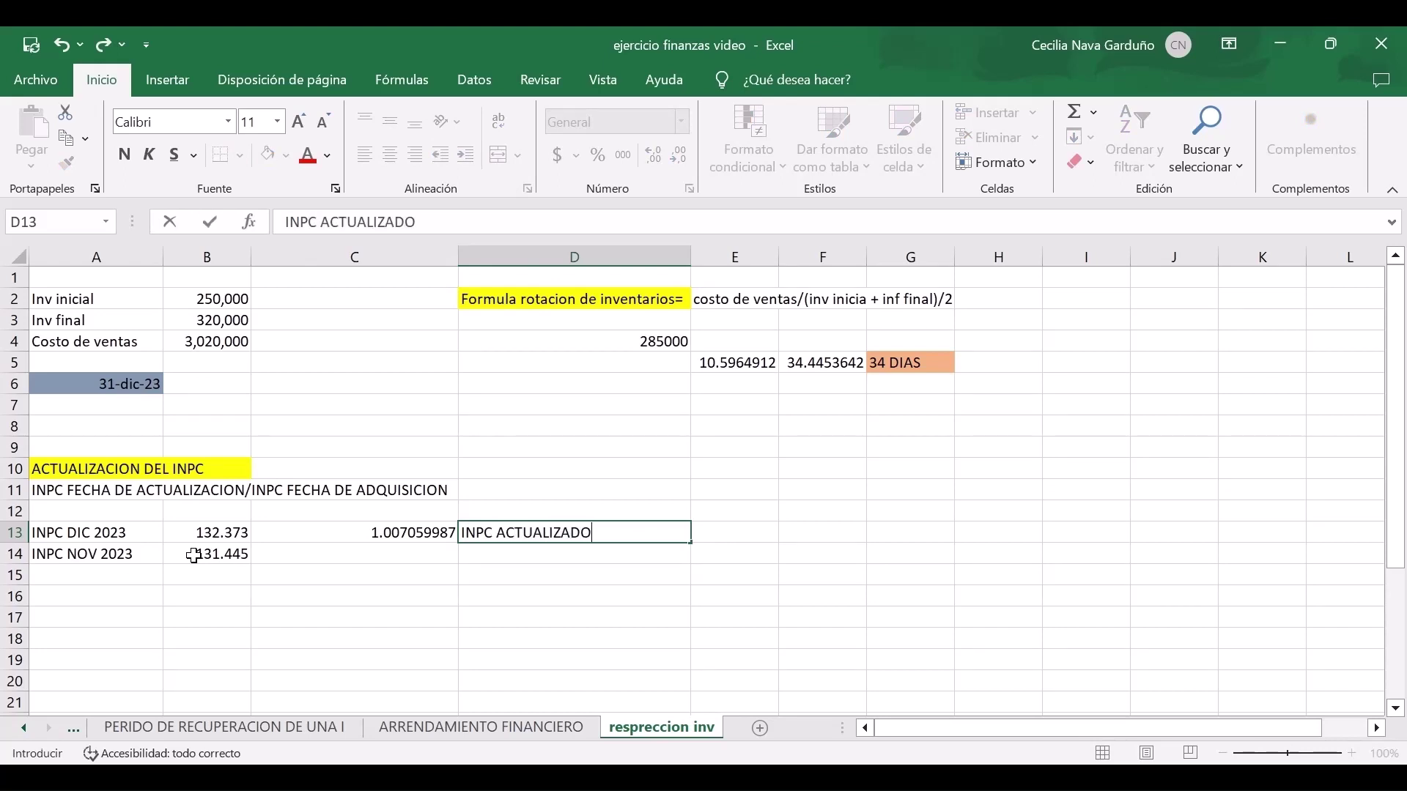
key(Return)
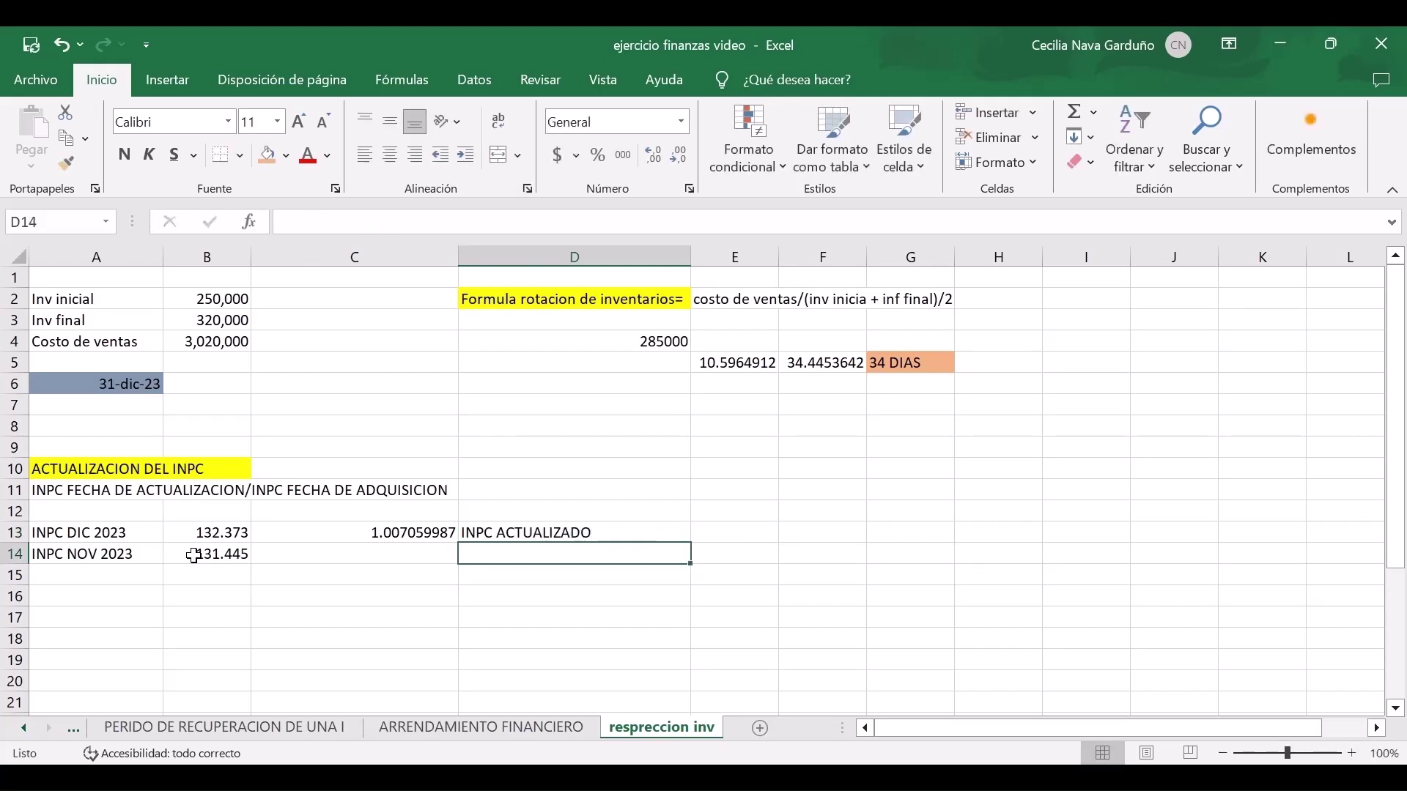
Highlight the update factor and its label in C13:D13 with an orange fill.
key(Up)
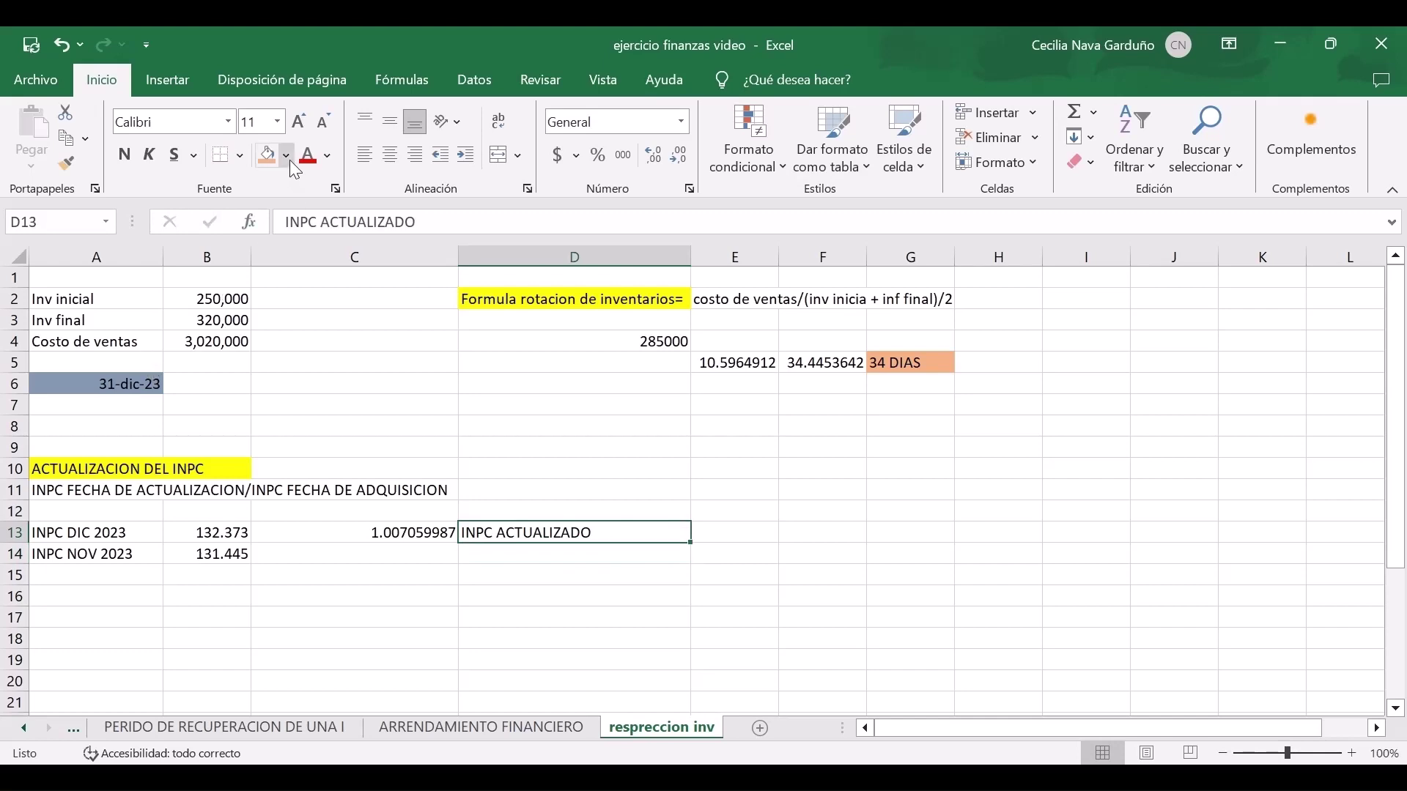
click(433, 535)
drag(433, 534, 491, 535)
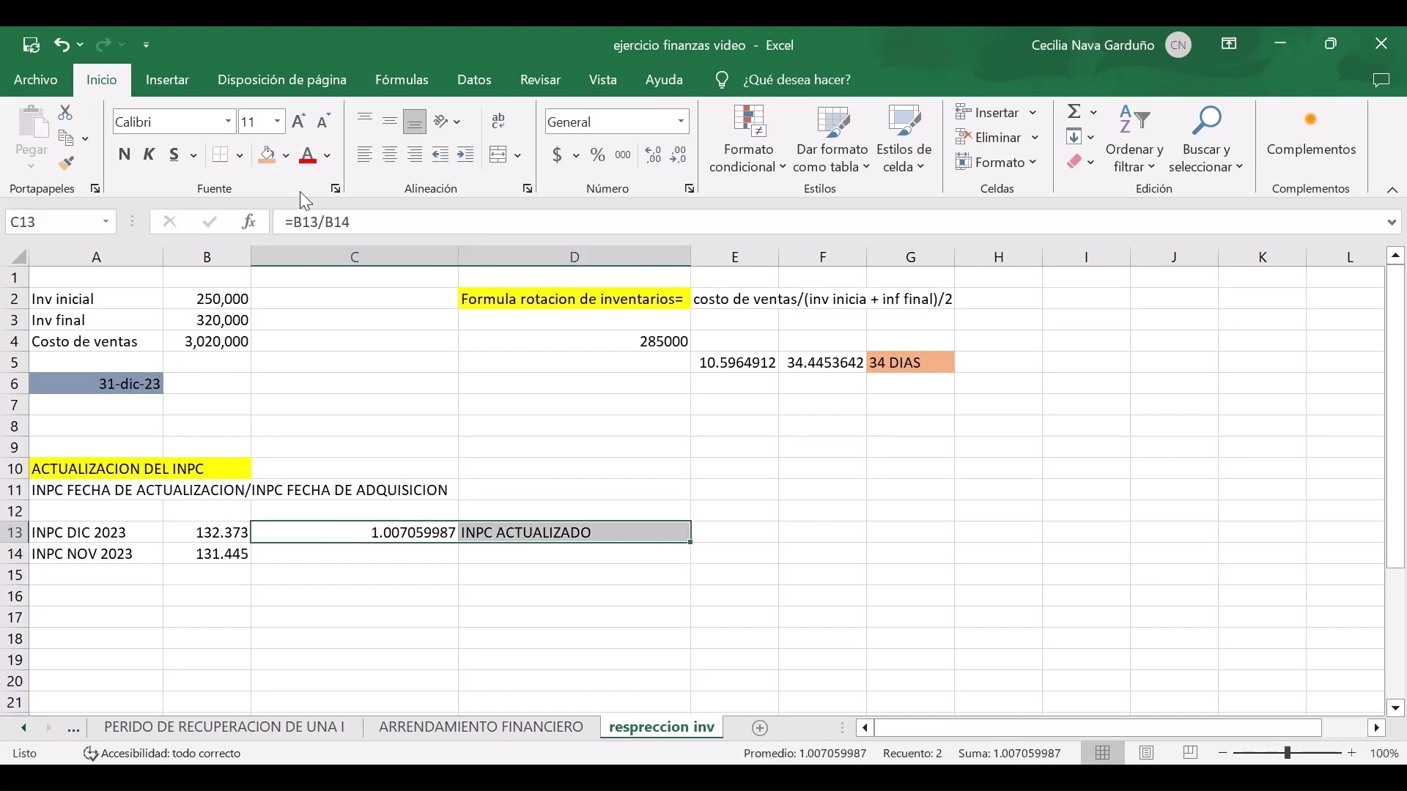
click(274, 156)
click(390, 364)
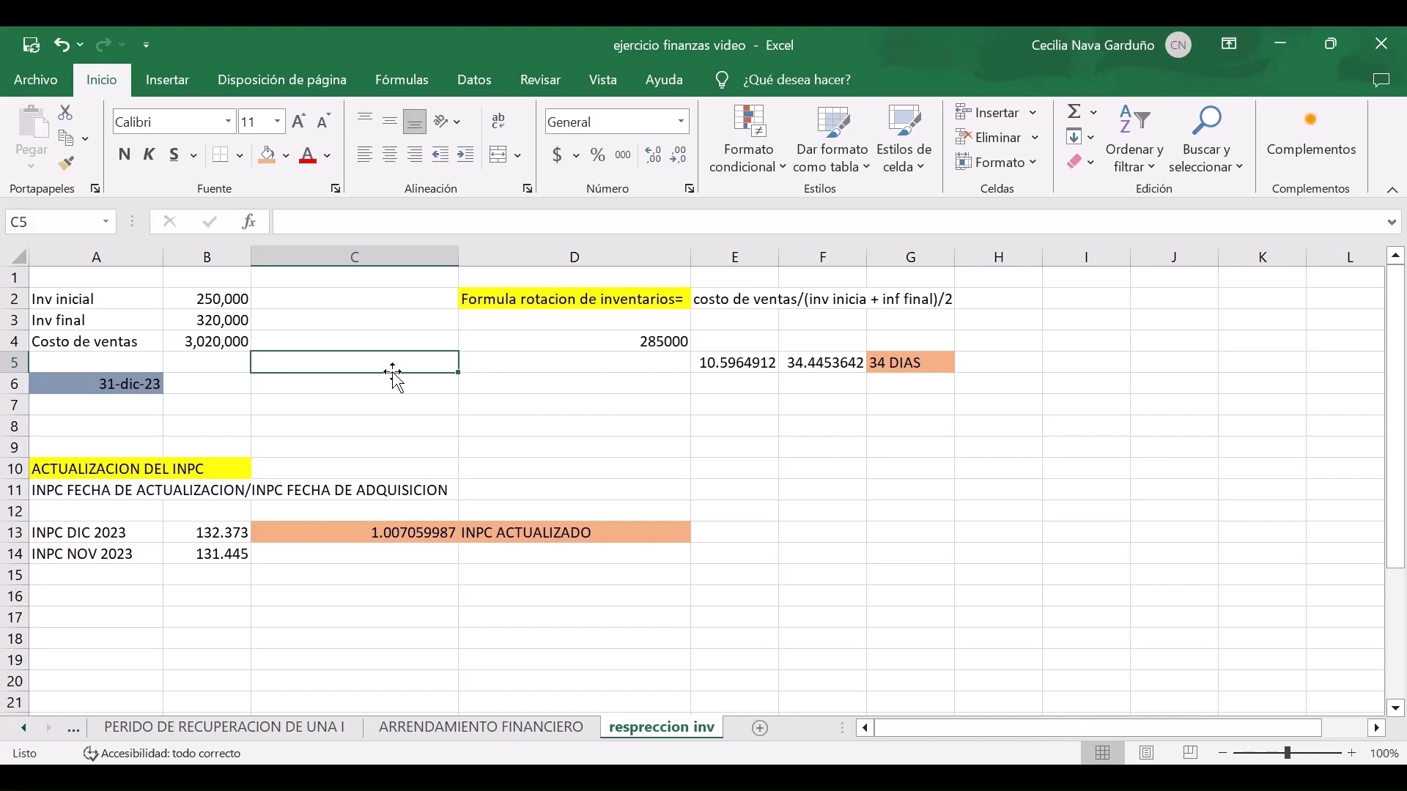
Enter the heading "AXTUALIZACION DE INV" in A17 below the INPC section.
key(Down)
key(Down)
key(Down)
key(Down)
key(Down)
key(Down)
key(Down)
key(Down)
key(Down)
key(Down)
key(Down)
key(Down)
key(Down)
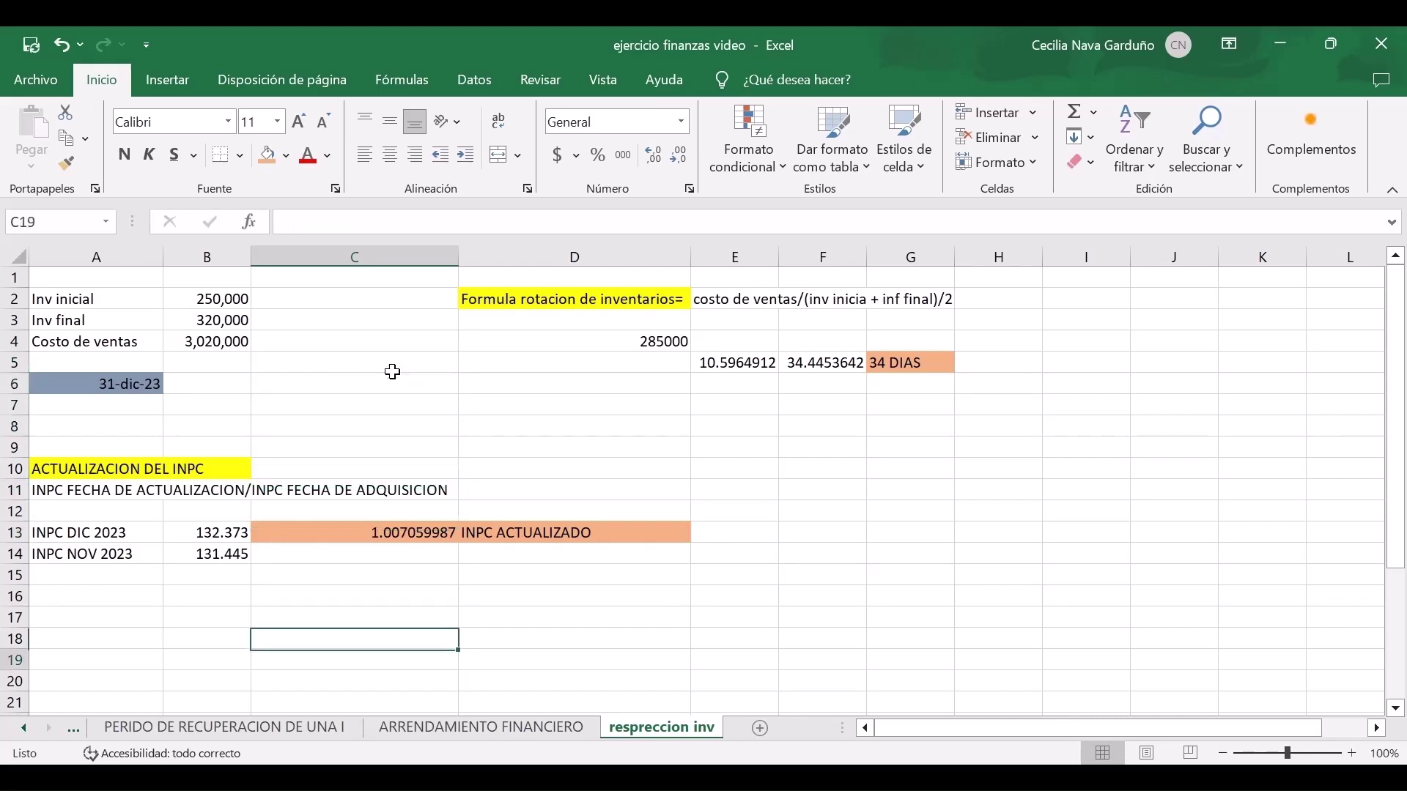
key(Down)
key(Down)
key(Left)
key(Left)
key(Up)
key(Up)
key(Up)
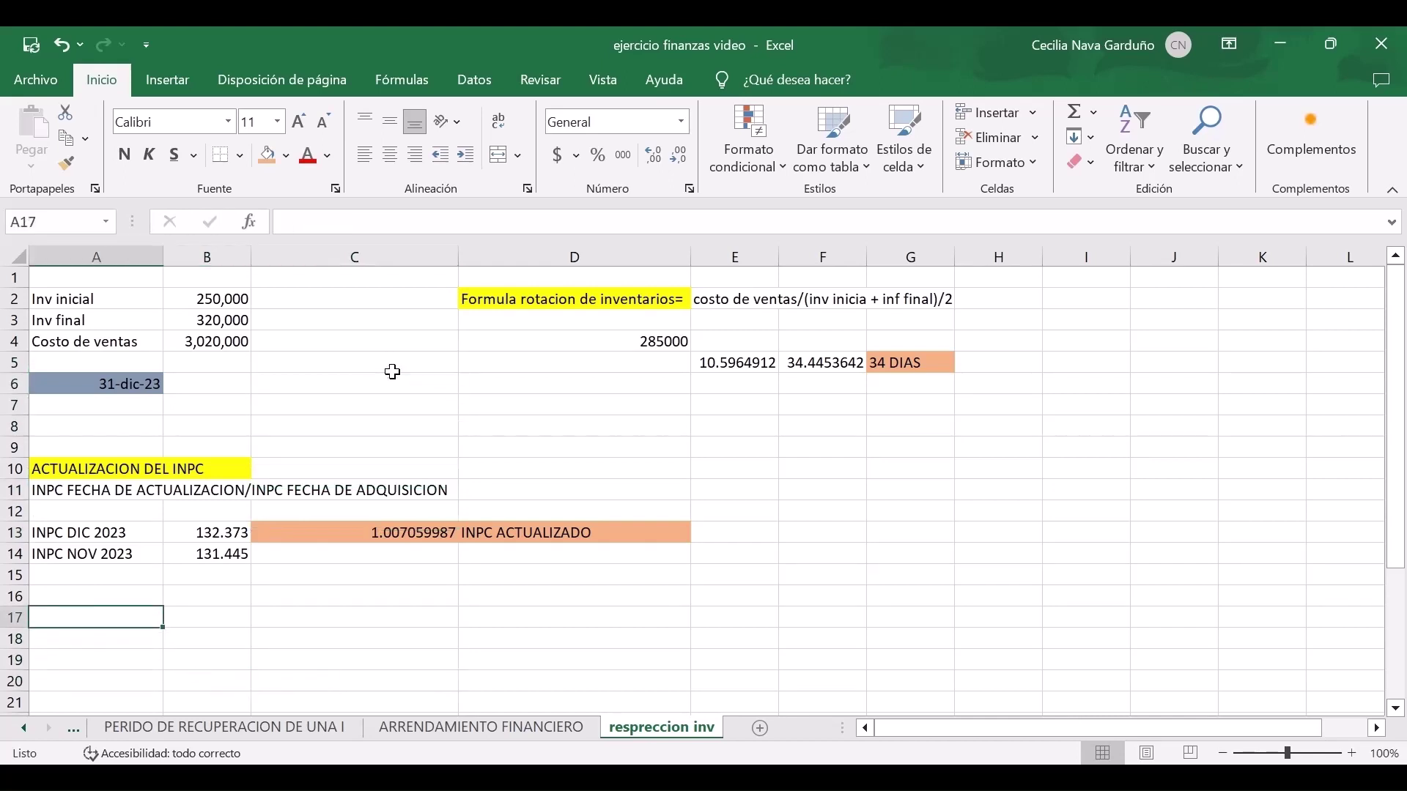
text(AXTU)
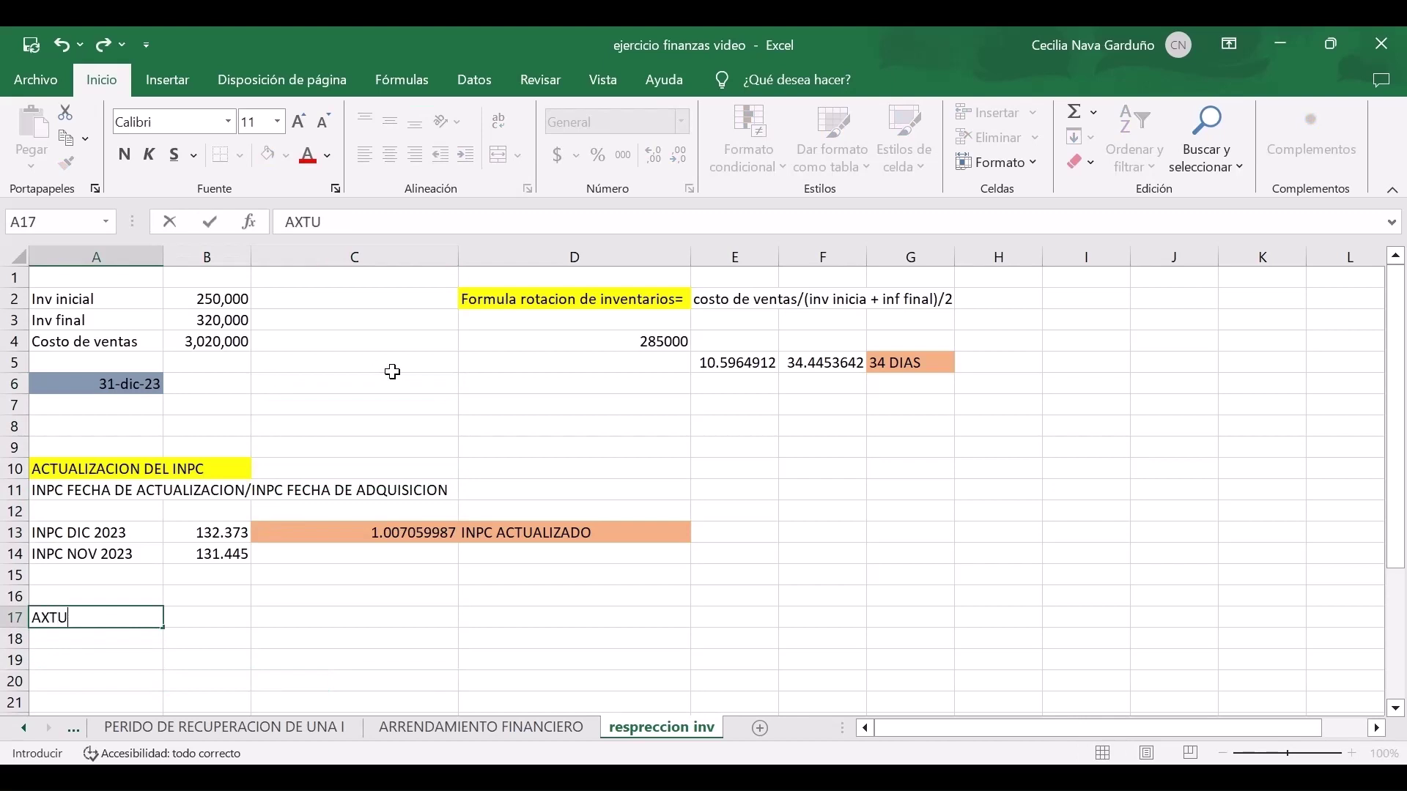
text(ALIZACION D)
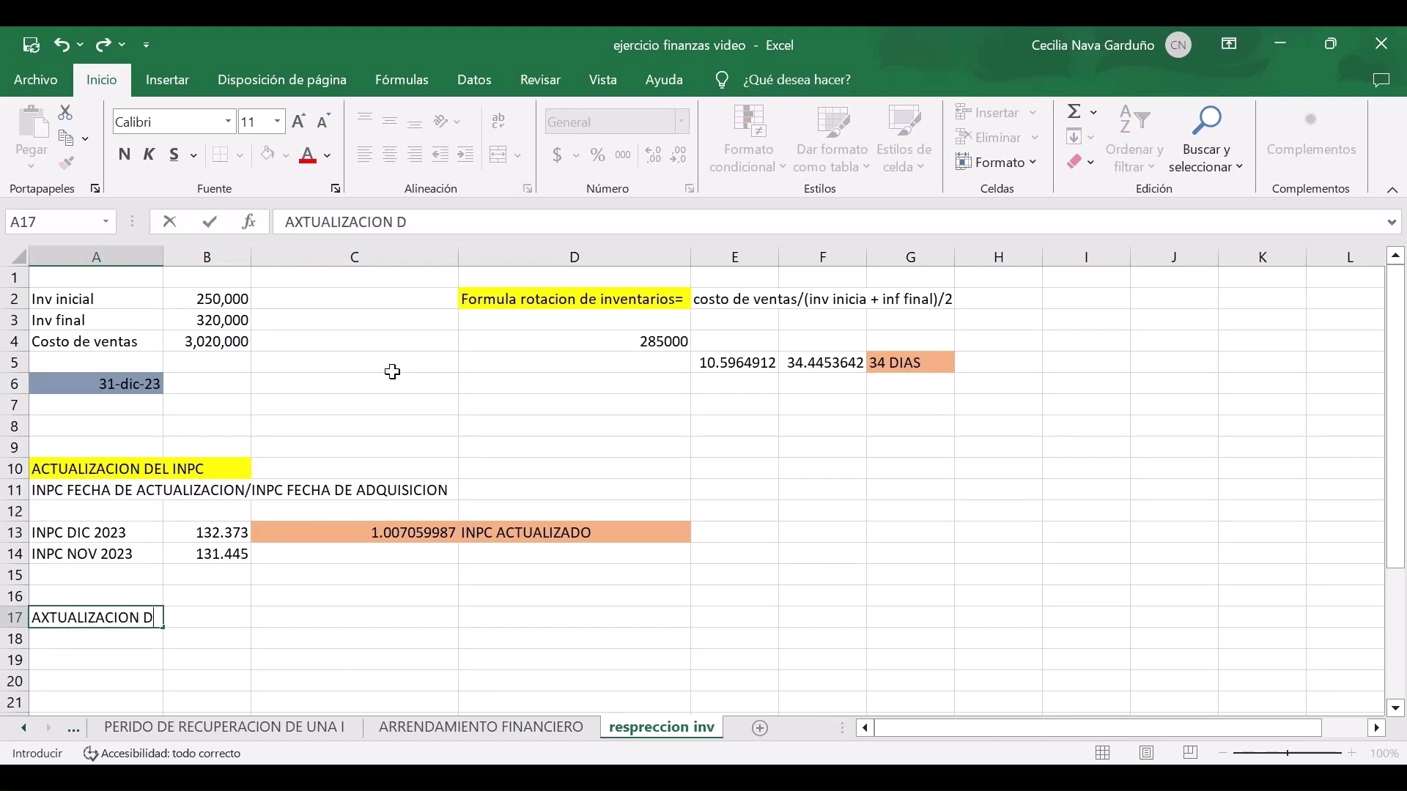
text(E INV)
key(Return)
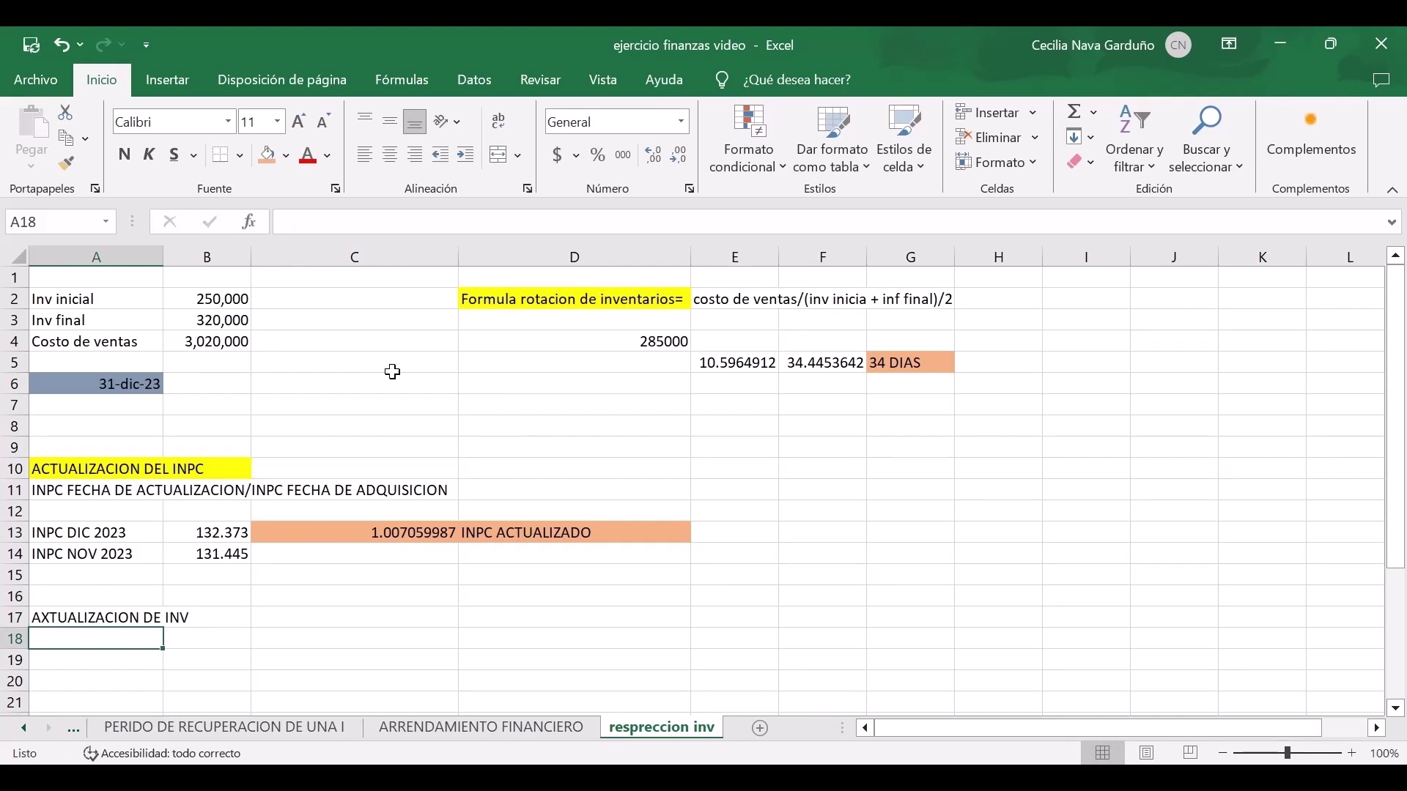
Calculate the updated inventory in A19 by multiplying the final inventory in B3 by the update factor in C13.
key(Return)
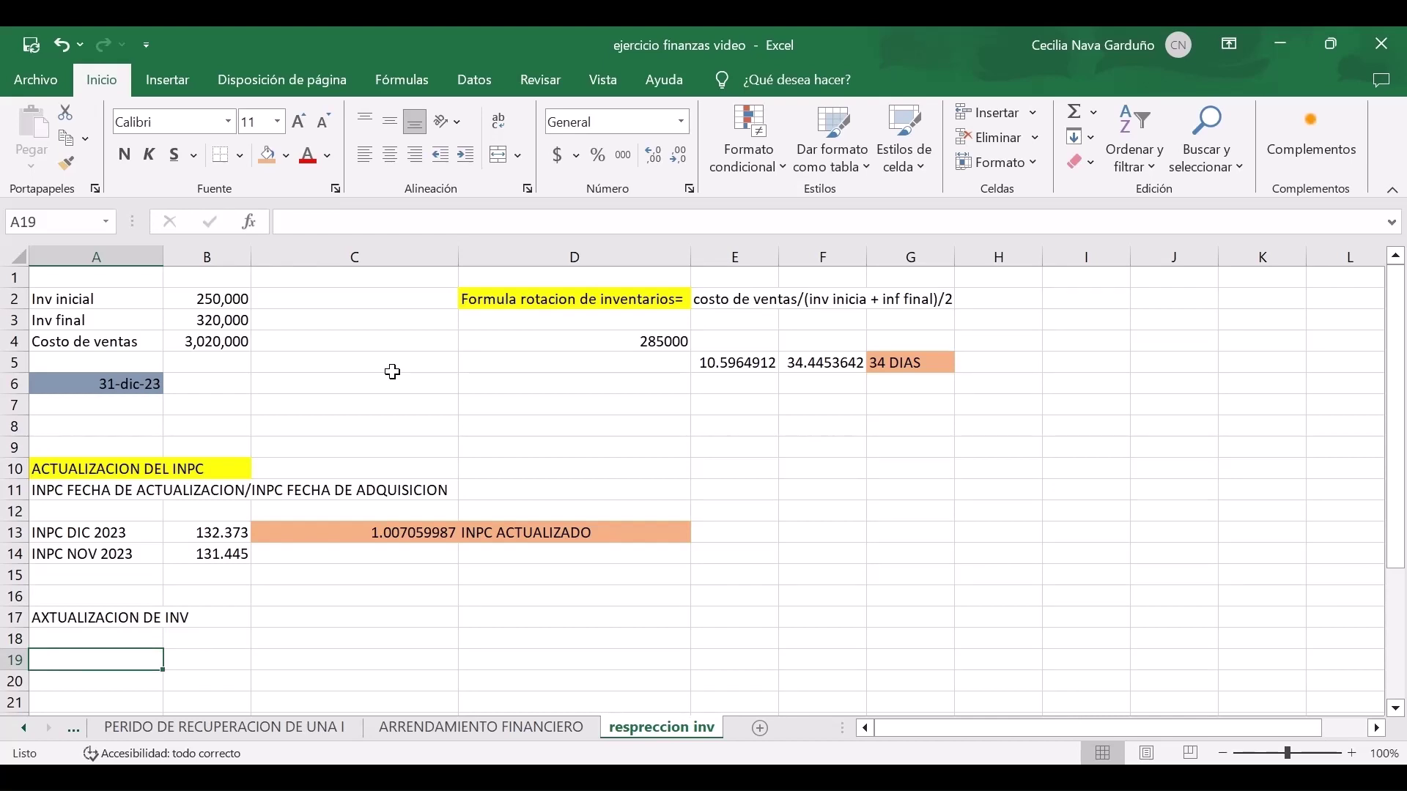
text(=)
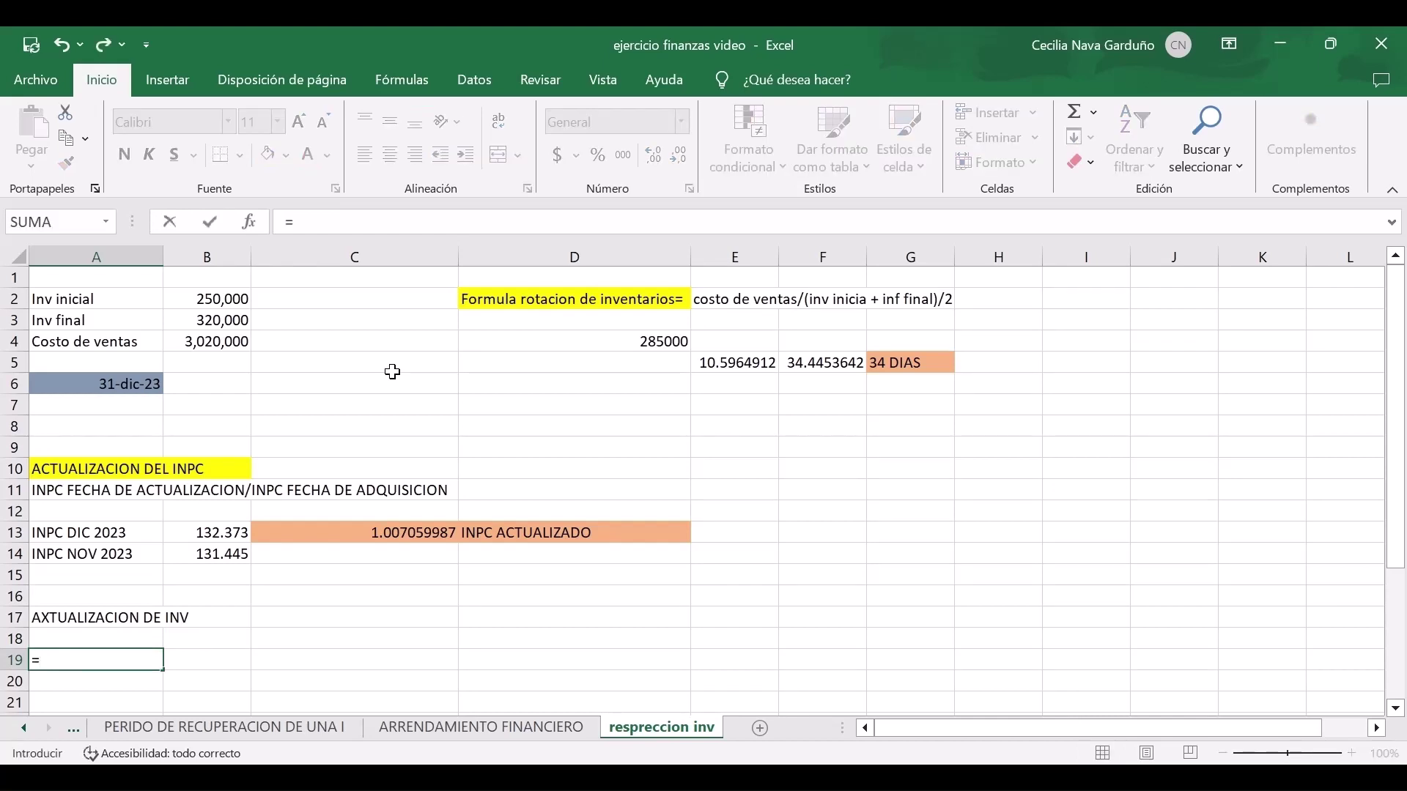
click(213, 321)
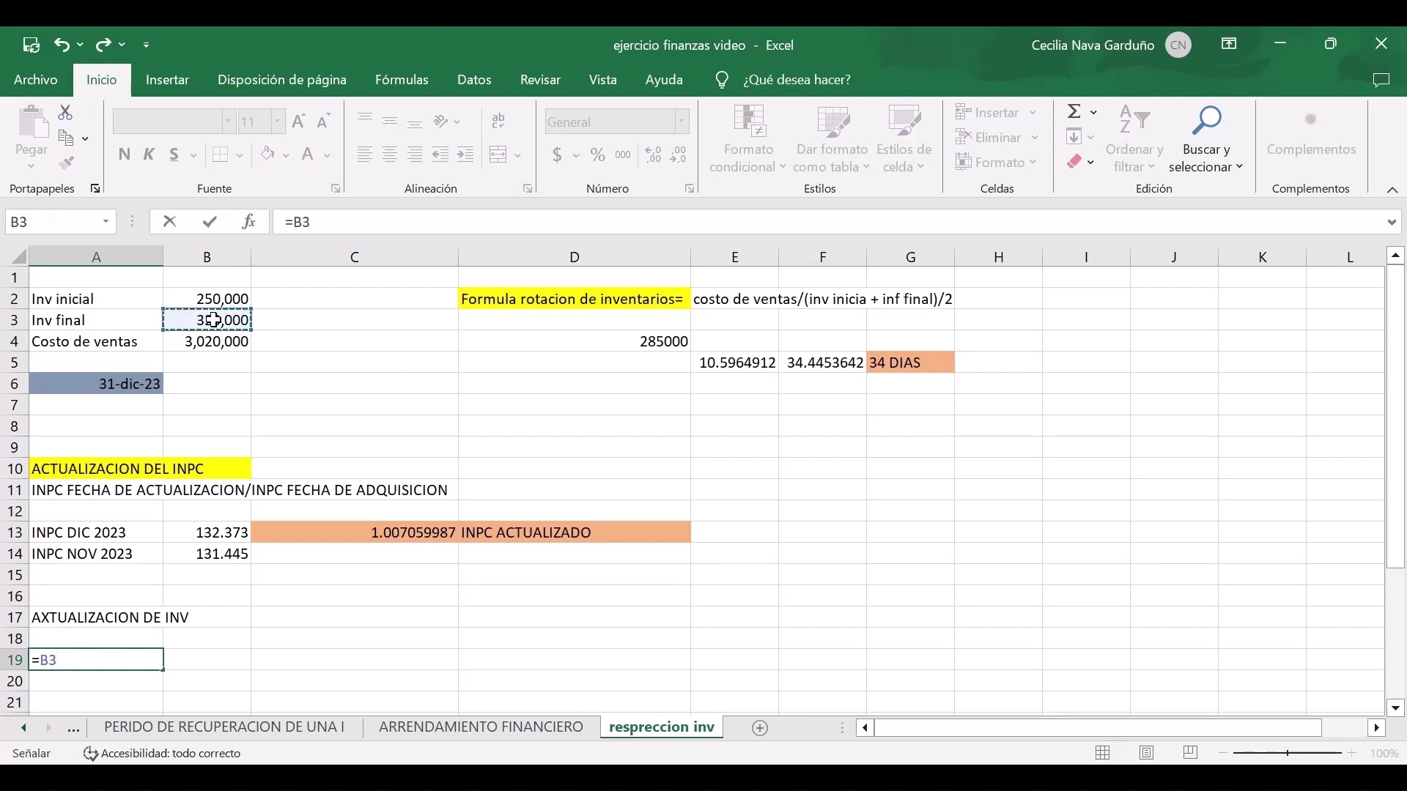
text(*)
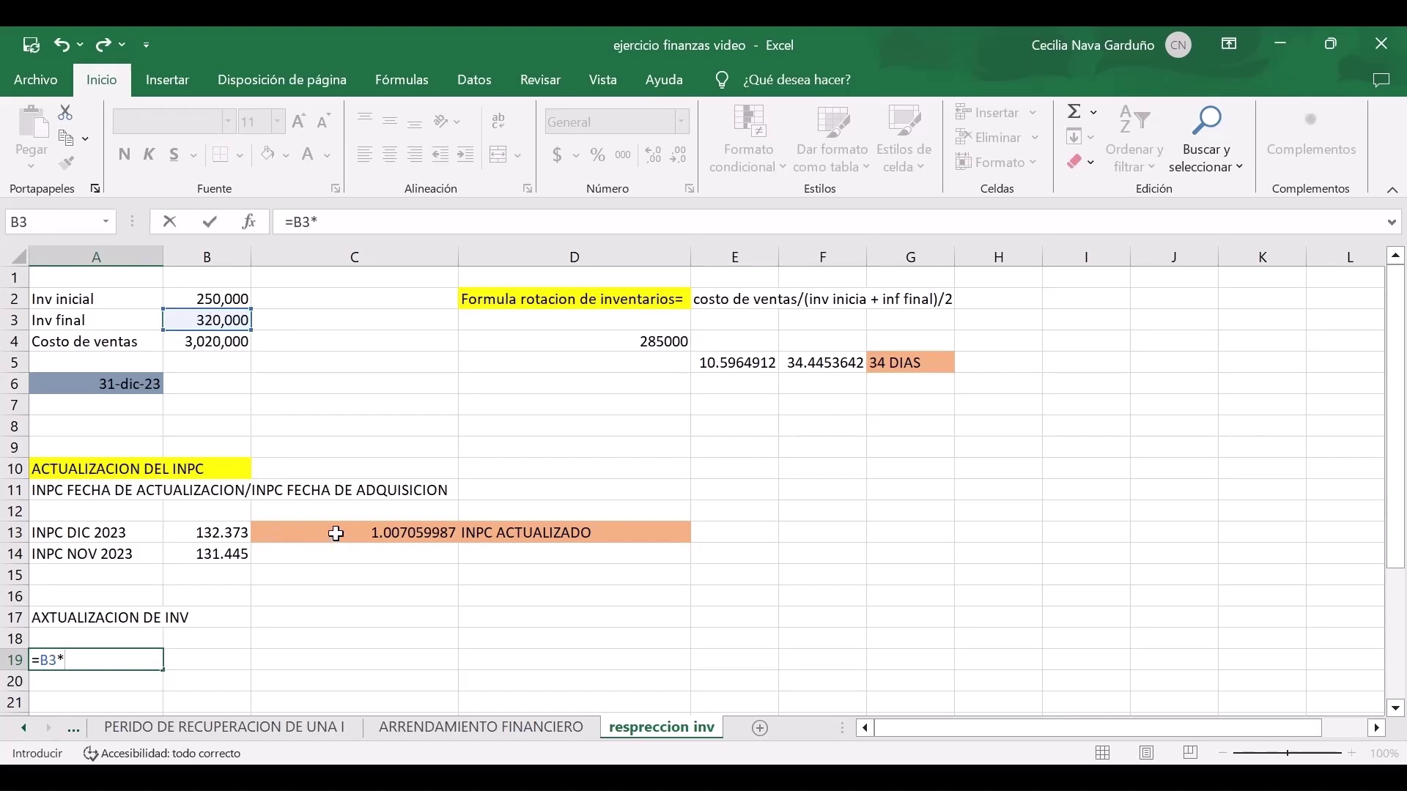
click(336, 534)
key(ctrl+Return)
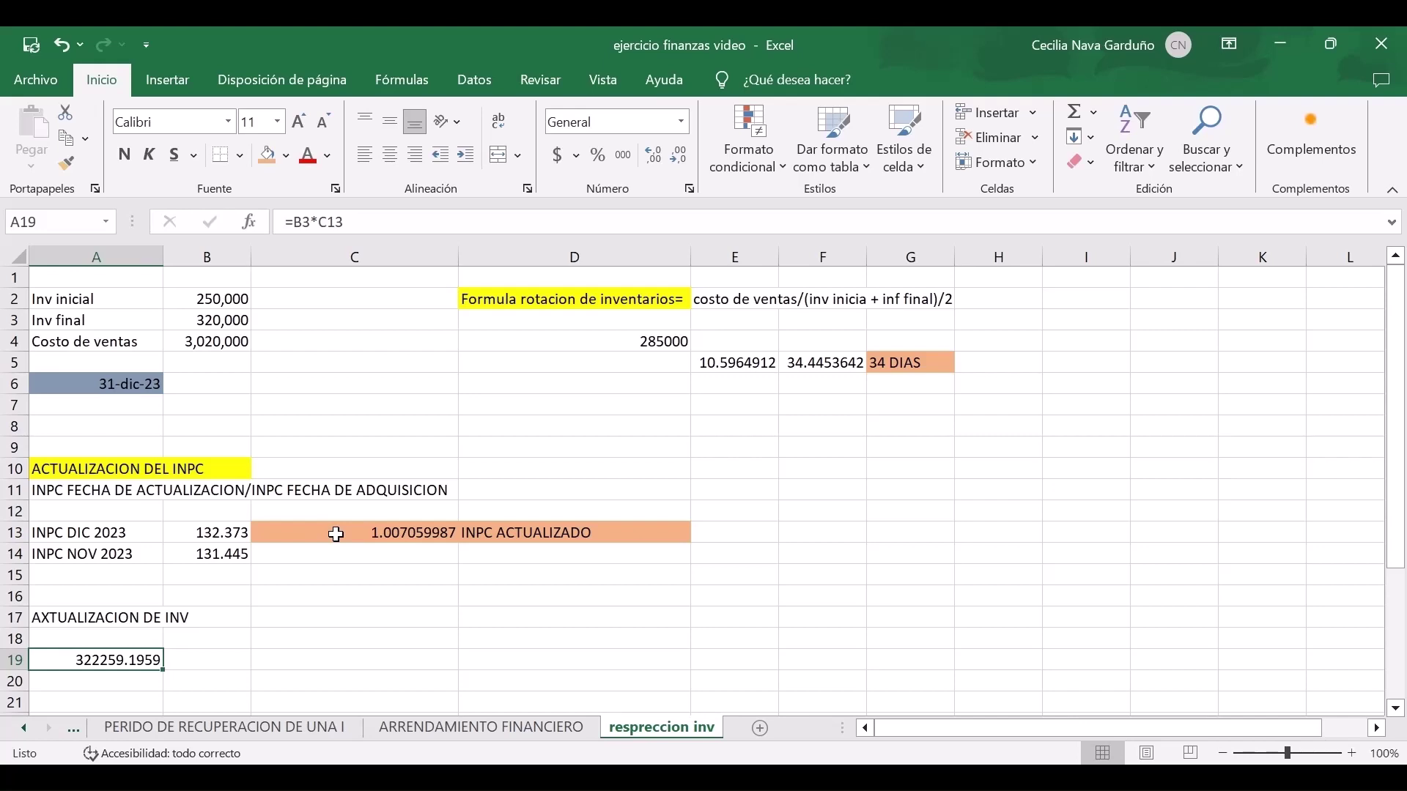
Label the updated inventory "INV ACTUALIZADO" in B19 and highlight that cell with an orange fill.
key(Right)
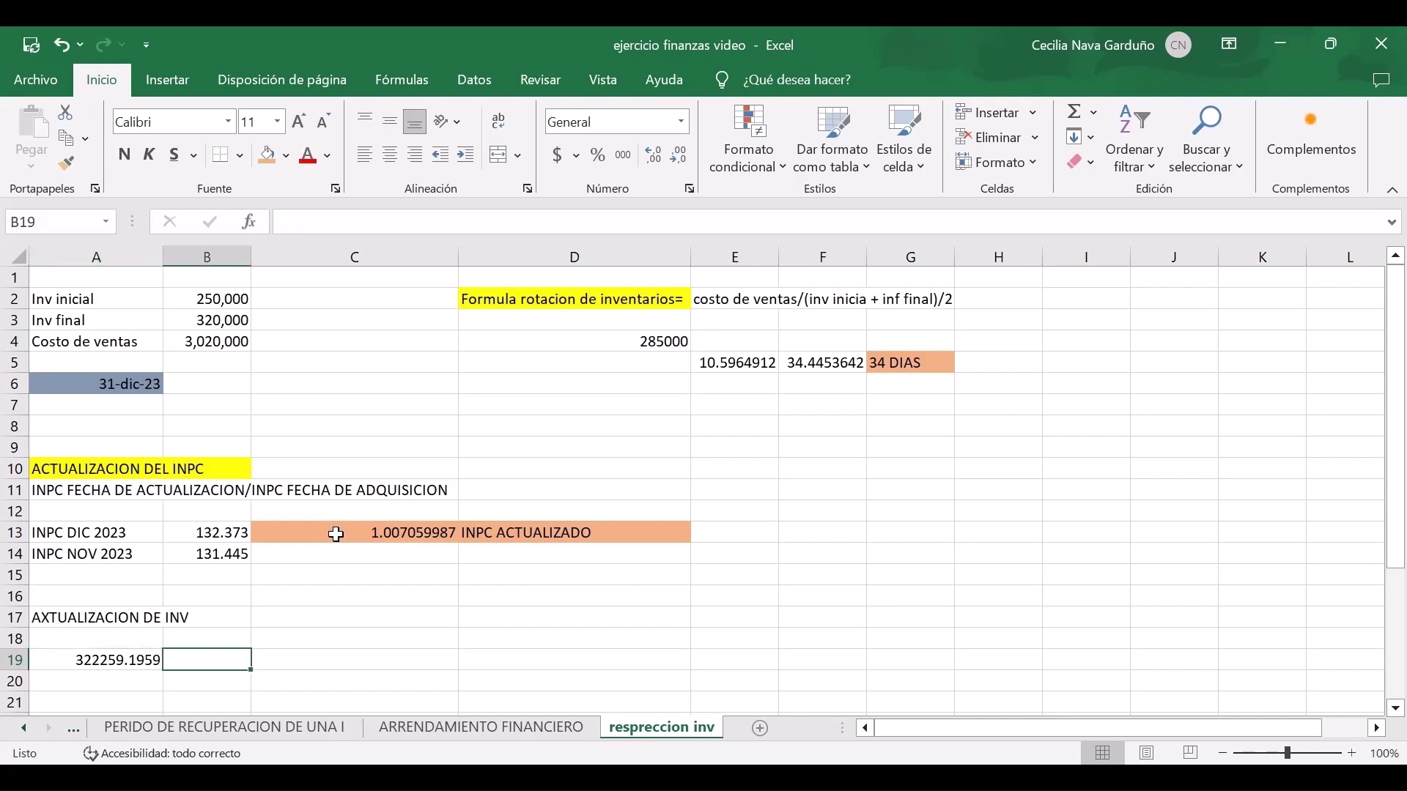
text(I)
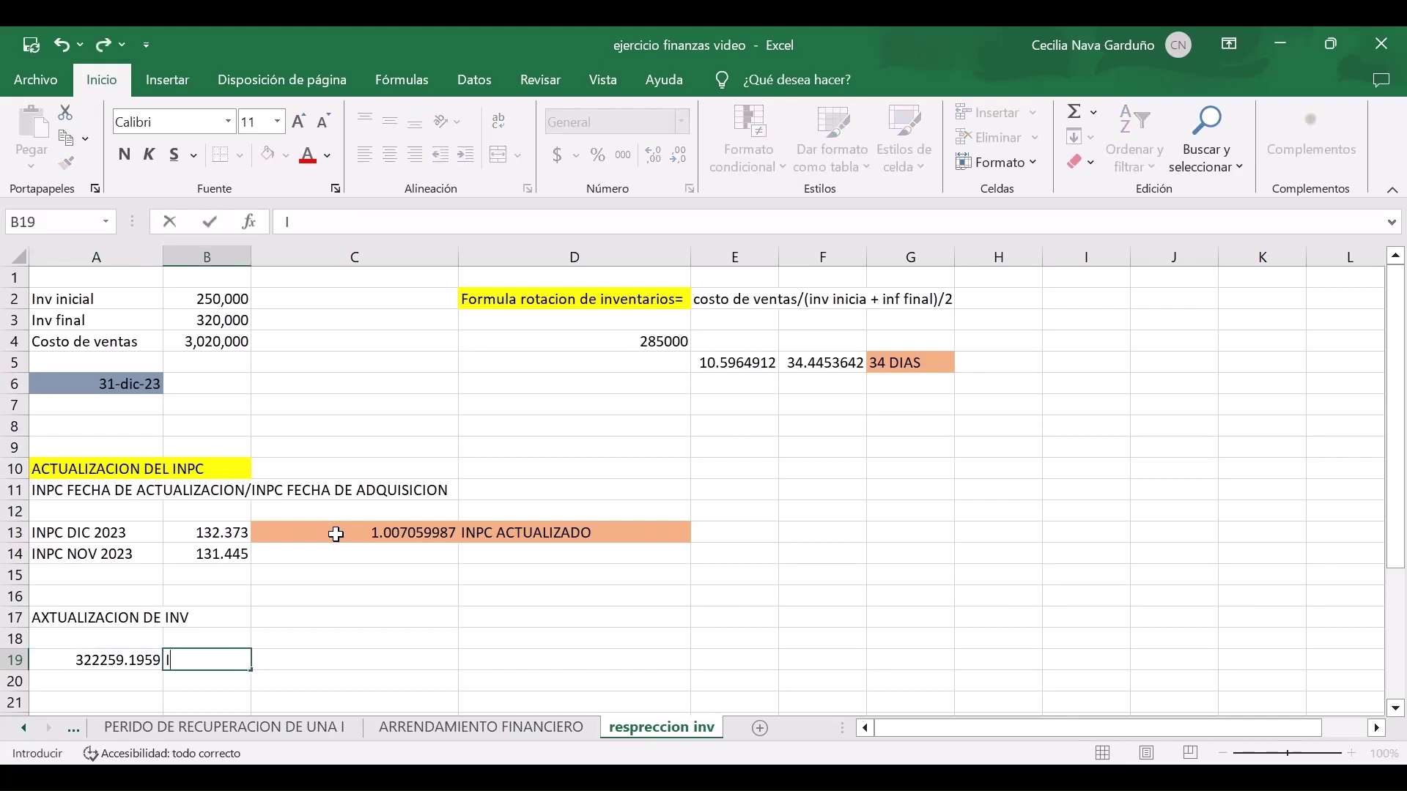
text(NV ACTUALIZADO)
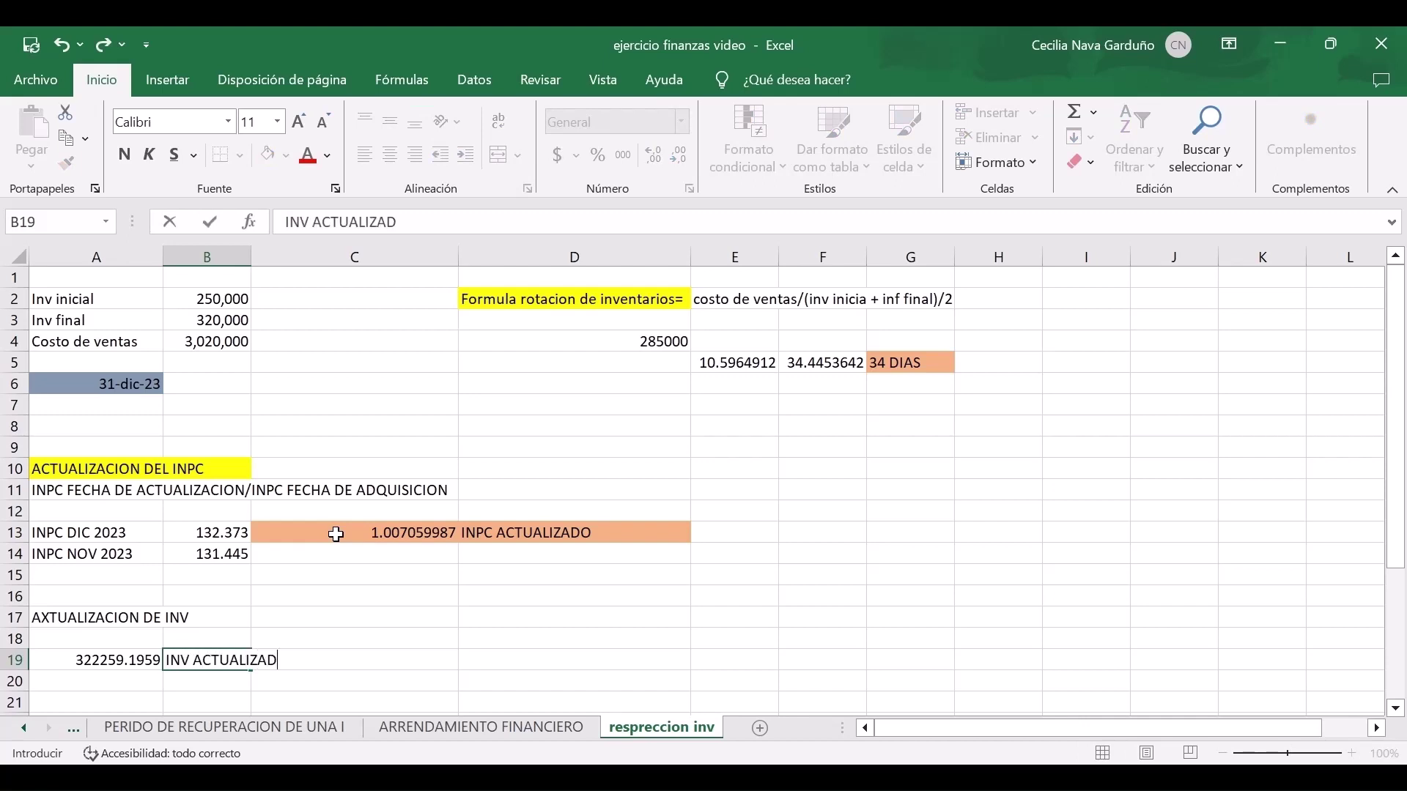
key(Return)
key(Up)
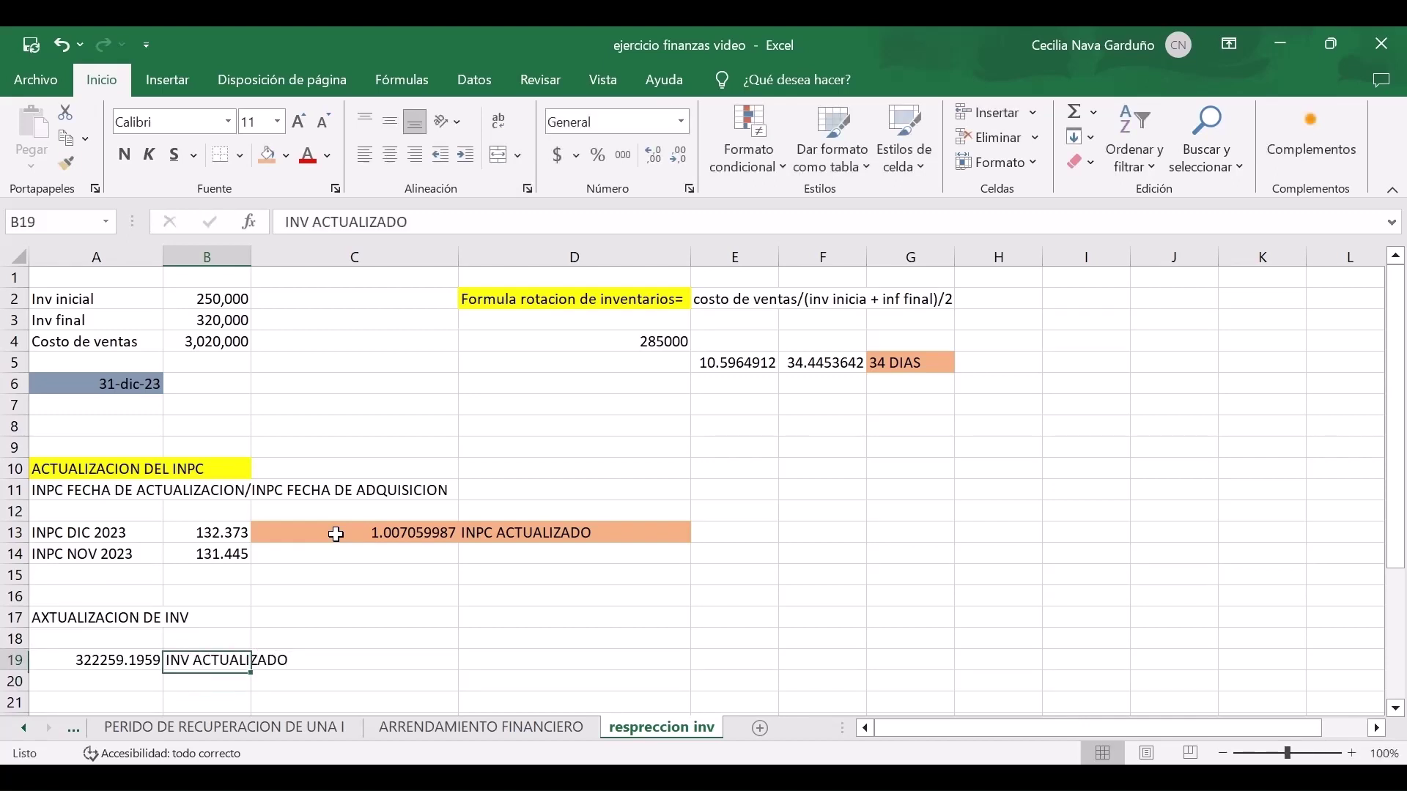
click(270, 147)
click(396, 678)
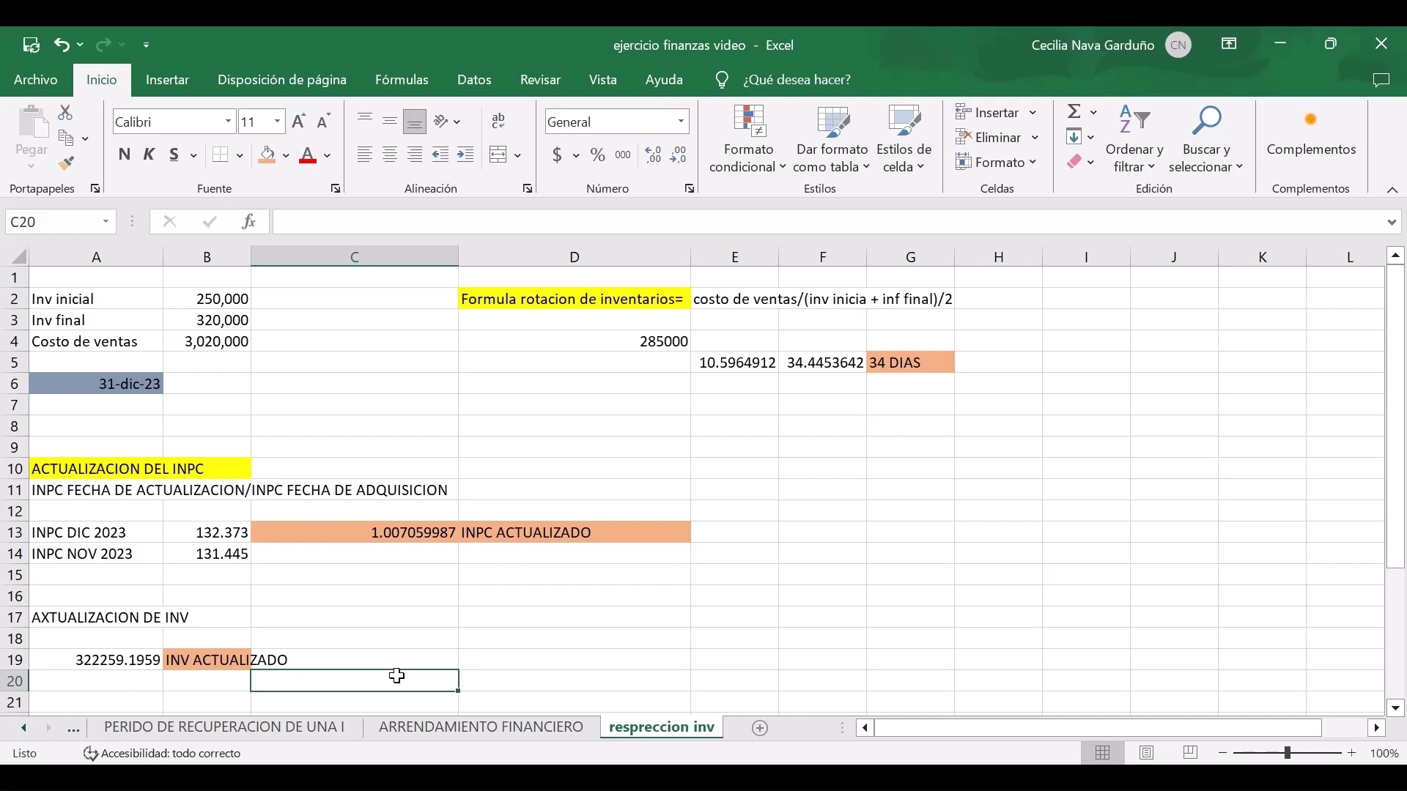
Enter the heading "RESPRECCION DE INVENTARIO" in D17.
key(Left)
key(Down)
key(Left)
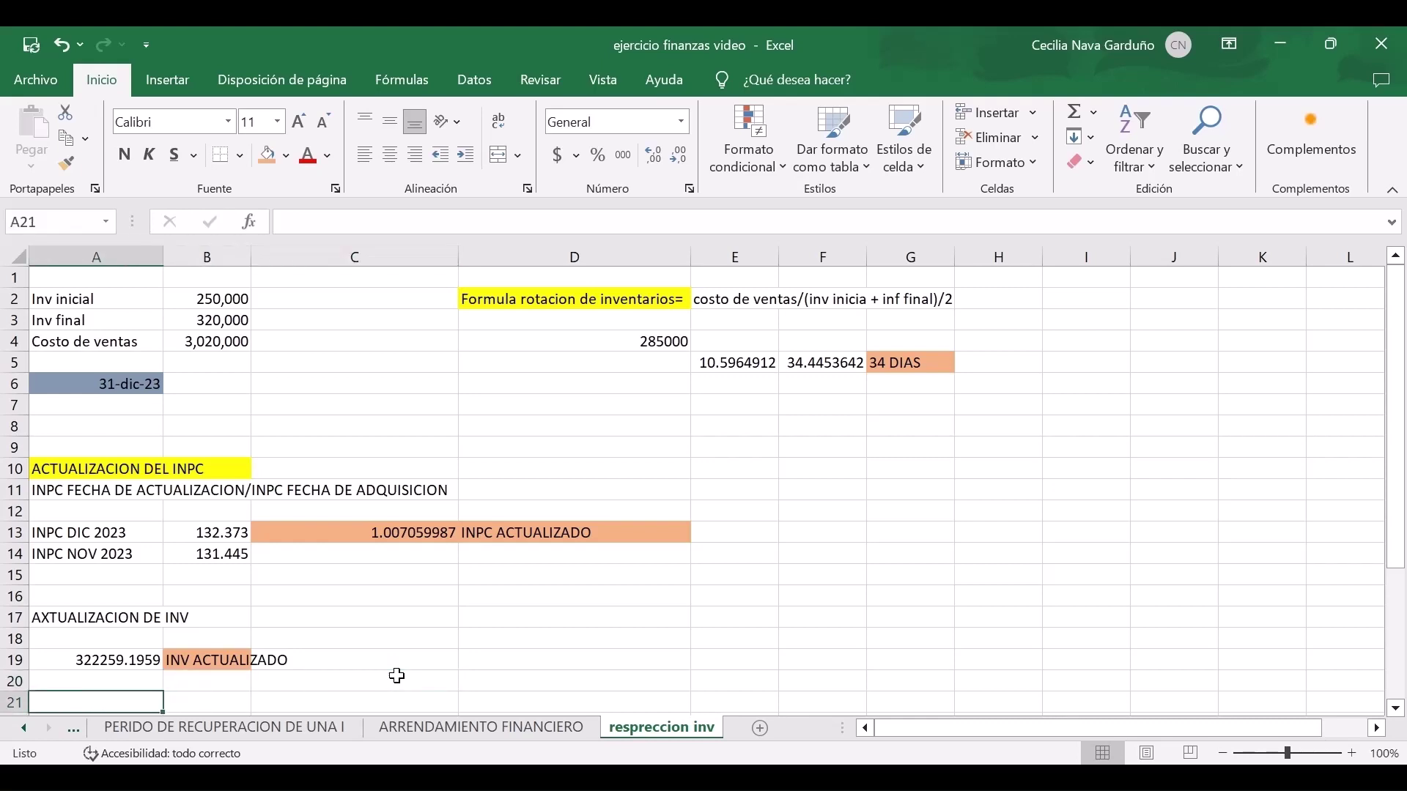
click(534, 616)
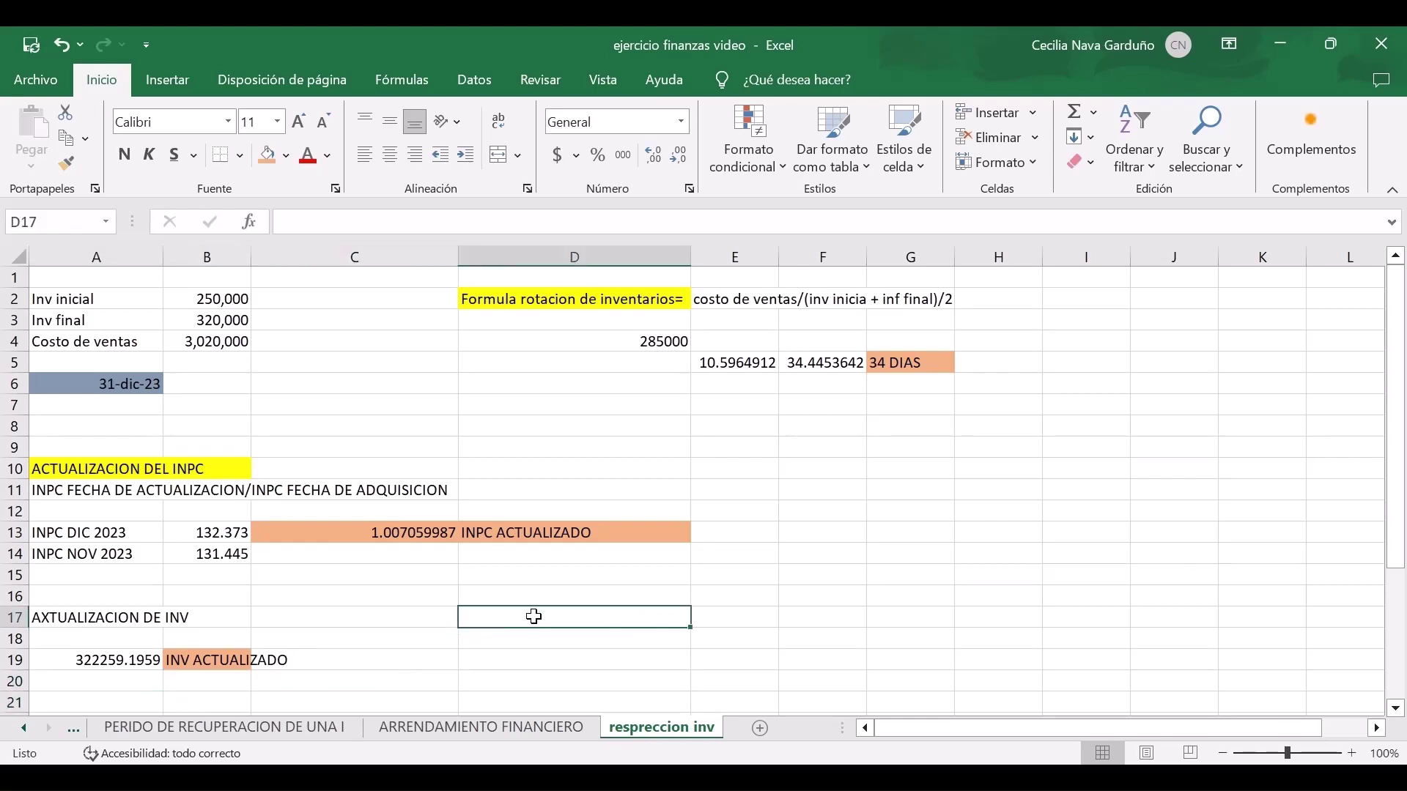
text(RESP)
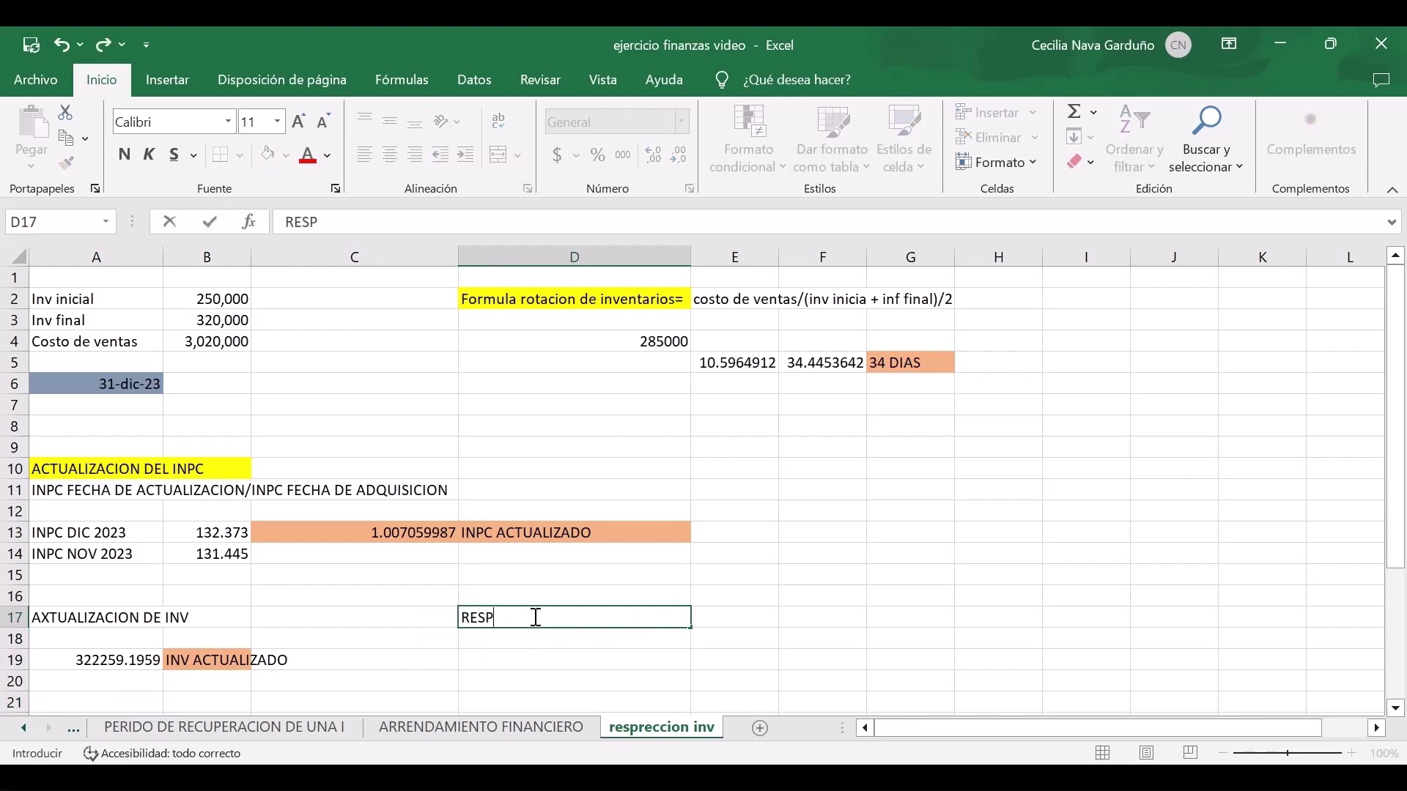
text(RECCION DE)
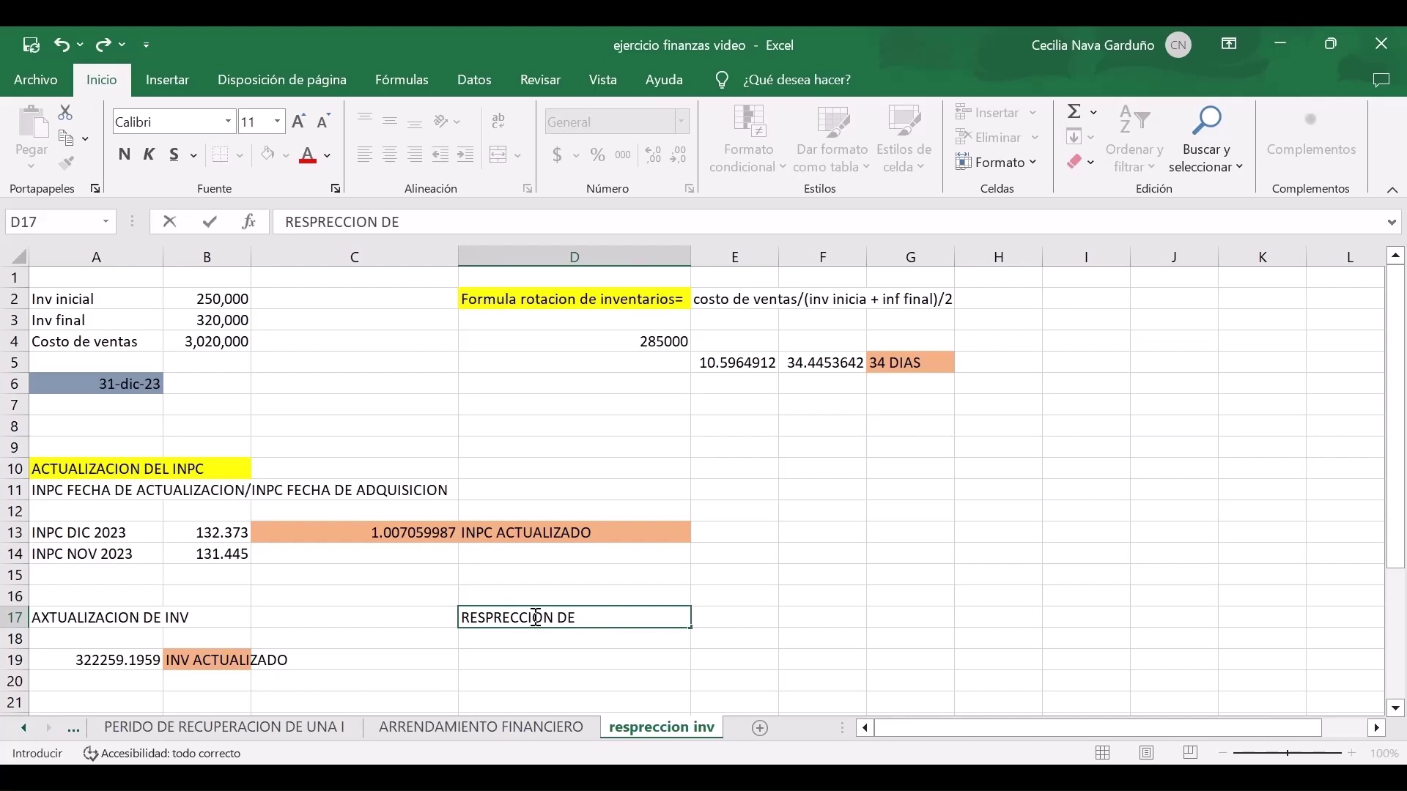
text( INVENTARIO)
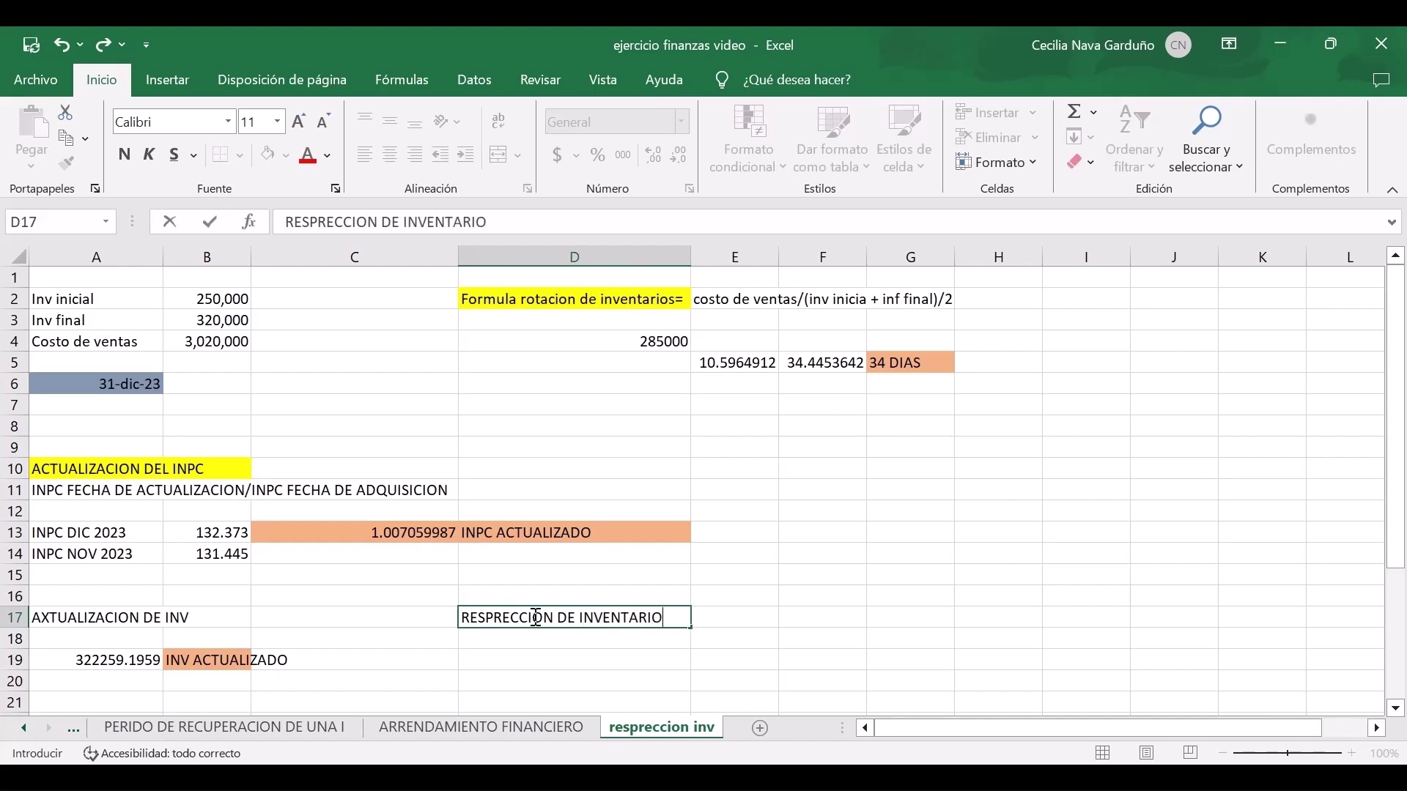
key(Return)
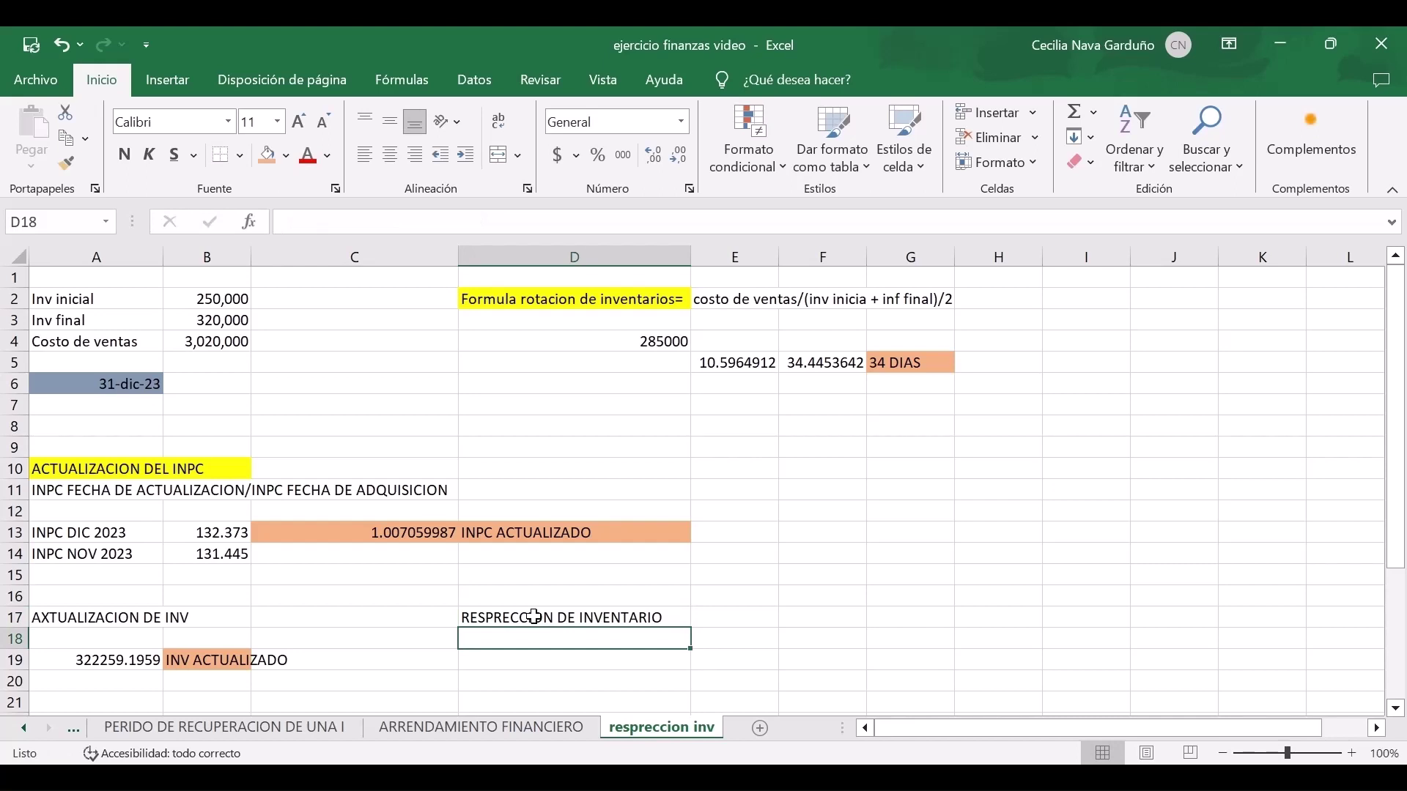
Calculate the inventory re-expression in D18 by subtracting the final inventory in B3 from the updated inventory in A19.
text(=)
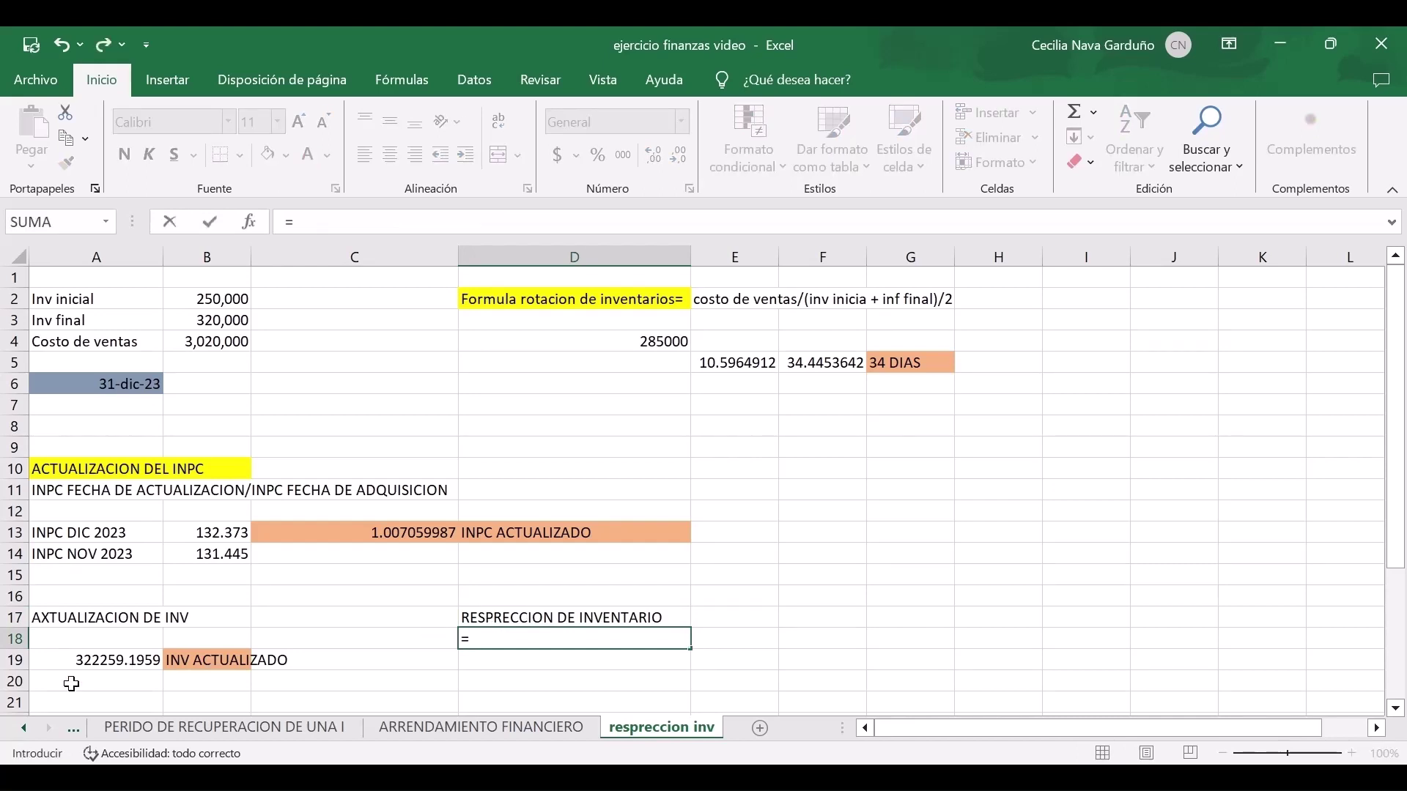
click(66, 662)
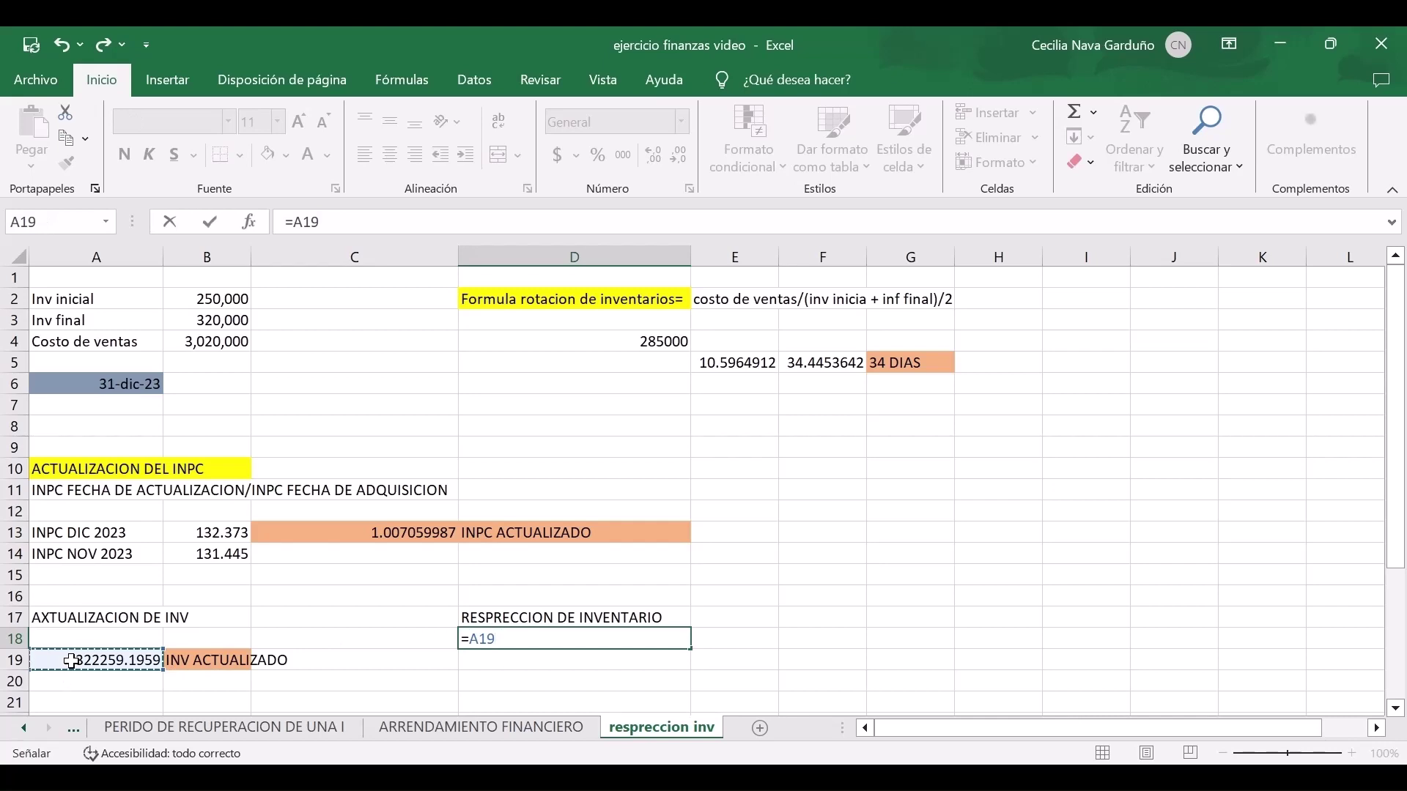
text(-)
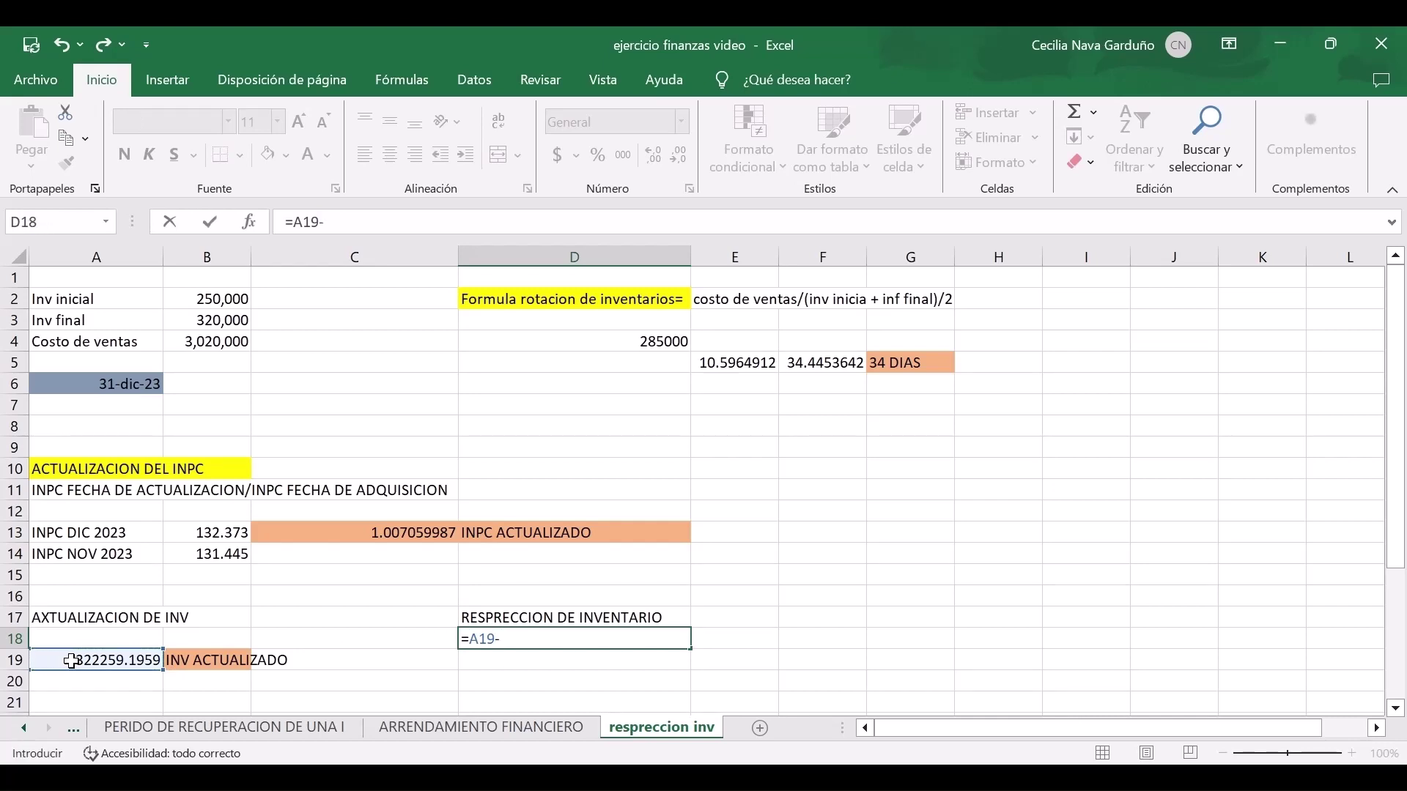
click(234, 317)
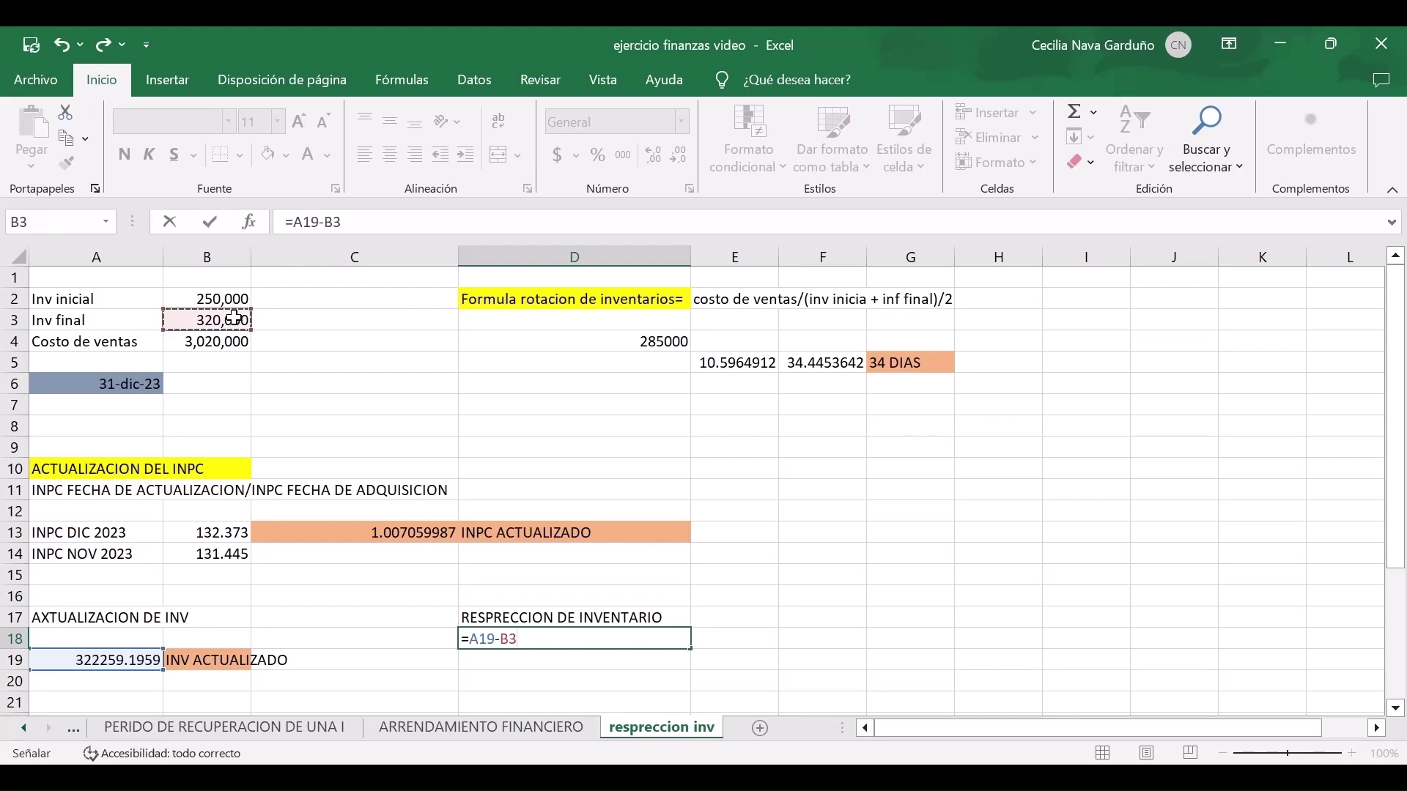
key(Return)
key(Up)
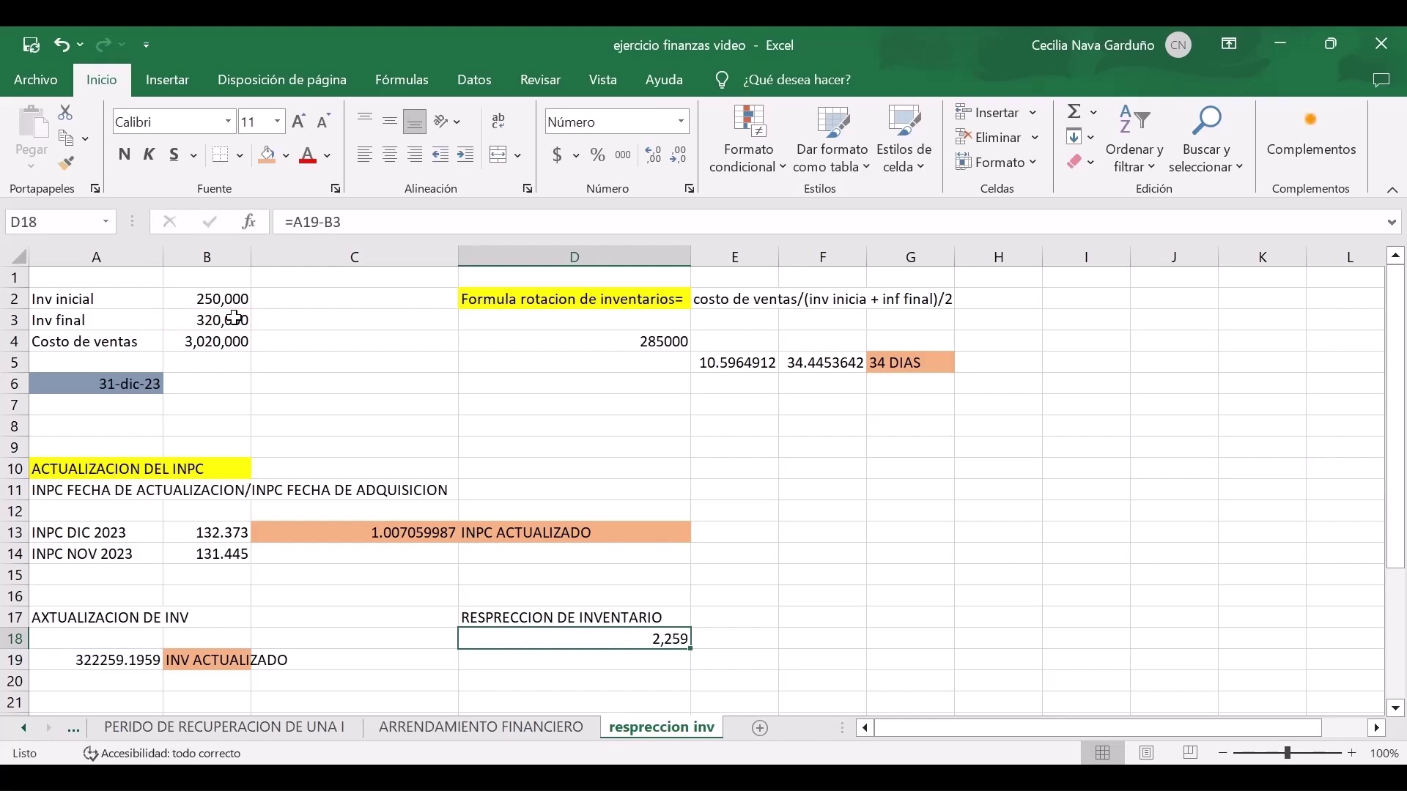
Highlight the re-expression amount in D18 with an orange fill.
key(Up)
key(Down)
key(Up)
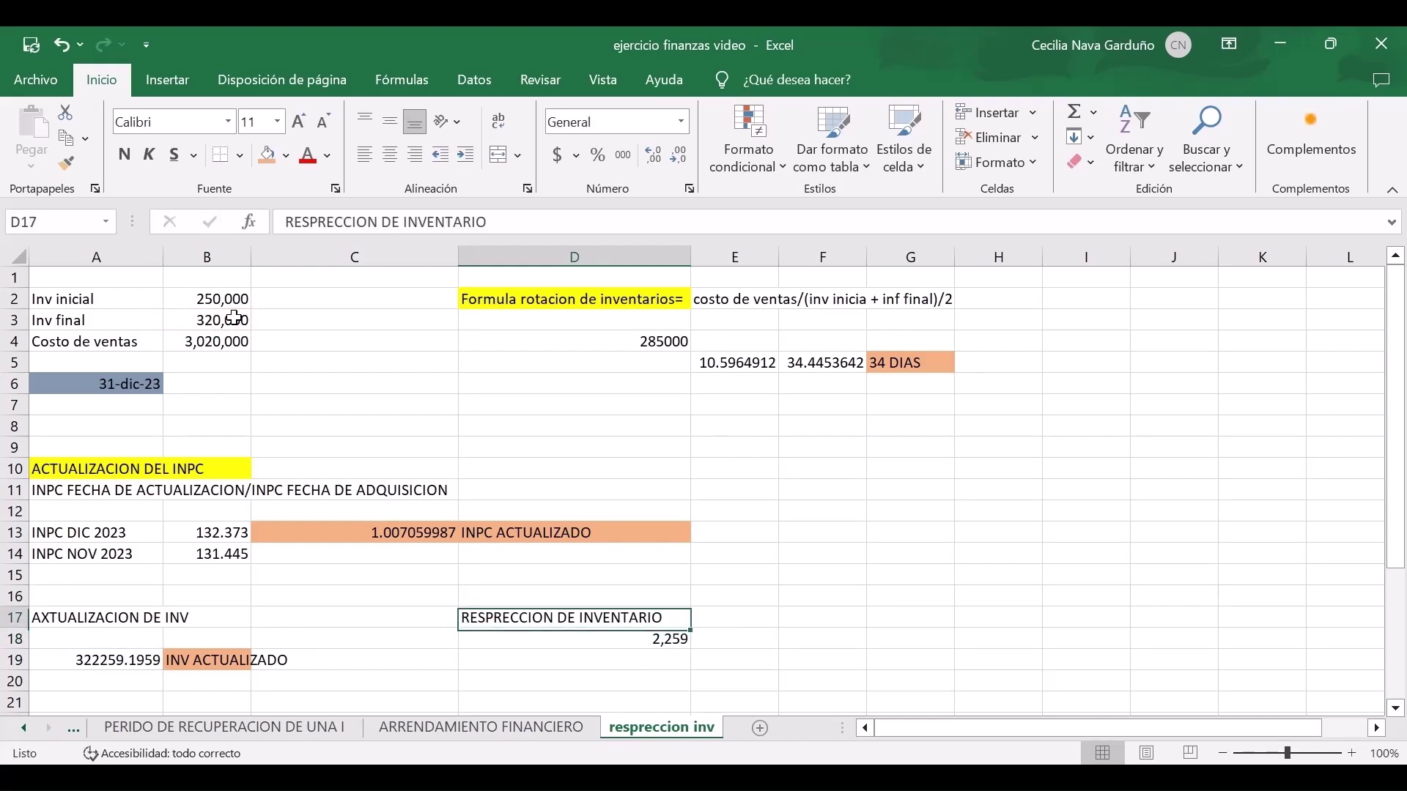
key(Down)
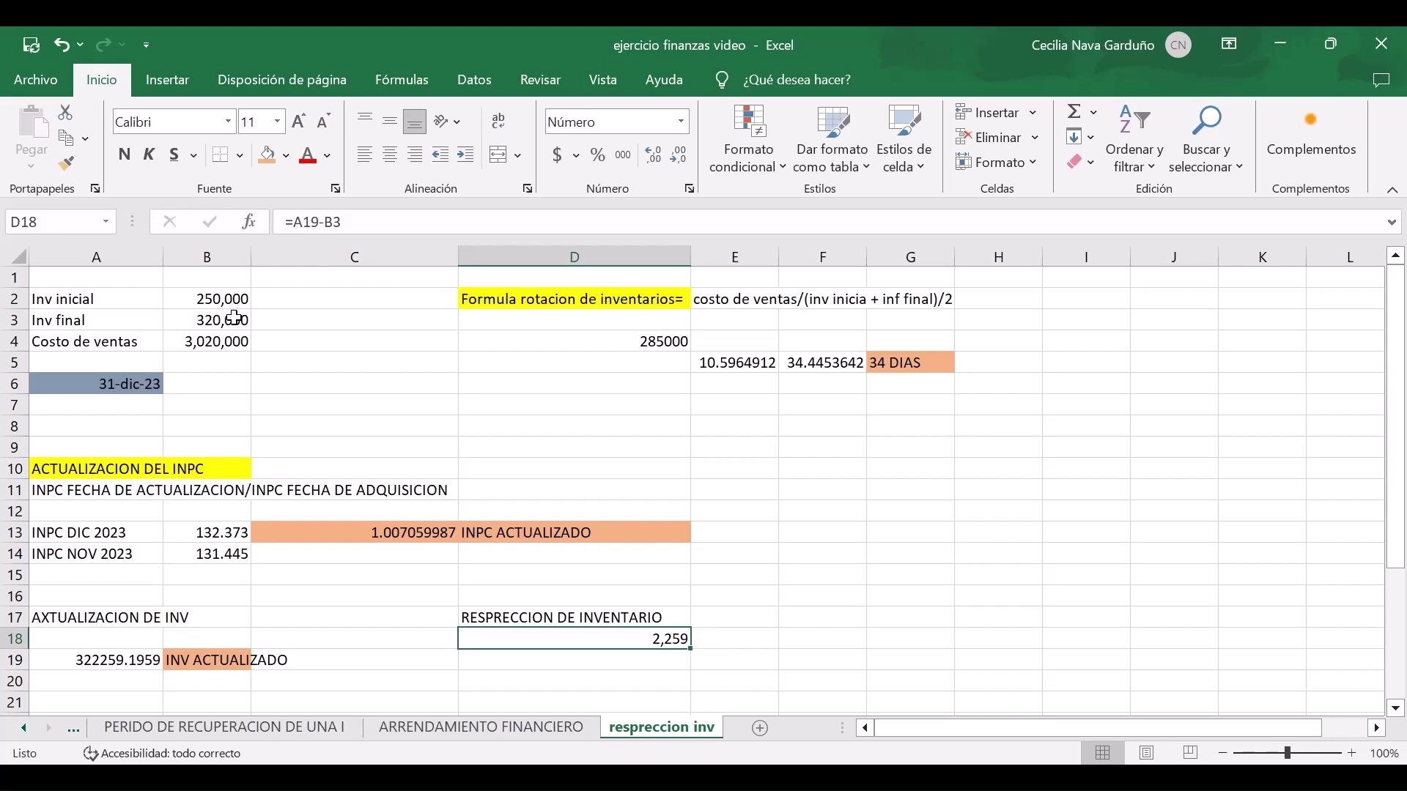
click(266, 156)
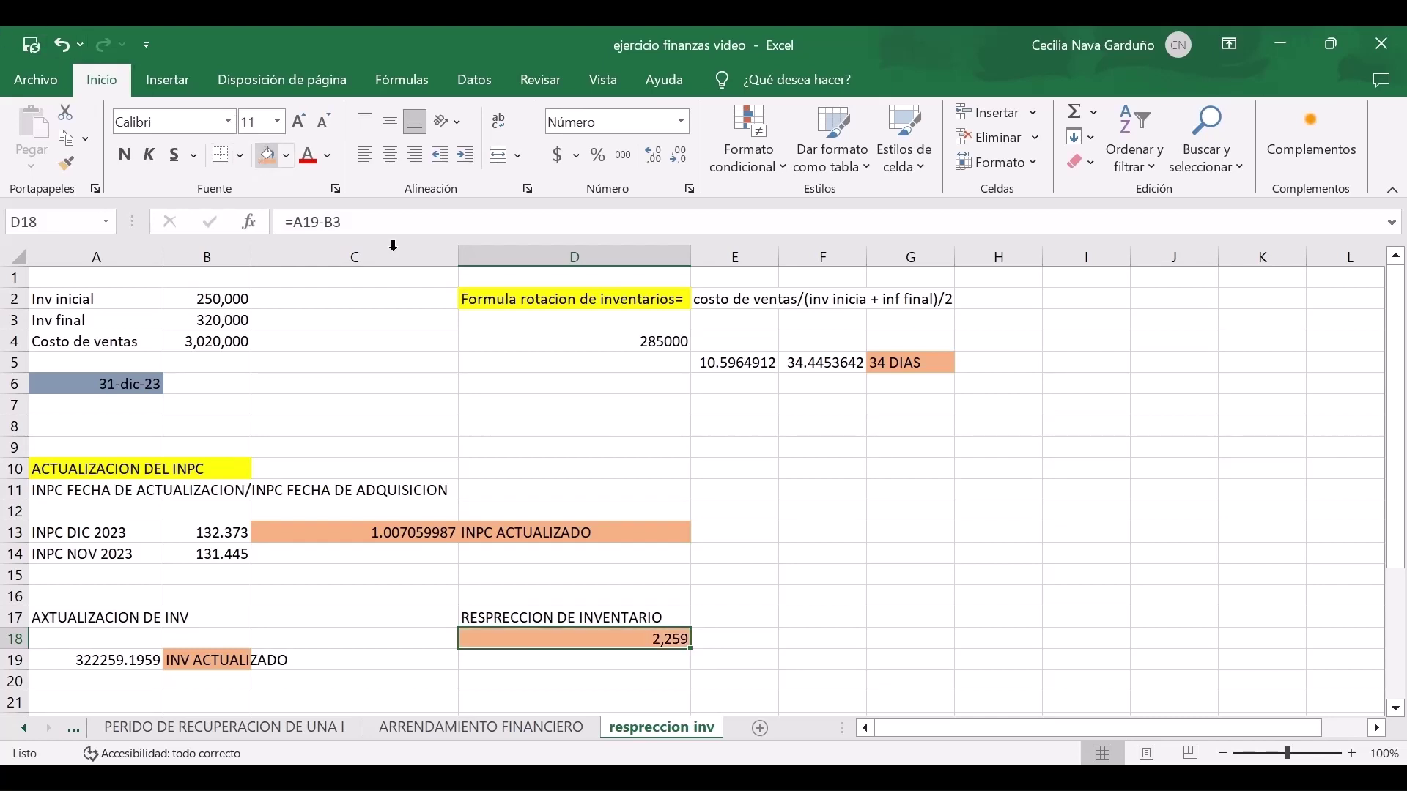
click(563, 446)
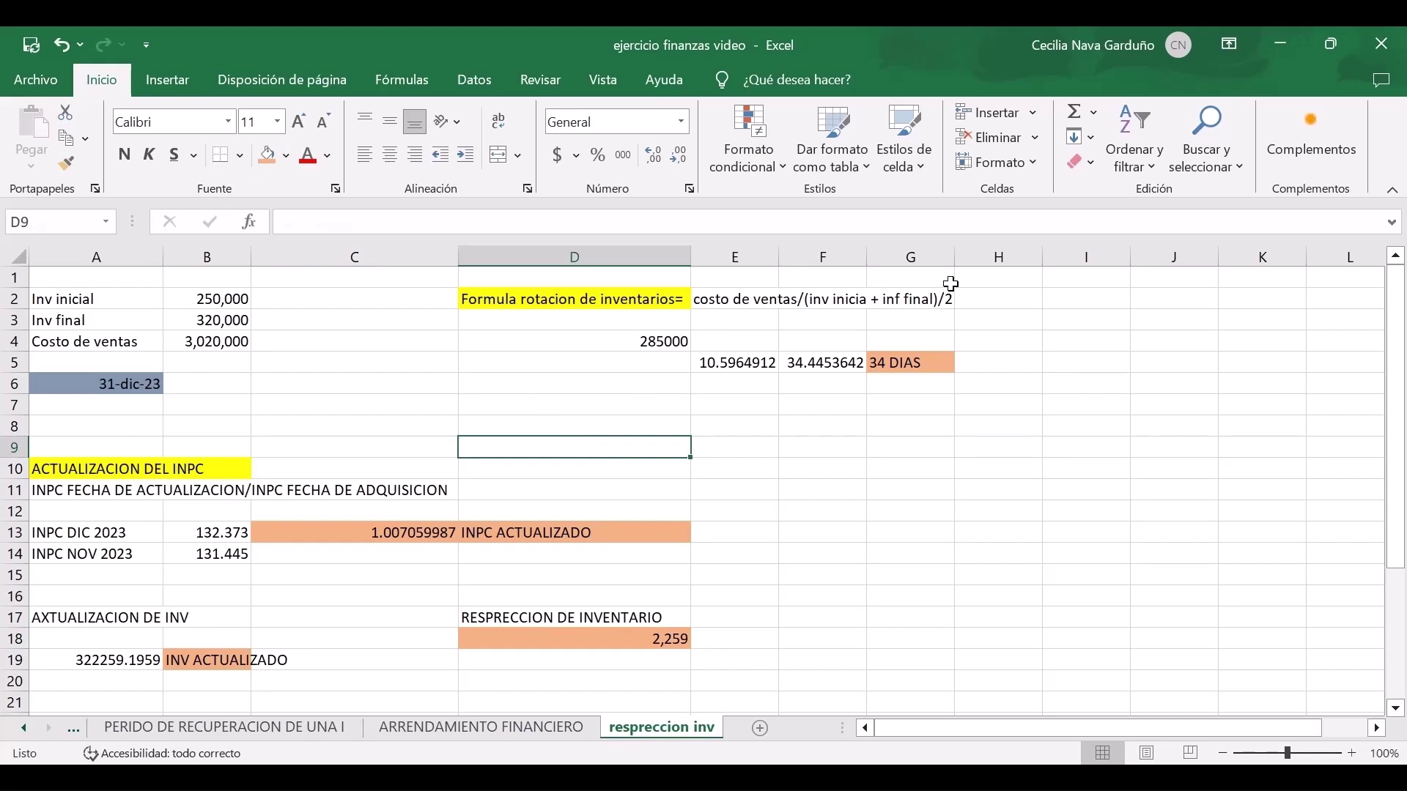
Enter the note "SI SE RESPRESA" in H5 beside the "34 DIAS" result.
click(847, 444)
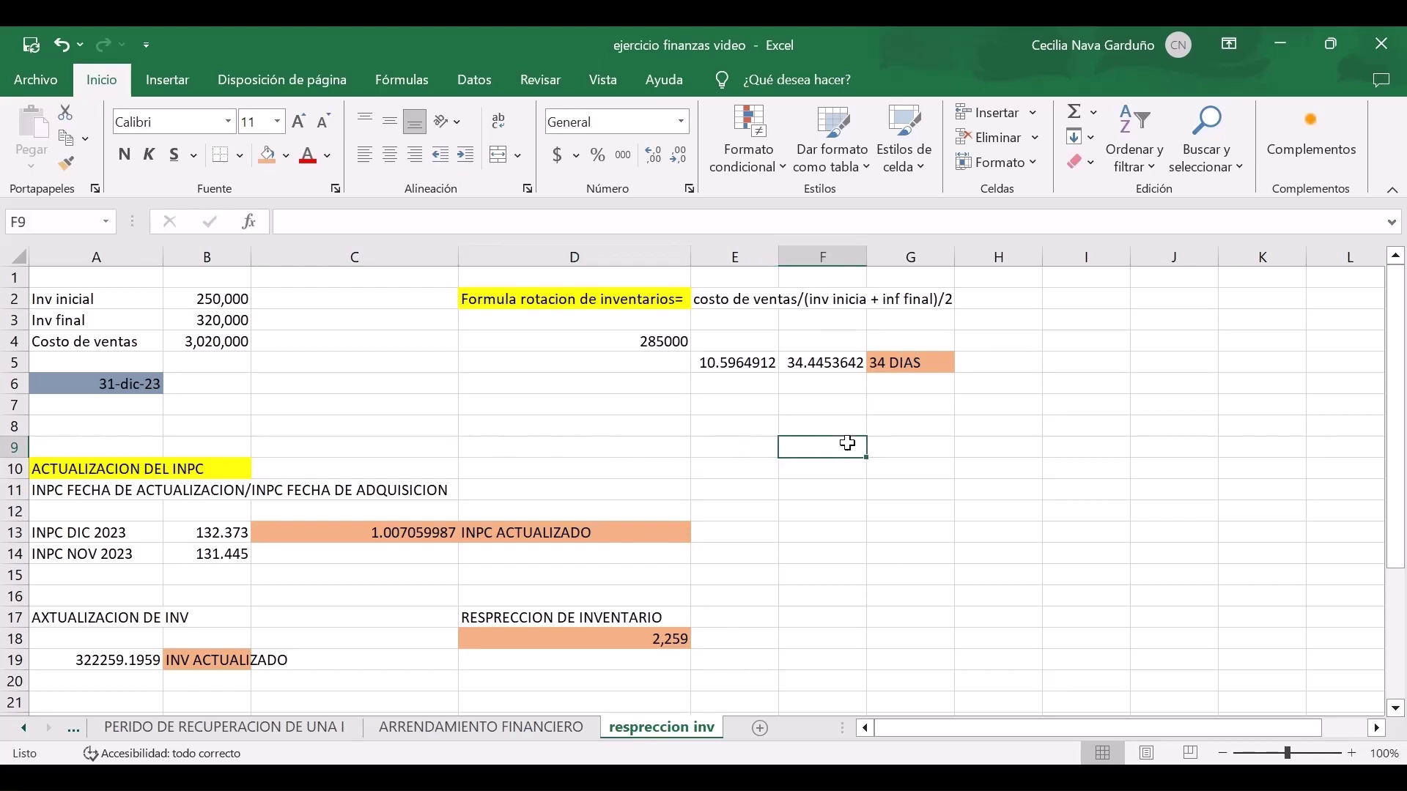
key(Up)
key(Up)
key(Up)
key(Up)
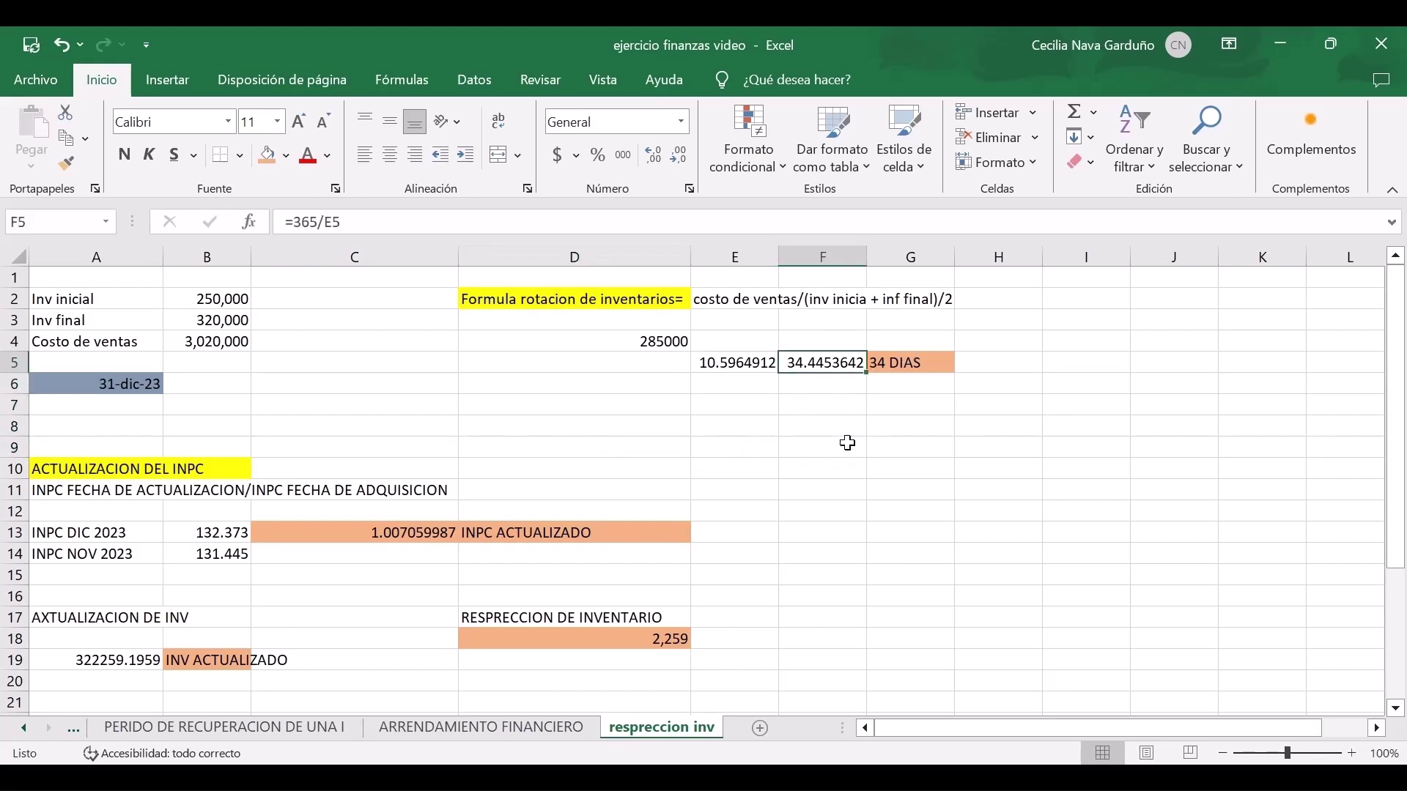
key(Right)
key(Down)
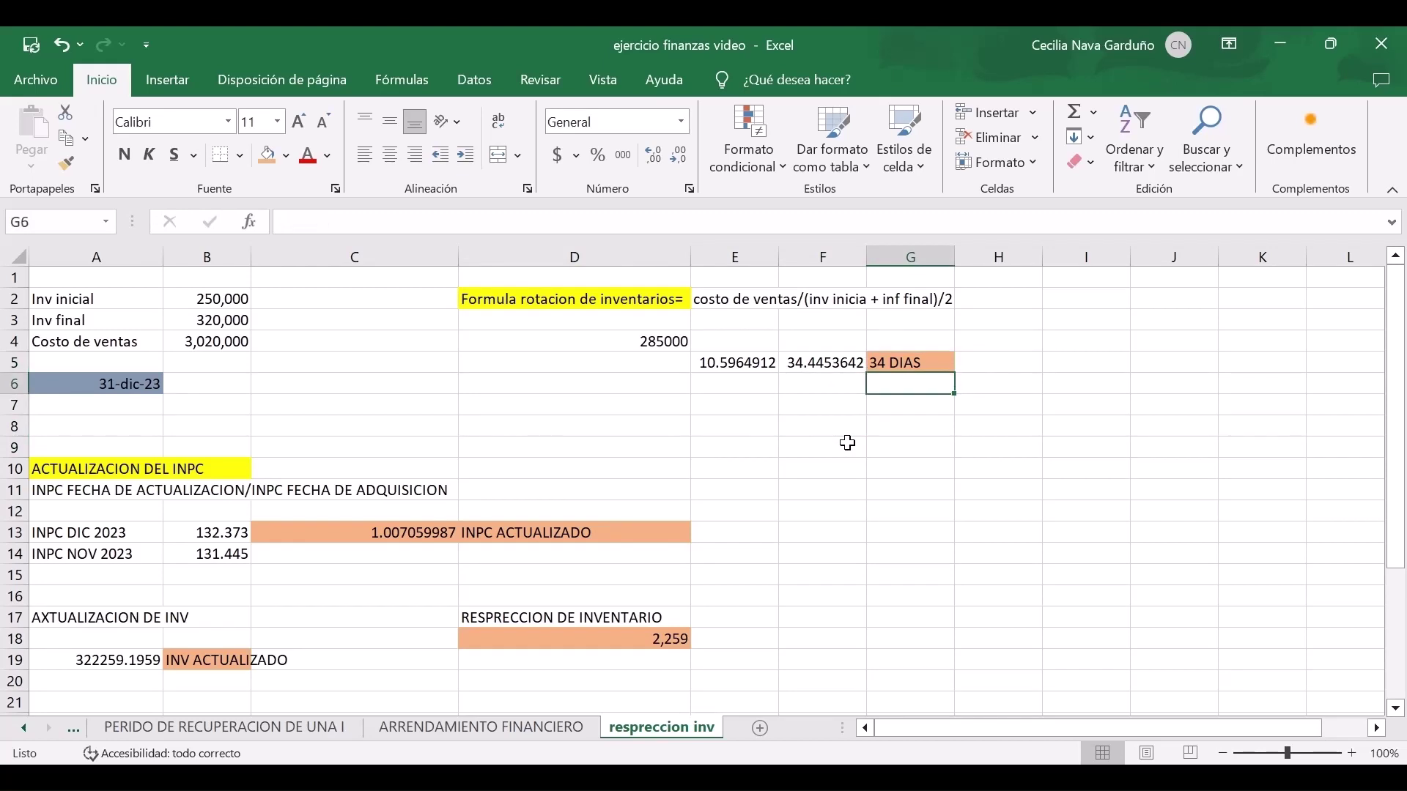
key(Up)
key(Right)
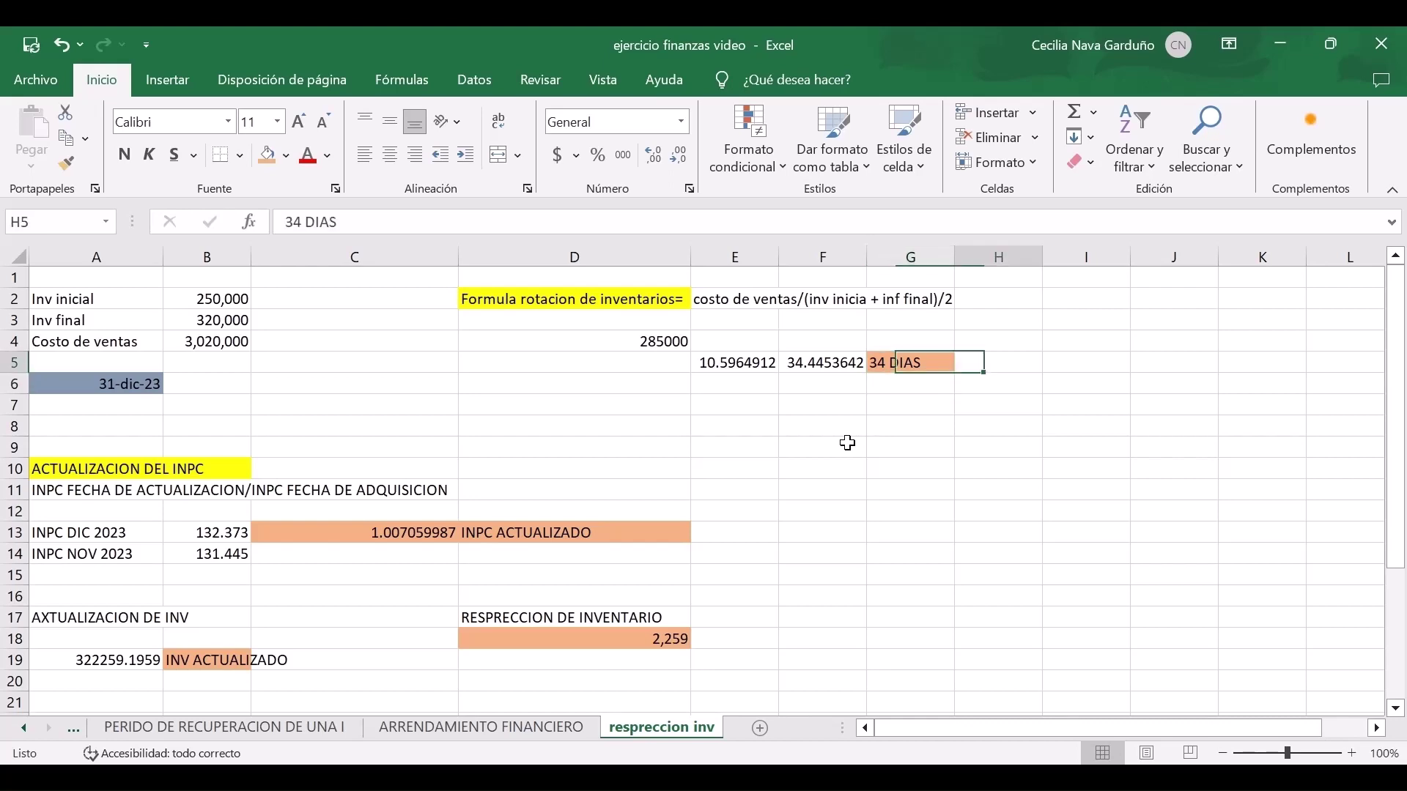
text(SI SE )
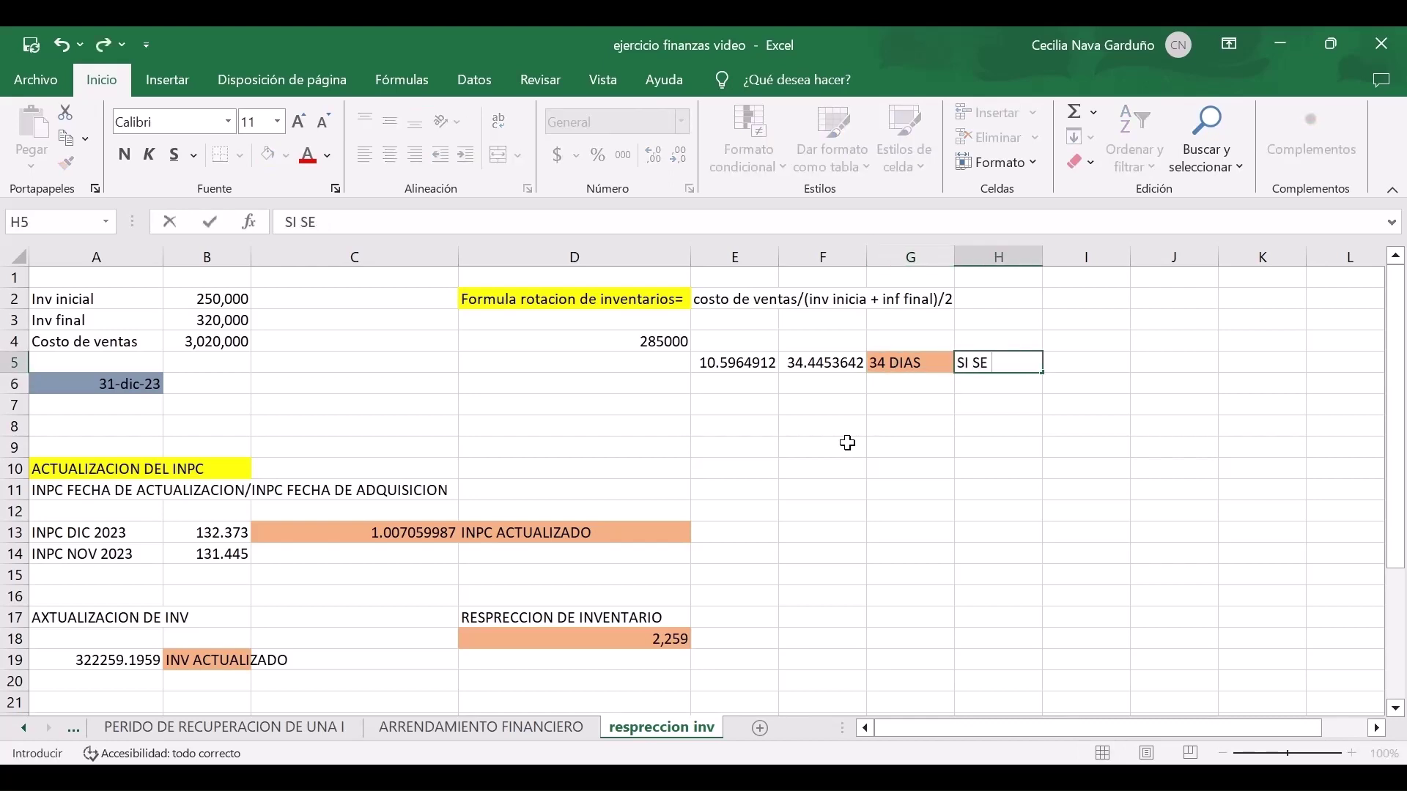
text(RESPRESA)
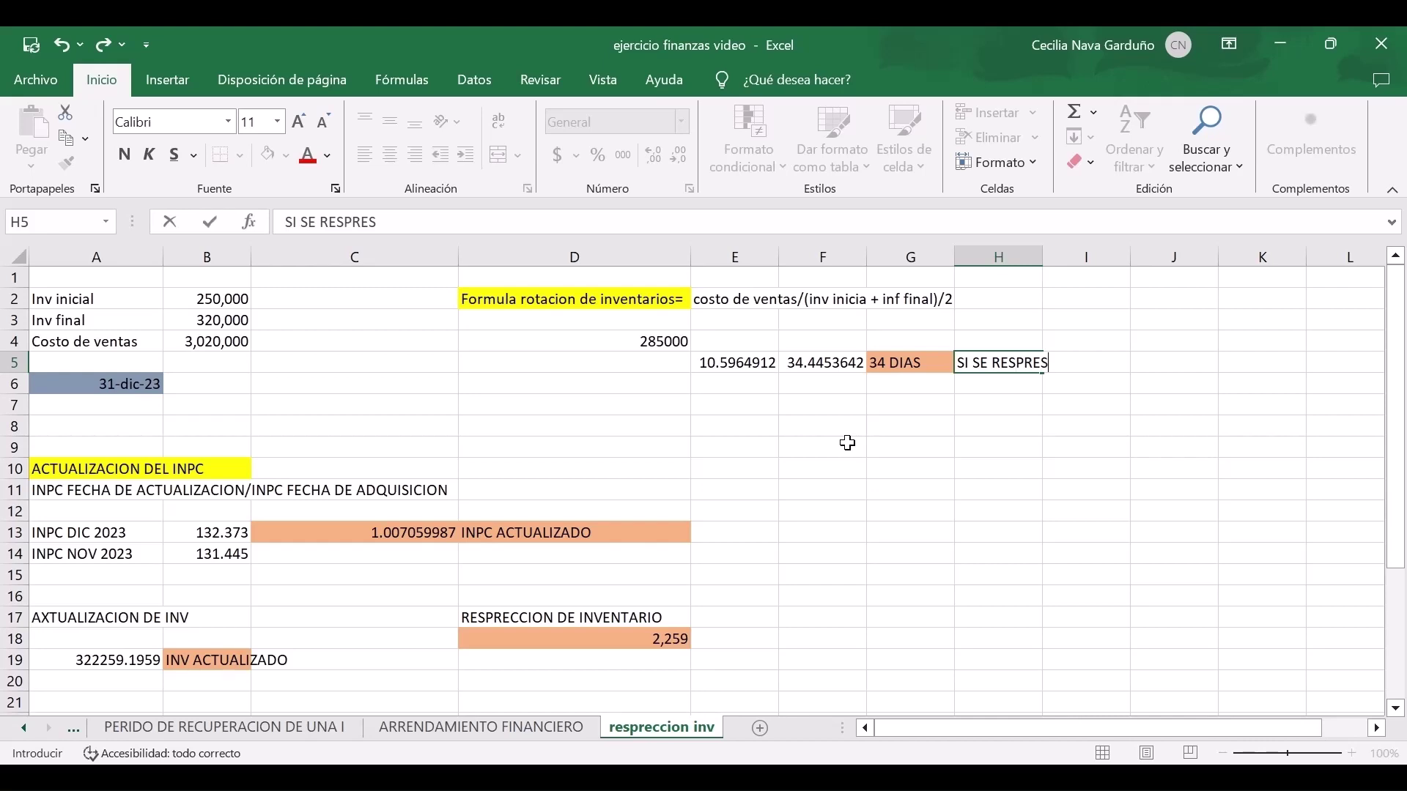
key(Return)
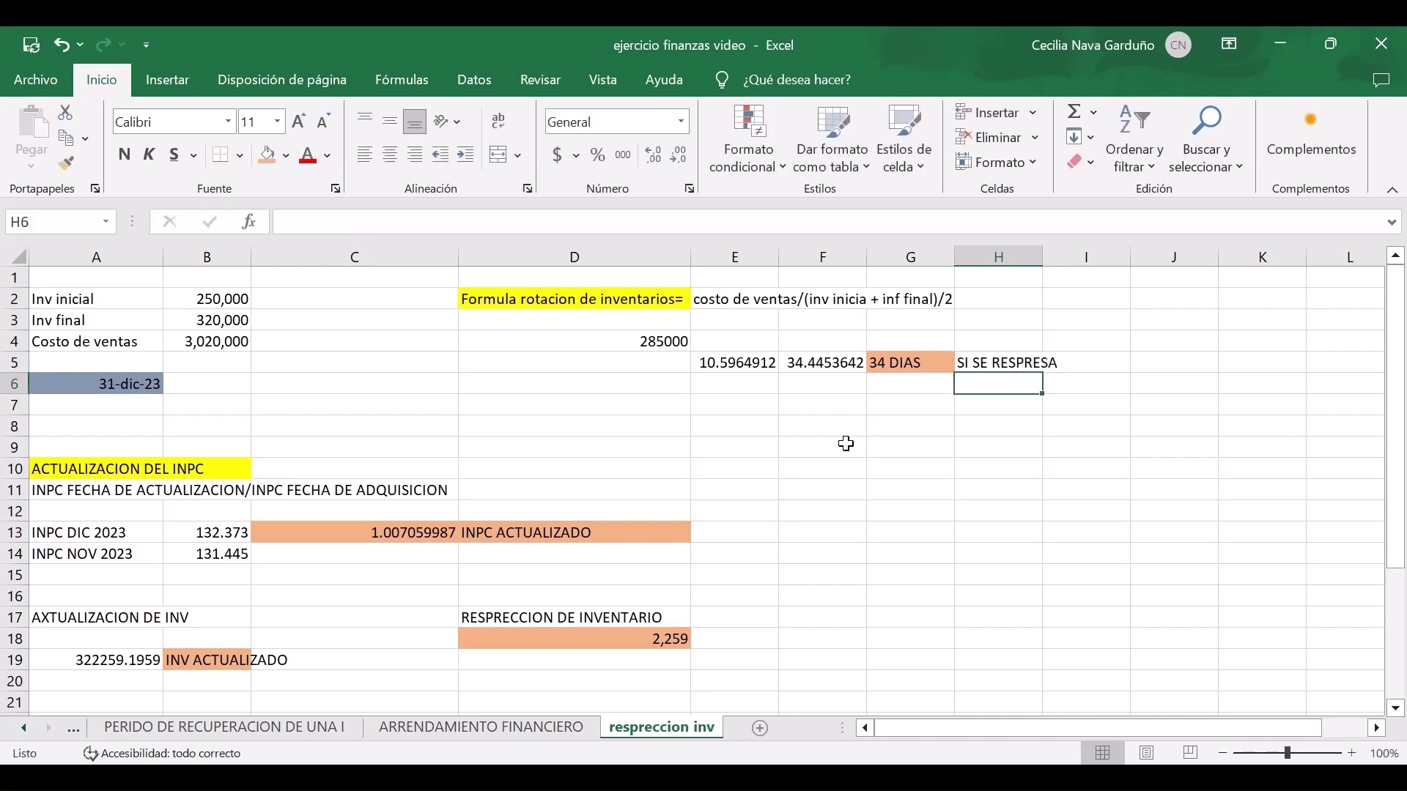
Enter the account name "RESPRECCION DE INVENTARIO" in G10.
scroll(847, 444, down, 3)
scroll(846, 443, up, 2)
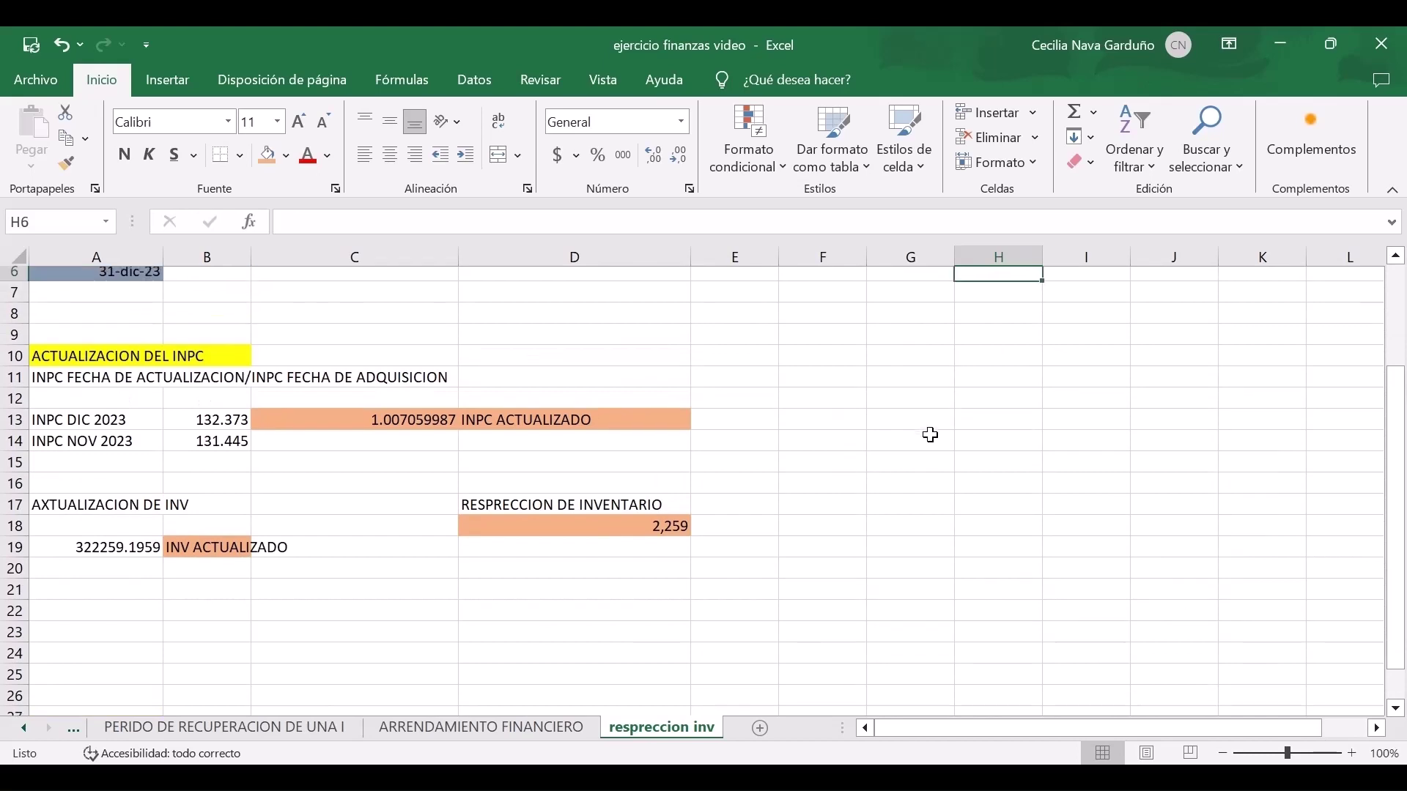
click(913, 373)
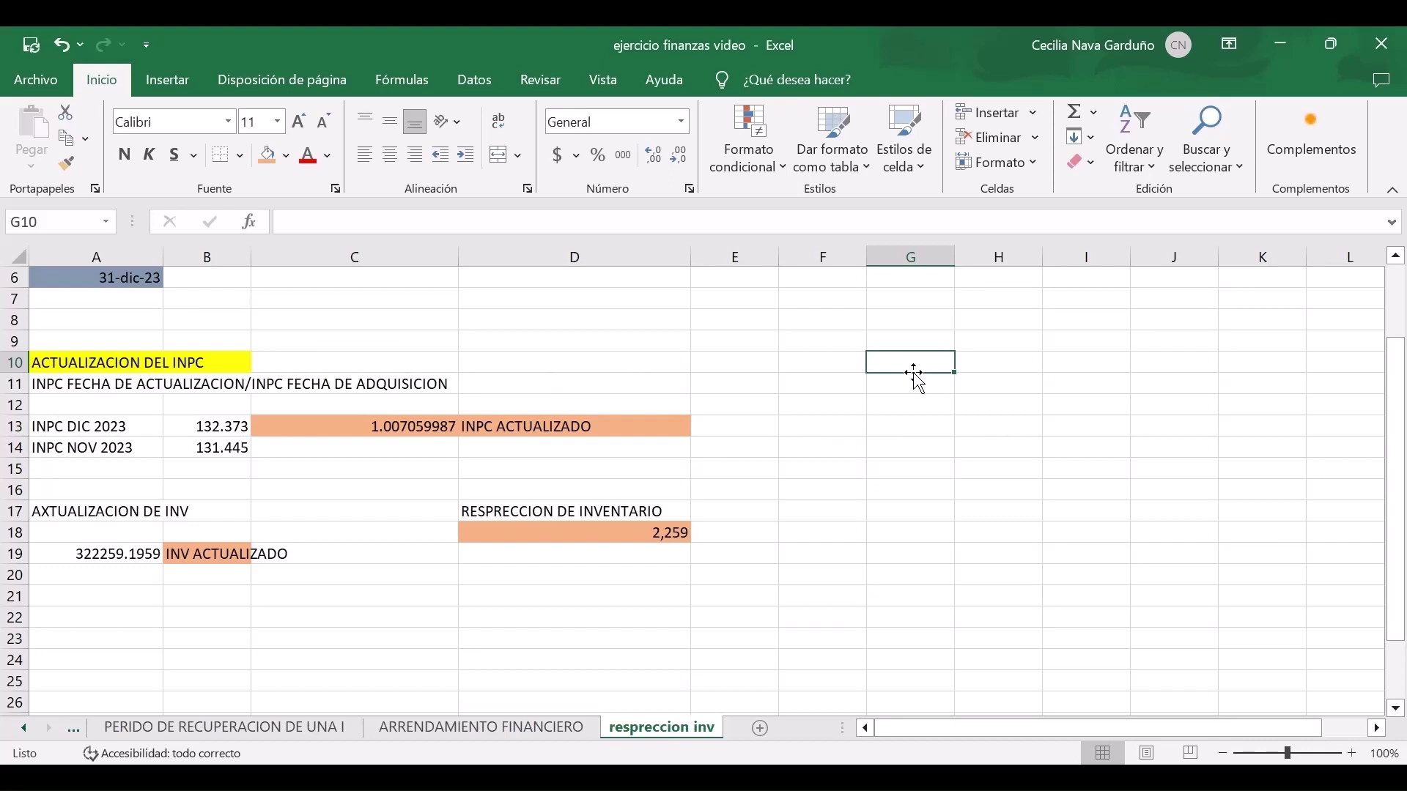
text(RESP)
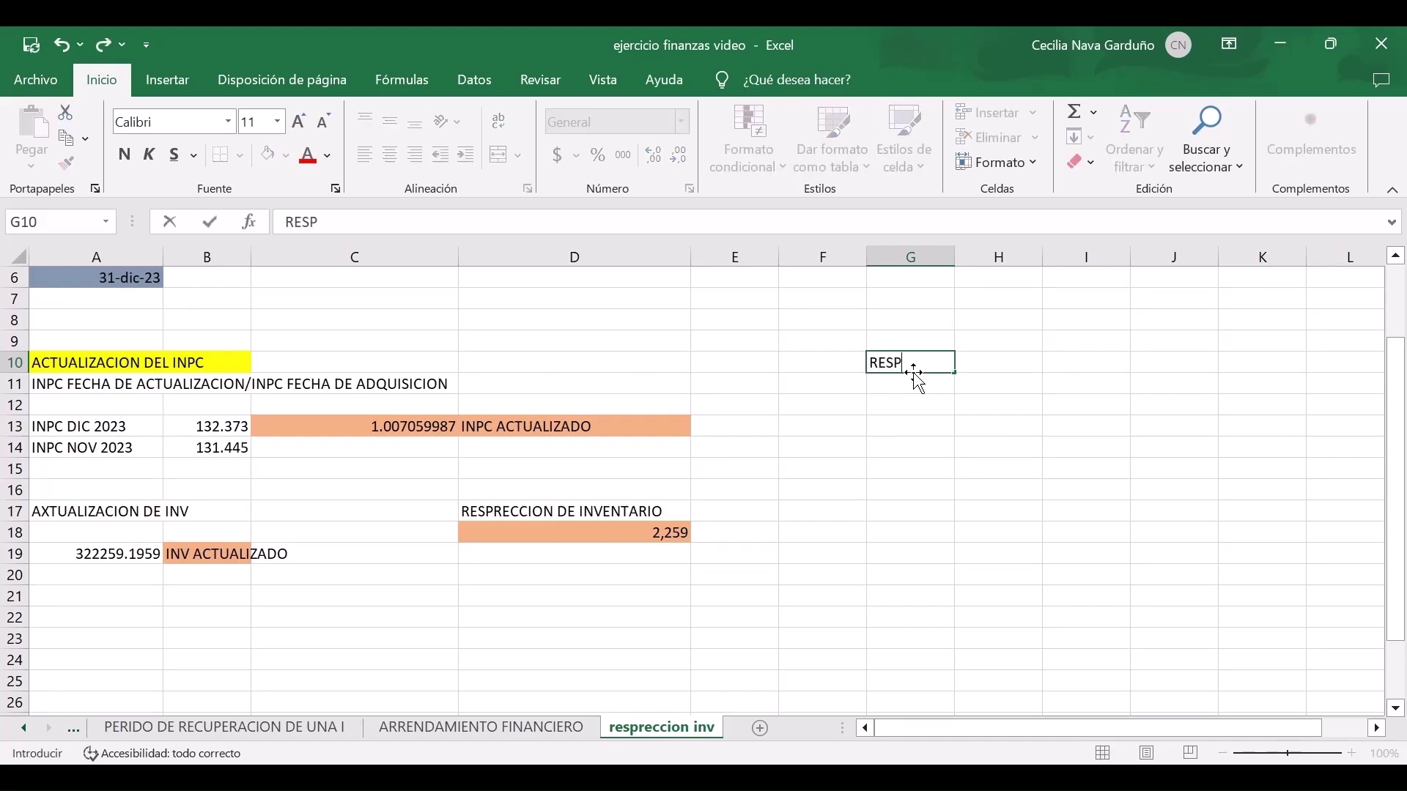
text(RECCION)
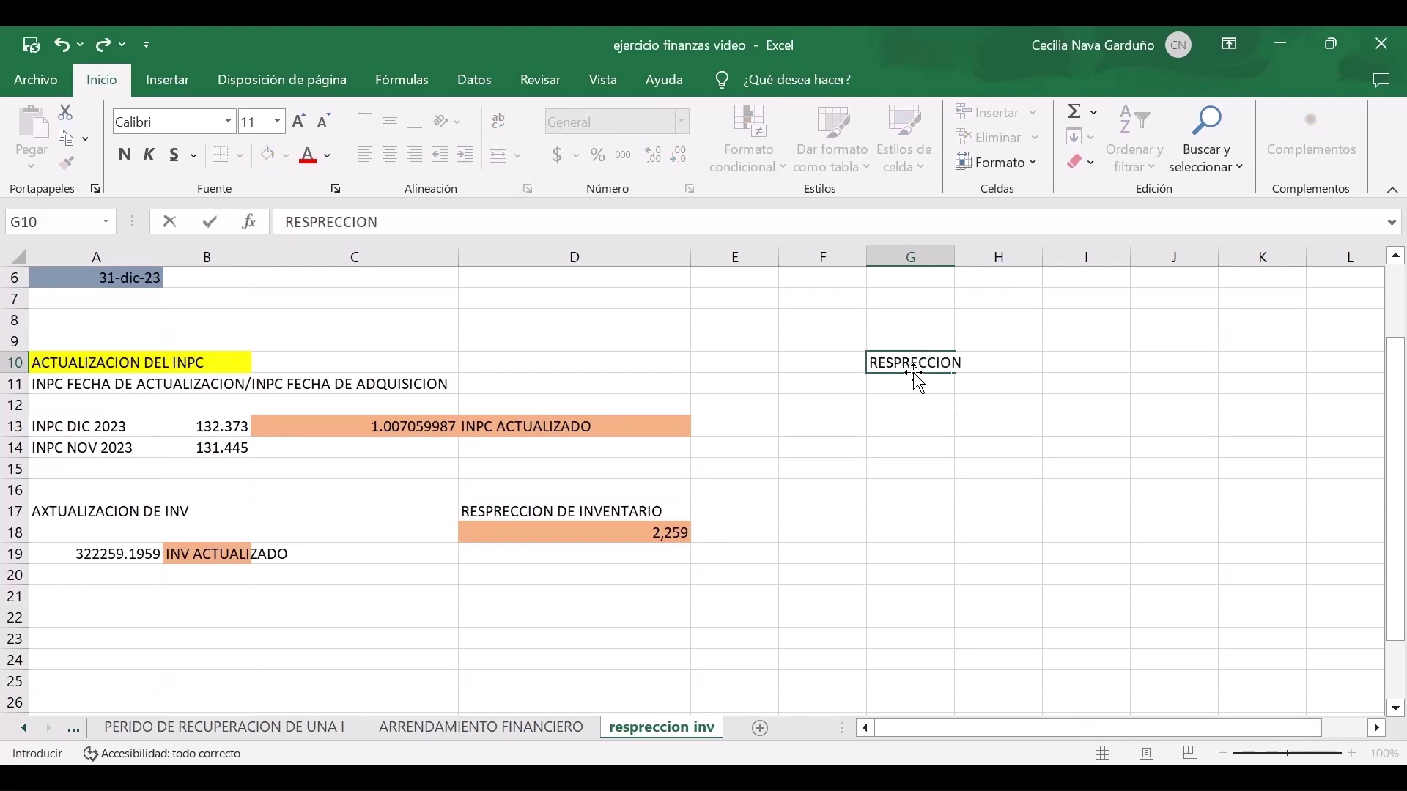
text( DE INVENT)
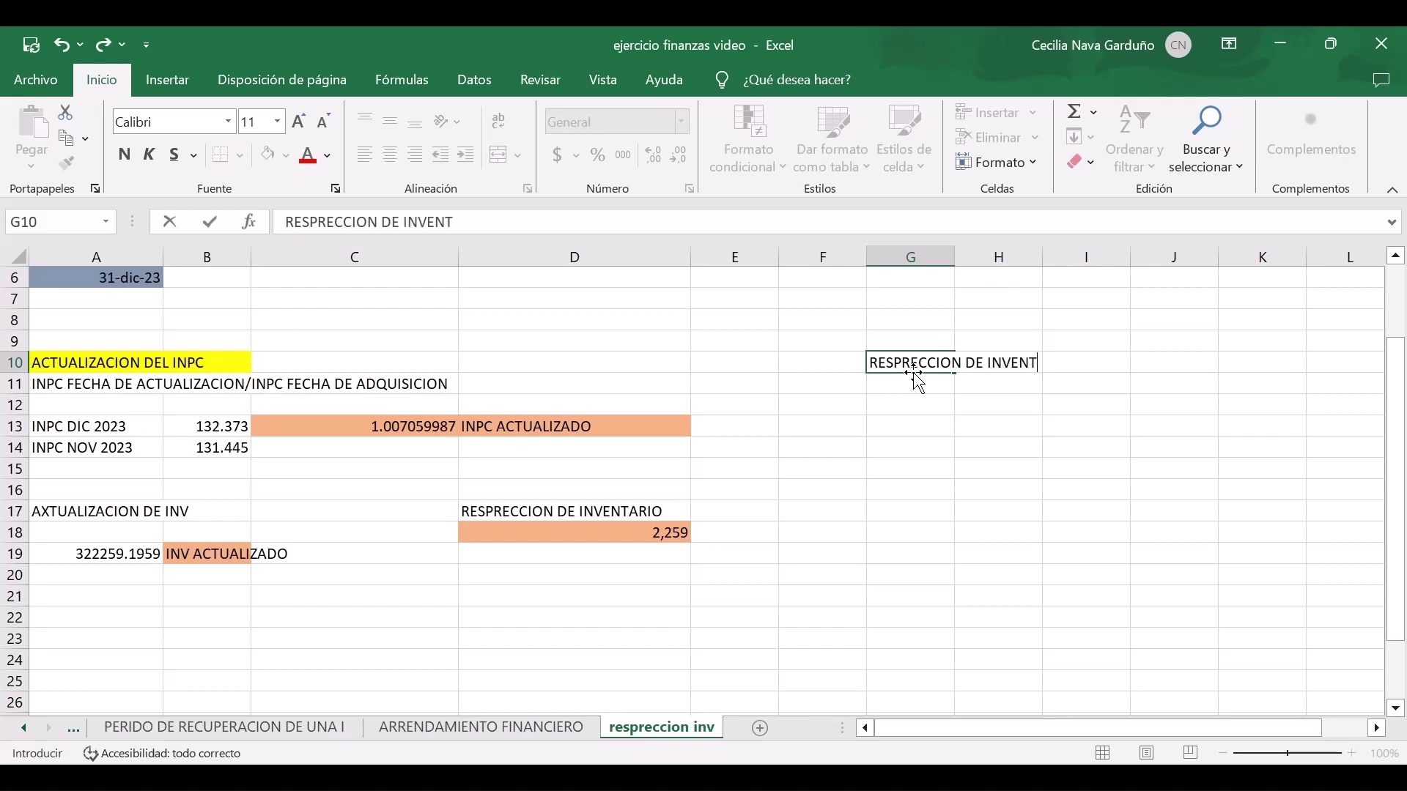
text(ARIO)
key(Up)
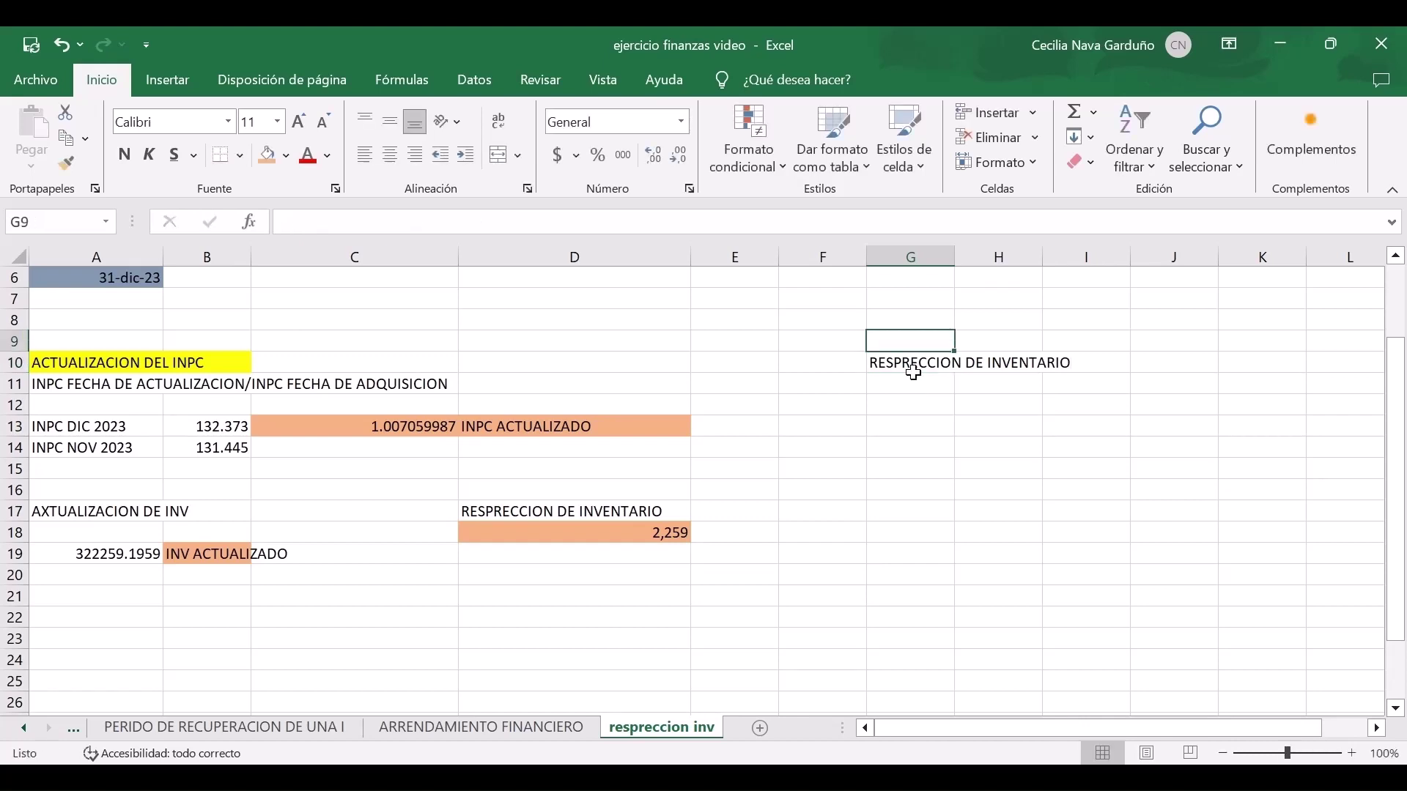
Enter the amount 2259 in J10 for the inventory re-expression account.
key(Right)
key(Right)
key(Right)
key(Down)
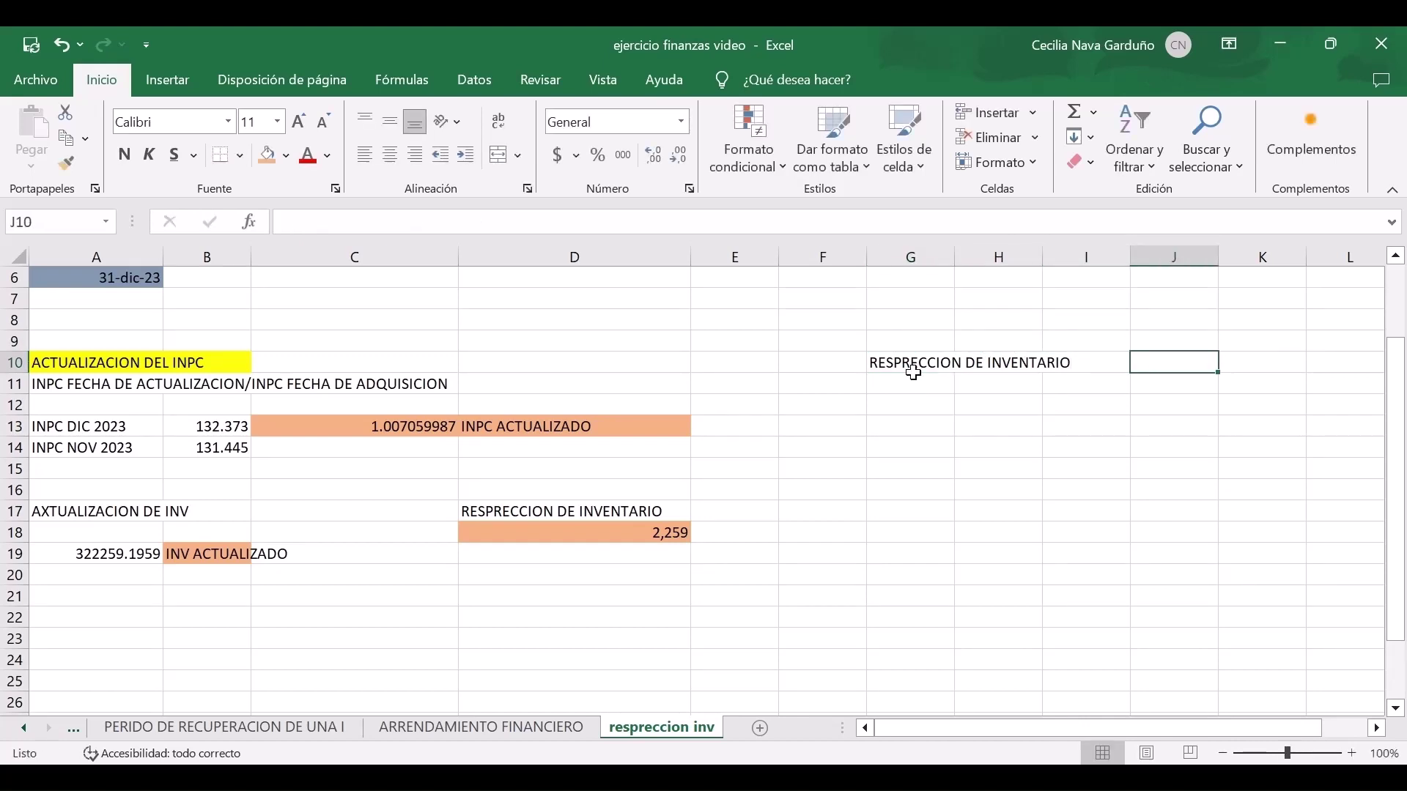
scroll(913, 374, up, 2)
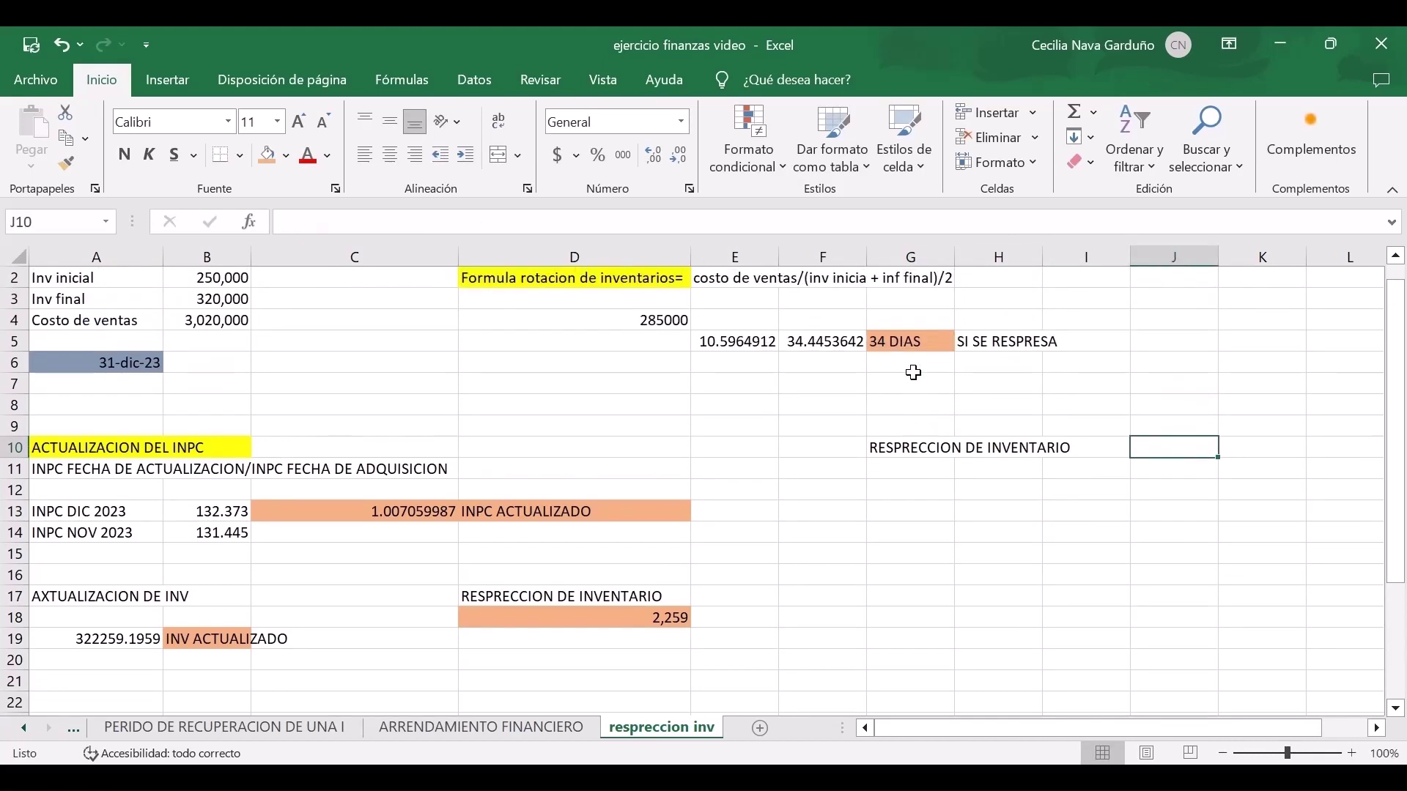
text(2259)
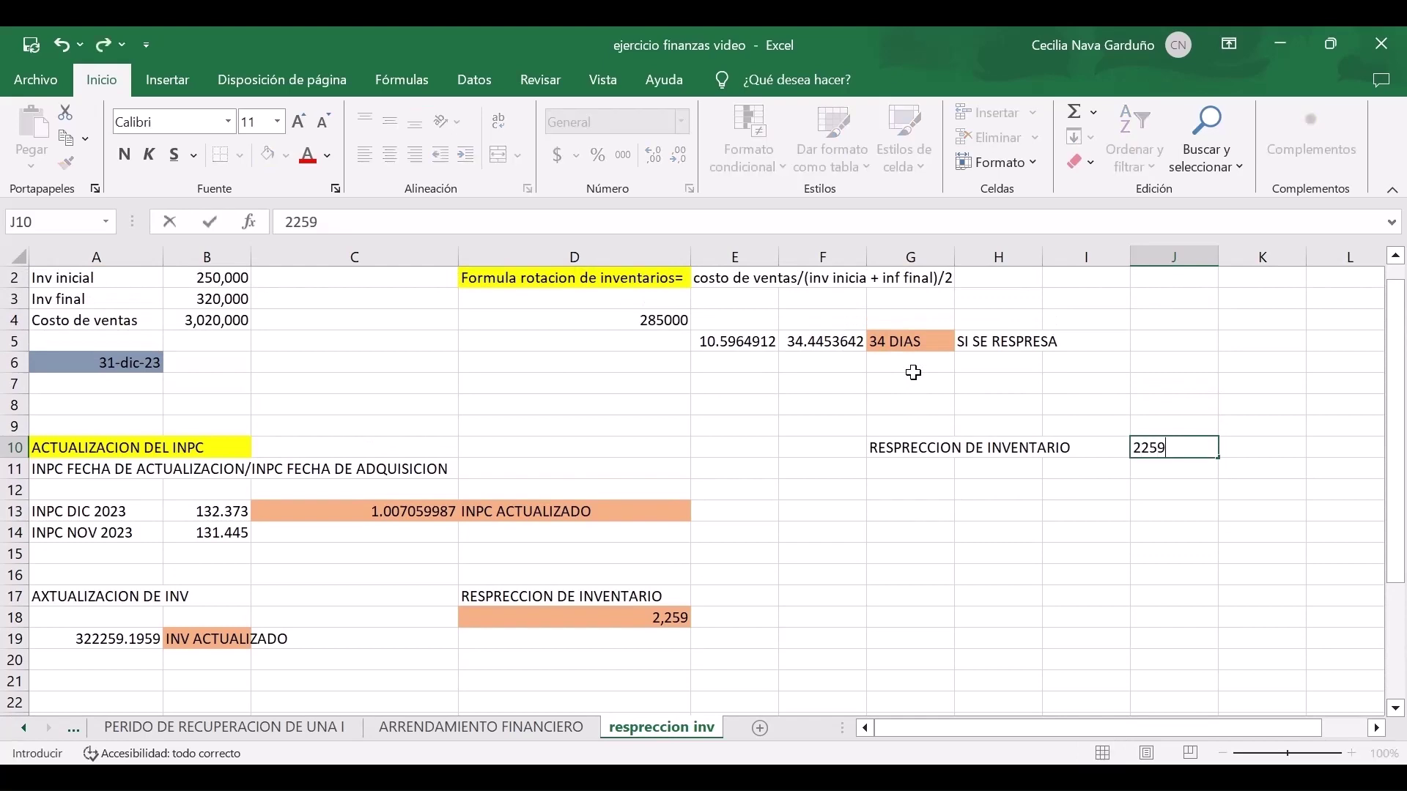
key(Return)
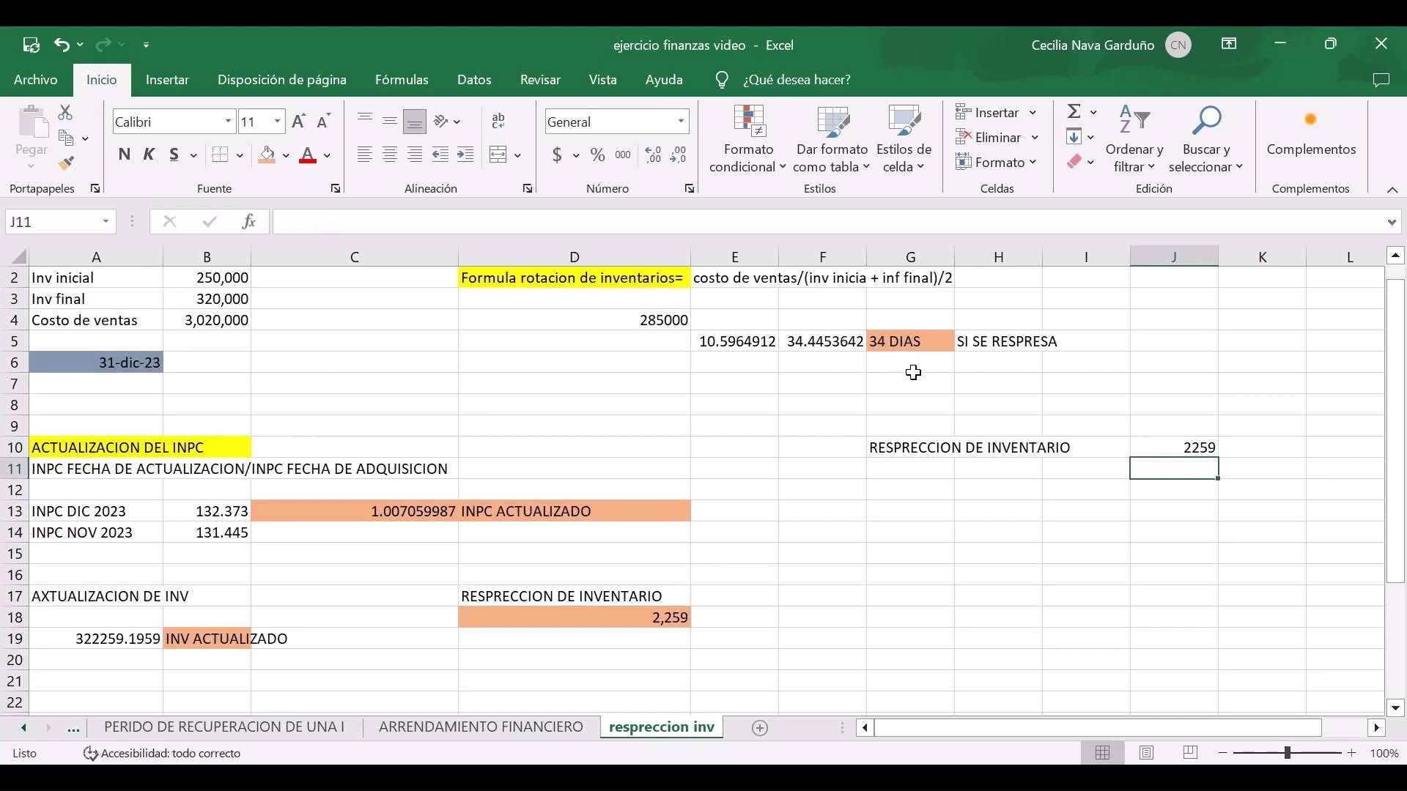
Enter the offsetting account name "EFECTO POR RESPRECCION" in H12.
key(Down)
key(Left)
key(Left)
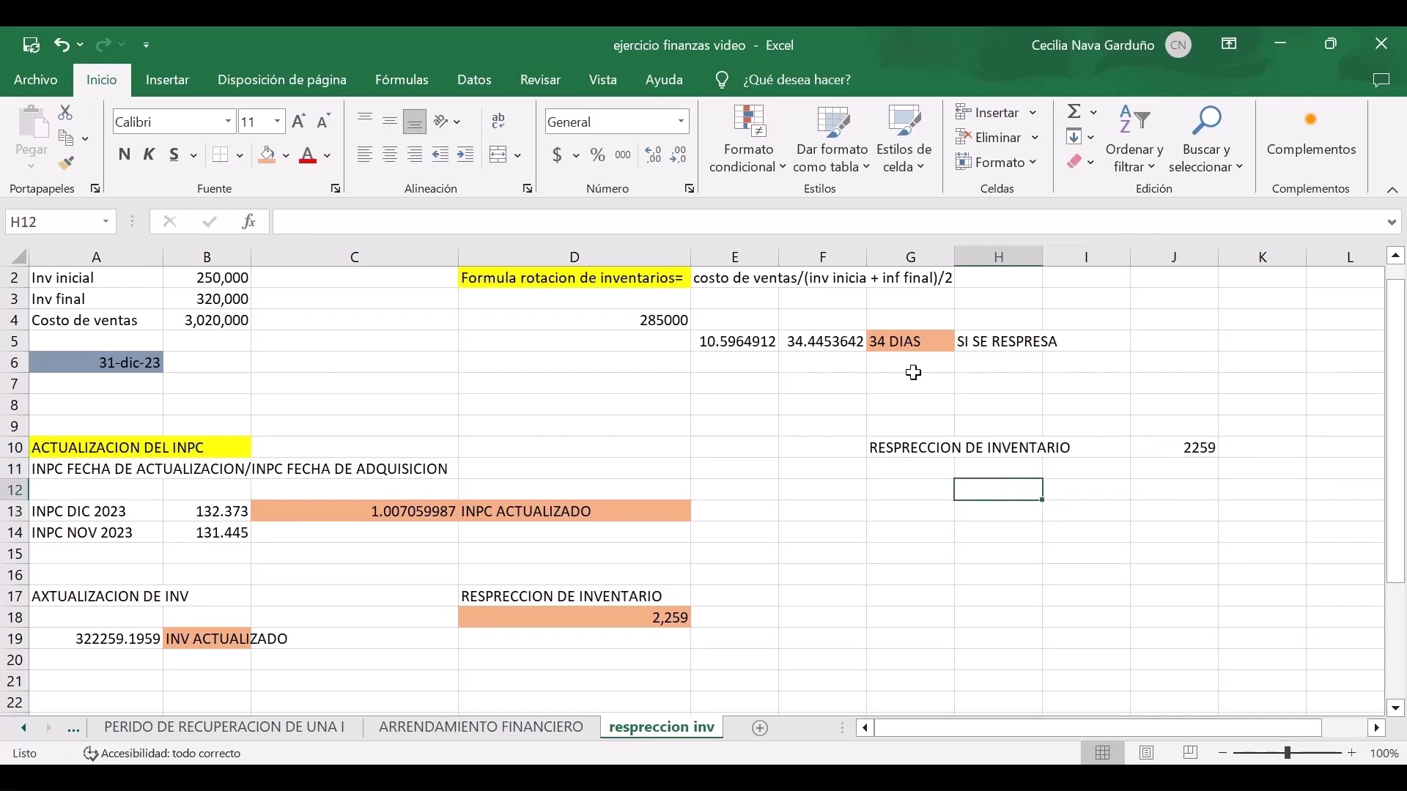
text(EFEDC)
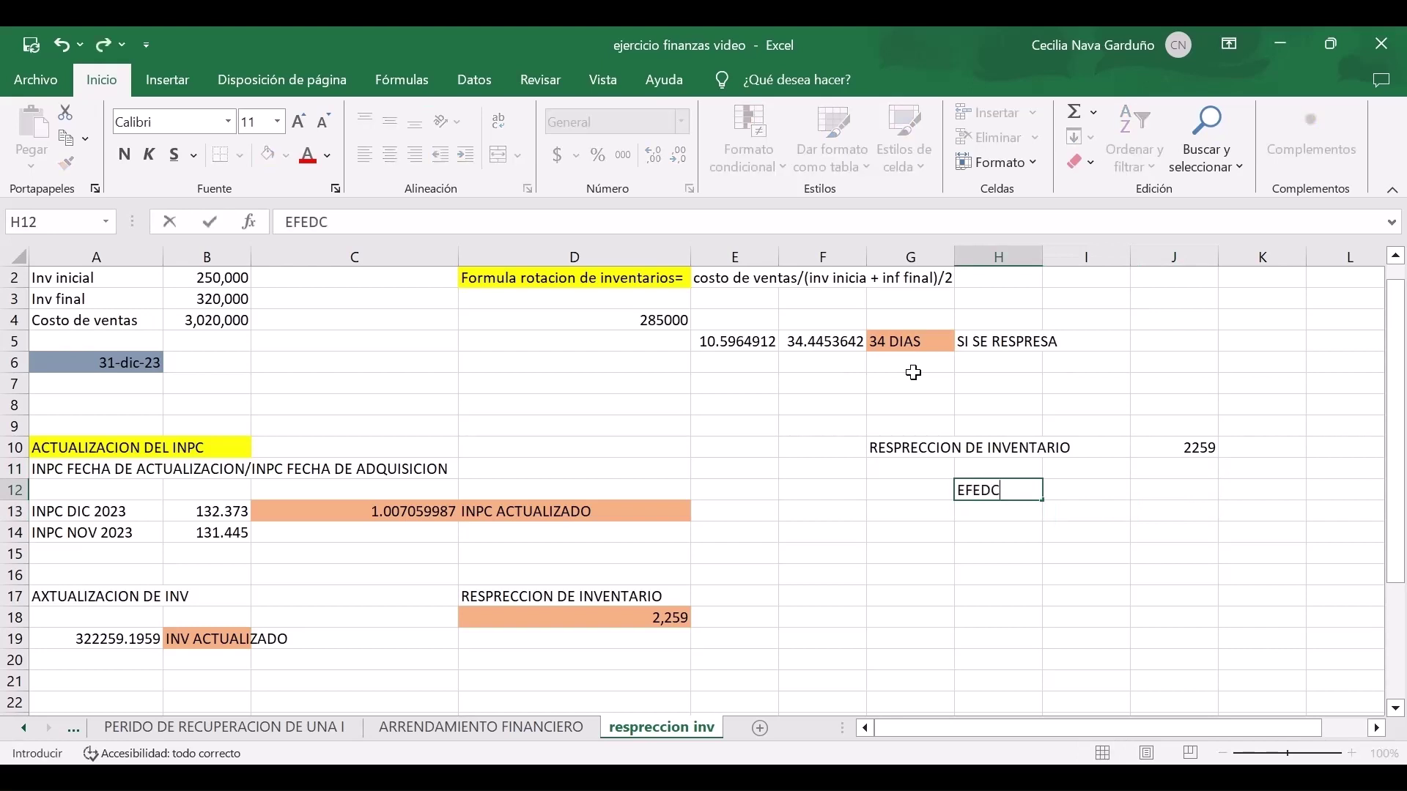
key(BackSpace)
key(BackSpace)
text(CTO POR)
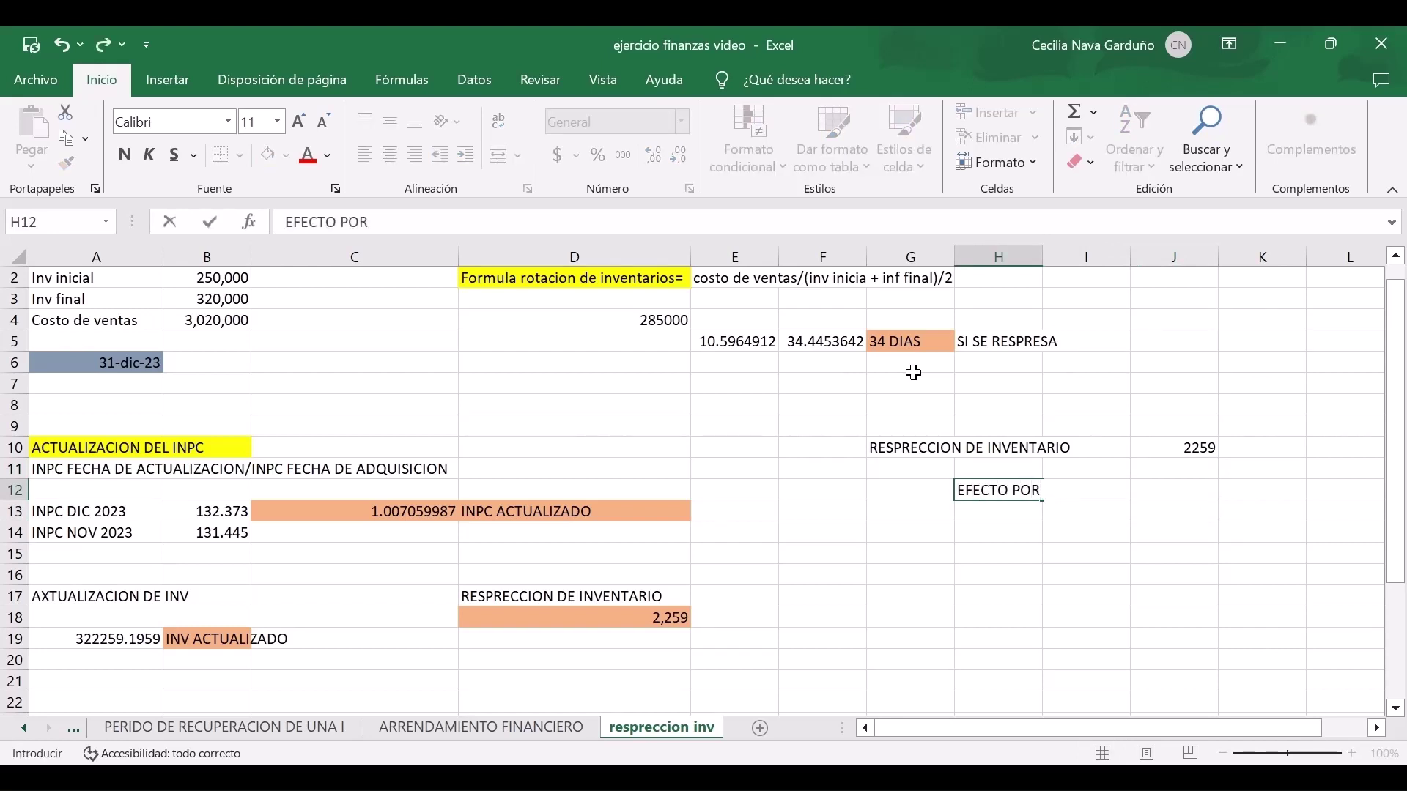
text( RESPRE)
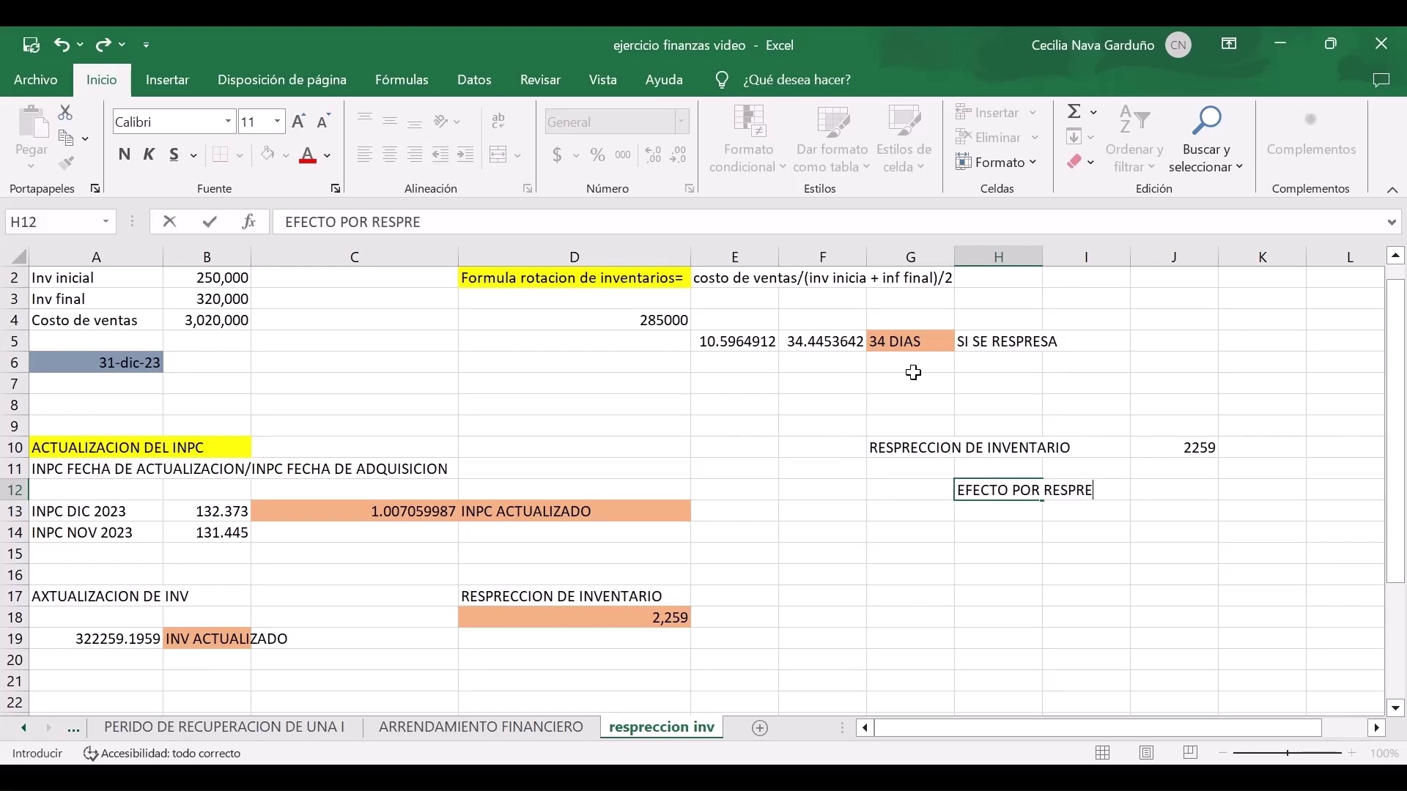
text(CCION)
key(Return)
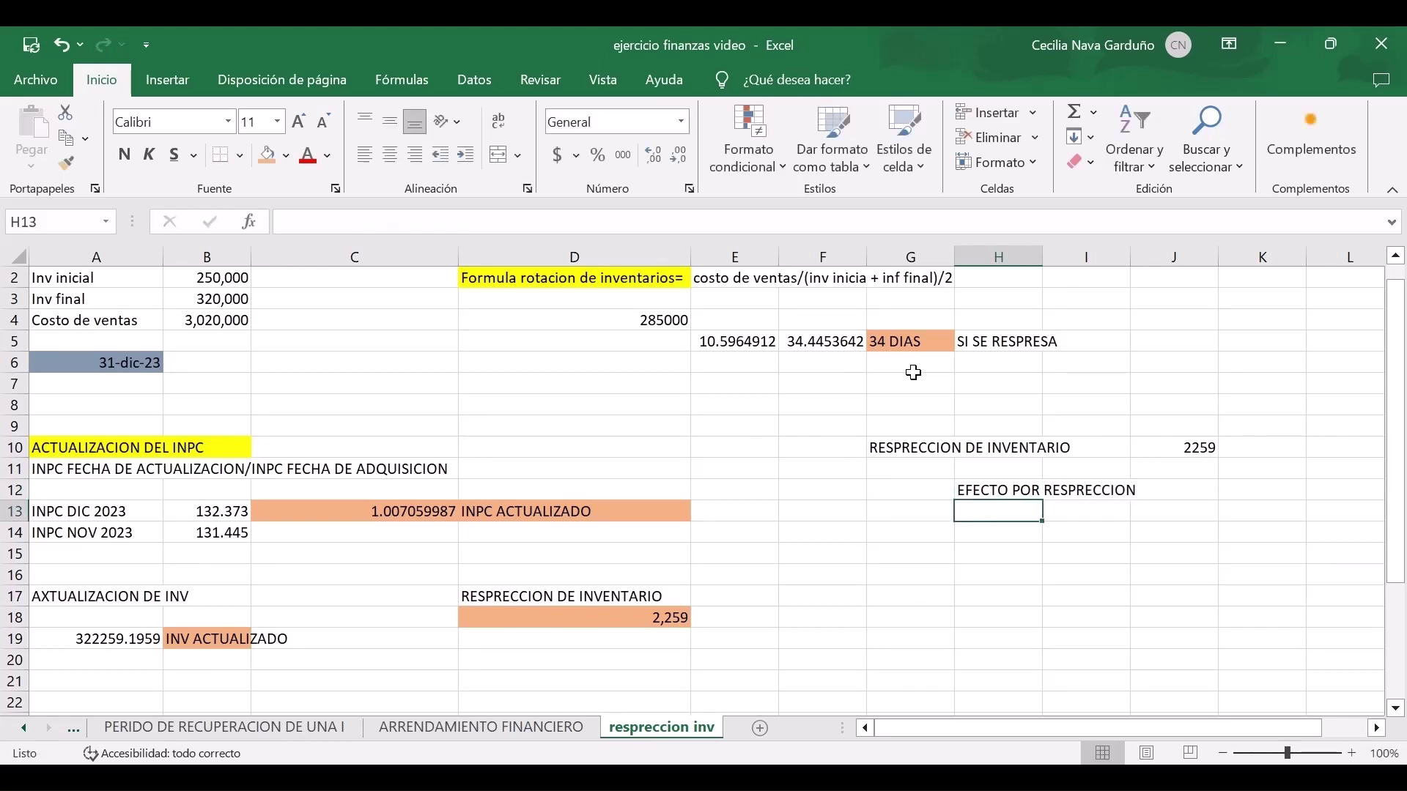
Enter the amount 2259 in K12 for the re-expression effect account.
key(Up)
key(Right)
key(Right)
key(Right)
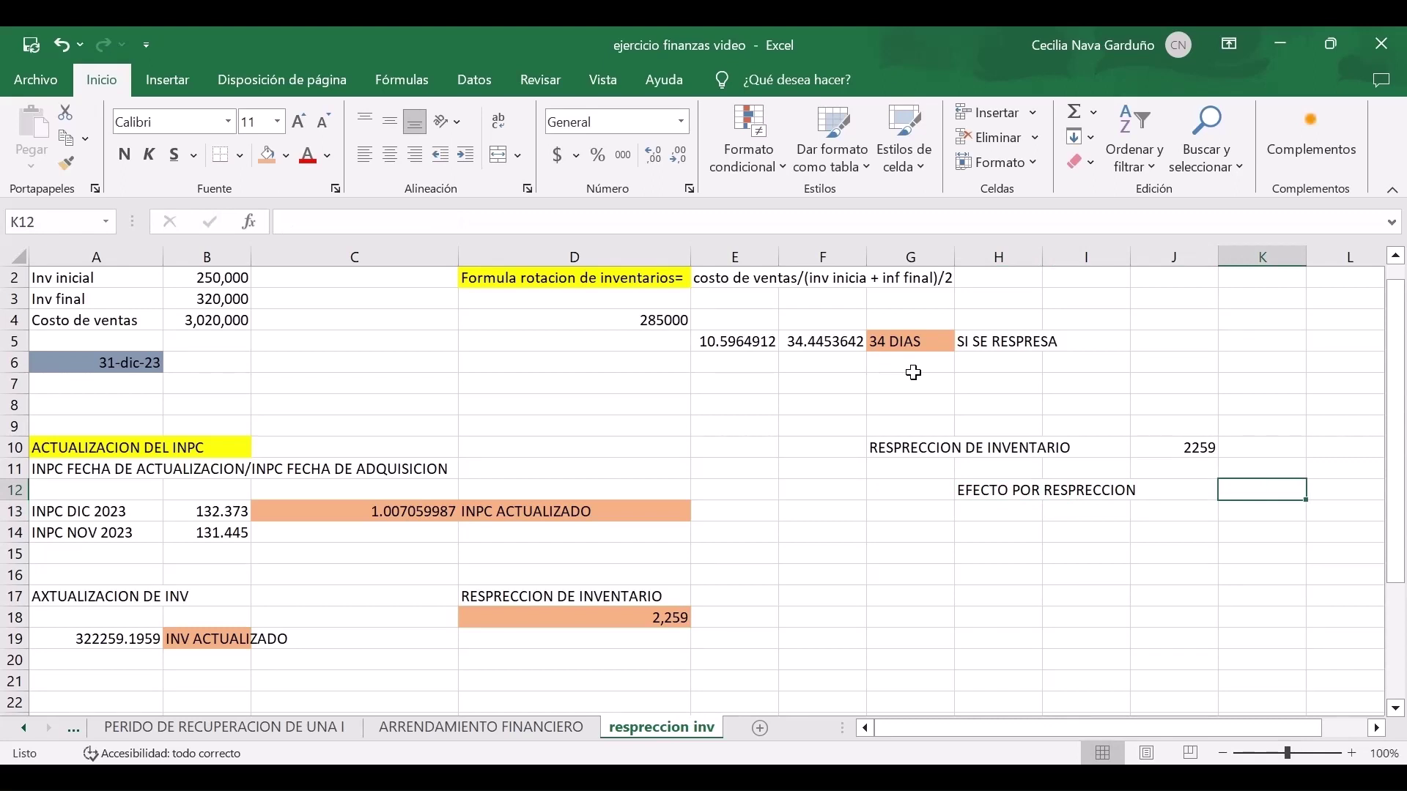
text(22)
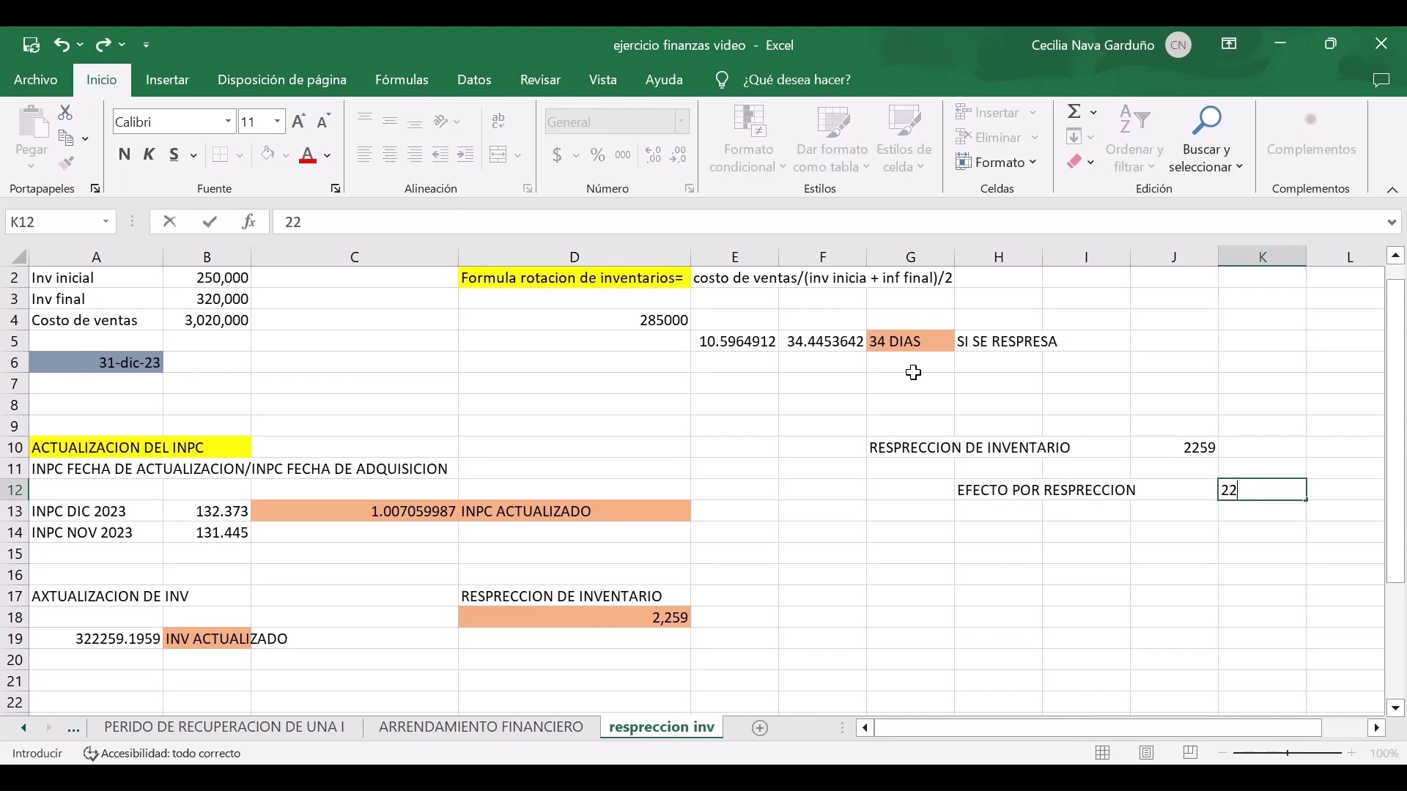
text(59)
key(Return)
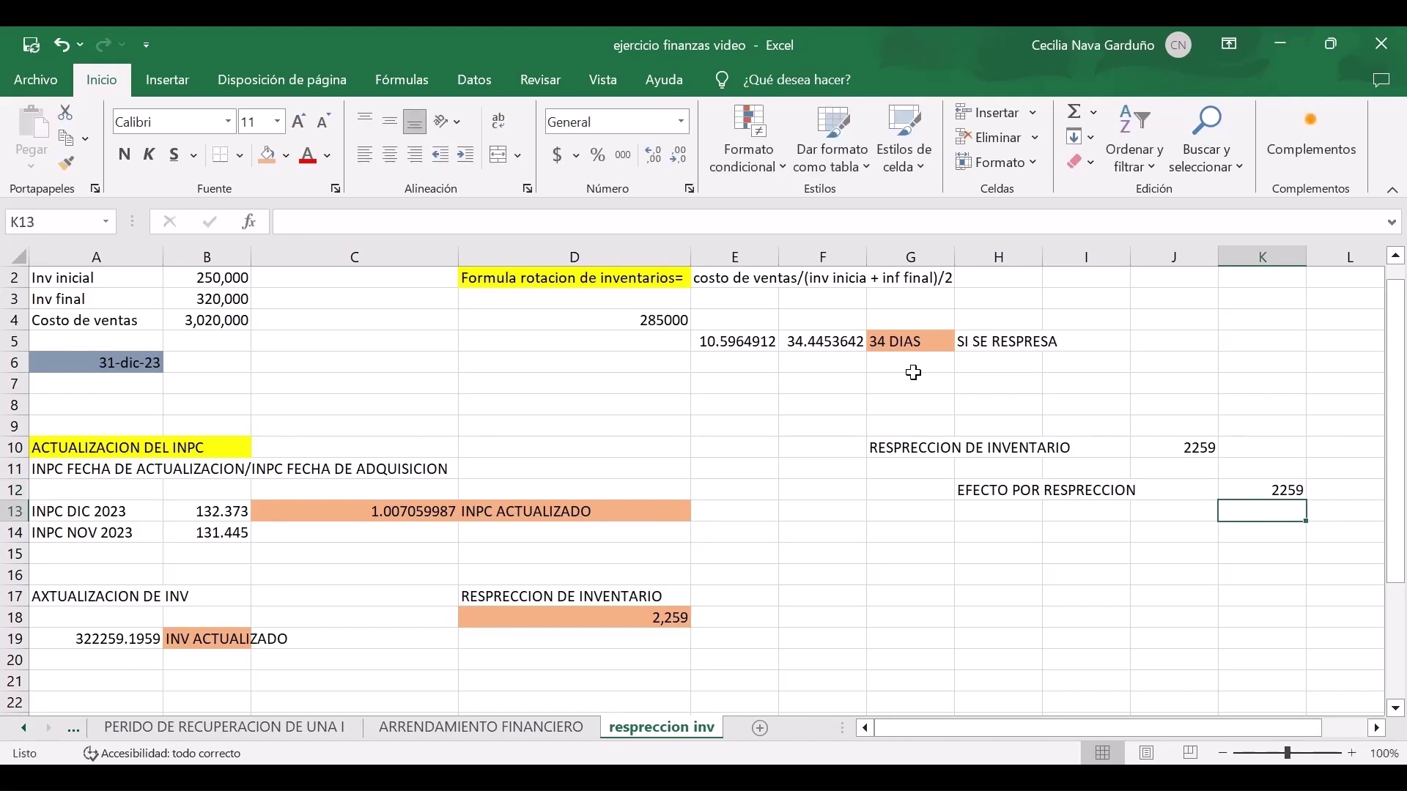
Enter the heading "ASIENTO CONTABLE" in G9 above the accounting entry.
click(930, 425)
text(AS)
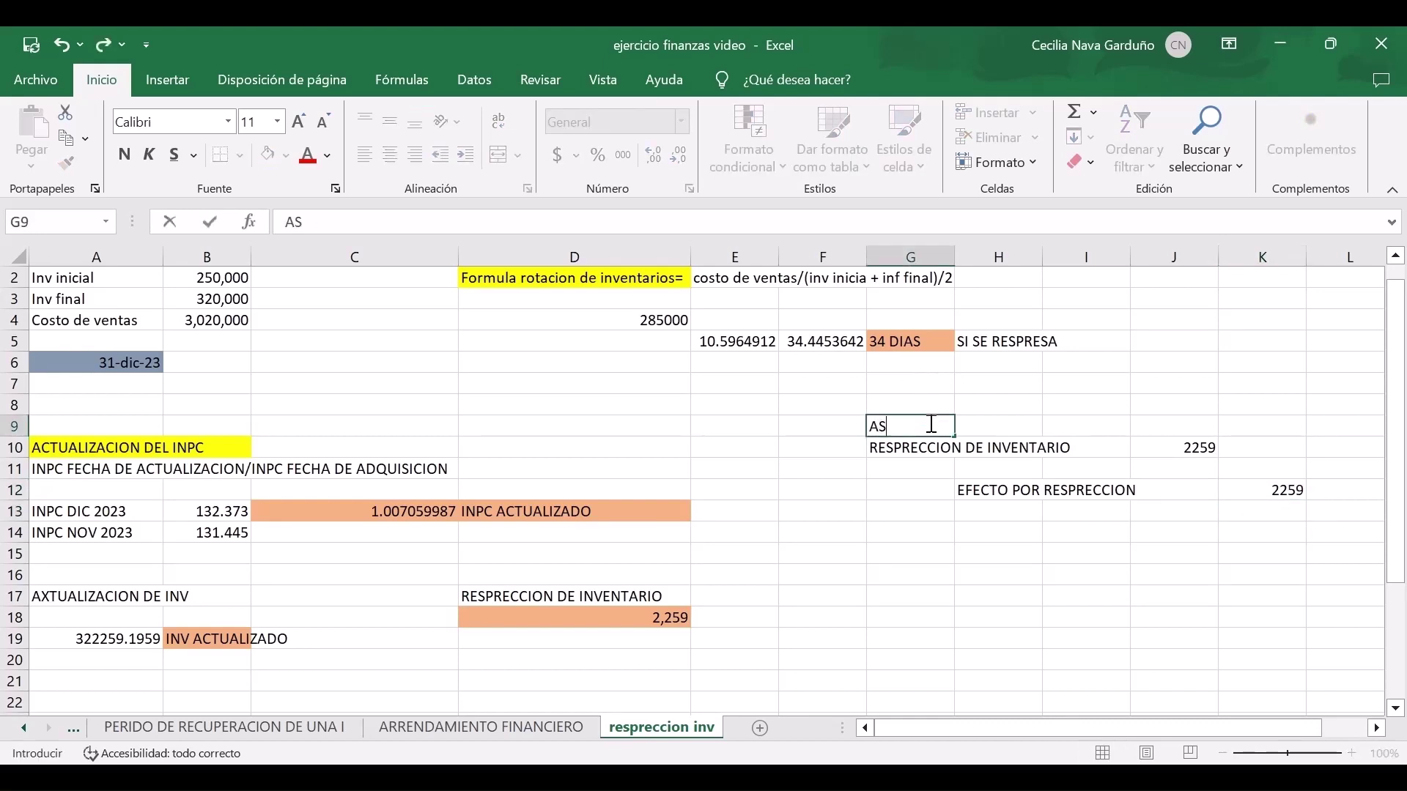
text(IENTO CO)
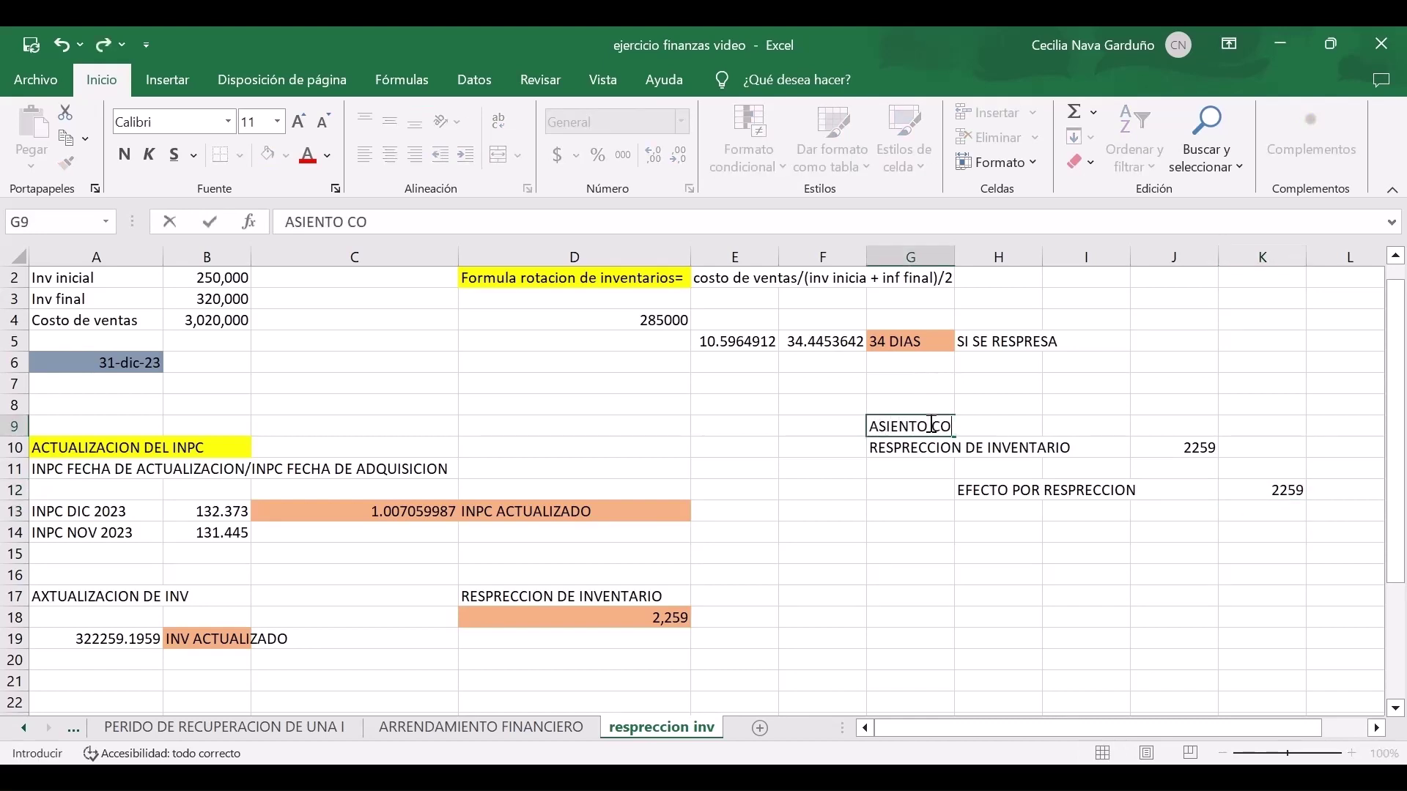
text(NTABLE)
key(Return)
Centre the contents of G9:J9, the accounting entry's heading row.
click(929, 426)
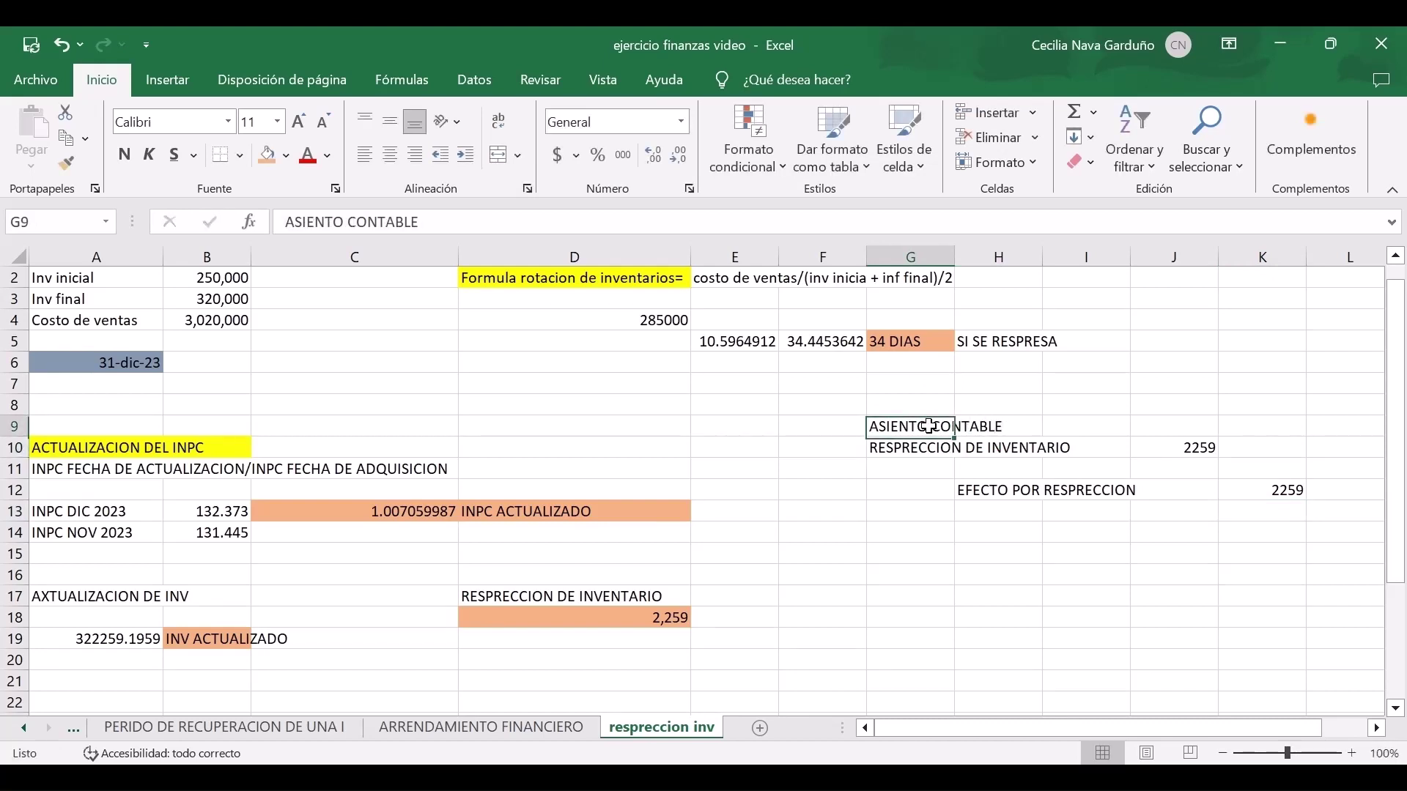
drag(929, 426, 1165, 425)
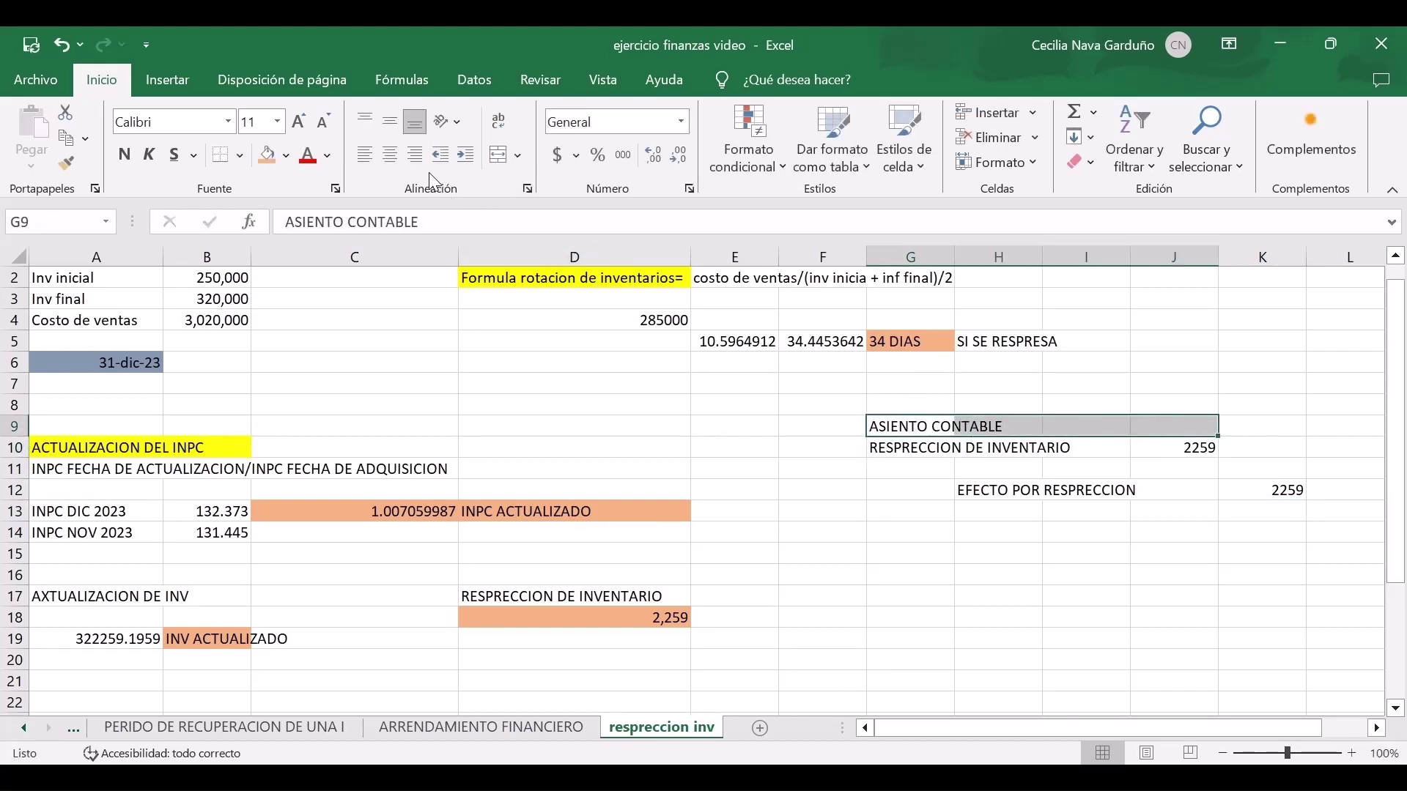
click(389, 155)
click(927, 510)
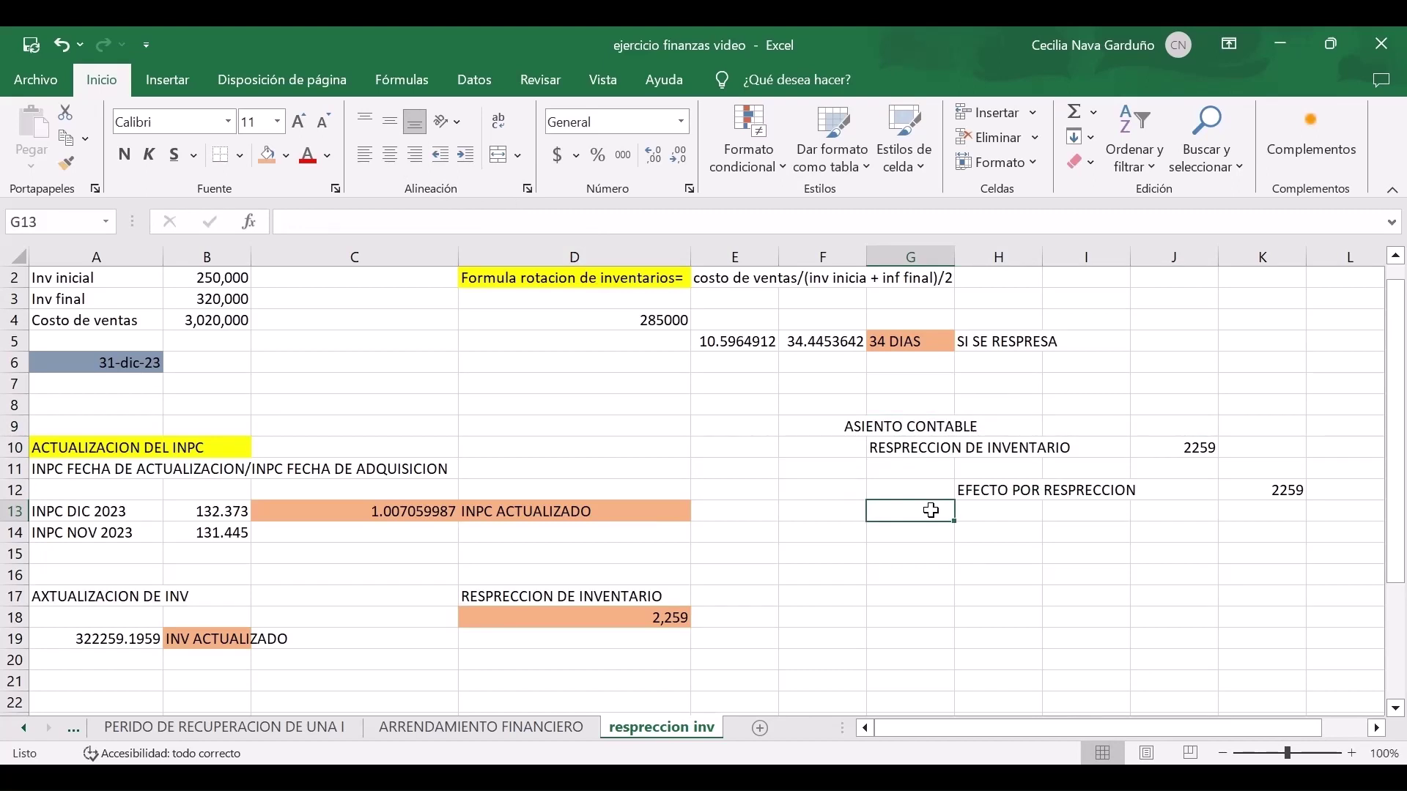
Enter the date DIC 2023 in A31, under the INV FINAL heading of the summary table.
scroll(931, 511, down, 5)
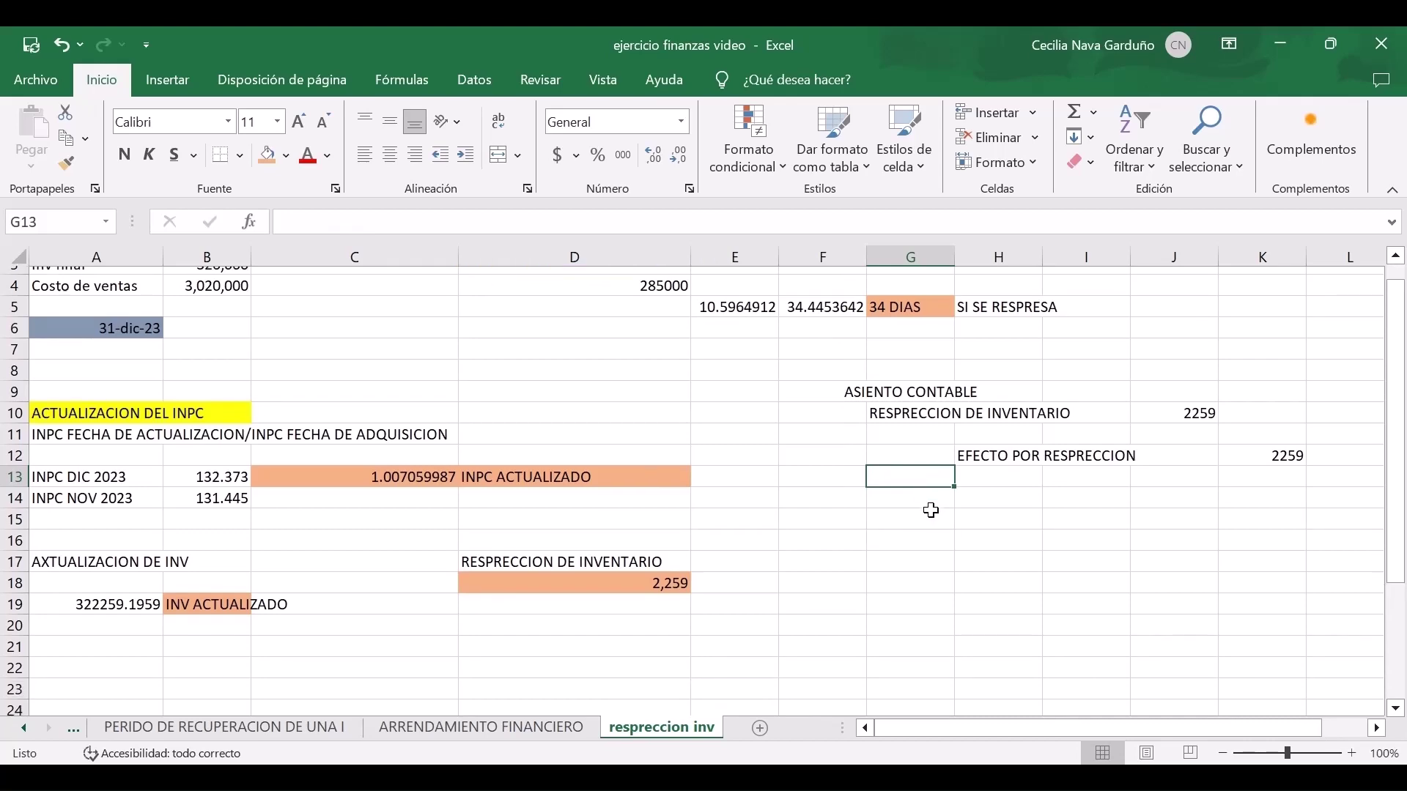
click(80, 489)
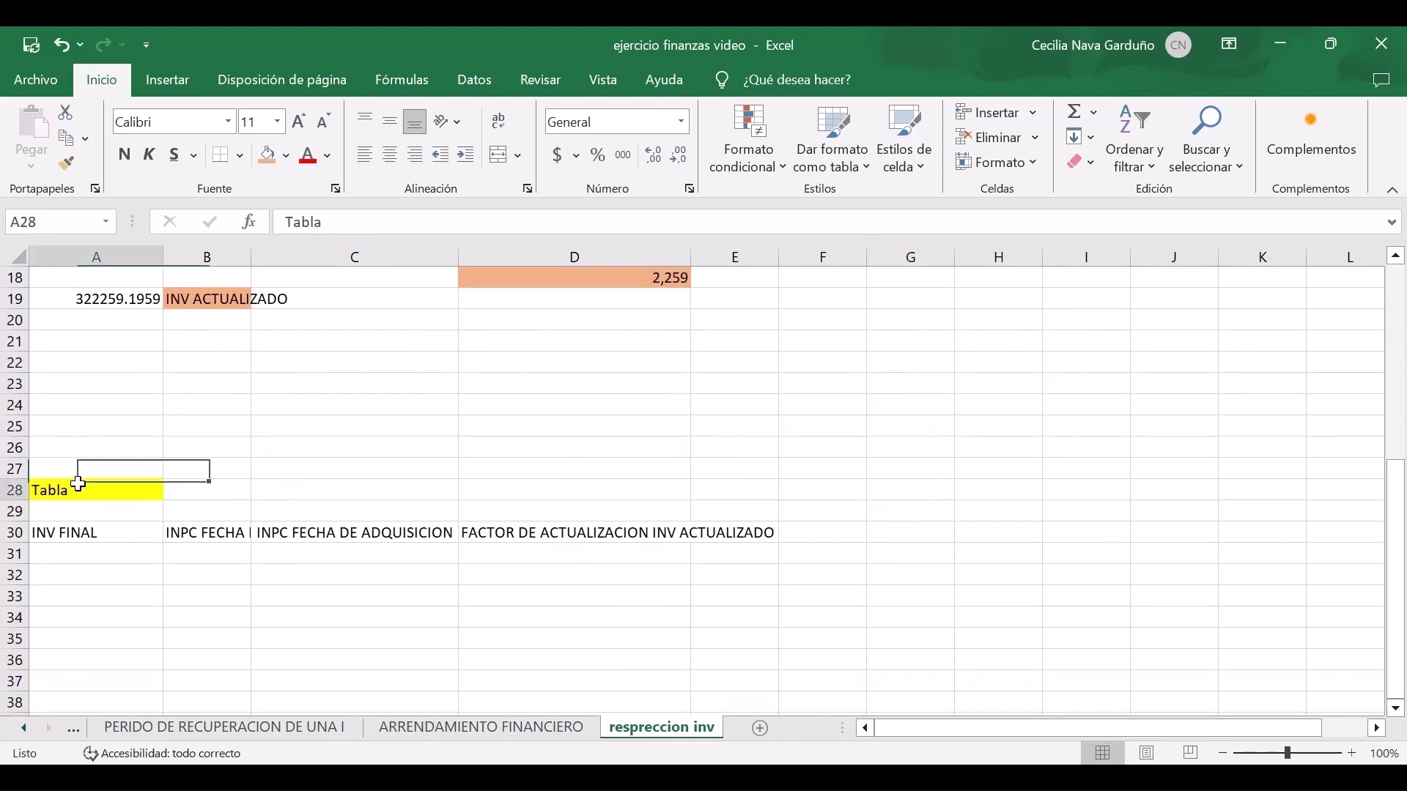
key(Down)
key(Down)
key(Down)
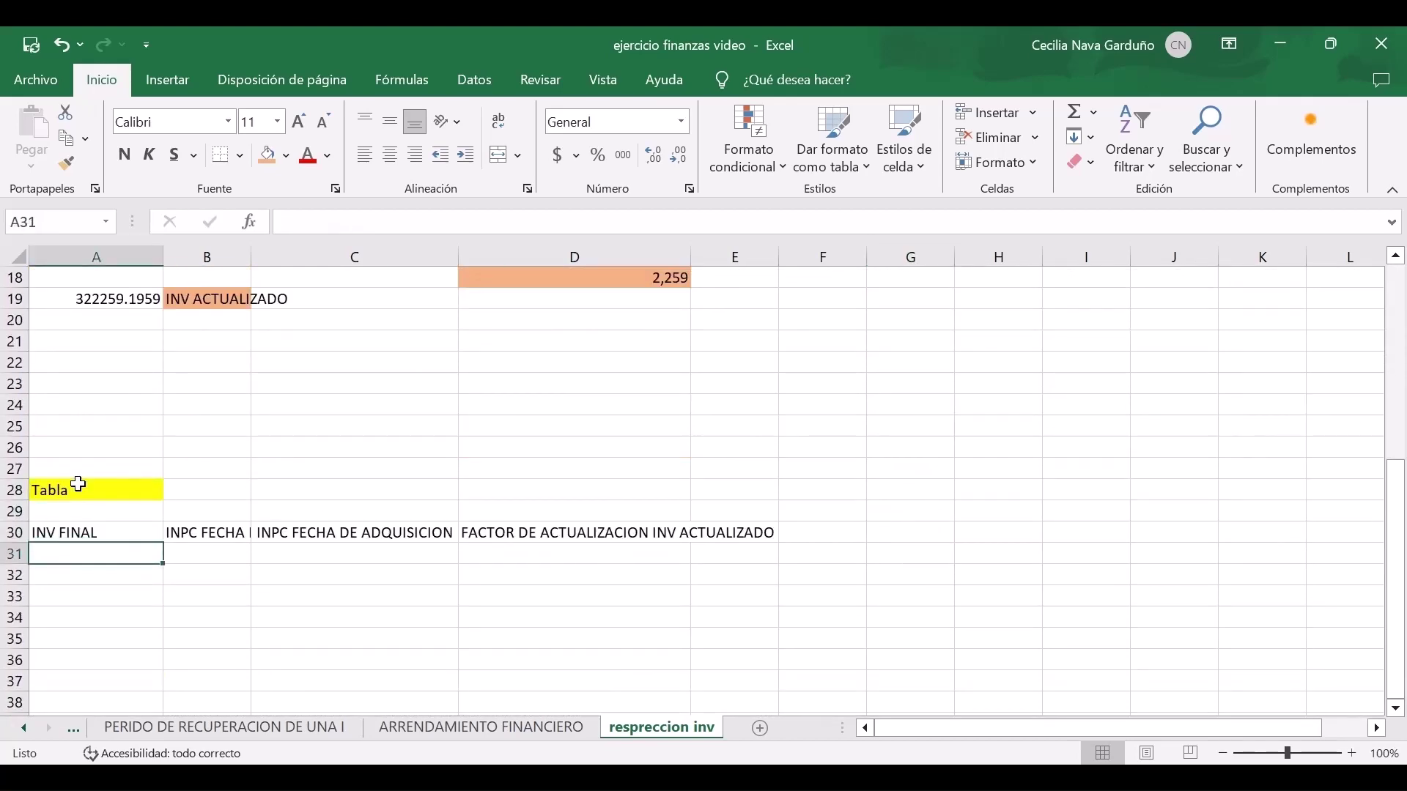
key(Up)
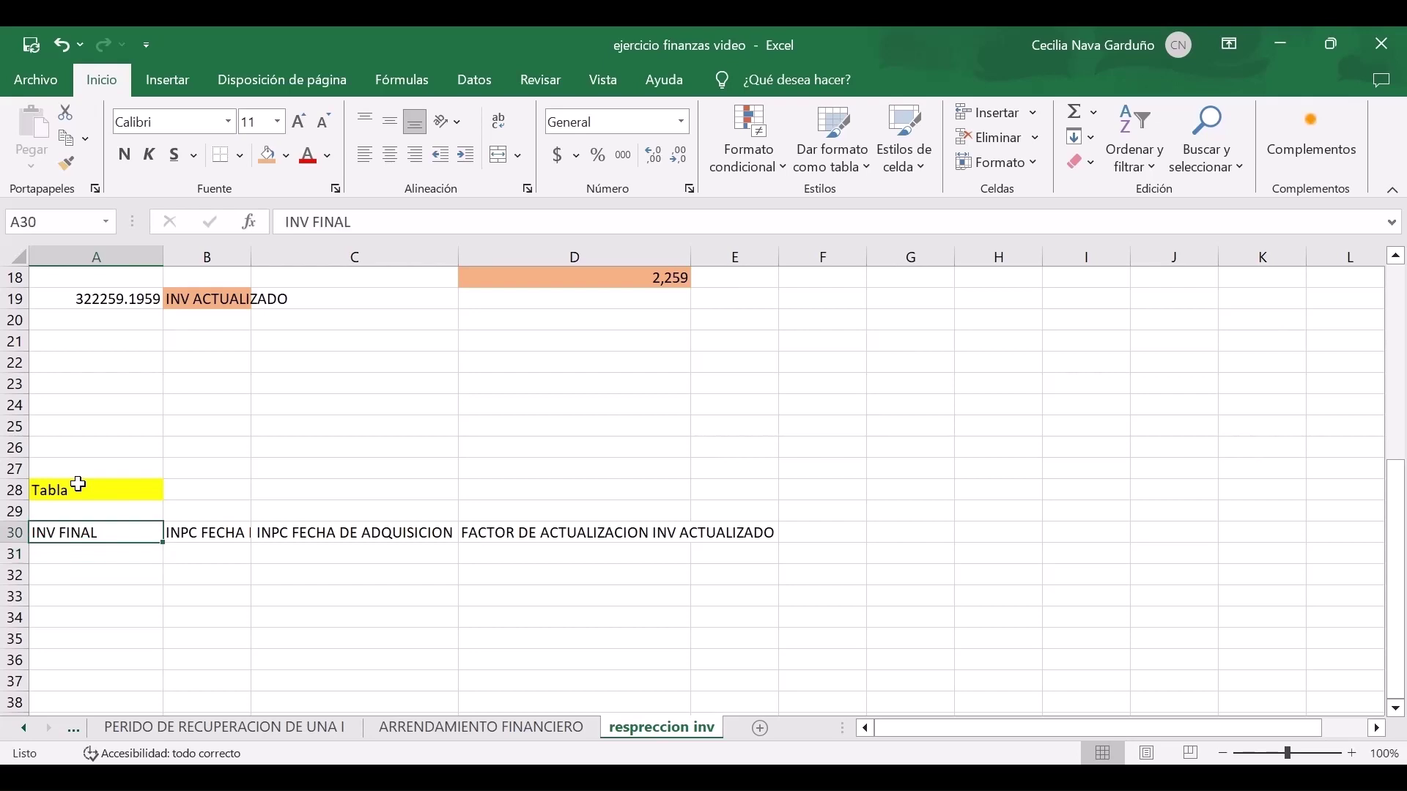
key(Down)
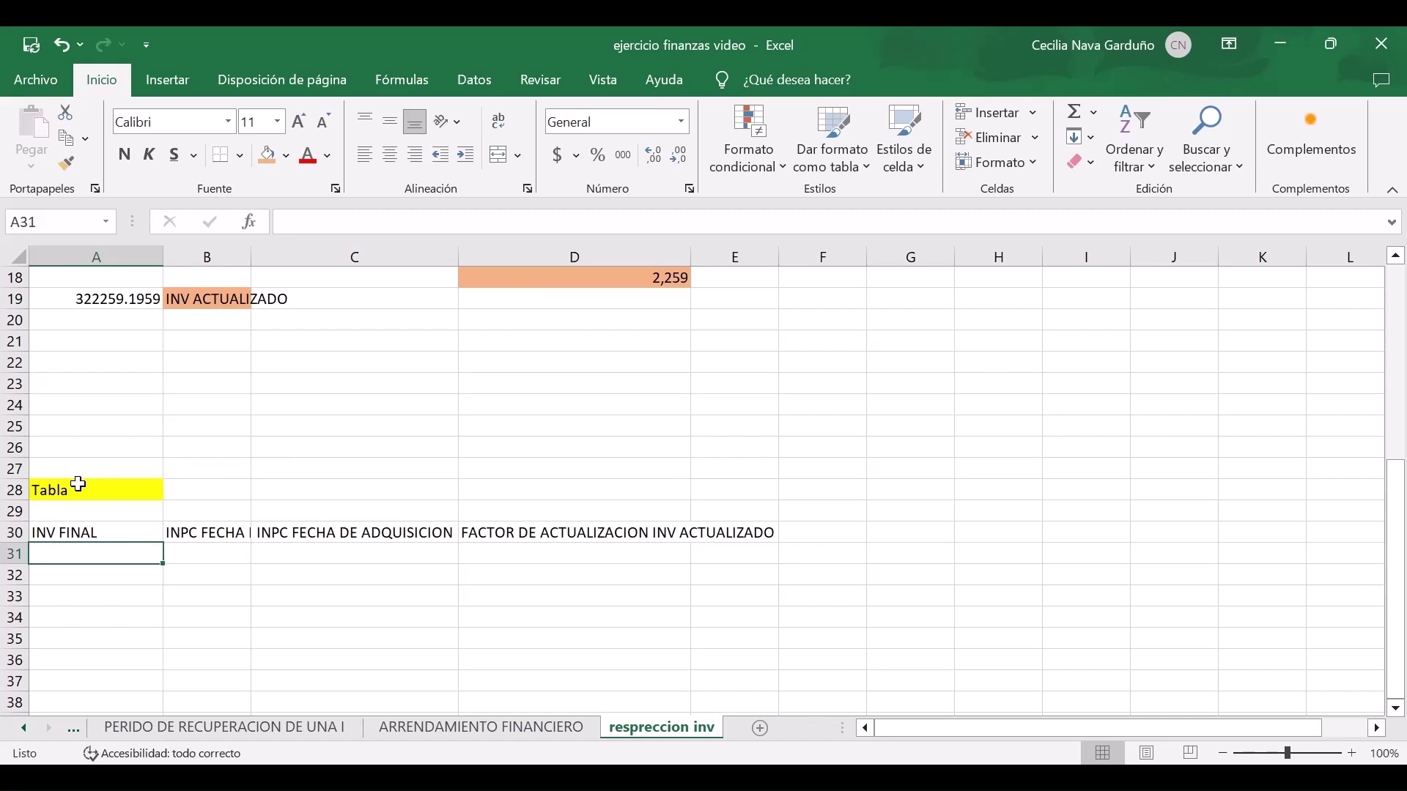
text(DIC 2023)
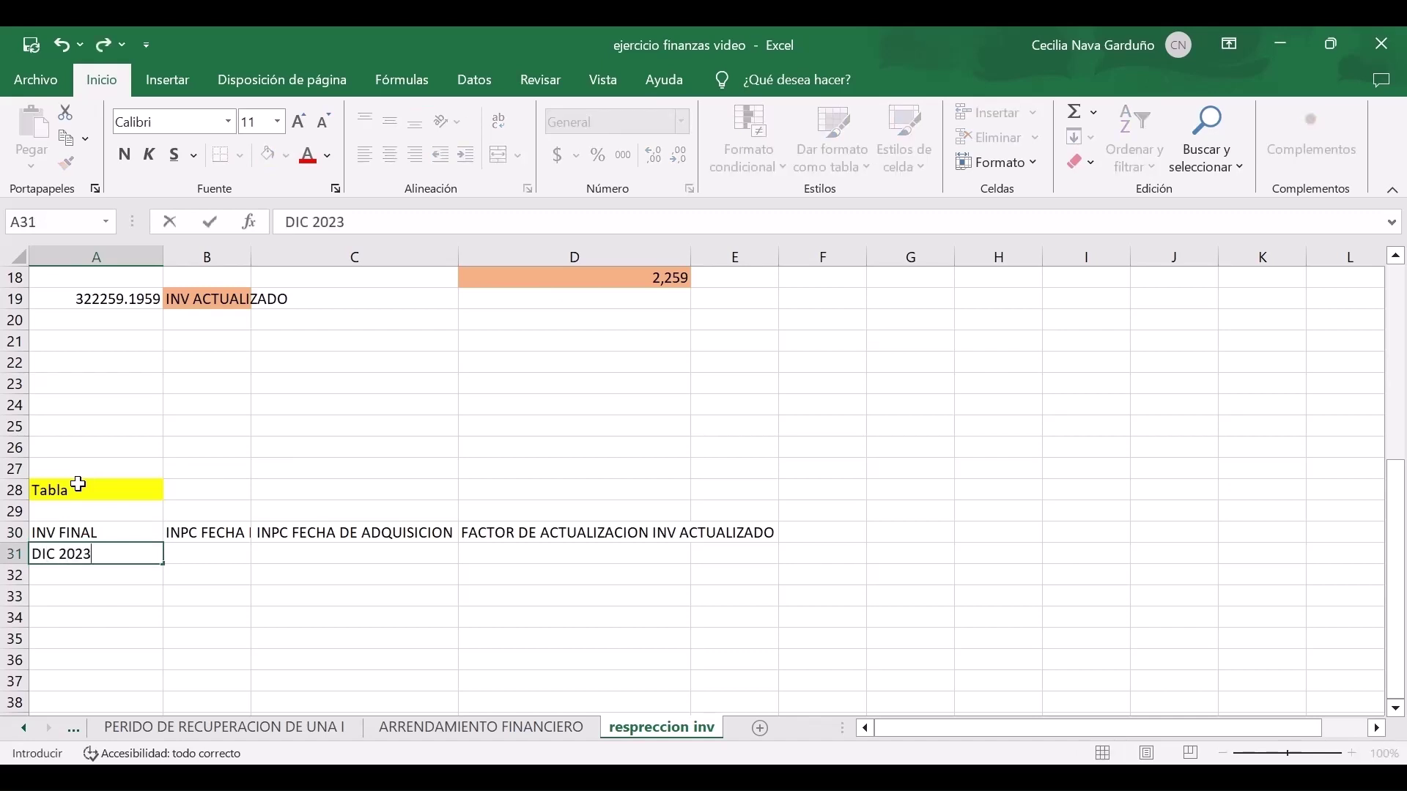
key(Return)
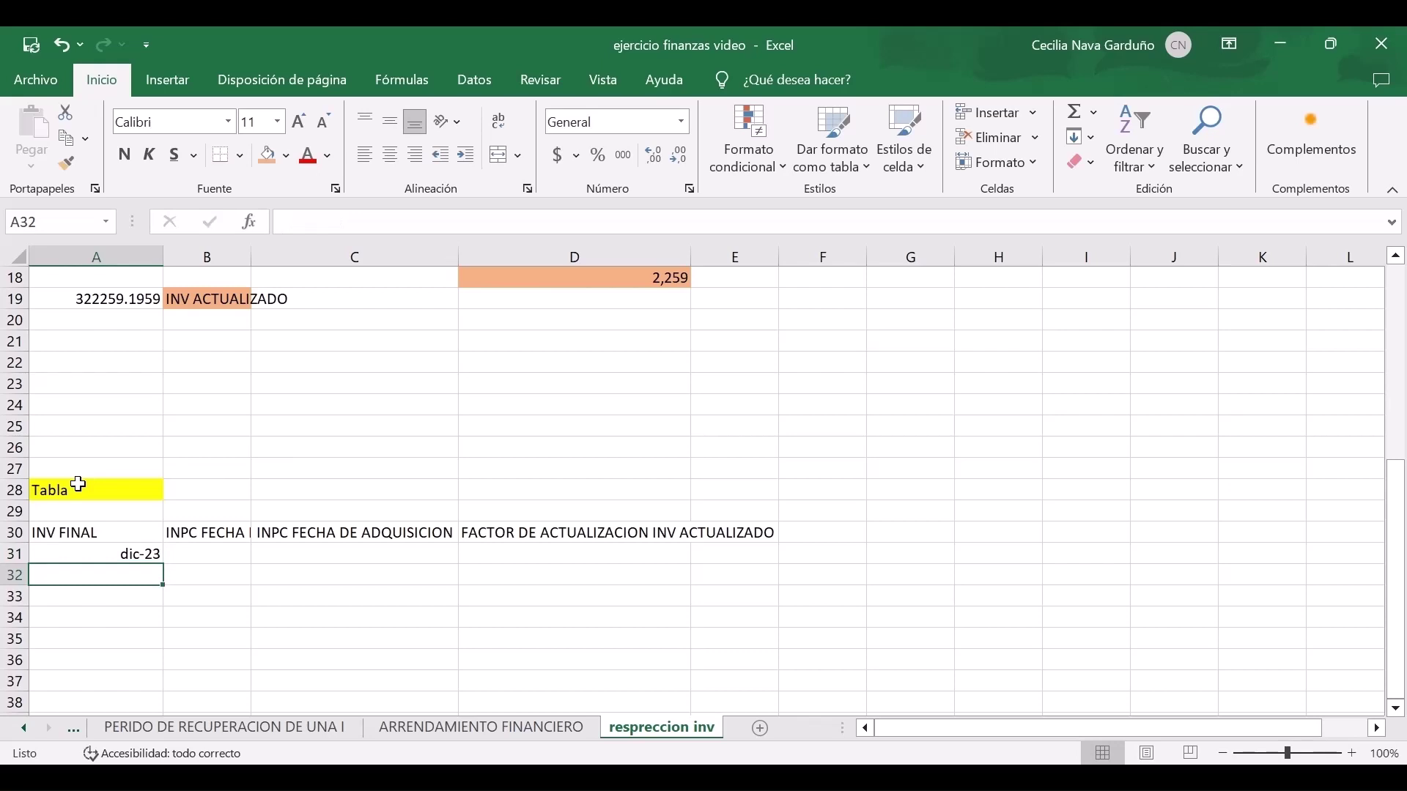
Enter the final inventory amount 320000 in A32, below the date.
text(320000)
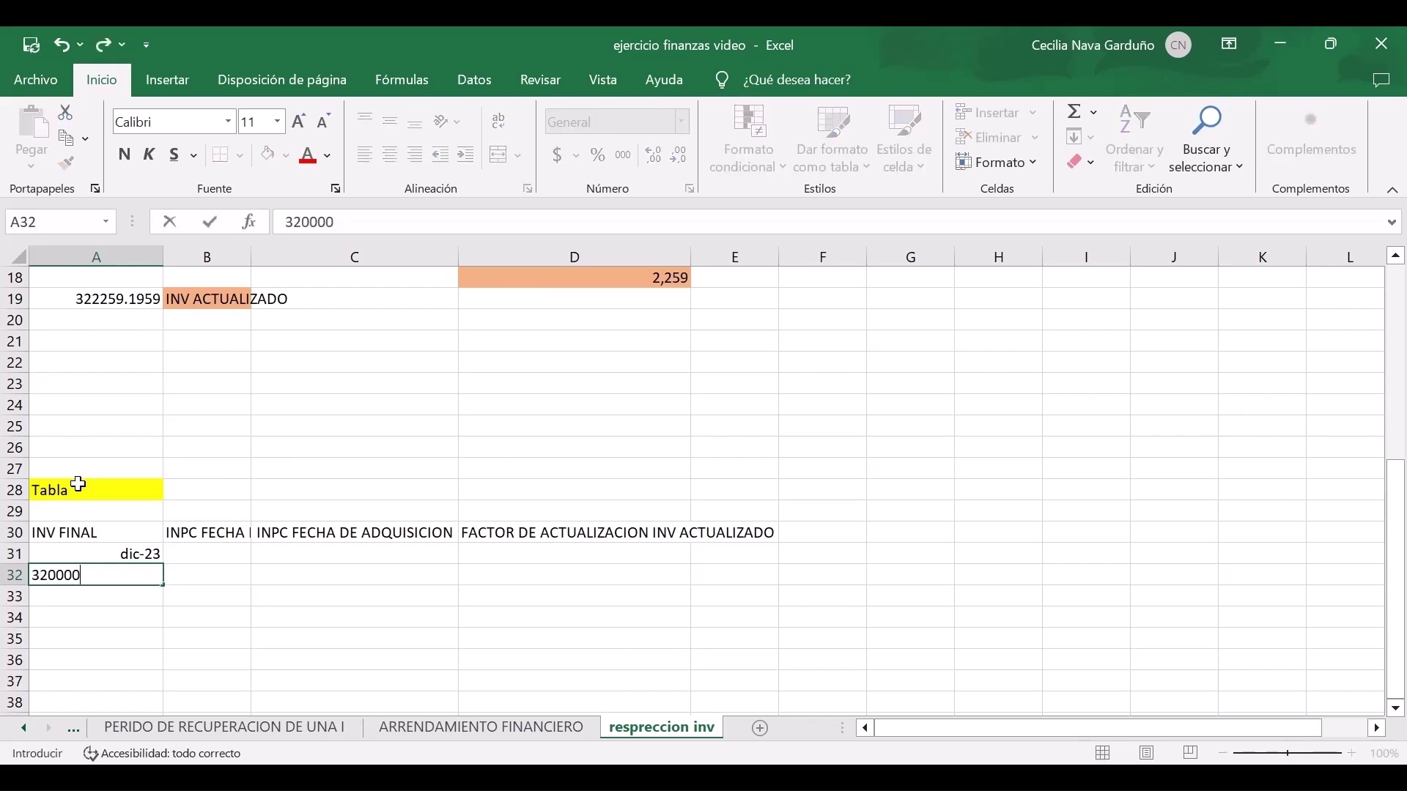
key(Return)
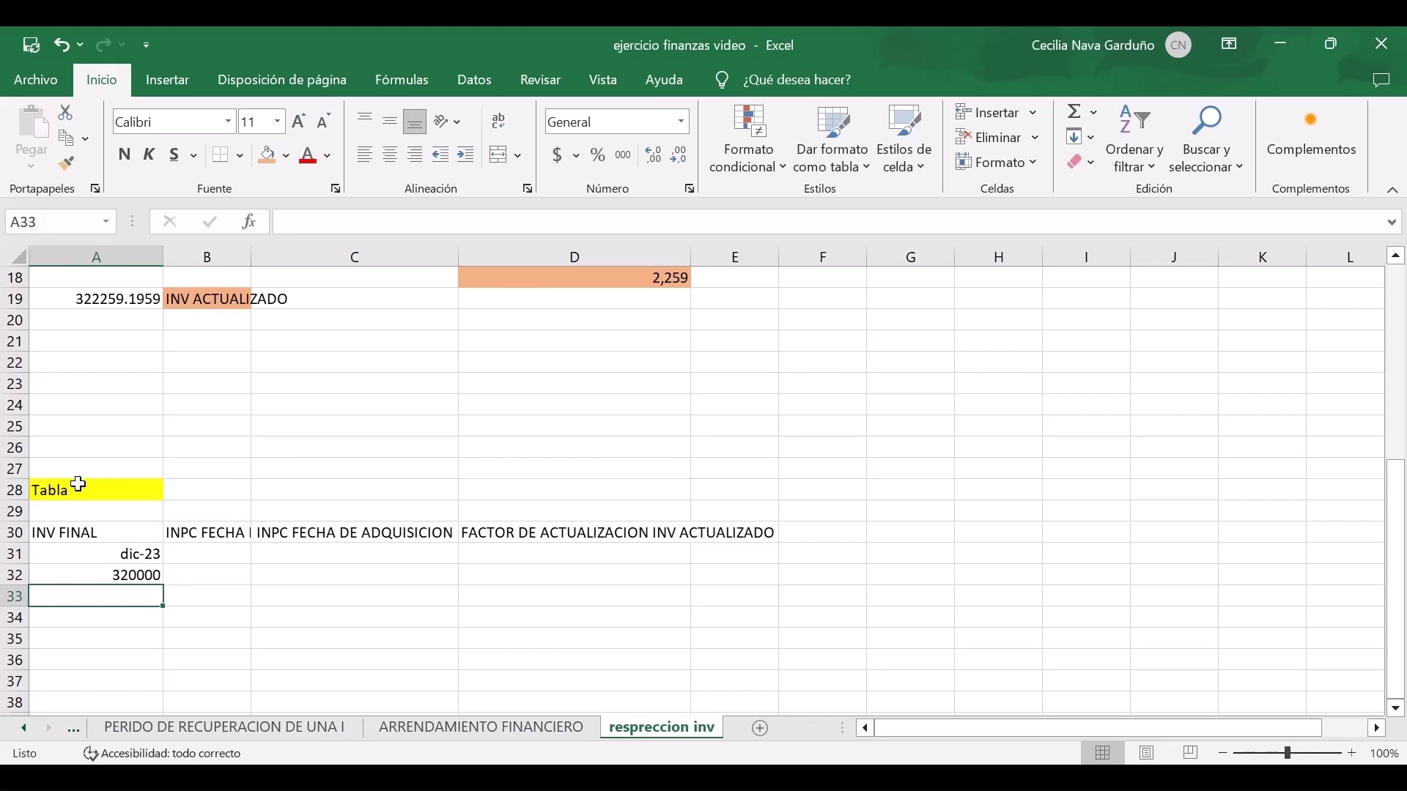
key(Up)
key(Up)
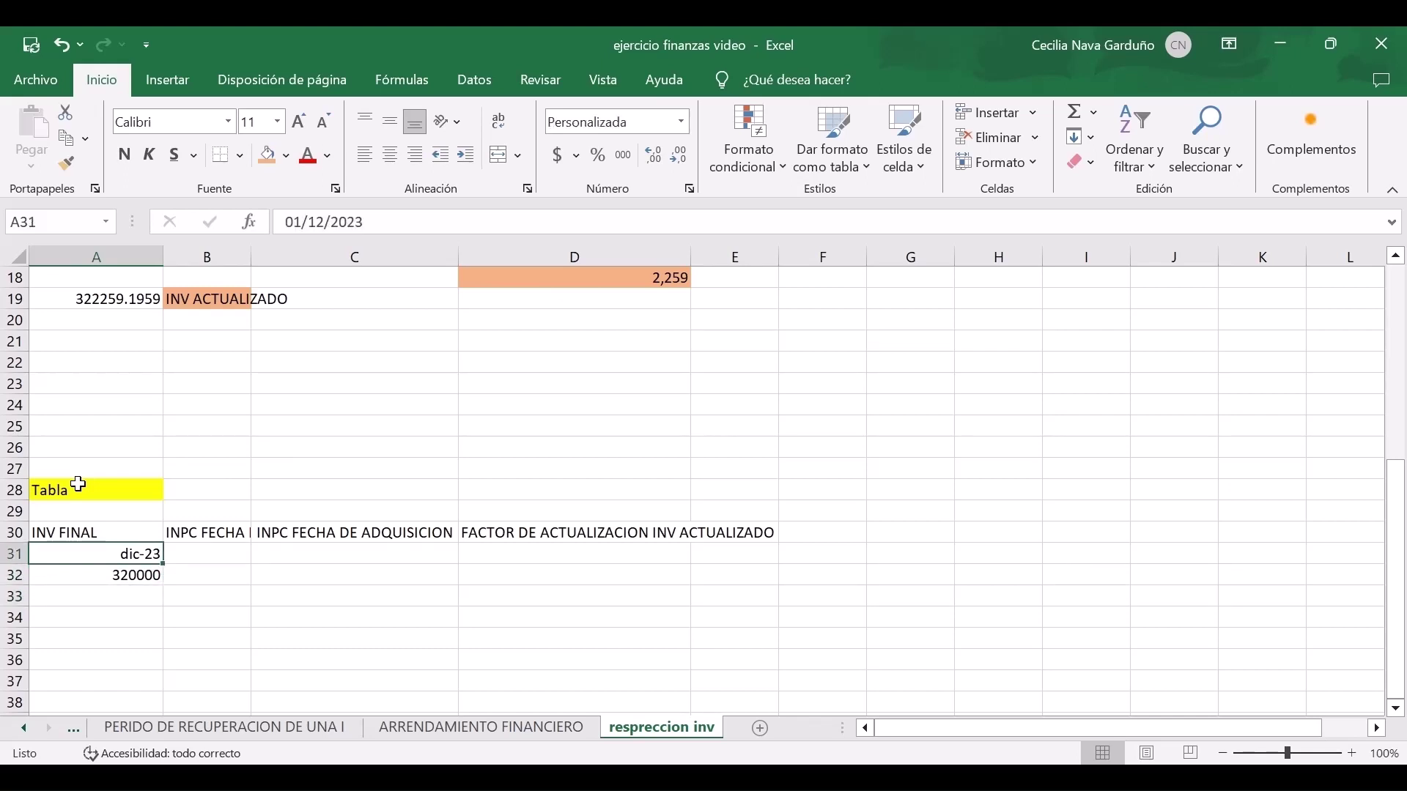
Link B32 to the December 2023 INPC value with the formula =B13.
key(Down)
key(Right)
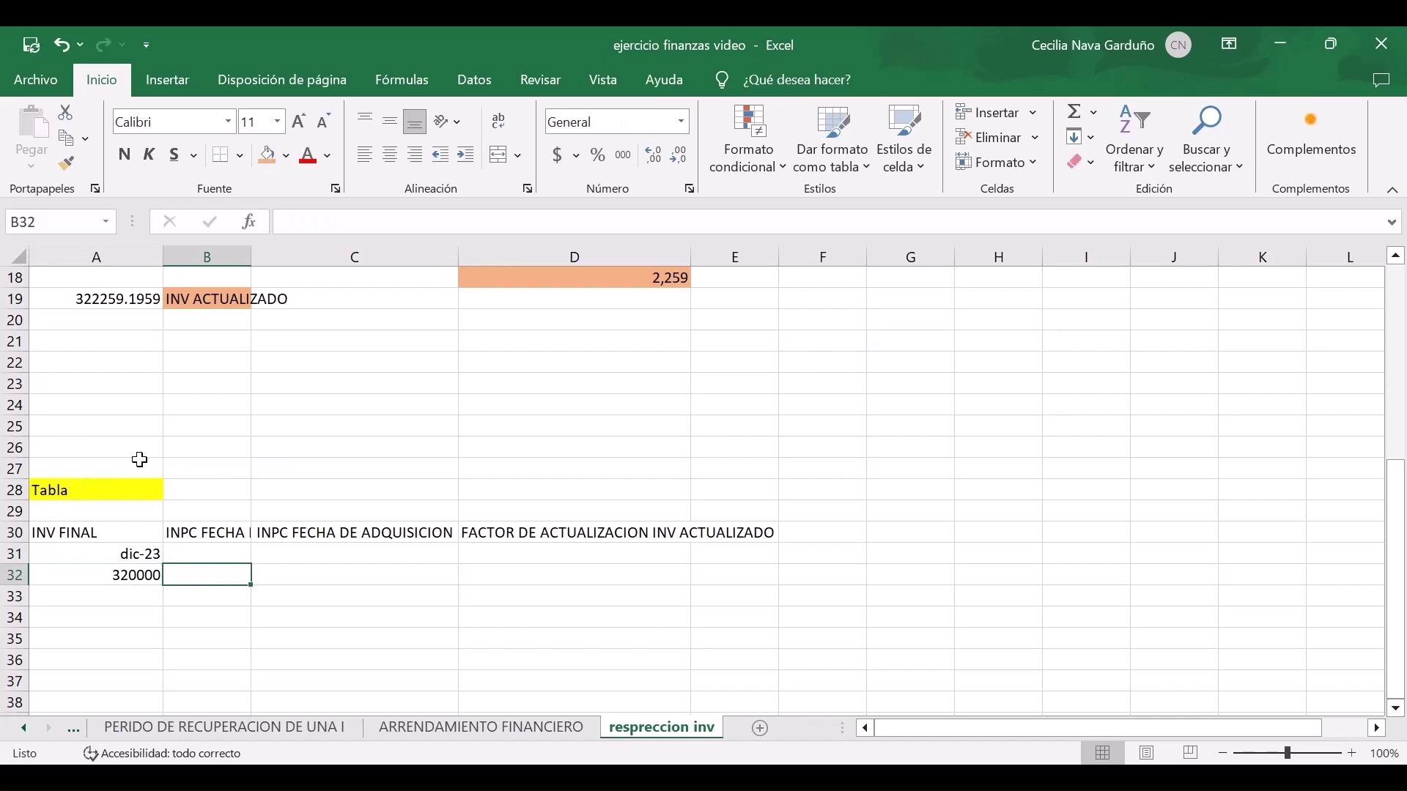
scroll(223, 418, up, 1)
scroll(223, 418, up, 1)
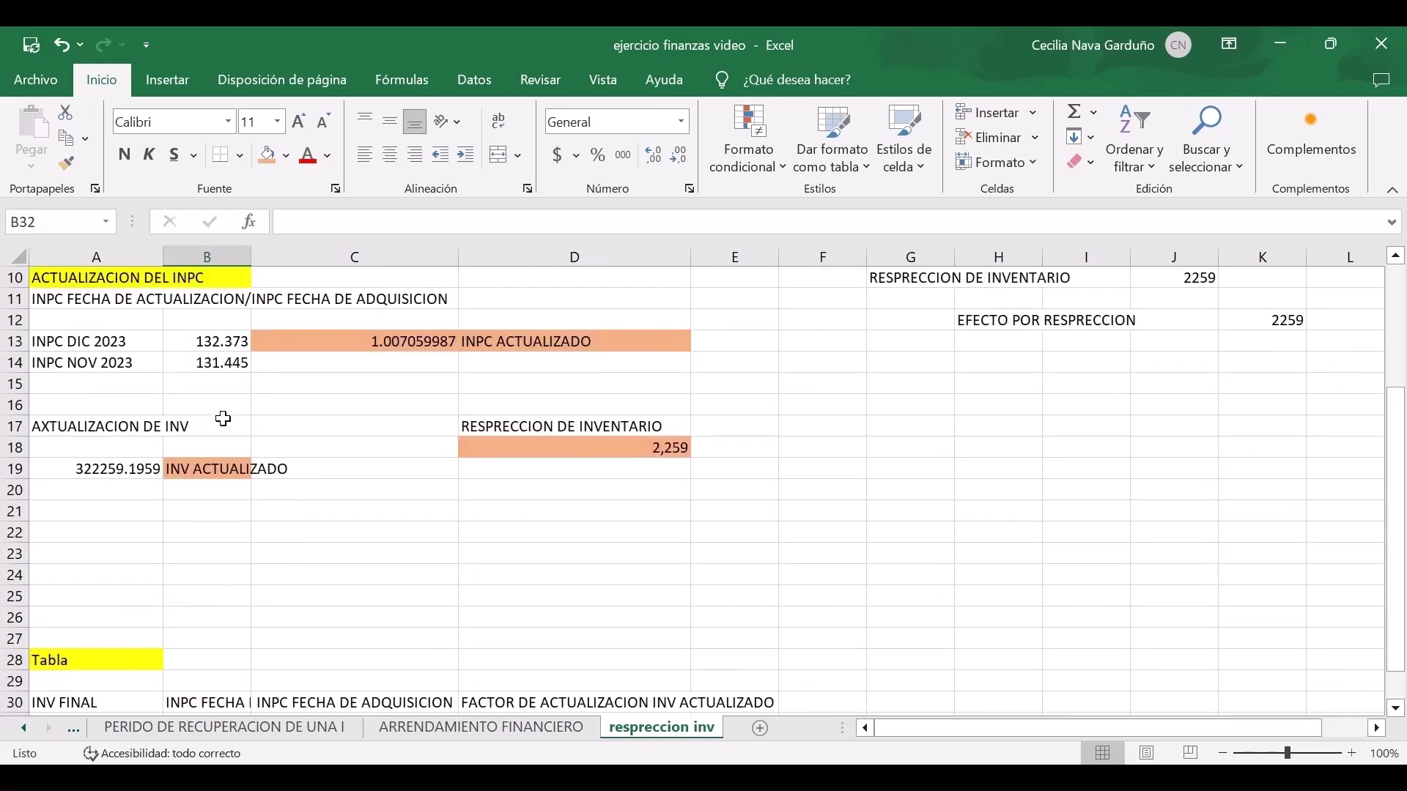
text(=)
click(222, 299)
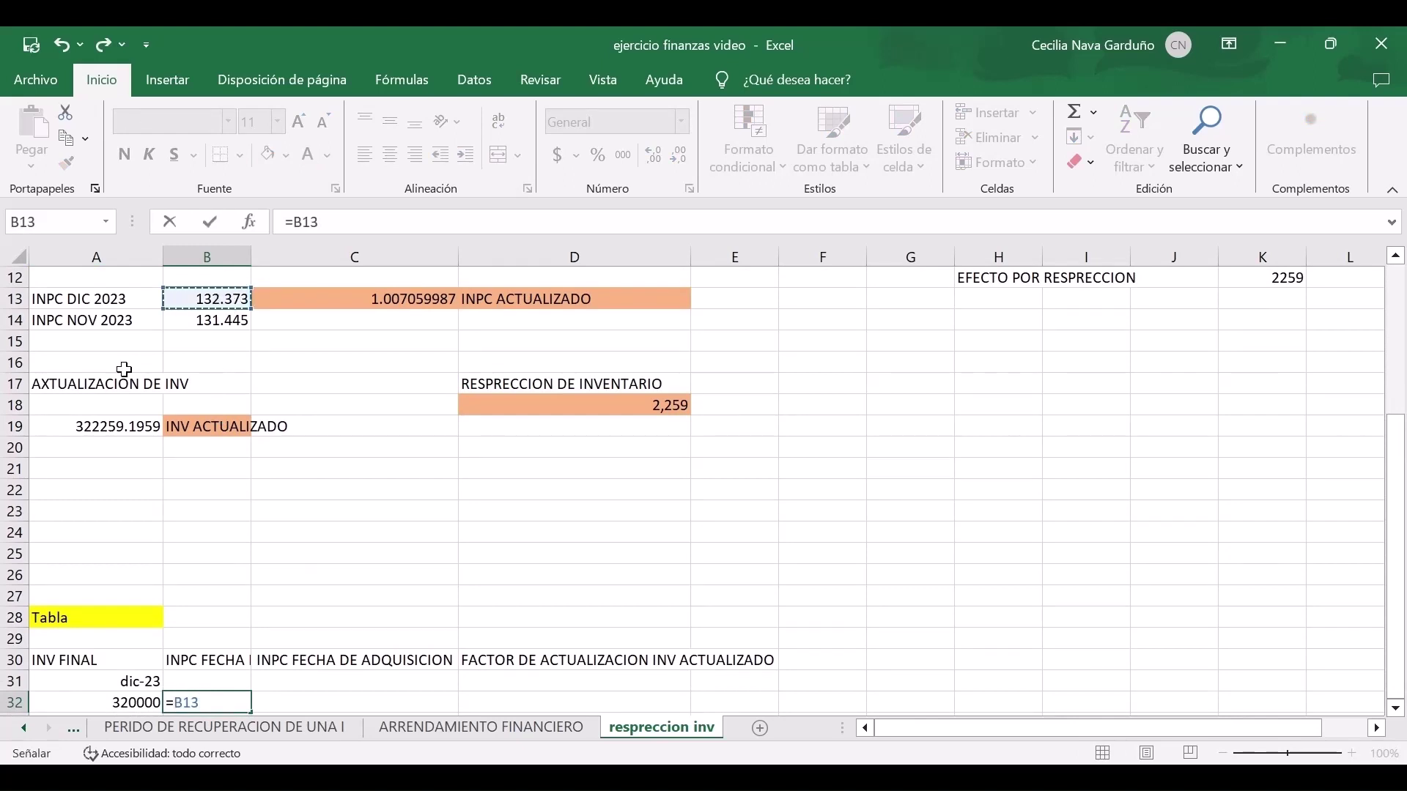
key(Return)
Link C32 to the November 2023 INPC value with the formula =B14.
key(Up)
key(Right)
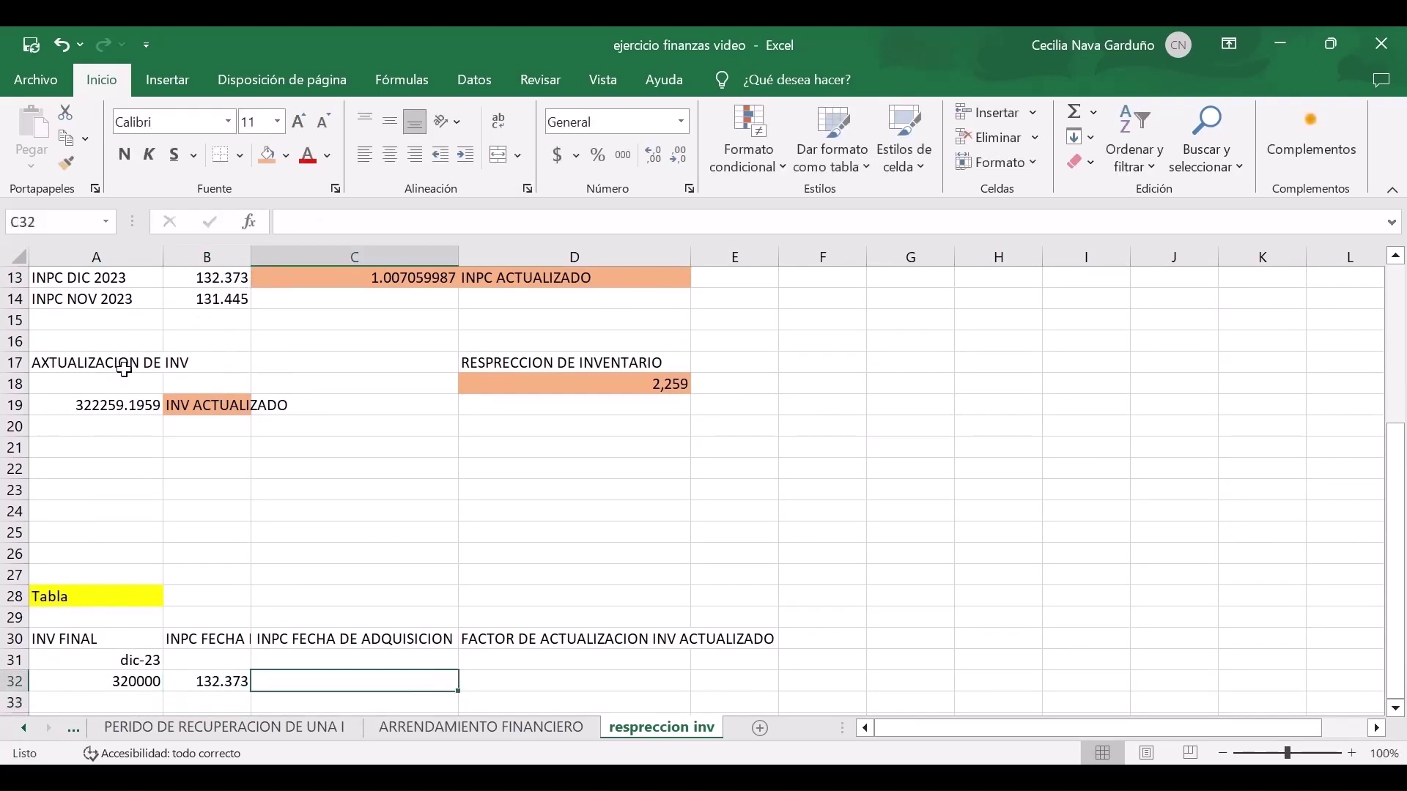
text(=)
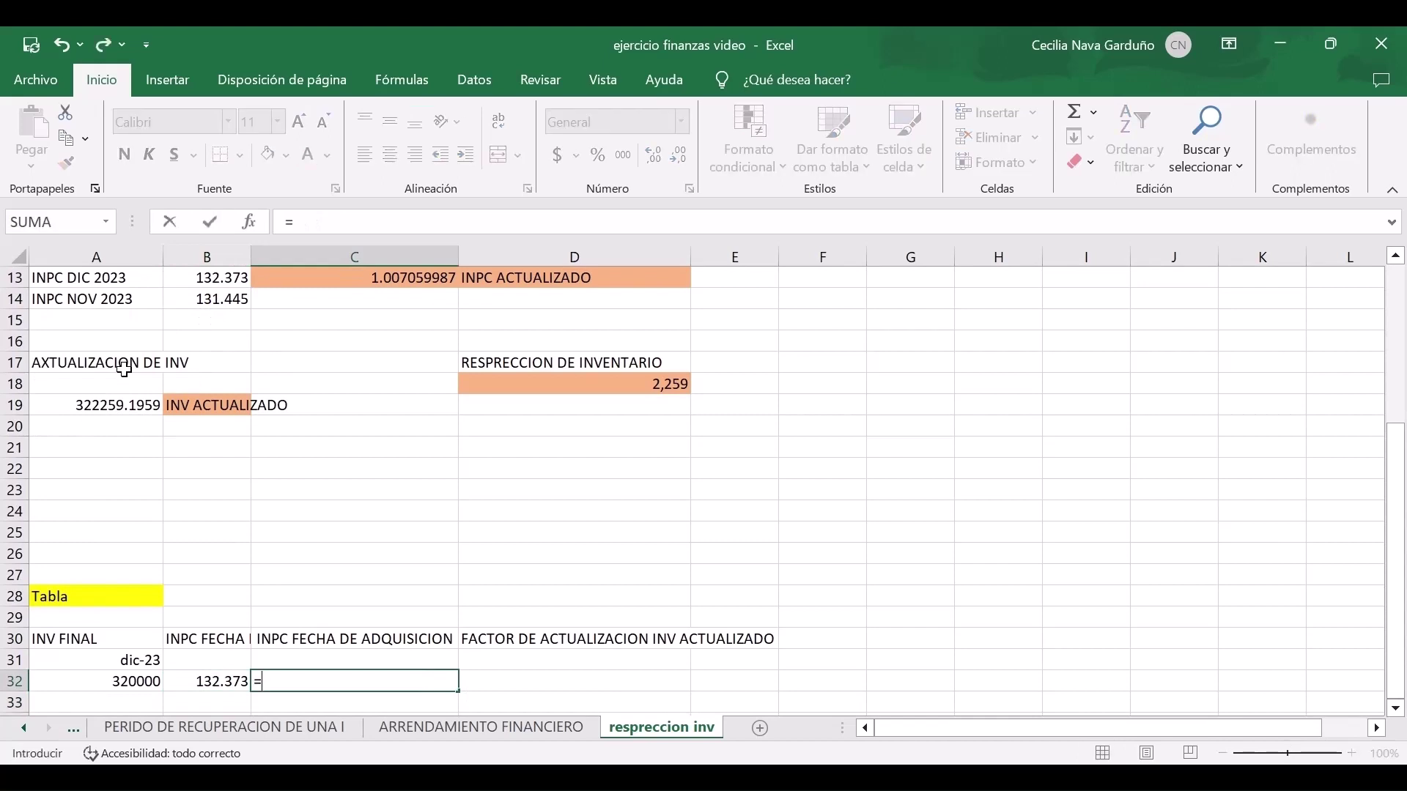
click(201, 304)
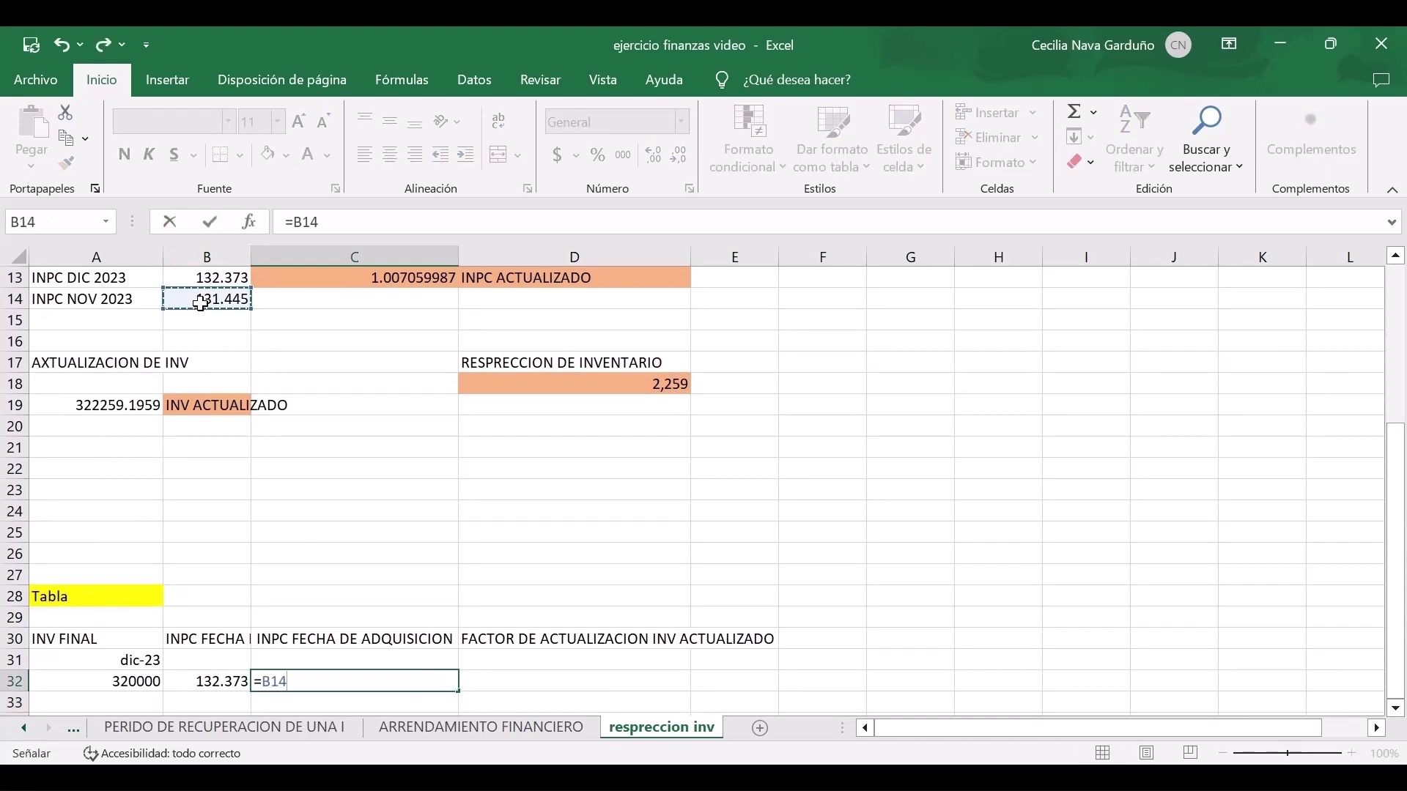
key(Return)
Link D32 to the calculated update factor in C13.
key(Up)
key(Right)
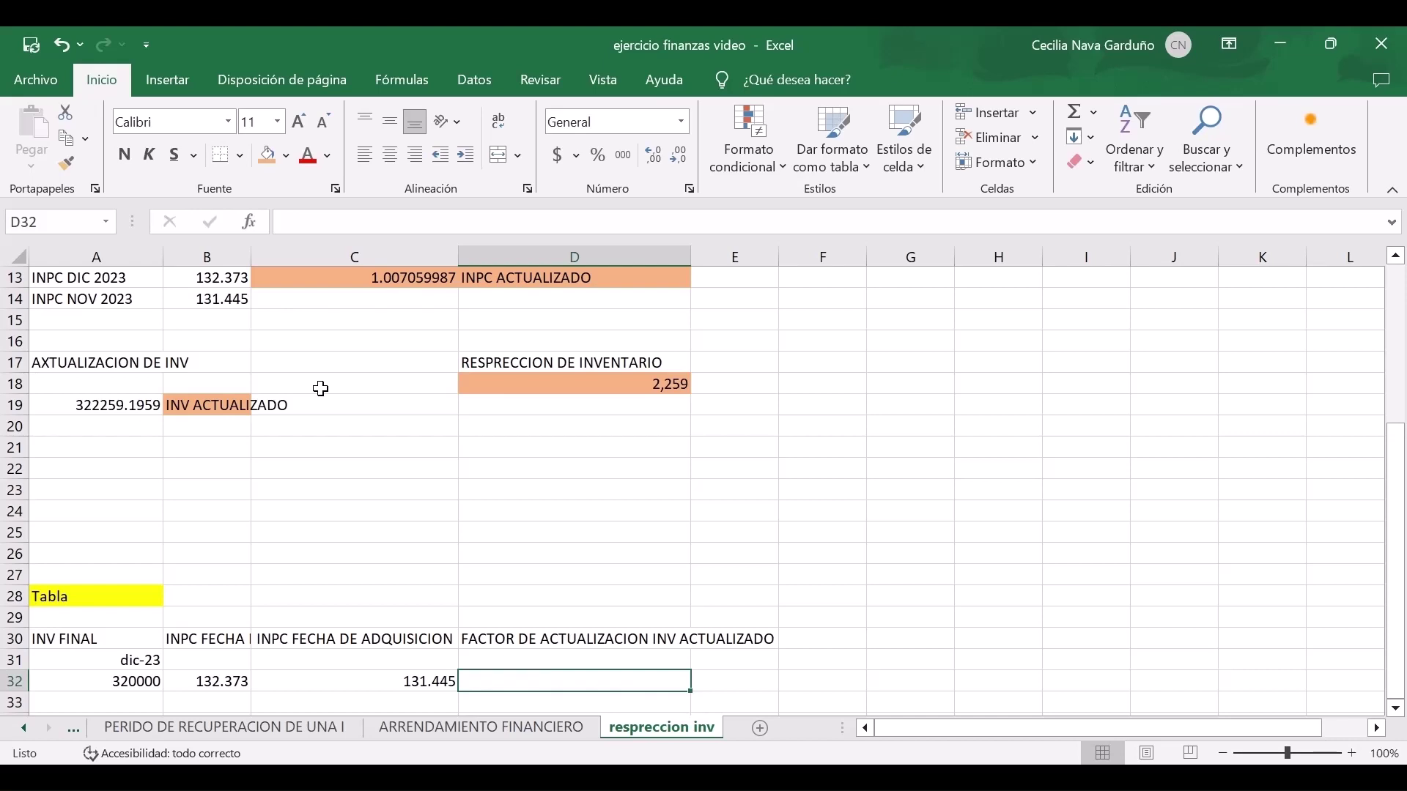
text(=)
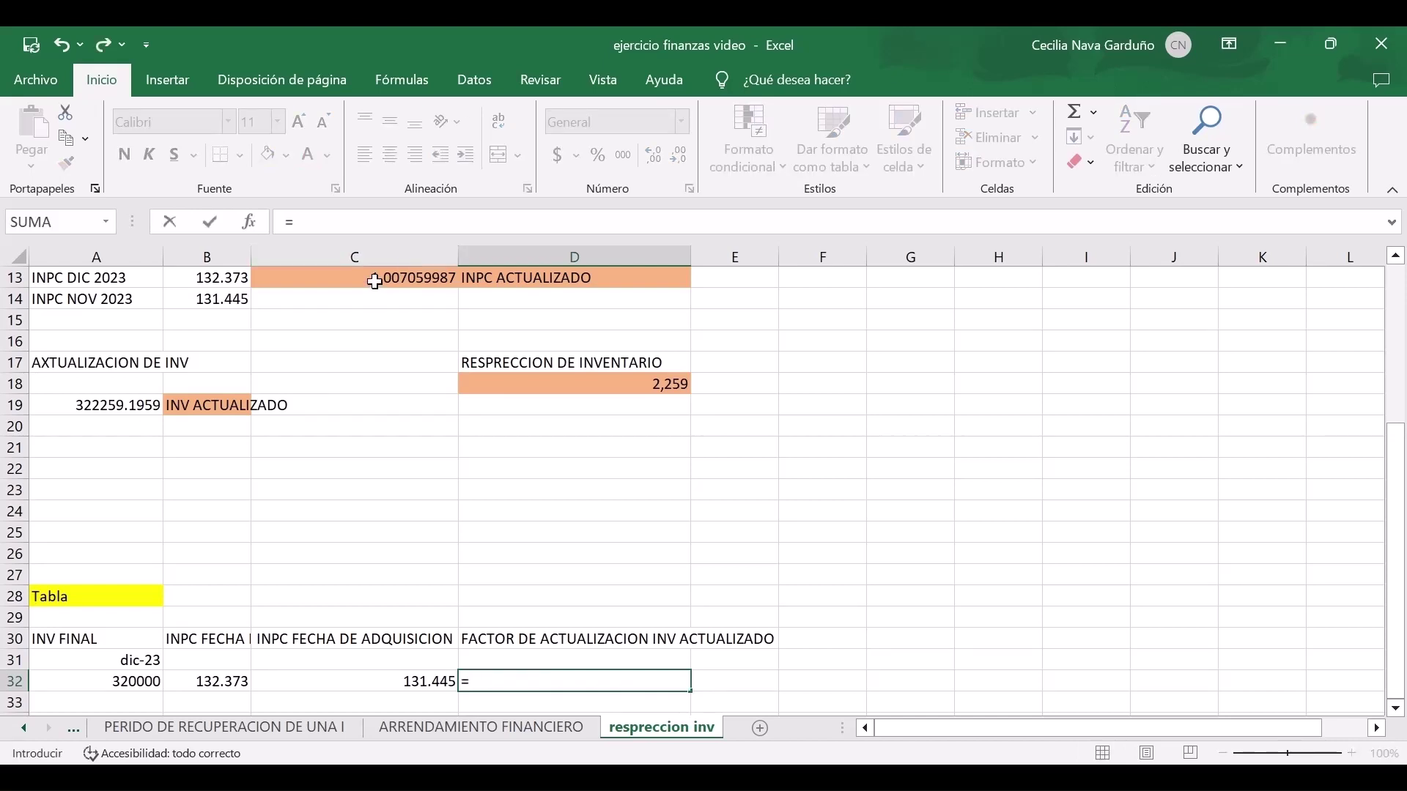
click(375, 281)
key(Return)
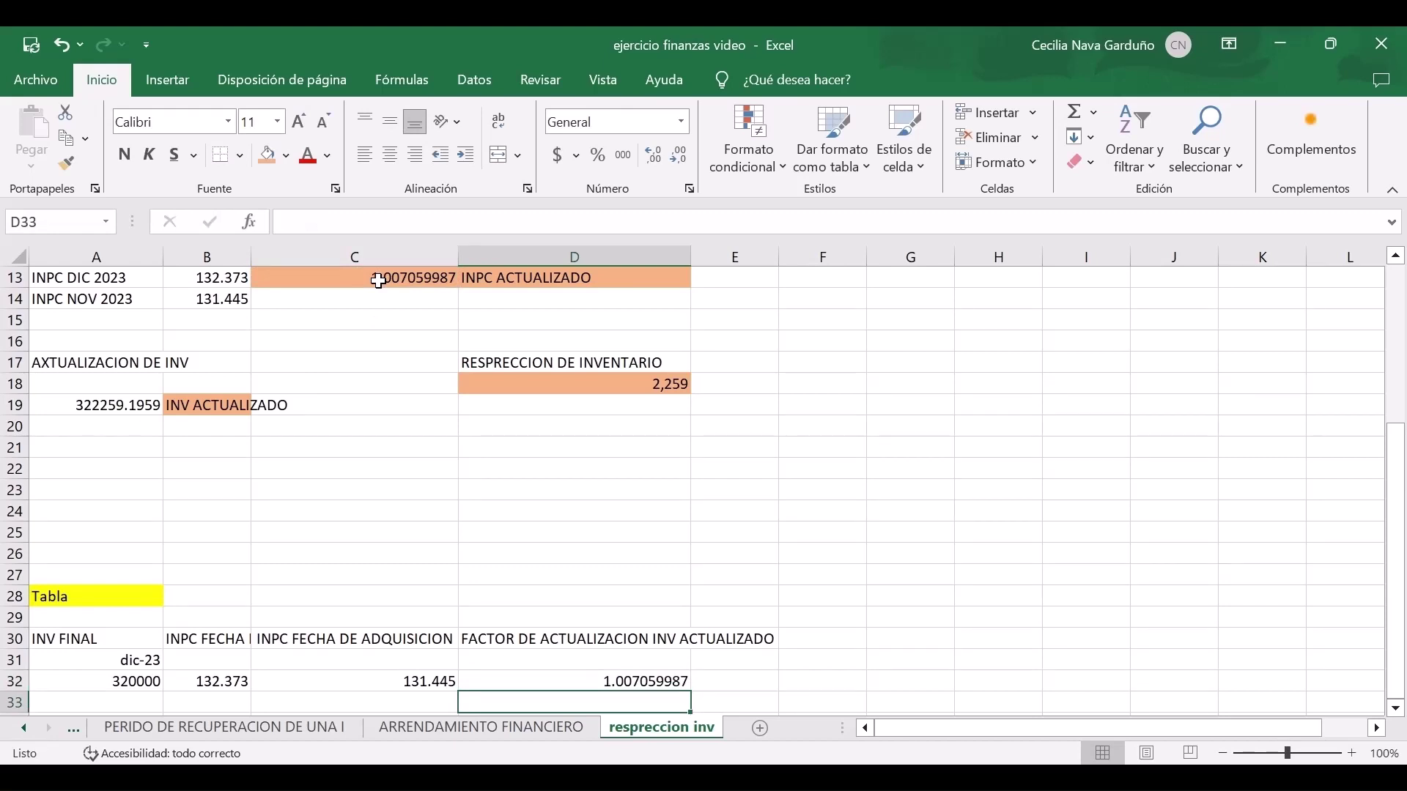
Enter the column heading "INV ACTUALIZADO" in E30 of the summary table.
key(Up)
key(Up)
key(Up)
key(Right)
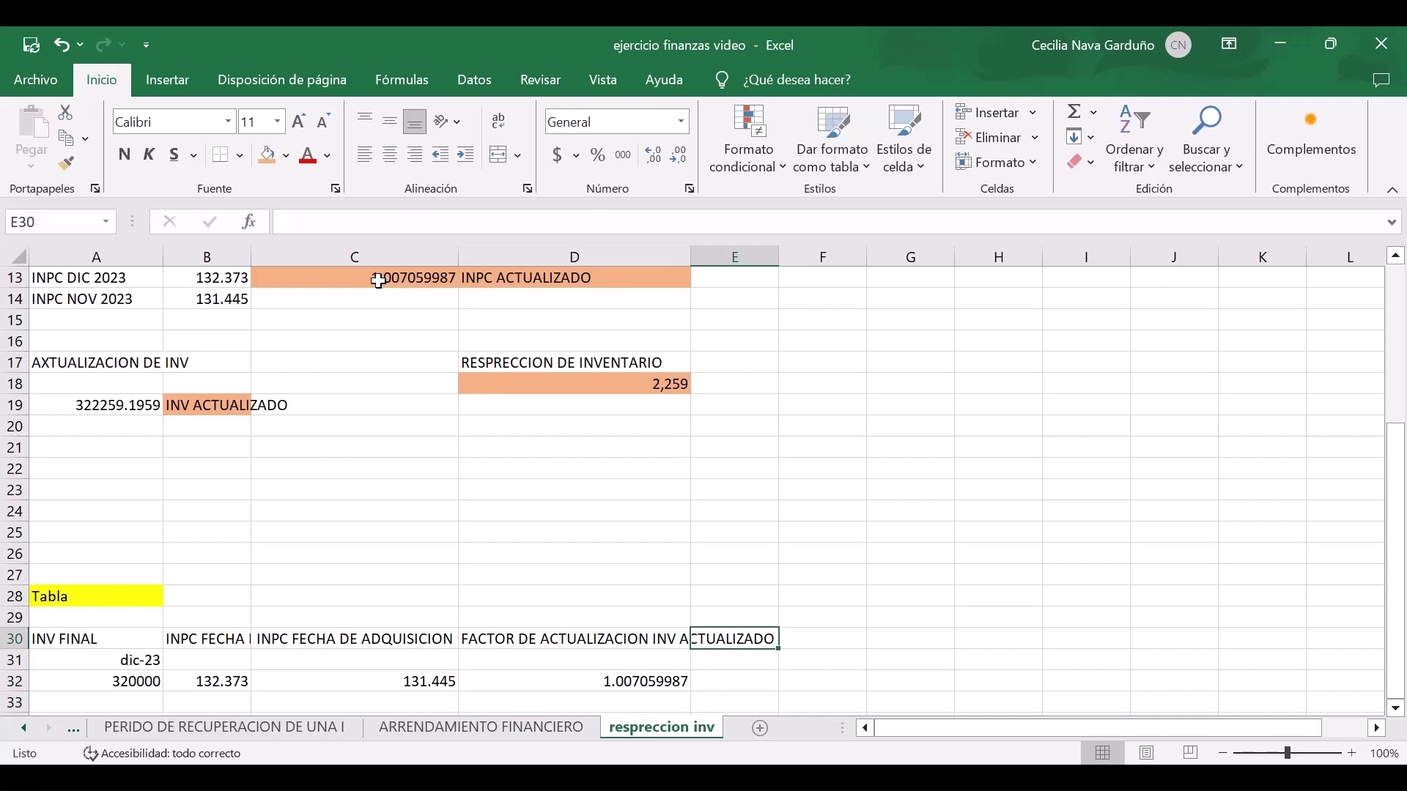
text(INV )
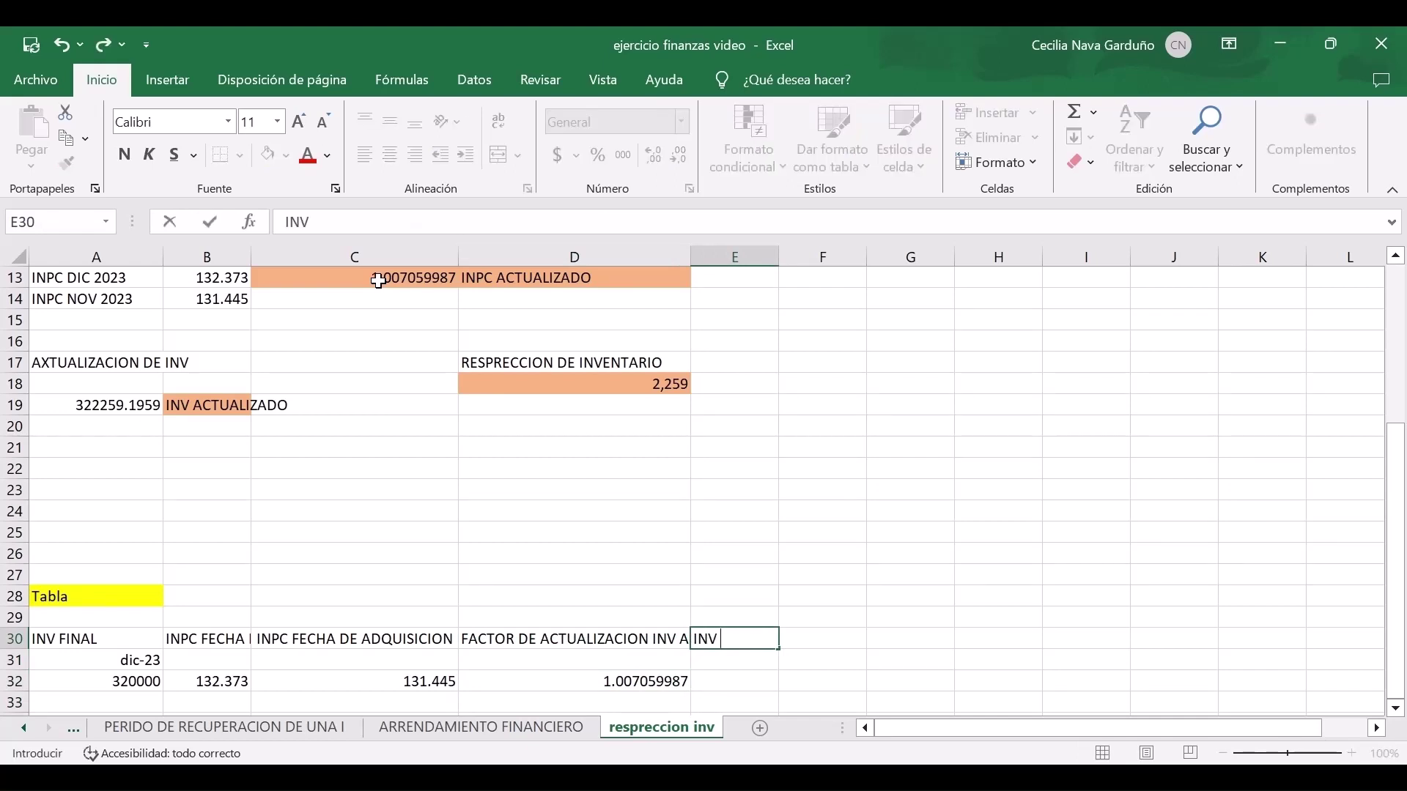
text(ACTUALIZADO)
key(Return)
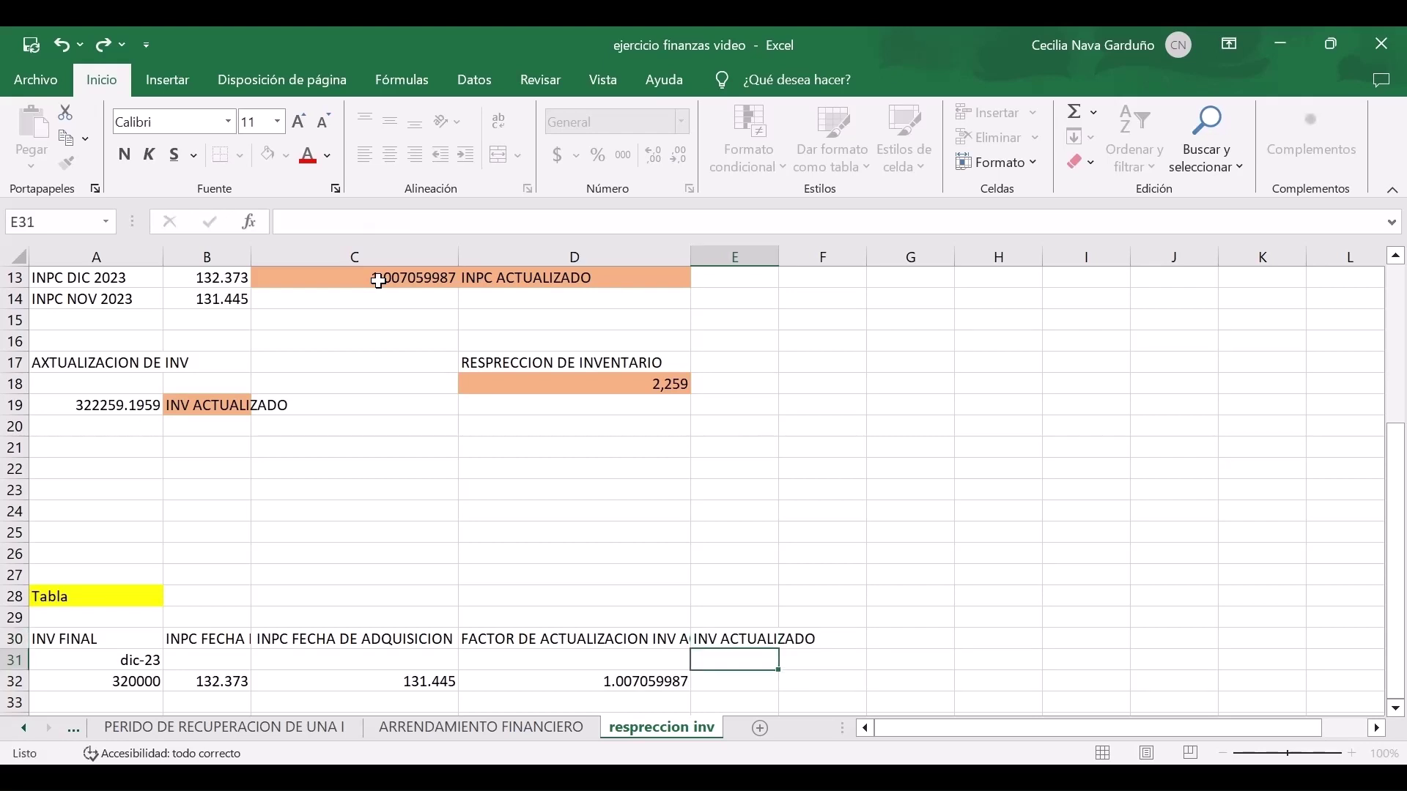
Link E32 to the updated inventory amount in A19.
key(Return)
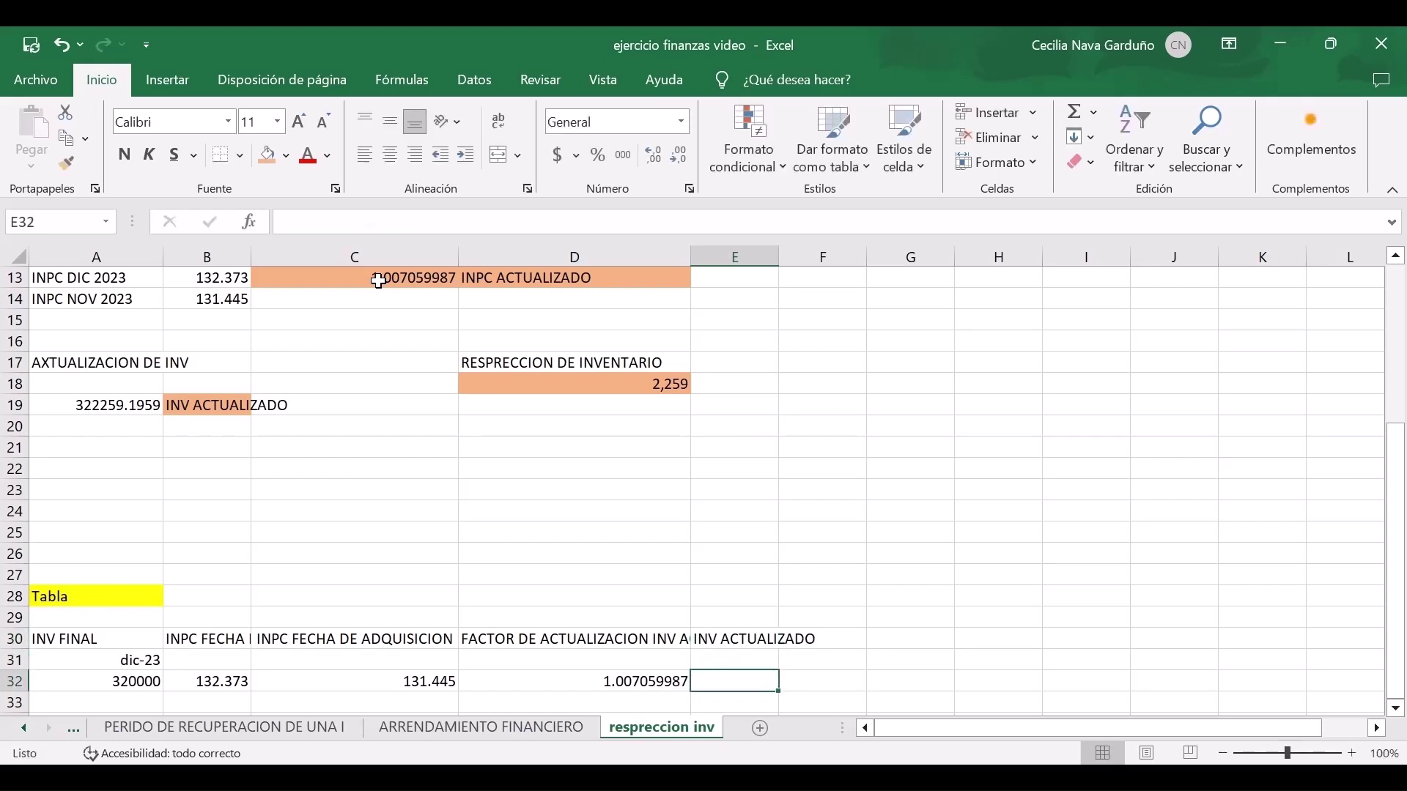
text(=)
scroll(378, 281, up, 1)
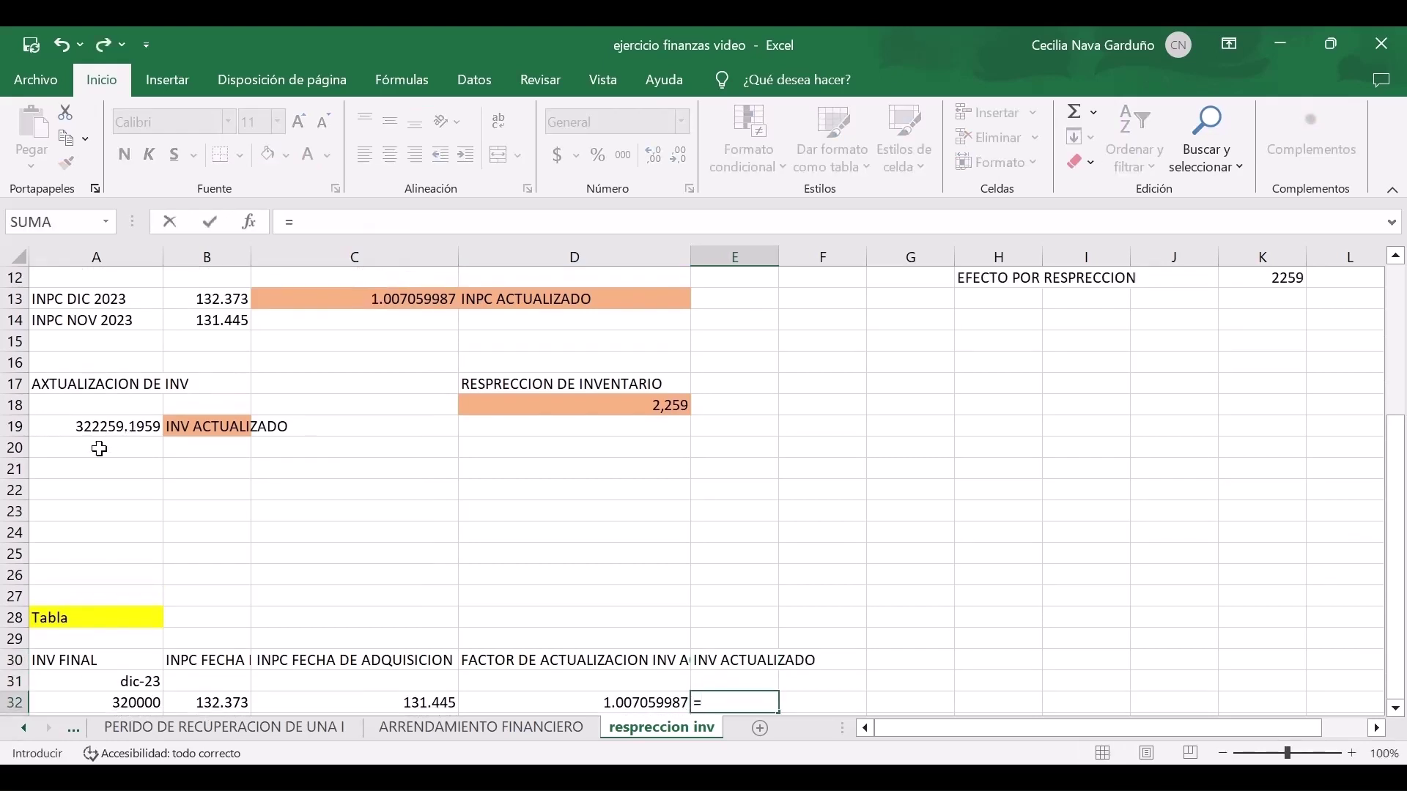
click(76, 430)
key(Return)
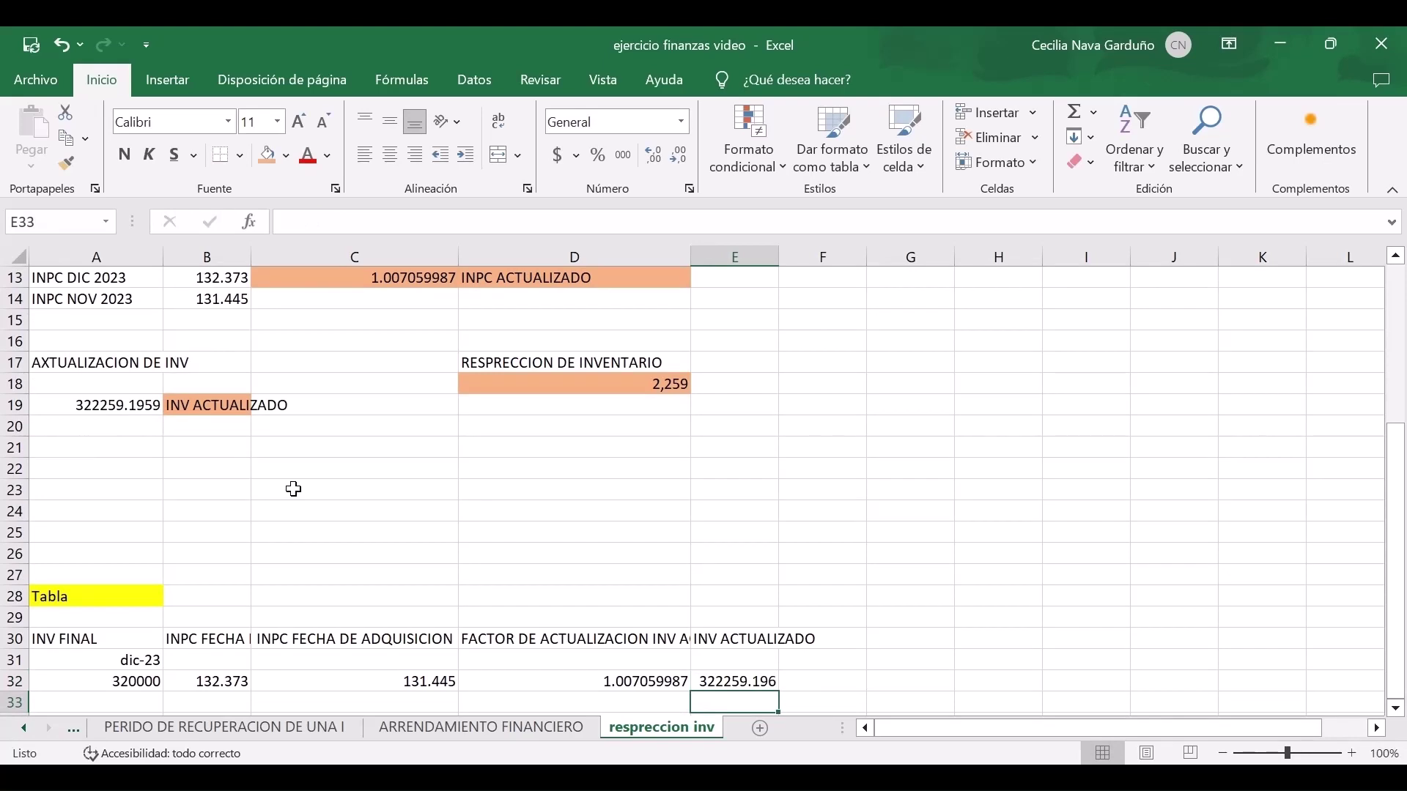
Enter the column heading "EFECTO POR RESPRECCION" in F30 of the summary table.
key(Up)
key(Up)
key(Up)
key(Right)
text(EFE)
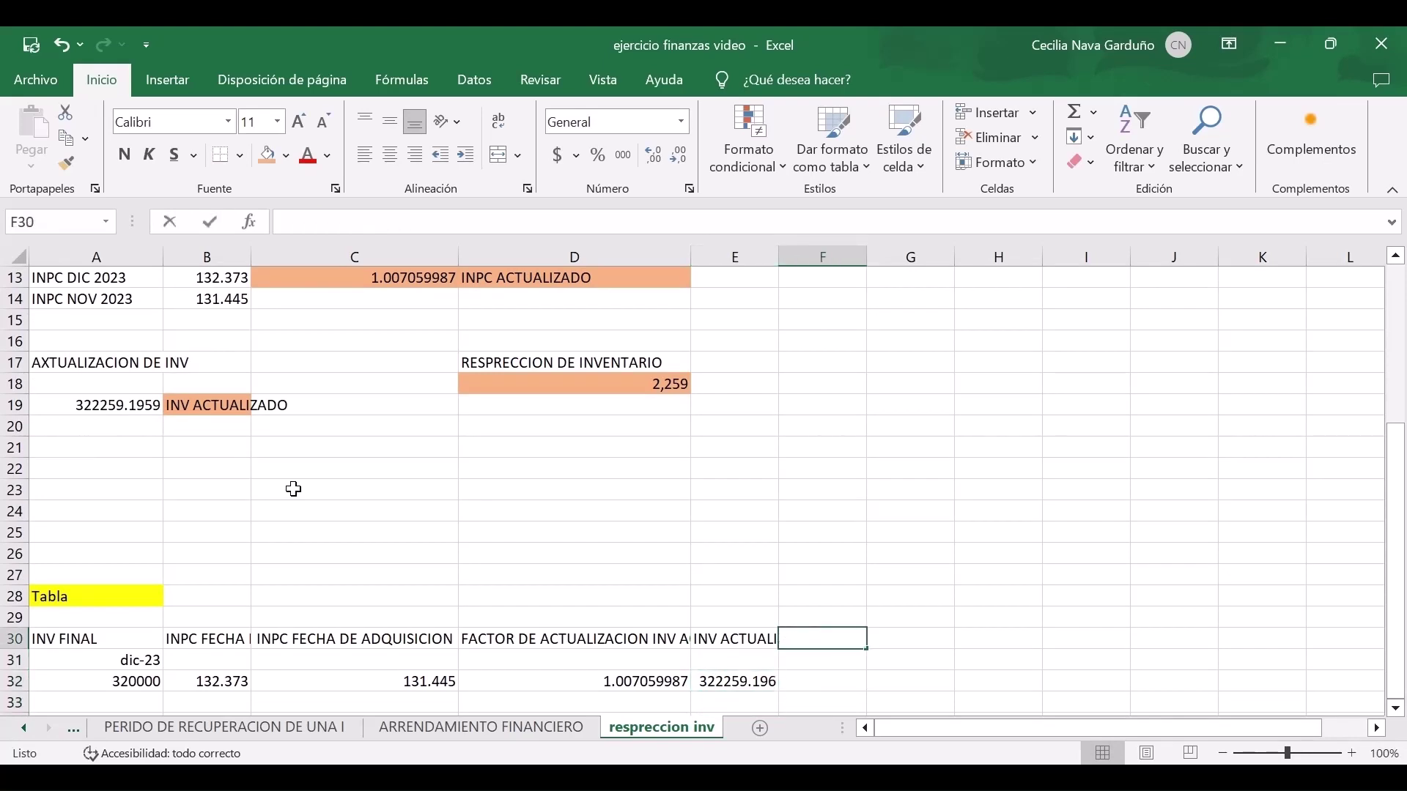
text(CTO P)
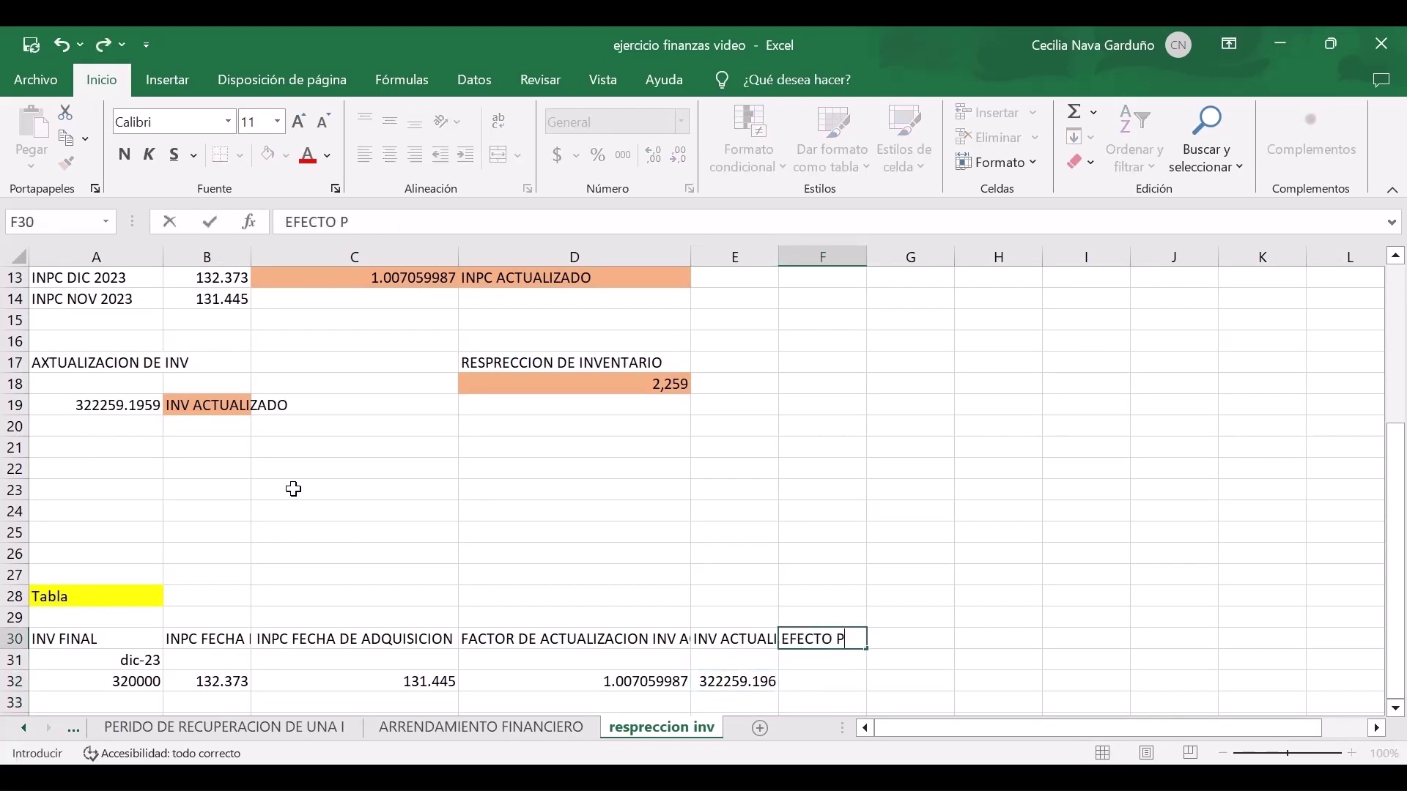
text(OR RESPRE)
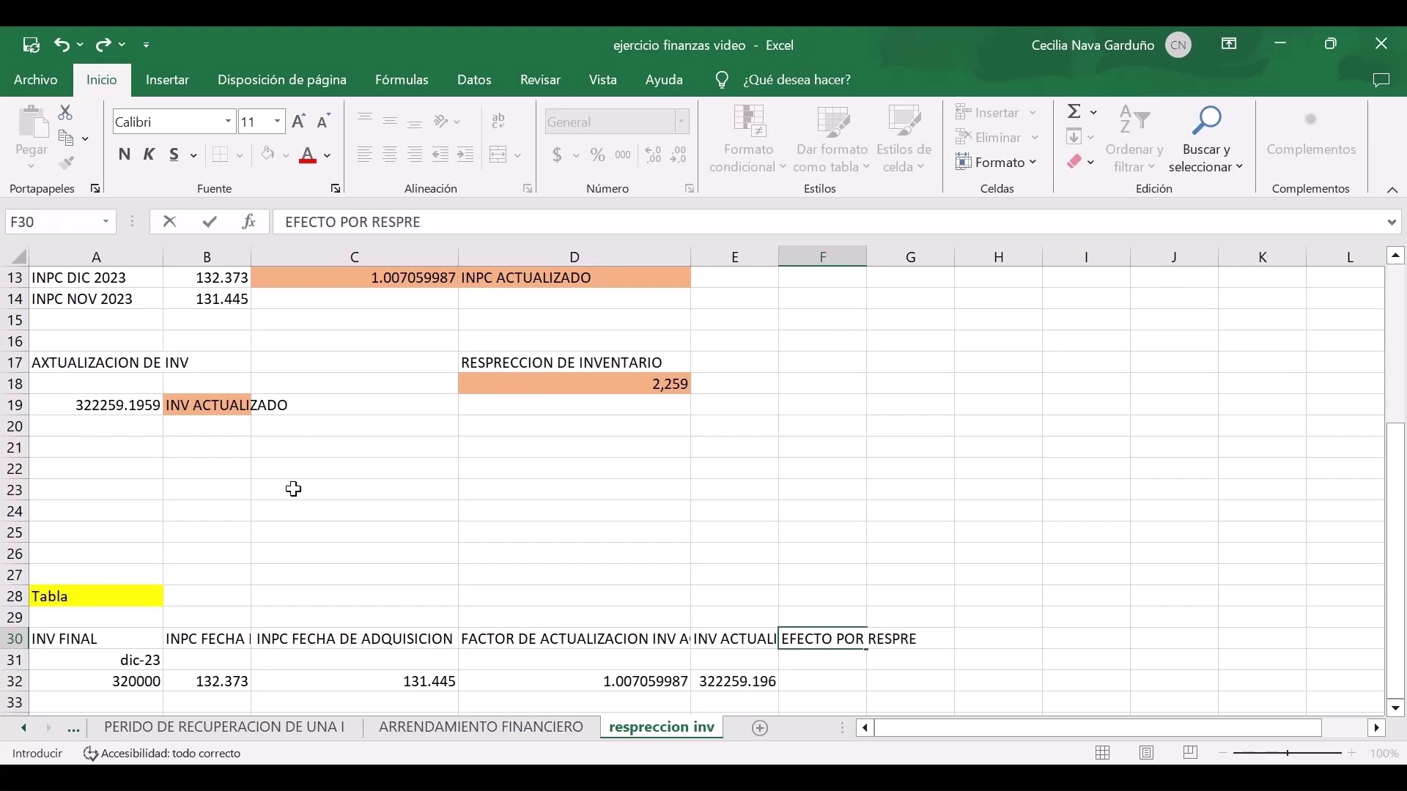
text(CCION)
key(Return)
Link F32 of the summary table to the inventory re-expression amount in D18.
key(Down)
key(Down)
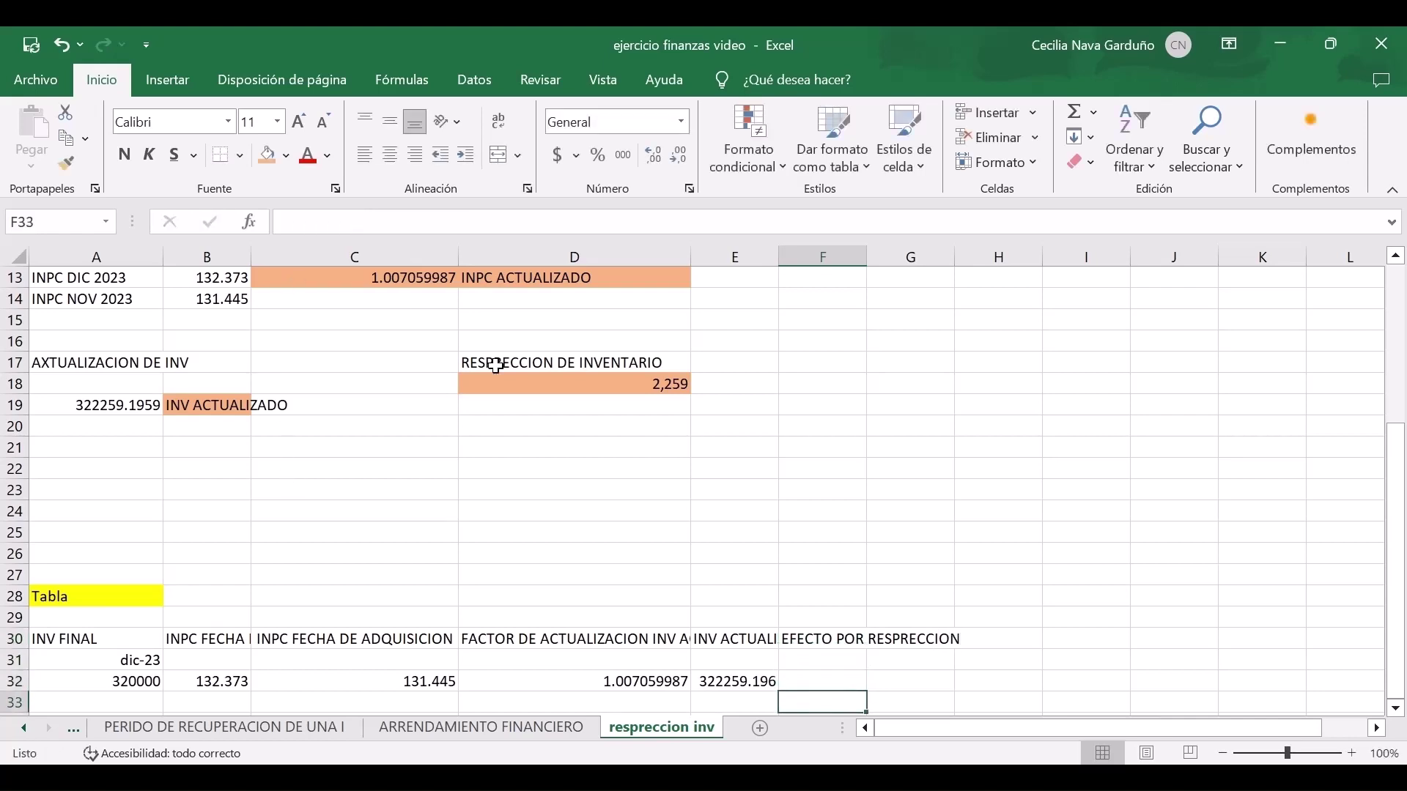
key(Up)
text(=)
click(559, 381)
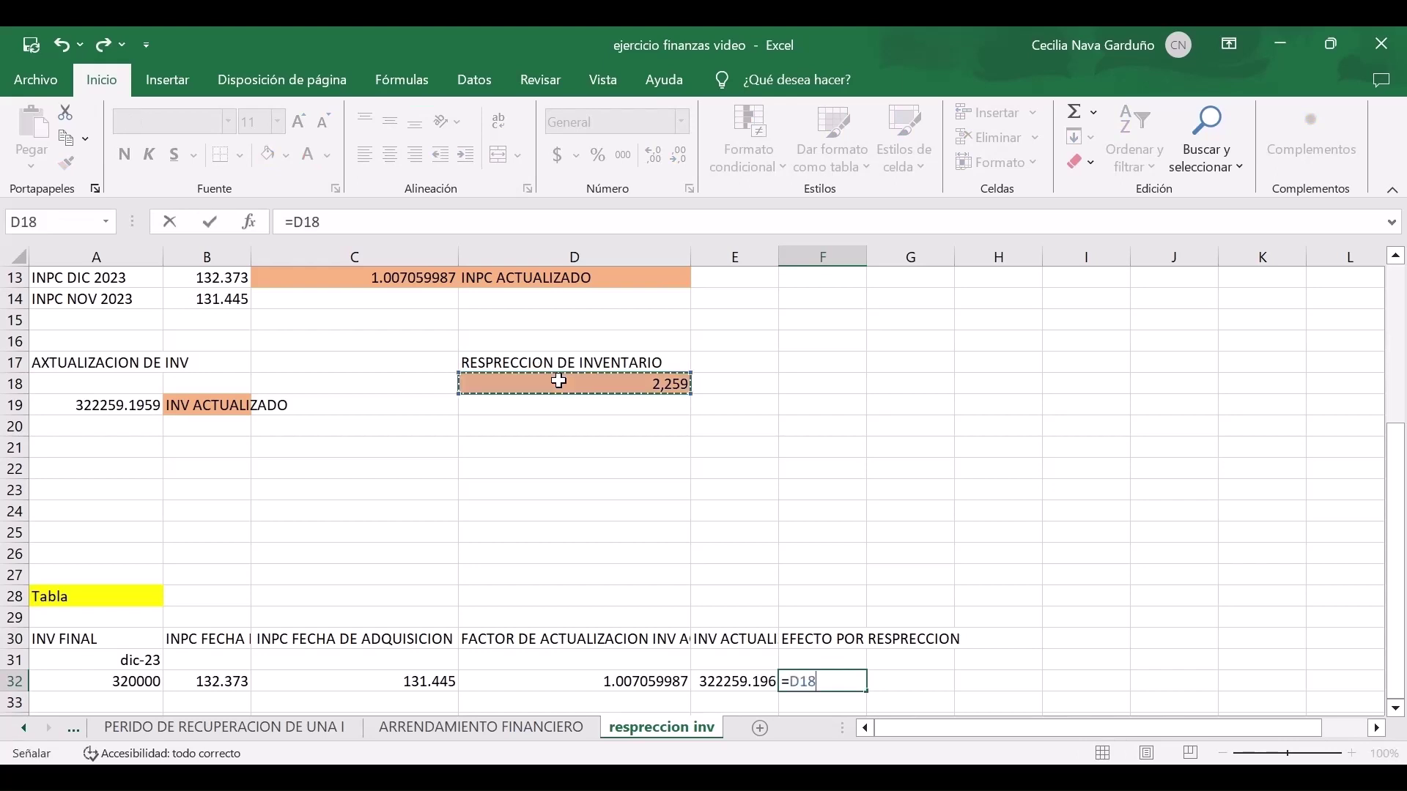
key(Return)
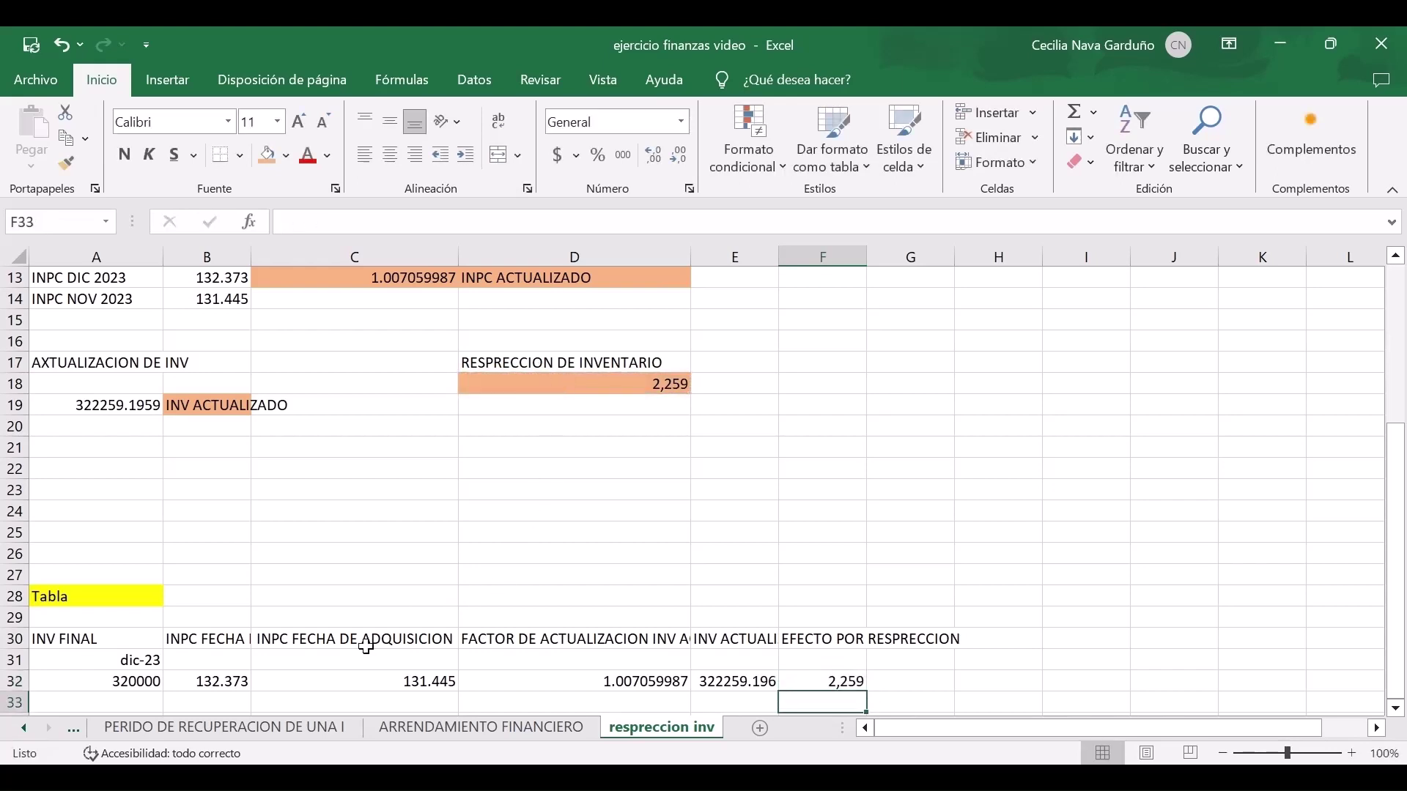
Apply the accounting number format with the dollar sign to the summary table's values in A32:G32.
scroll(366, 646, down, 1)
click(137, 663)
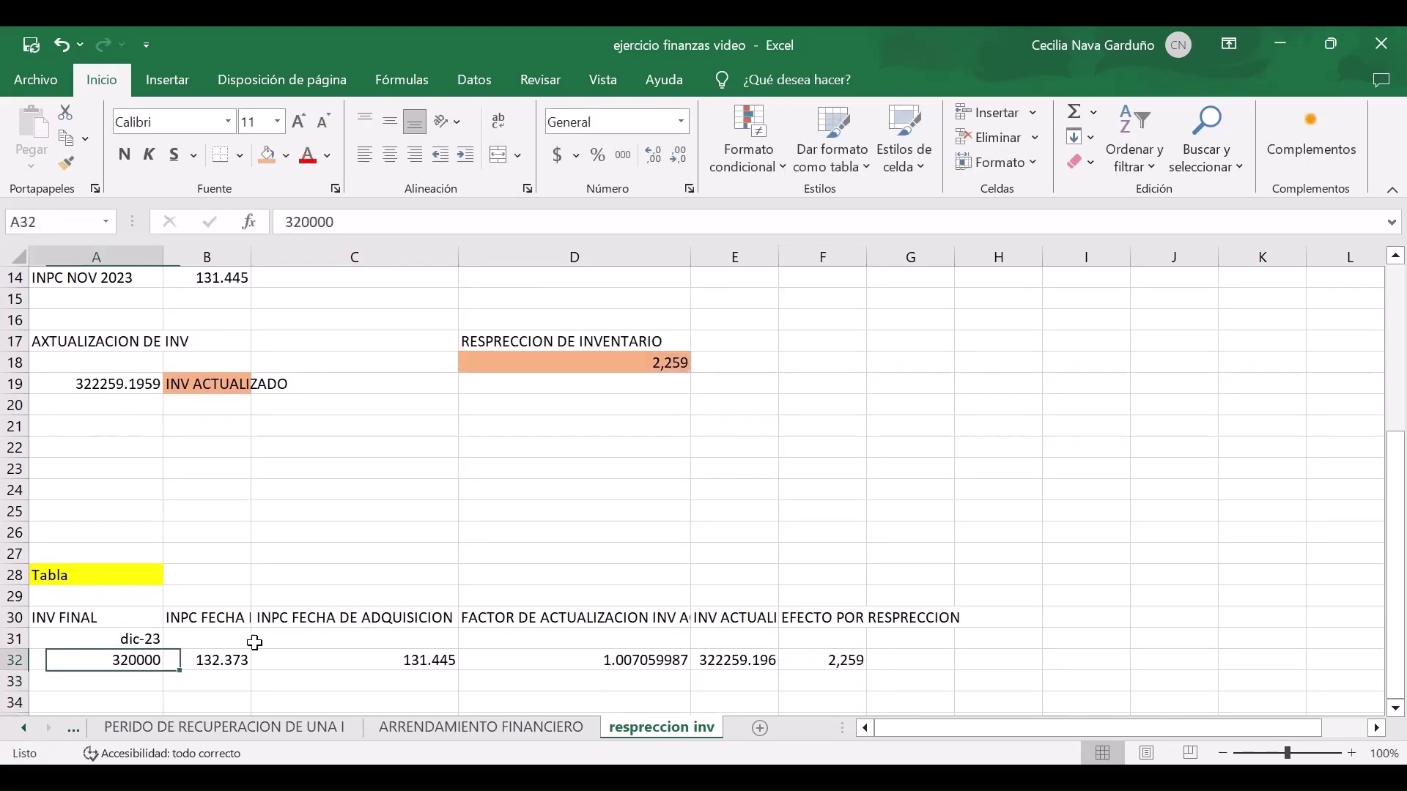
drag(136, 660, 912, 661)
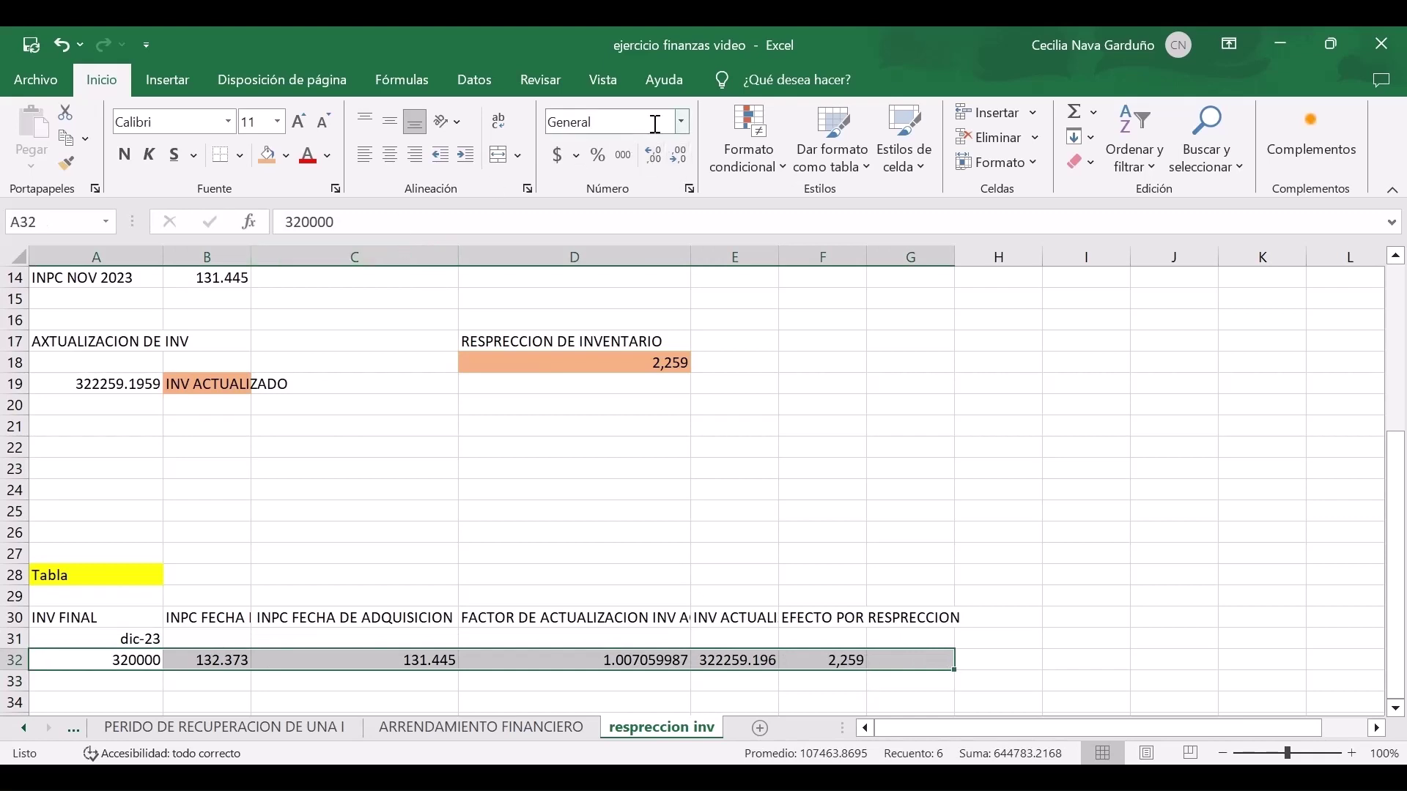
click(560, 154)
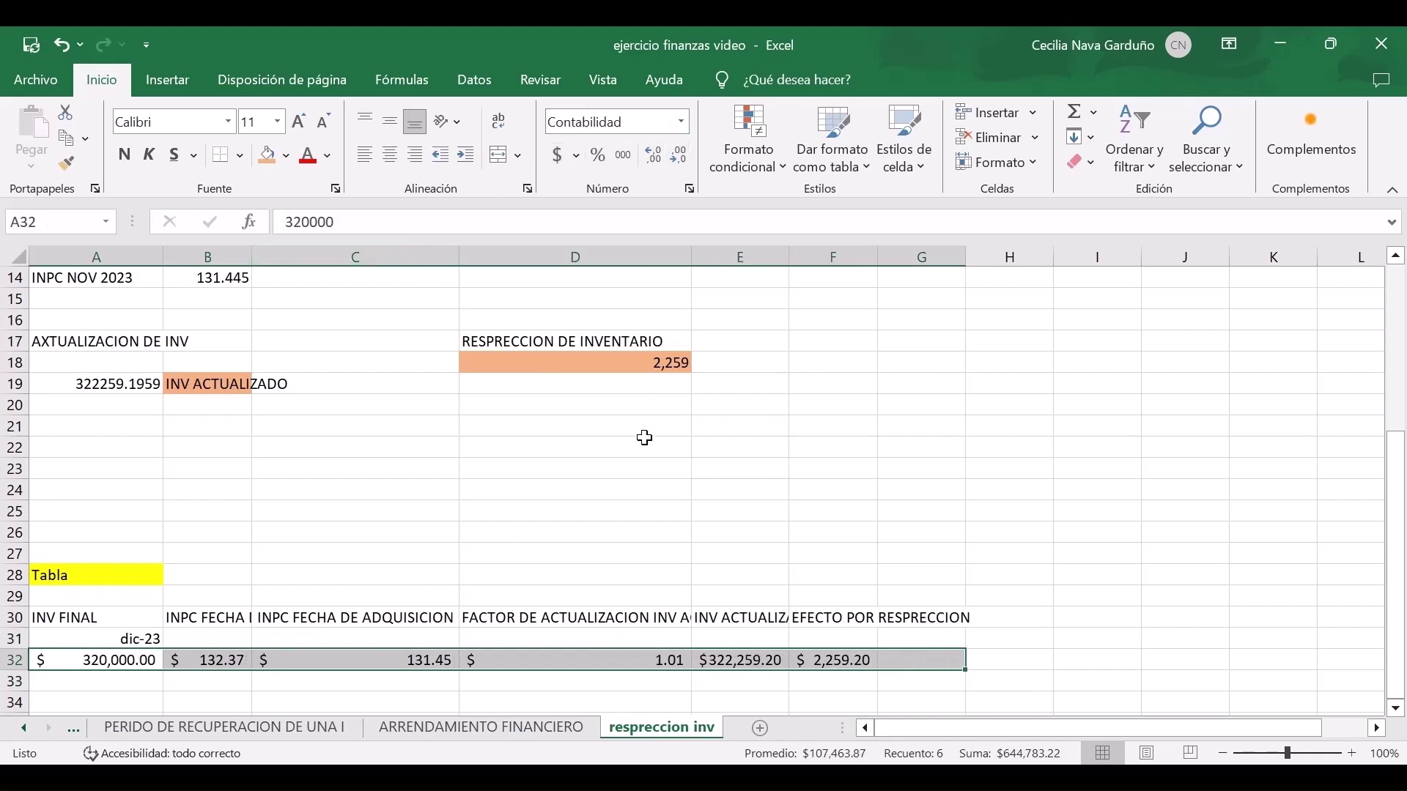
click(644, 440)
Review the whole exercise, from the inventory turnover and INPC update calculations to the accounting entry and the summary table.
scroll(562, 411, up, 1)
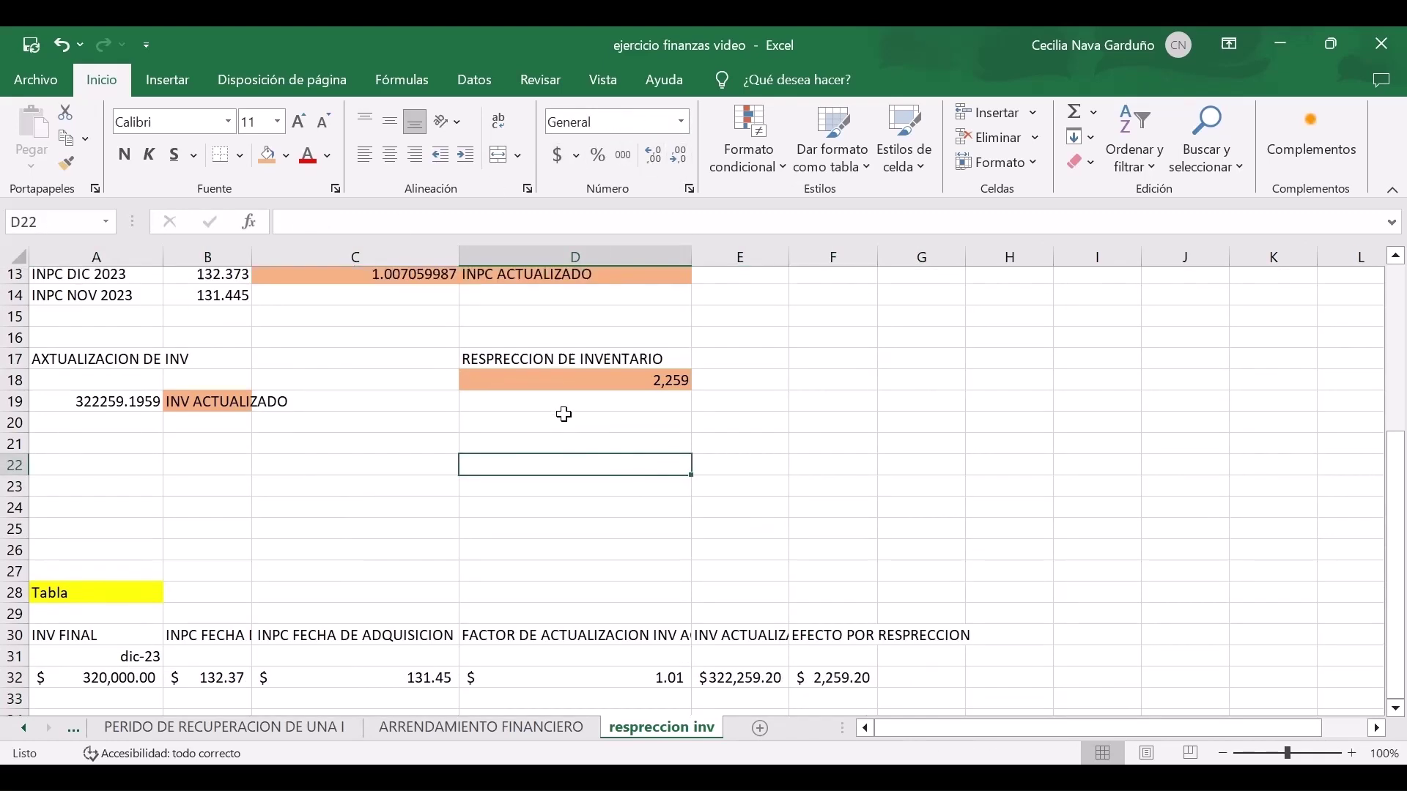
scroll(563, 415, up, 4)
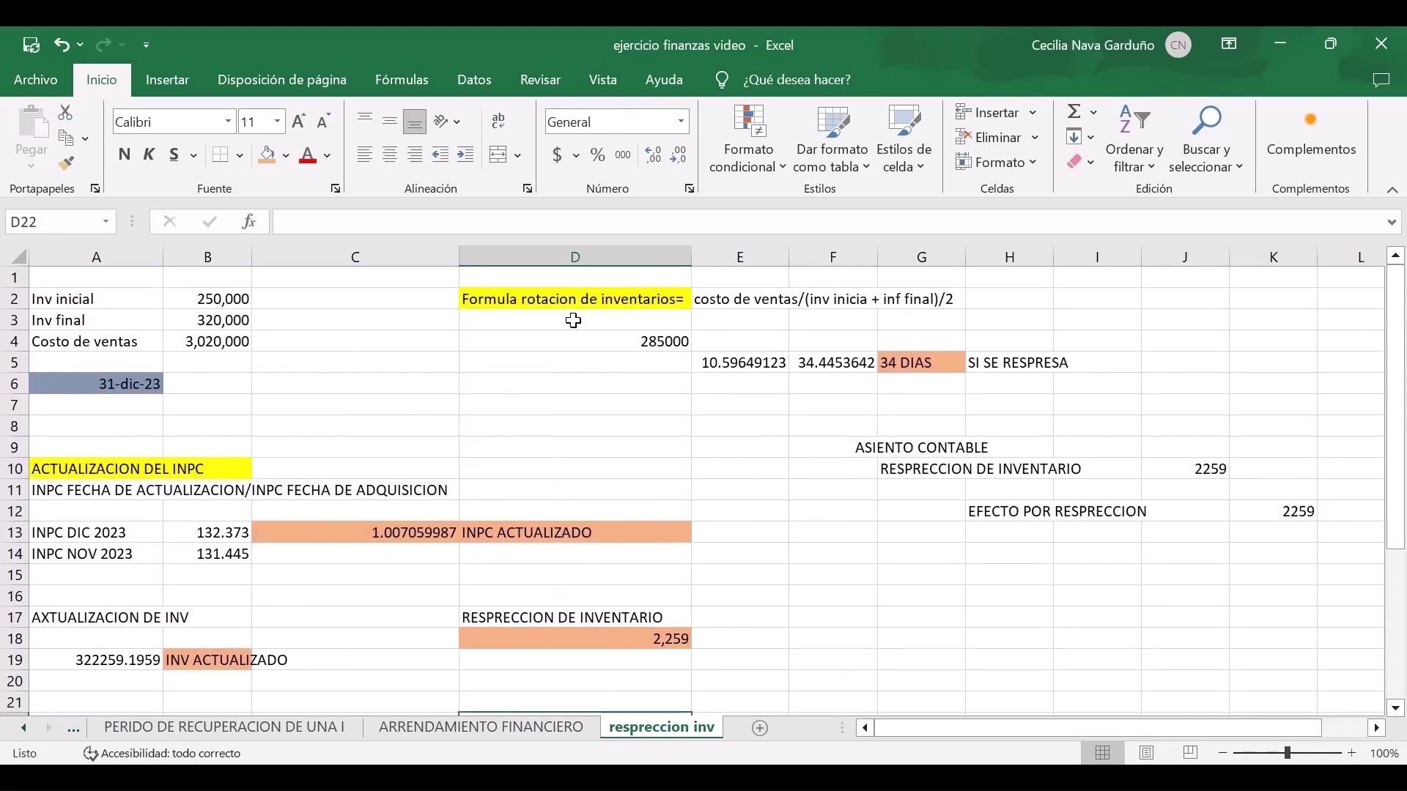
scroll(649, 320, down, 1)
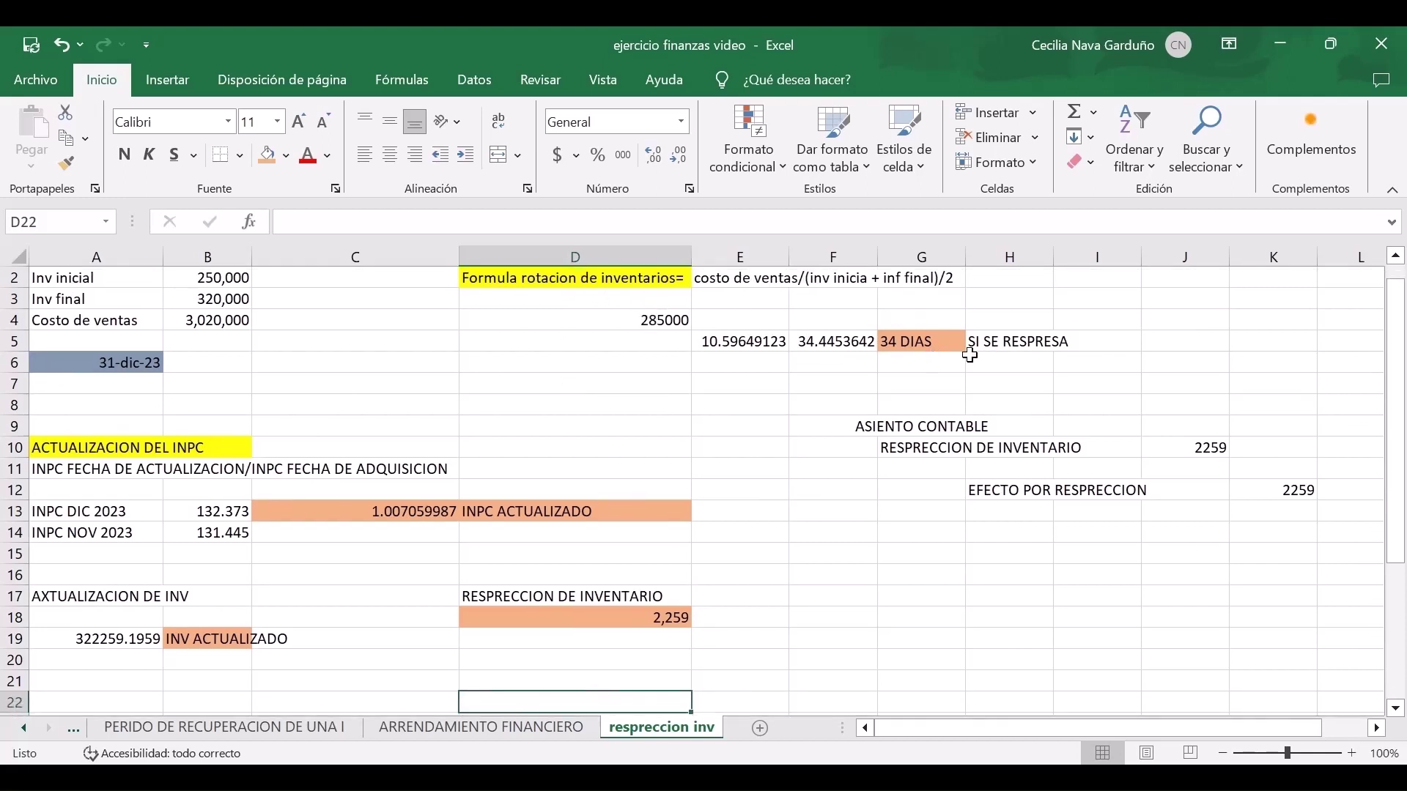
scroll(1023, 352, down, 2)
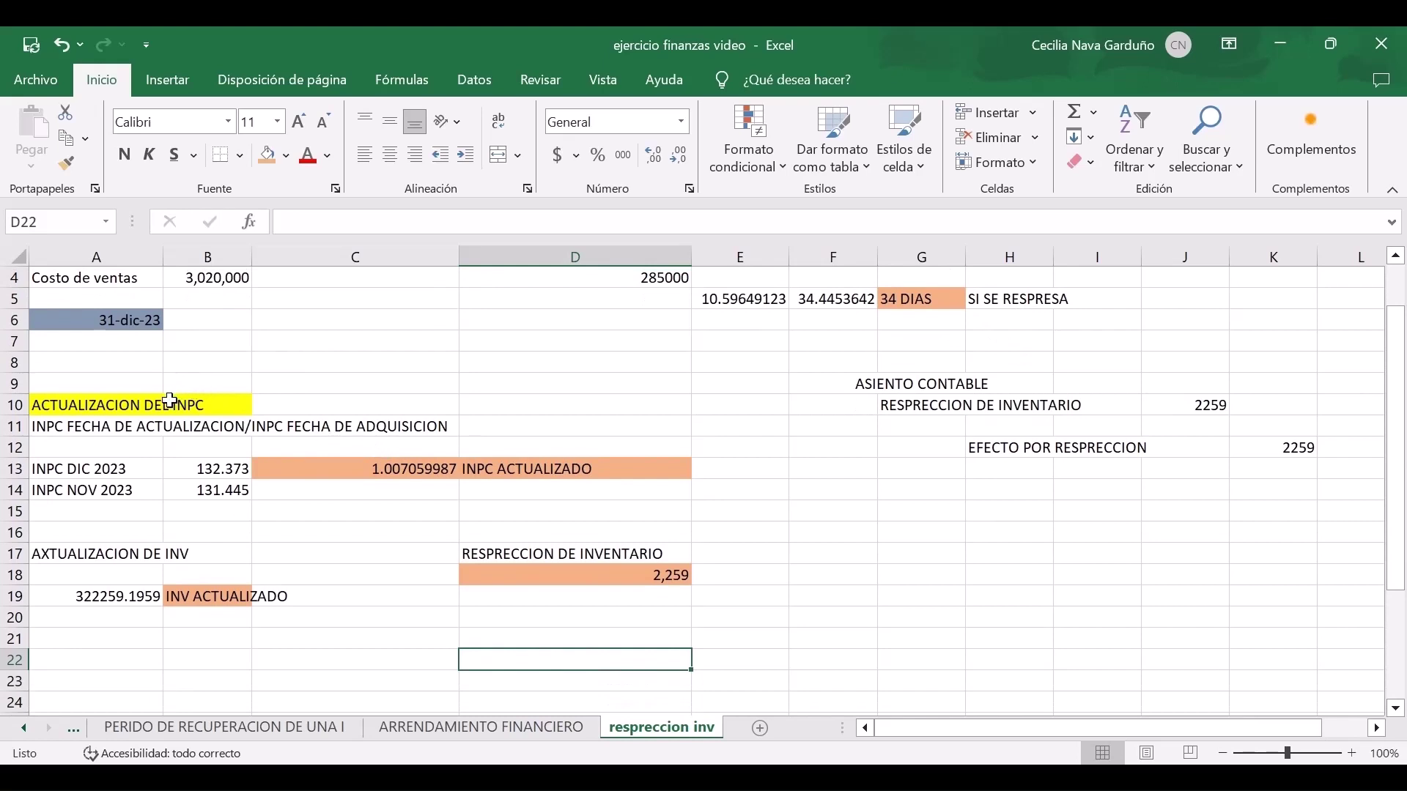
scroll(368, 471, down, 2)
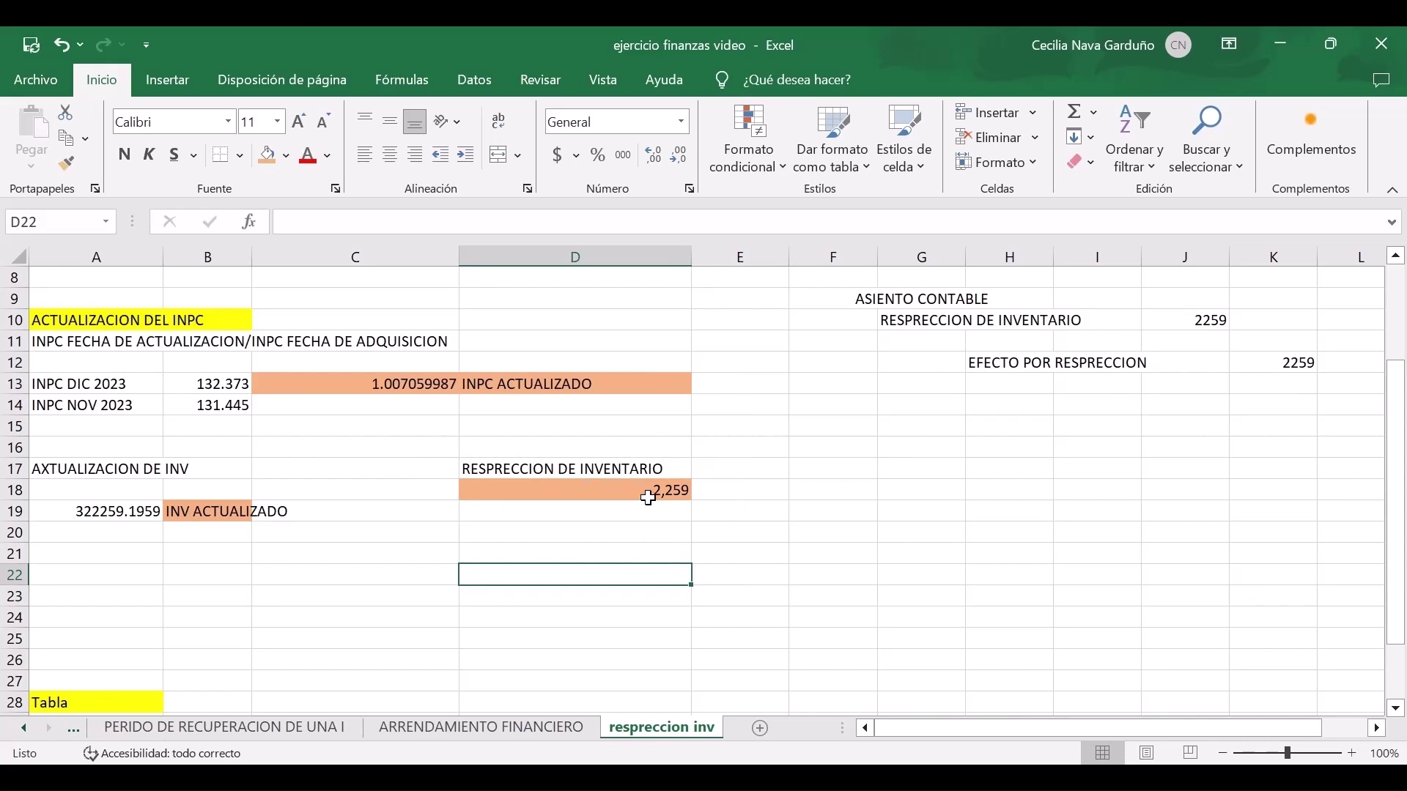
scroll(648, 491, down, 3)
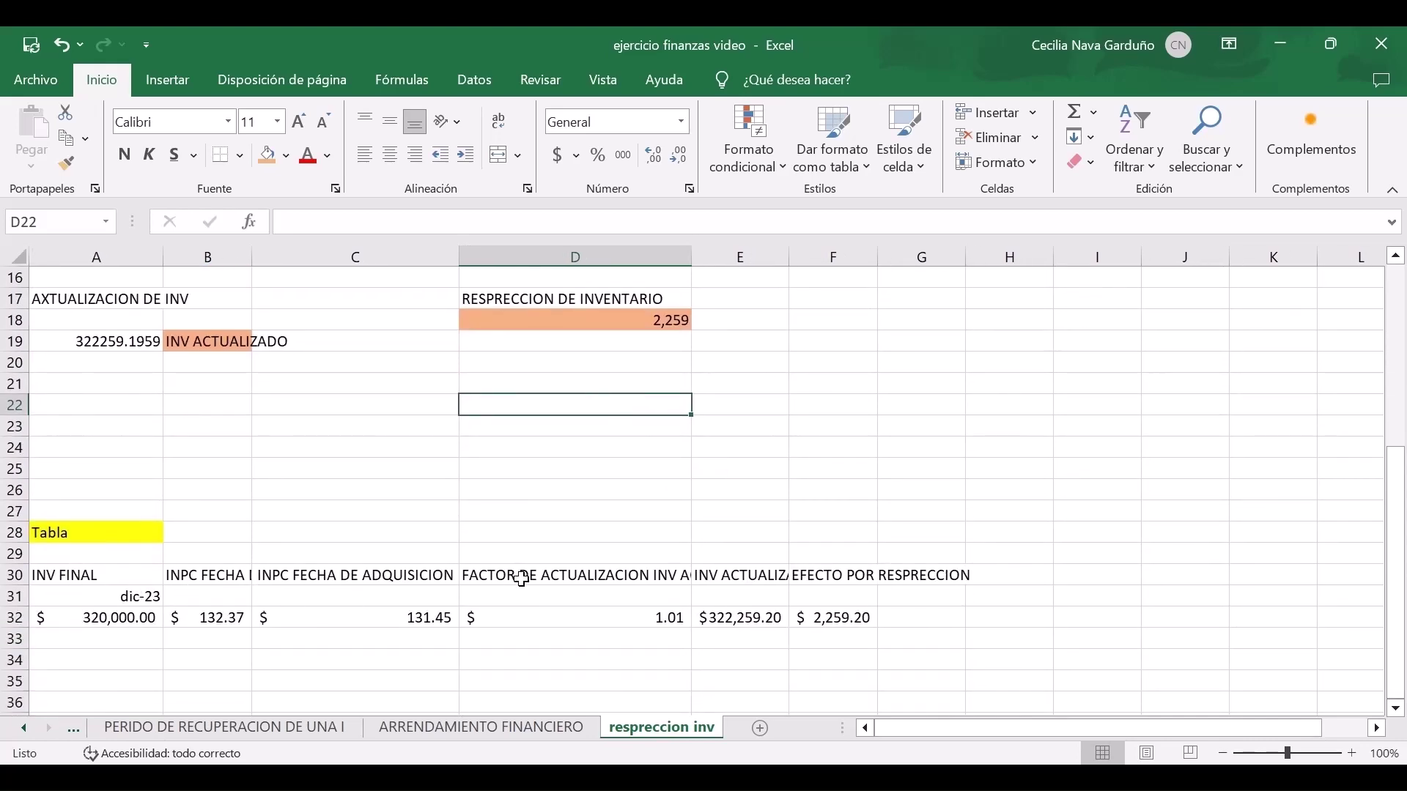
scroll(522, 579, up, 5)
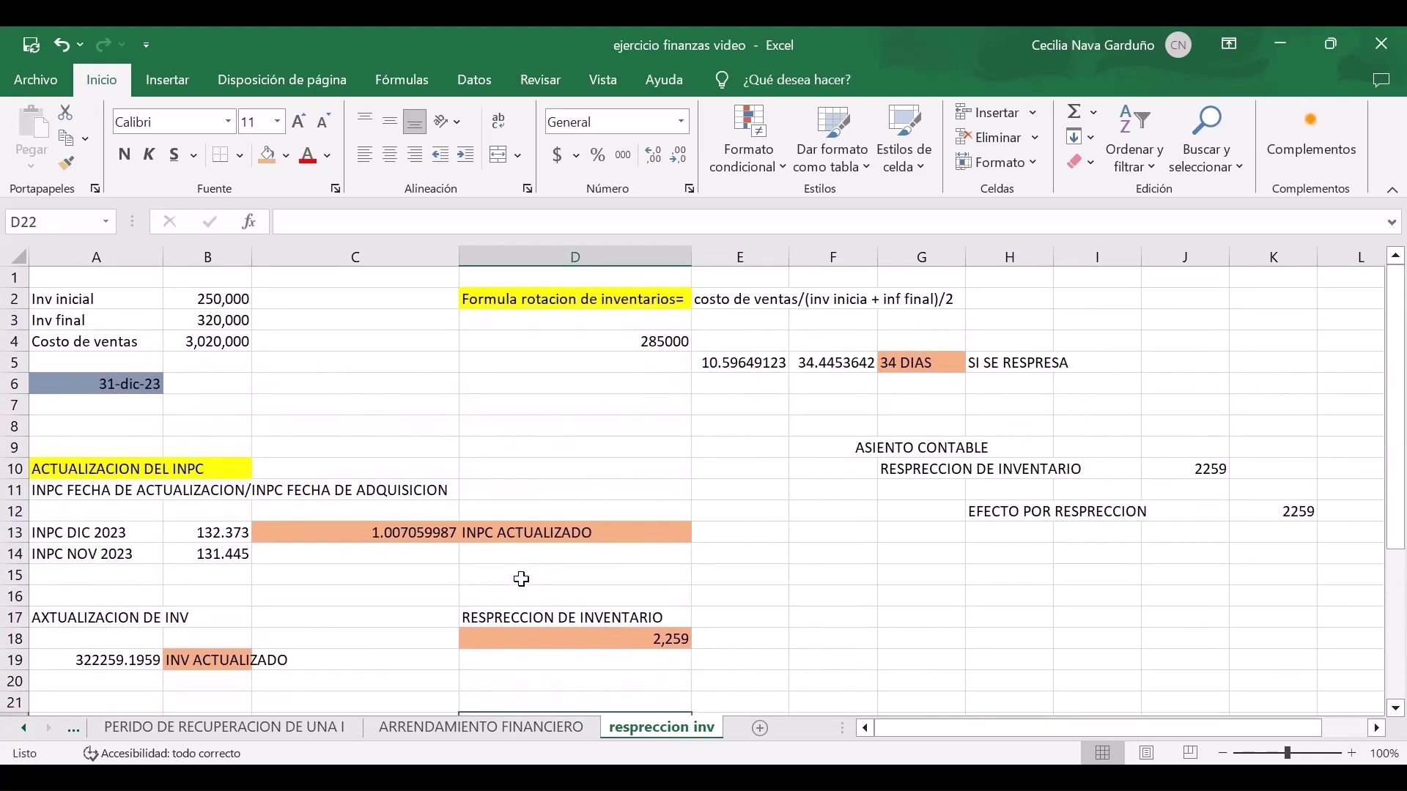